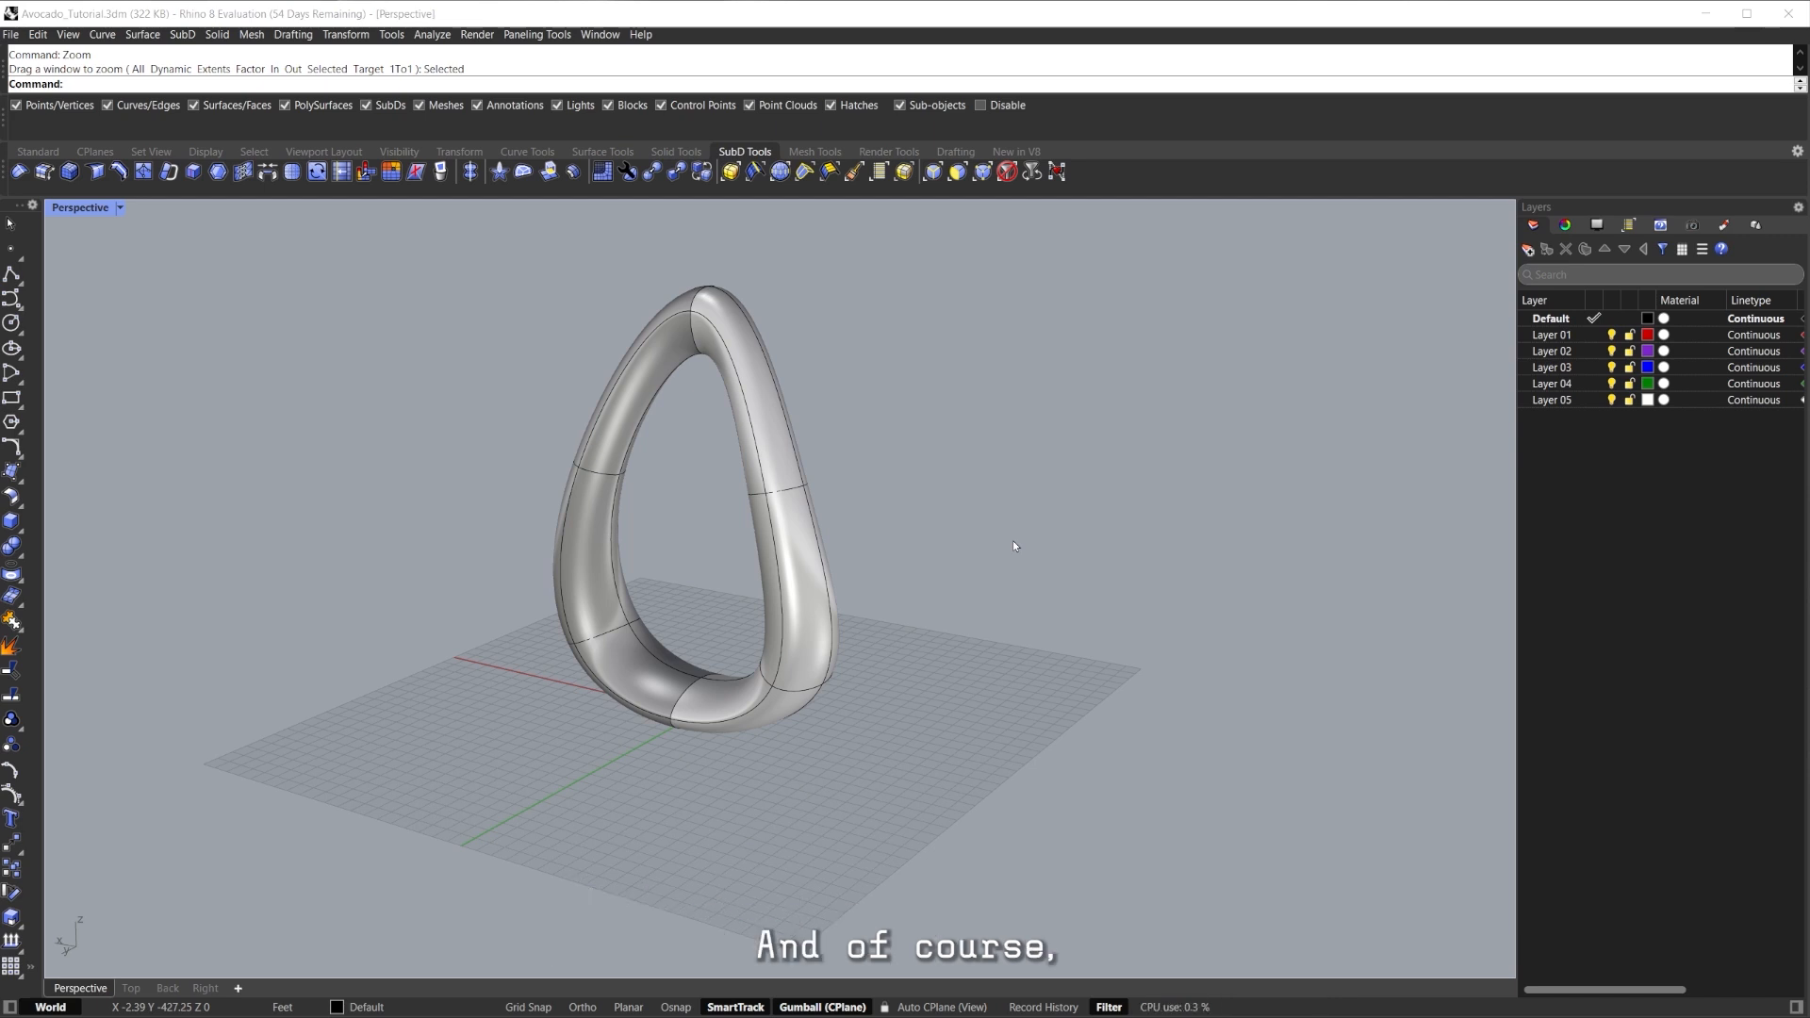
Try face-ring and edge-loop selections on the teardrop body, clearing each afterwards.
right_click_drag(771, 690, 960, 538)
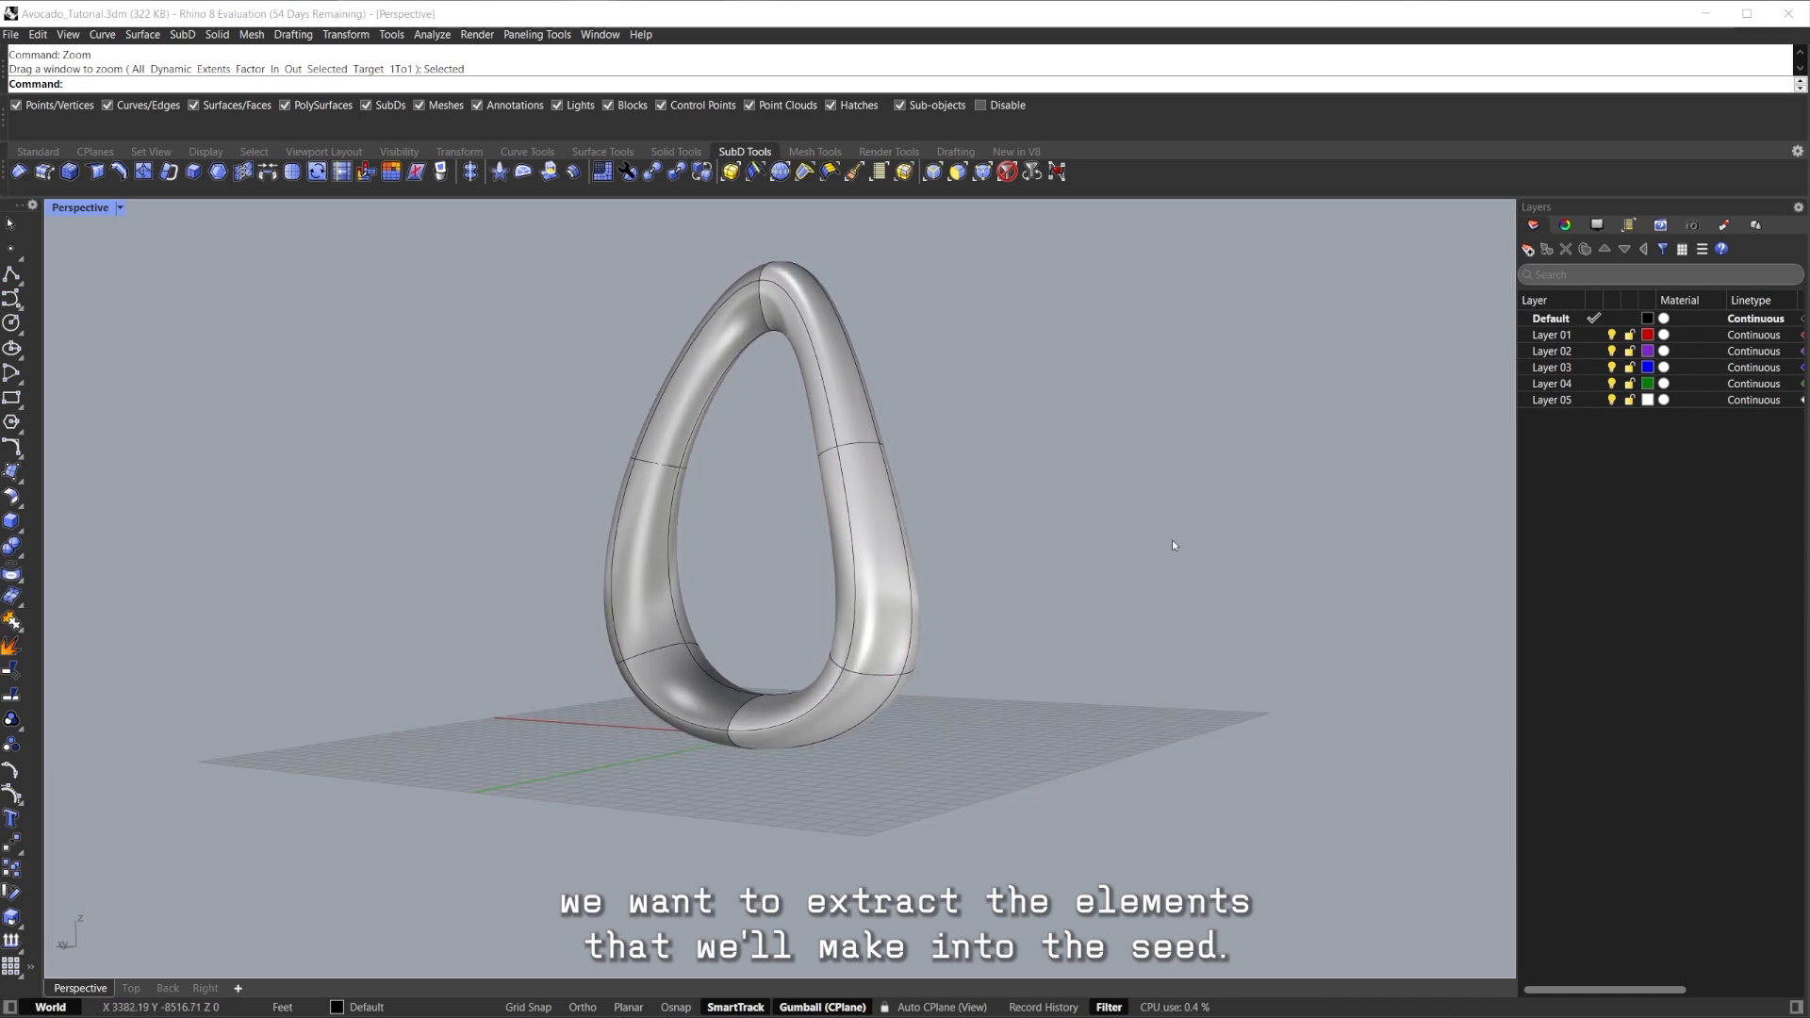
scroll(936, 664, "up", 3)
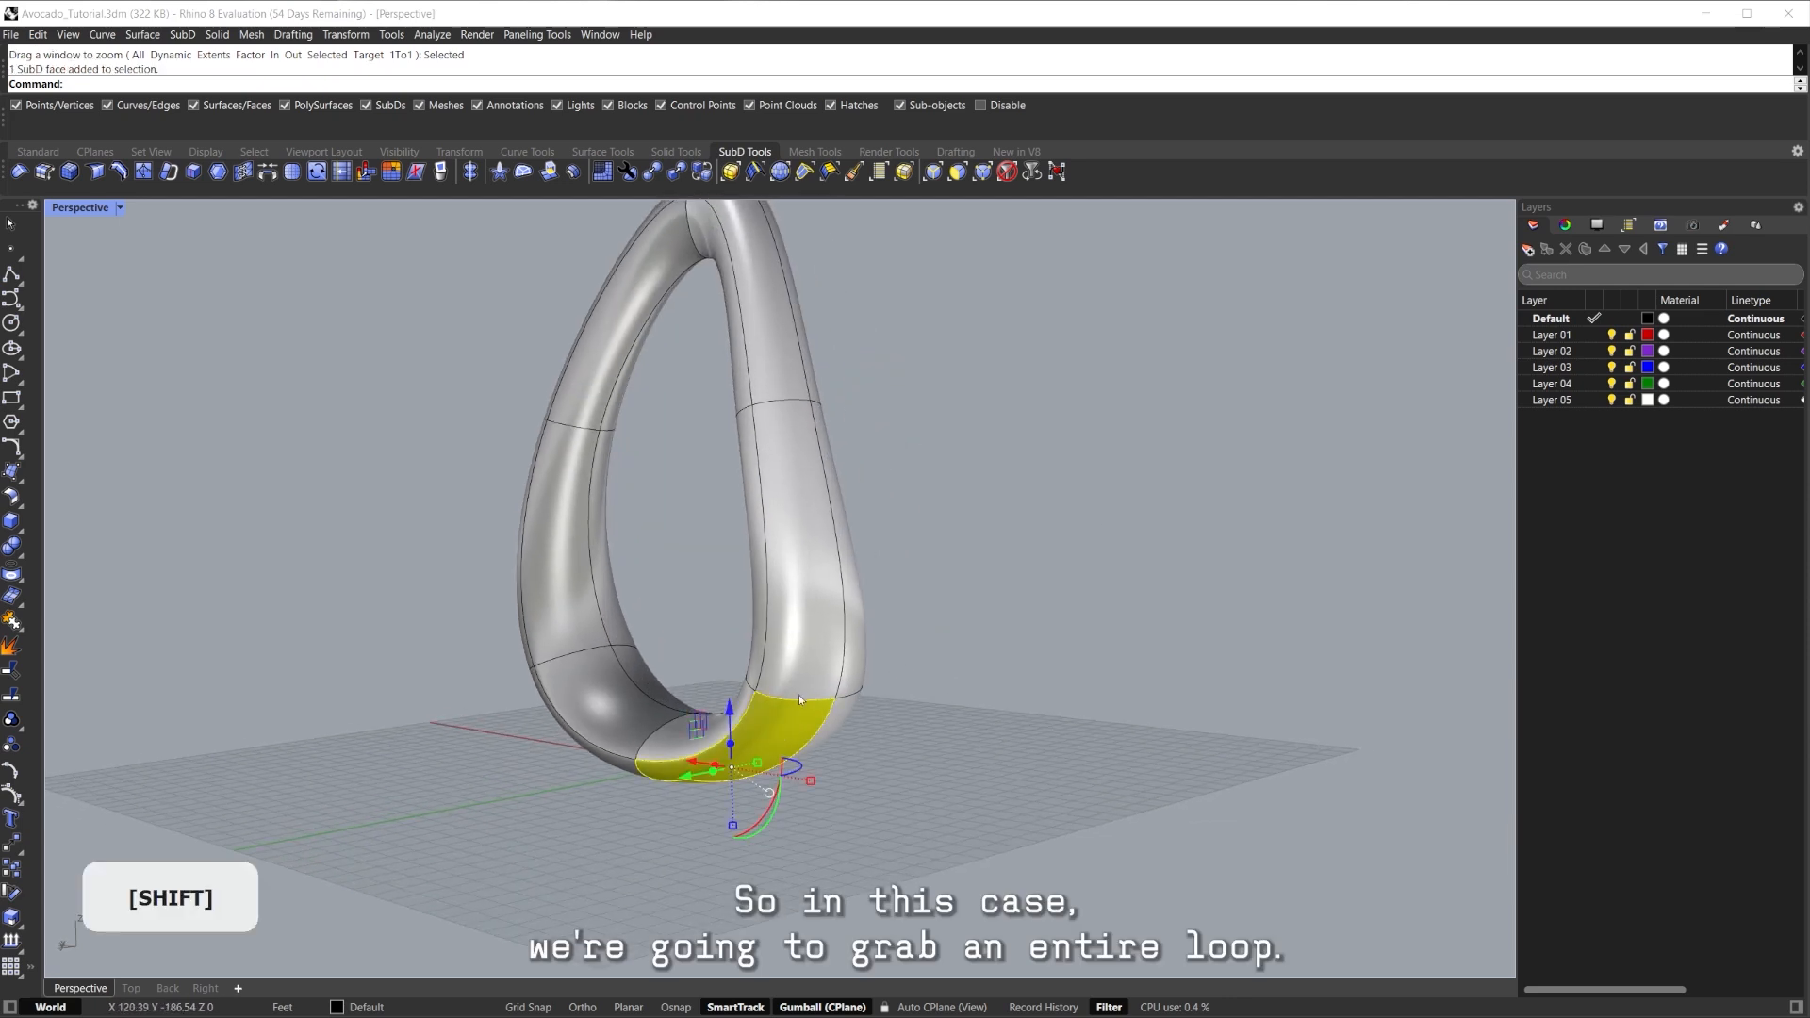
double_click(814, 602, "shift")
right_click_drag(816, 599, 999, 564)
left_click(998, 564)
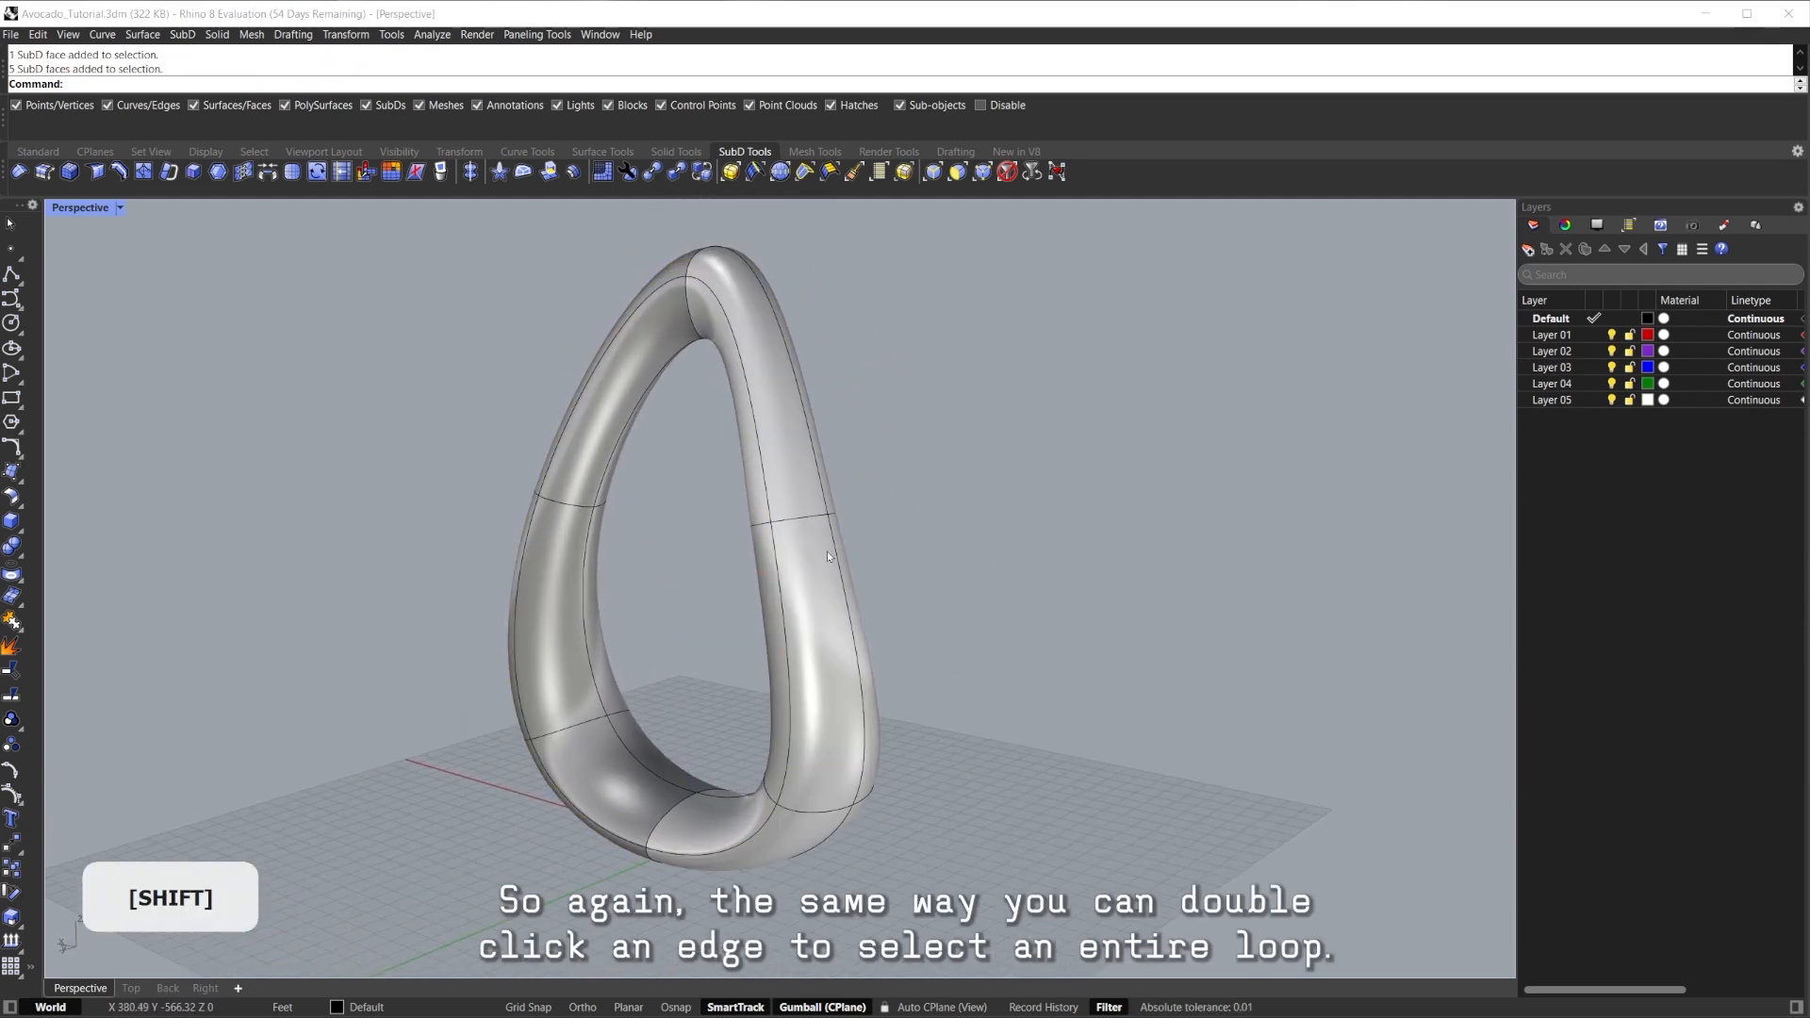
double_click(795, 519)
key("ctrl+shift+e")
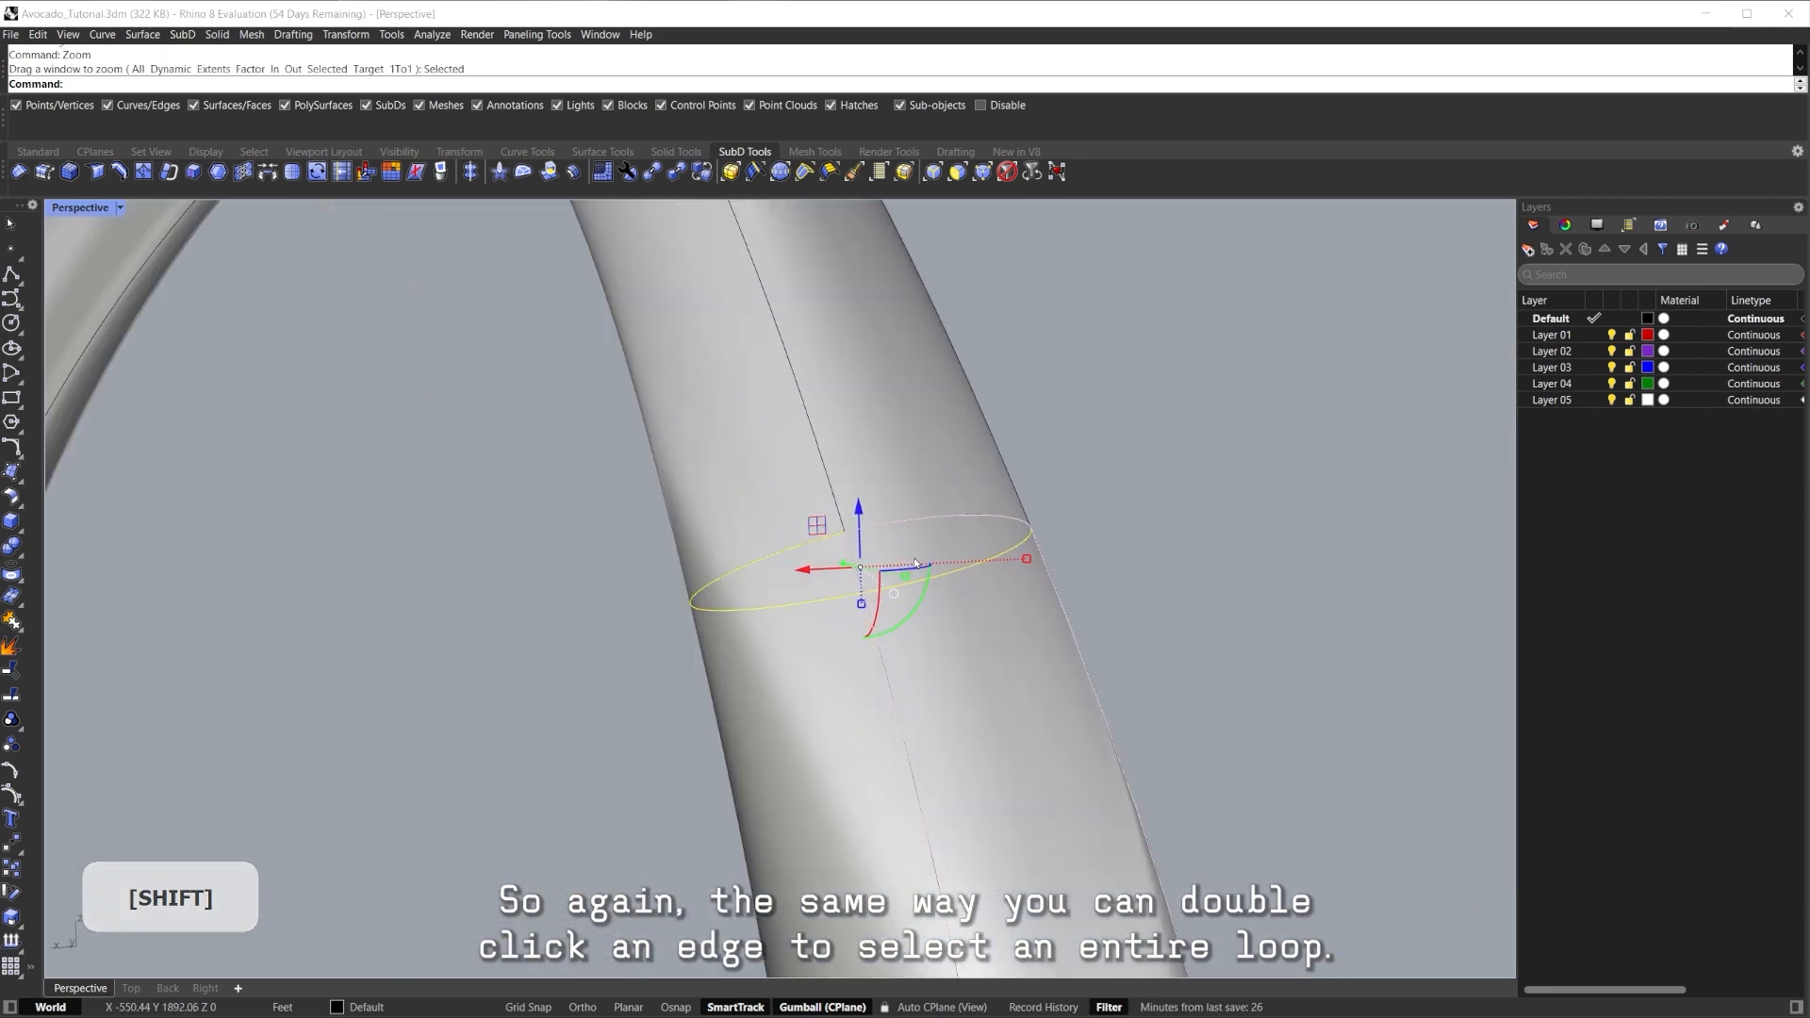
scroll(916, 563, "down", 10)
right_click_drag(975, 582, 707, 500, "shift")
left_click(970, 645)
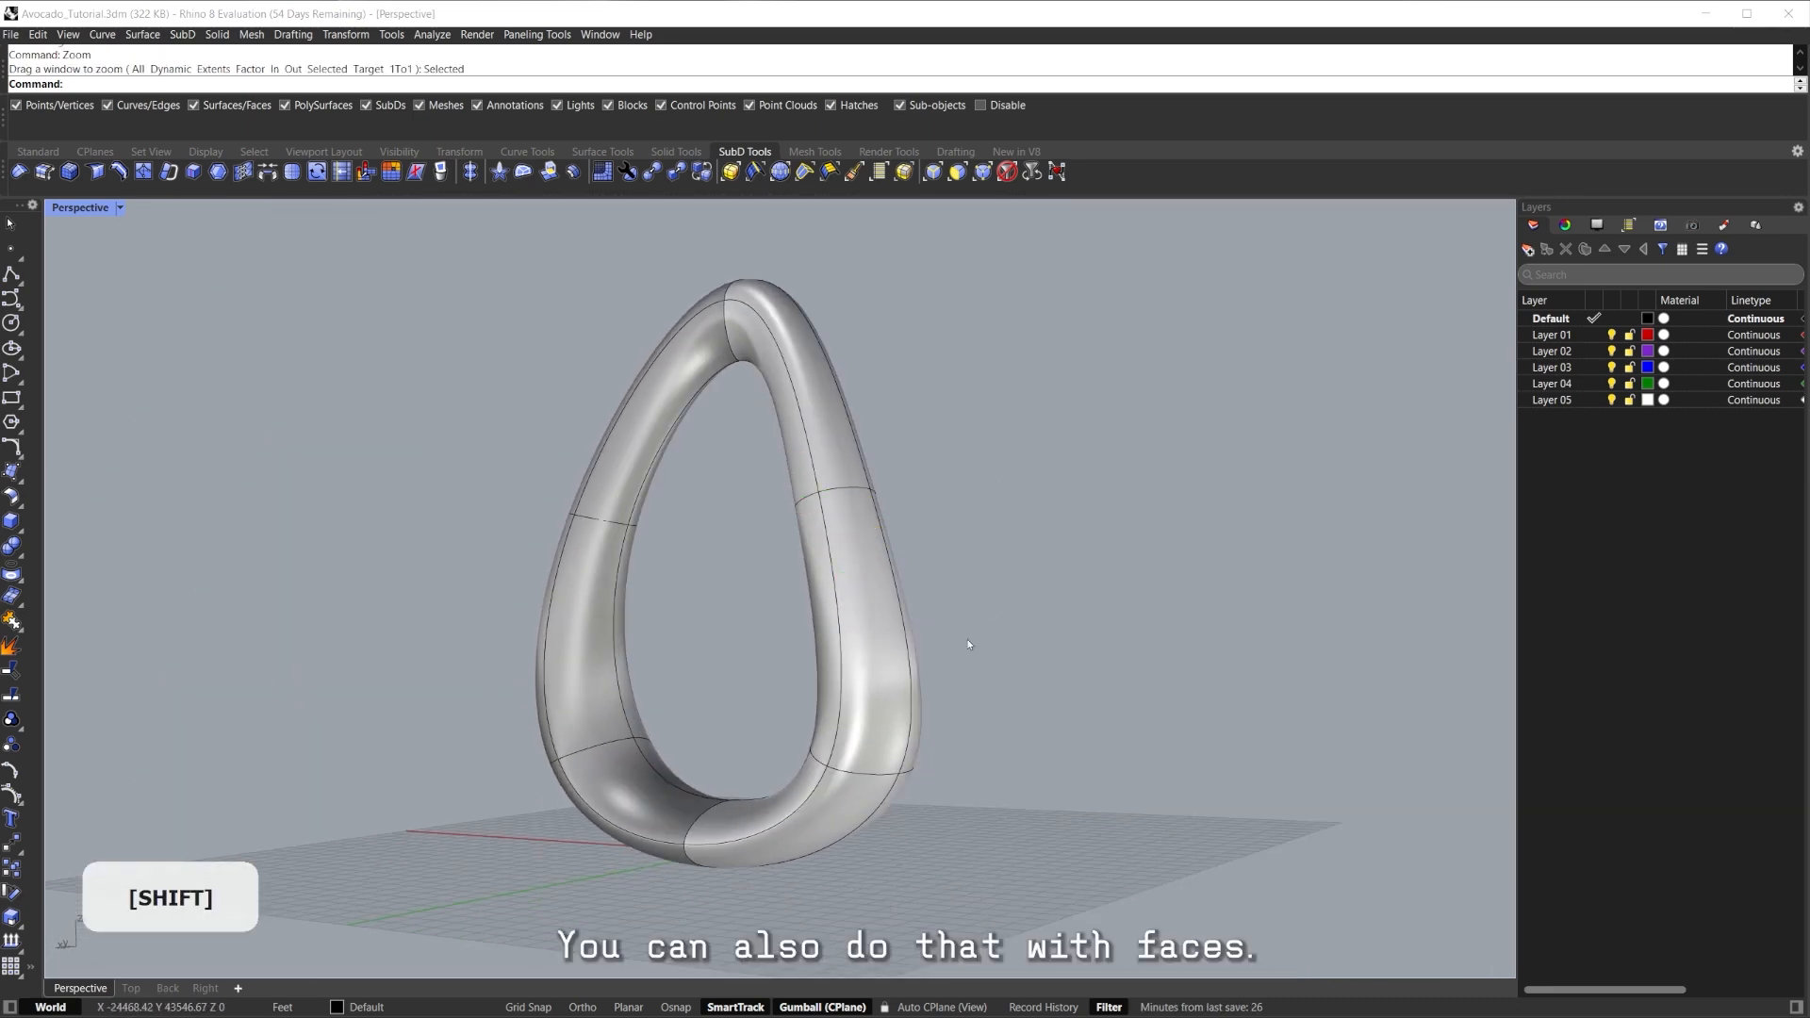
right_click_drag(969, 645, 832, 743)
Select the full face loop, starting from a bottom face of the teardrop body.
left_click(831, 745)
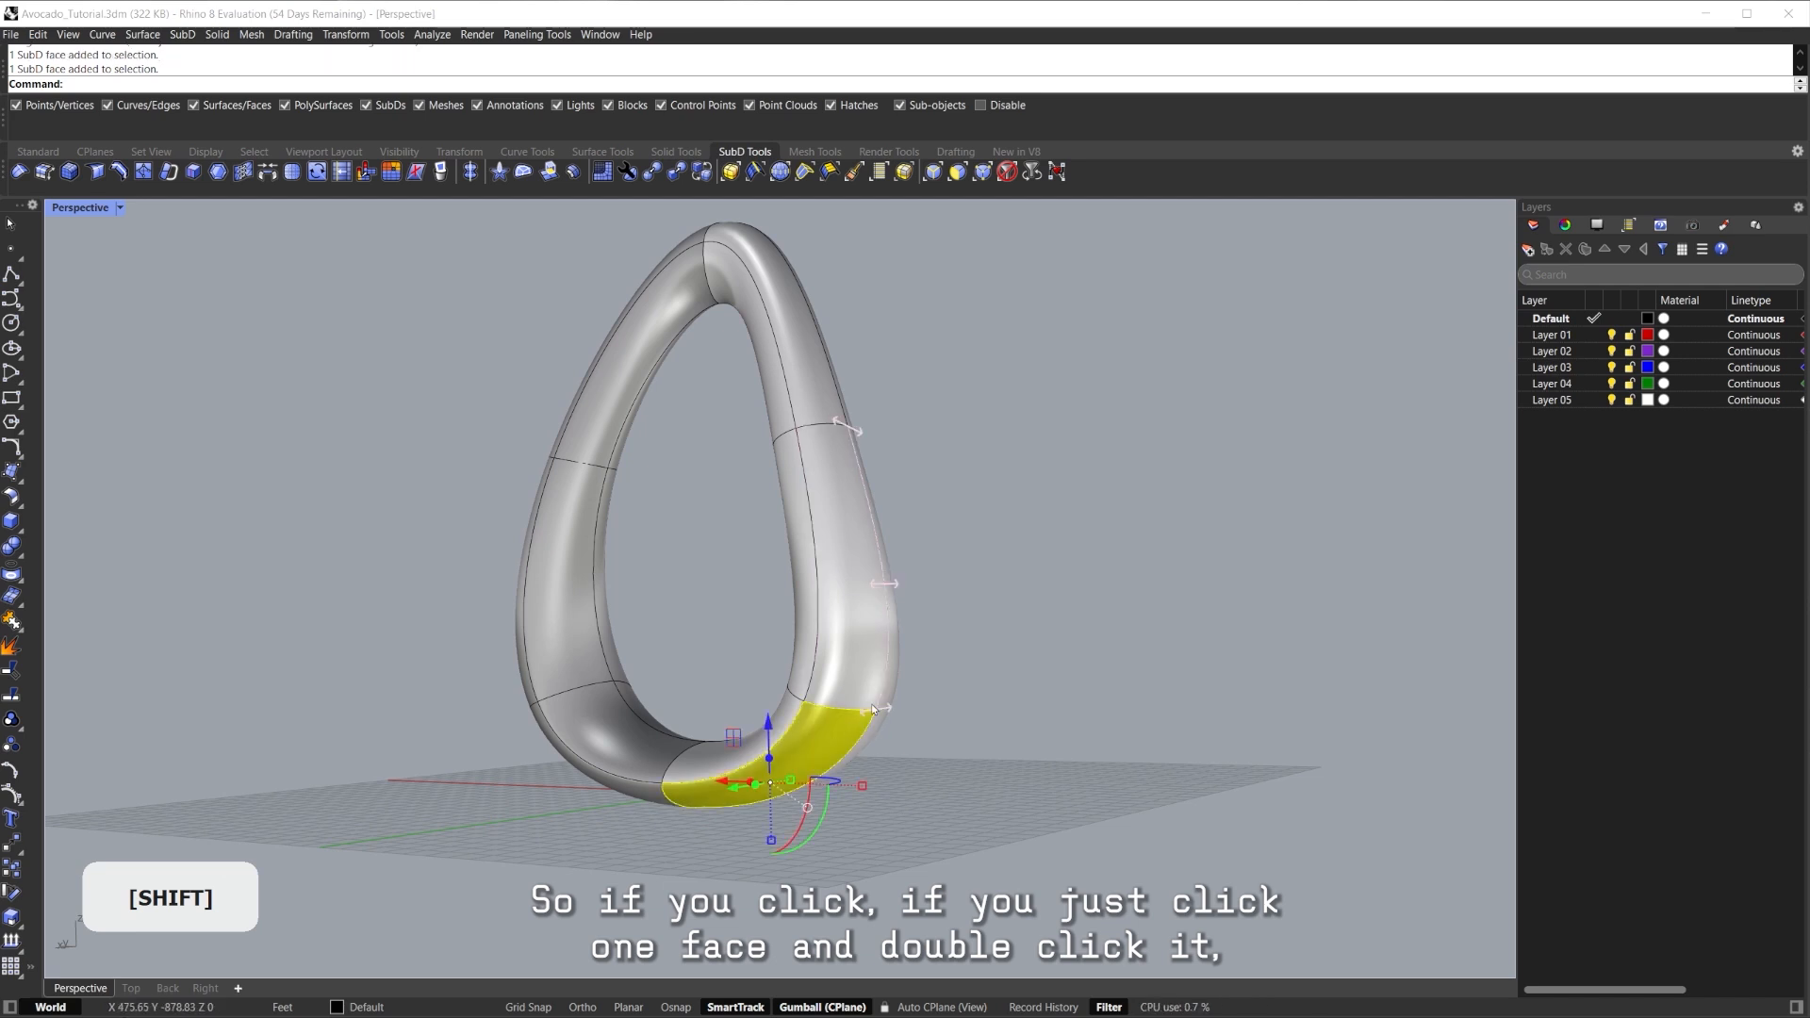
left_click(971, 623)
left_click(828, 740)
double_click(807, 743)
double_click(850, 599, "shift")
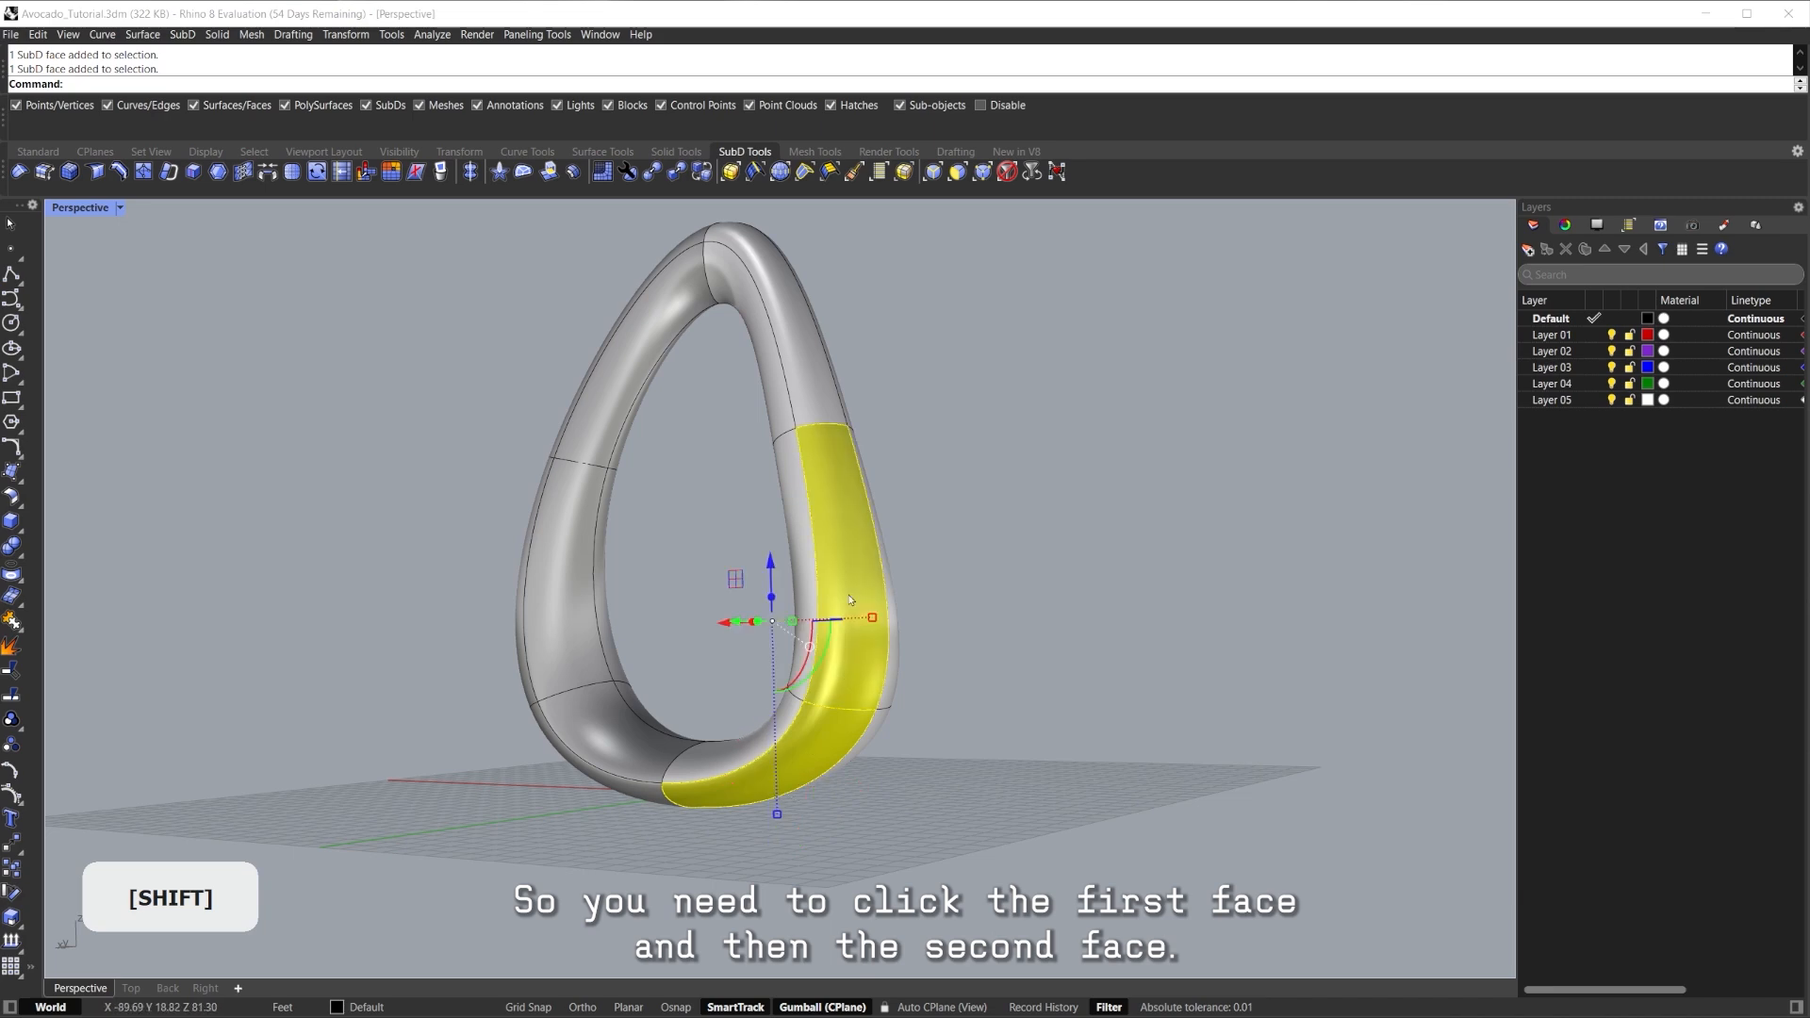
Alt-drag the selected face loop left to duplicate it as a separate open strip.
right_click_drag(549, 581, 707, 606)
mouse_move(707, 606)
right_mouse_down()
mouse_move(709, 567)
mouse_move(698, 585)
right_mouse_up()
left_click_drag(726, 525, 273, 529, "alt")
right_click_drag(519, 554, 658, 600)
scroll(542, 528, "down", 3)
right_click_drag(658, 600, 709, 519, "shift")
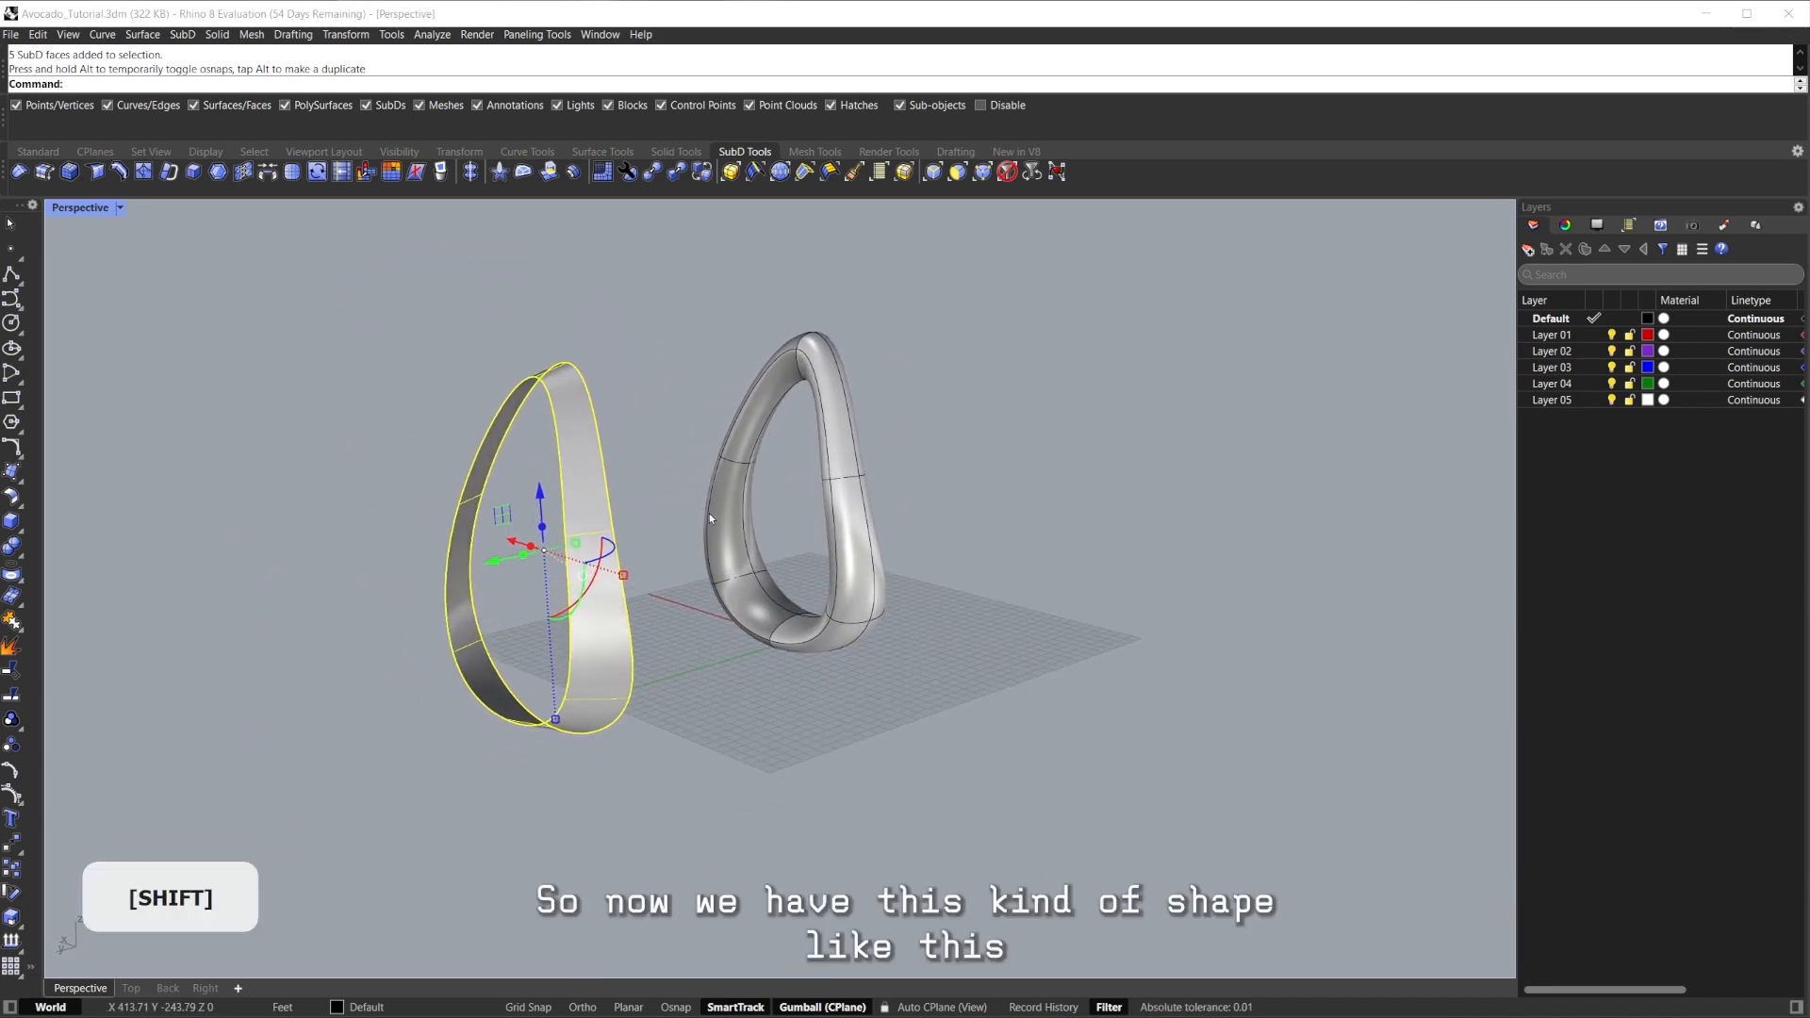
left_click(578, 474, "ctrl+shift")
left_click(610, 466)
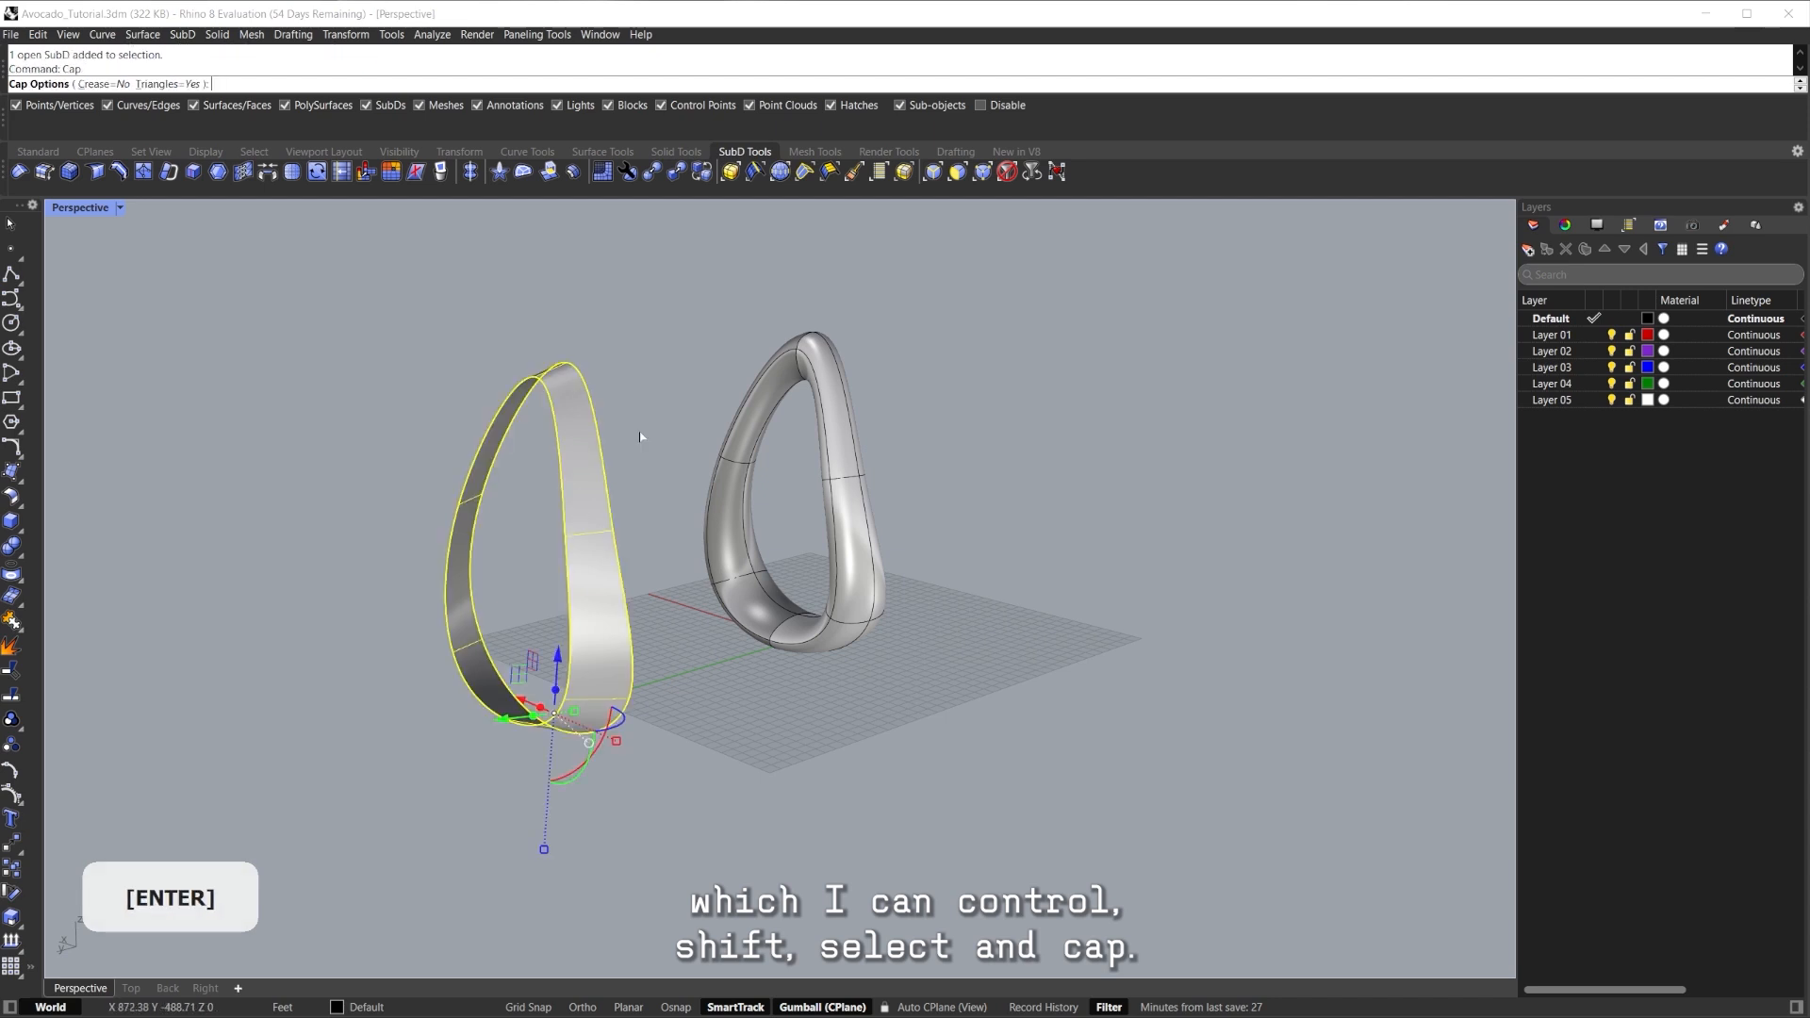
key("Return")
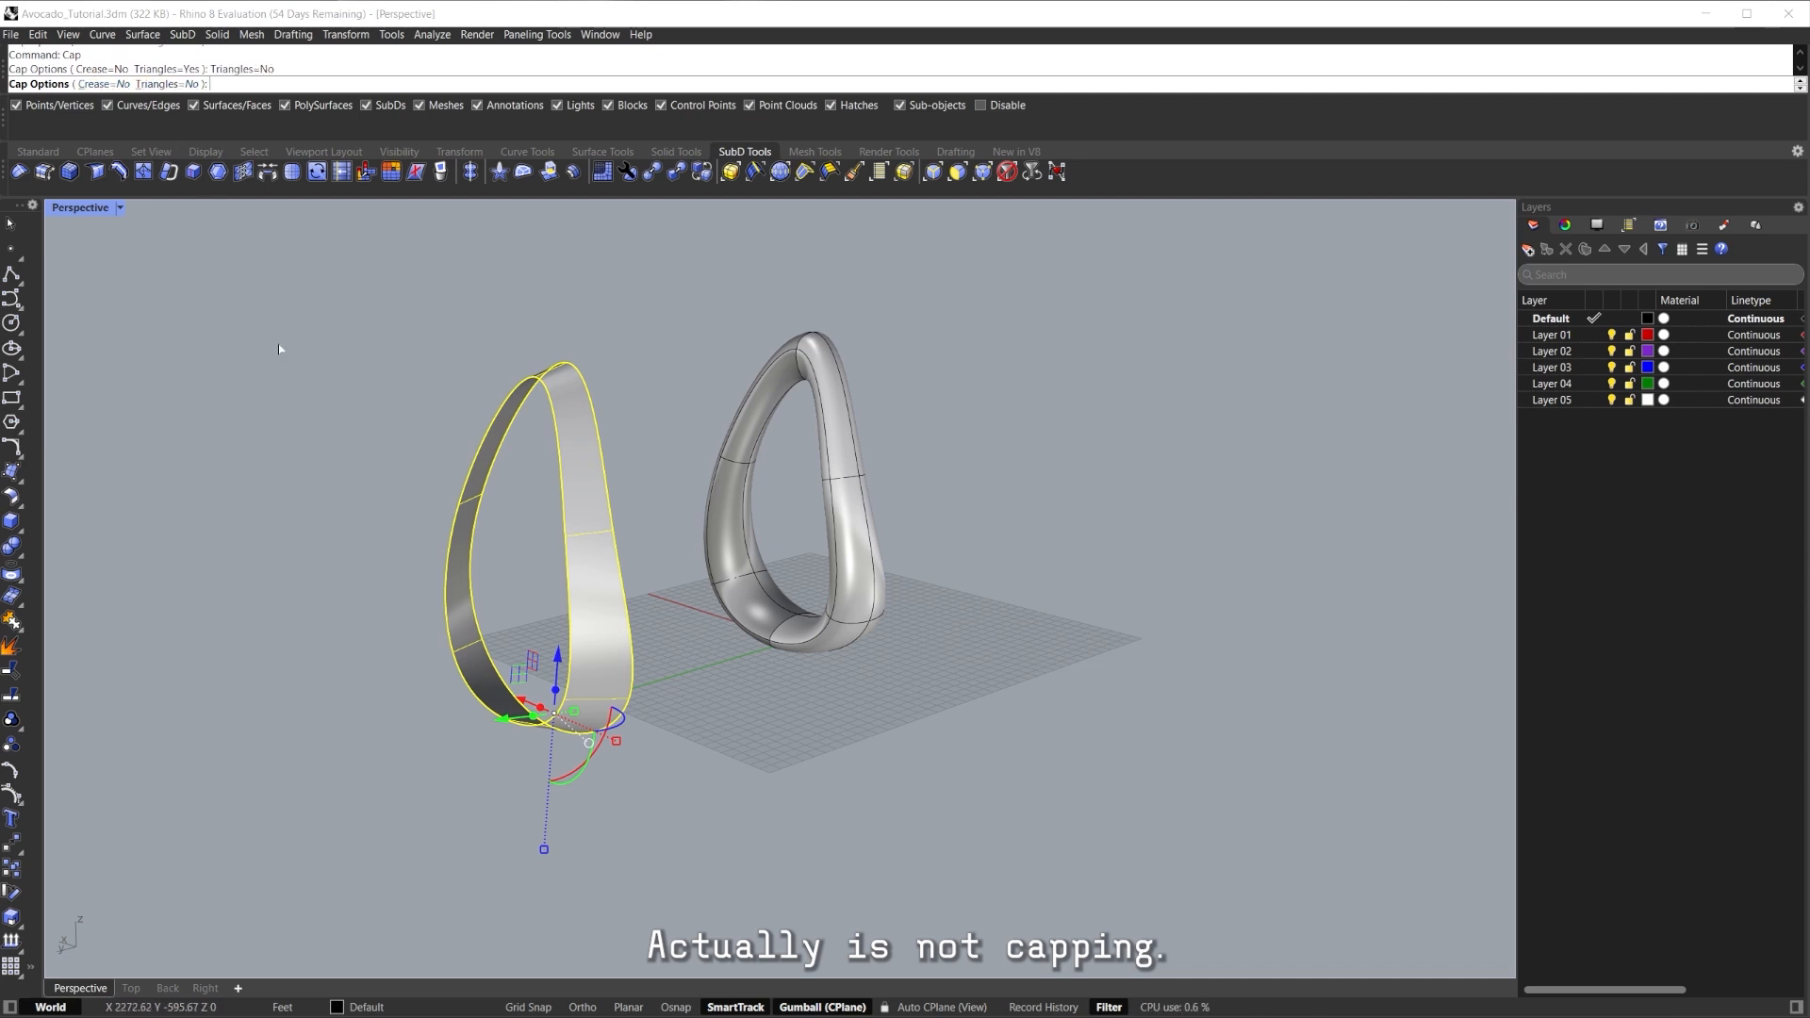
key("Escape")
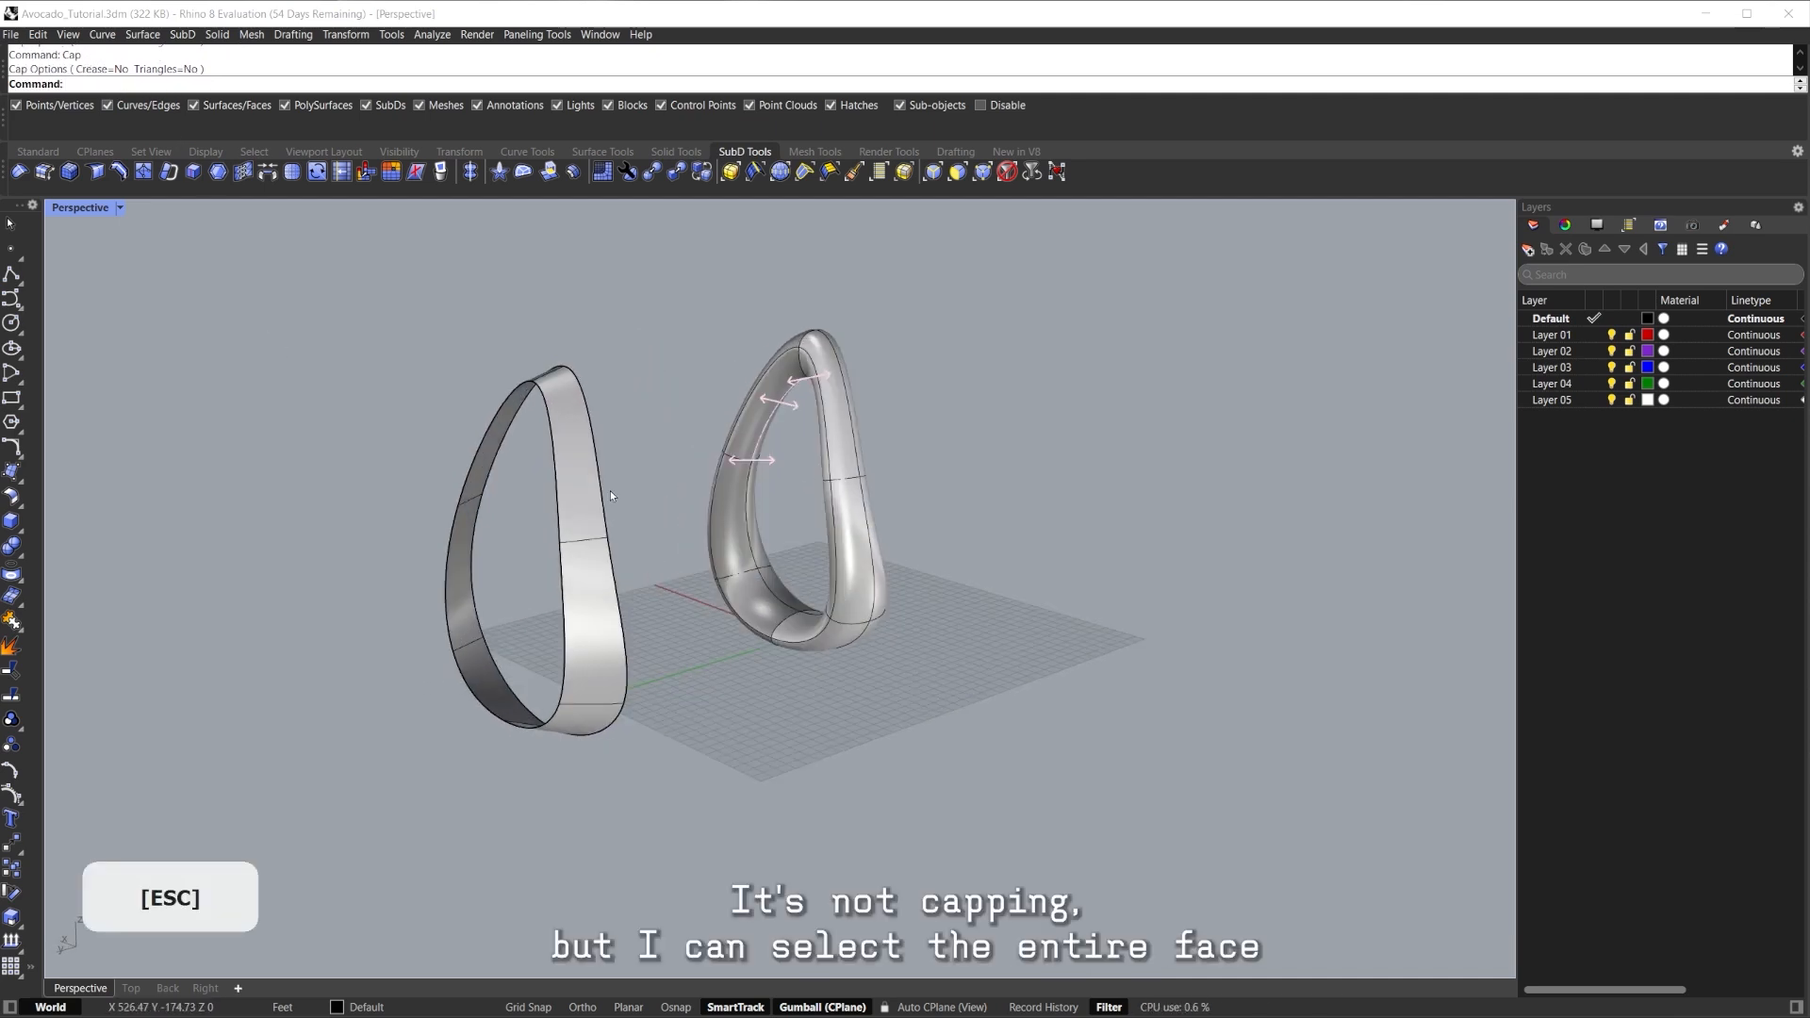
double_click(555, 447)
right_click_drag(552, 469, 429, 455)
middle_click(558, 466)
scroll(558, 466, "down", 2)
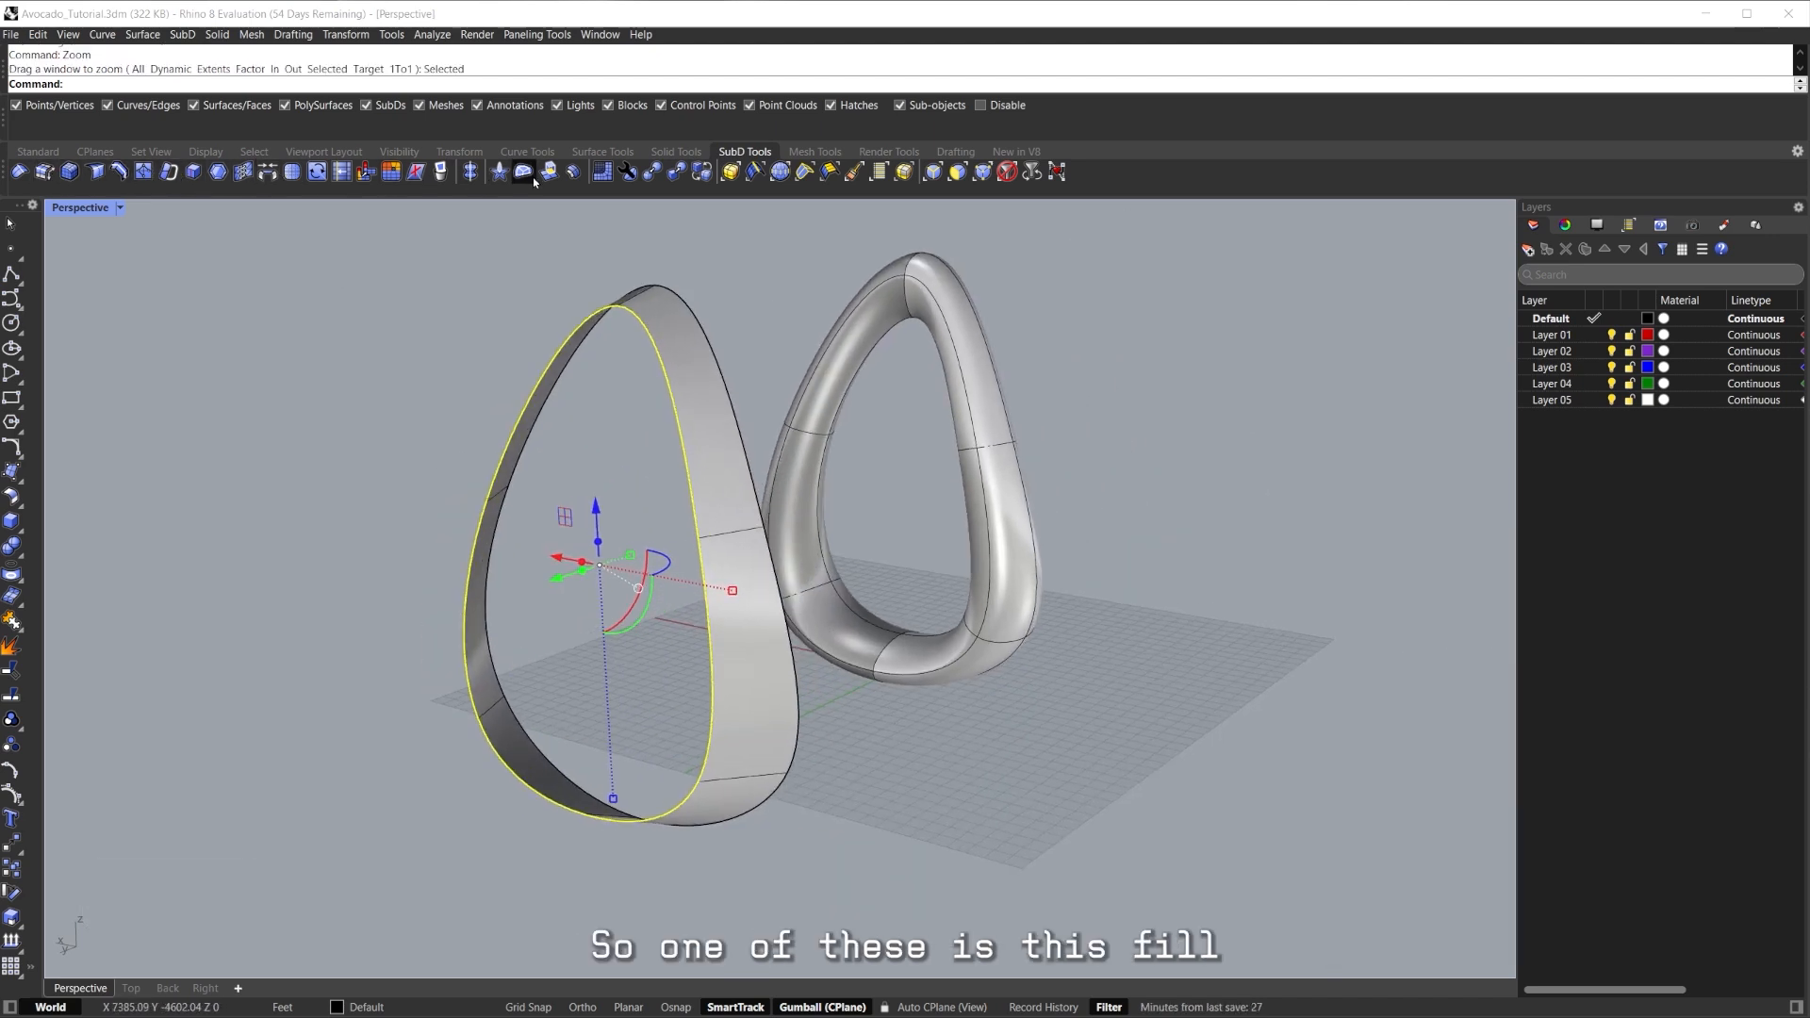
Fill both open ends of the duplicated strip with SubD patches, then pick two rim edges.
right_click(490, 413)
right_click_drag(599, 448, 364, 485)
left_click(957, 351)
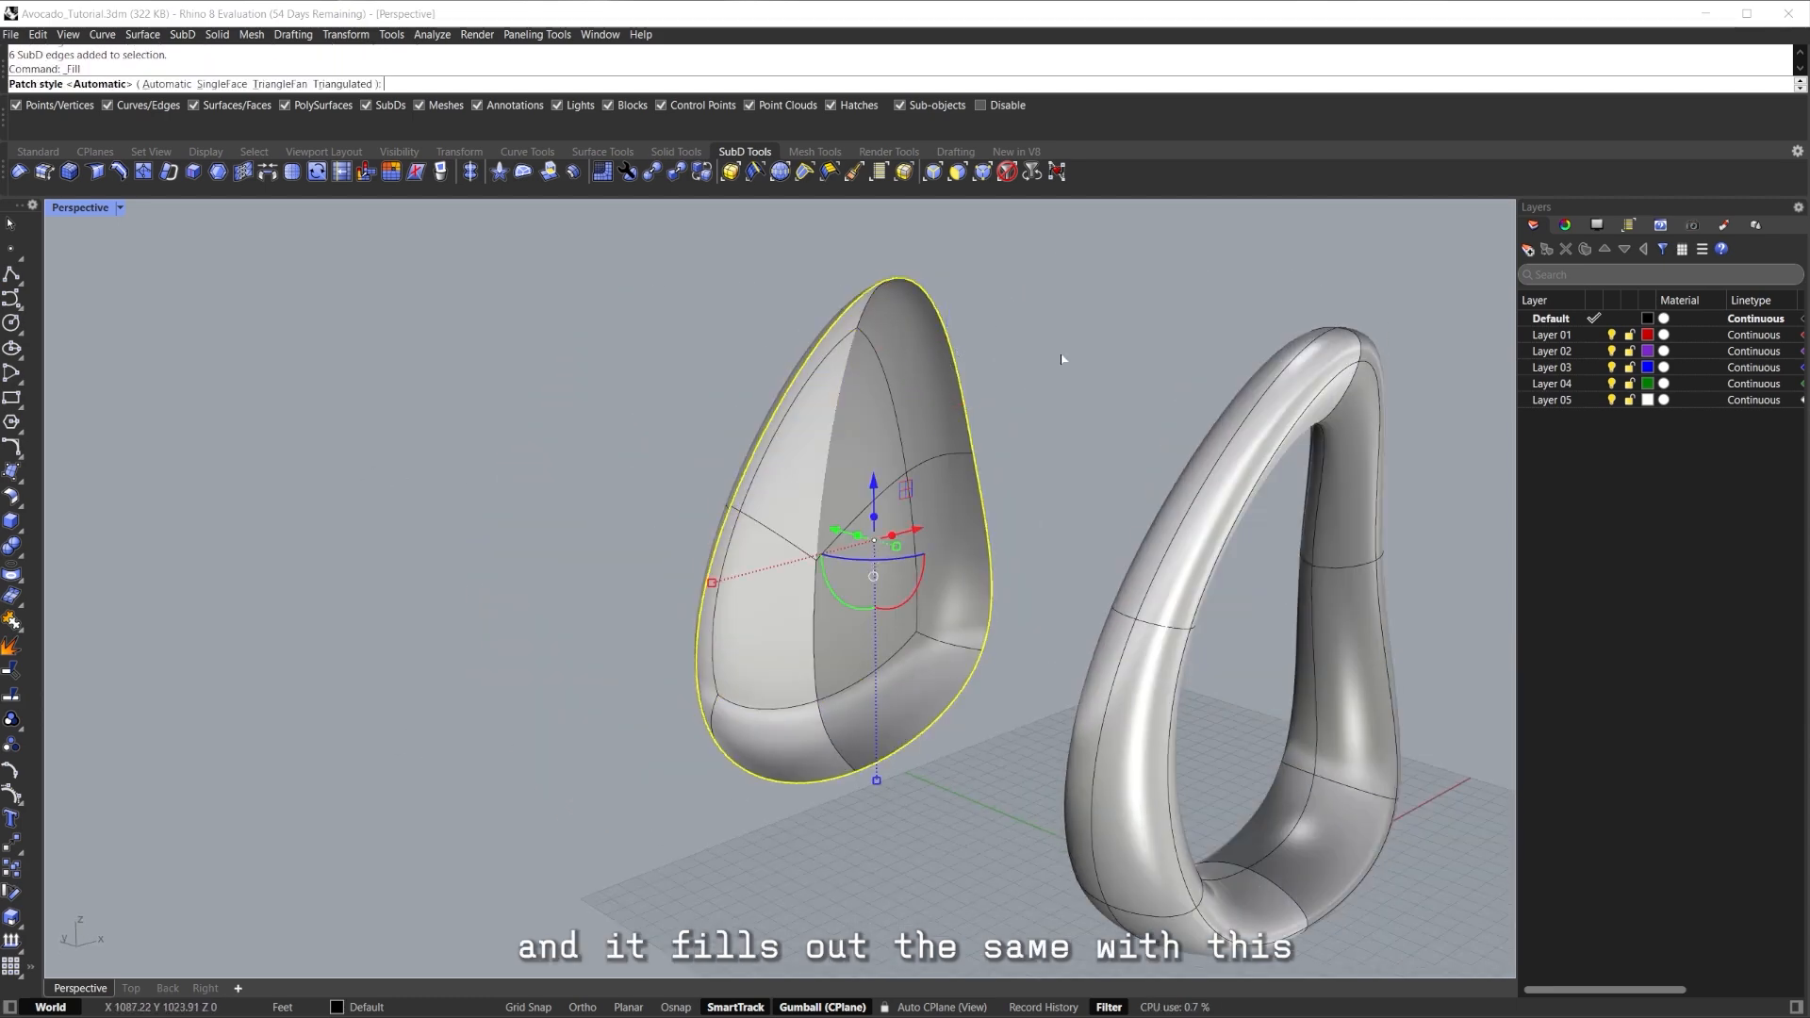
right_click(1045, 366)
right_click_drag(1011, 400, 867, 372, "shift")
left_click(701, 398)
left_click(698, 399, "shift")
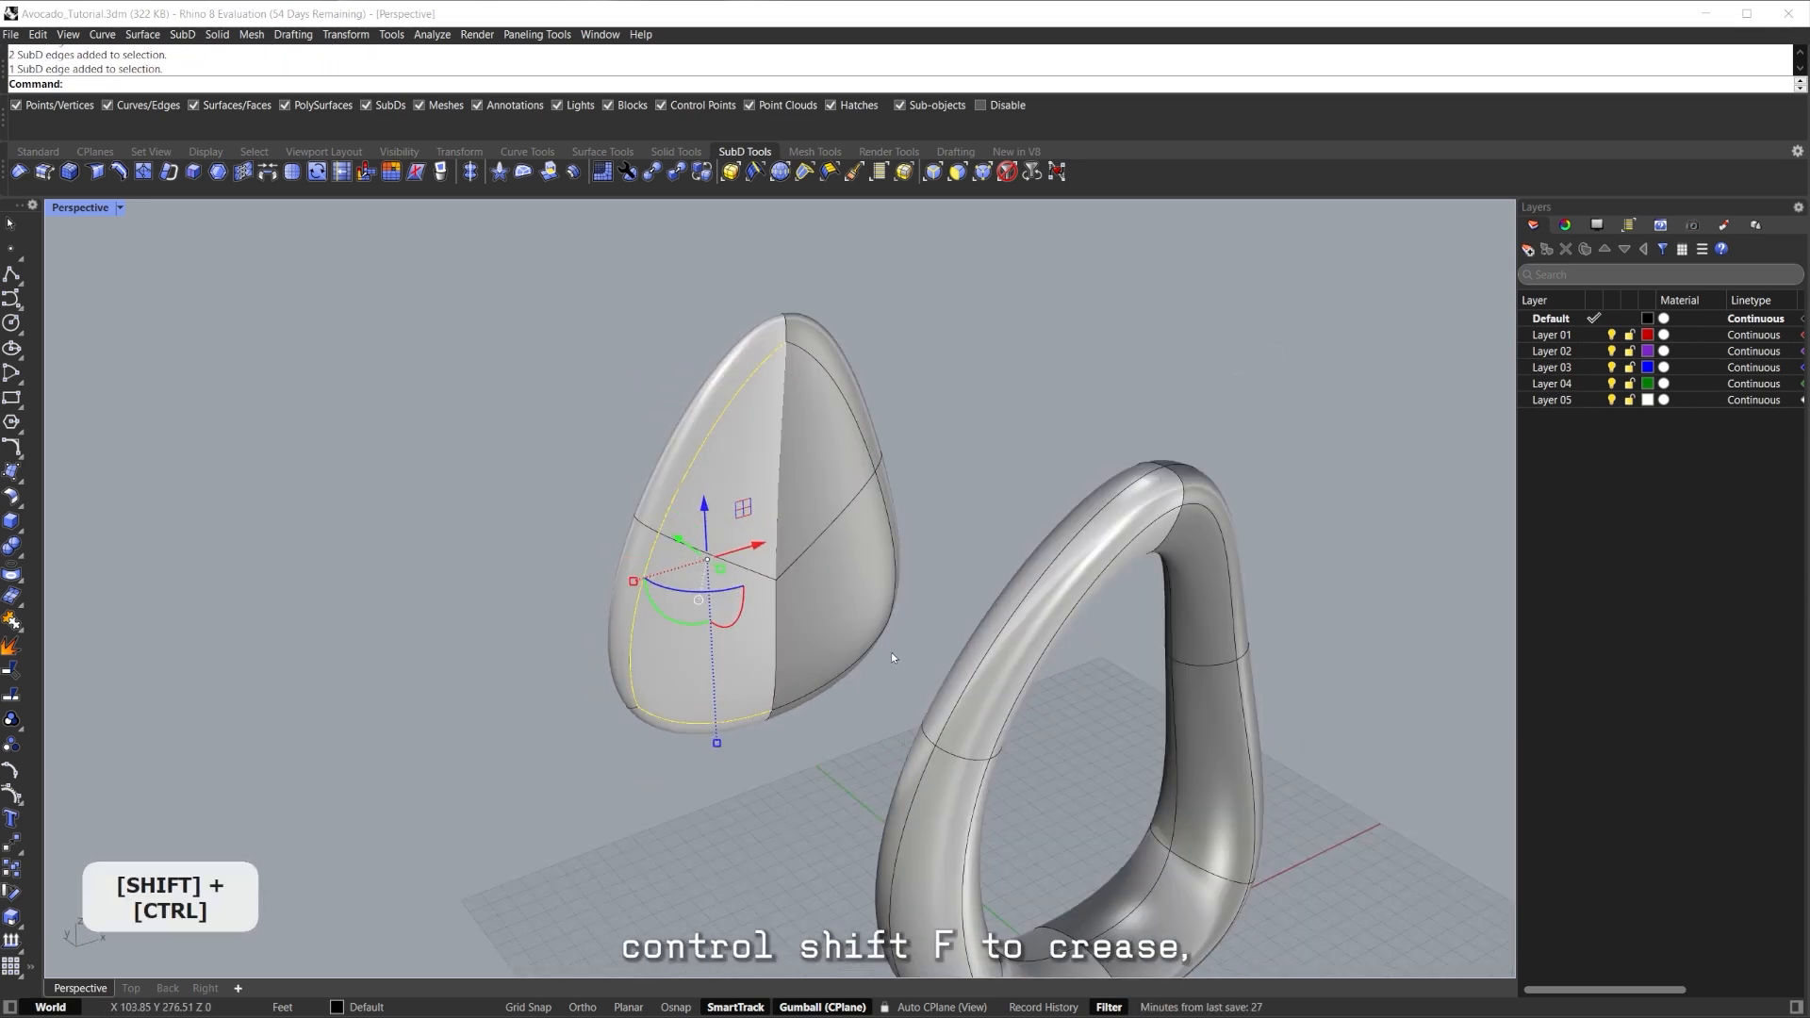
Crease the filled body's rim edges sharp with Ctrl+Shift+F.
key("ctrl+shift+f")
right_click_drag(909, 626, 747, 409)
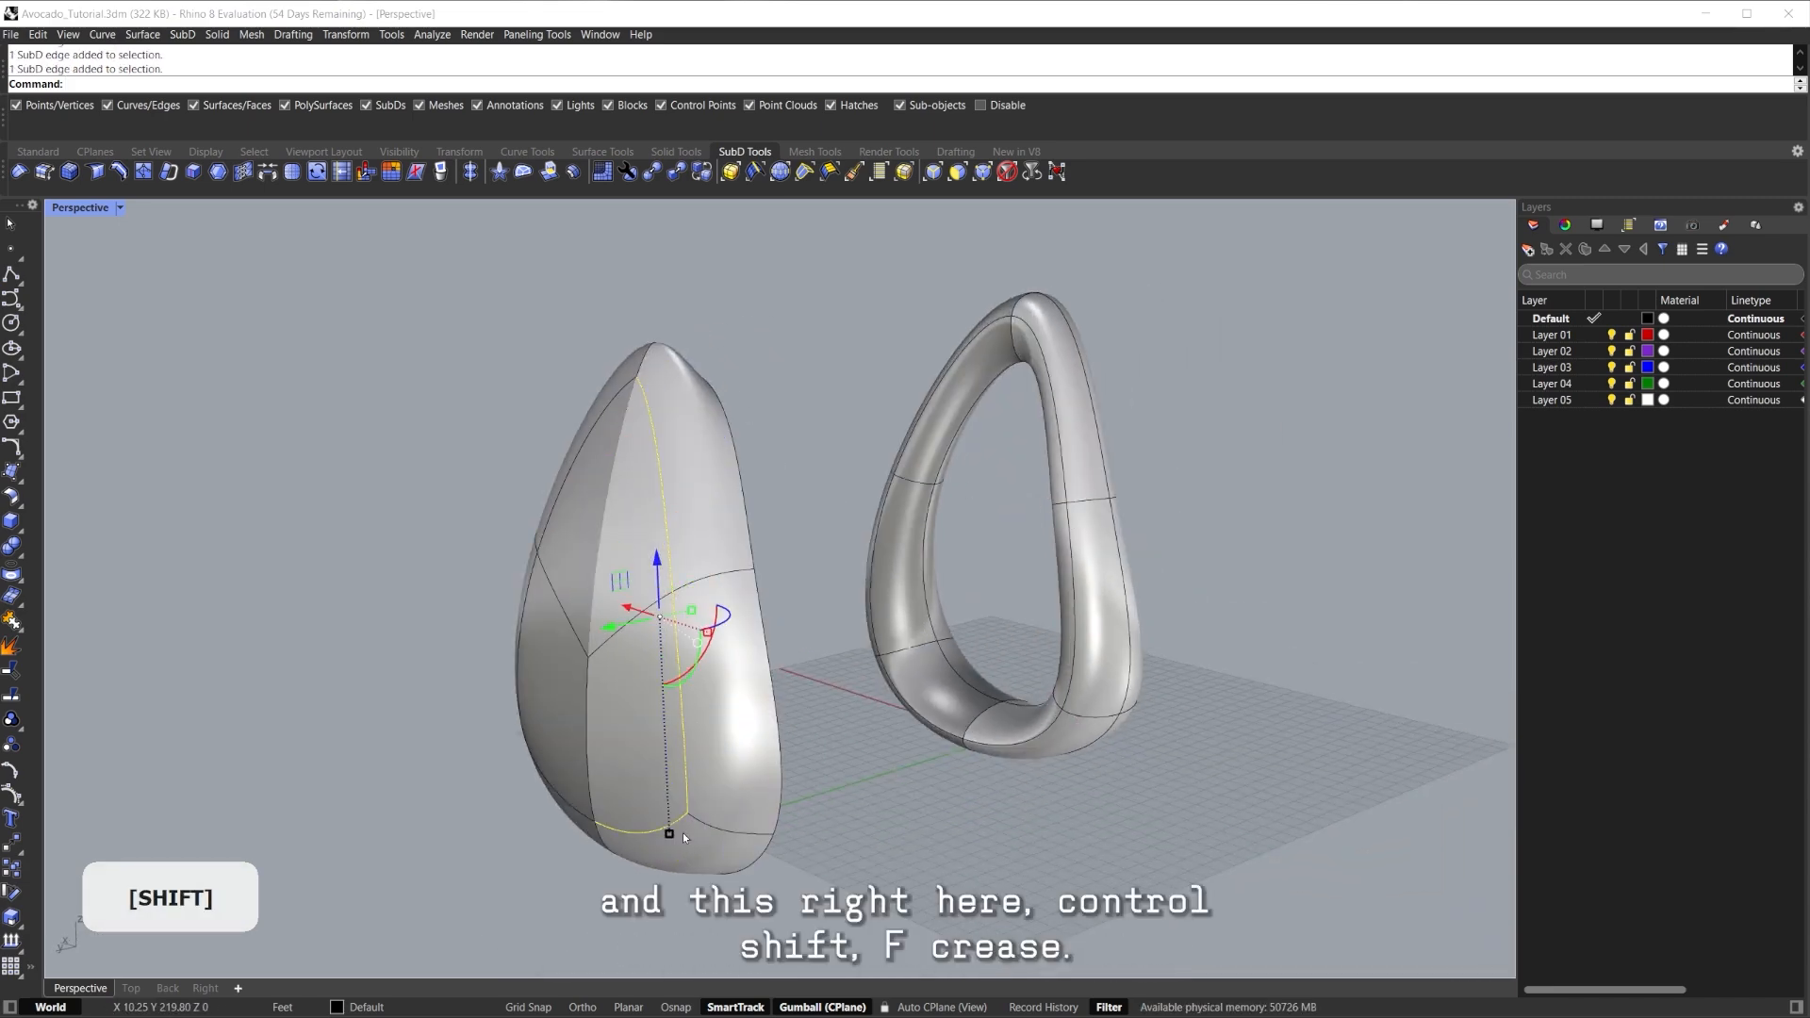
key("ctrl+shift+f")
right_click_drag(858, 540, 893, 561)
left_click(862, 412, "ctrl+shift")
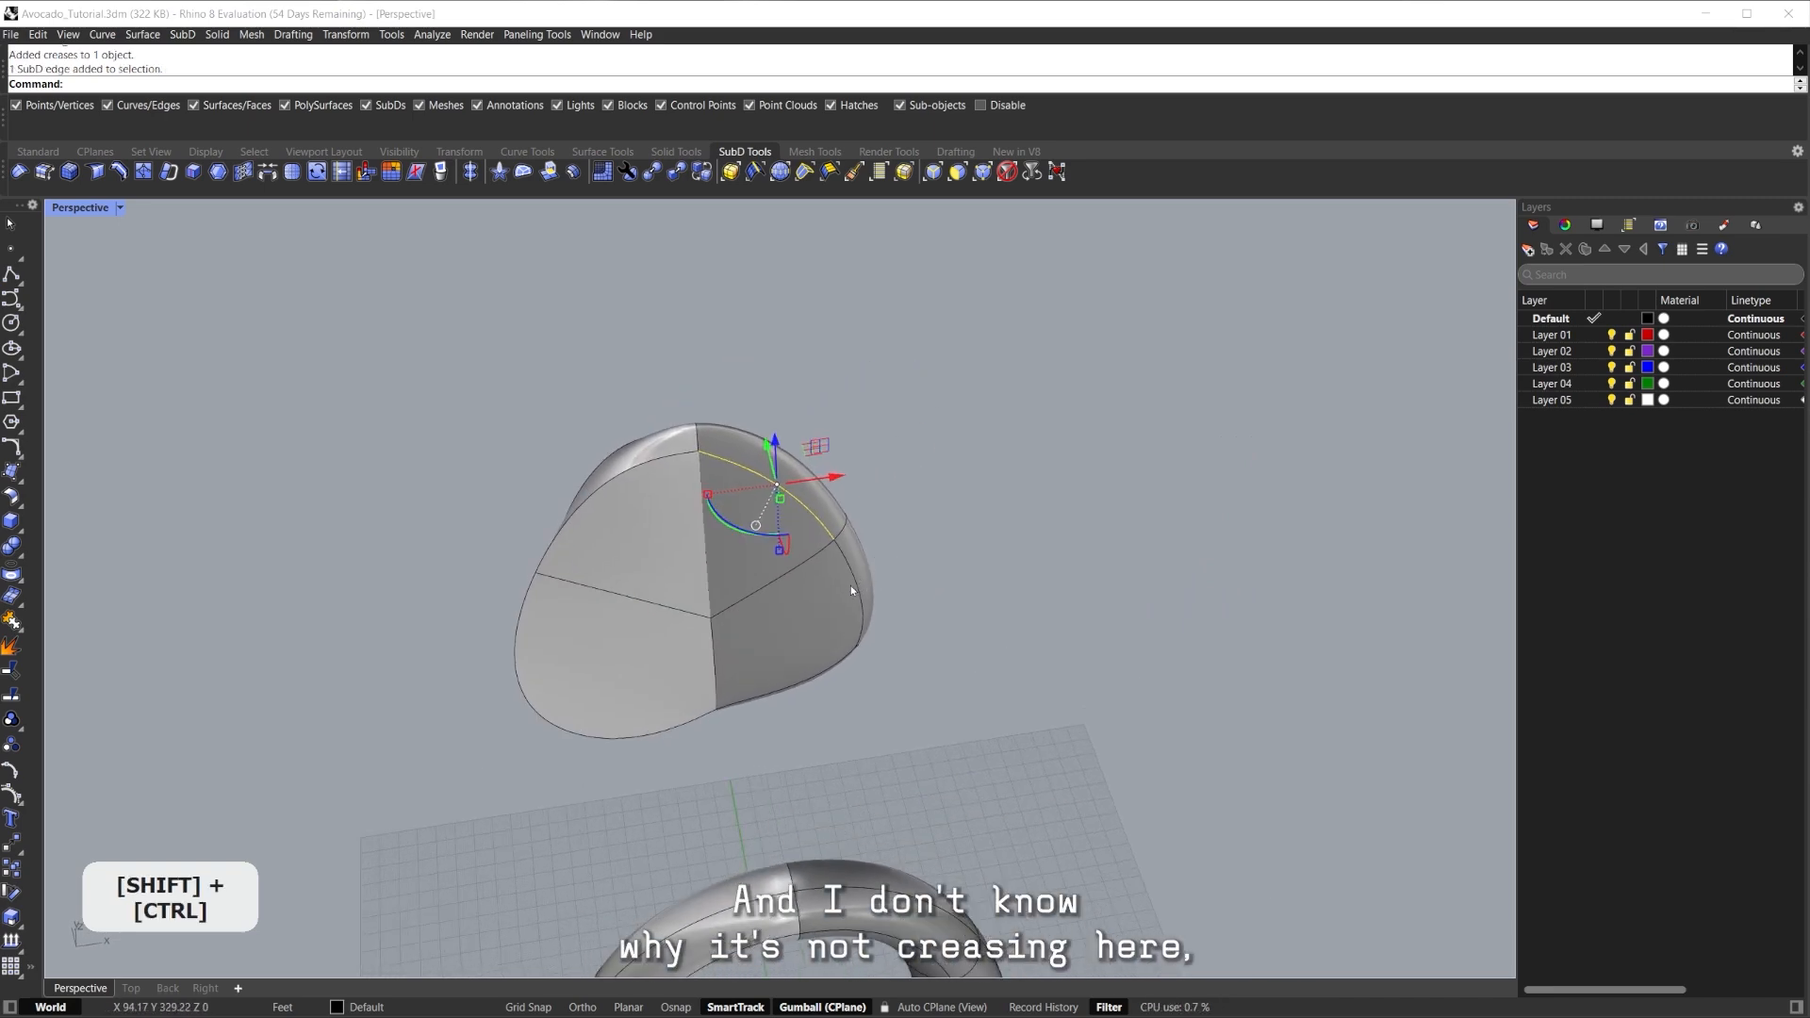
key("ctrl+shift+f")
right_click_drag(856, 585, 557, 540)
key("Escape")
left_click(885, 524, "ctrl+shift")
right_click_drag(884, 524, 799, 594)
Test-move a point and the whole body, undoing both changes.
left_click_drag(838, 682, 837, 647)
mouse_move(837, 647)
right_mouse_down()
mouse_move(891, 570)
mouse_move(850, 628)
right_mouse_up()
left_click_drag(850, 629, 971, 639)
key("ctrl+z")
left_click(834, 628, "shift")
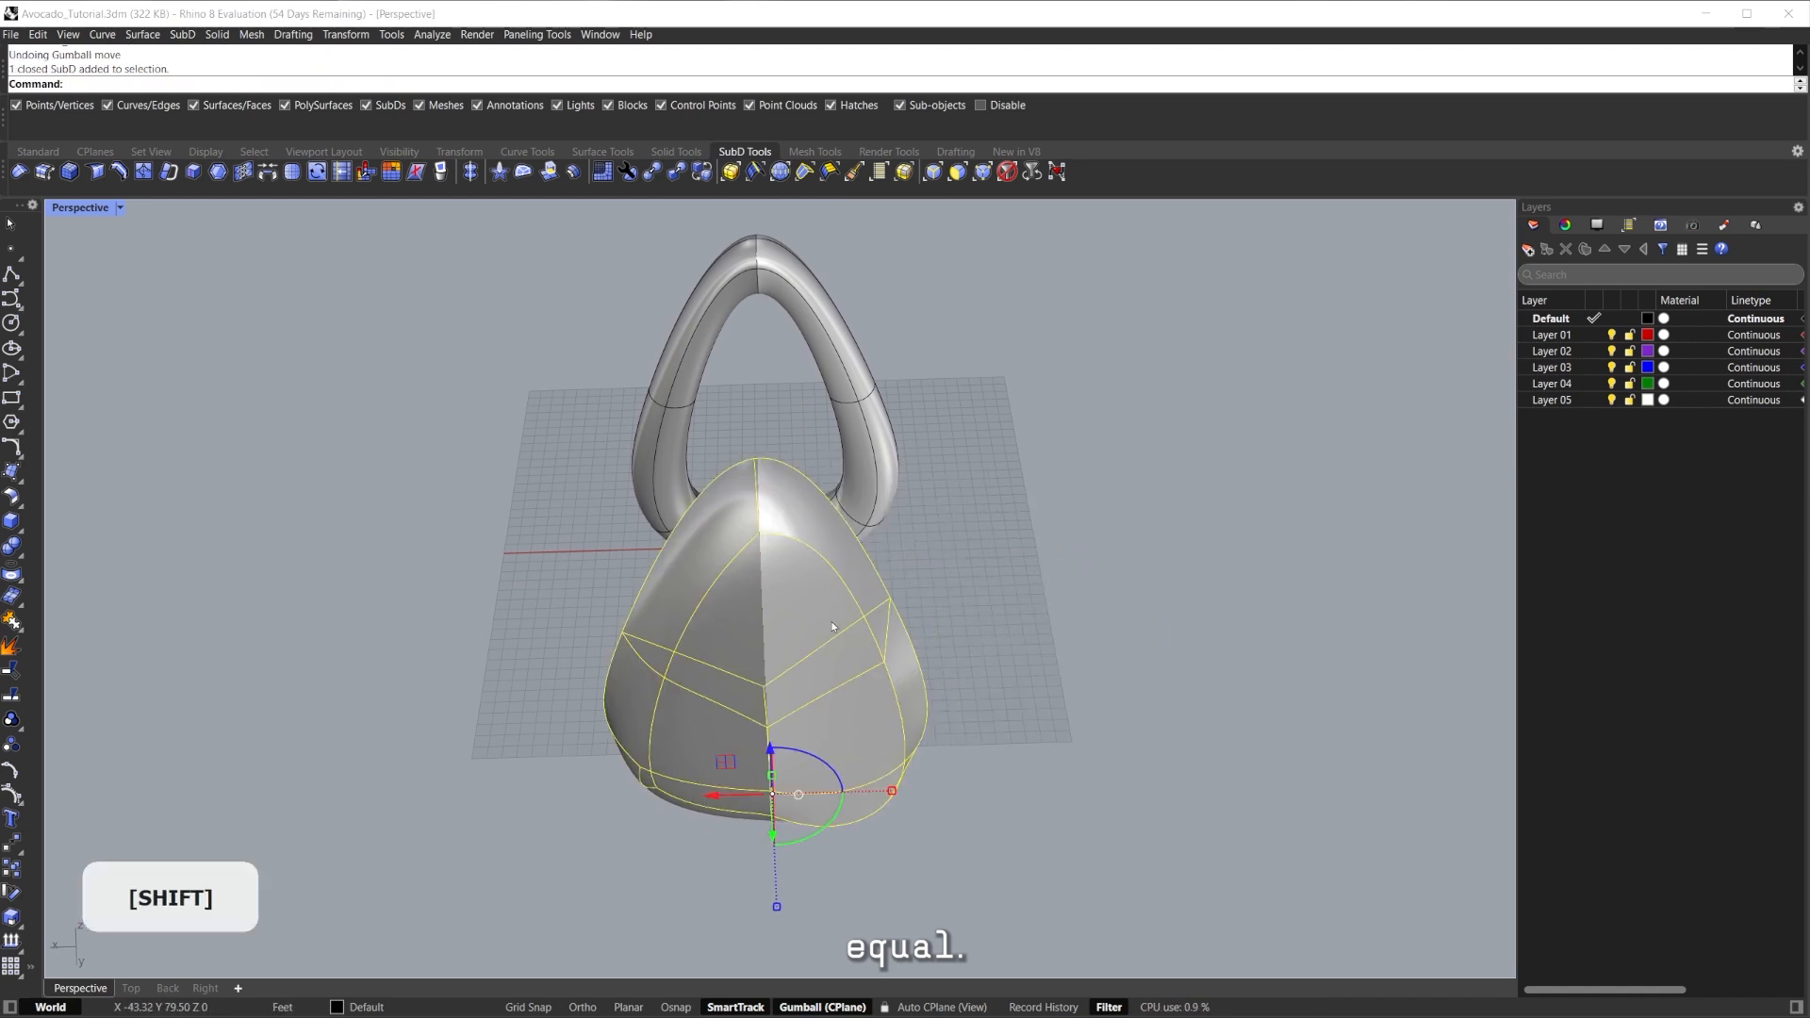
left_click_drag(738, 798, 1004, 795)
right_click_drag(1058, 731, 942, 707, "shift")
key("ctrl+z")
left_click(881, 574)
right_click_drag(785, 588, 775, 426, "shift")
Inspect a rim edge up close, then remove symmetry from the filled body.
left_click(755, 551)
middle_click(755, 551)
scroll(753, 550, "down", 10)
left_click(788, 373)
scroll(738, 495, "up", 4)
scroll(737, 495, "down", 2)
right_click_drag(738, 495, 633, 466, "shift")
right_click(469, 177)
left_click(660, 429)
right_click(726, 433)
Select the whole filled body and switch to the Top view.
right_click_drag(779, 436, 854, 517)
left_click(667, 520, "ctrl+shift")
key("Escape")
left_click(722, 634, "ctrl+shift")
key("Escape")
left_click(639, 728)
left_click(131, 990)
scroll(641, 556, "down", 12)
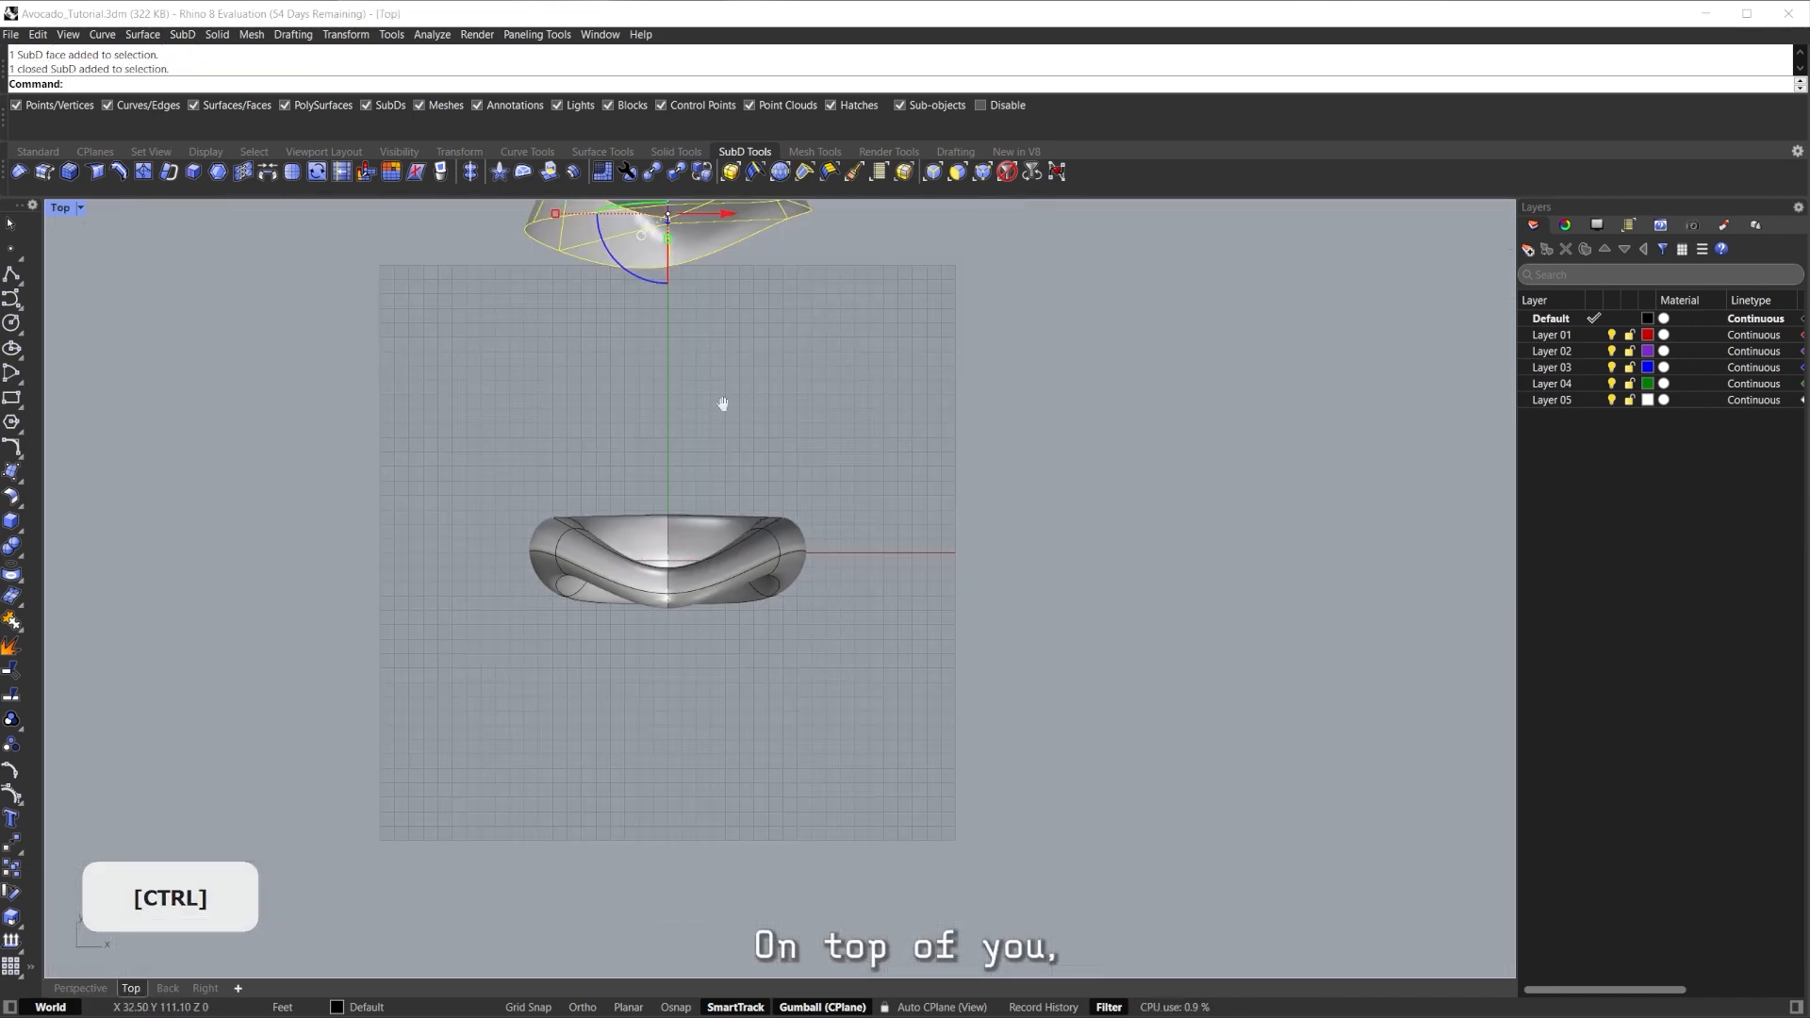
Reflect the seed body across a plane snapped through its centre vertex.
right_click_drag(723, 405, 723, 539)
left_click(497, 174)
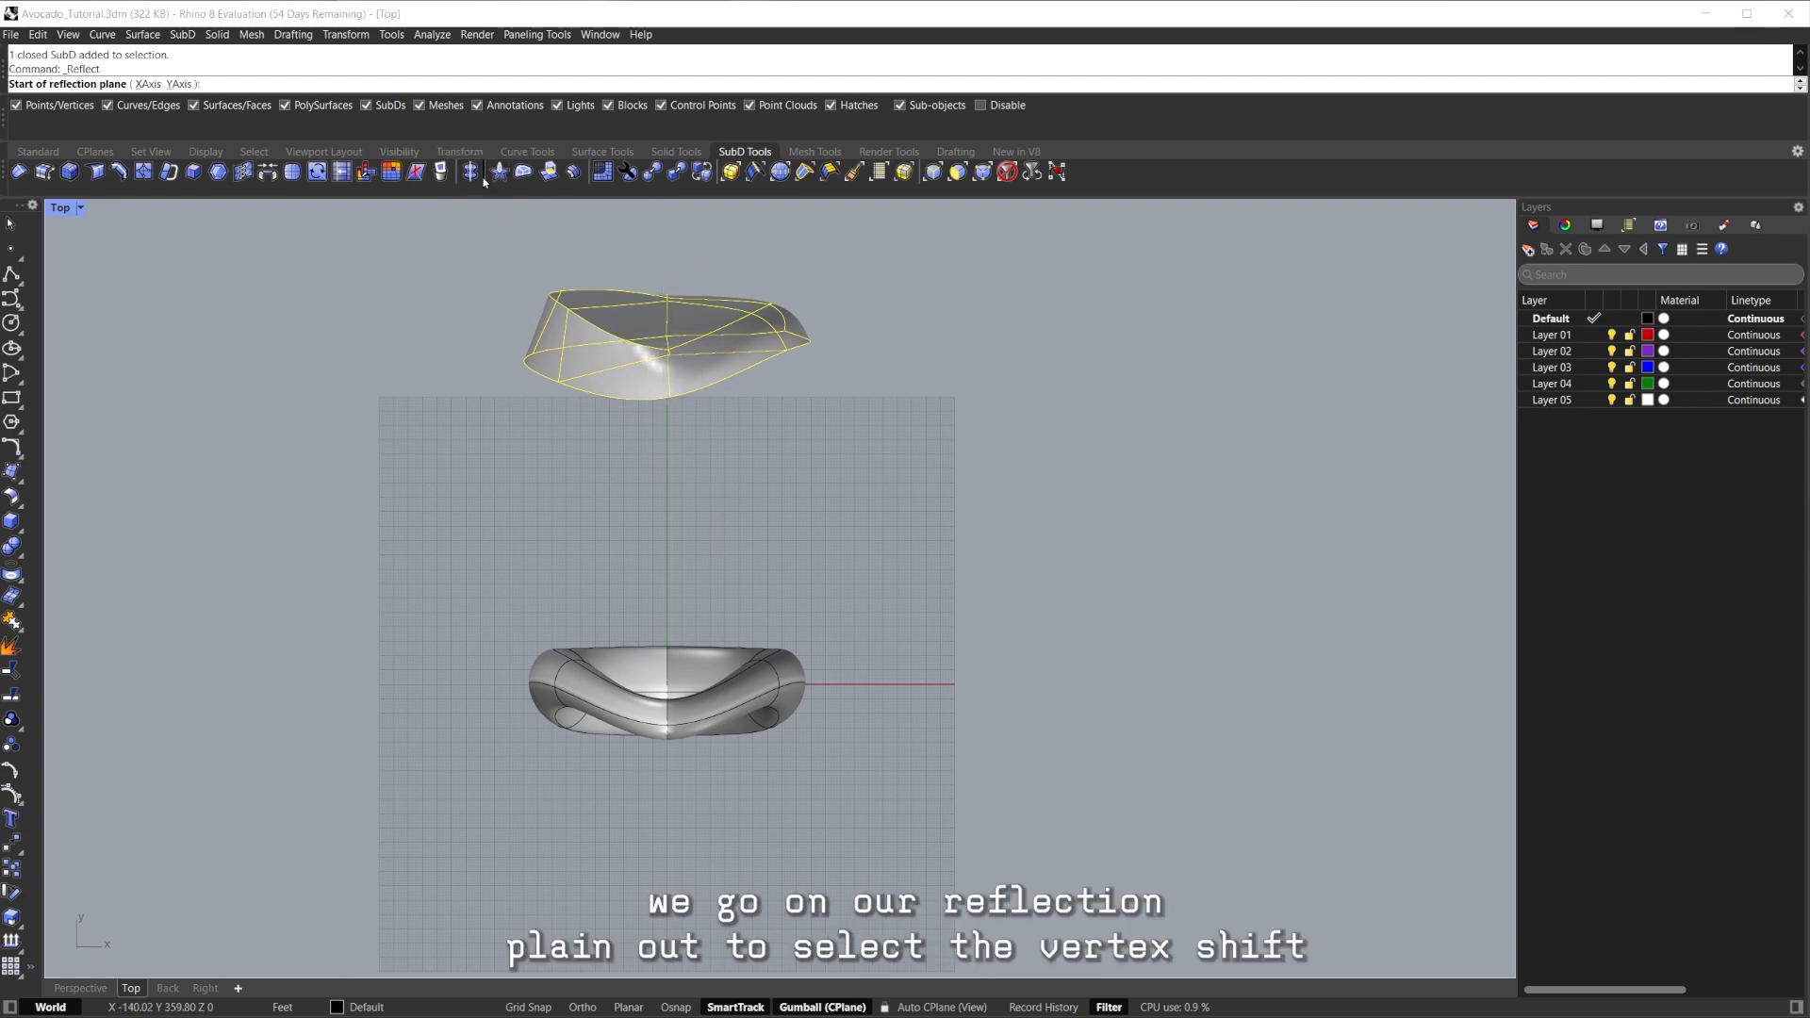
key("alt")
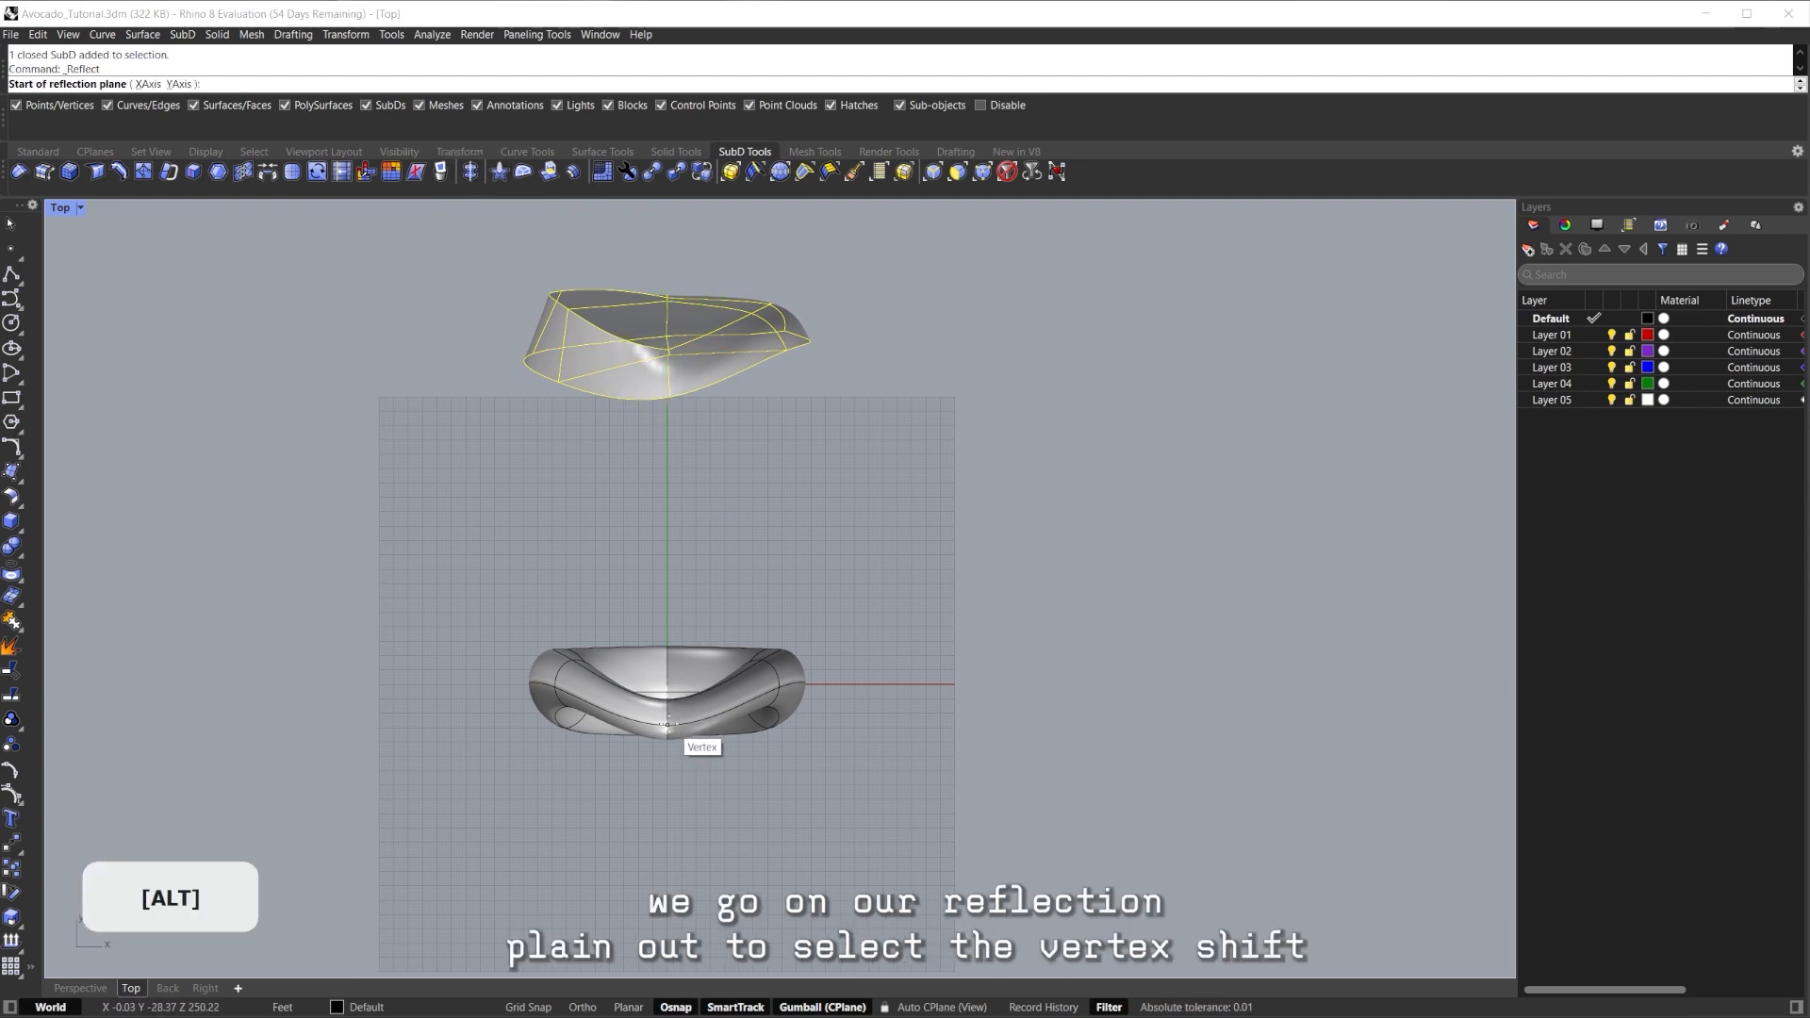
left_click(671, 404, "shift")
key("Return")
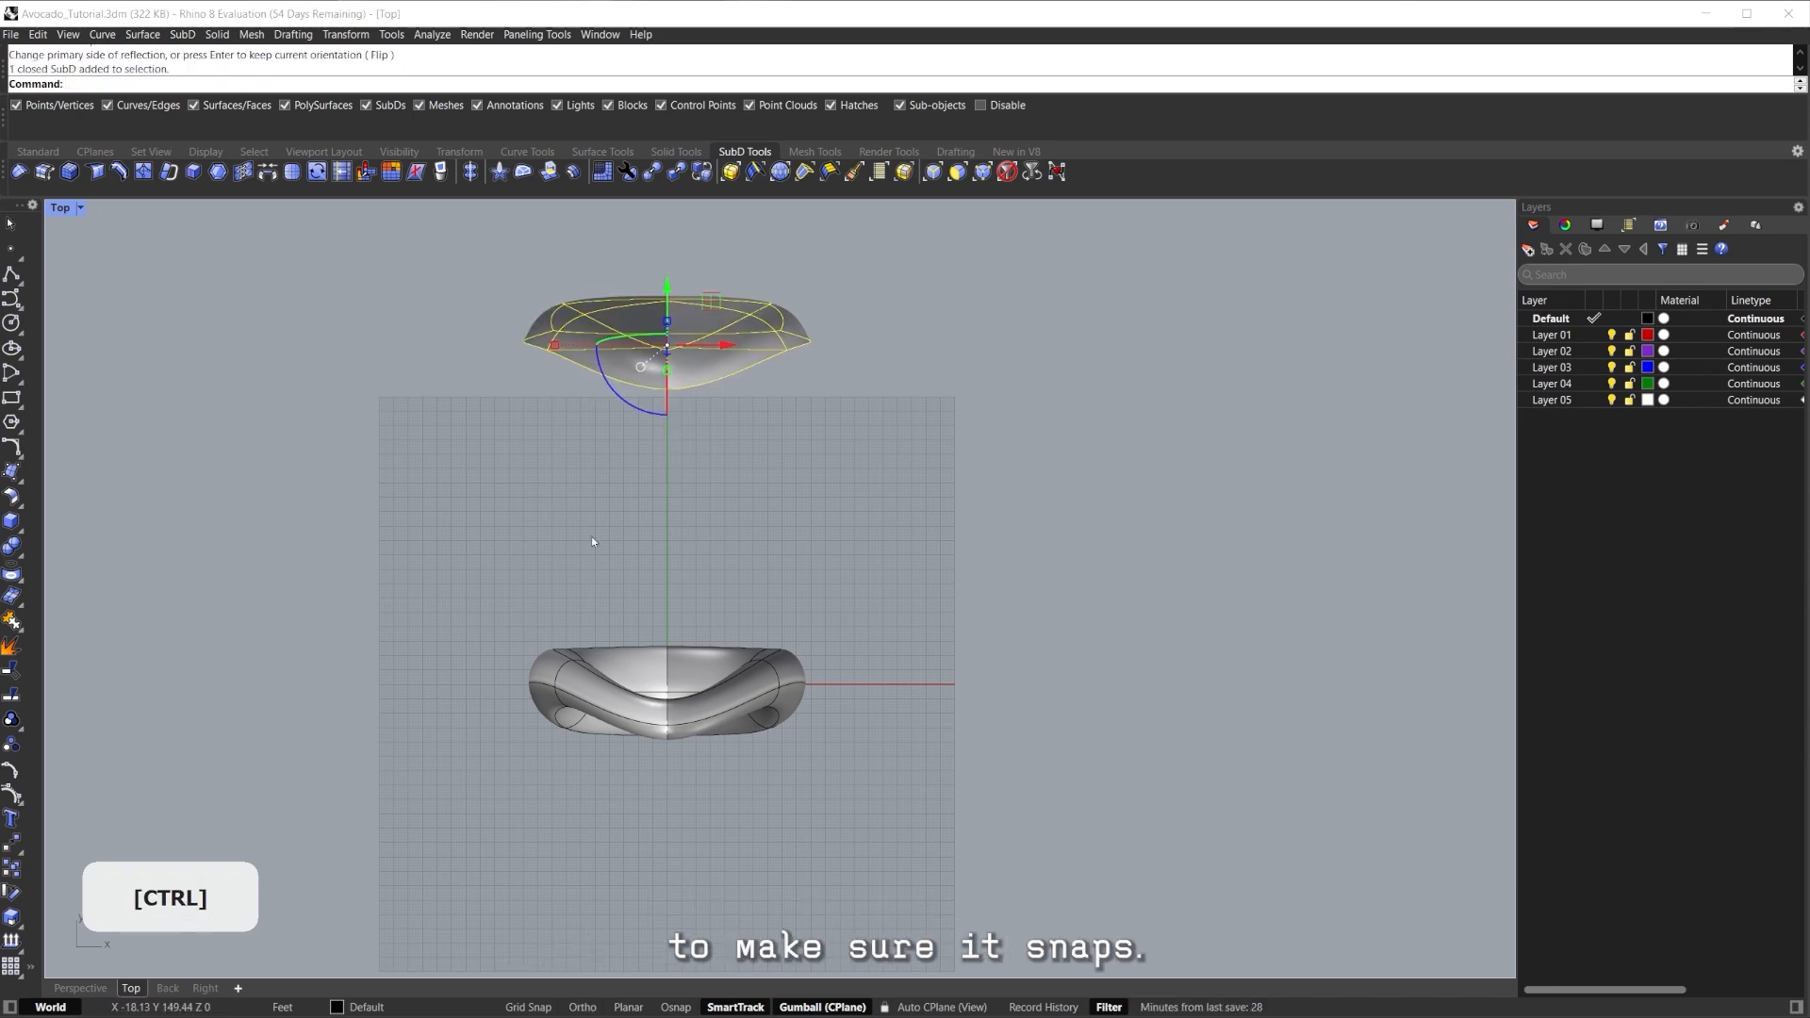
Return to the Perspective view, zoom to the seed with ZS, then deselect it.
left_click(92, 989)
type("zs")
key("Return")
right_click_drag(772, 631, 785, 558)
scroll(784, 558, "down", 4)
key("Escape")
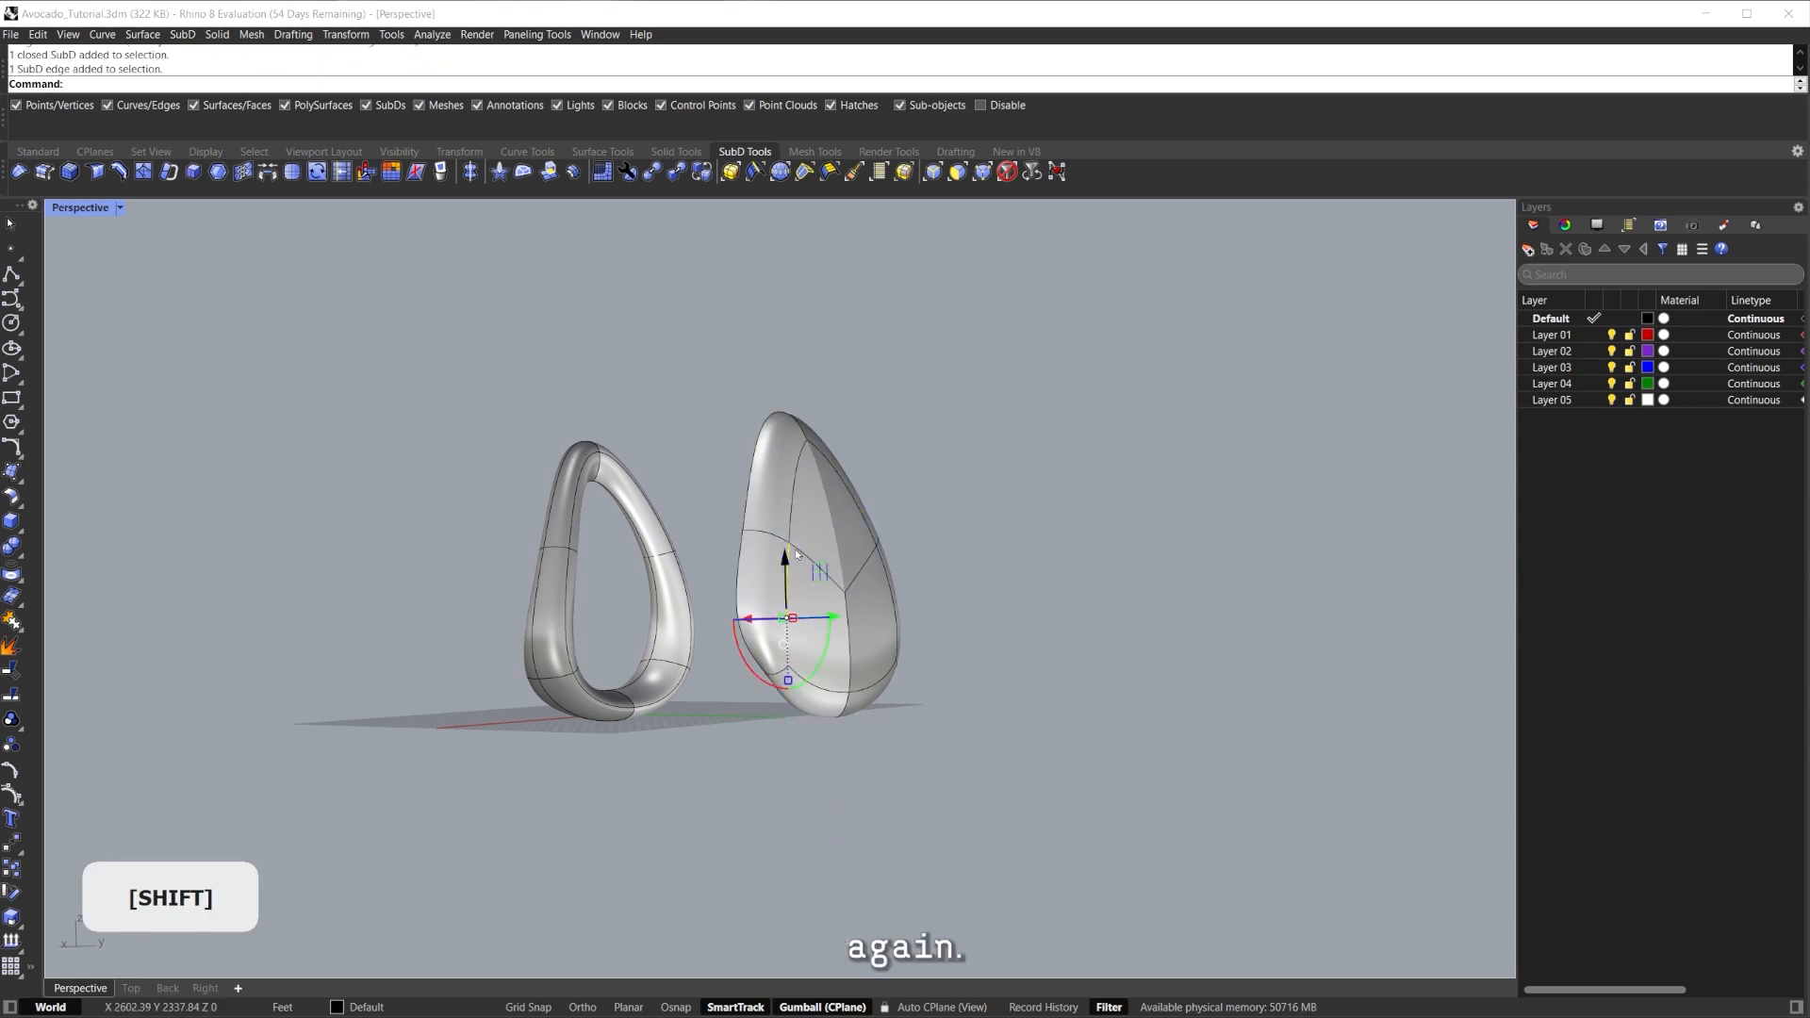
Crease the seed's rim edges, including the lower front edge, with Ctrl+Shift+F.
scroll(833, 692, "up", 4)
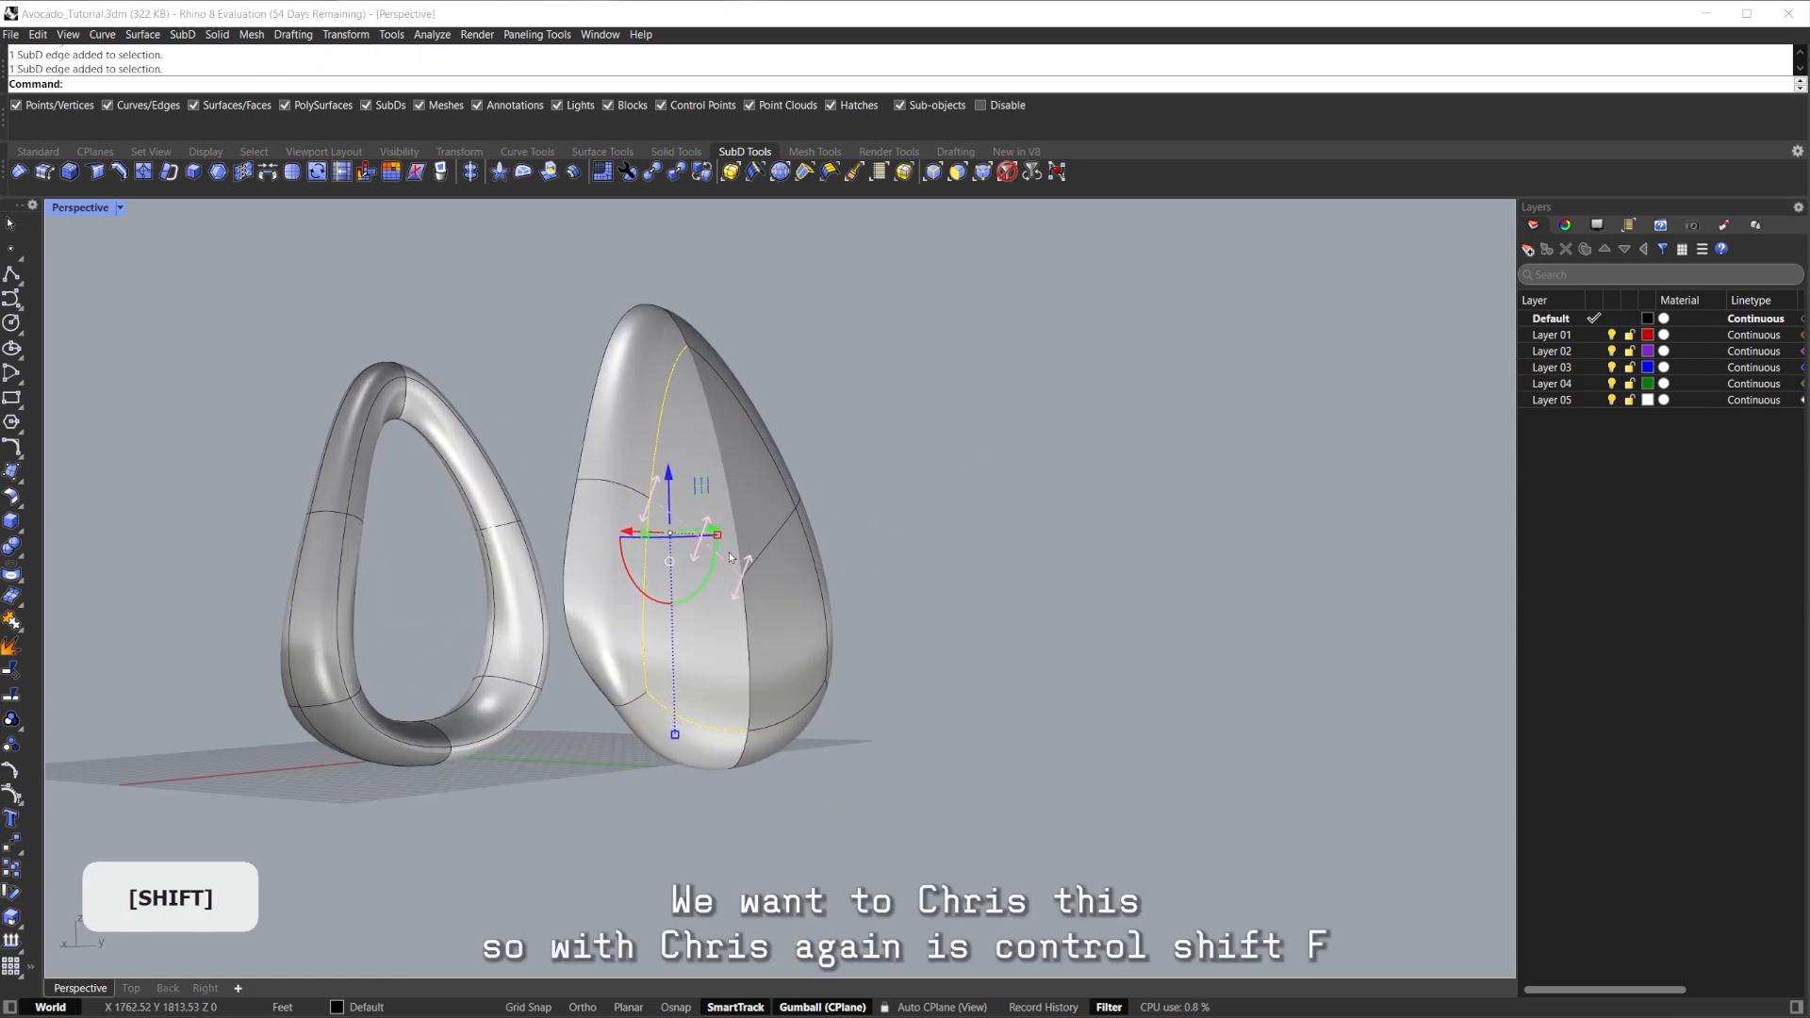
right_click_drag(775, 530, 766, 585)
key("ctrl+shift+f")
right_click_drag(794, 497, 1007, 468)
key("Escape")
left_click(823, 761, "ctrl+shift")
key("ctrl+shift+f")
left_click(1012, 526)
right_click_drag(1013, 528, 819, 616)
Nudge the crease-junction point and pull a rim point inward to reshape the seed.
left_click(772, 625, "ctrl+shift")
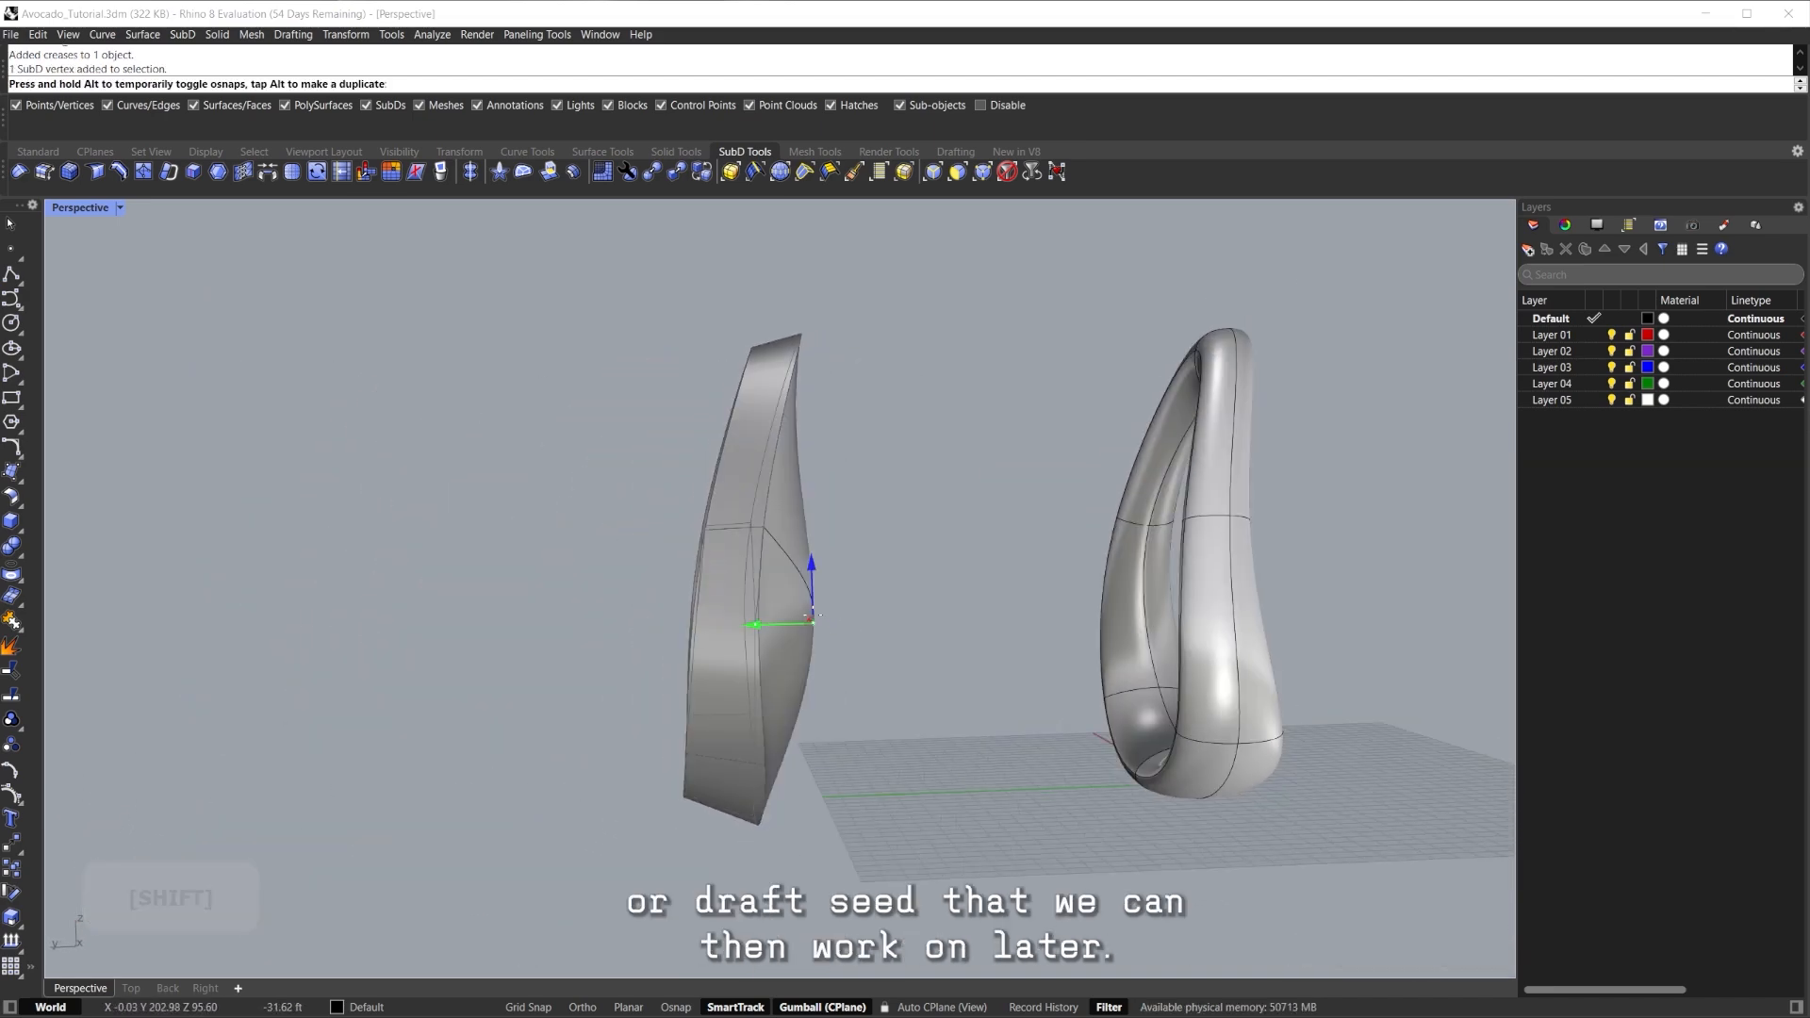
left_click_drag(787, 615, 795, 616)
left_click(1035, 547)
right_click_drag(1035, 547, 829, 563)
left_click(679, 492, "ctrl+shift")
right_click_drag(679, 491, 838, 521)
left_click_drag(840, 522, 792, 518)
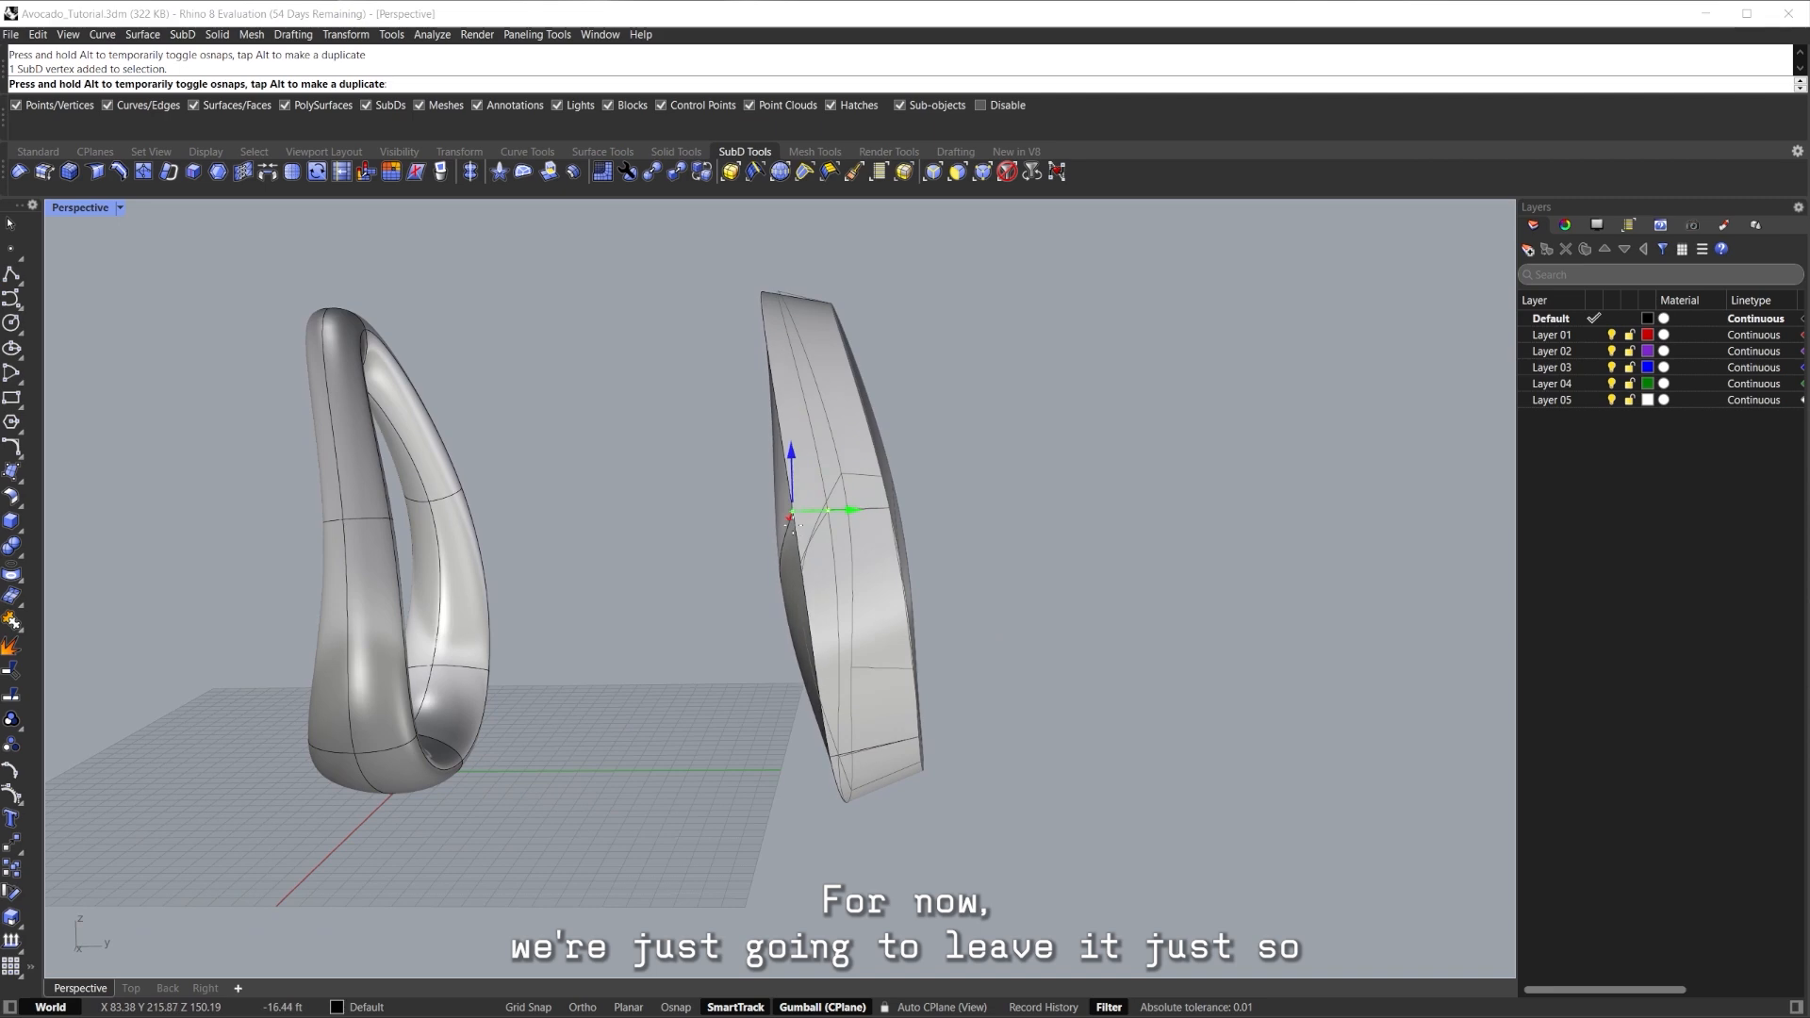
right_click_drag(1030, 493, 1078, 406)
mouse_move(820, 533)
right_mouse_down()
mouse_move(697, 515)
mouse_move(673, 468)
mouse_move(839, 472)
mouse_move(802, 504)
right_mouse_up()
left_click(689, 486, "ctrl+shift")
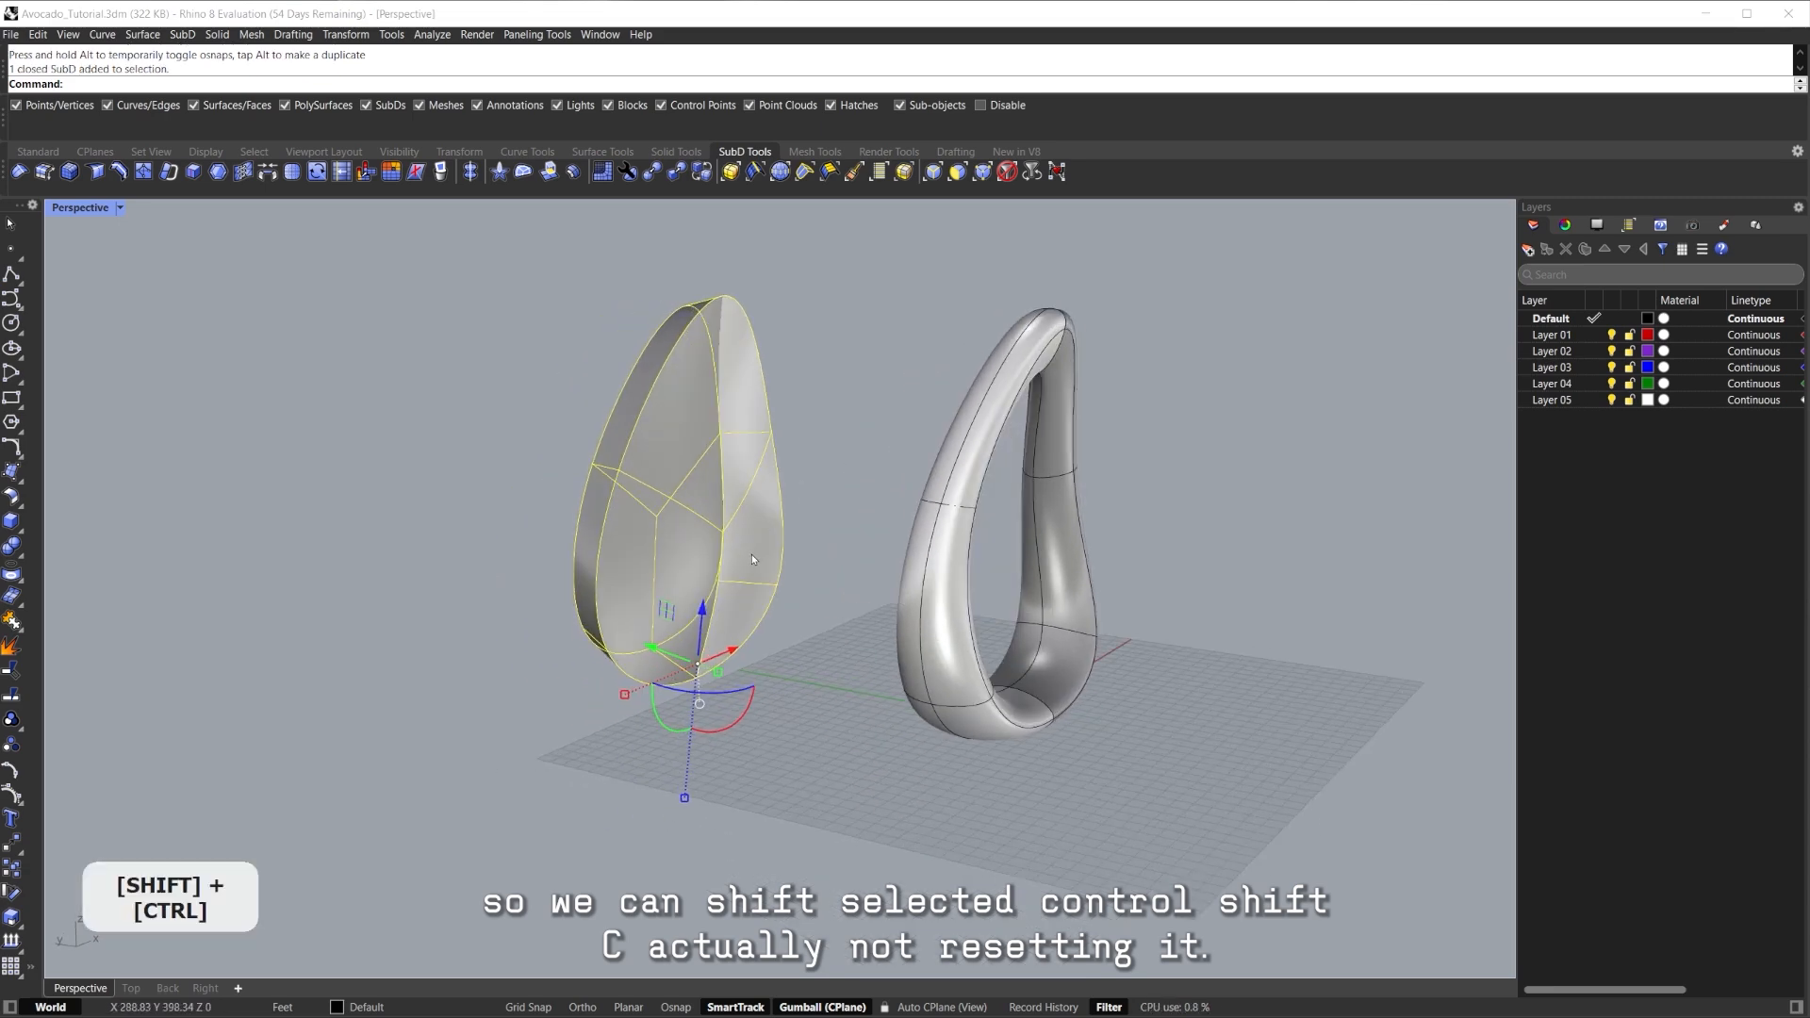
Reset the seed's gumball orientation, scale it down and move it toward the loop.
right_click_drag(753, 559, 747, 625)
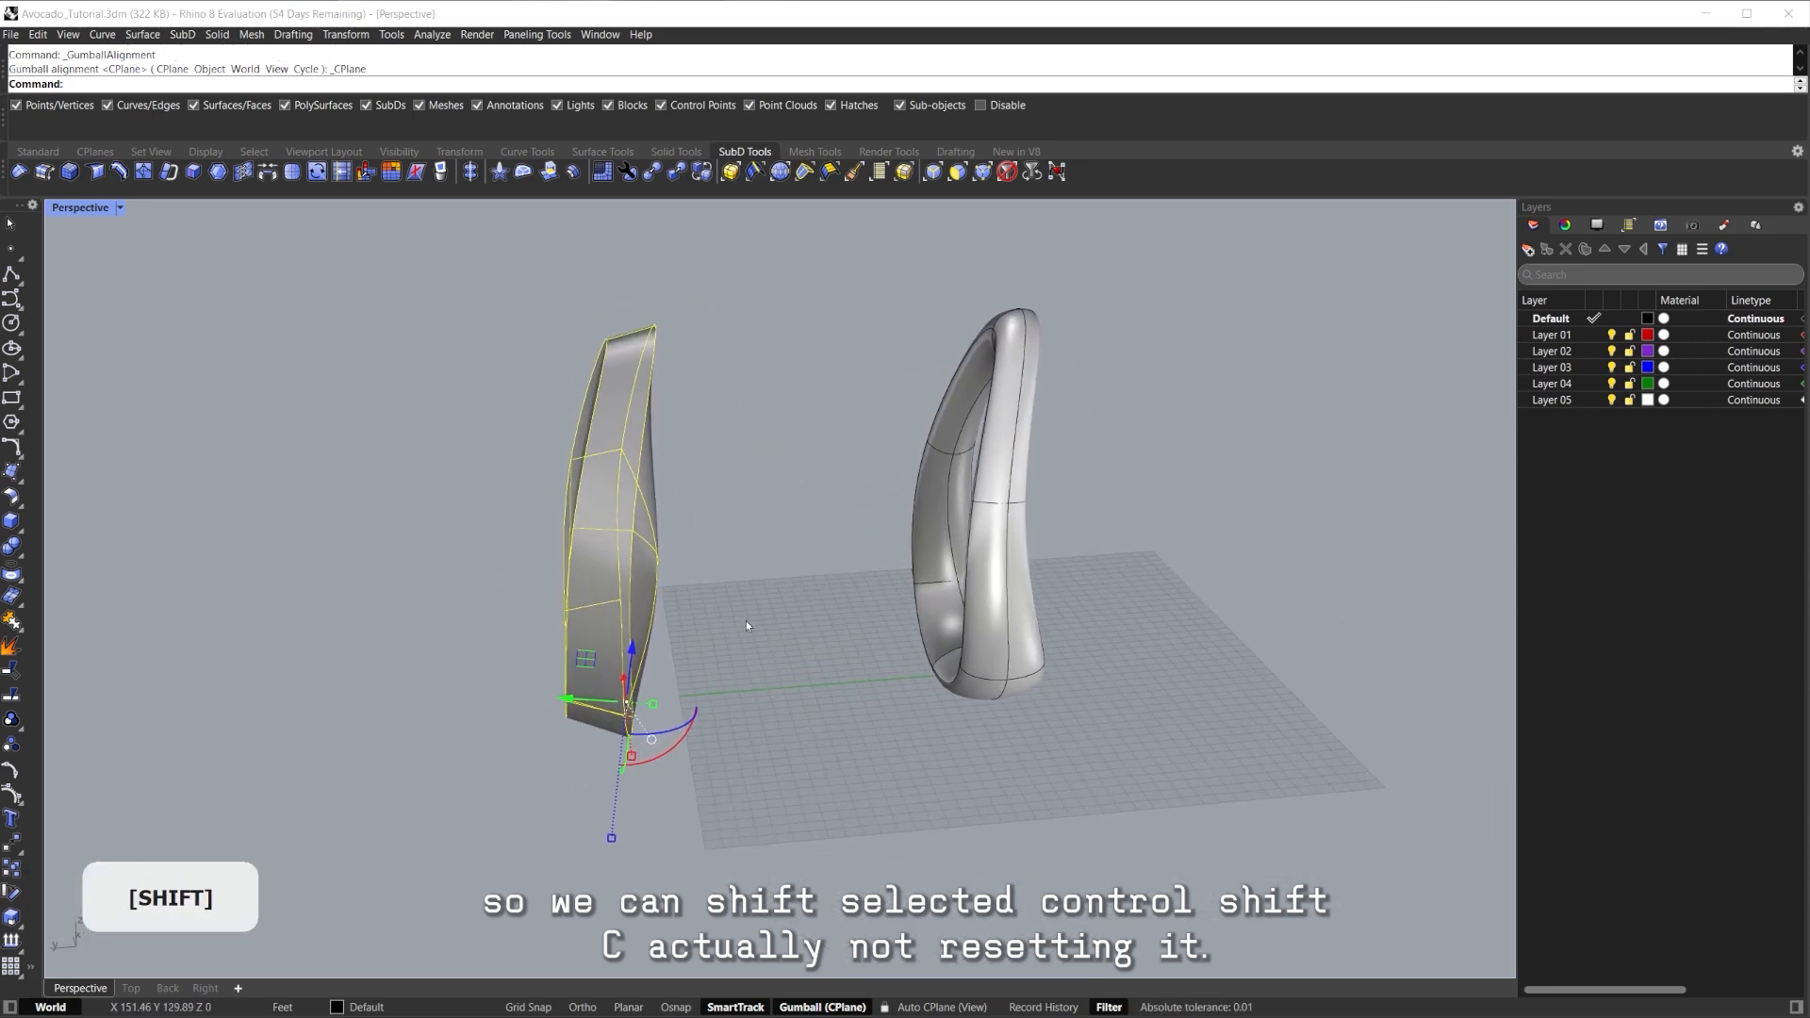
left_click(650, 741)
left_click(718, 731)
right_click_drag(716, 726, 715, 605)
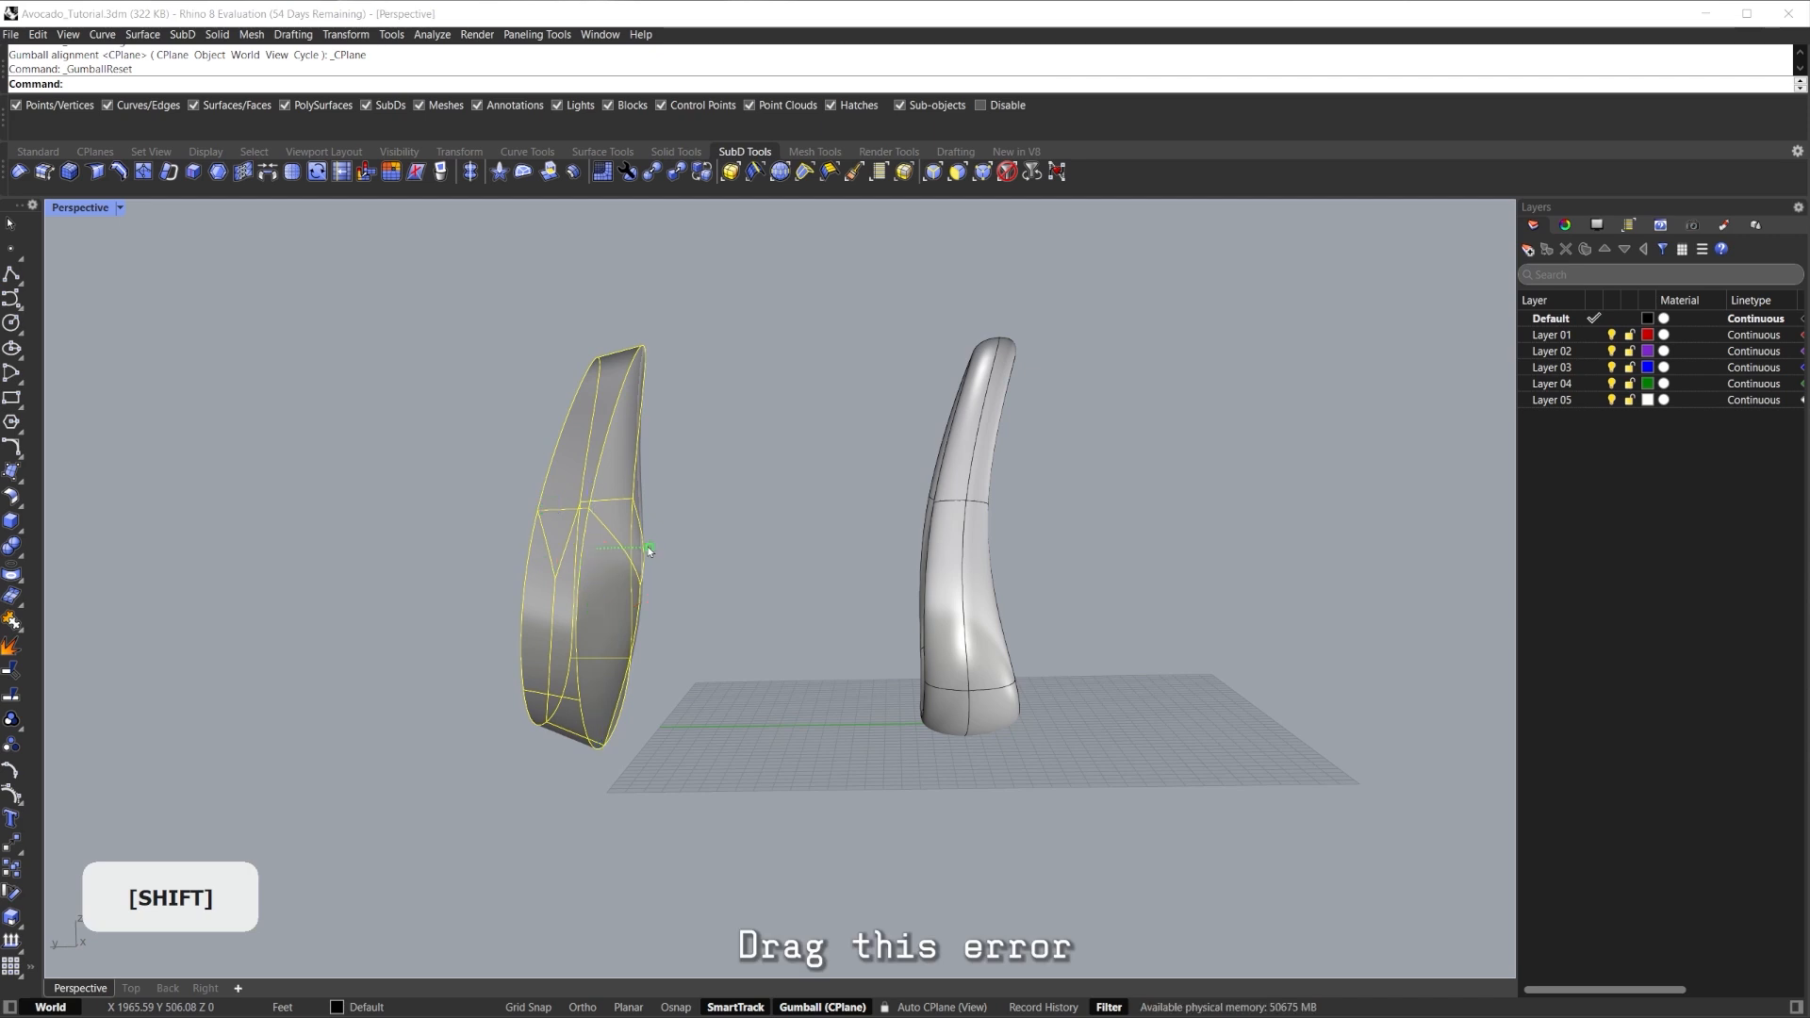
left_click_drag(650, 550, 634, 547, "shift")
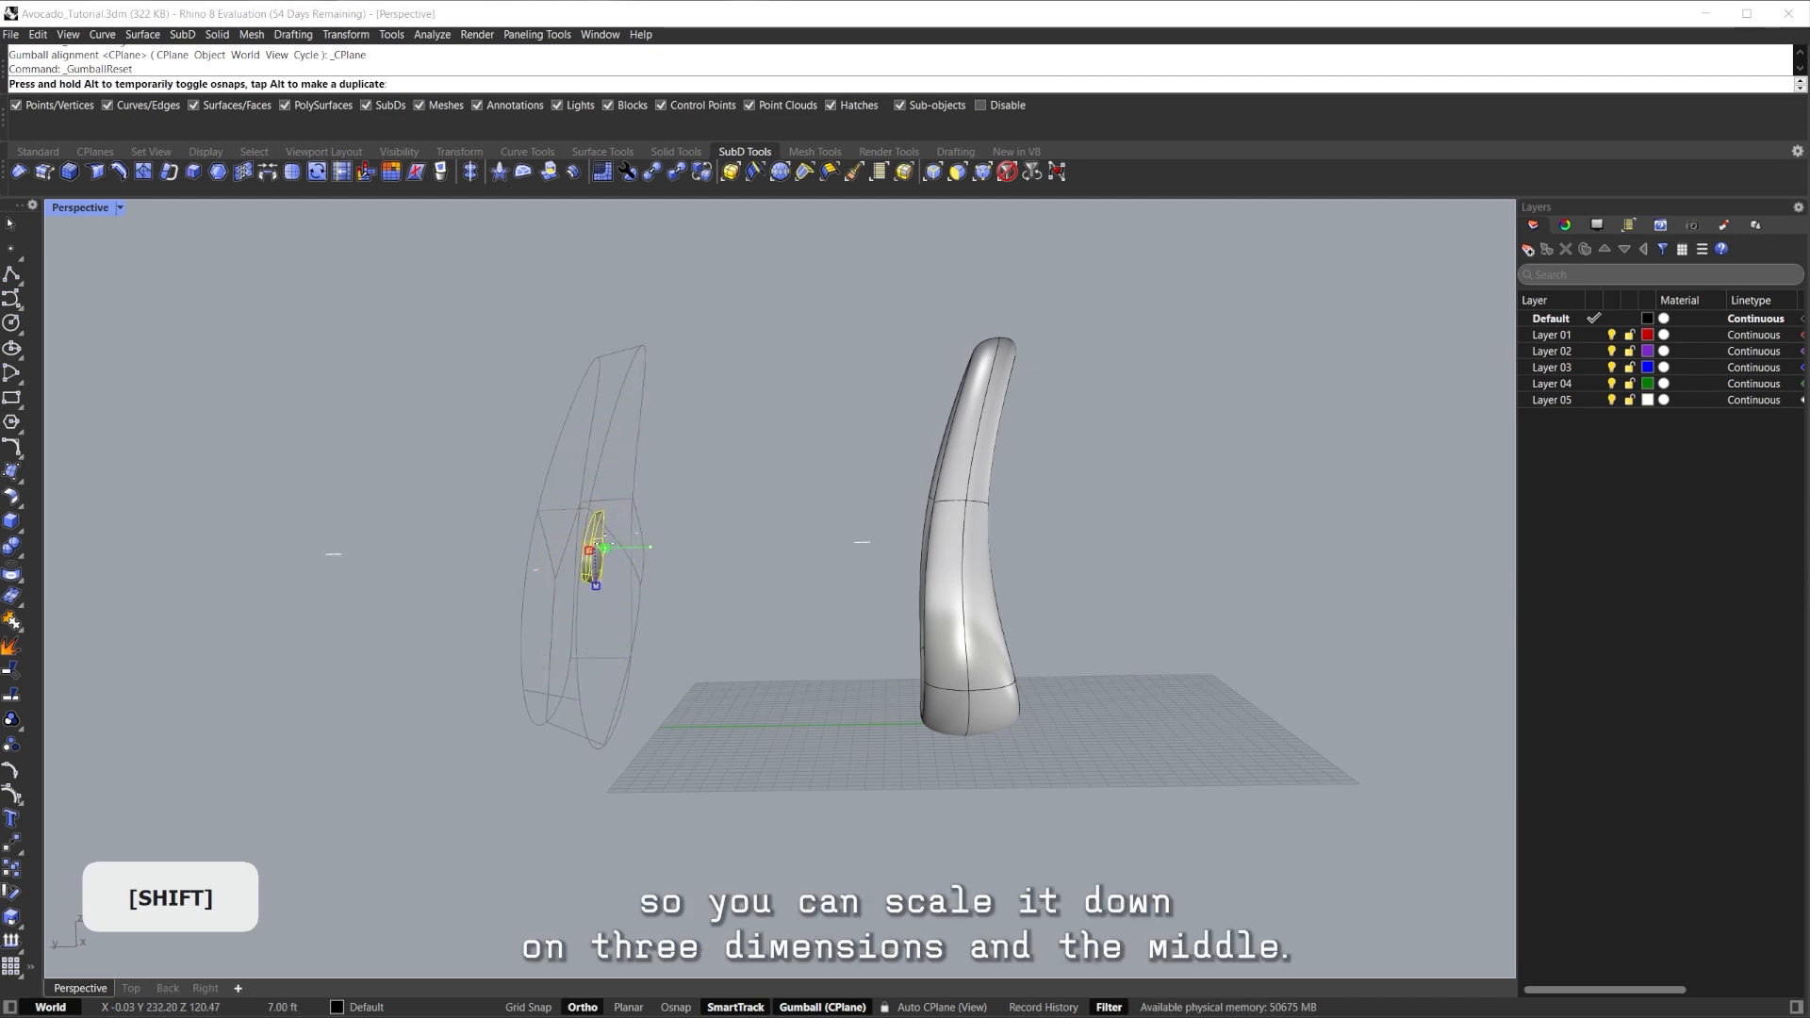
right_click_drag(657, 554, 638, 618)
left_click_drag(487, 596, 850, 604)
Shift the seed into the ring, shrink it further and lower it inside.
middle_click(851, 605)
right_click_drag(850, 604, 1112, 514)
scroll(970, 538, "down", 8)
right_click_drag(969, 538, 866, 529)
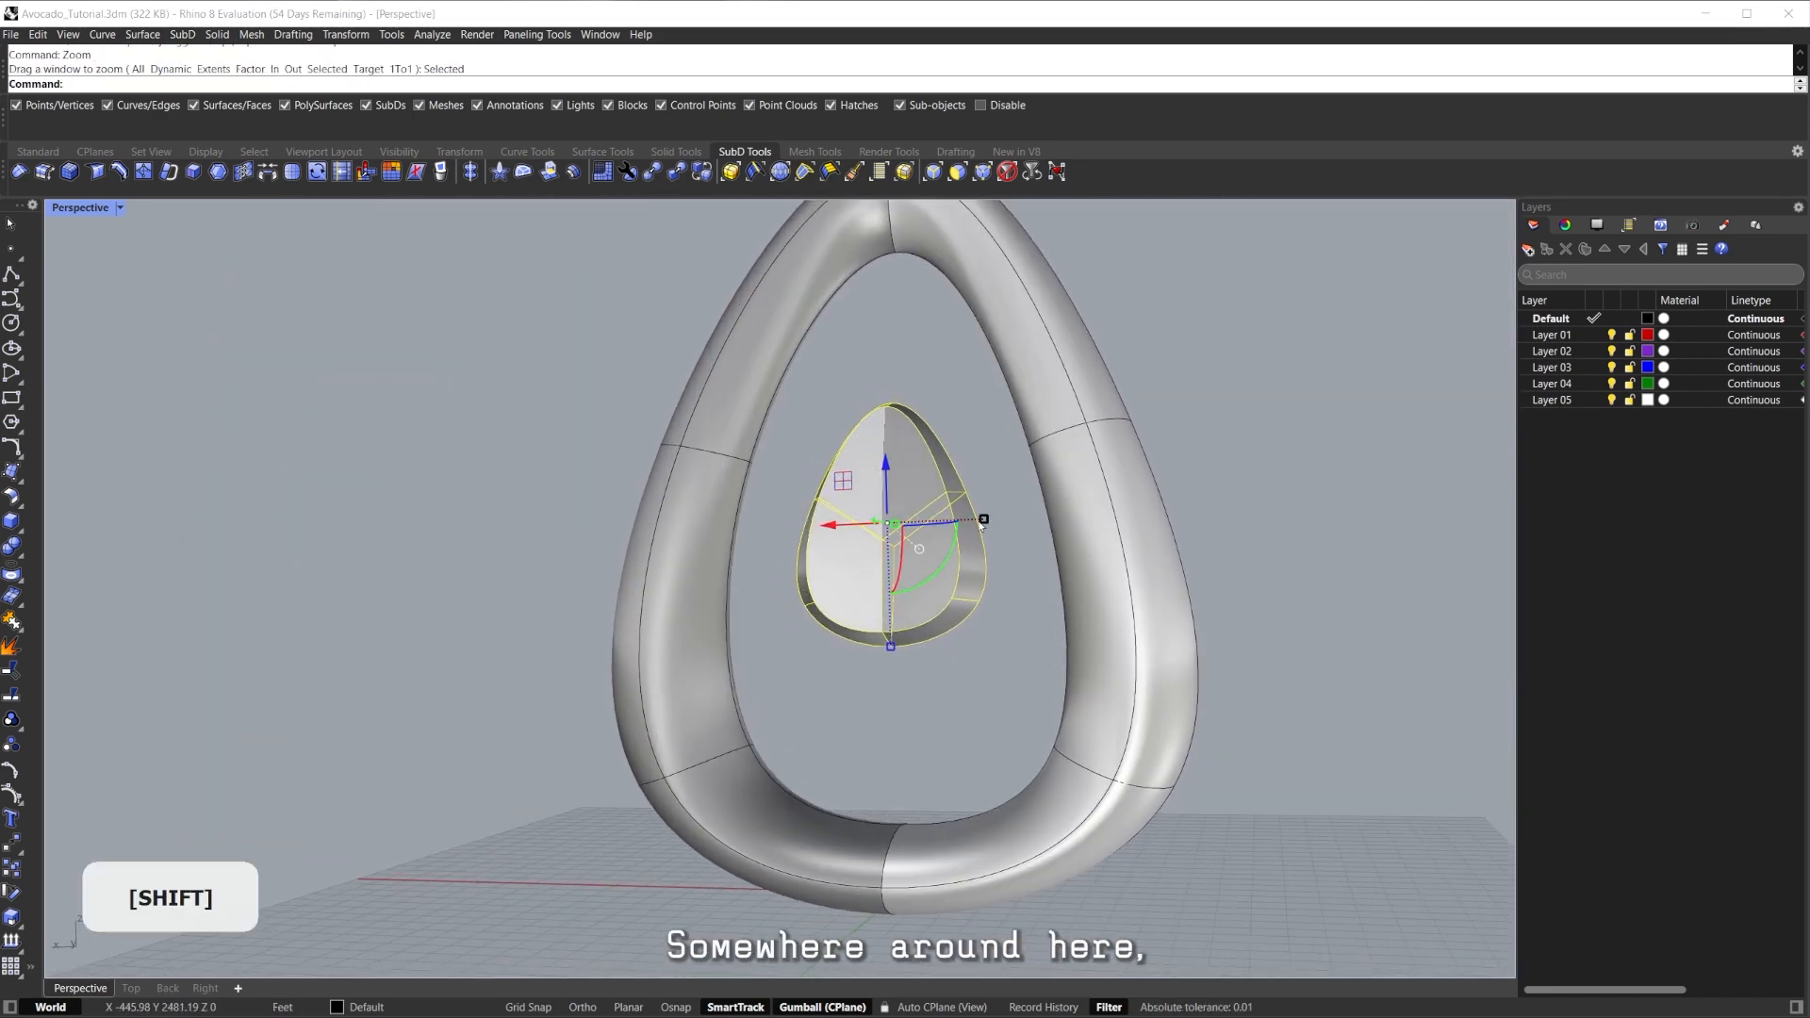
left_click_drag(983, 519, 967, 520, "shift")
right_click_drag(943, 535, 900, 514)
left_click_drag(875, 459, 876, 537)
Select the small inner piece and hide it with Ctrl+H.
mouse_move(882, 540)
right_mouse_down("shift")
mouse_move(815, 541)
mouse_move(821, 517)
mouse_move(769, 577)
mouse_move(884, 552)
right_mouse_up("shift")
left_click(897, 506)
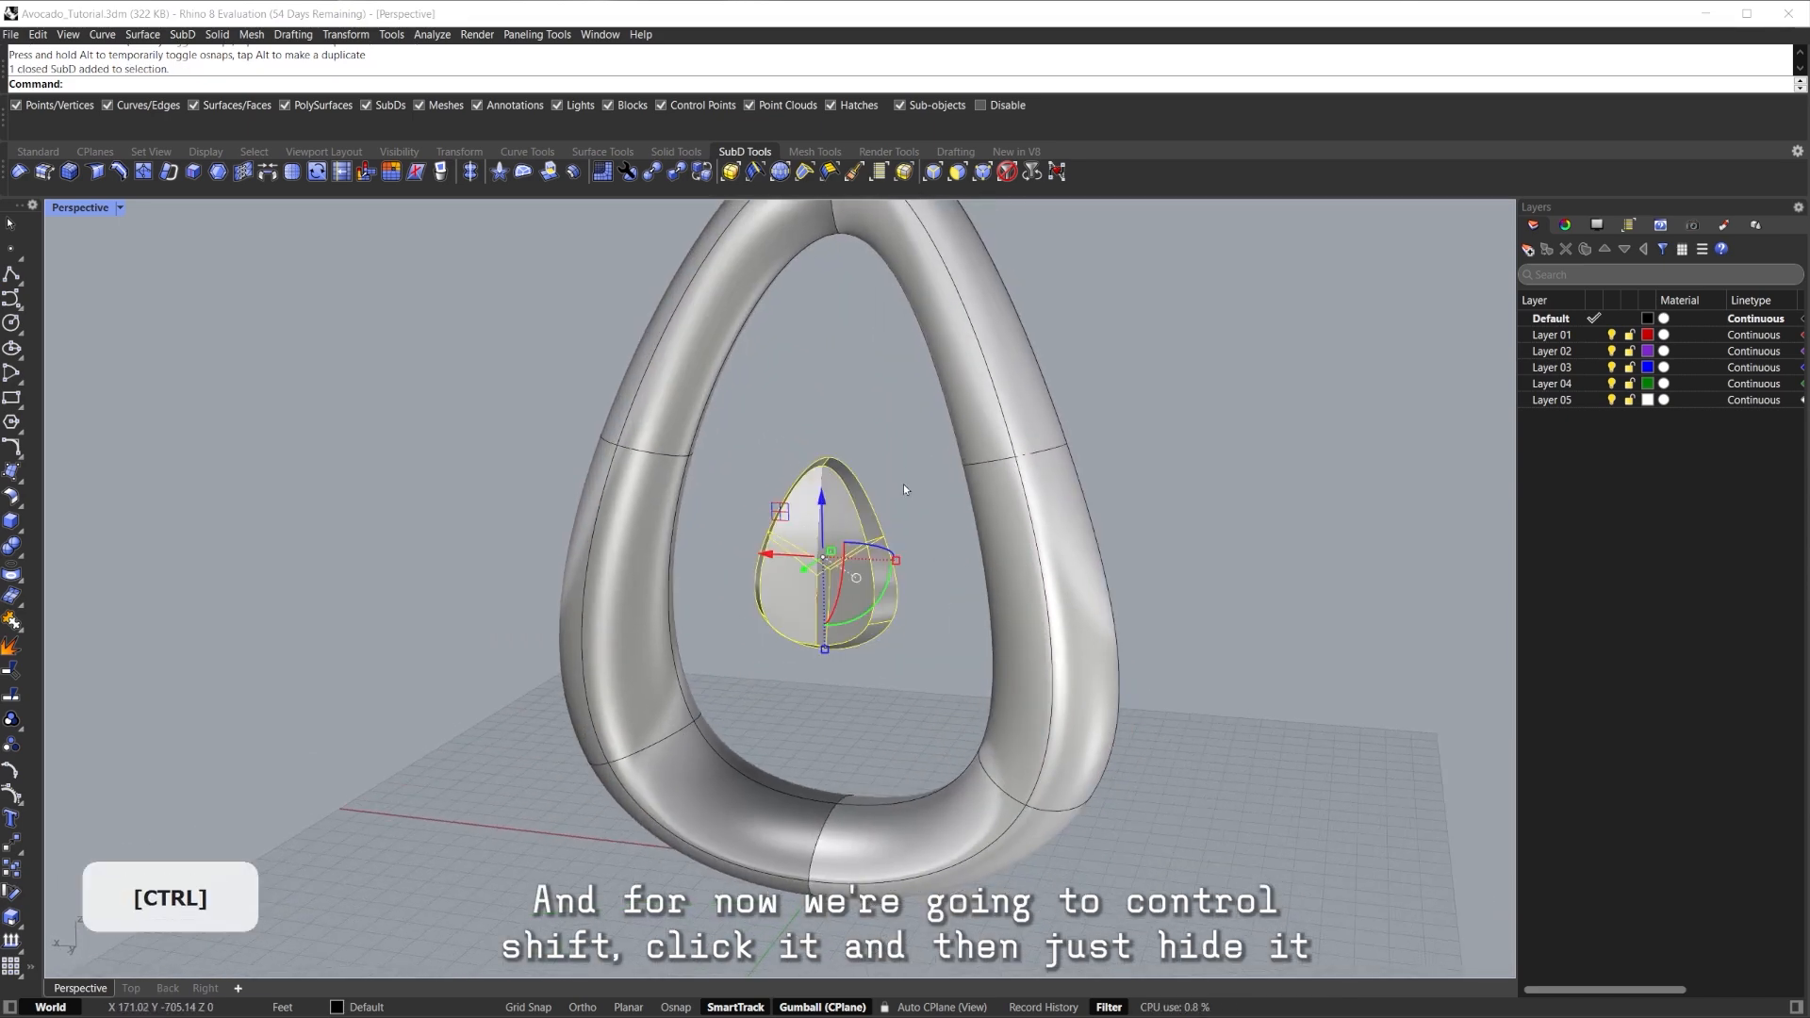
key("ctrl+h")
right_click_drag(877, 488, 659, 654)
Select an edge loop on the ring and insert a new lengthwise edge loop (Ctrl+Shift+E).
left_click(816, 580, "ctrl+shift")
middle_click(815, 580)
scroll(813, 577, "down", 6)
right_click_drag(658, 655, 943, 434)
left_click(891, 643)
right_click_drag(943, 434, 912, 591)
double_click(869, 558, "ctrl+shift")
key("ctrl+shift+e")
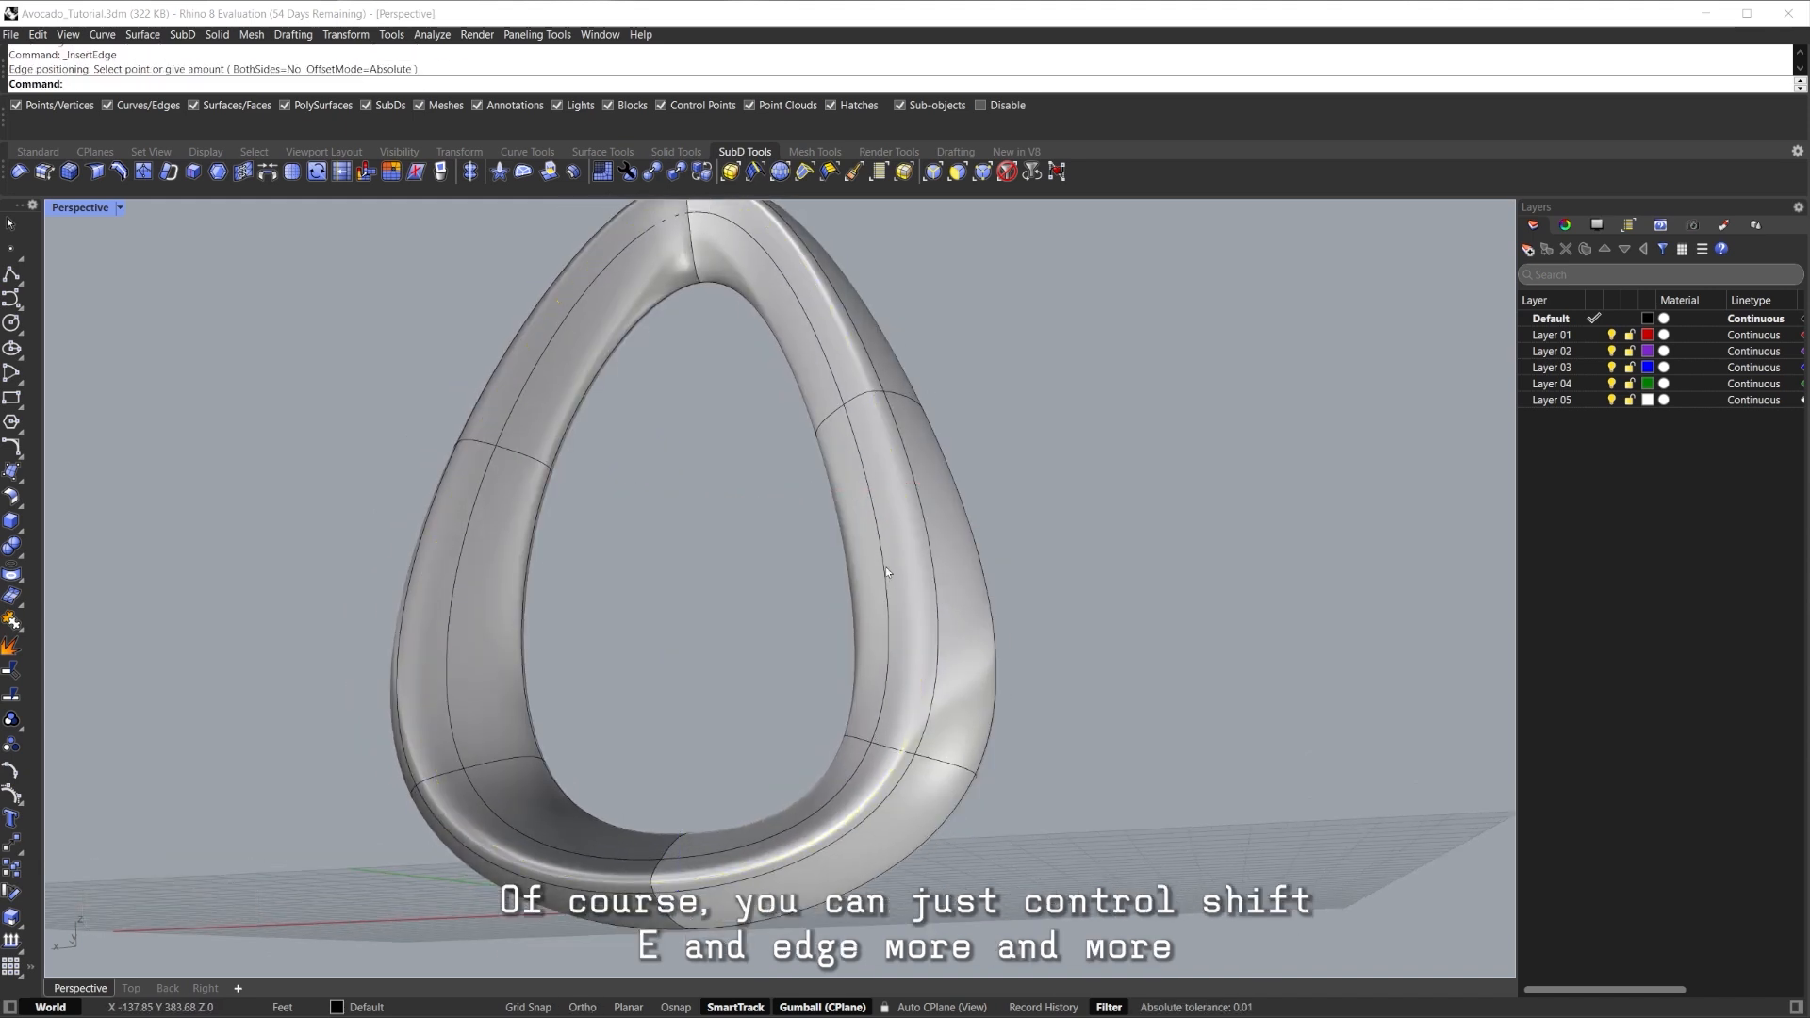
key("ctrl+shift+e")
left_click(863, 548)
Insert a second edge loop further inward and compare flat and smooth display.
double_click(864, 548, "ctrl+shift")
key("ctrl+shift+e")
left_click(854, 546)
scroll(905, 577, "down", 6)
right_click_drag(921, 594, 955, 639)
key("Tab")
right_click_drag(954, 639, 1001, 603)
key("Tab")
scroll(958, 634, "up", 3)
mouse_move(1001, 603)
right_mouse_down("shift")
mouse_move(987, 551)
mouse_move(981, 655)
mouse_move(952, 537)
mouse_move(1016, 606)
right_mouse_up("shift")
scroll(952, 536, "down", 2)
Undo the lengthwise loops and insert a crosswise edge loop near the pointed top.
key("ctrl+z")
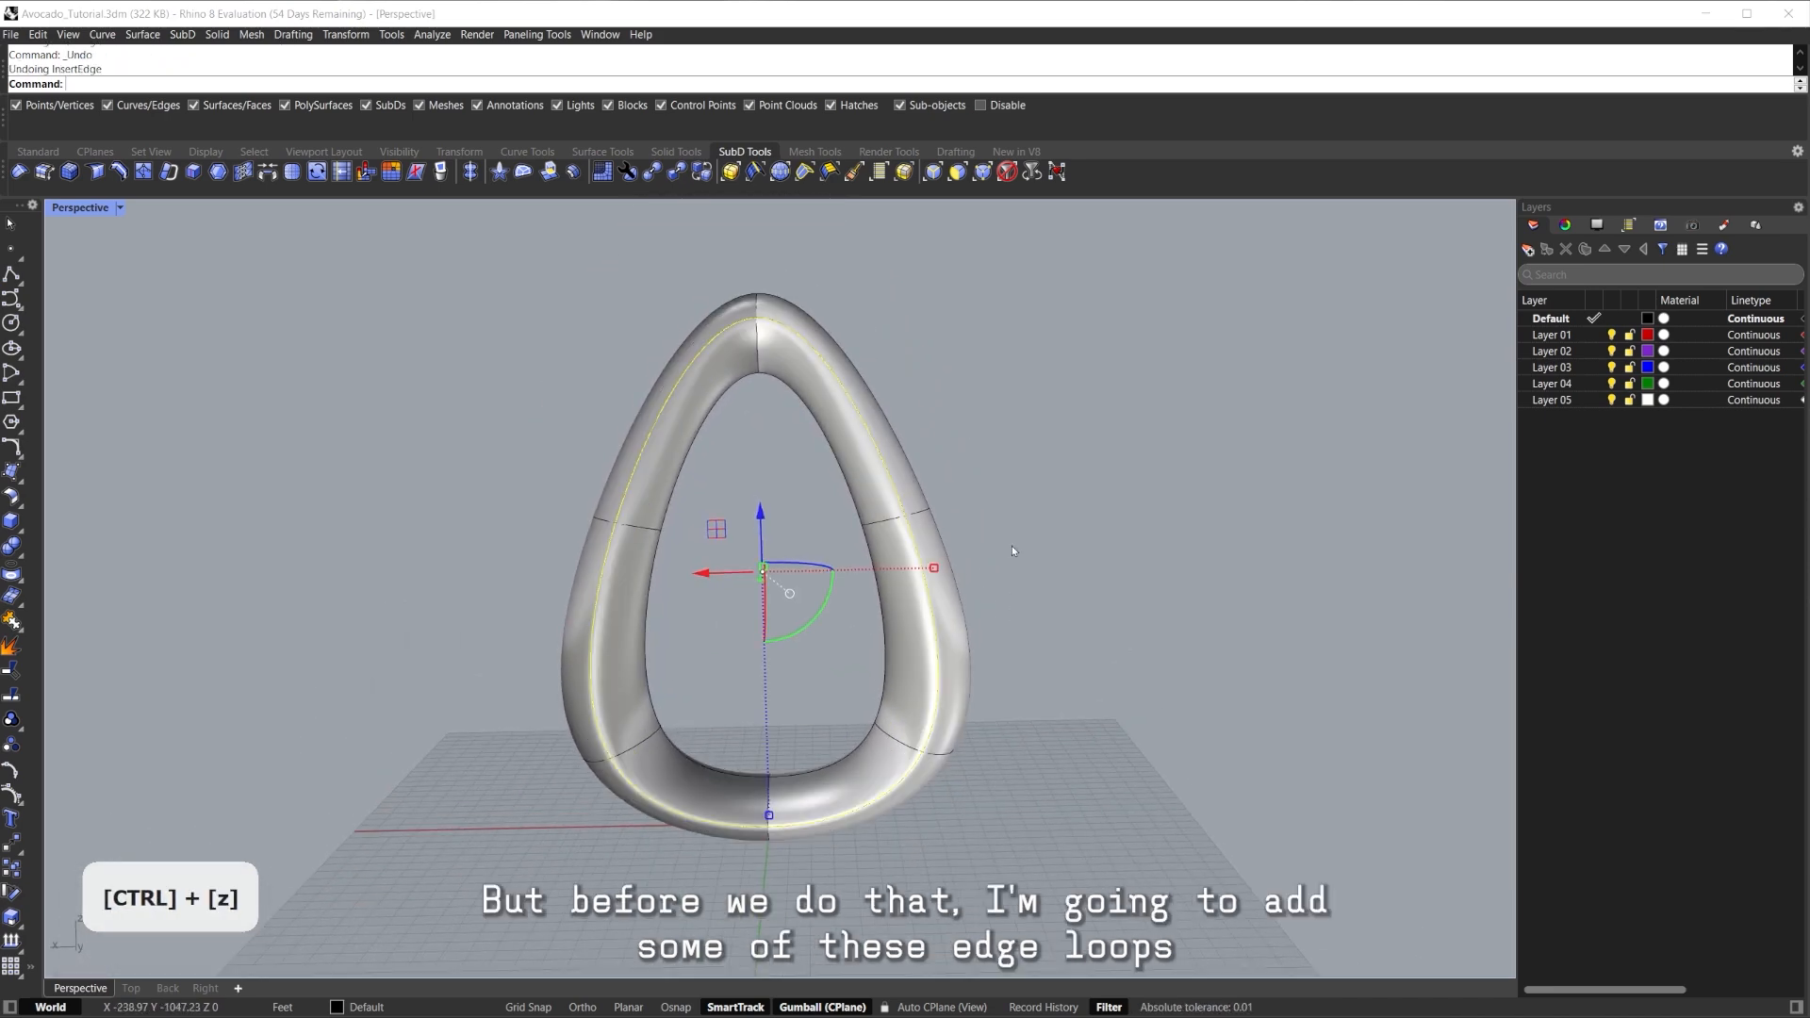
right_click_drag(875, 426, 850, 462, "shift")
scroll(813, 429, "up", 2)
left_click(749, 434, "ctrl+shift")
scroll(759, 441, "up", 3)
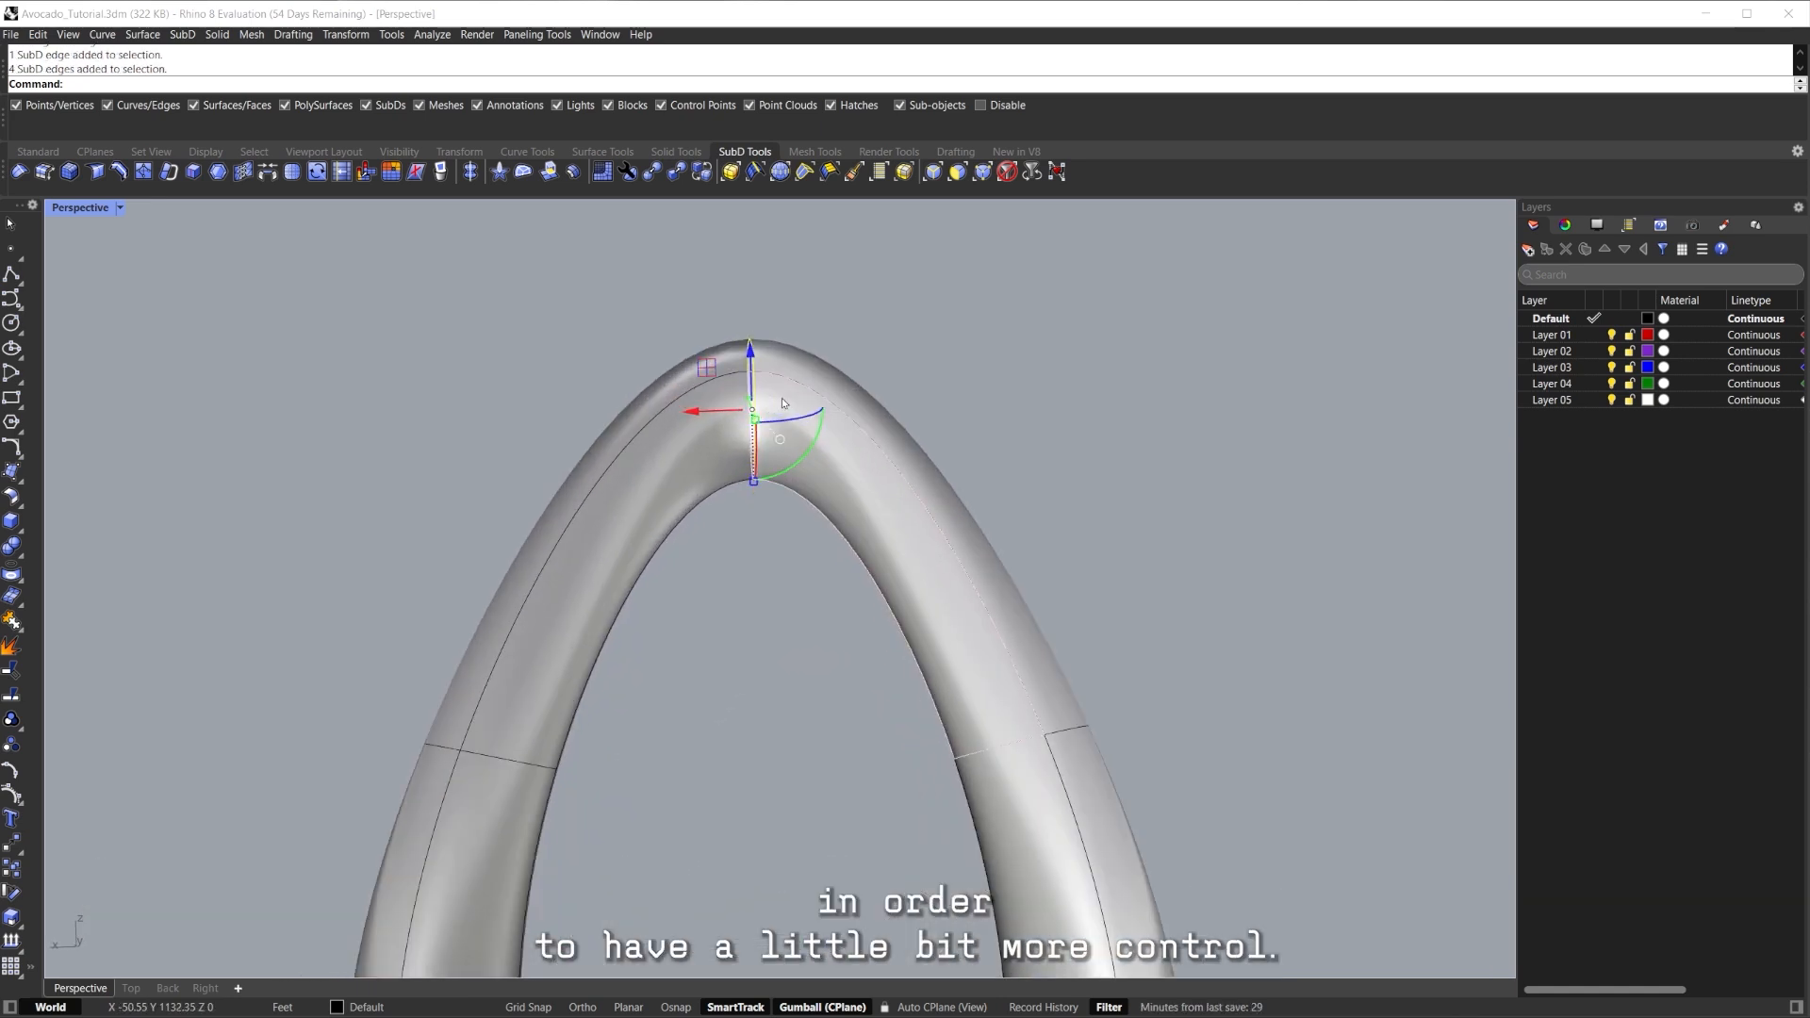
right_click(766, 453)
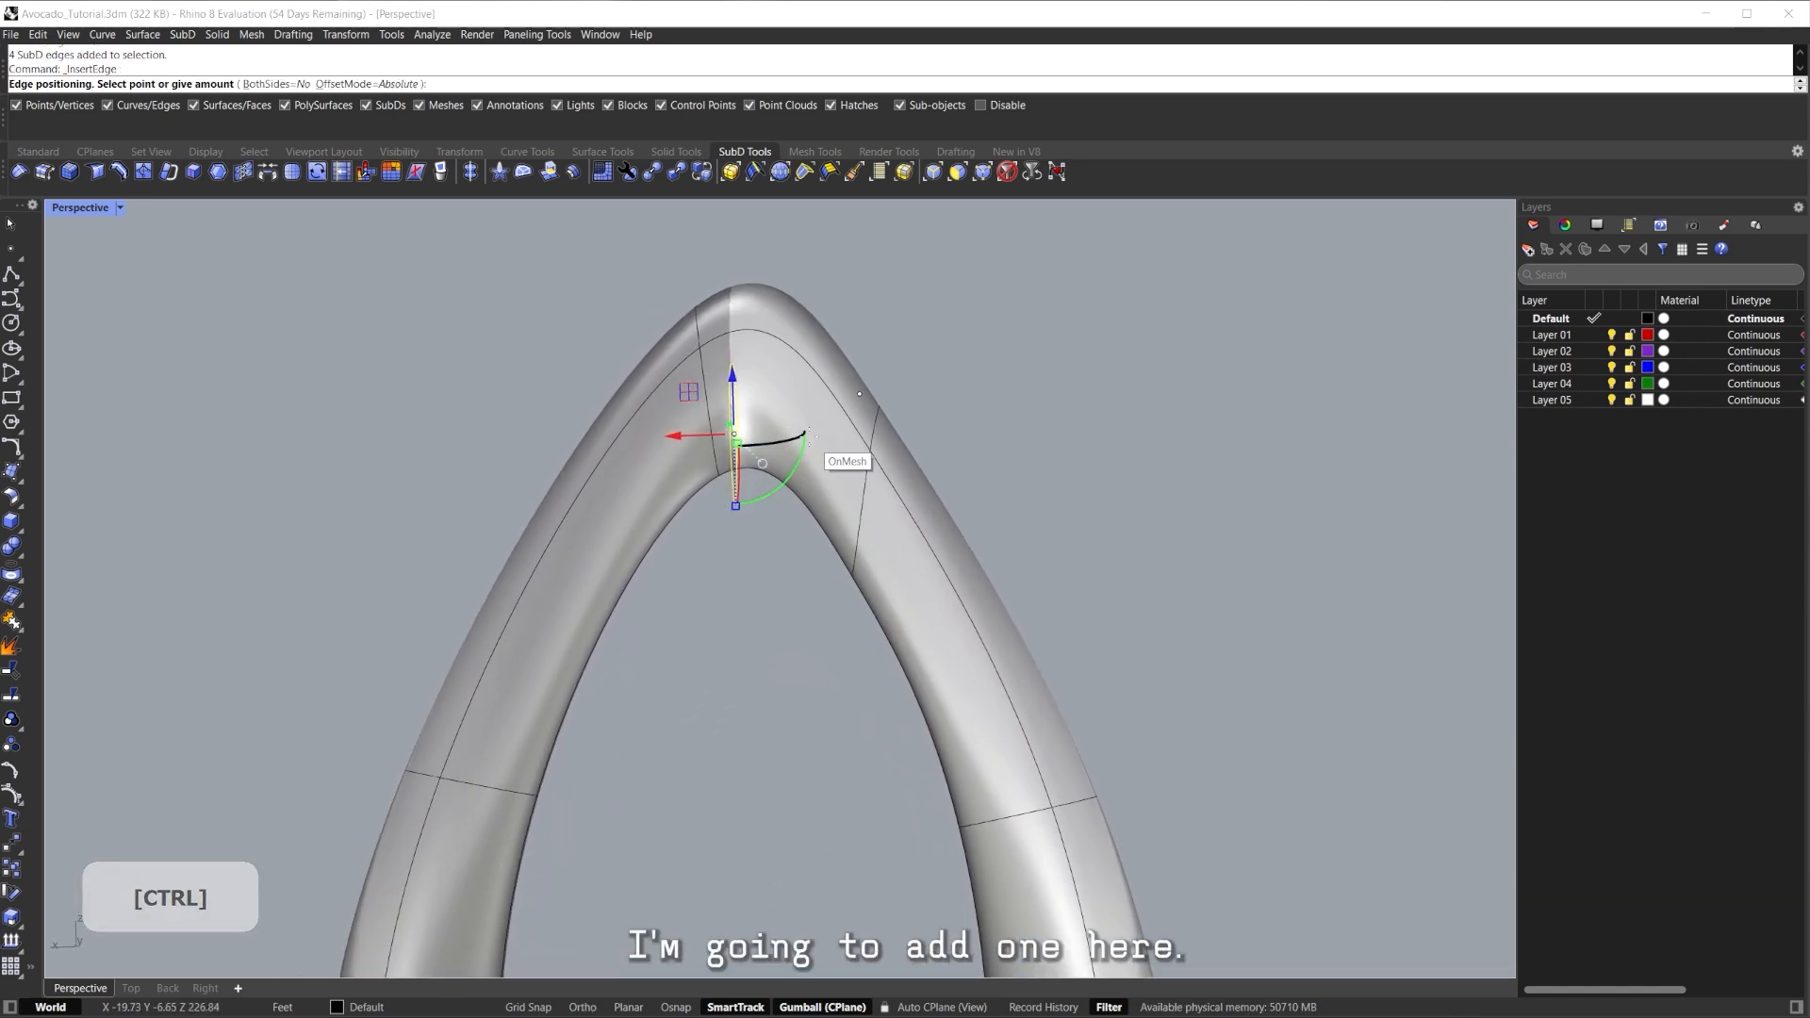
left_click(809, 443)
Show the teardrop loop in flat, unsmoothed display, framed on its apex.
scroll(902, 499, "down", 4)
right_click_drag(899, 514, 867, 392, "shift")
scroll(853, 373, "down", 3)
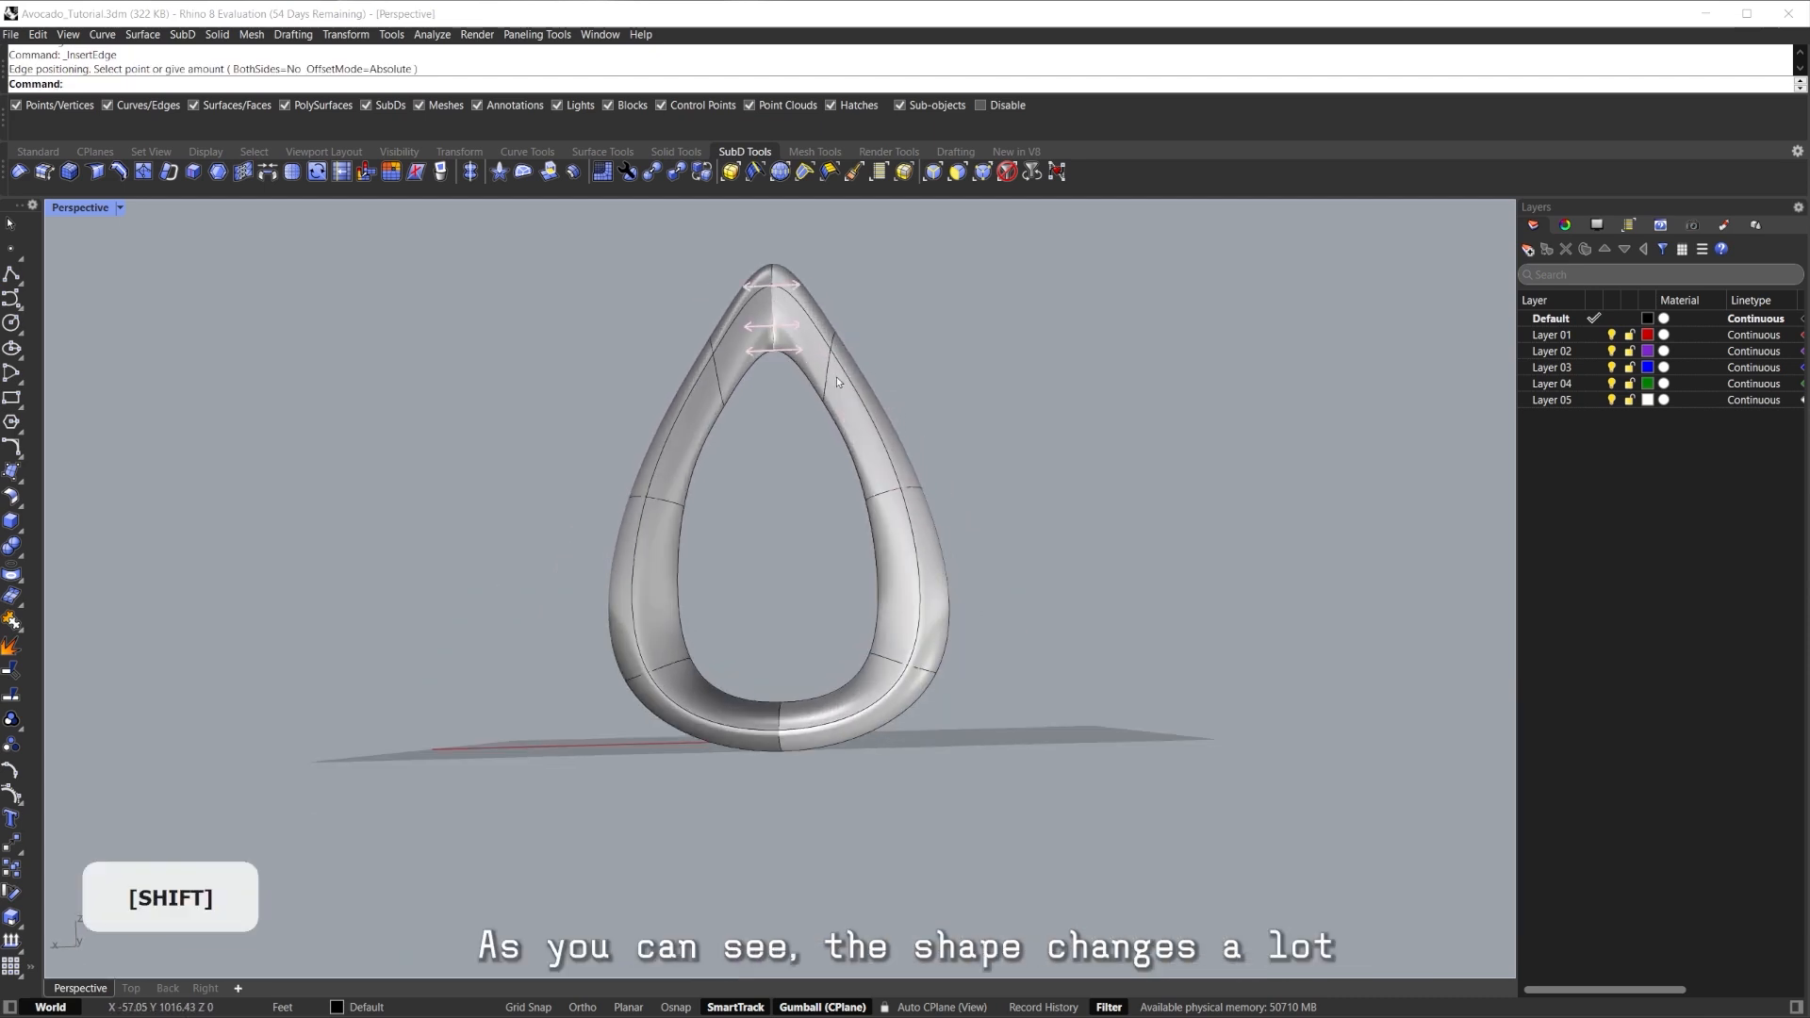
right_click_drag(1010, 405, 990, 476)
scroll(862, 749, "up", 4)
mouse_move(863, 749)
right_mouse_down("shift")
mouse_move(912, 663)
mouse_move(937, 735)
mouse_move(849, 745)
right_mouse_up("shift")
scroll(937, 735, "down", 5)
key("Tab")
mouse_move(863, 490)
right_mouse_down()
mouse_move(909, 480)
mouse_move(889, 510)
right_mouse_up()
right_click_drag(889, 510, 902, 562, "shift")
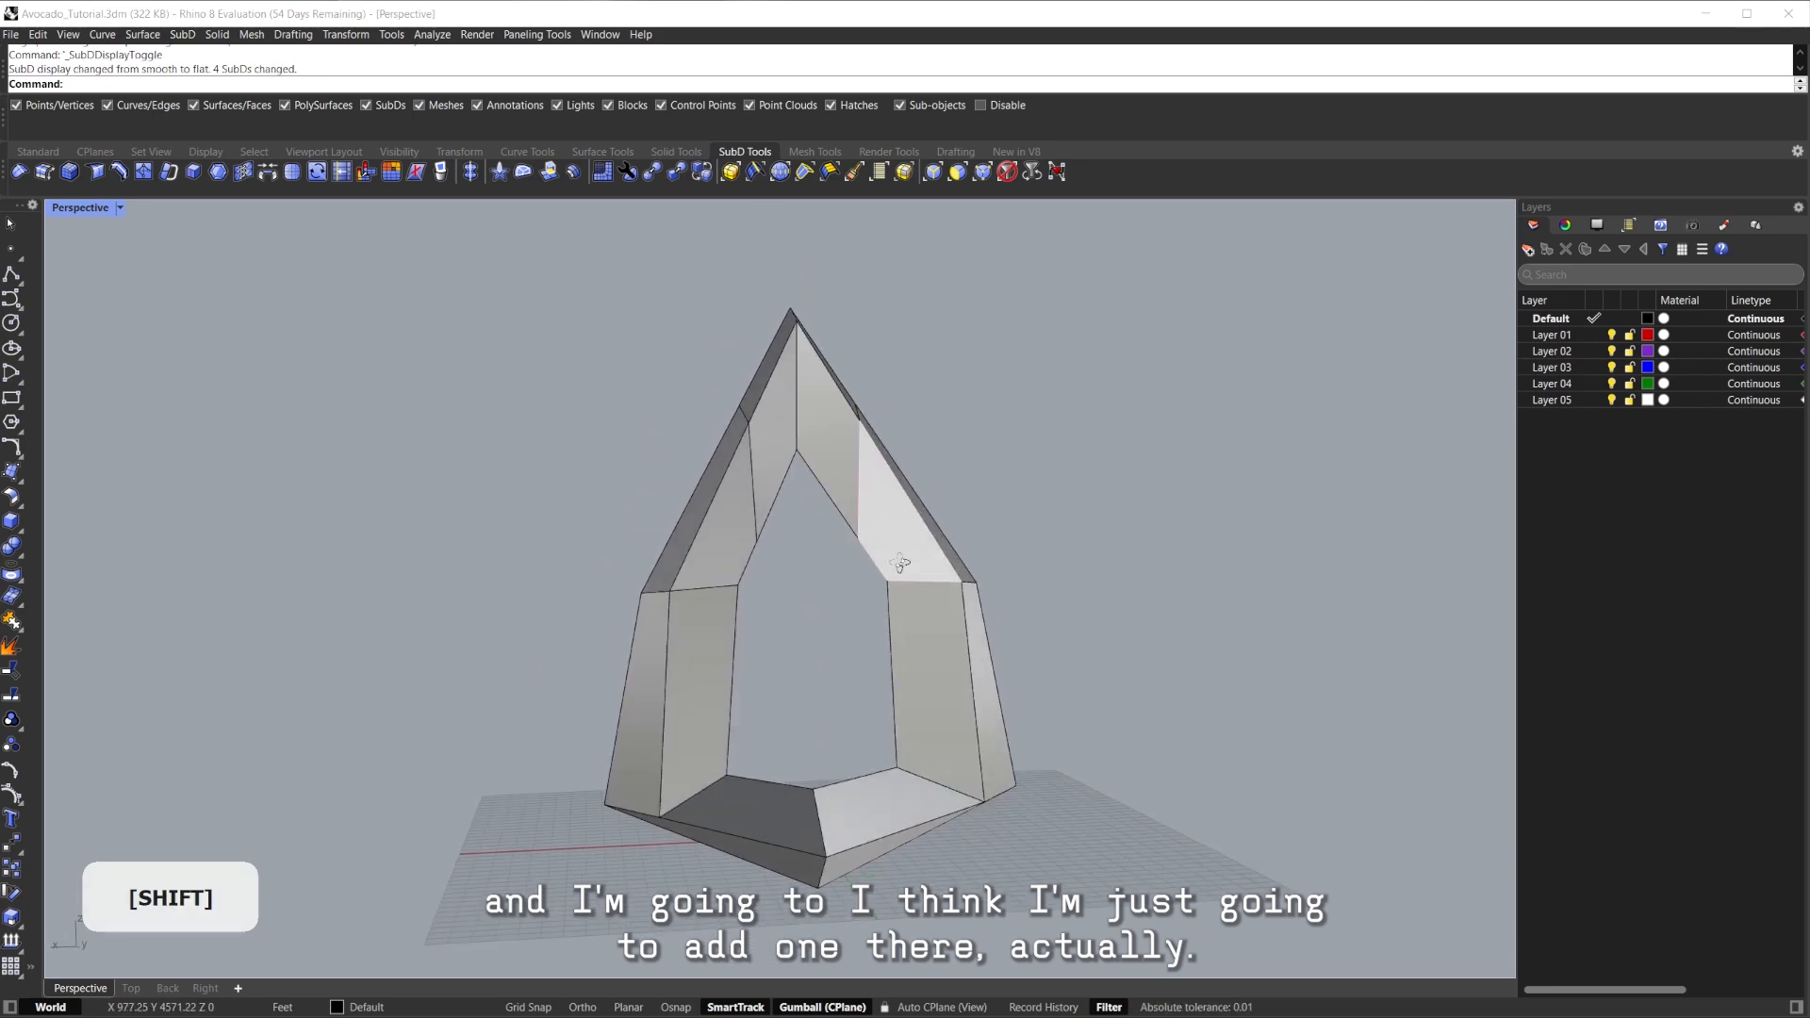
Drag the arch's top edge down with the gumball to flatten the sharp tip.
scroll(808, 412, "up", 4)
right_click_drag(808, 412, 508, 395)
right_click_drag(611, 440, 922, 373)
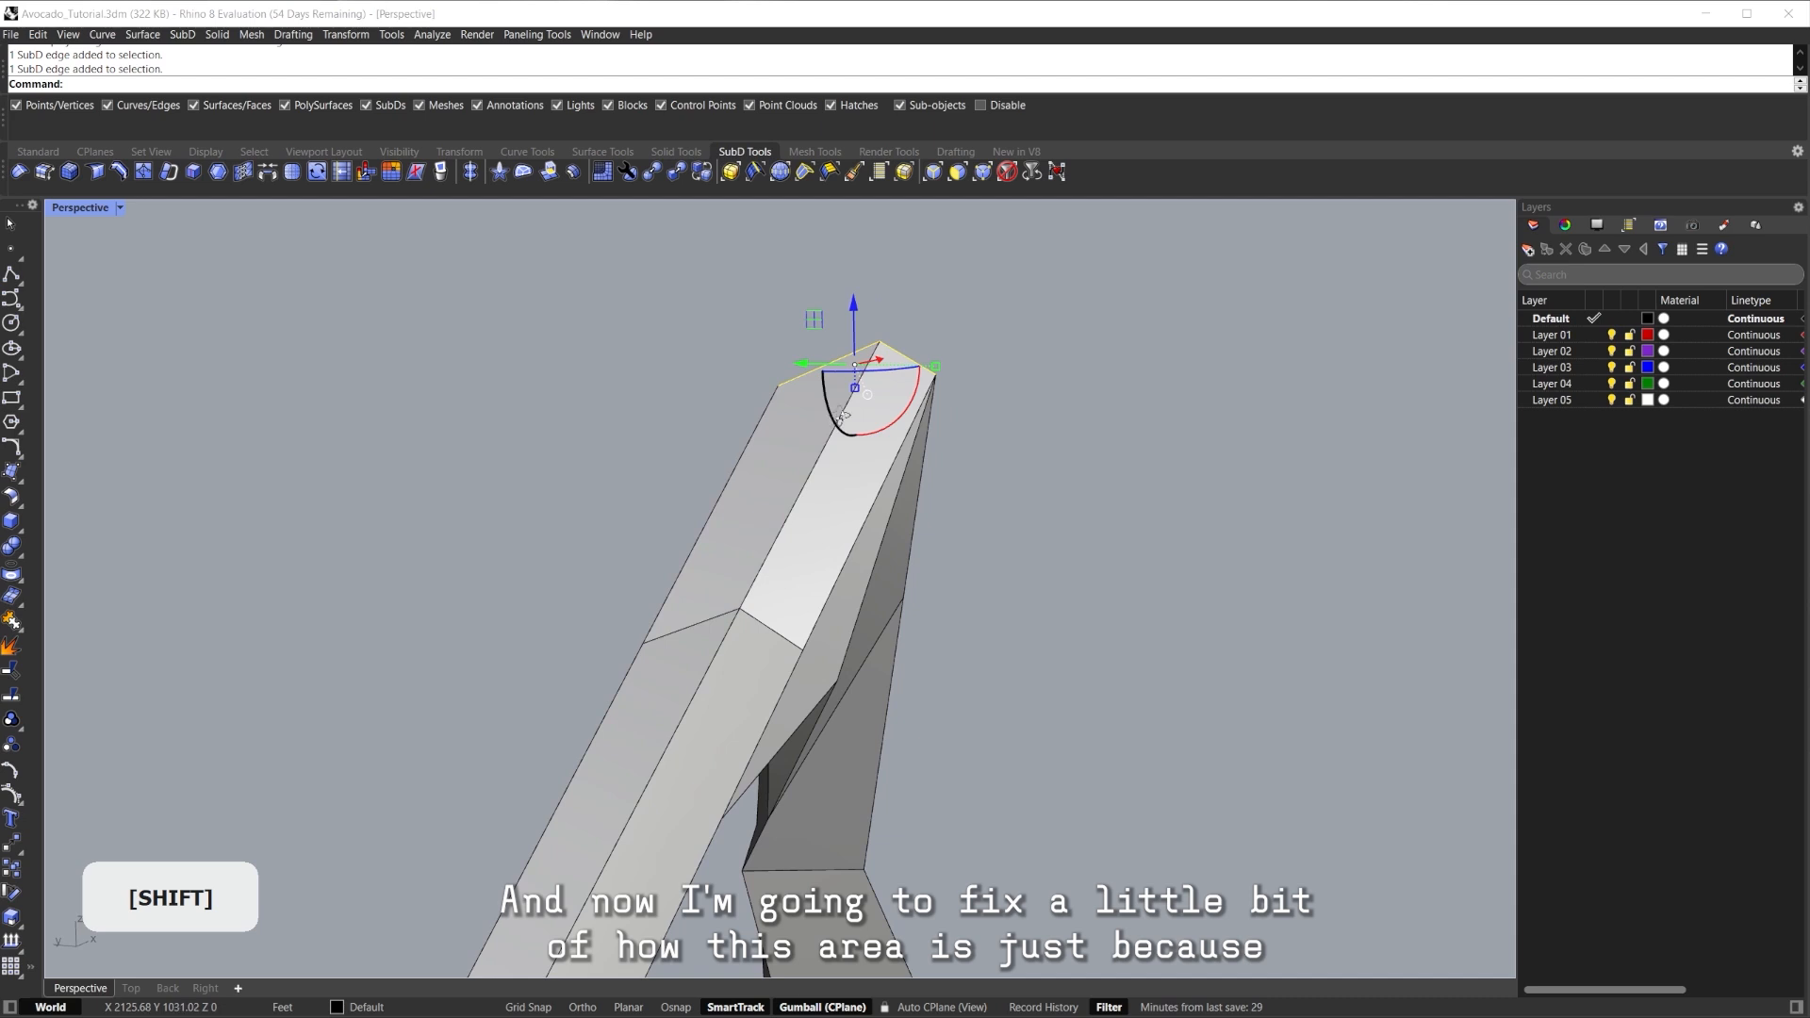
right_click_drag(829, 423, 913, 377)
left_click_drag(834, 316, 839, 545, "shift")
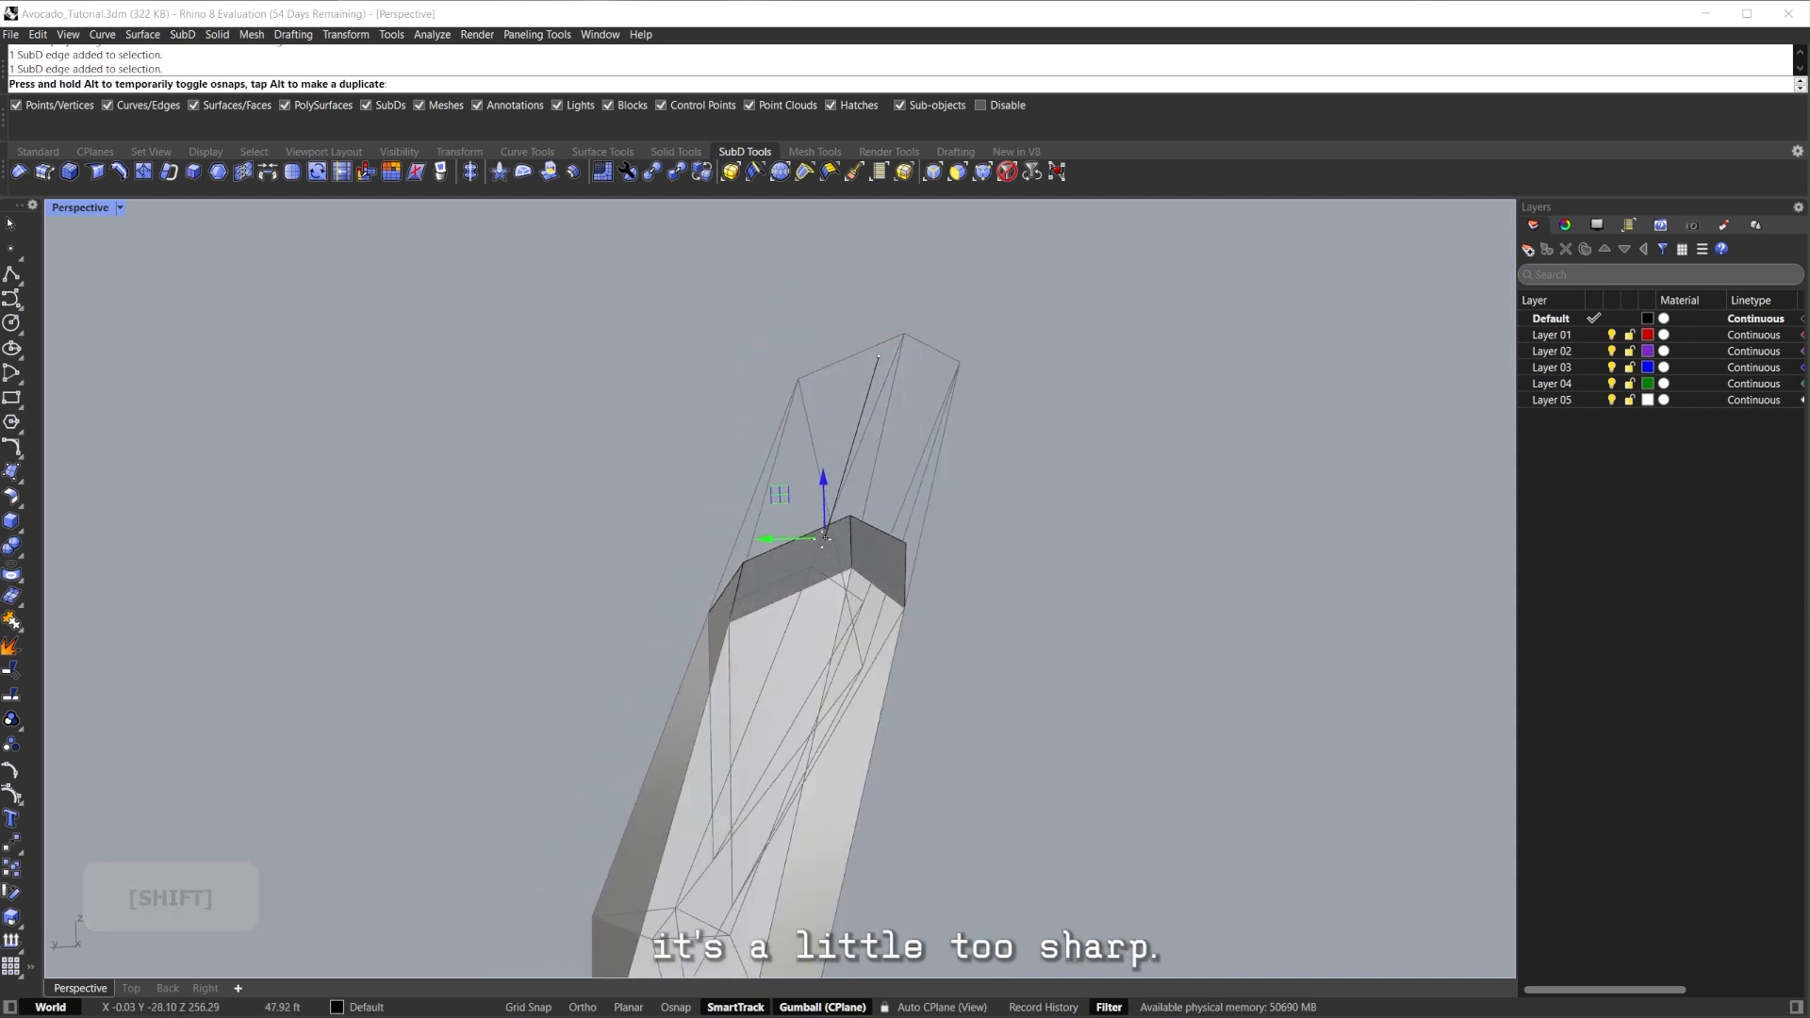
Insert an extra edge loop around the top of the body.
right_click_drag(853, 551, 988, 434)
left_click(987, 432)
right_click_drag(819, 577, 585, 353)
double_click(780, 547, "shift")
scroll(785, 392, "up", 5)
key("ctrl+shift+e")
left_click(764, 340)
Try moving a vertex on the arch and check the smoothed shape.
left_click_drag(604, 381, 603, 383)
right_click_drag(613, 385, 768, 405)
right_click_drag(769, 406, 1136, 438, "shift")
left_click(1137, 438)
key("Tab")
scroll(740, 513, "down", 8)
right_click_drag(739, 513, 744, 462, "shift")
right_click_drag(745, 462, 603, 483)
key("Tab")
right_click_drag(752, 509, 895, 347, "shift")
scroll(762, 416, "up", 5)
Move the inner apex vertex, preview it smoothed, then undo the move.
left_click(751, 373)
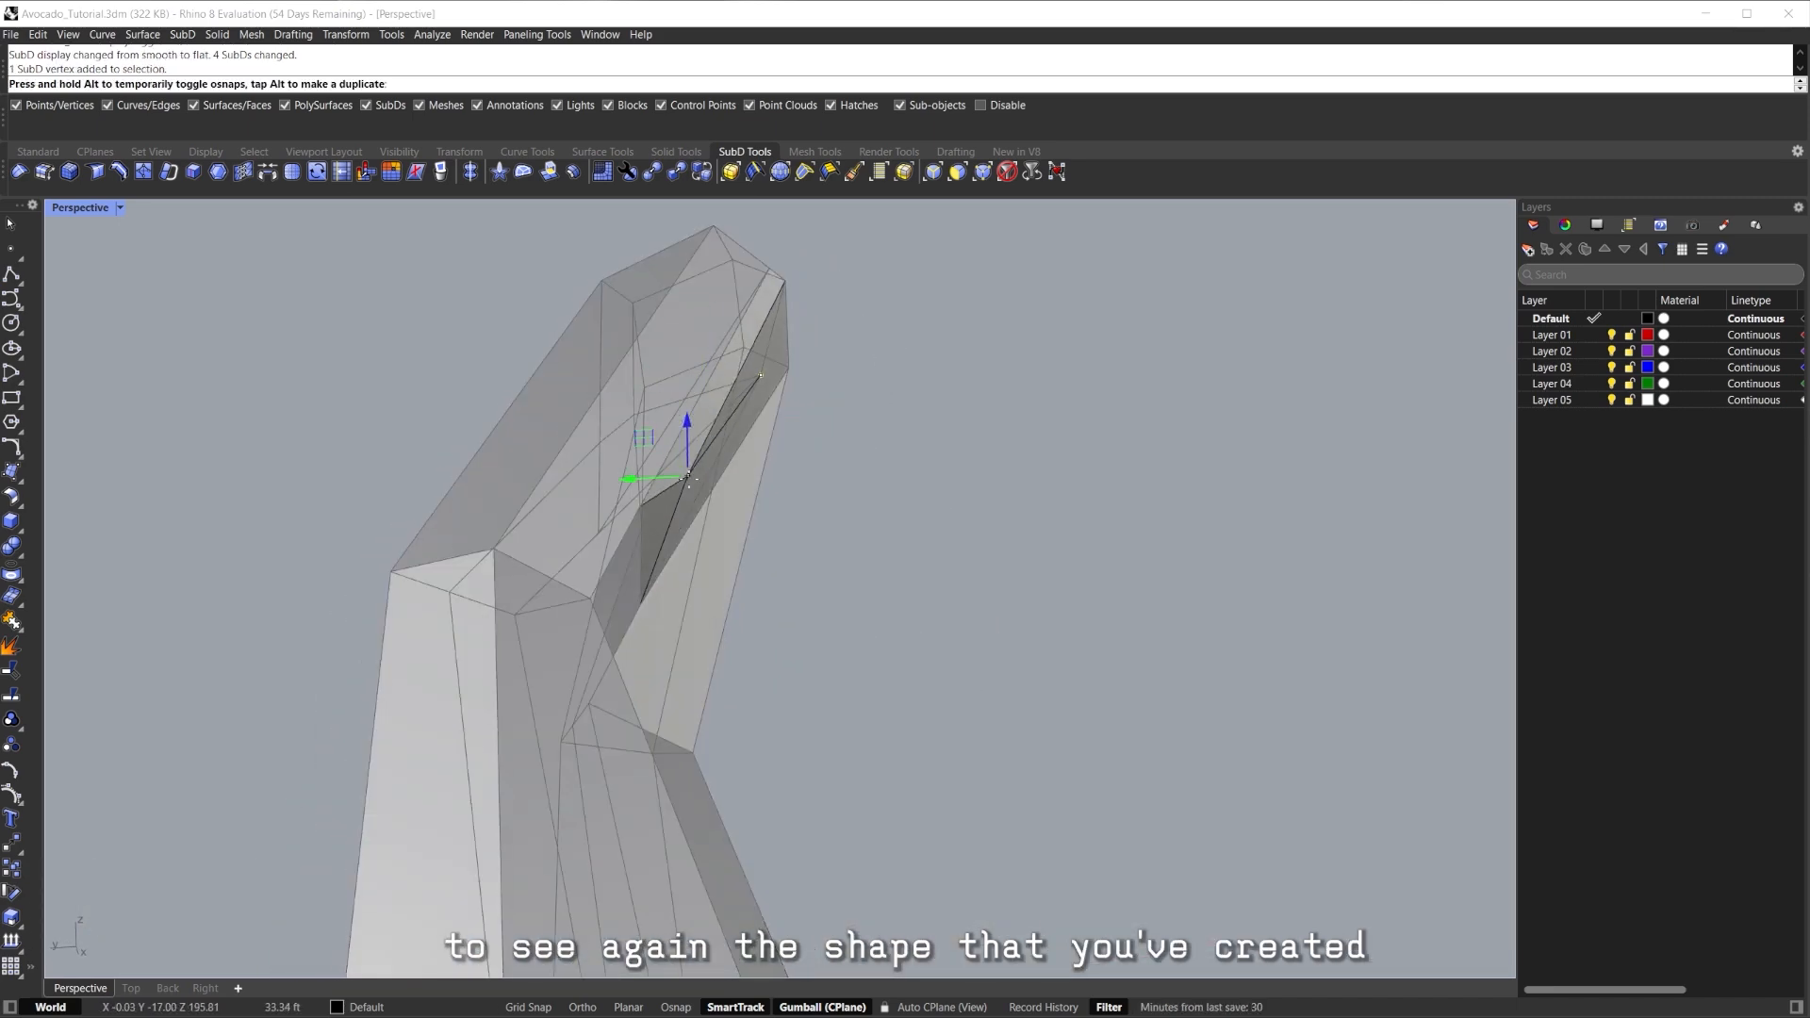
left_click_drag(706, 402, 701, 399)
right_click_drag(702, 399, 873, 453)
right_click_drag(872, 452, 658, 496, "shift")
key("Tab")
key("Tab")
right_click_drag(659, 645, 601, 481)
key("ctrl+z")
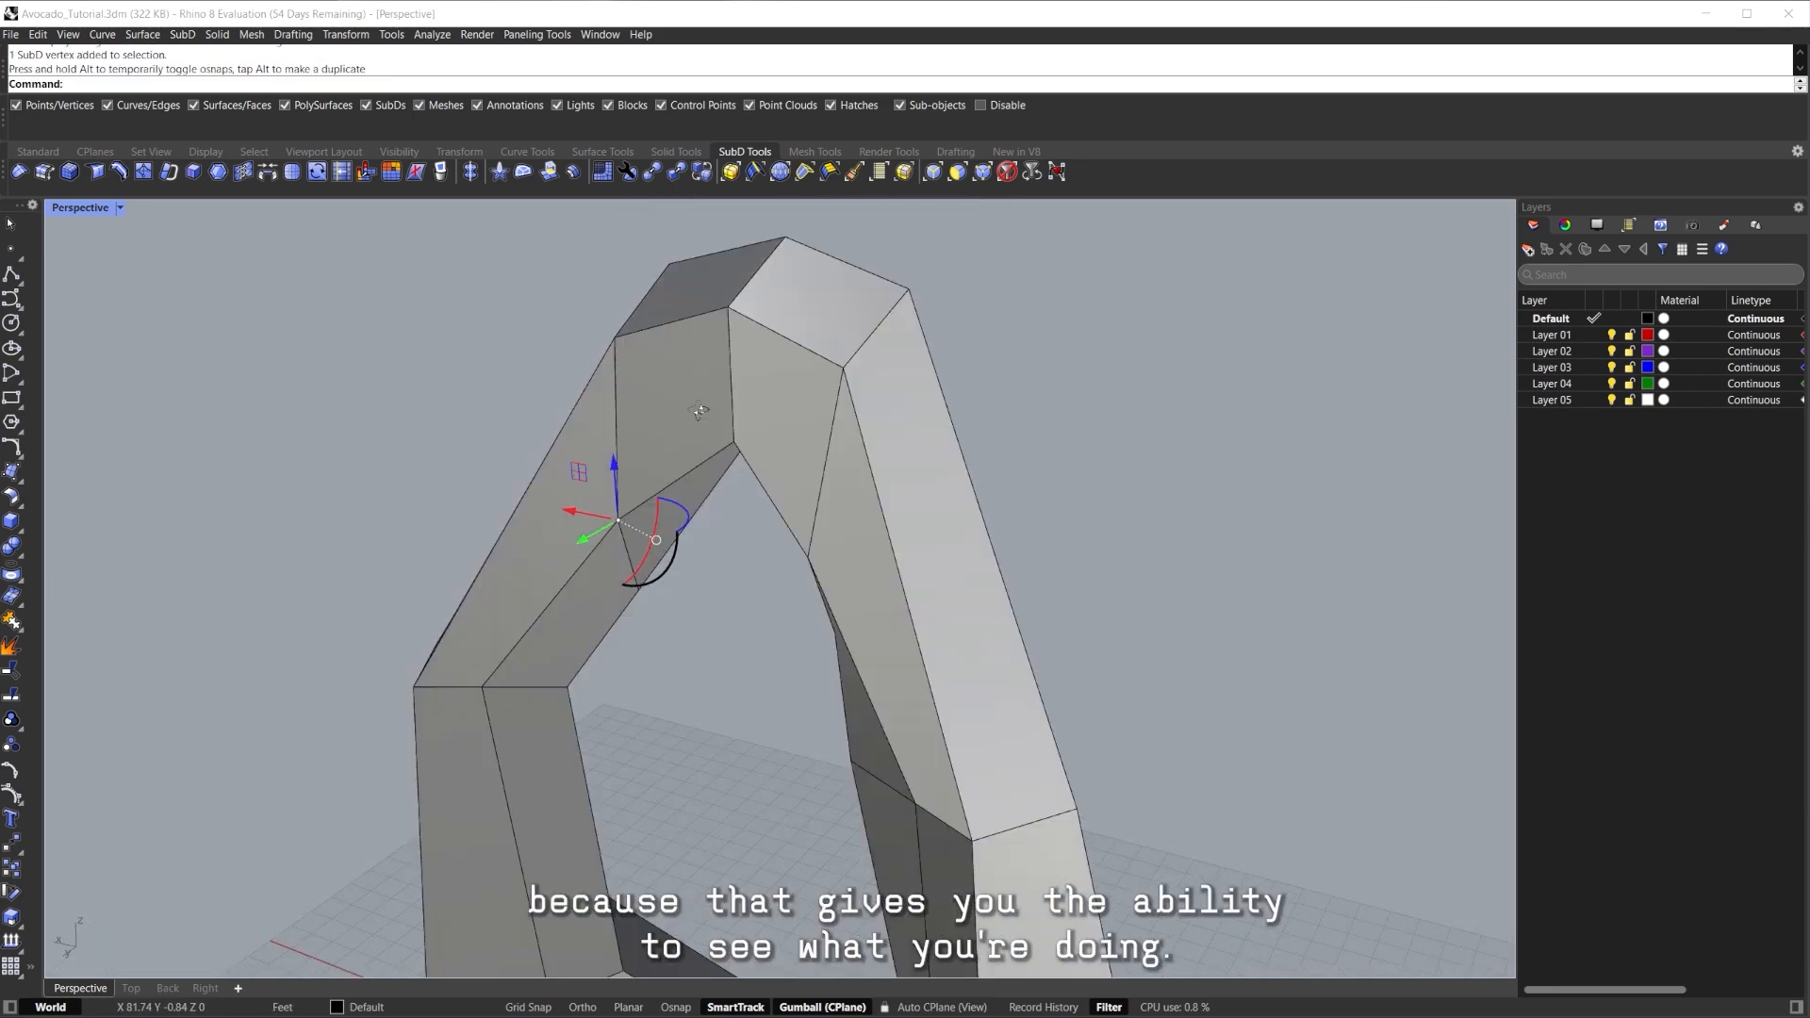
Undo and then redo the inserted top edge loop.
right_click_drag(803, 586, 873, 348, "shift")
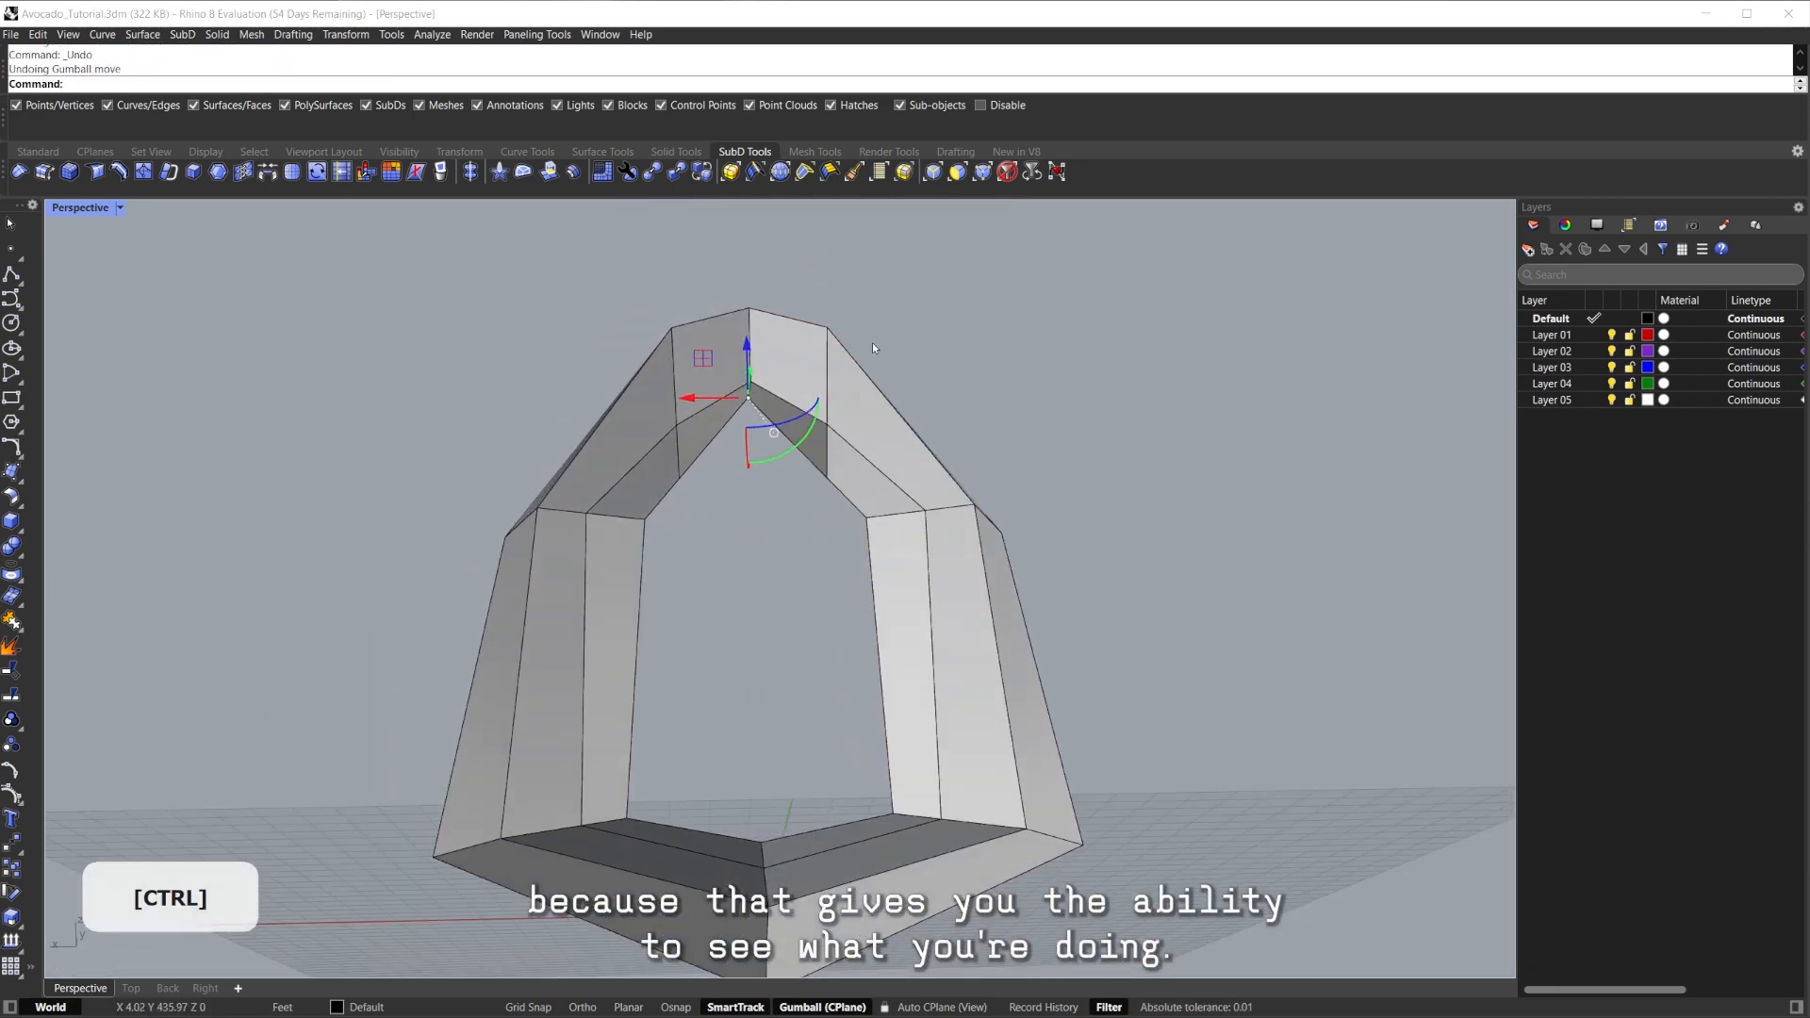
left_click(981, 399)
right_click_drag(980, 399, 976, 362)
key("ctrl+z")
key("ctrl+y")
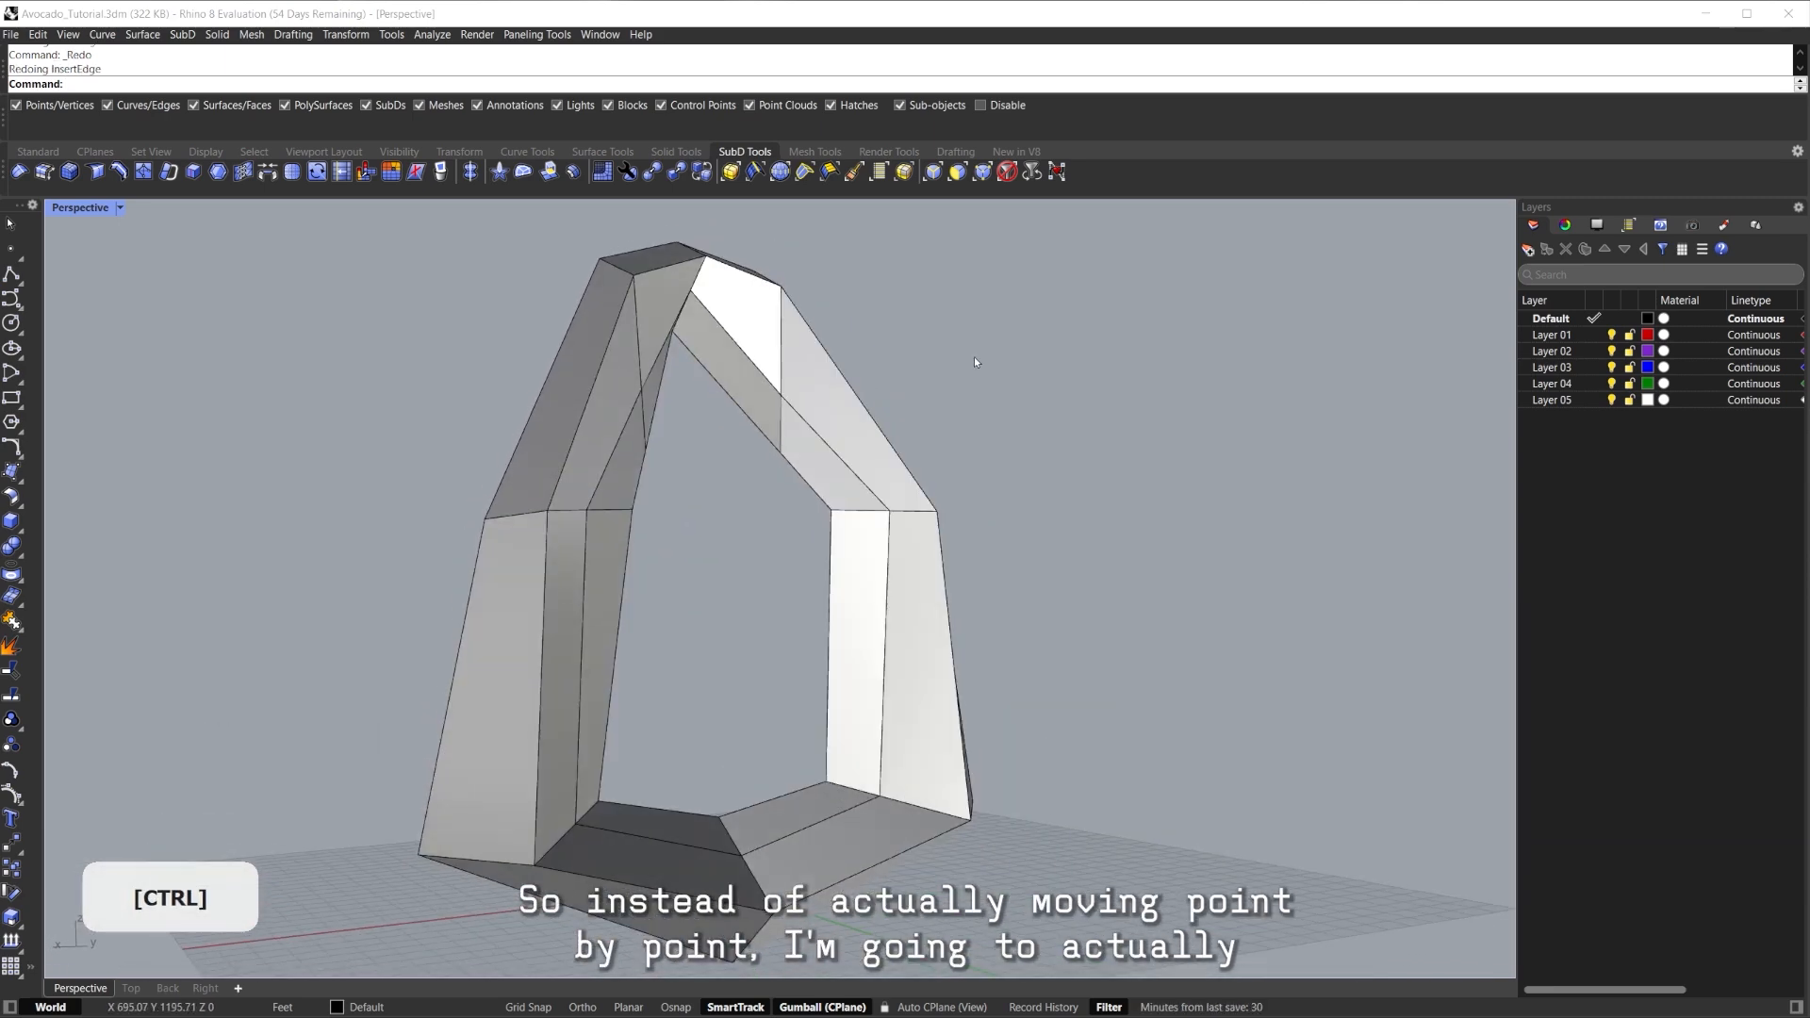
Move an inner edge loop of the arch sideways with the gumball.
double_click(817, 443)
right_click_drag(817, 444, 696, 404)
left_click_drag(761, 528, 682, 525, "shift")
right_click_drag(743, 544, 895, 745)
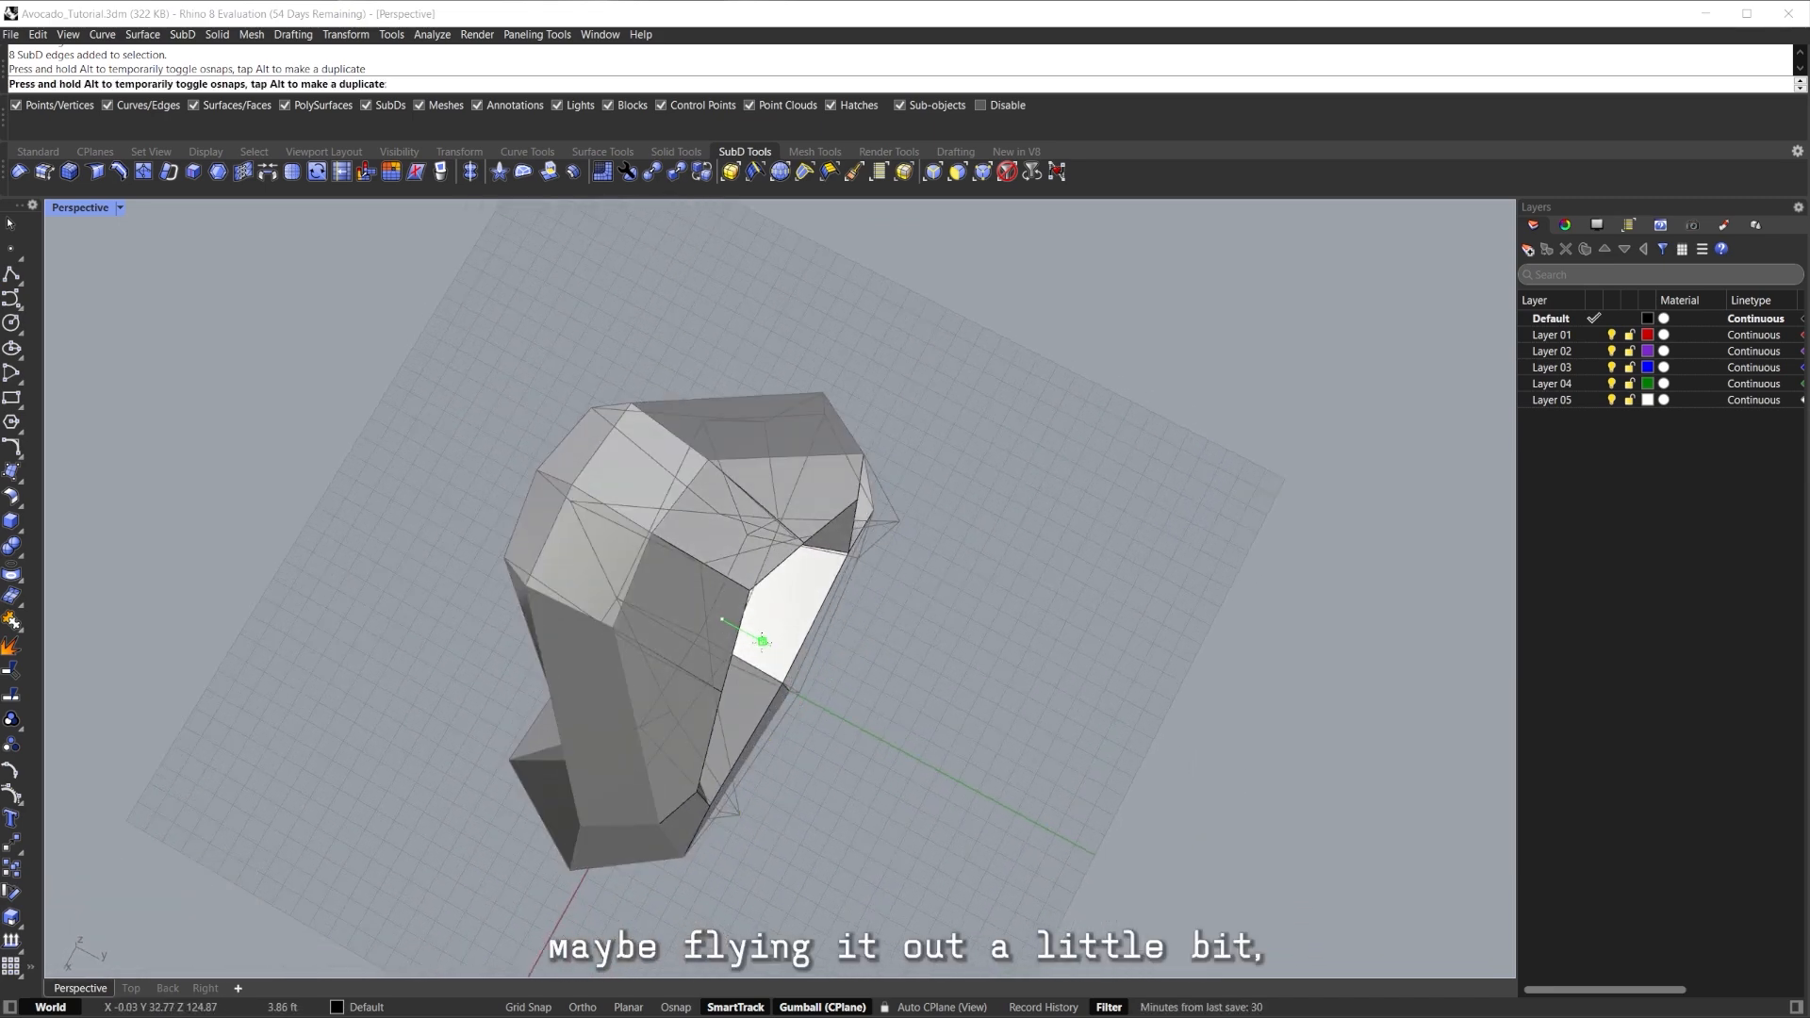
right_click_drag(813, 679, 743, 594)
key("Escape")
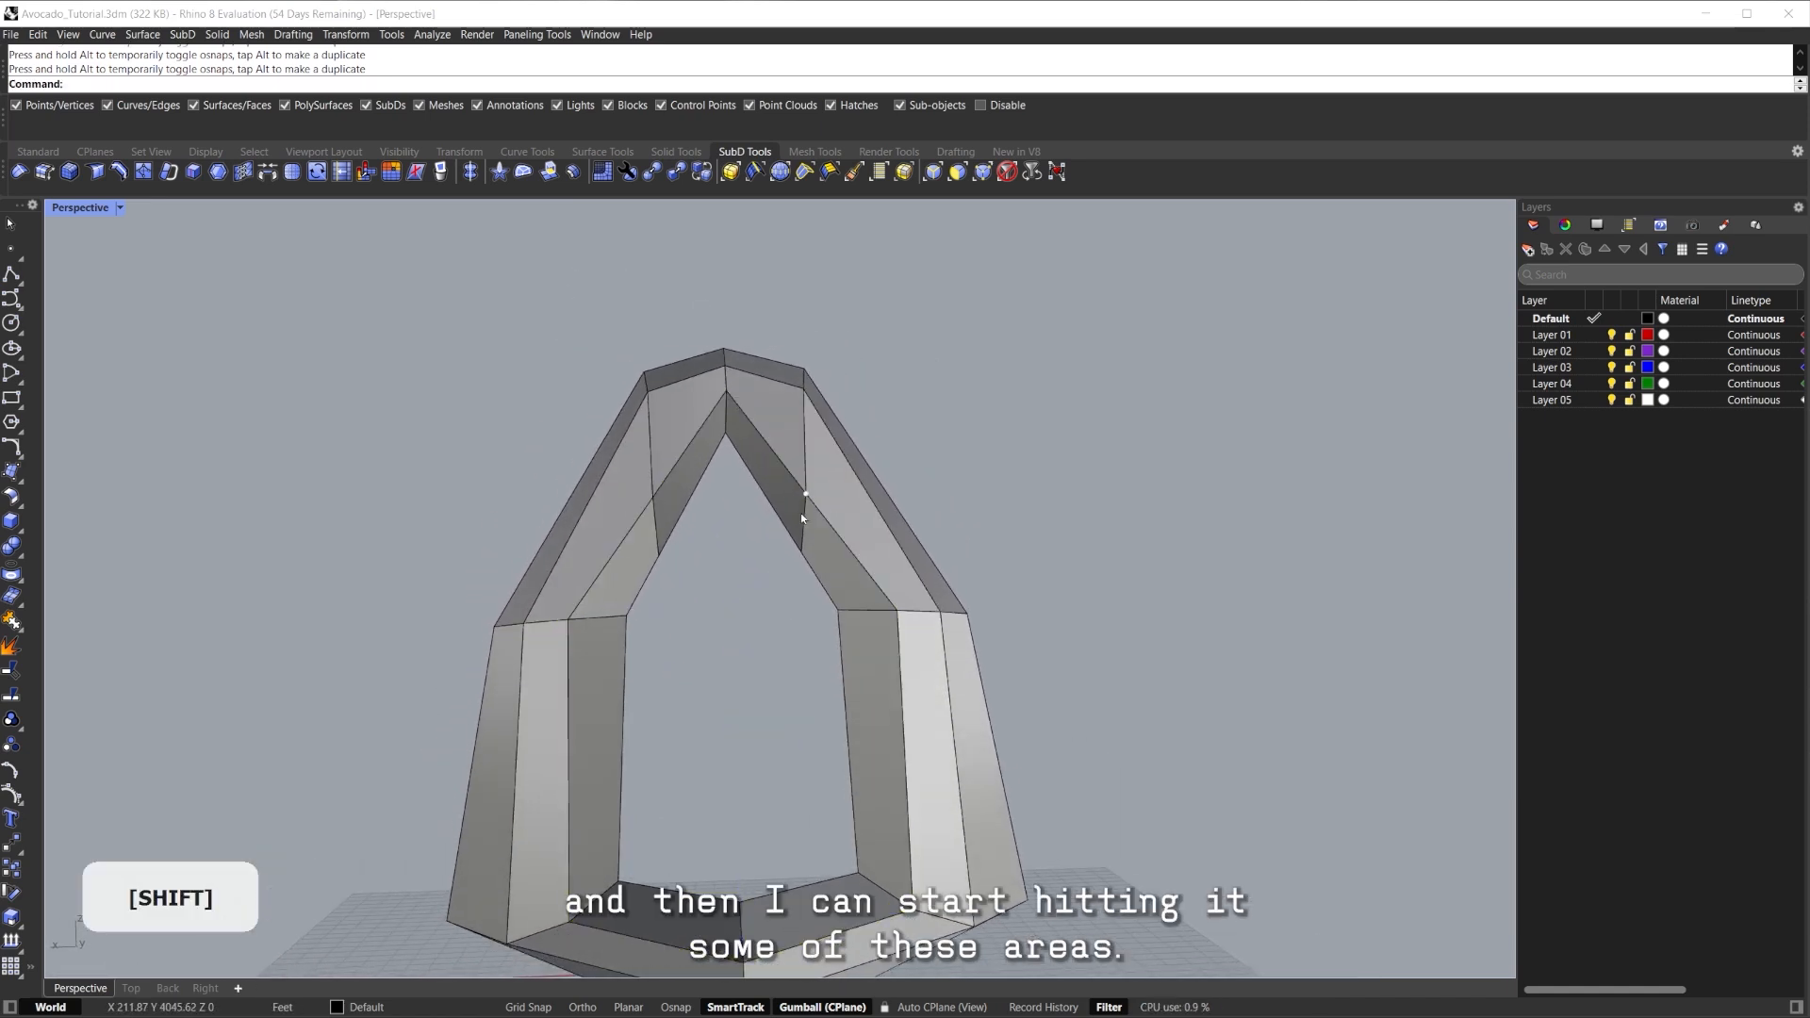
Raise the edges at the arch top and preview the smoothed shape.
left_click_drag(721, 471, 726, 396)
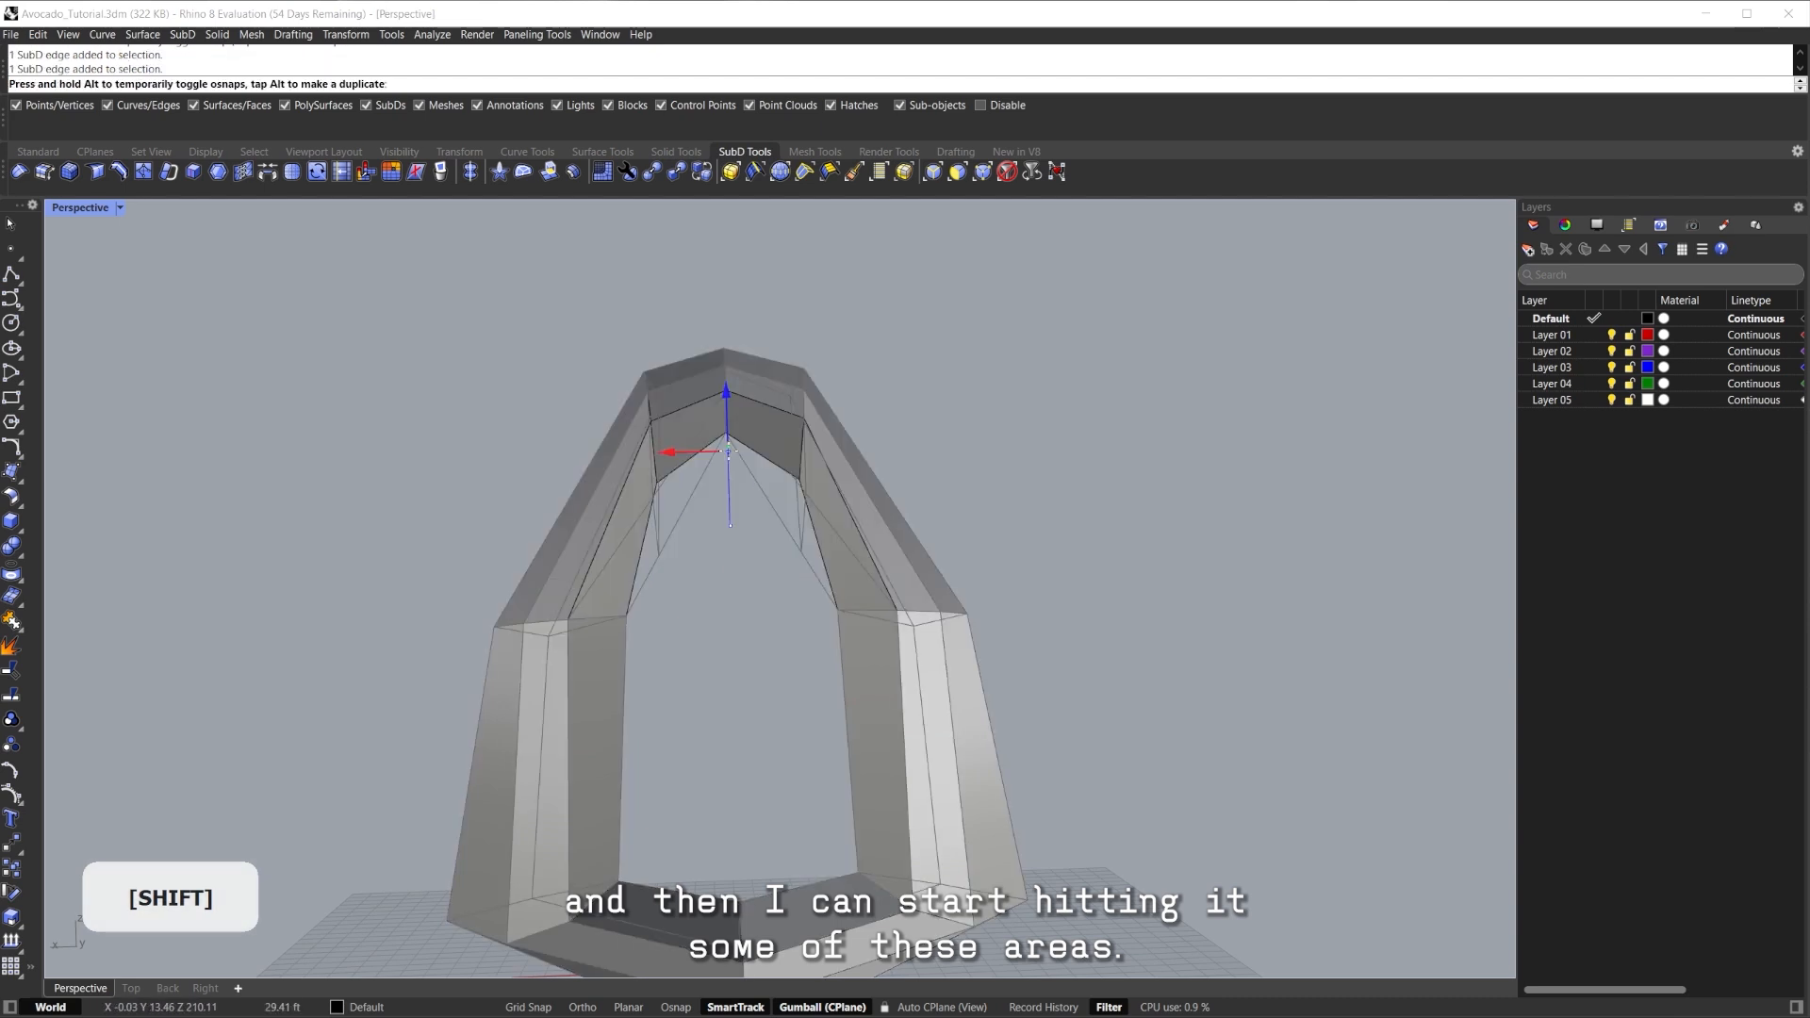
right_click_drag(733, 471, 869, 485)
key("Tab")
key("Tab")
scroll(818, 513, "up", 4)
Shift the inner edge vertices sideways so the arch stays symmetrical.
left_click(810, 512)
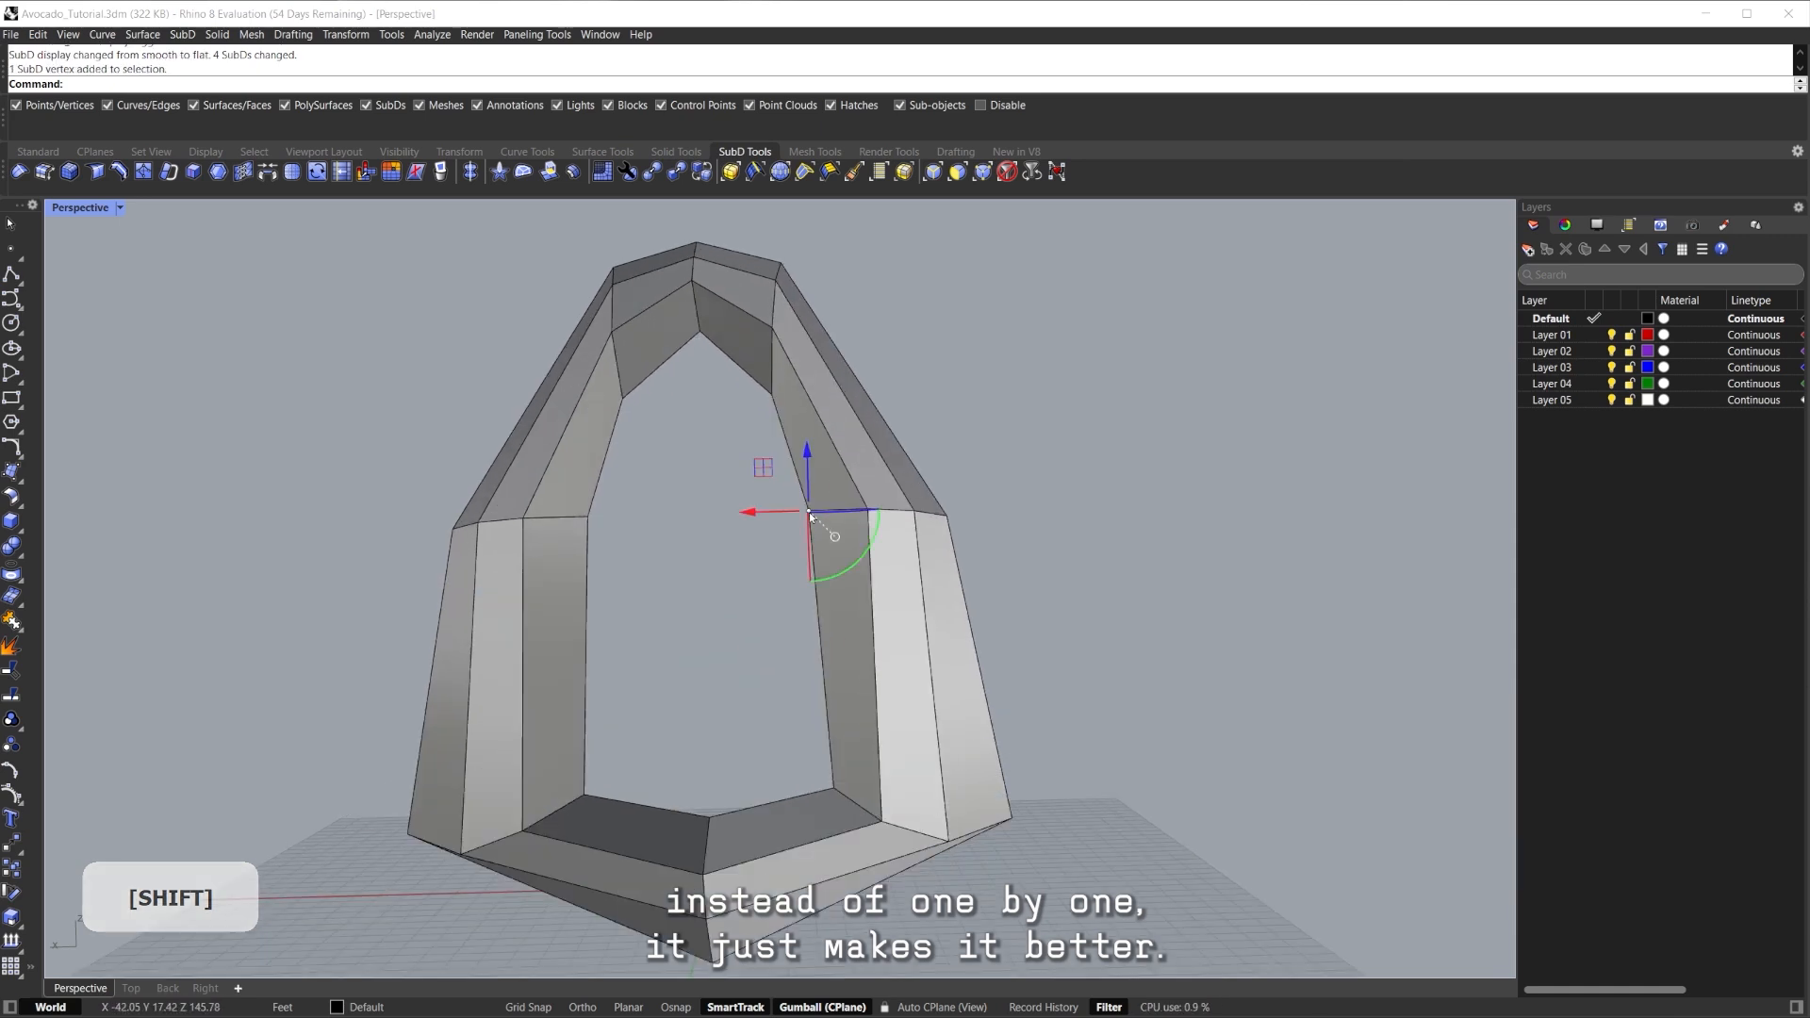
mouse_move(759, 514)
left_mouse_down()
mouse_move(716, 515)
mouse_move(772, 513)
left_mouse_up()
left_click(798, 556)
right_click_drag(798, 556, 816, 405)
scroll(822, 510, "down", 3)
scroll(710, 693, "up", 4)
scroll(731, 700, "down", 2)
left_click_drag(777, 388, 775, 388)
right_click_drag(792, 401, 717, 475)
key("Escape")
Move a side edge loop to reshape the side of the arch.
scroll(683, 406, "up", 4)
left_click(686, 402, "ctrl+shift")
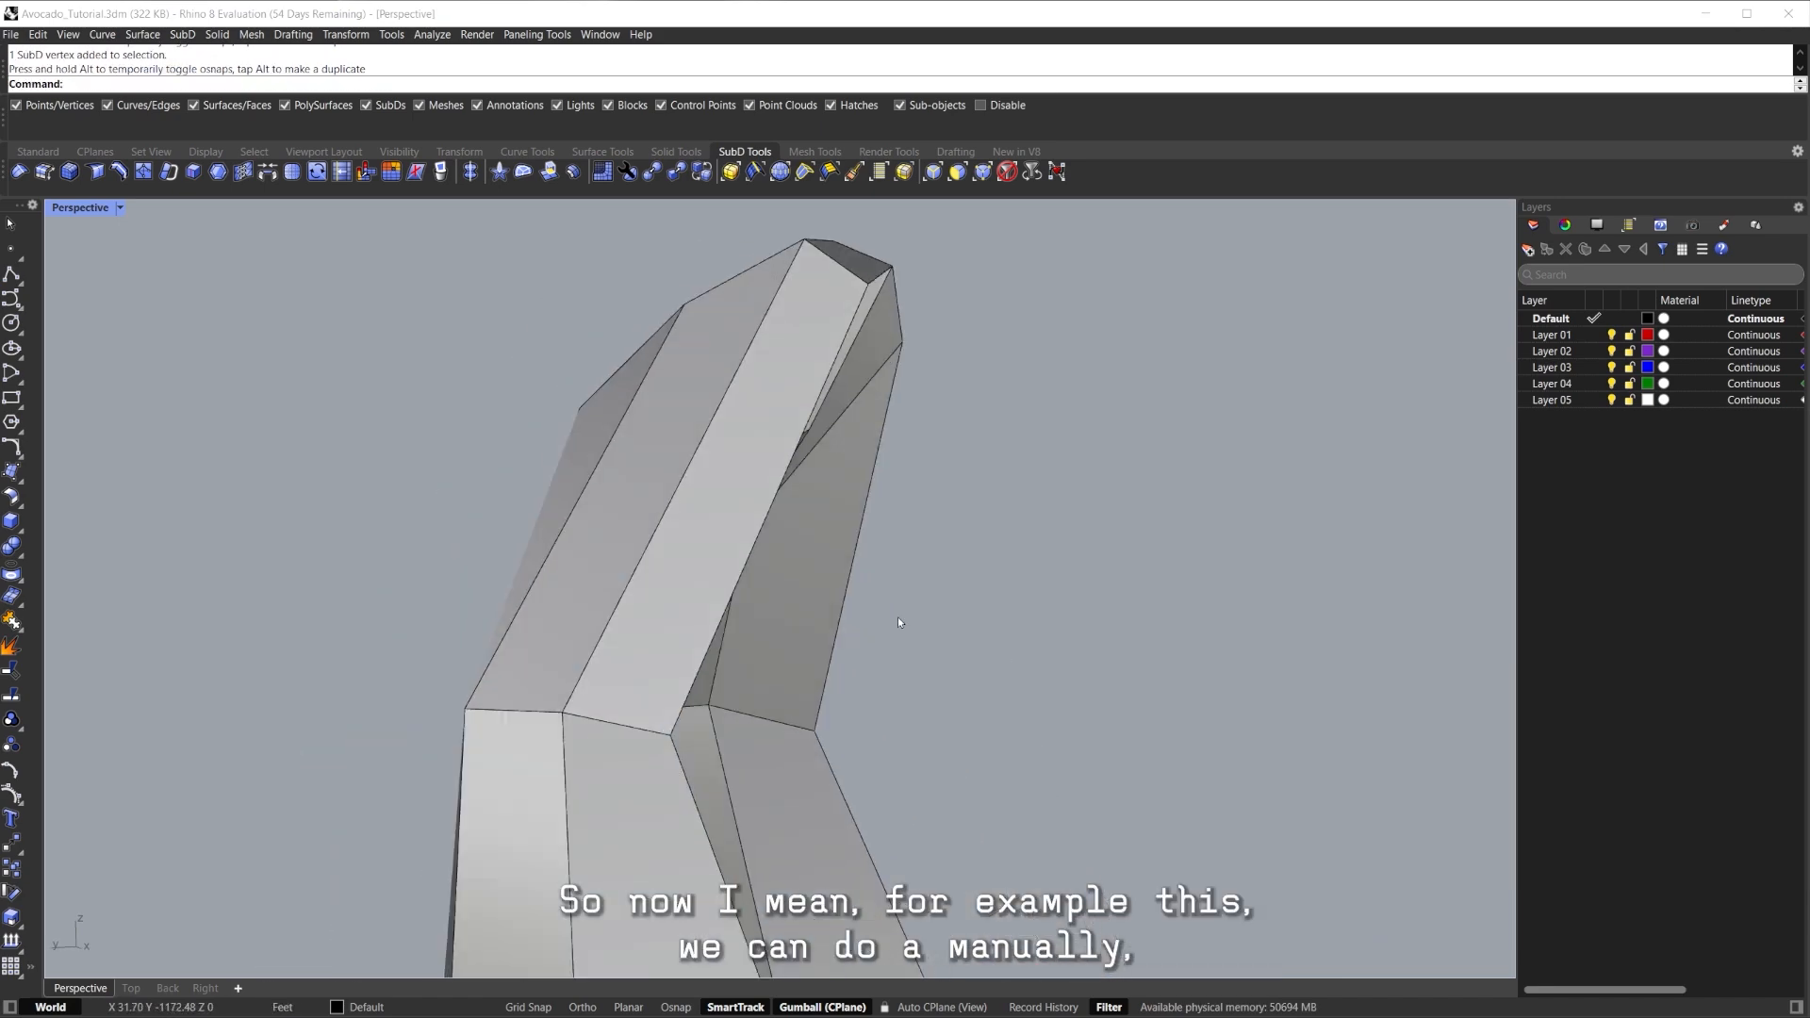
right_click_drag(924, 491, 699, 595)
double_click(653, 386, "shift")
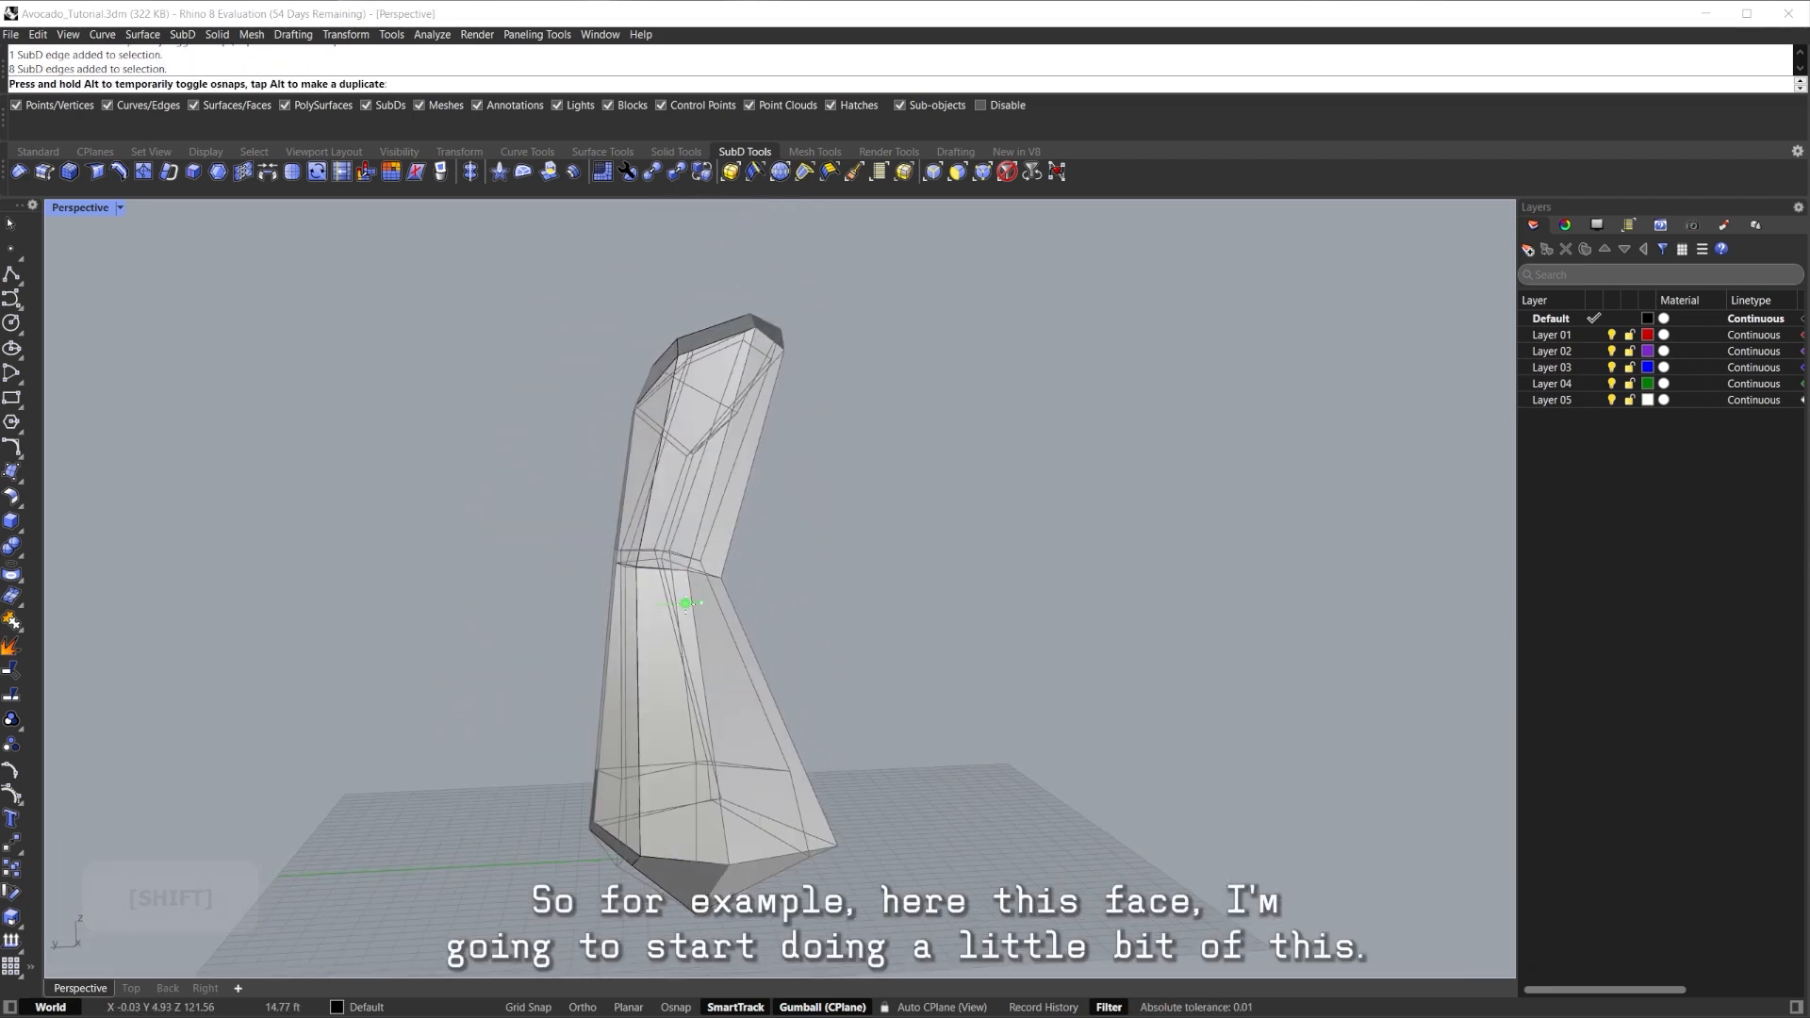
left_click_drag(701, 604, 698, 603)
right_click_drag(703, 604, 721, 679)
right_click_drag(721, 702, 645, 698, "shift")
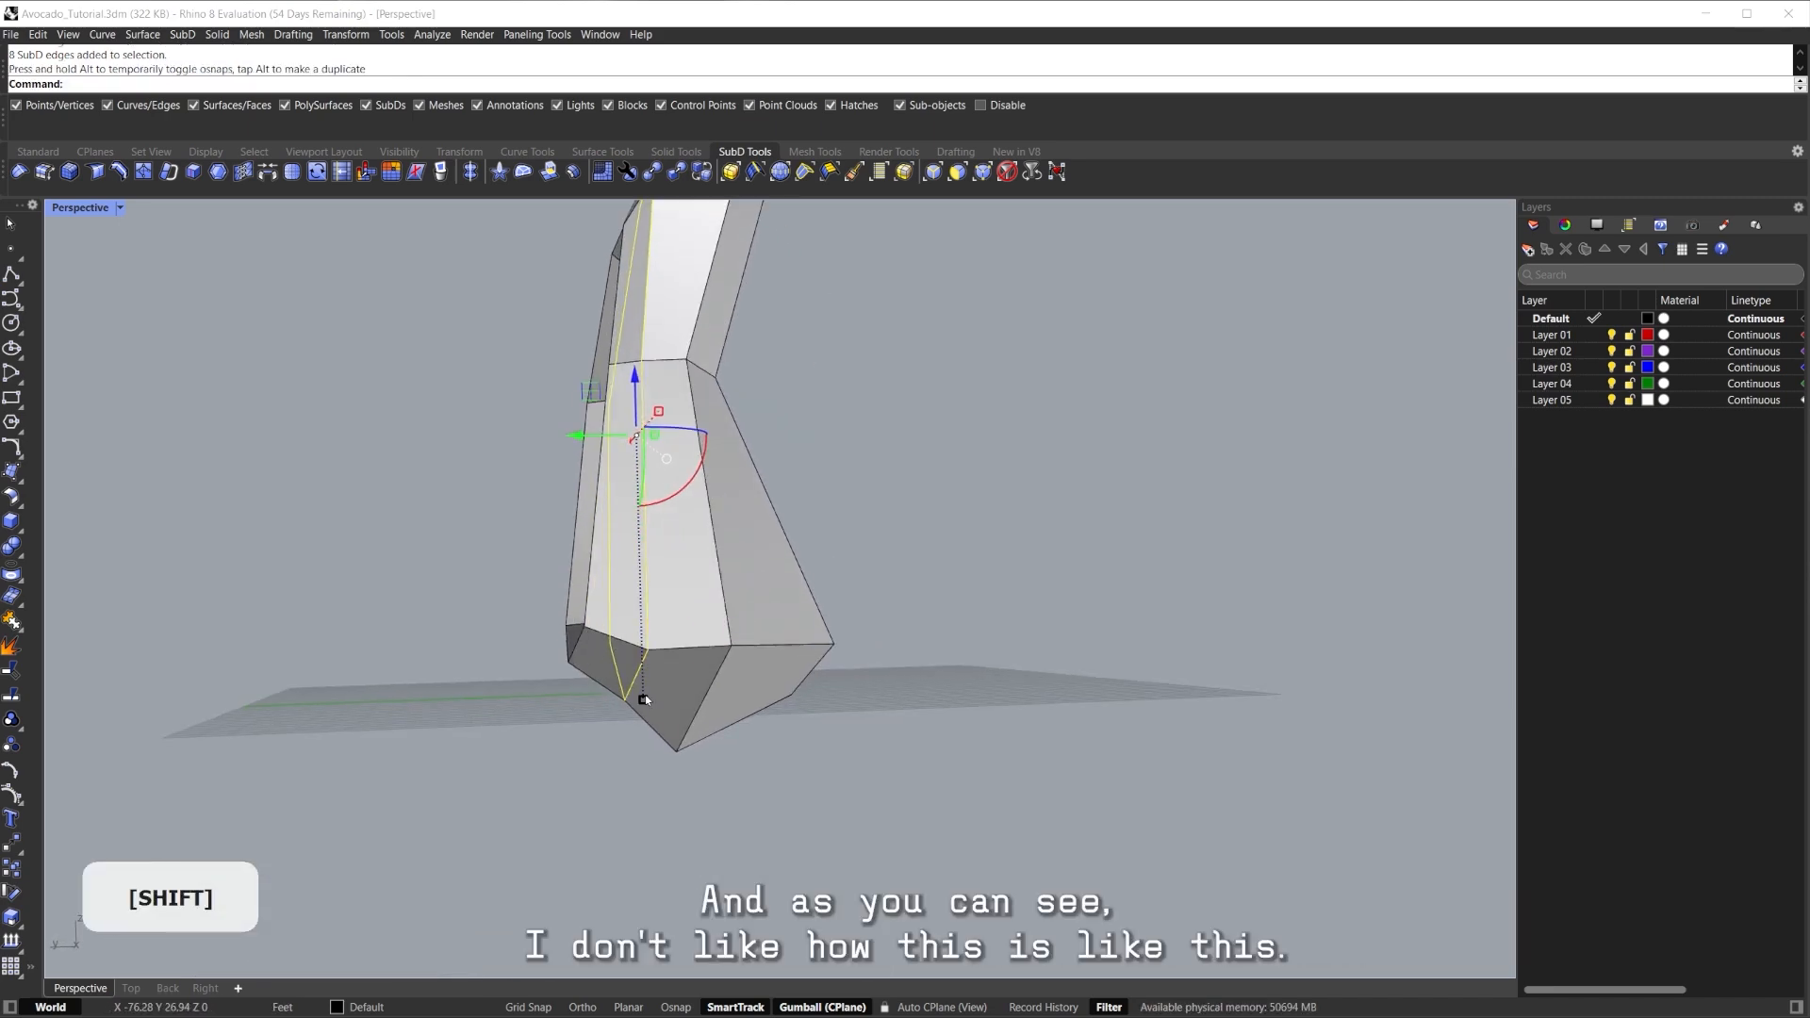
scroll(619, 761, "down", 3)
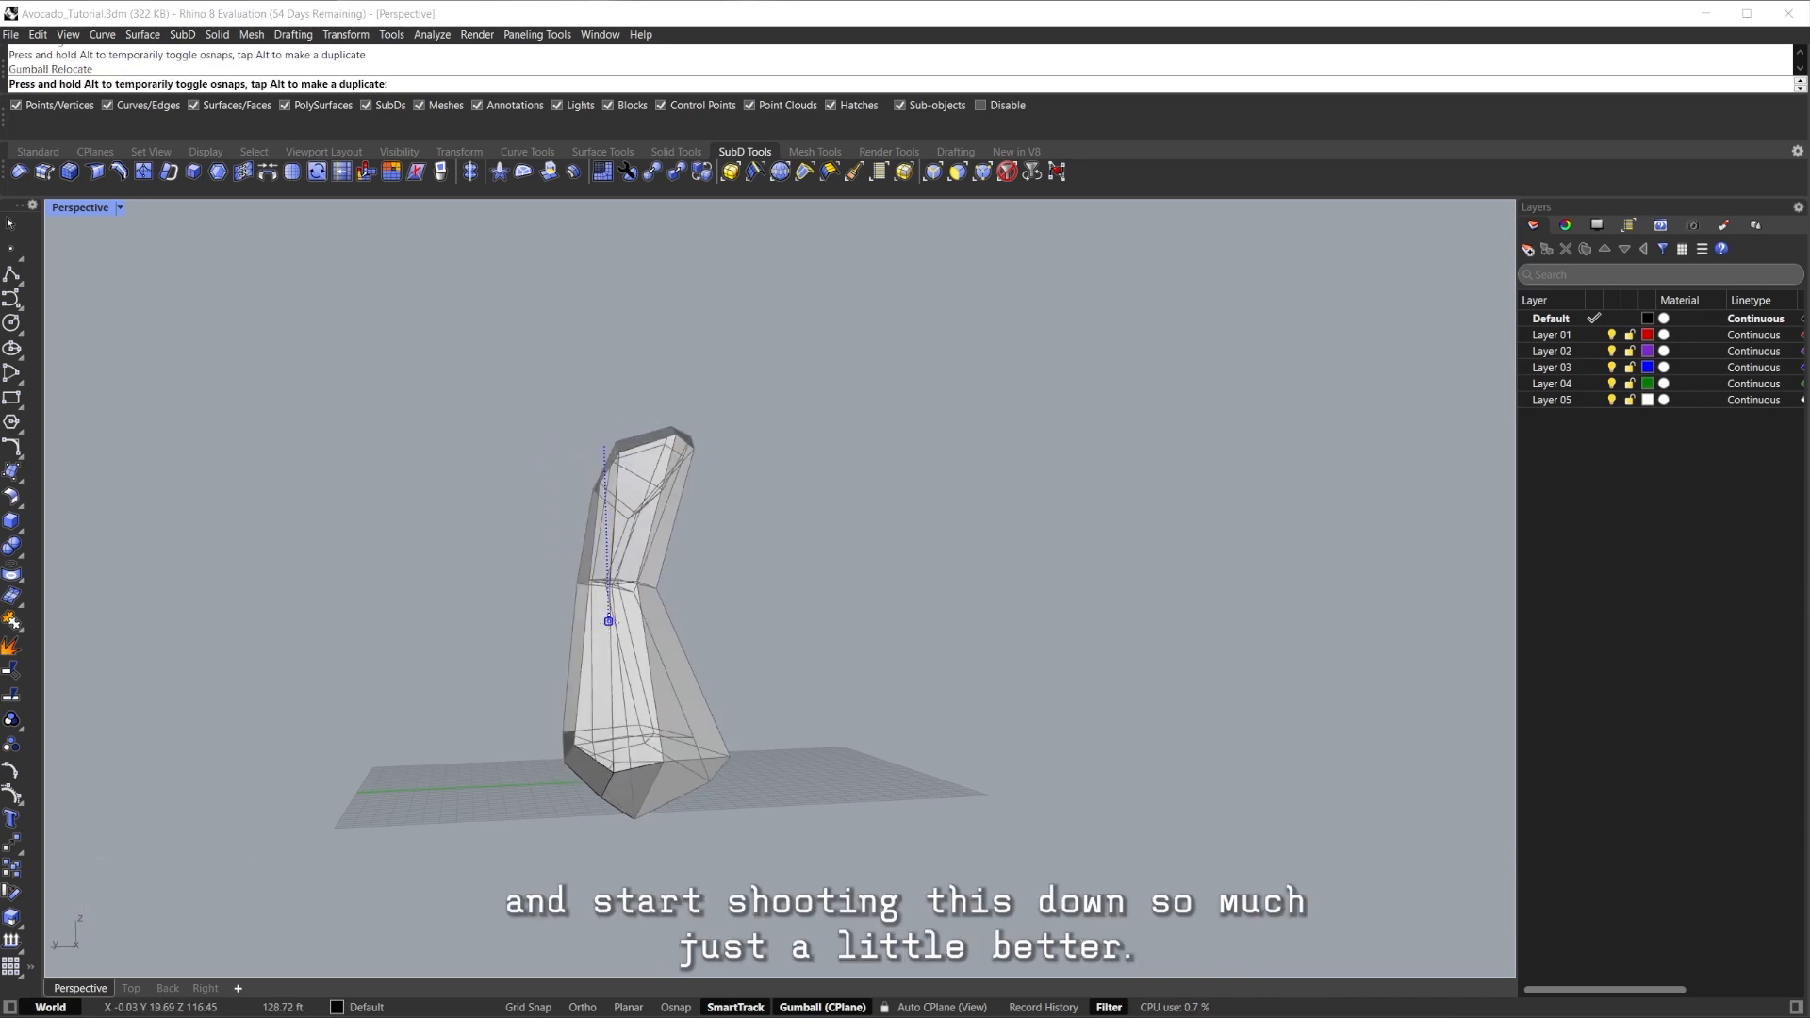
Push the selected edges down, preview the whole body smoothed, then return to flat display.
left_click_drag(608, 628, 608, 630)
right_click_drag(608, 630, 877, 603)
right_click_drag(877, 604, 752, 487, "shift")
key("Tab")
left_click(783, 566)
key("ctrl+a")
key("ctrl+shift+e")
scroll(682, 519, "down", 3)
key("Tab")
left_click(925, 519)
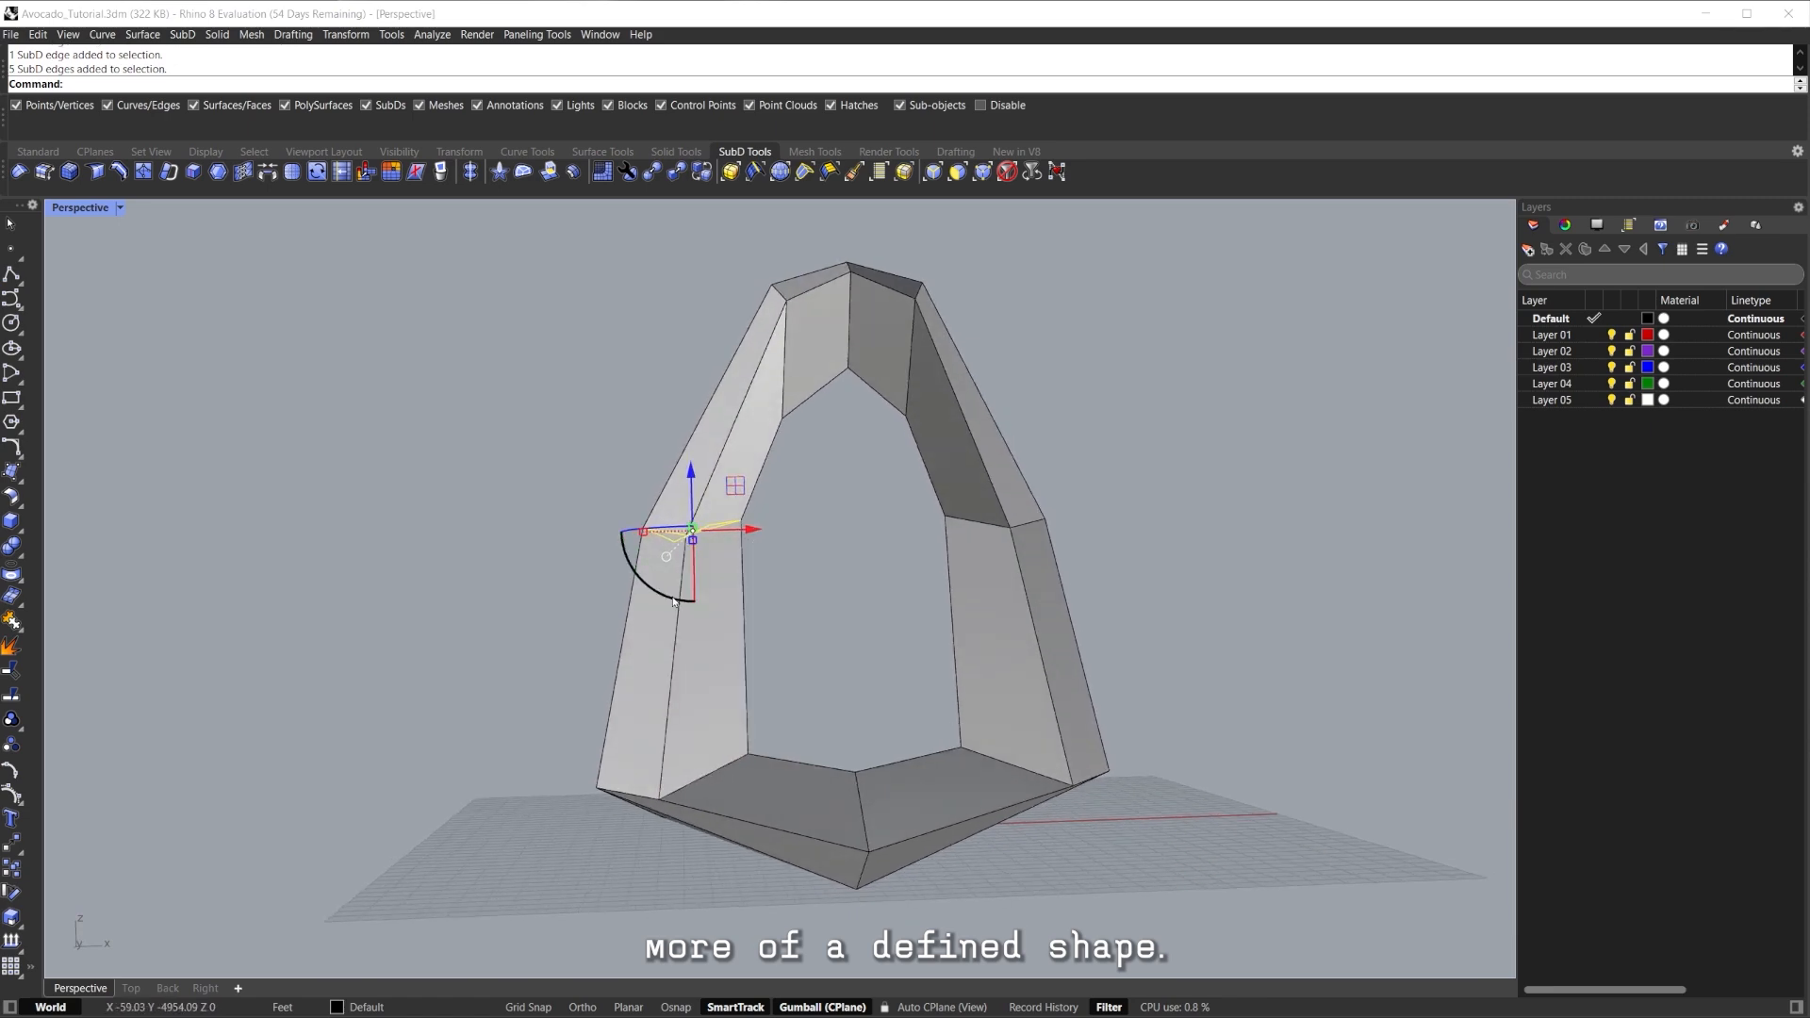
Scale the selected side edges by 0 to straighten them into a line.
right_click_drag(673, 670, 886, 562)
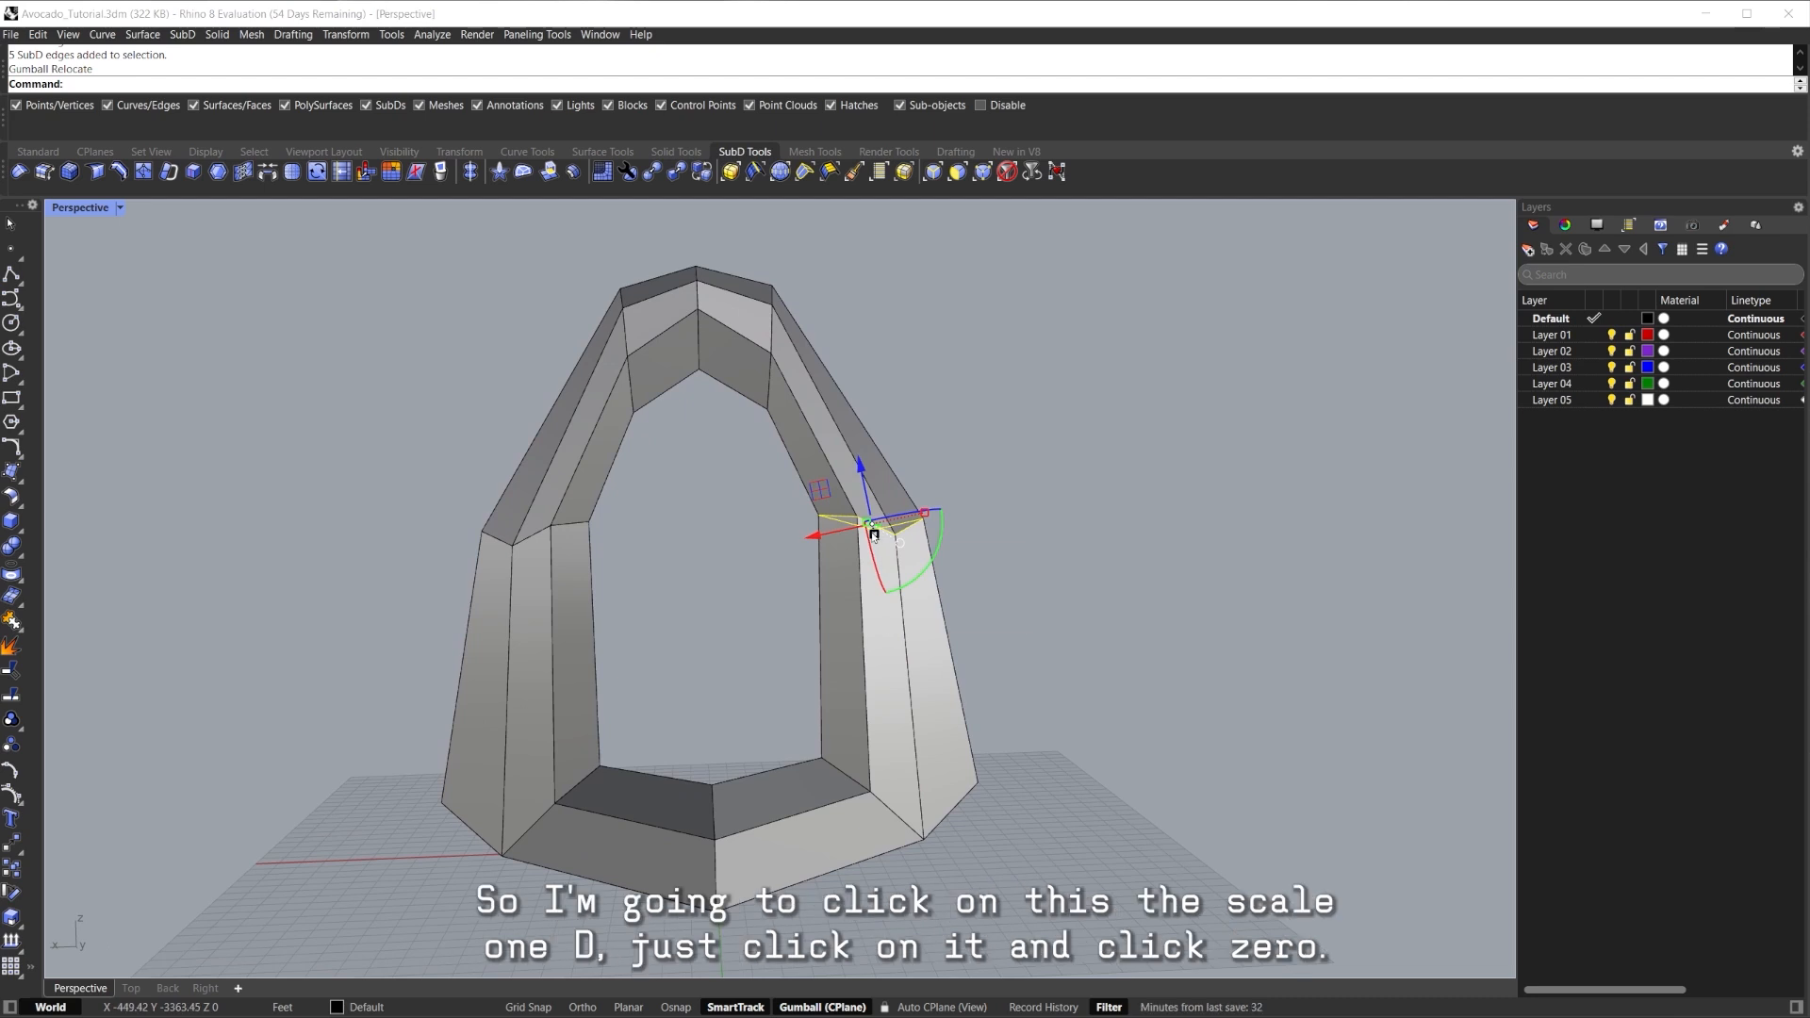
scroll(877, 538, "up", 2)
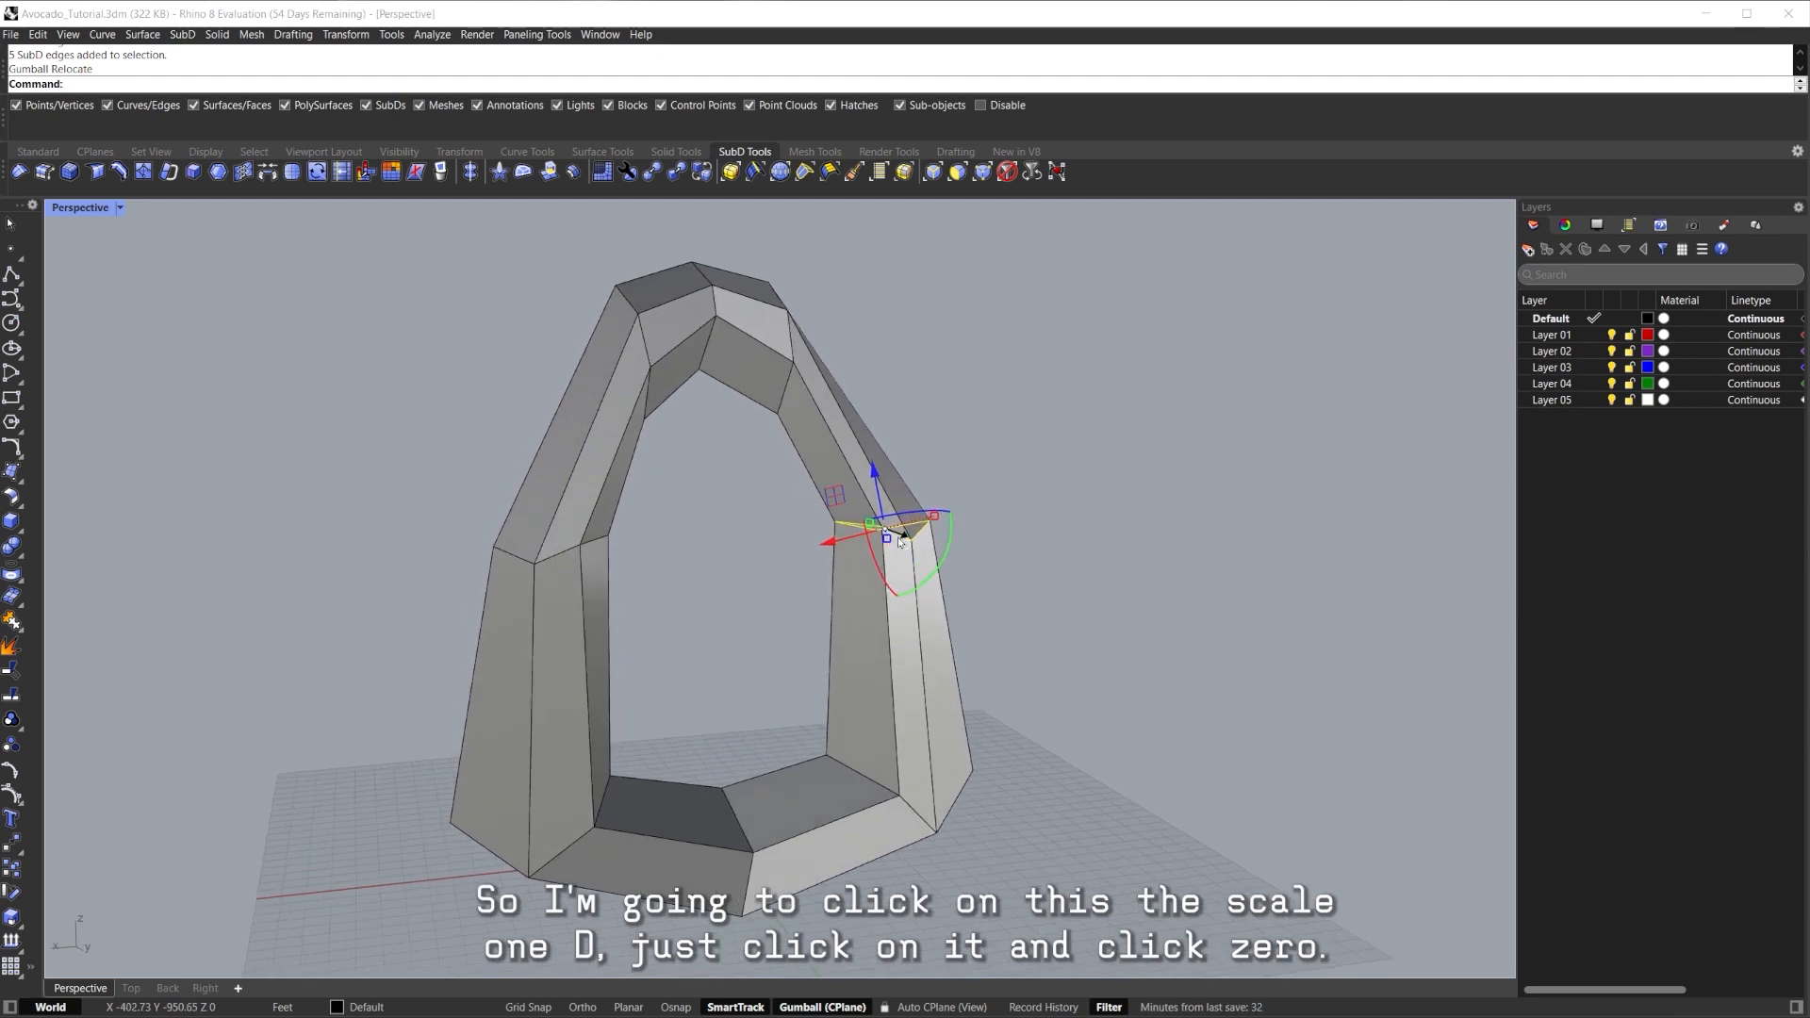
type("0")
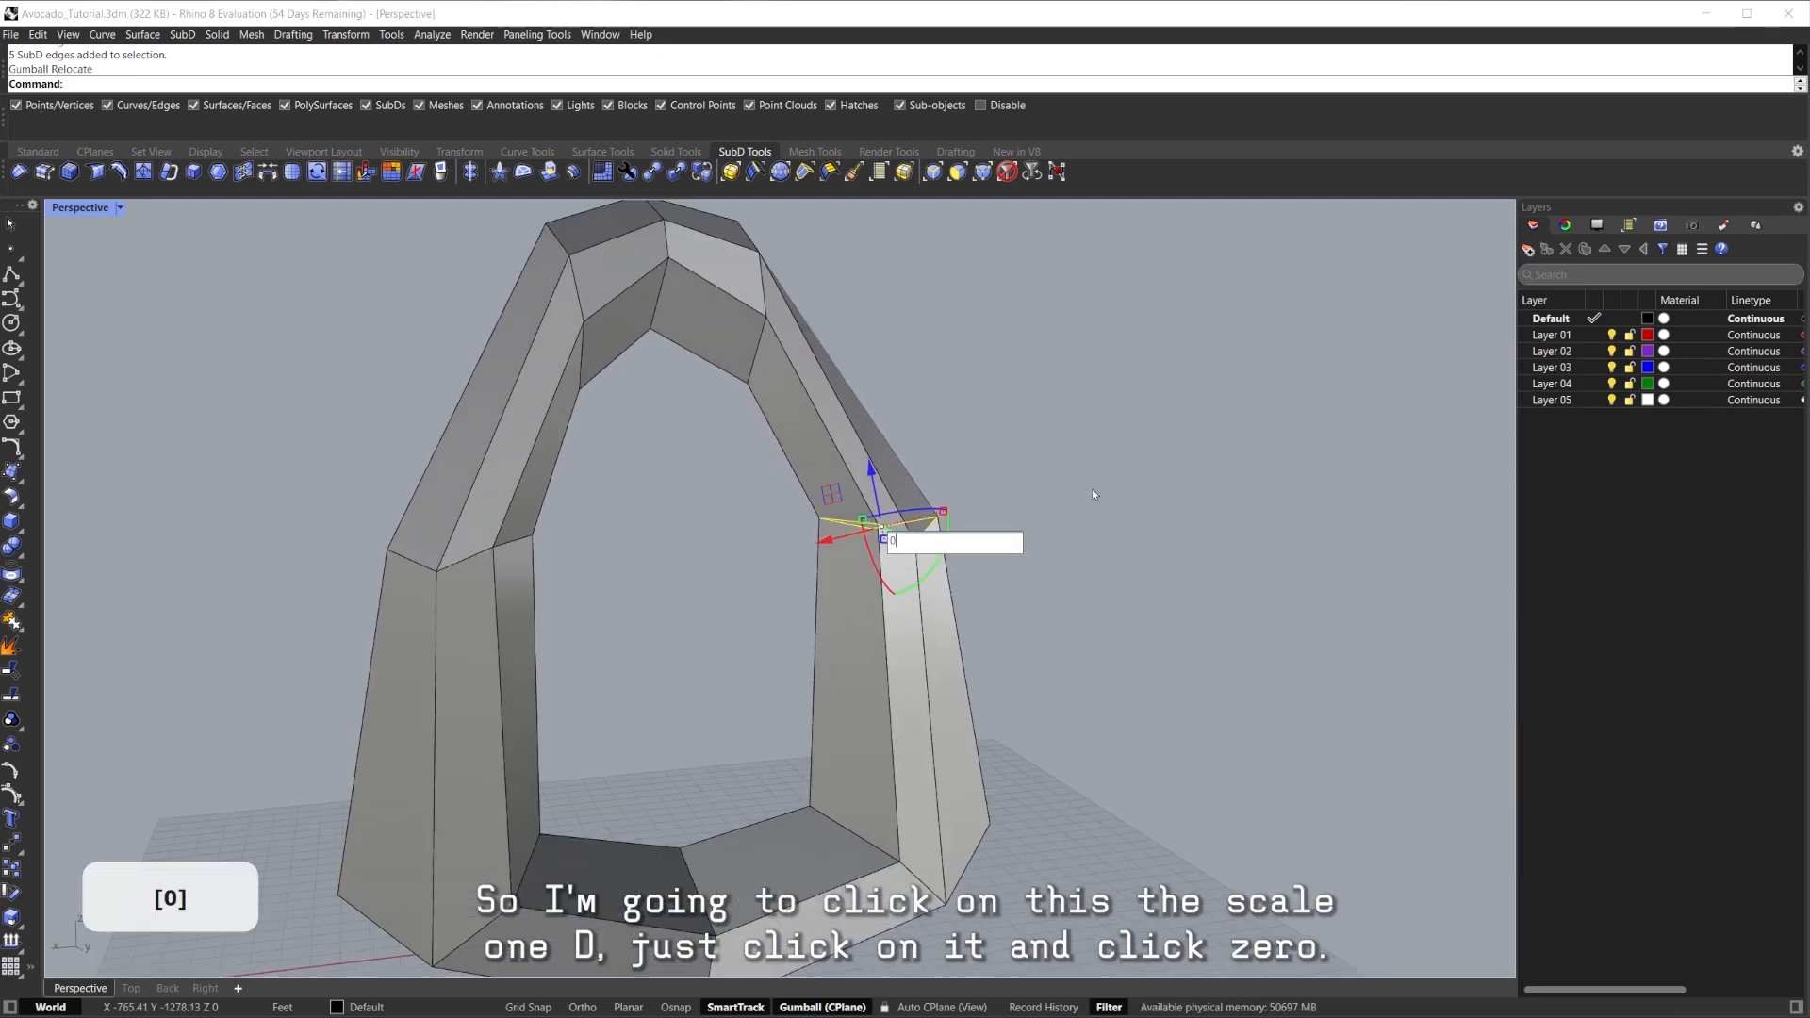
key("Return")
right_click_drag(1092, 490, 990, 439)
scroll(881, 606, "down", 3)
middle_click(798, 436)
scroll(805, 444, "down", 8)
key("Escape")
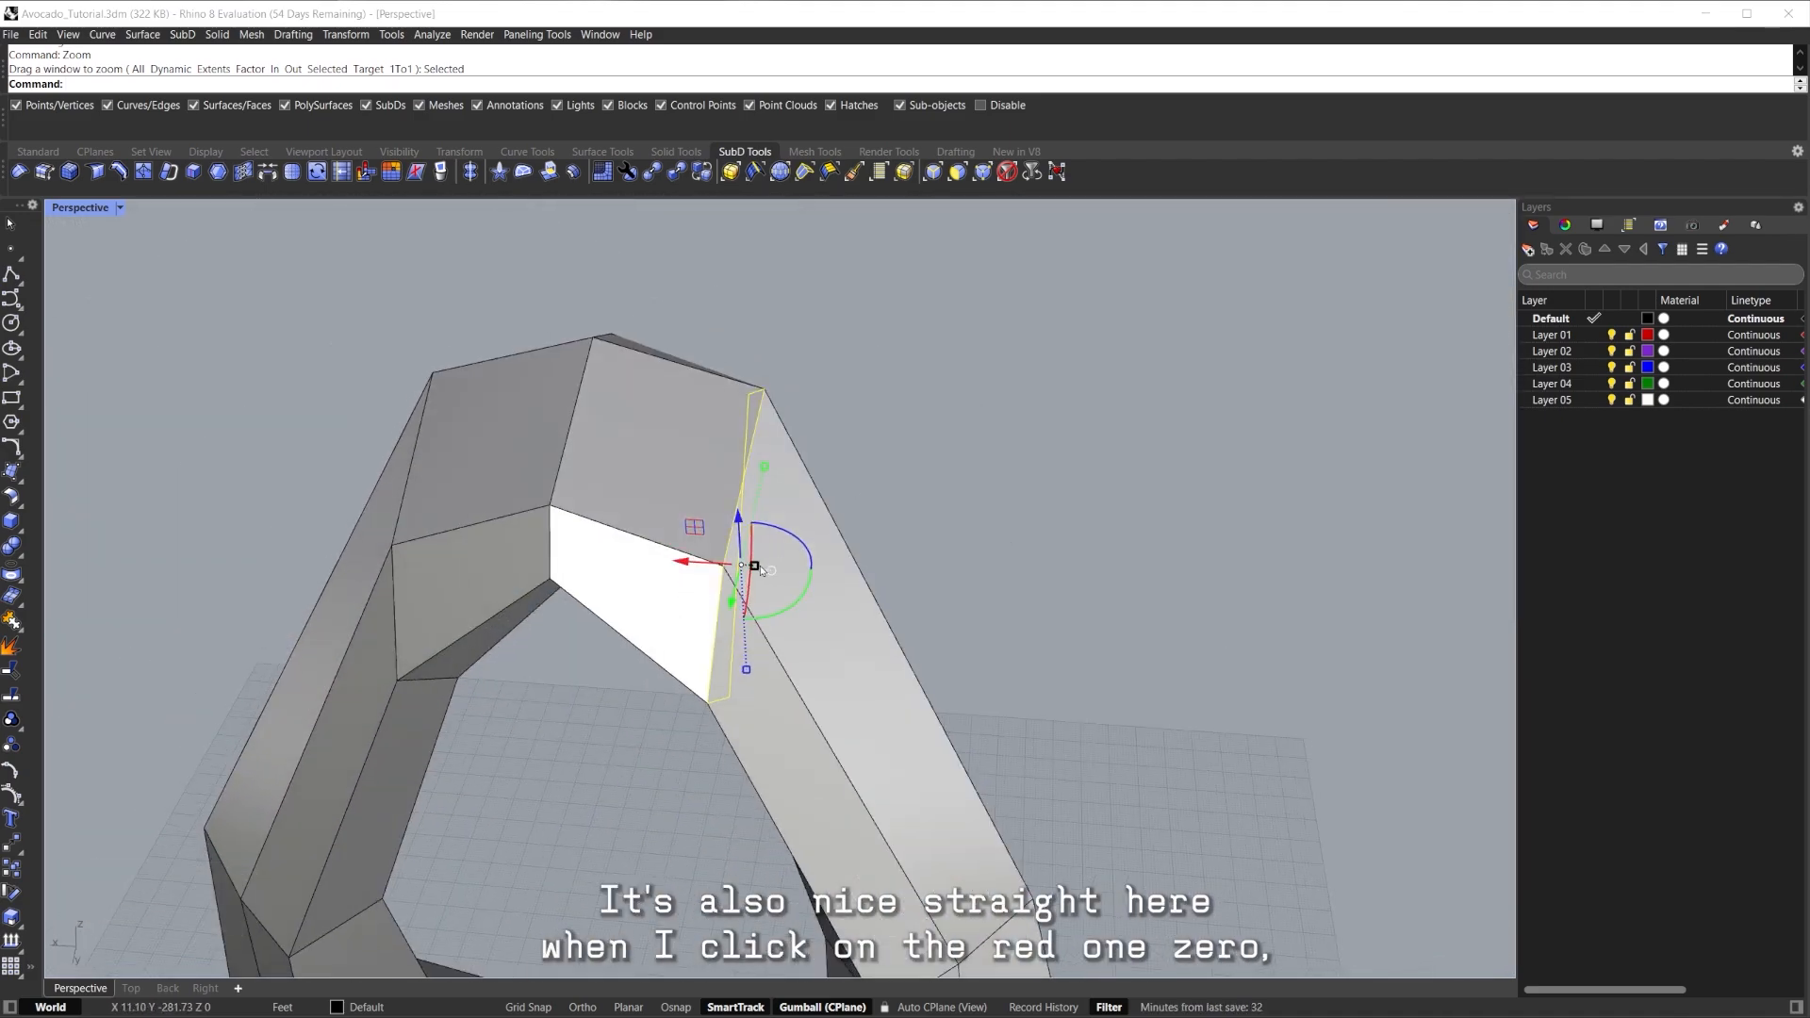
Rotate the straightened edges slightly with the gumball arc.
right_click_drag(984, 521, 822, 464)
scroll(806, 481, "down", 5)
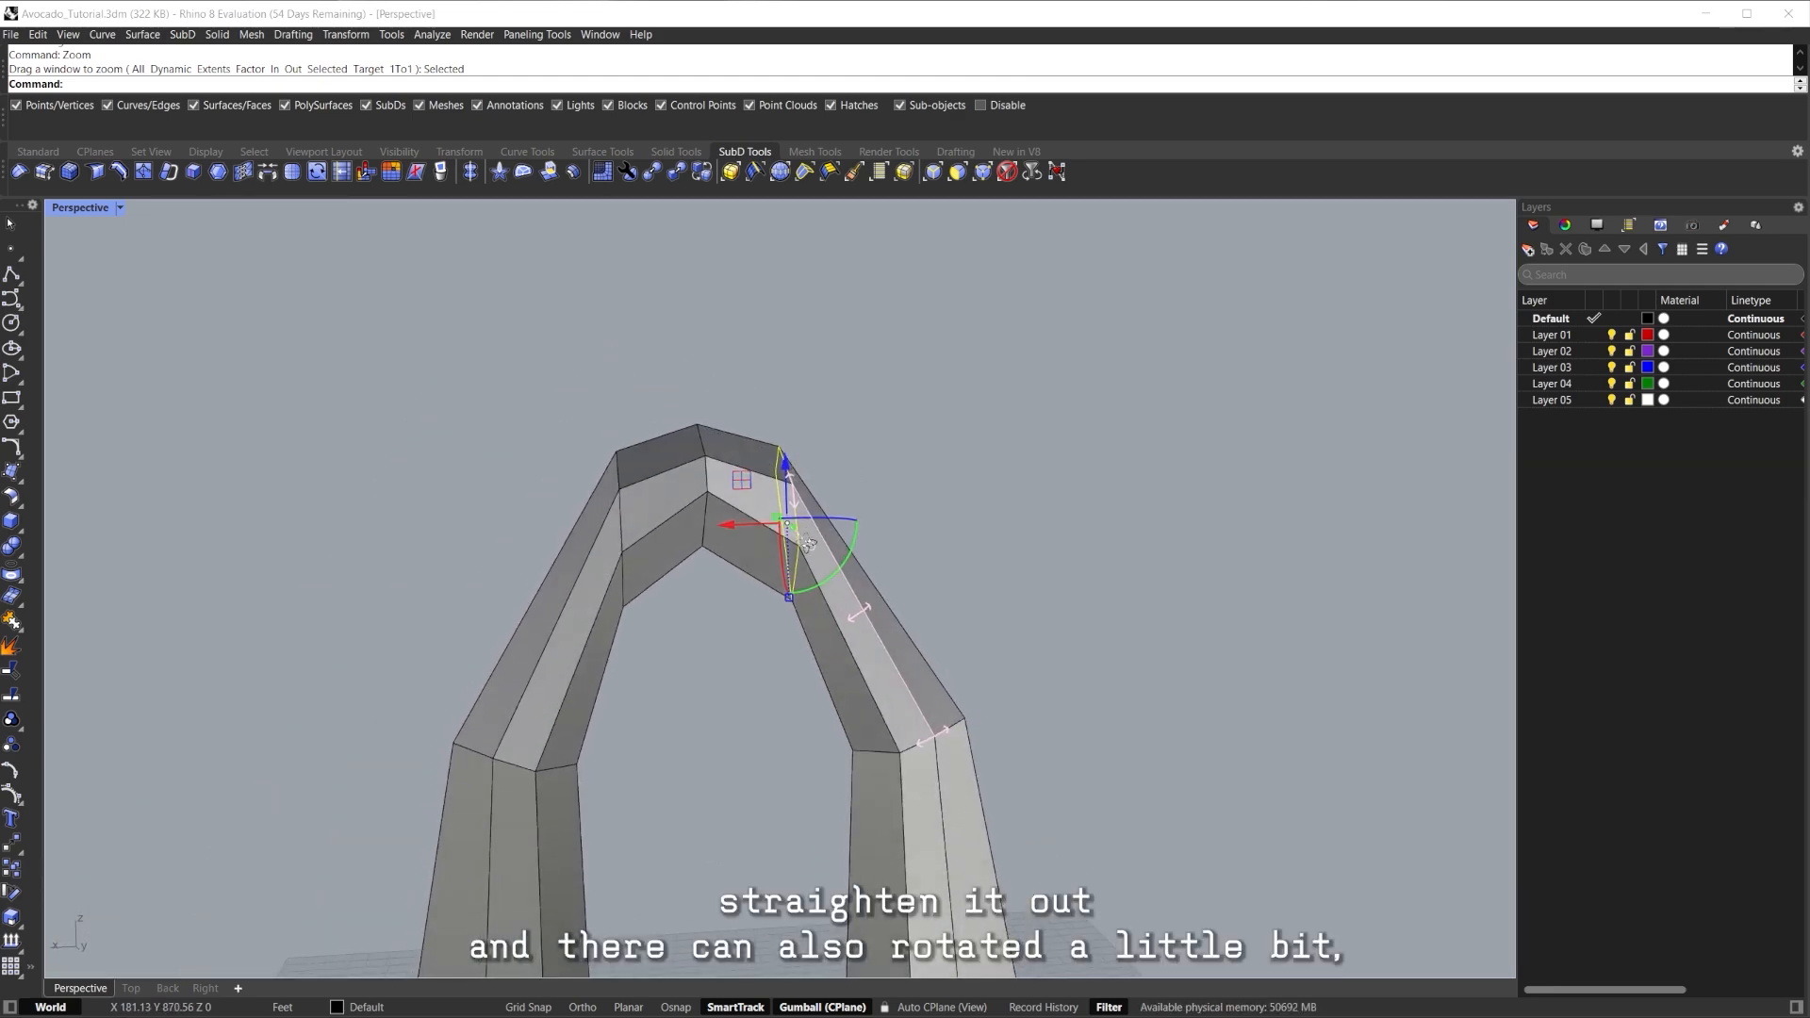
scroll(787, 563, "up", 4)
left_click_drag(817, 566, 850, 526)
left_click(982, 438)
right_click_drag(981, 438, 937, 335, "shift")
scroll(936, 334, "down", 3)
Check the smoothed shape, return to flat display, and select an edge loop at the base.
key("Tab")
right_click_drag(808, 396, 853, 641)
key("Tab")
right_click_drag(815, 490, 928, 543, "shift")
double_click(832, 482, "shift")
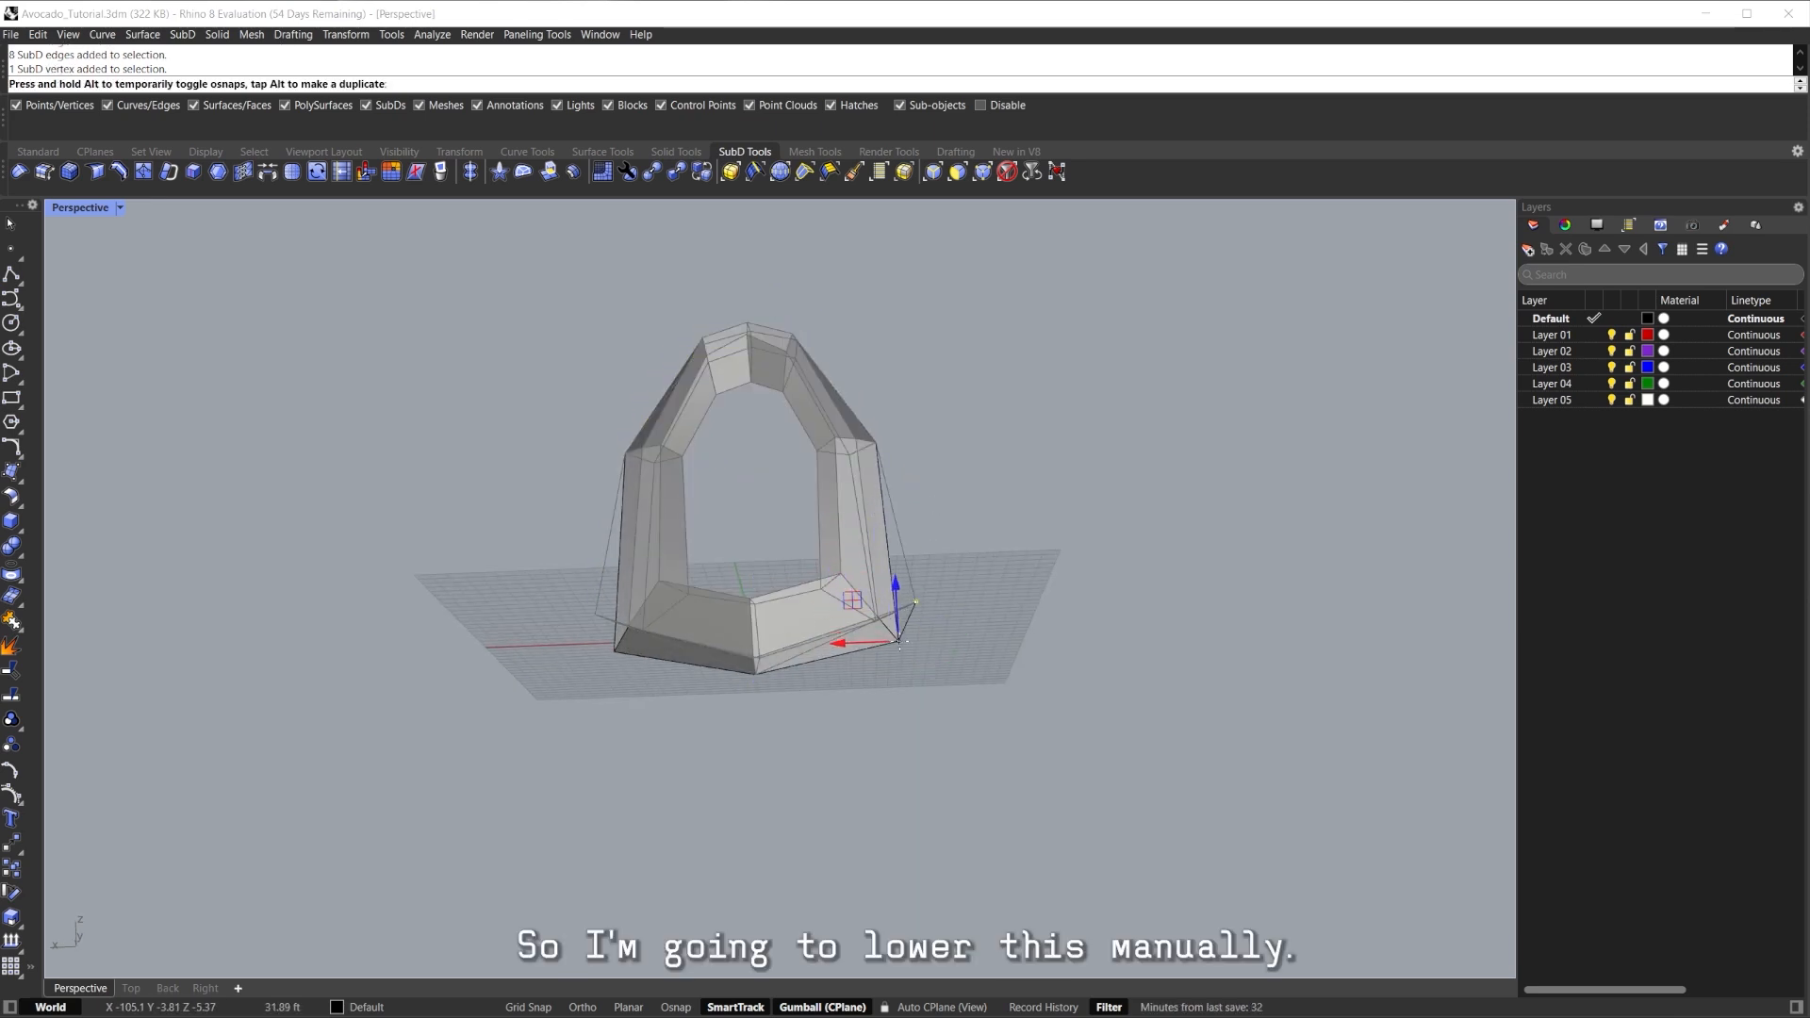
Lower a loop vertex slightly and preview the smoothed shape before returning to flat display.
left_click_drag(909, 632, 909, 633)
key("Tab")
right_click_drag(1075, 634, 860, 542)
key("Escape")
key("Tab")
Frame the arch body with Zoom Selected and orbit around it.
left_click(860, 509, "ctrl+shift")
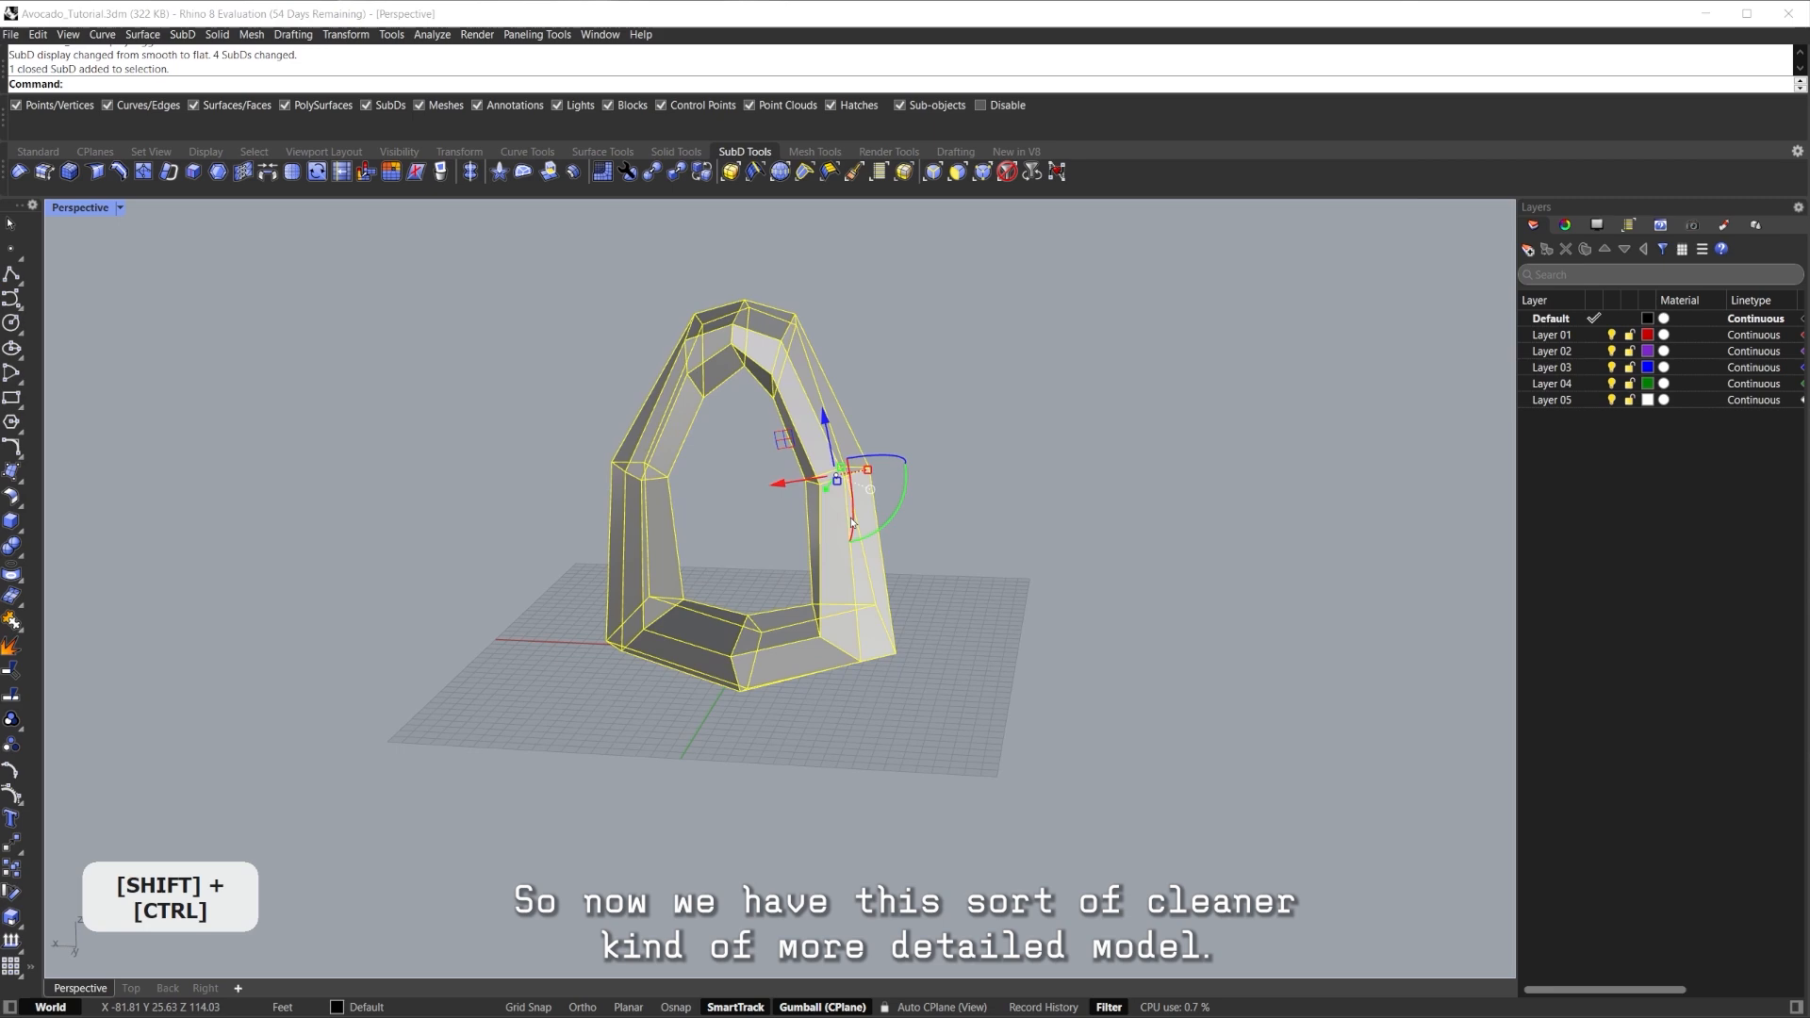
key("ctrl+f")
key("Escape")
scroll(1010, 557, "down", 3)
right_click_drag(1010, 557, 472, 491)
scroll(856, 442, "up", 3)
scroll(861, 471, "down", 6)
Show the hidden objects again and frame the second model in smooth display.
key("ctrl+alt+h")
left_click(1050, 591)
key("ctrl+f")
right_click_drag(679, 576, 1146, 575)
right_click_drag(1146, 576, 1151, 534, "shift")
left_click(1151, 534)
key("Tab")
Orbit and pan until both models are in view.
scroll(852, 636, "up", 6)
right_click_drag(936, 580, 1311, 531)
scroll(891, 592, "down", 6)
right_click_drag(1030, 529, 1103, 505)
scroll(943, 458, "up", 2)
right_click_drag(943, 458, 978, 518, "shift")
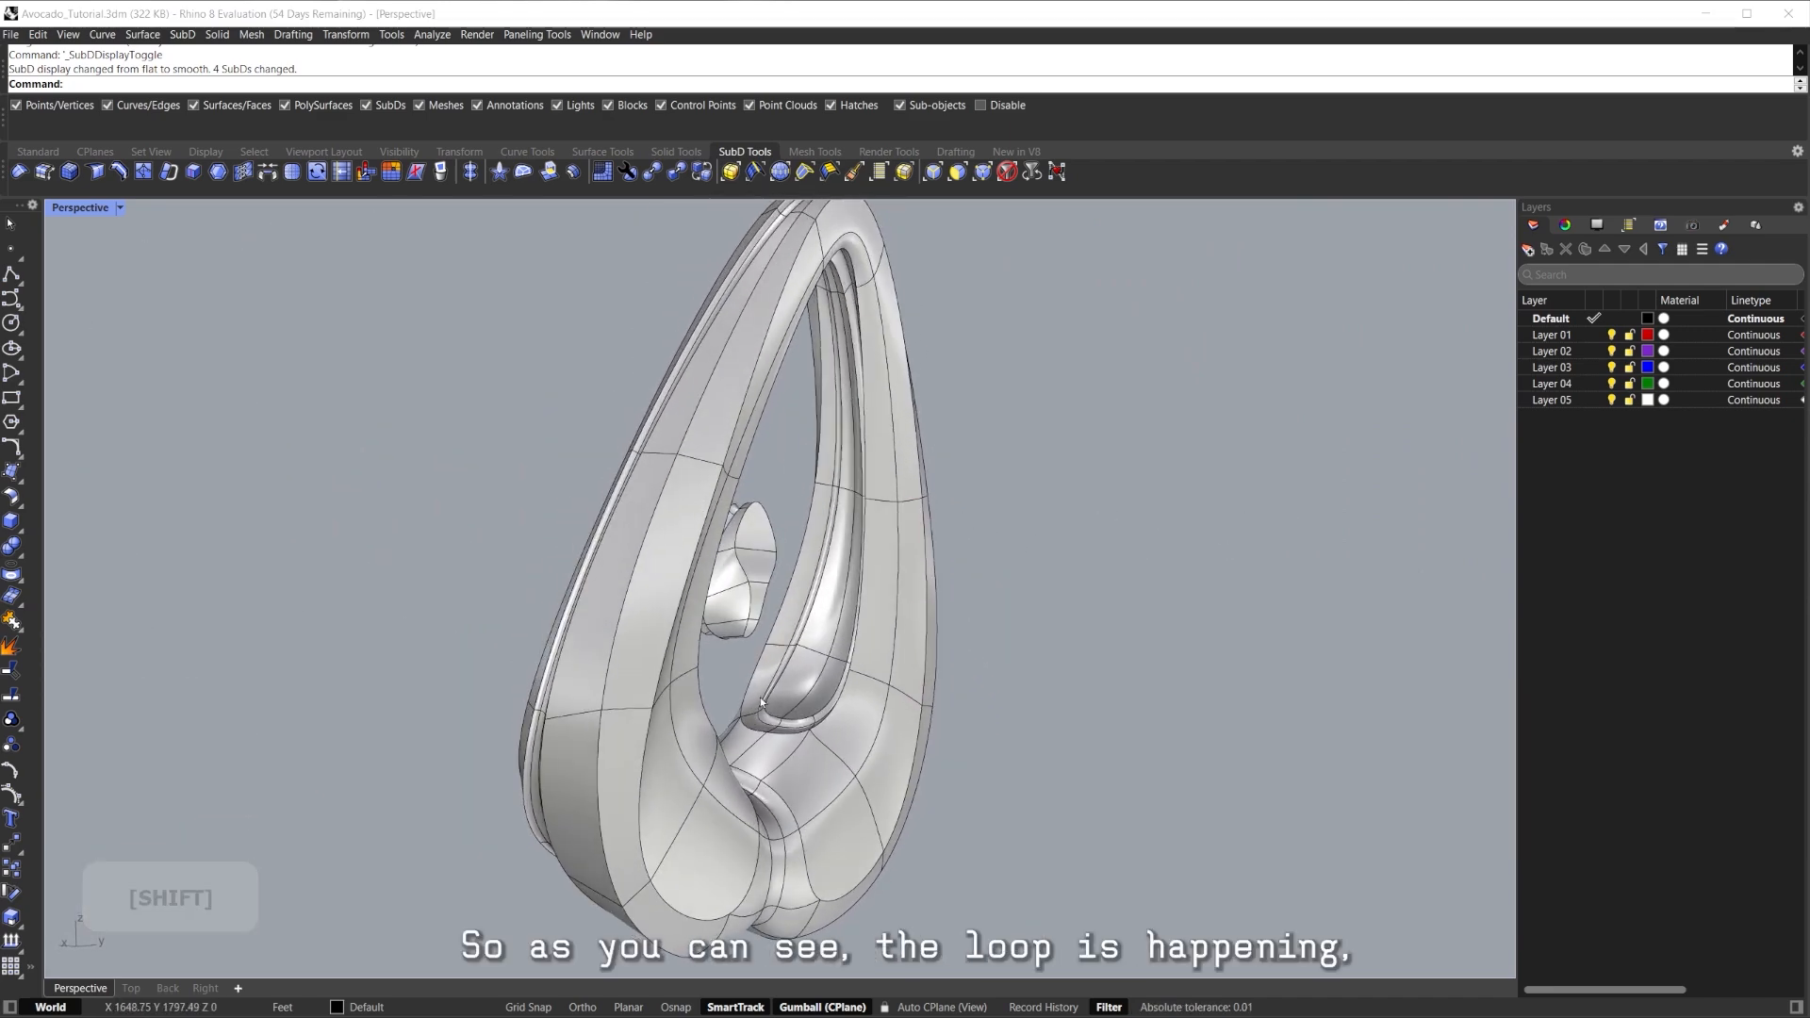
right_click_drag(844, 301, 691, 444)
scroll(1268, 541, "down", 4)
key("Tab")
key("Tab")
Hide the window-selected earlier avocado and zoom to frame the loop body.
left_click_drag(779, 305, 539, 563)
left_click_drag(445, 761, 435, 768, "ctrl+shift")
key("ctrl+h")
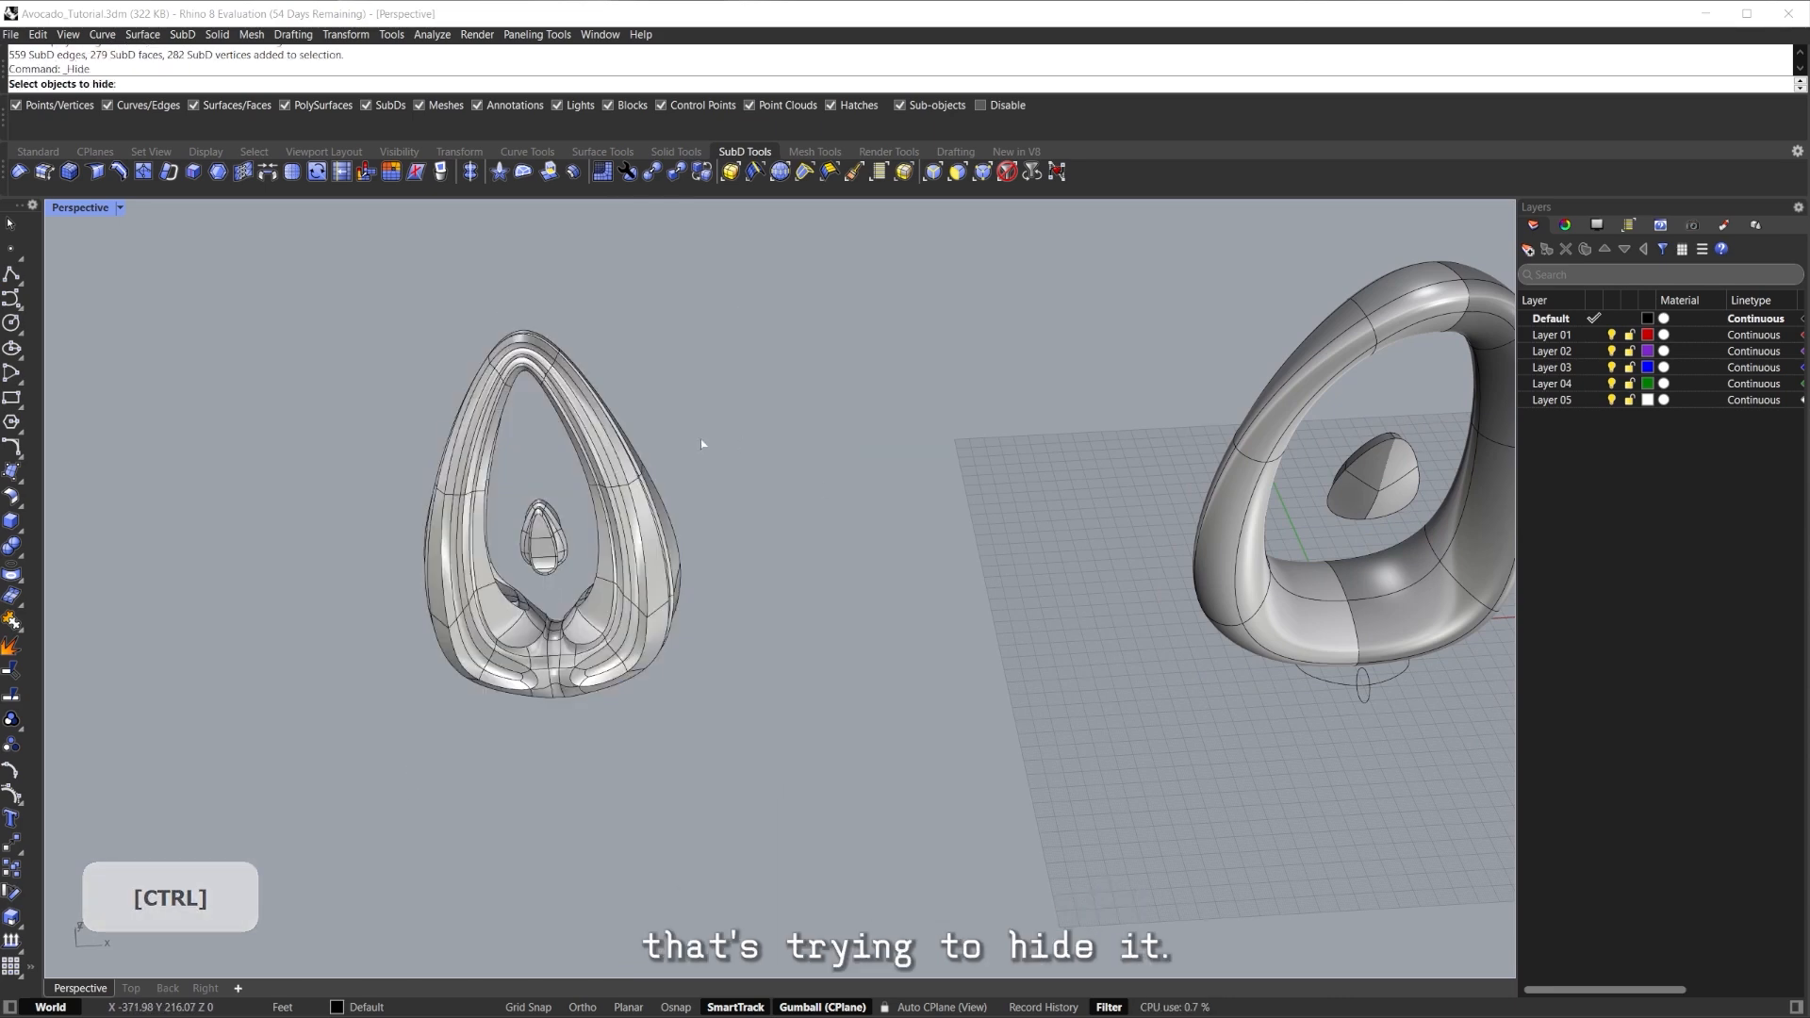
right_click_drag(1179, 493, 972, 500, "shift")
left_click(618, 566, "ctrl+shift")
key("ctrl+f")
left_click(1047, 500)
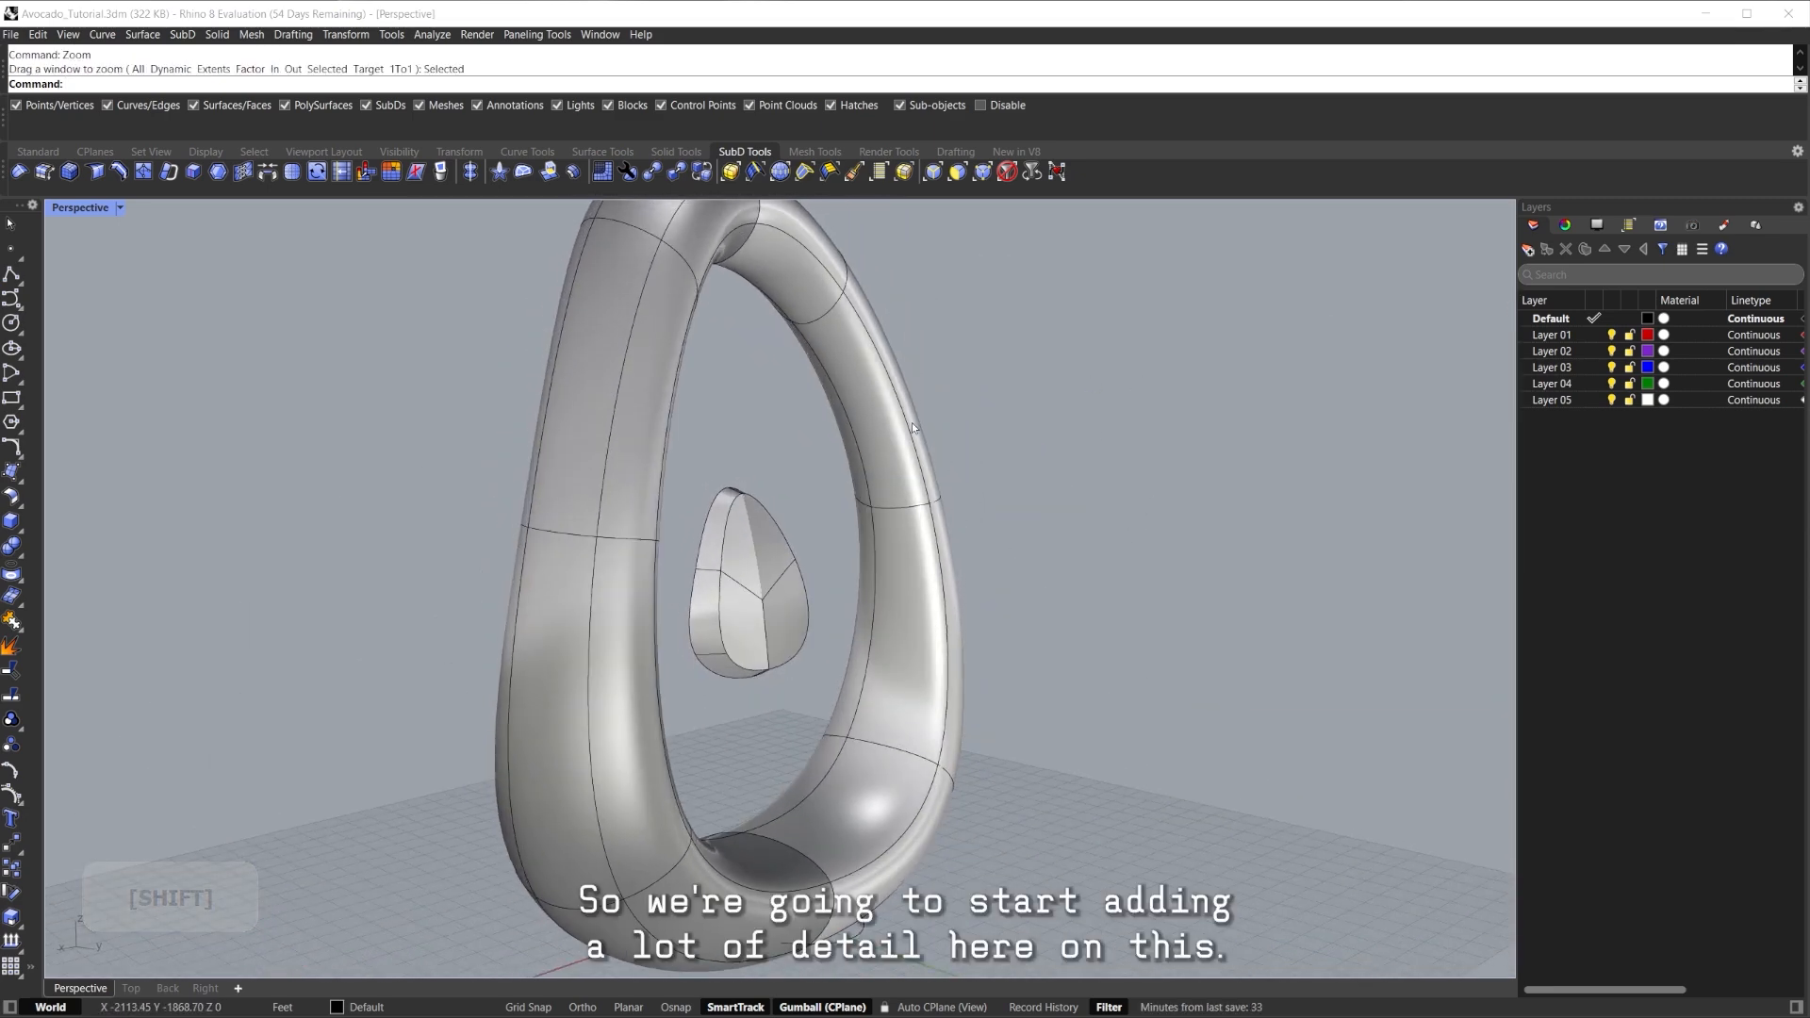
Insert two edge loops along the inner wall of the opening.
key("Tab")
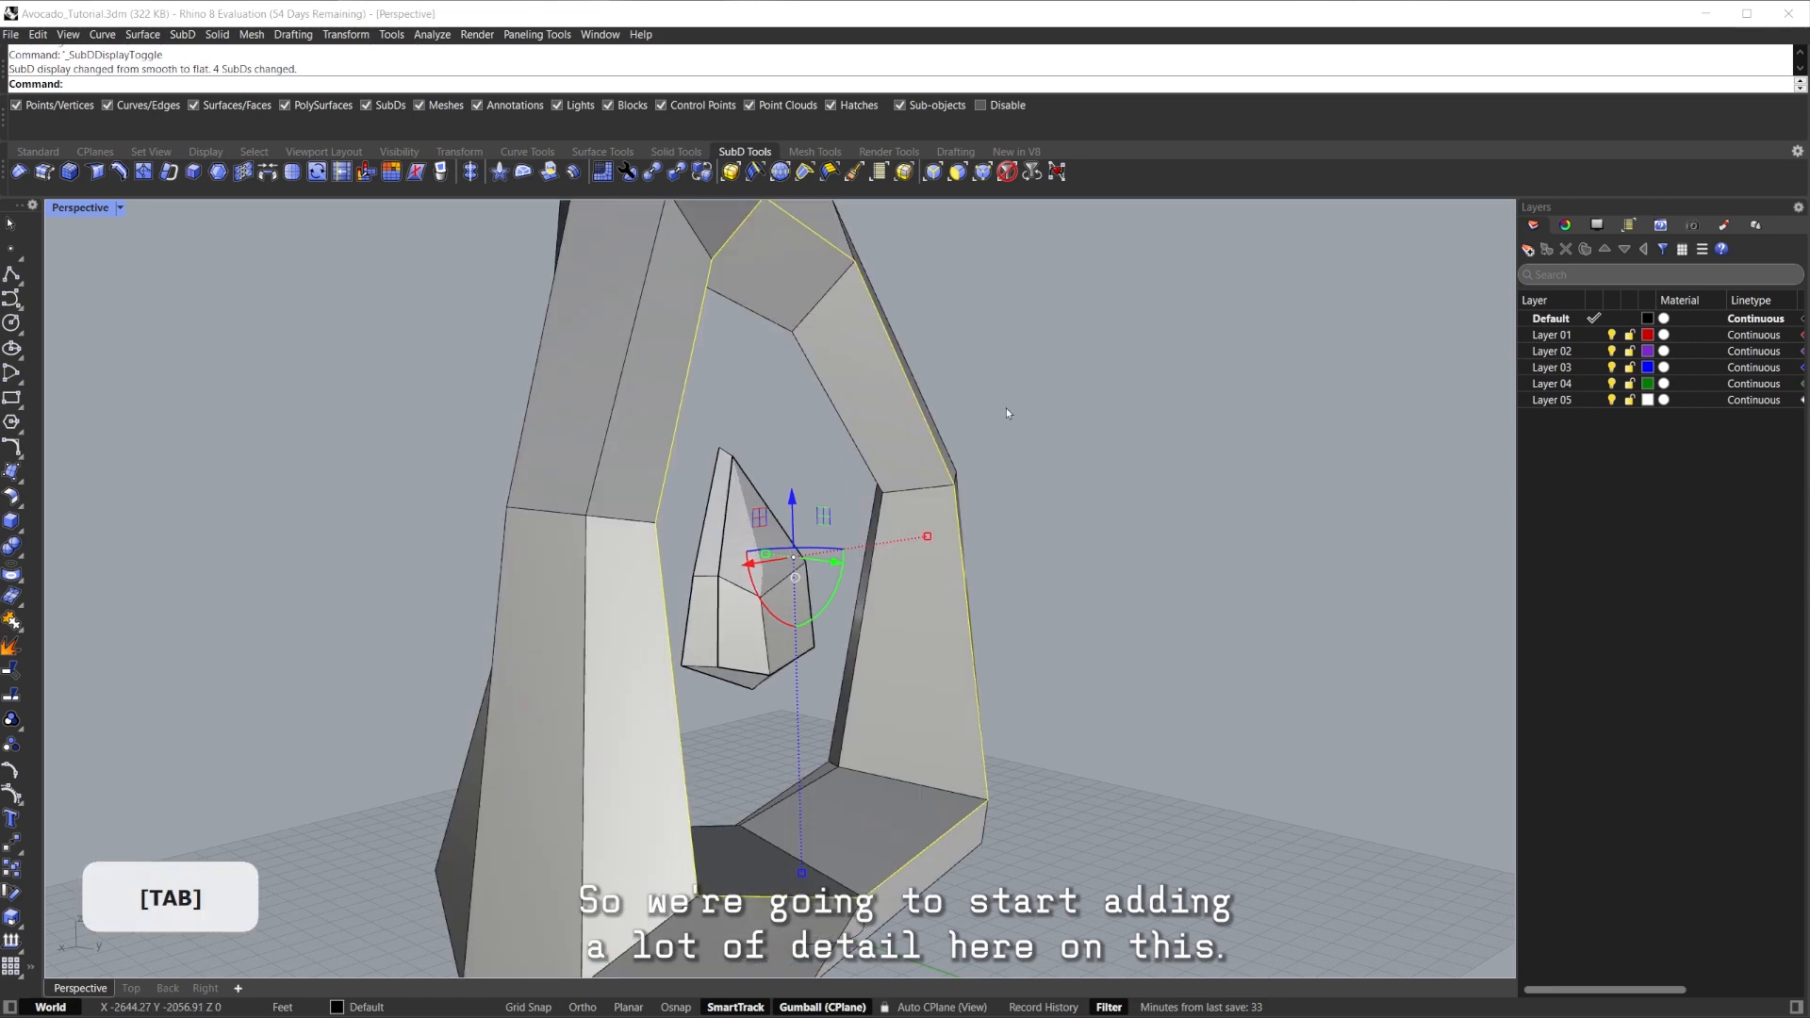
key("Tab")
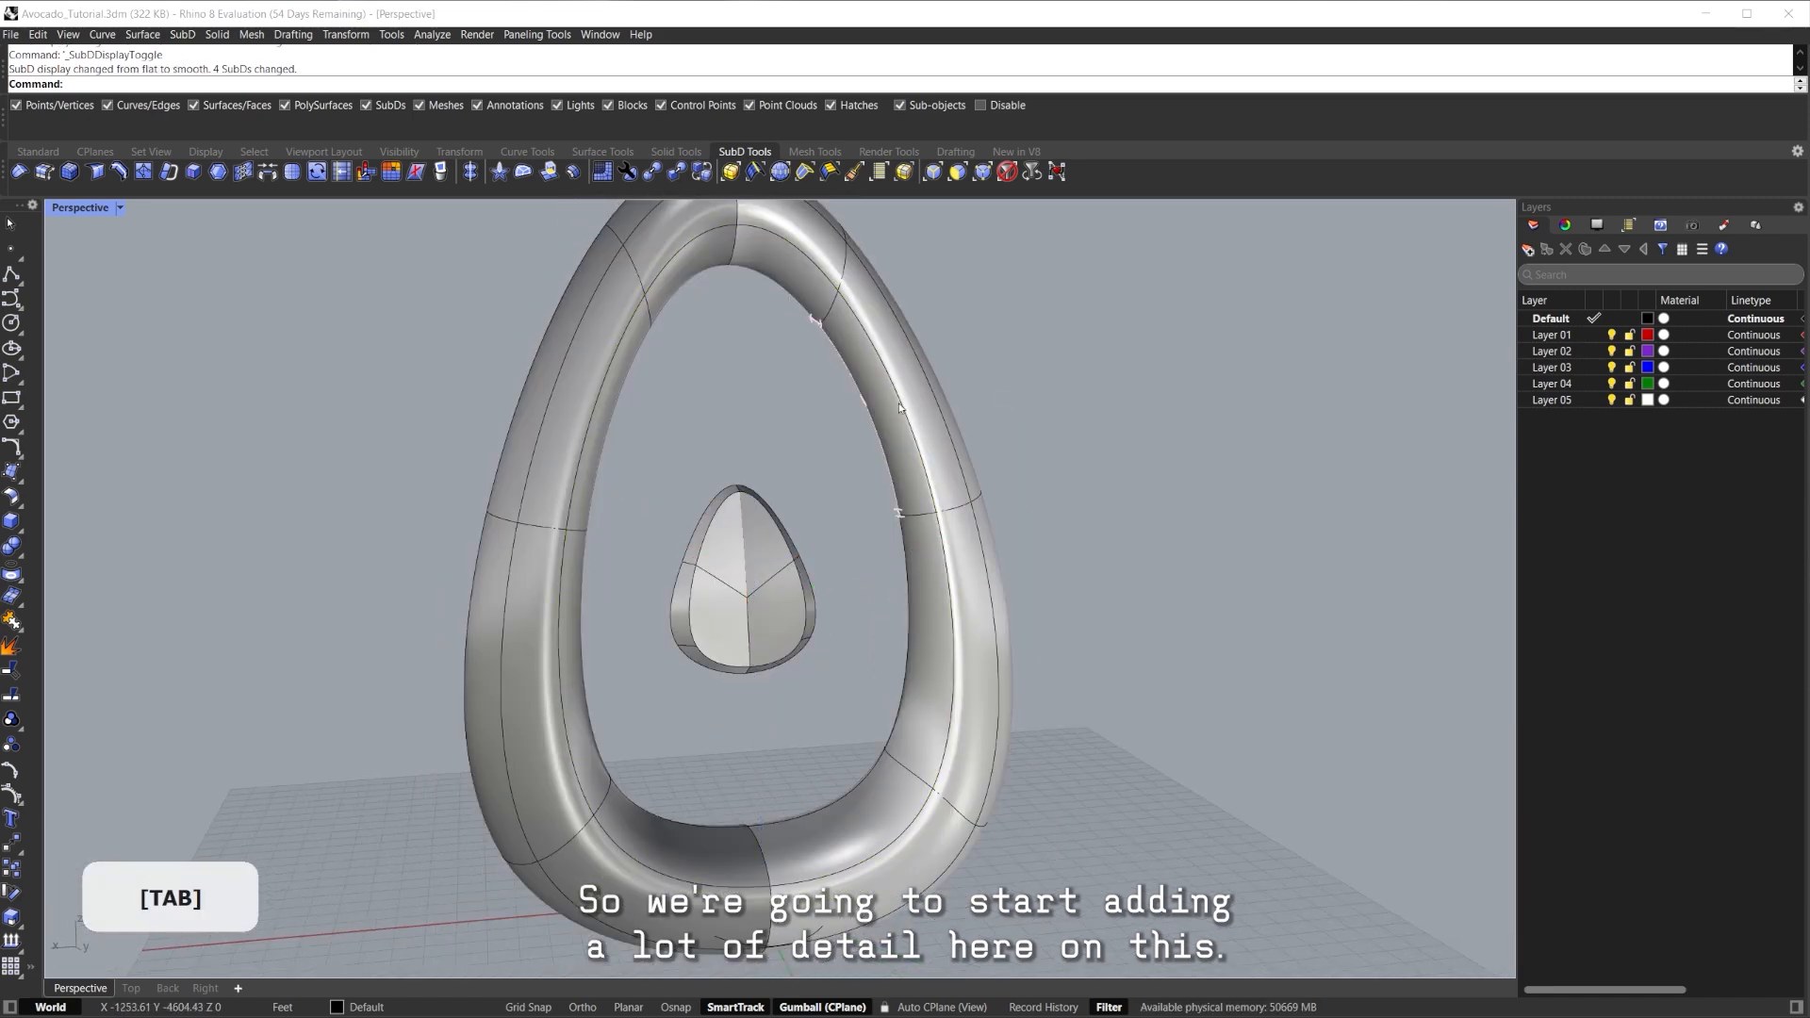
right_click_drag(909, 431, 940, 528)
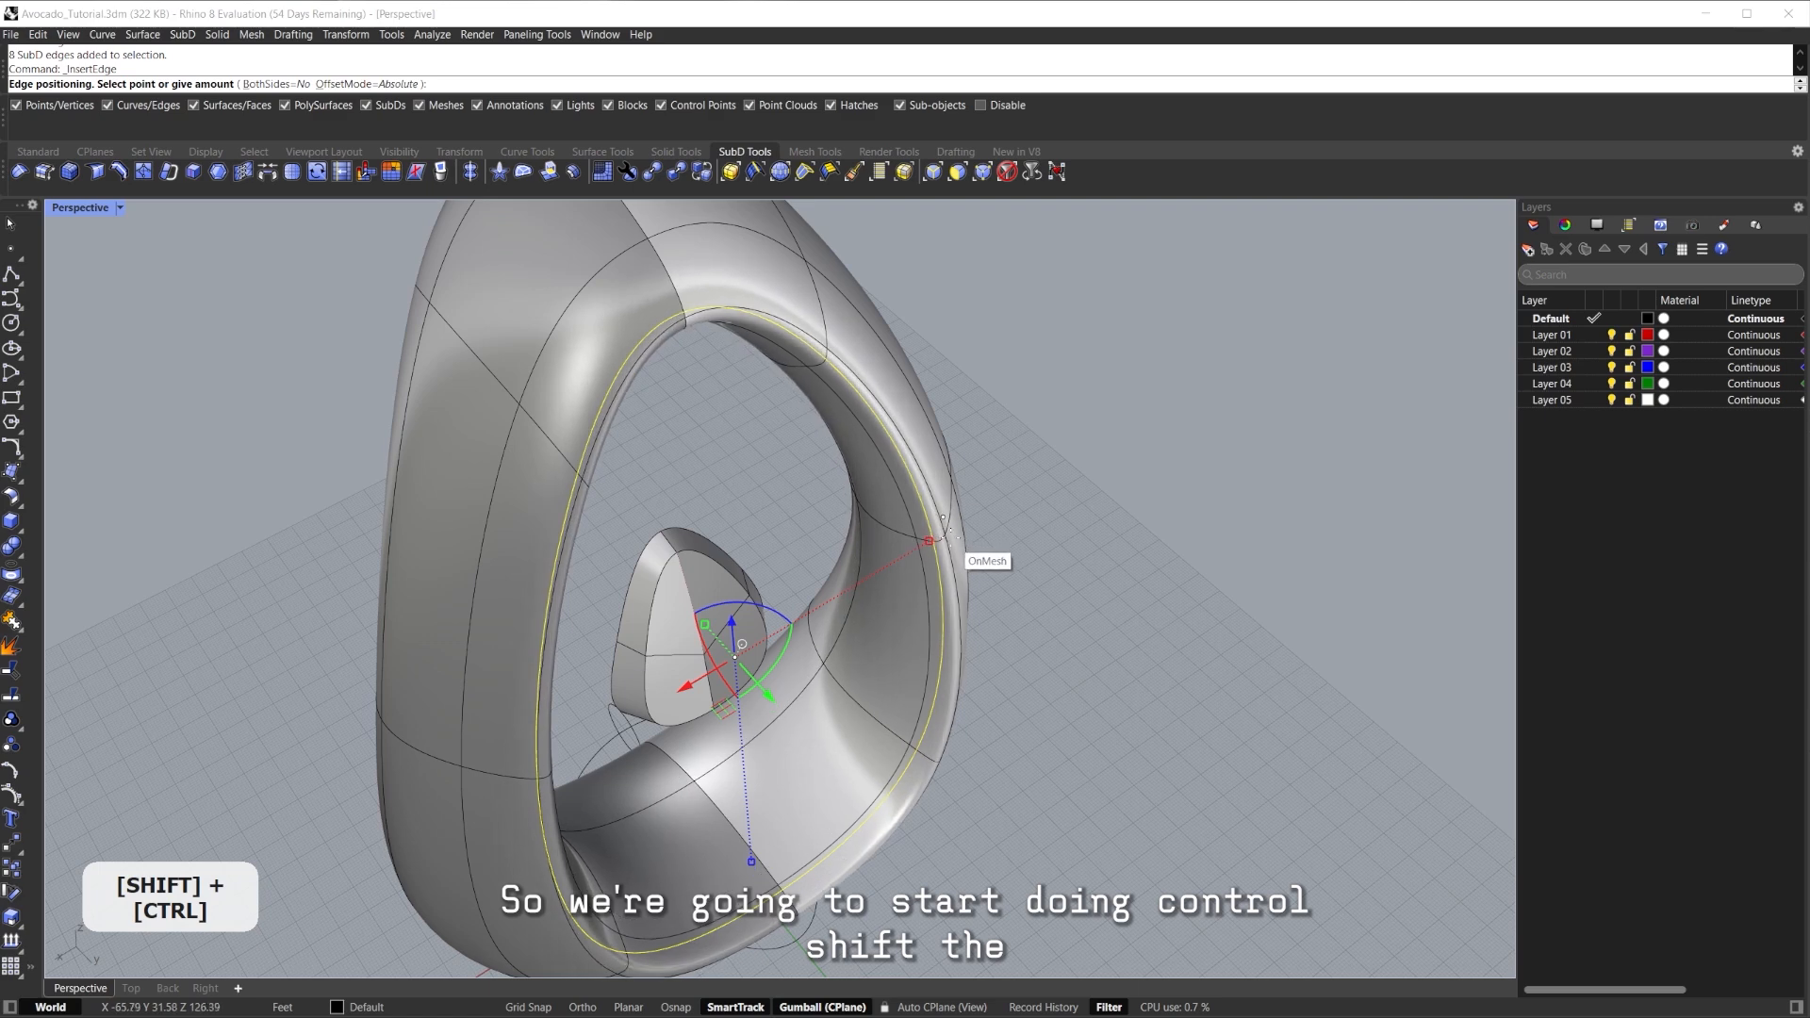
left_click(943, 535)
right_click_drag(944, 536, 1005, 472)
left_click(820, 446, "ctrl+shift")
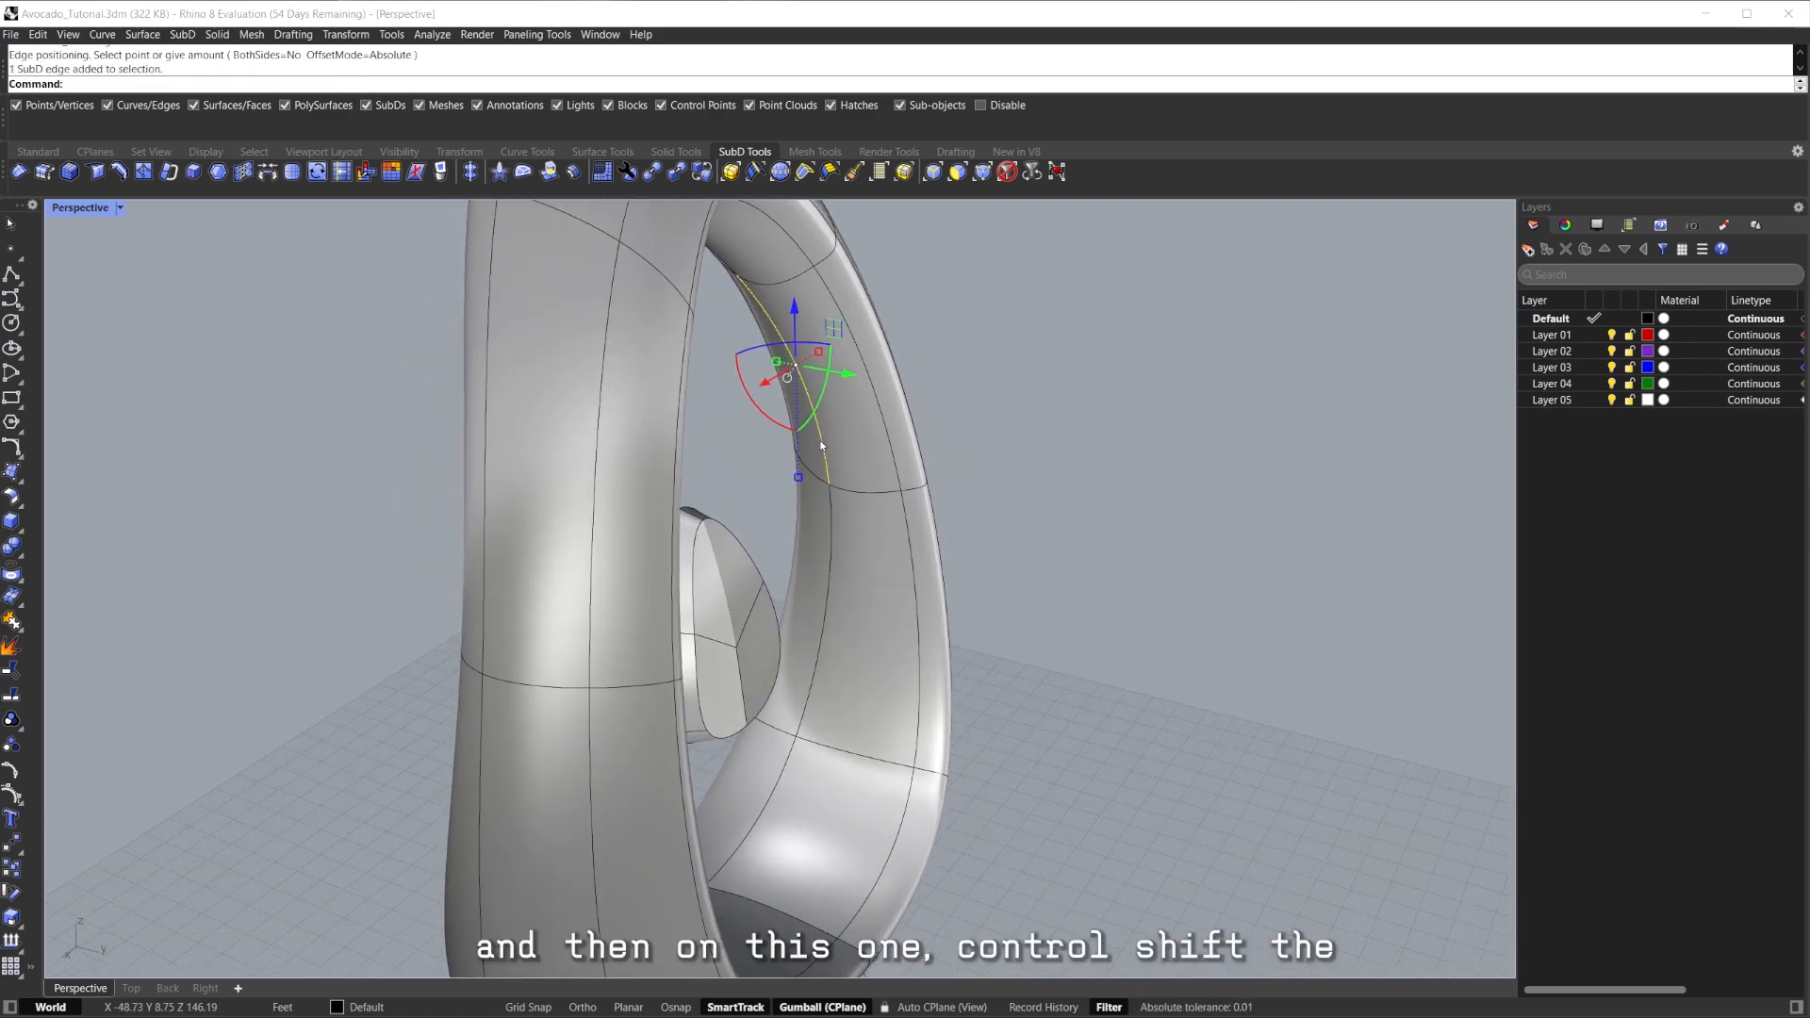
right_click(834, 459)
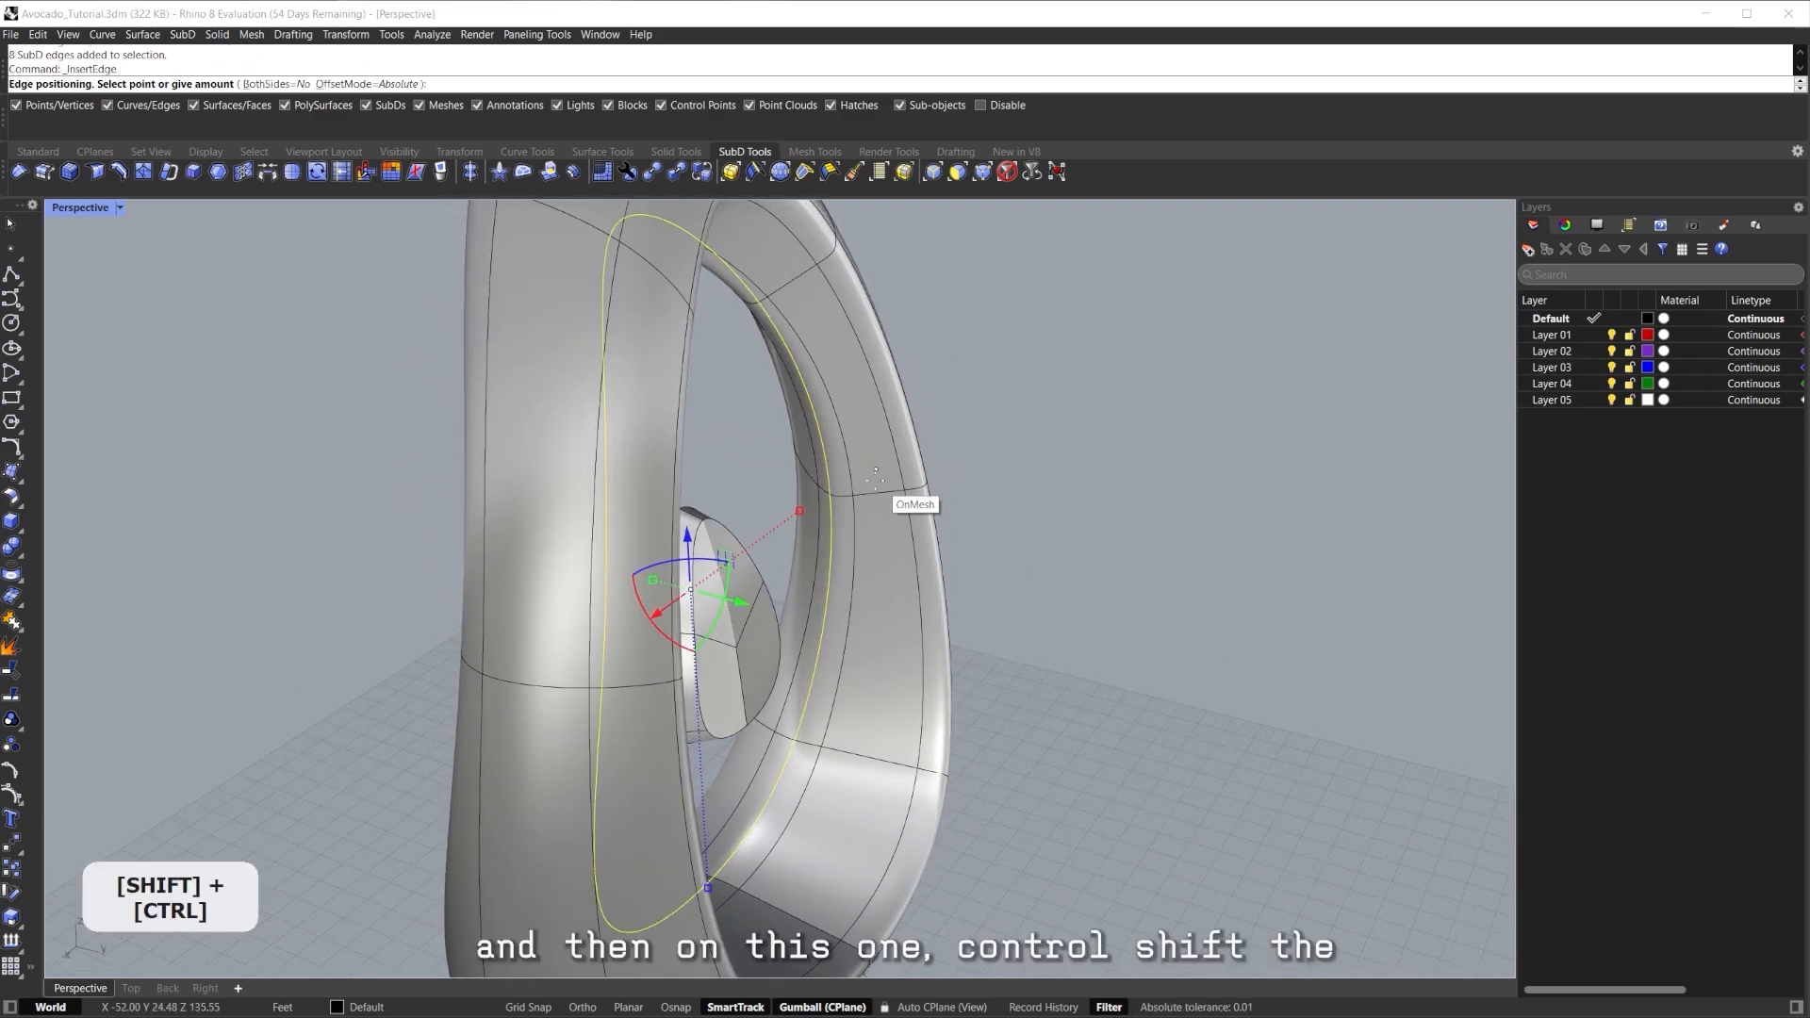
left_click(865, 476)
mouse_move(865, 477)
right_mouse_down()
mouse_move(764, 371)
mouse_move(863, 442)
right_mouse_up()
right_click_drag(884, 563, 648, 453)
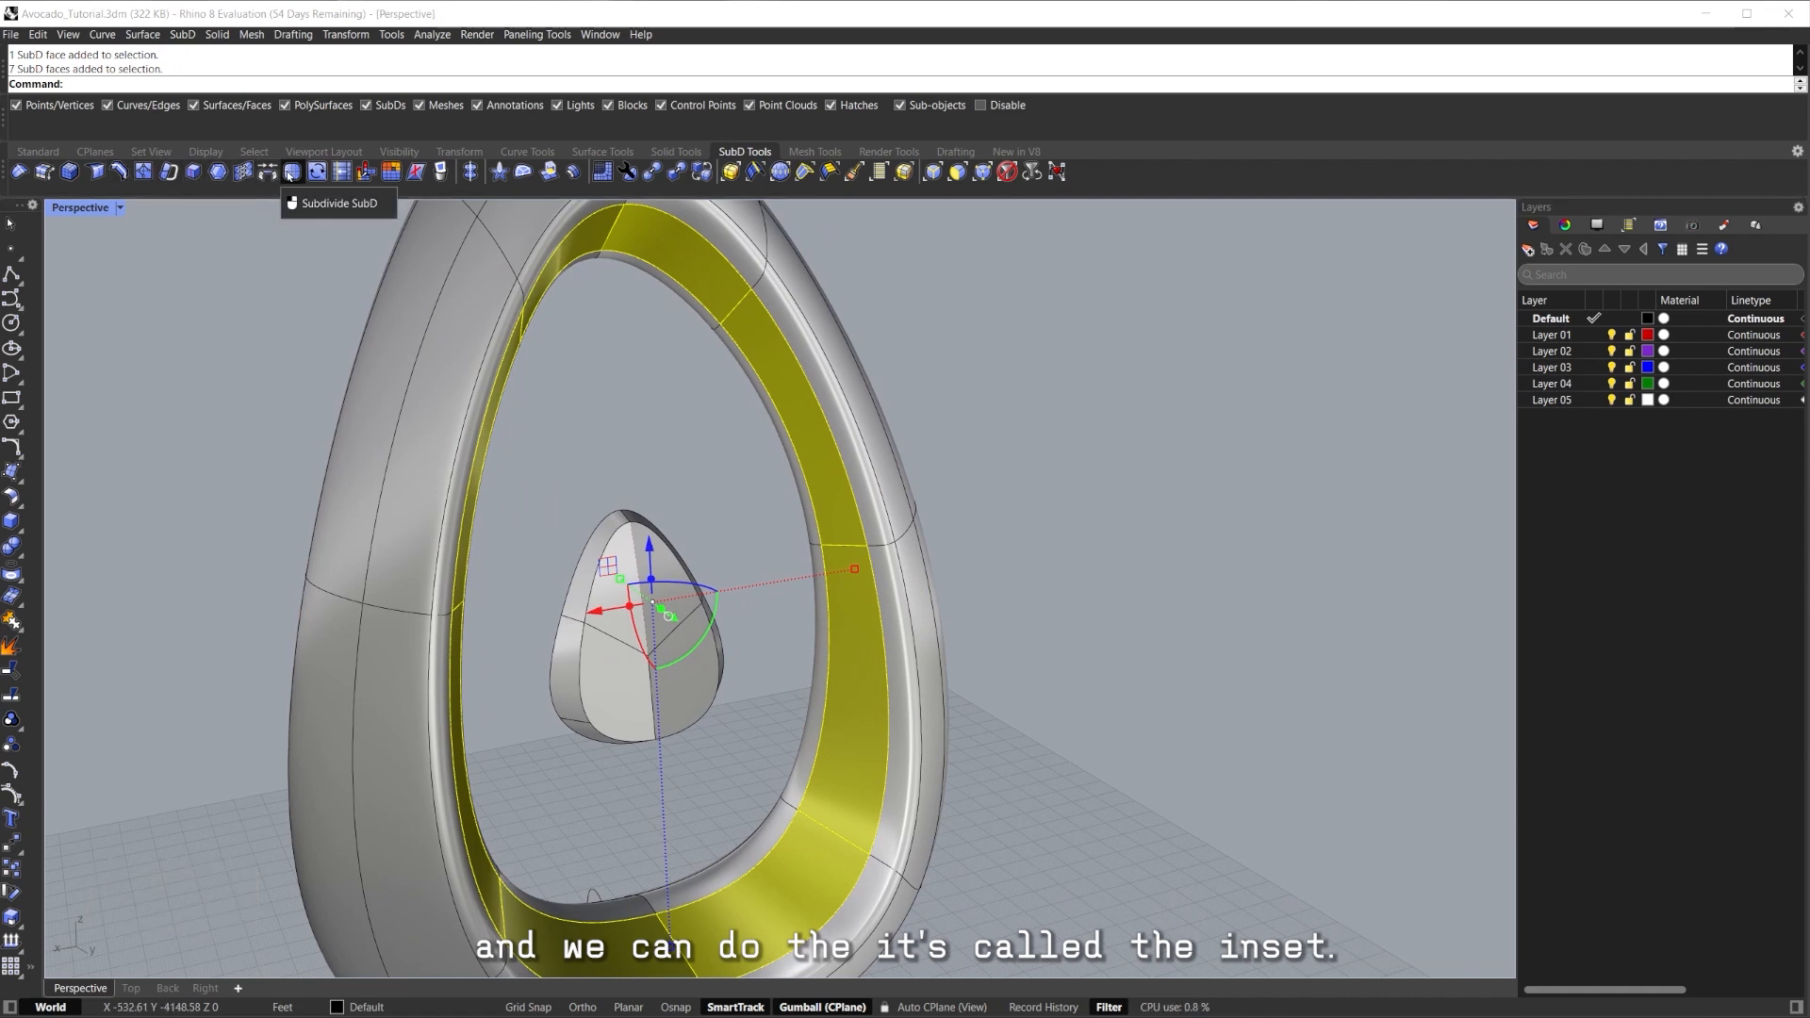
Inset the selected inner faces by 0.5 with Mode set to Group.
left_click(220, 176)
scroll(860, 566, "up", 8)
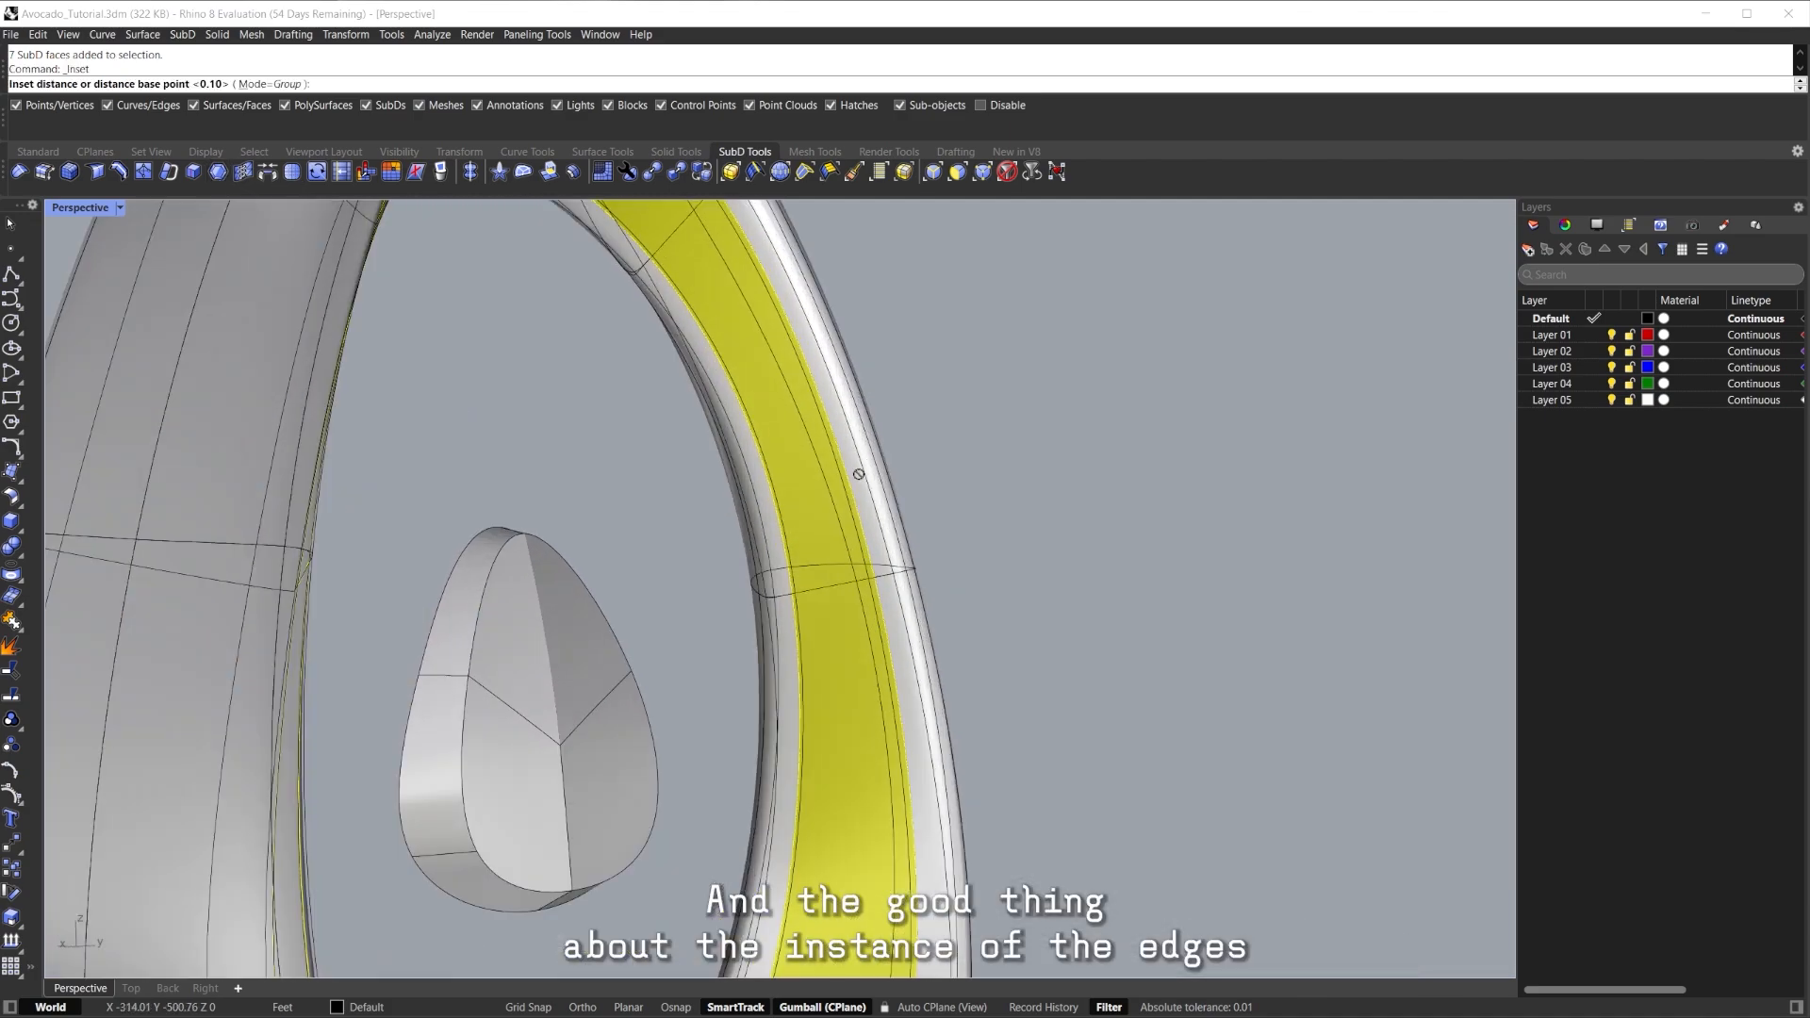
right_click_drag(860, 566, 888, 481)
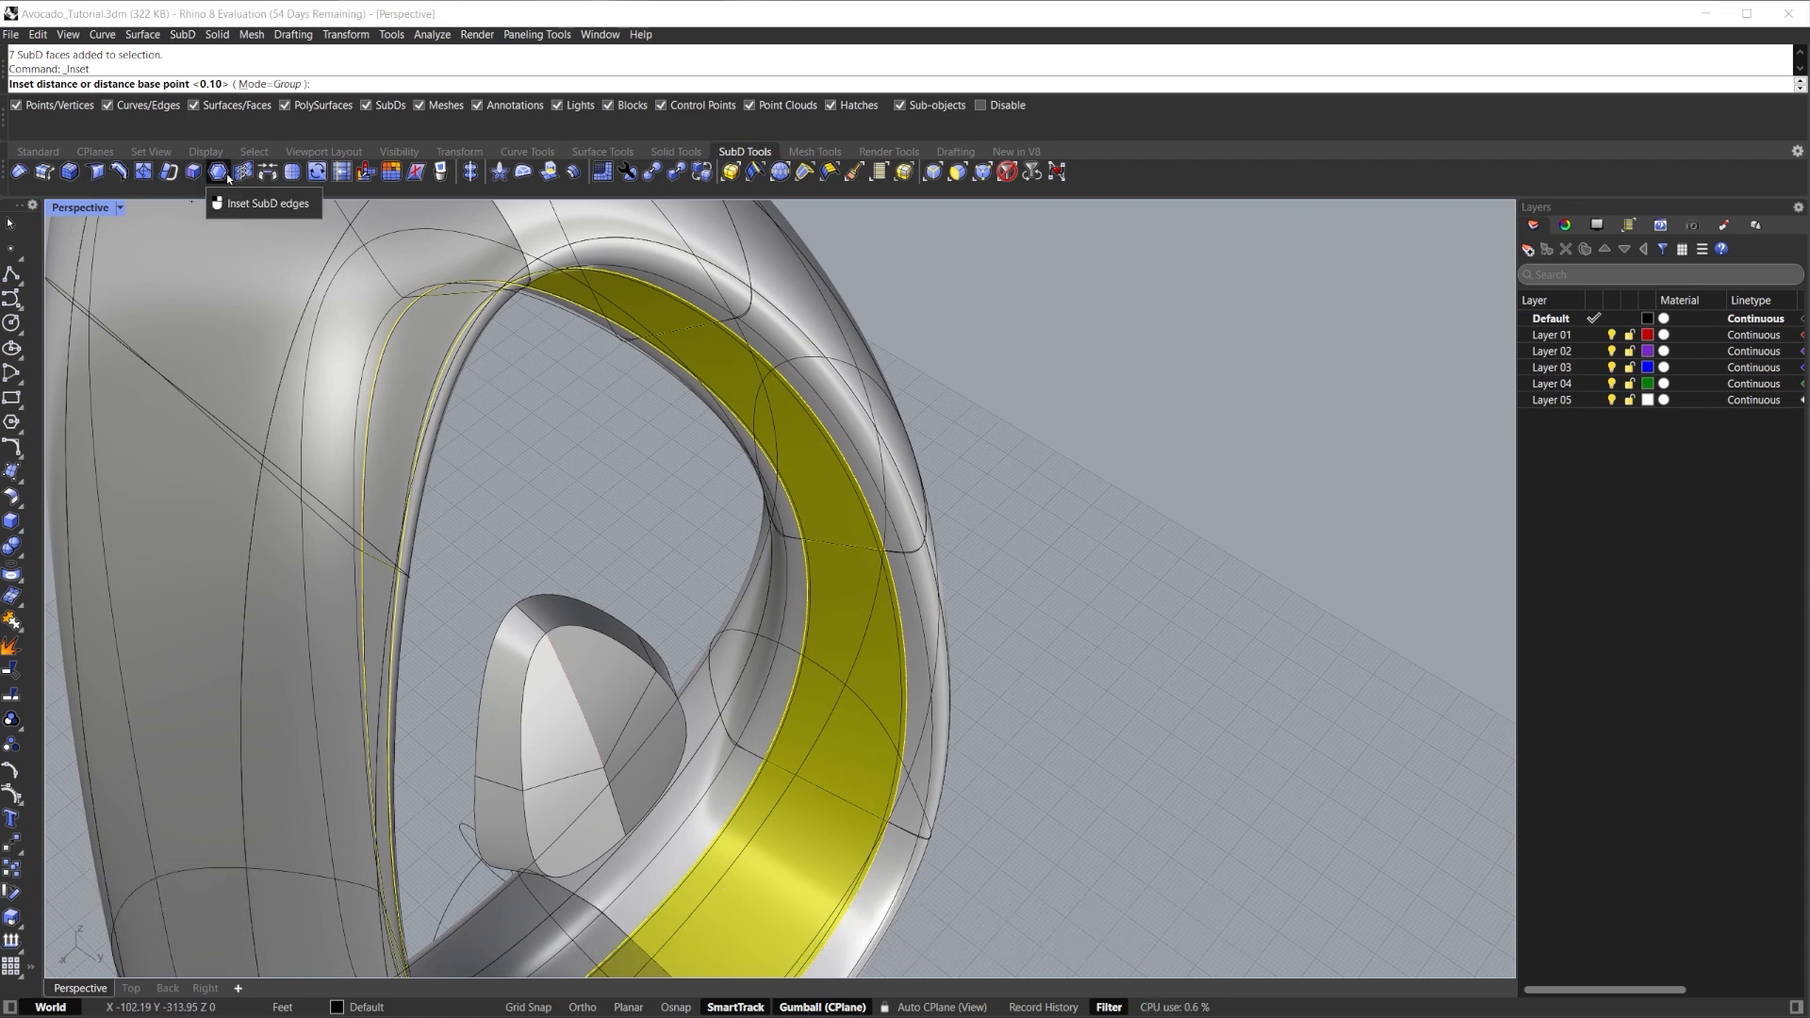
left_click(267, 84)
left_click(268, 83)
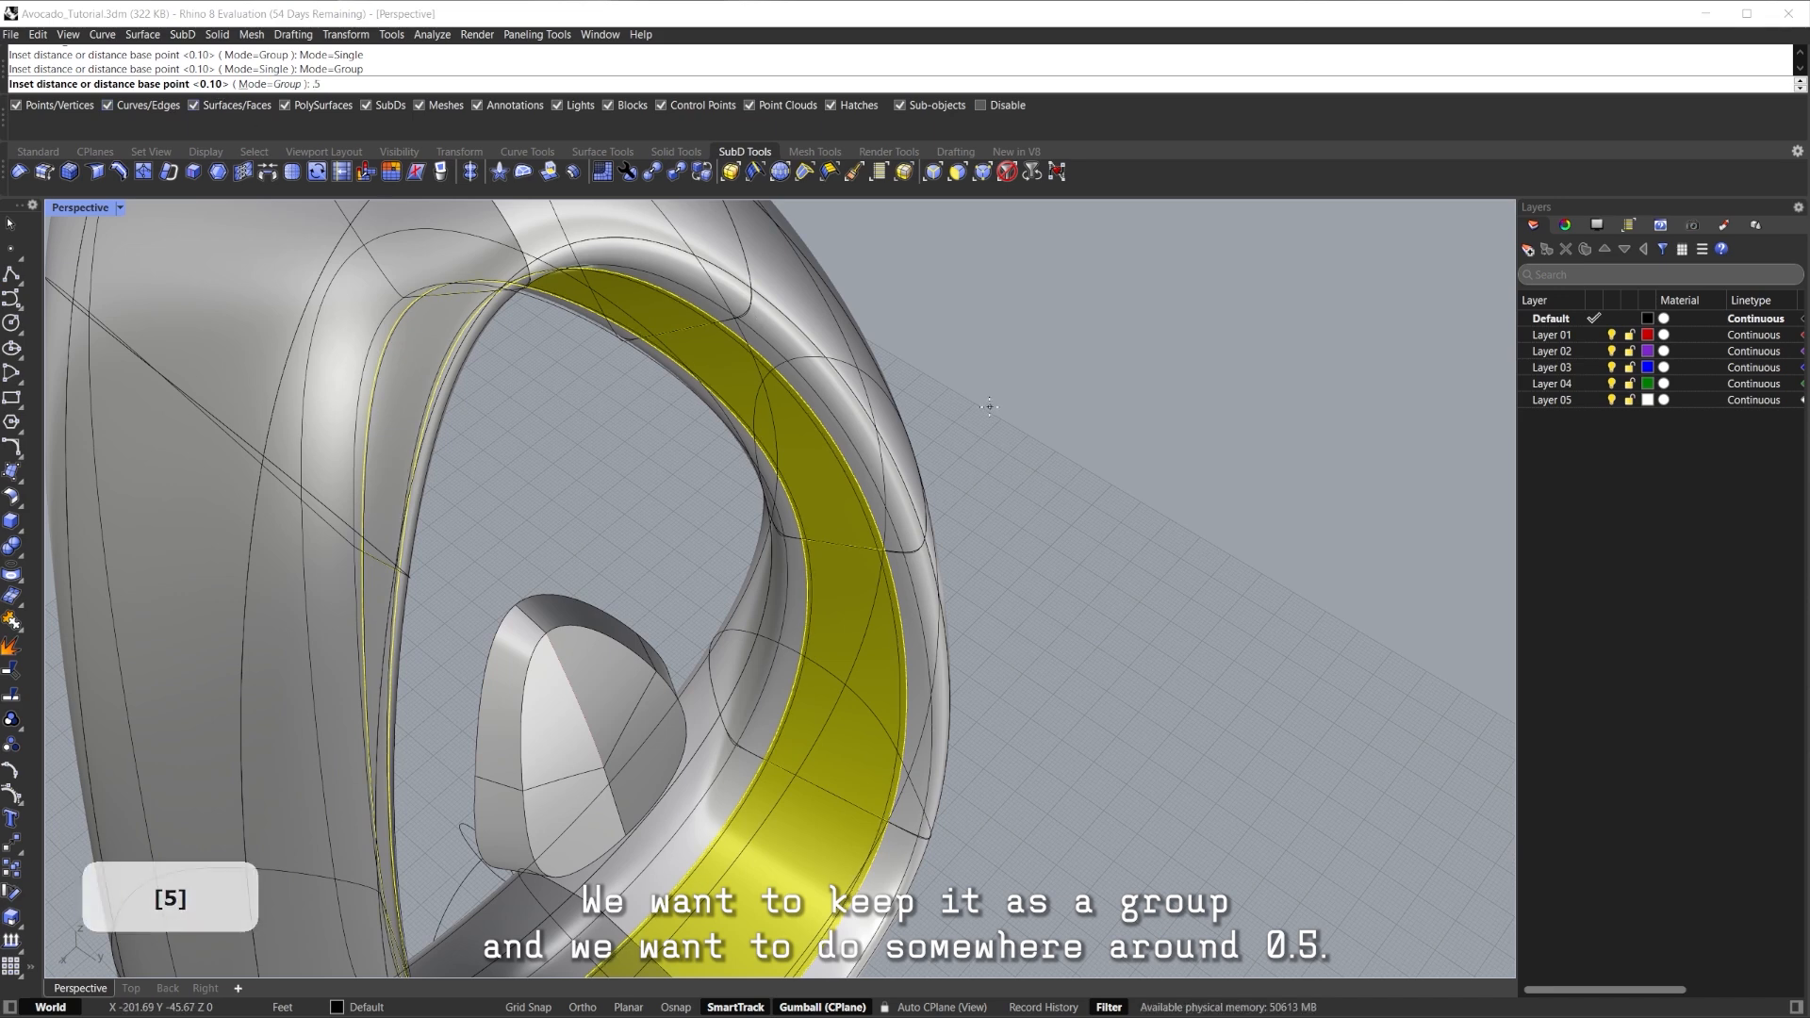
key("Return")
Inspect the new inset band from several sides, framing individual inner faces.
right_click_drag(989, 406, 396, 437)
right_click_drag(830, 426, 1188, 575)
left_click(1309, 579)
right_click_drag(1309, 579, 1320, 424, "shift")
left_click(888, 841)
right_click_drag(888, 841, 710, 671)
key("Escape")
left_click(756, 745)
middle_click(756, 745)
right_click_drag(756, 745, 812, 773)
key("Escape")
scroll(788, 716, "down", 12)
right_click_drag(787, 679, 1019, 705, "shift")
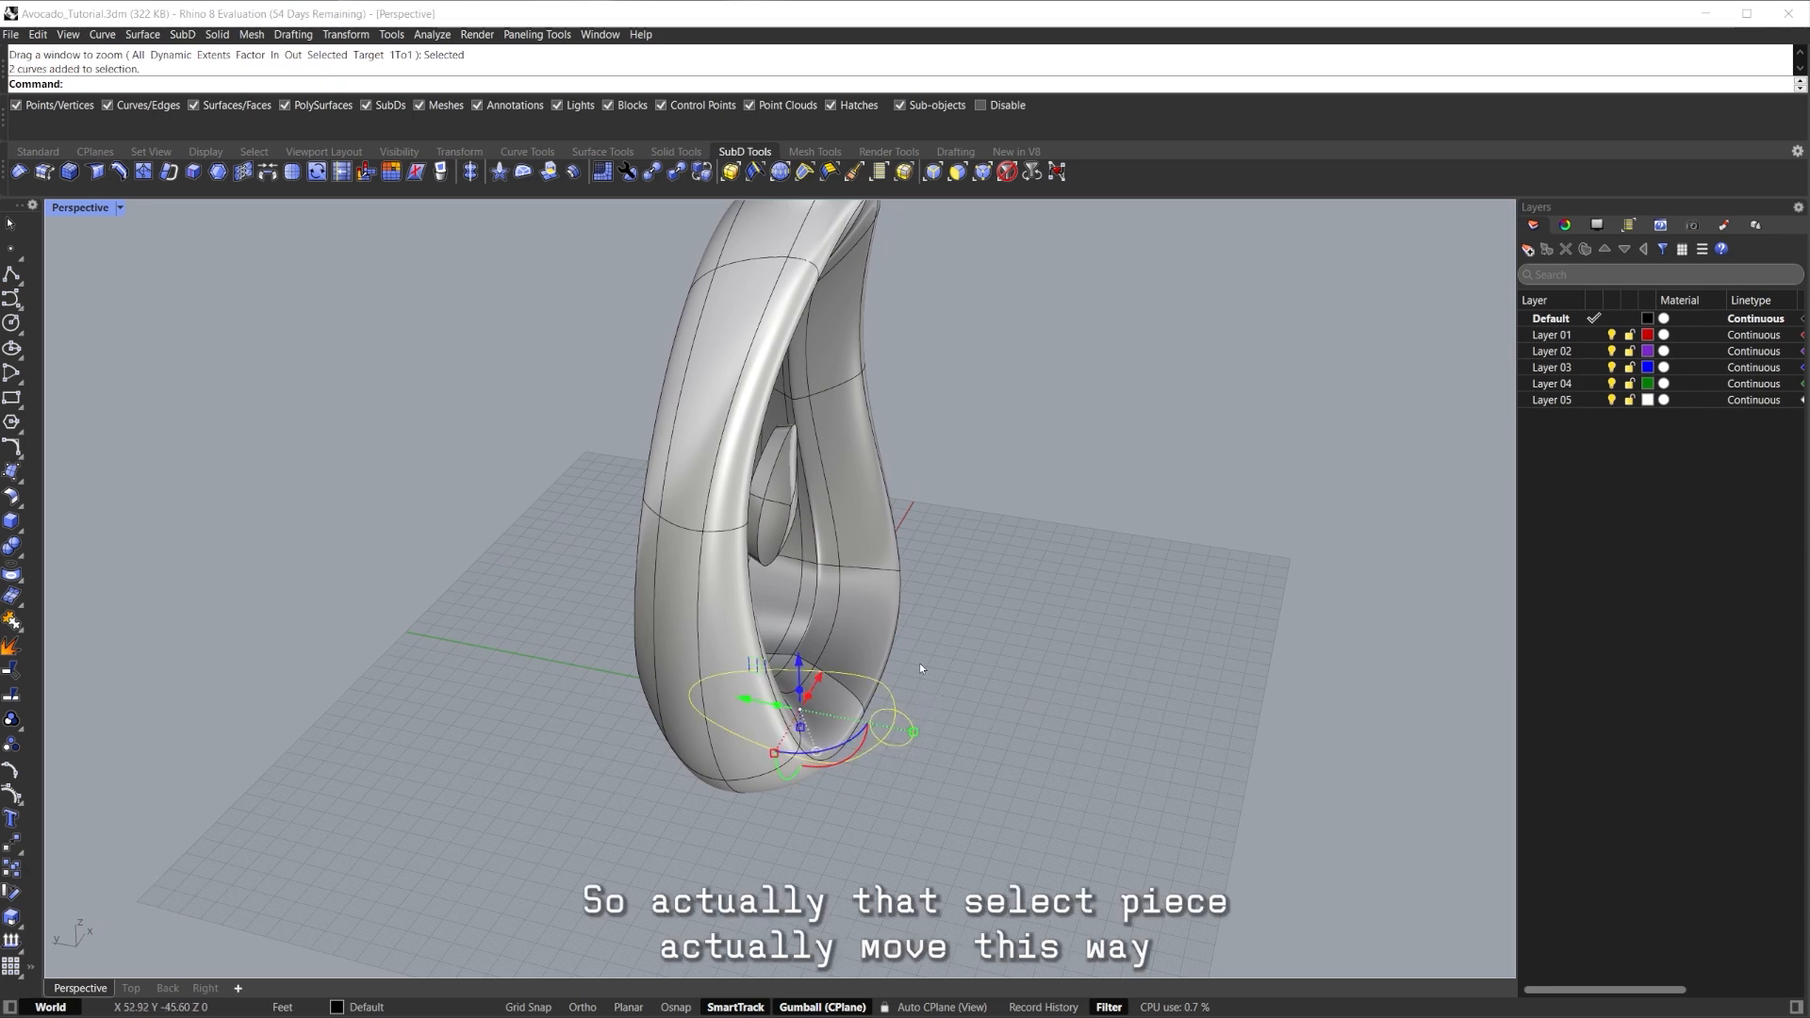
Move the two selected guide curves onto Layer 01.
scroll(921, 668, "down", 5)
right_click_drag(848, 693, 773, 645, "shift")
right_click_drag(660, 604, 736, 658)
scroll(735, 658, "down", 5)
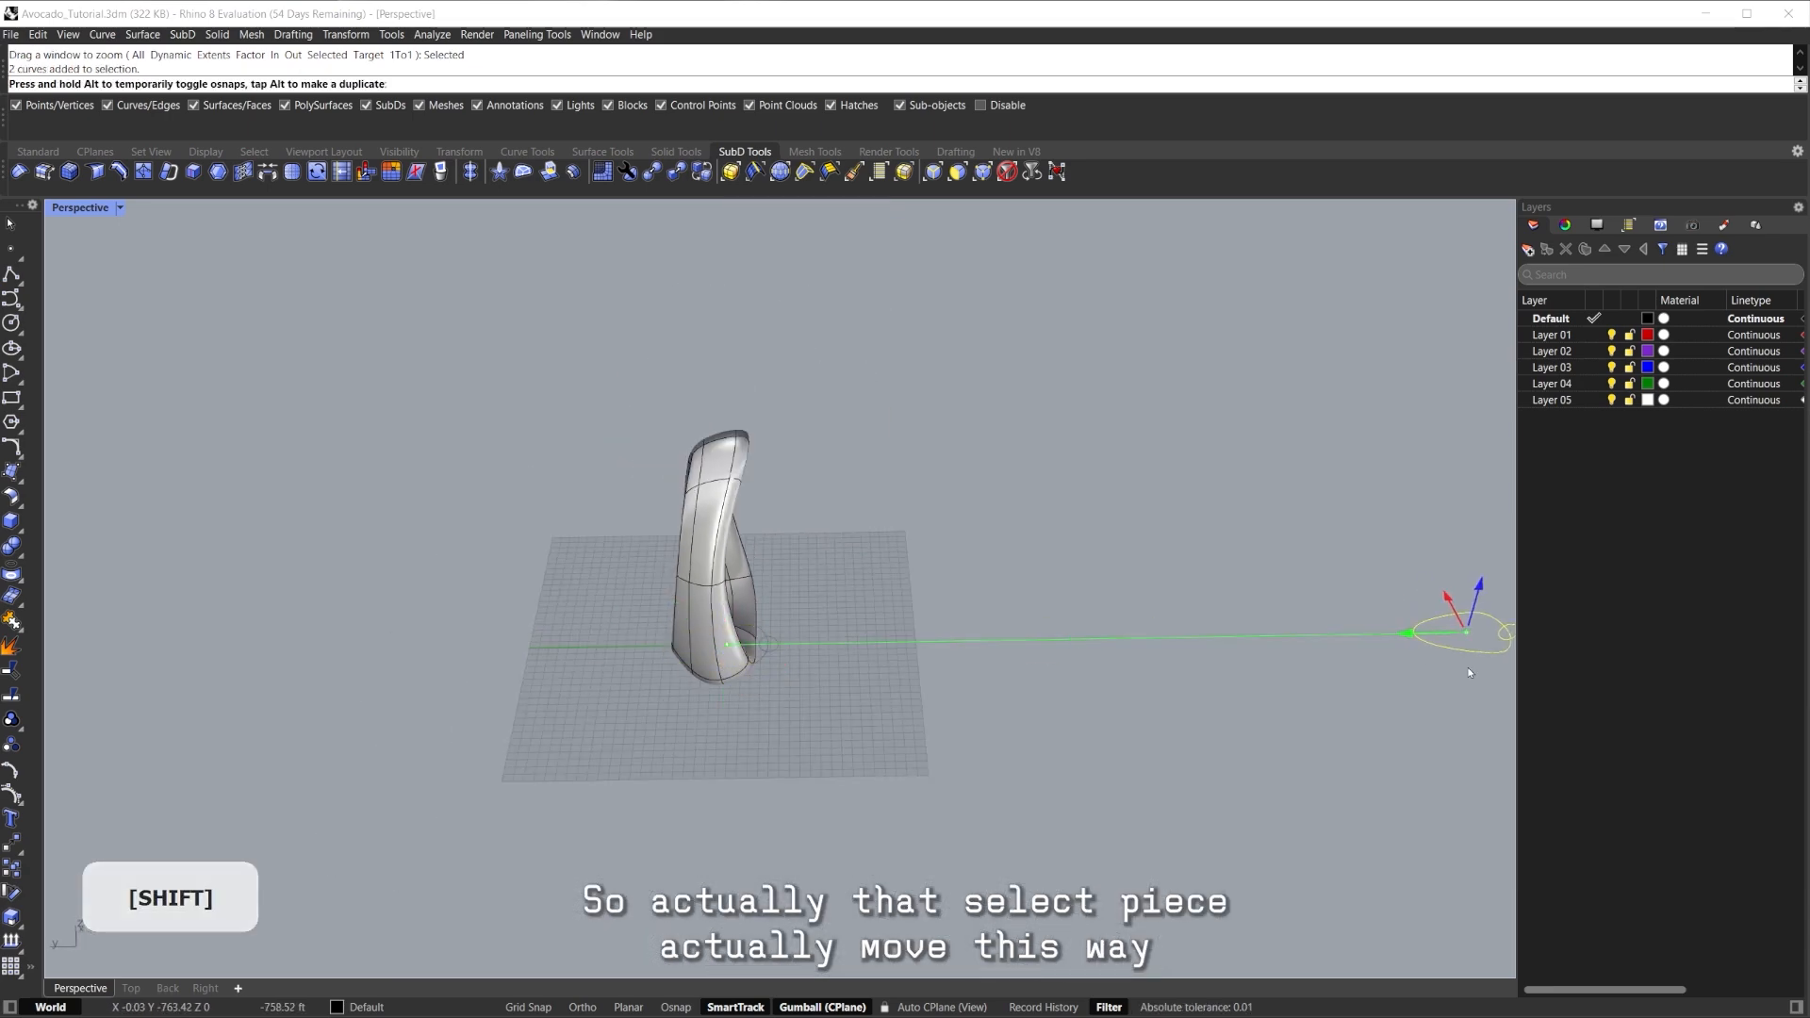
right_click_drag(1101, 680, 1169, 642)
right_click_drag(1057, 557, 855, 595)
scroll(855, 595, "down", 5)
right_click_drag(855, 595, 943, 628, "shift")
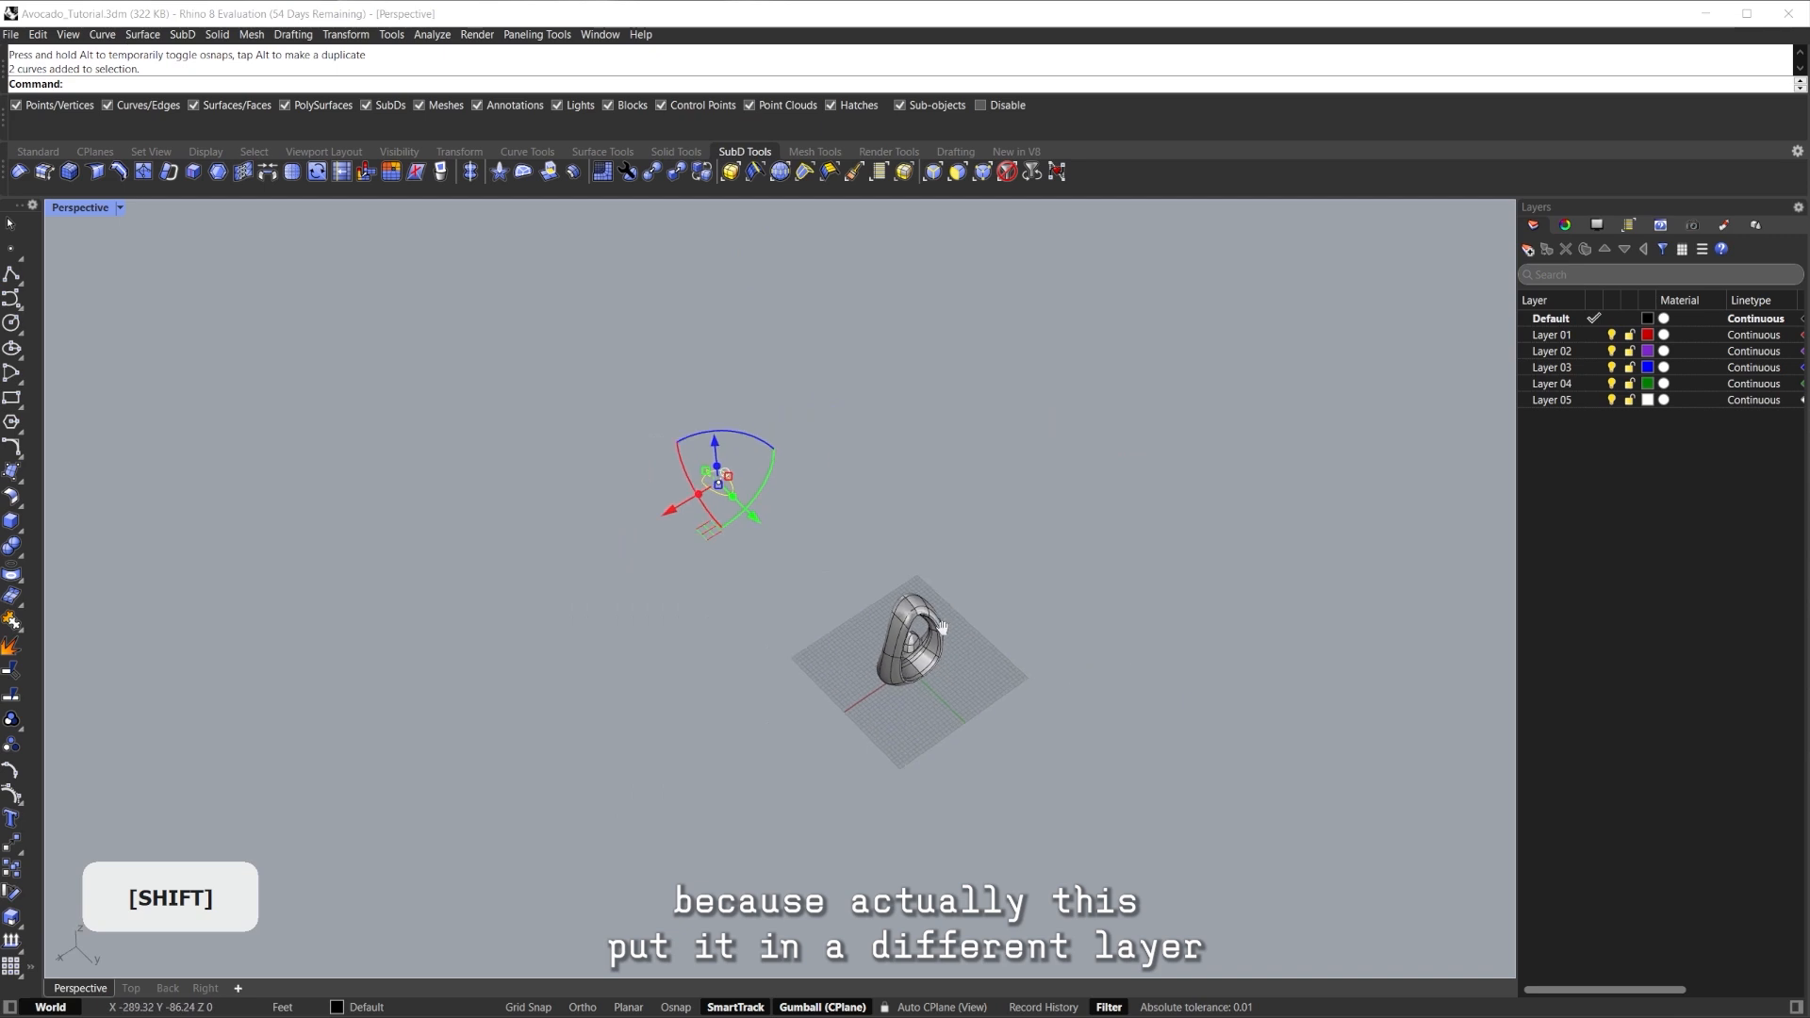
right_click(1551, 337)
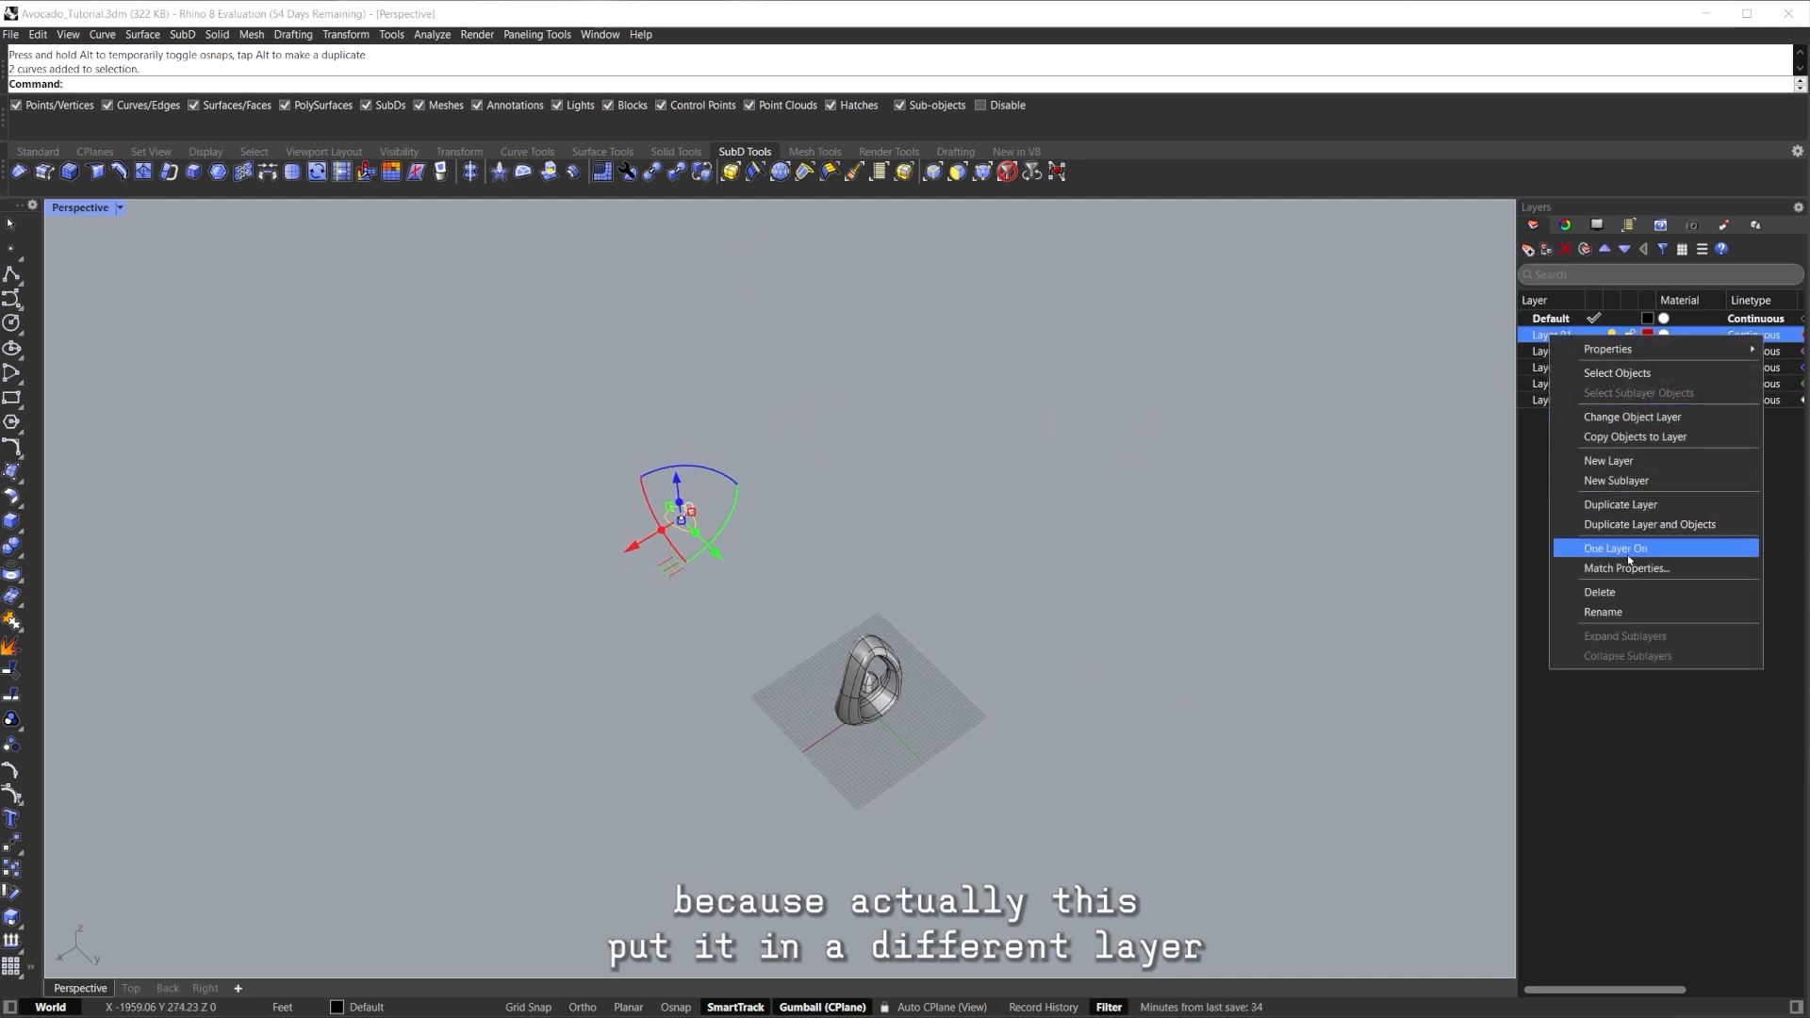
left_click(1641, 418)
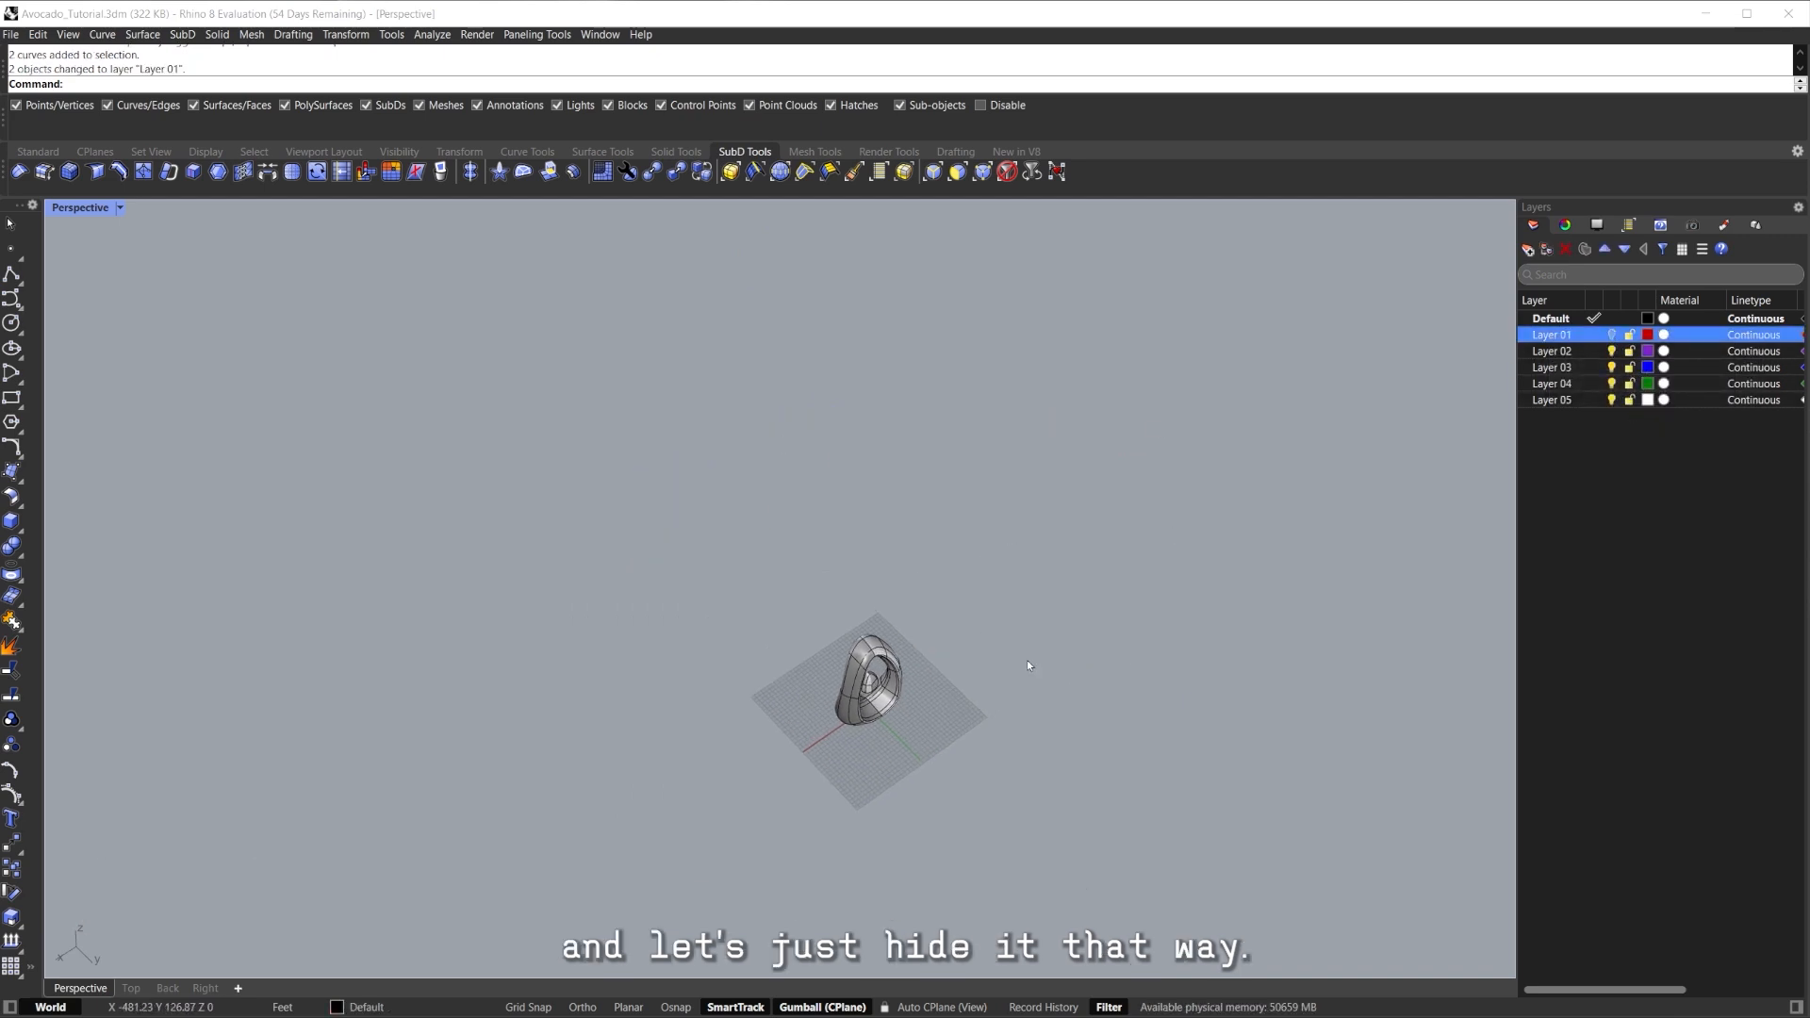
Zoom to the SubD model and one of its vertices with ZS, then orbit to the front.
left_click_drag(935, 582, 823, 752)
type("zs")
key("Return")
right_click_drag(823, 752, 815, 504)
key("Escape")
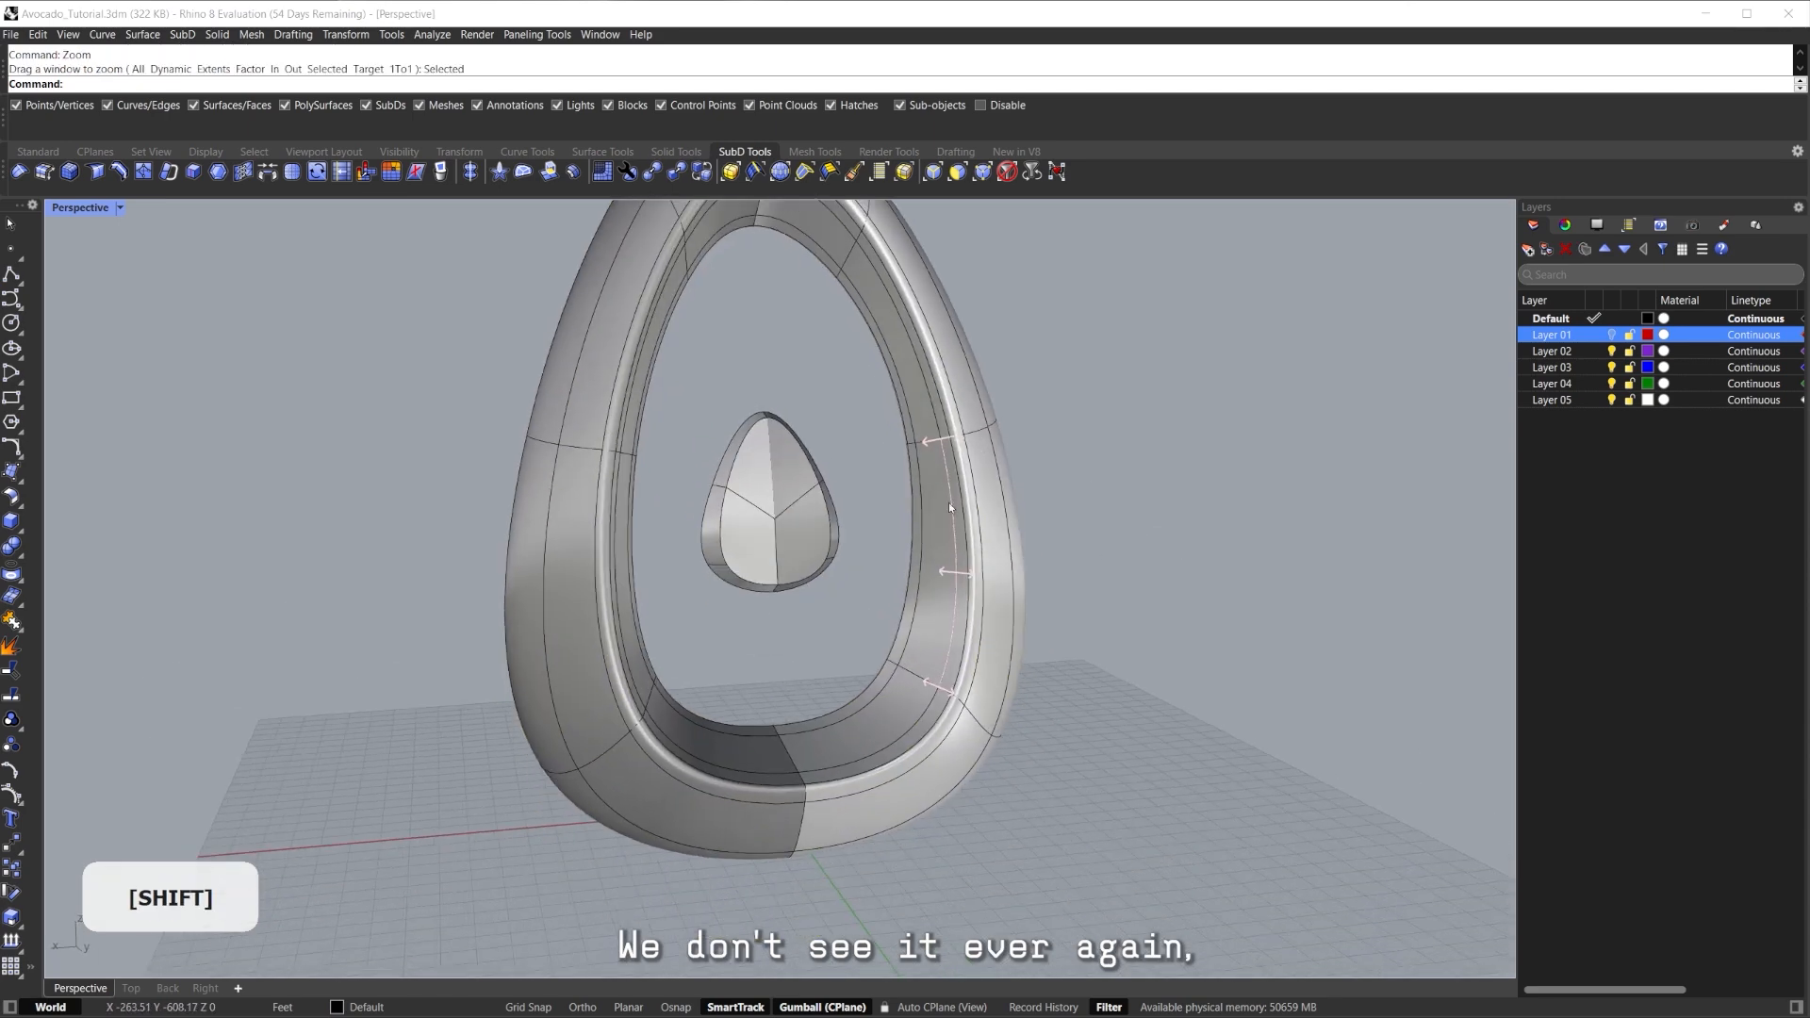
left_click(777, 519, "ctrl+shift")
type("zs")
key("Return")
key("Escape")
scroll(818, 533, "down", 15)
right_click_drag(819, 545, 801, 640)
scroll(1009, 651, "up", 6)
mouse_move(1000, 660)
right_mouse_down()
mouse_move(1058, 620)
mouse_move(1006, 533)
mouse_move(933, 546)
right_mouse_up()
Preview the avocado in Rendered display, then return to Shaded and inspect the inner faces.
key("ctrl+alt+r")
scroll(933, 546, "down", 7)
mouse_move(835, 573)
right_mouse_down("shift")
mouse_move(716, 610)
mouse_move(861, 679)
mouse_move(868, 732)
mouse_move(888, 688)
right_mouse_up("shift")
mouse_move(888, 688)
right_mouse_down()
mouse_move(885, 607)
mouse_move(801, 681)
mouse_move(768, 627)
right_mouse_up()
key("ctrl+alt+s")
scroll(854, 584, "up", 5)
left_click(852, 583, "ctrl+shift")
middle_click(853, 583)
scroll(811, 603, "down", 7)
key("Escape")
right_click_drag(768, 627, 829, 631, "shift")
scroll(819, 617, "up", 5)
scroll(777, 591, "down", 6)
right_click_drag(847, 554, 824, 647)
scroll(812, 660, "up", 4)
Undo the 0.5 inset and re-inset the whole inner face loop at distance 1.
left_click(792, 690, "ctrl+shift")
left_click(829, 606, "ctrl+shift")
double_click(828, 607, "ctrl+shift")
right_click_drag(762, 458, 797, 491)
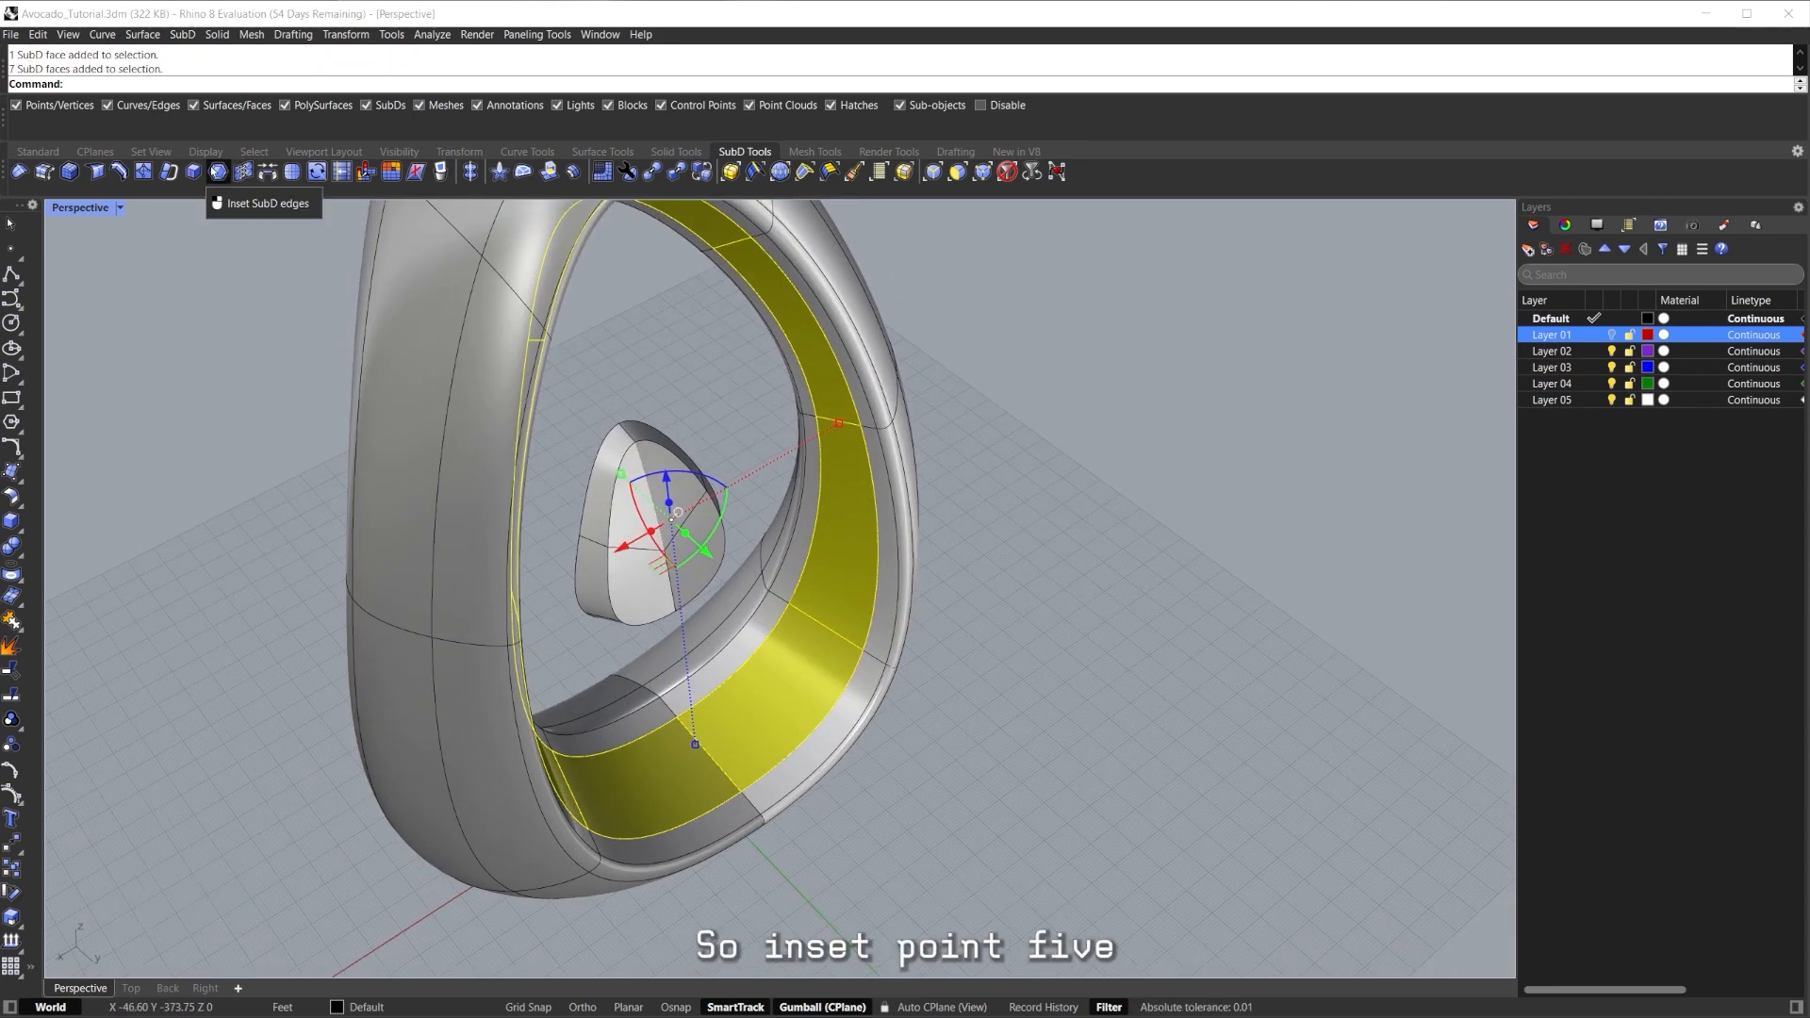
right_click_drag(877, 563, 886, 630)
key("ctrl+z")
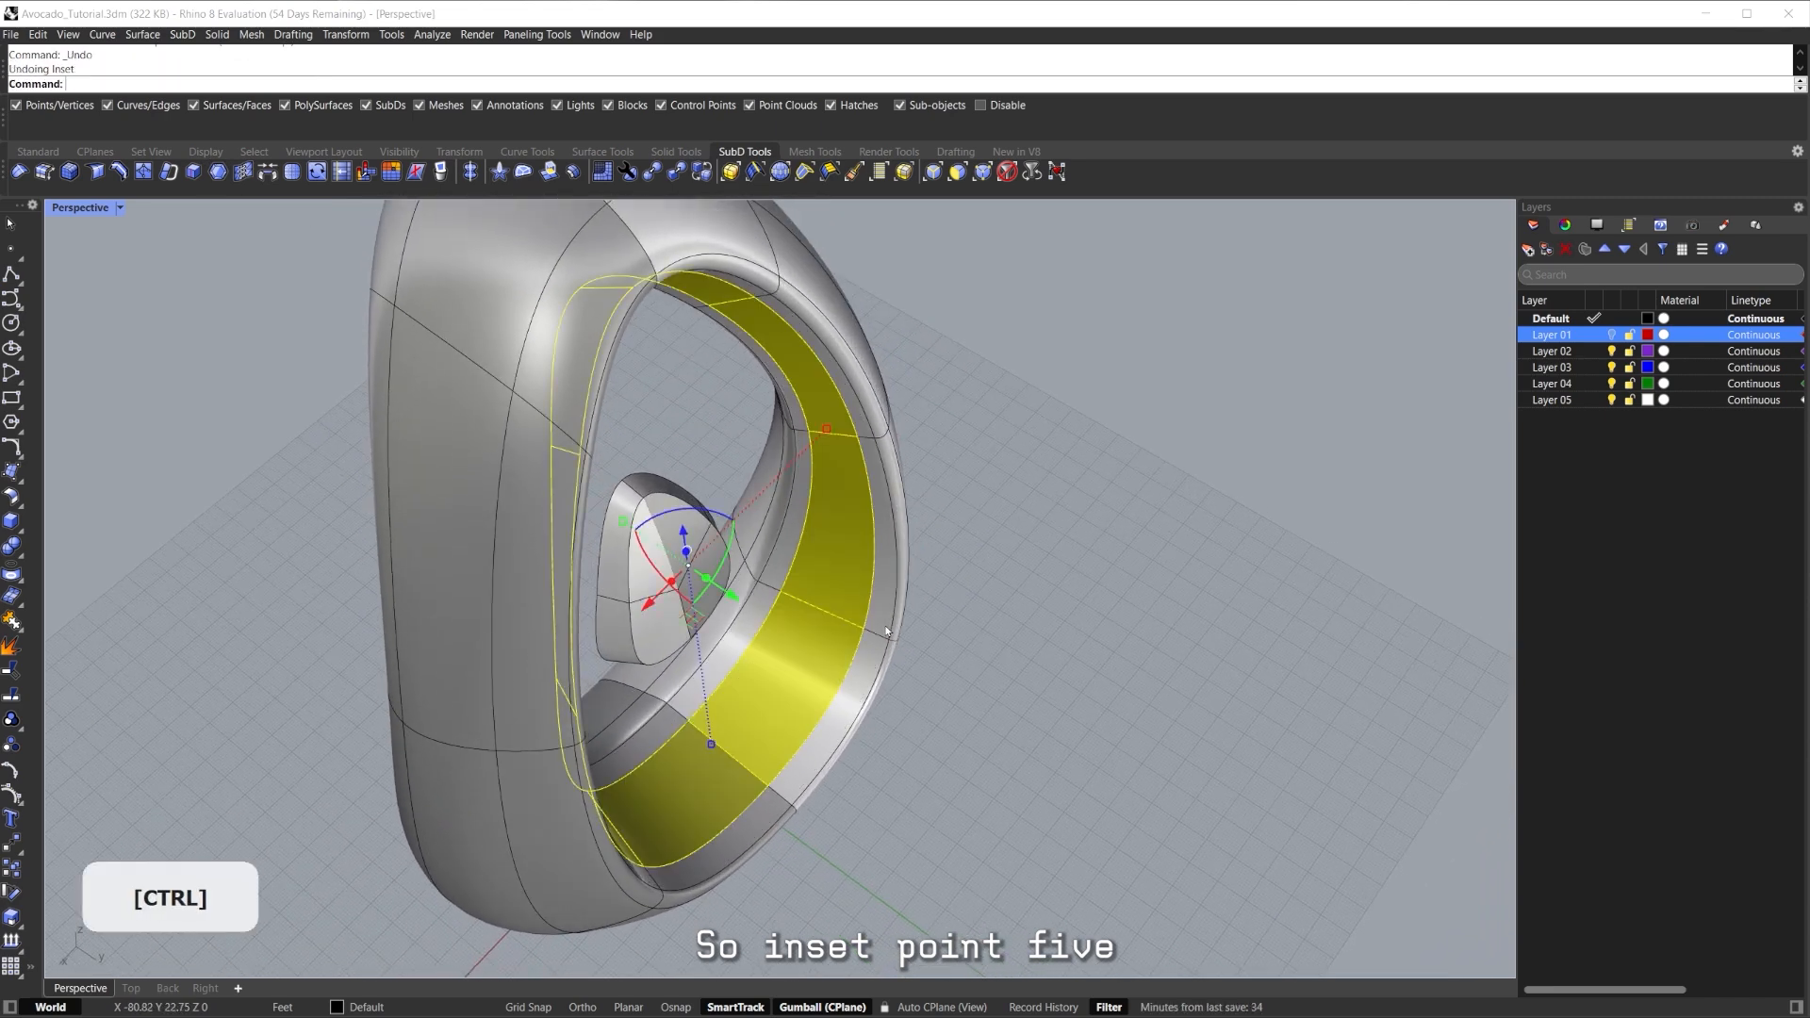
left_click(991, 529)
double_click(809, 646, "shift")
key("Return")
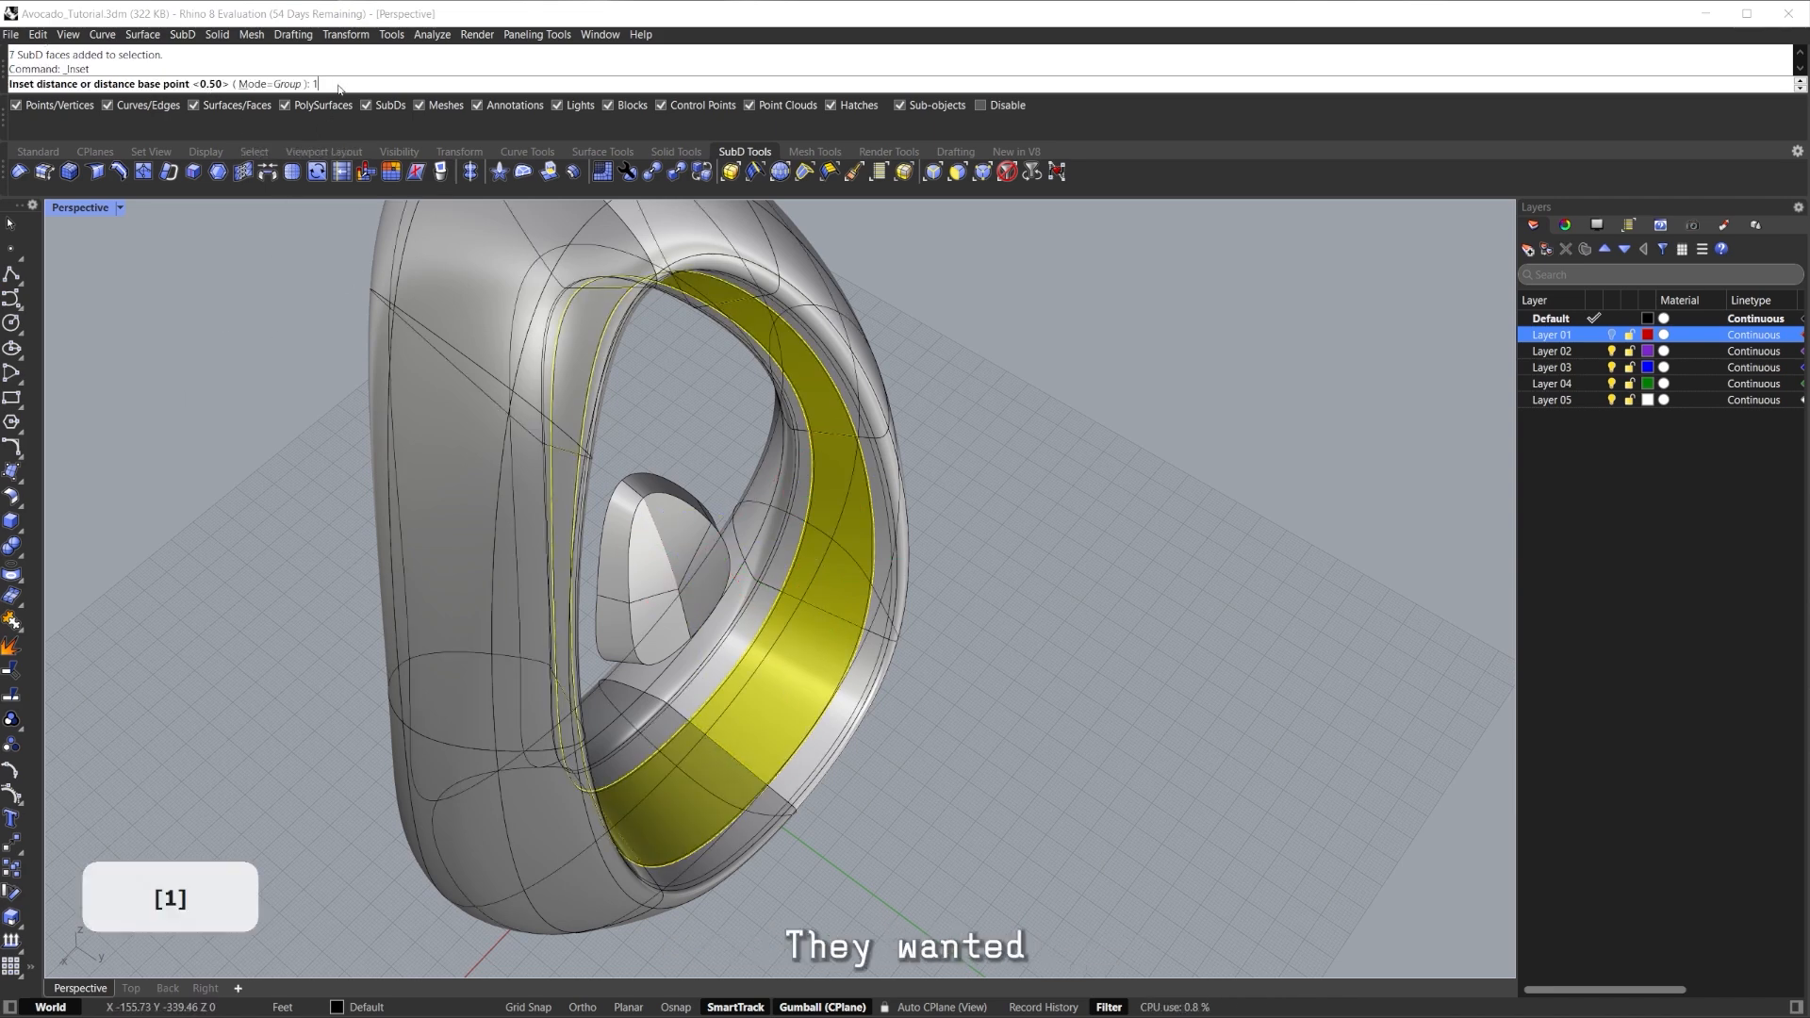
key("Return")
Clear the inset selection and select the narrow face loop on the inner wall.
right_click_drag(905, 608, 856, 381)
scroll(856, 381, "up", 2)
left_click(857, 381)
scroll(805, 457, "up", 5)
left_click(800, 477)
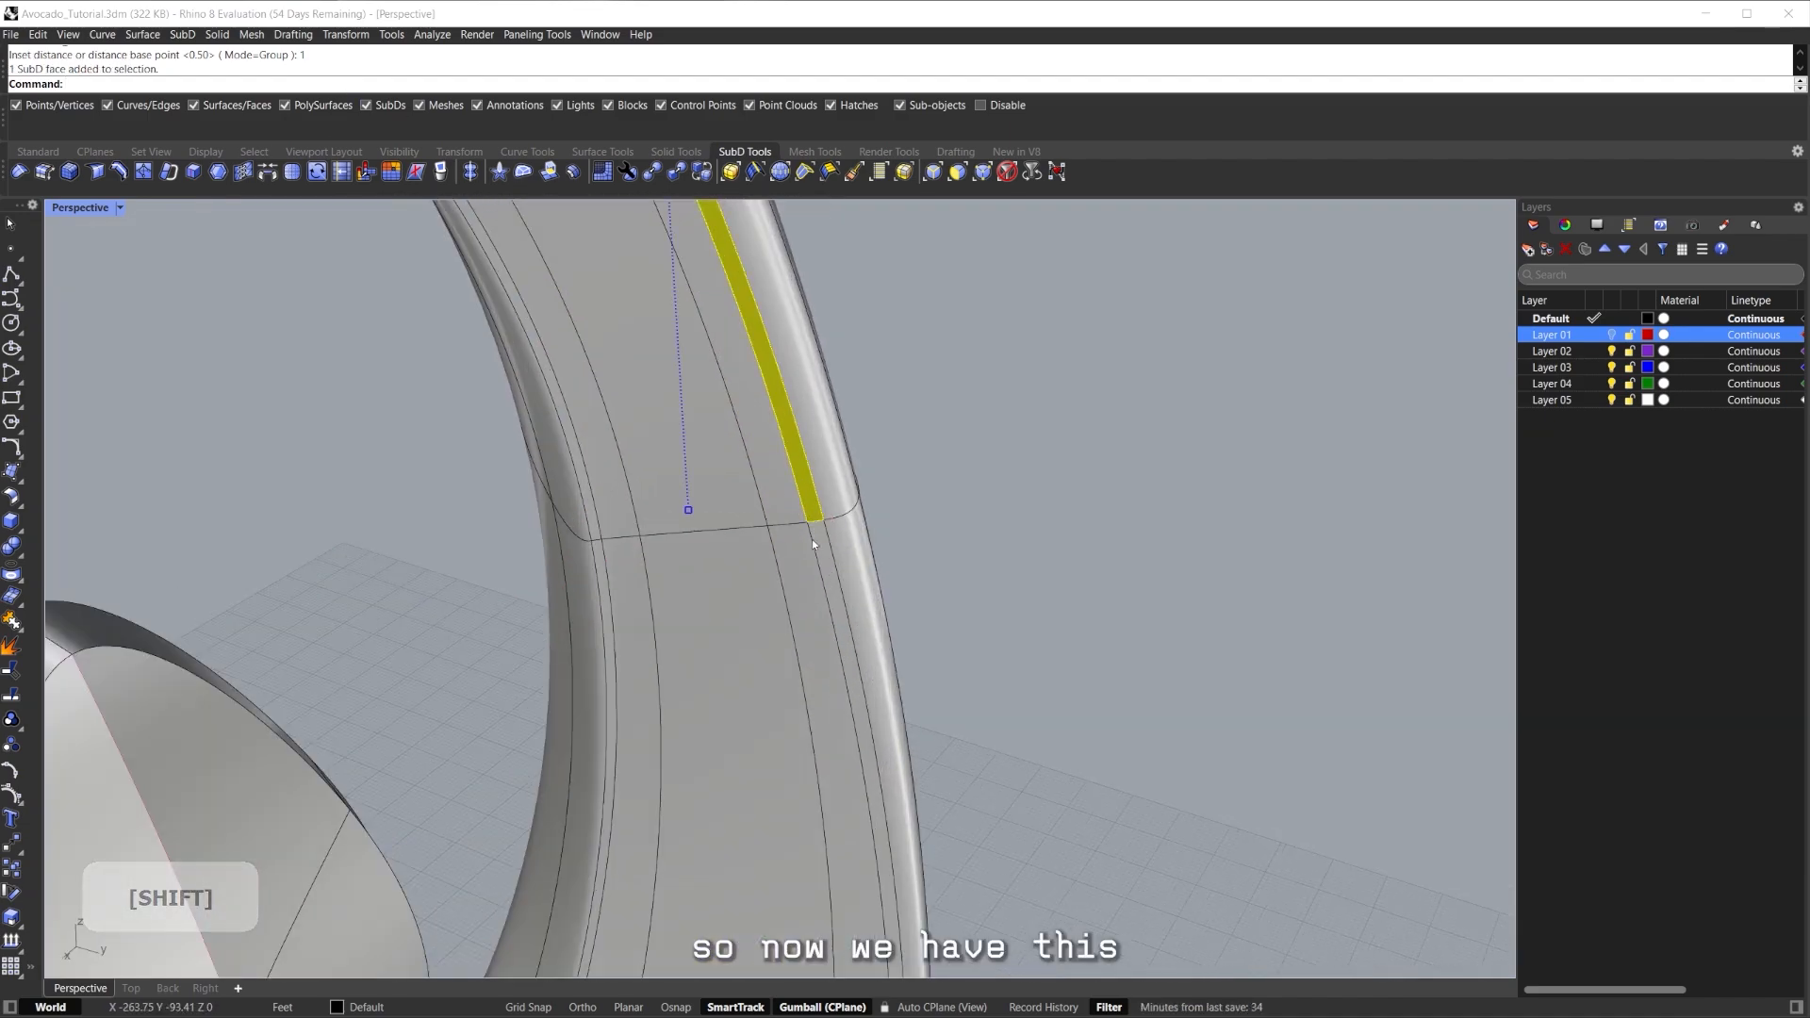
scroll(812, 532, "up", 3)
double_click(828, 551, "shift")
scroll(811, 525, "down", 8)
scroll(812, 525, "down", 6)
mouse_move(812, 532)
right_mouse_down()
mouse_move(736, 590)
mouse_move(802, 566)
right_mouse_up()
scroll(804, 629, "up", 12)
Select a vertical face loop on the inner wall and frame it with ZS for inspection.
left_click(792, 642)
scroll(800, 629, "up", 3)
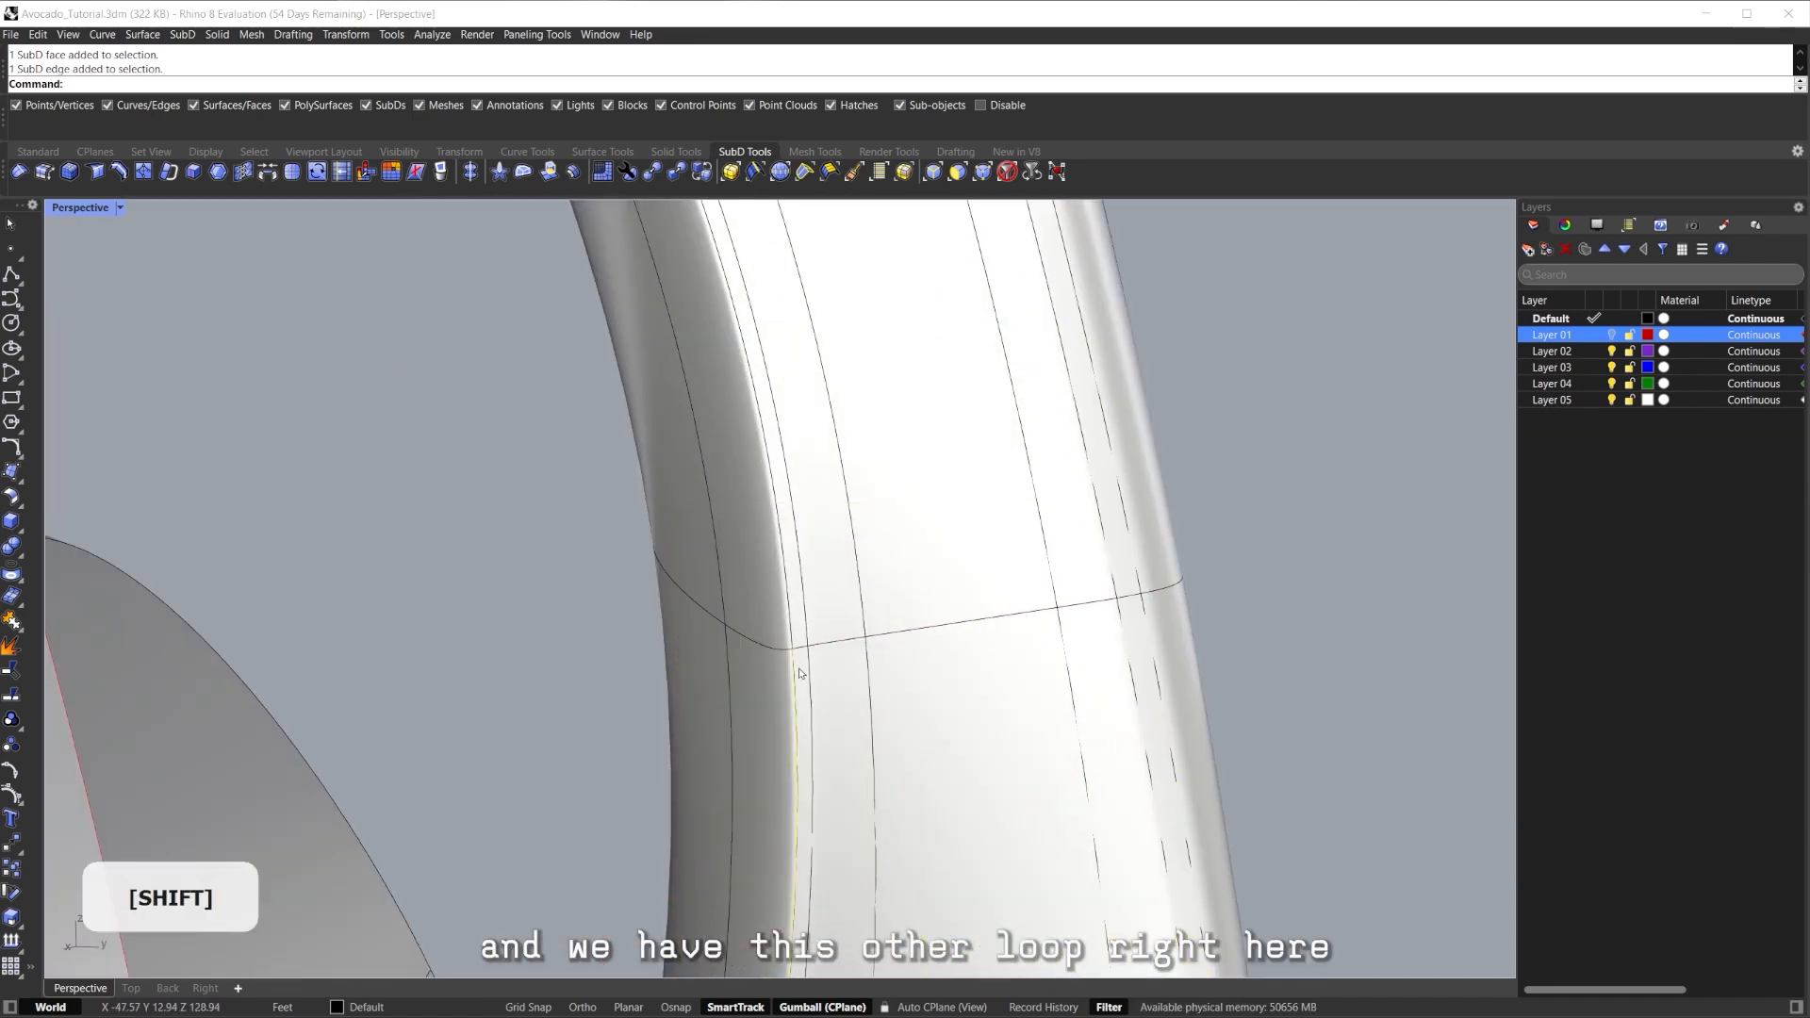
right_click_drag(802, 673, 799, 700)
scroll(800, 700, "up", 4)
left_click(801, 698)
double_click(802, 562, "shift")
type("zs")
key("Return")
right_click_drag(802, 560, 884, 545)
scroll(932, 576, "up", 5)
scroll(950, 545, "down", 5)
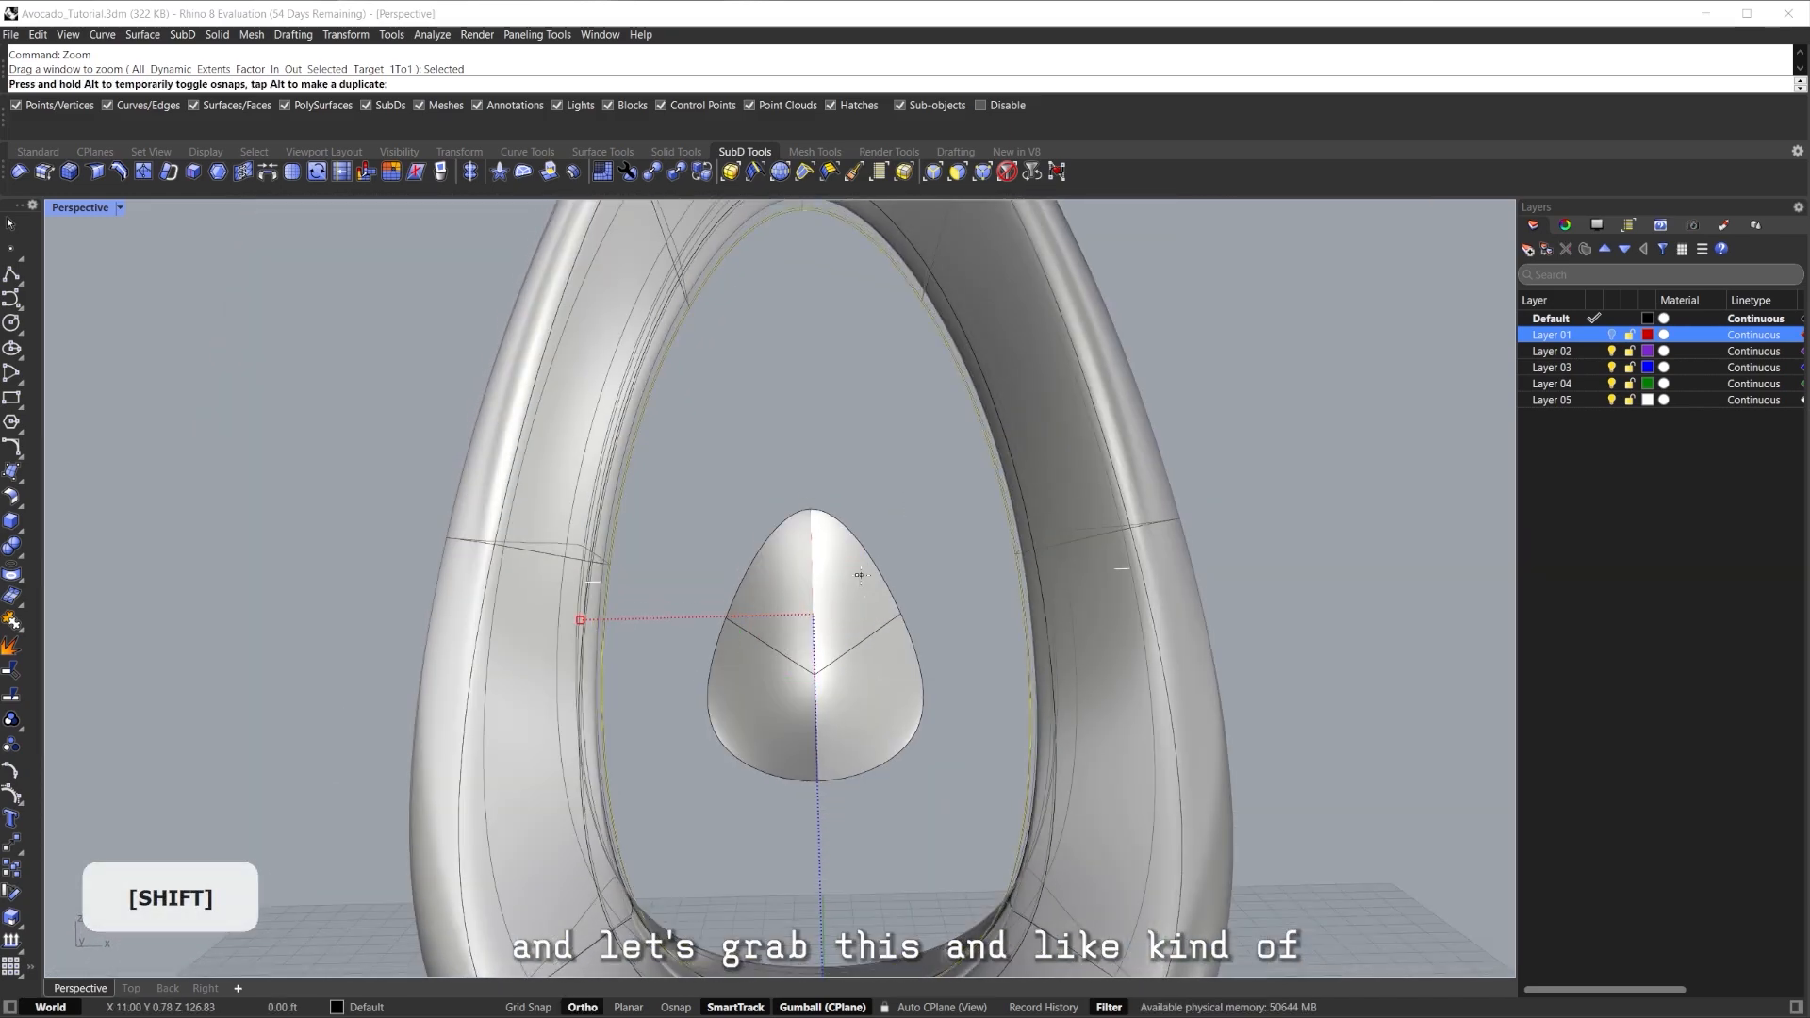
right_click_drag(863, 575, 612, 526)
Inspect the ring and seed in rendered display, then return to shaded.
key("ctrl+alt+r")
mouse_move(841, 560)
right_mouse_down()
mouse_move(826, 542)
mouse_move(658, 533)
mouse_move(731, 594)
mouse_move(727, 392)
mouse_move(590, 387)
mouse_move(679, 392)
right_mouse_up()
right_click_drag(794, 436, 854, 462)
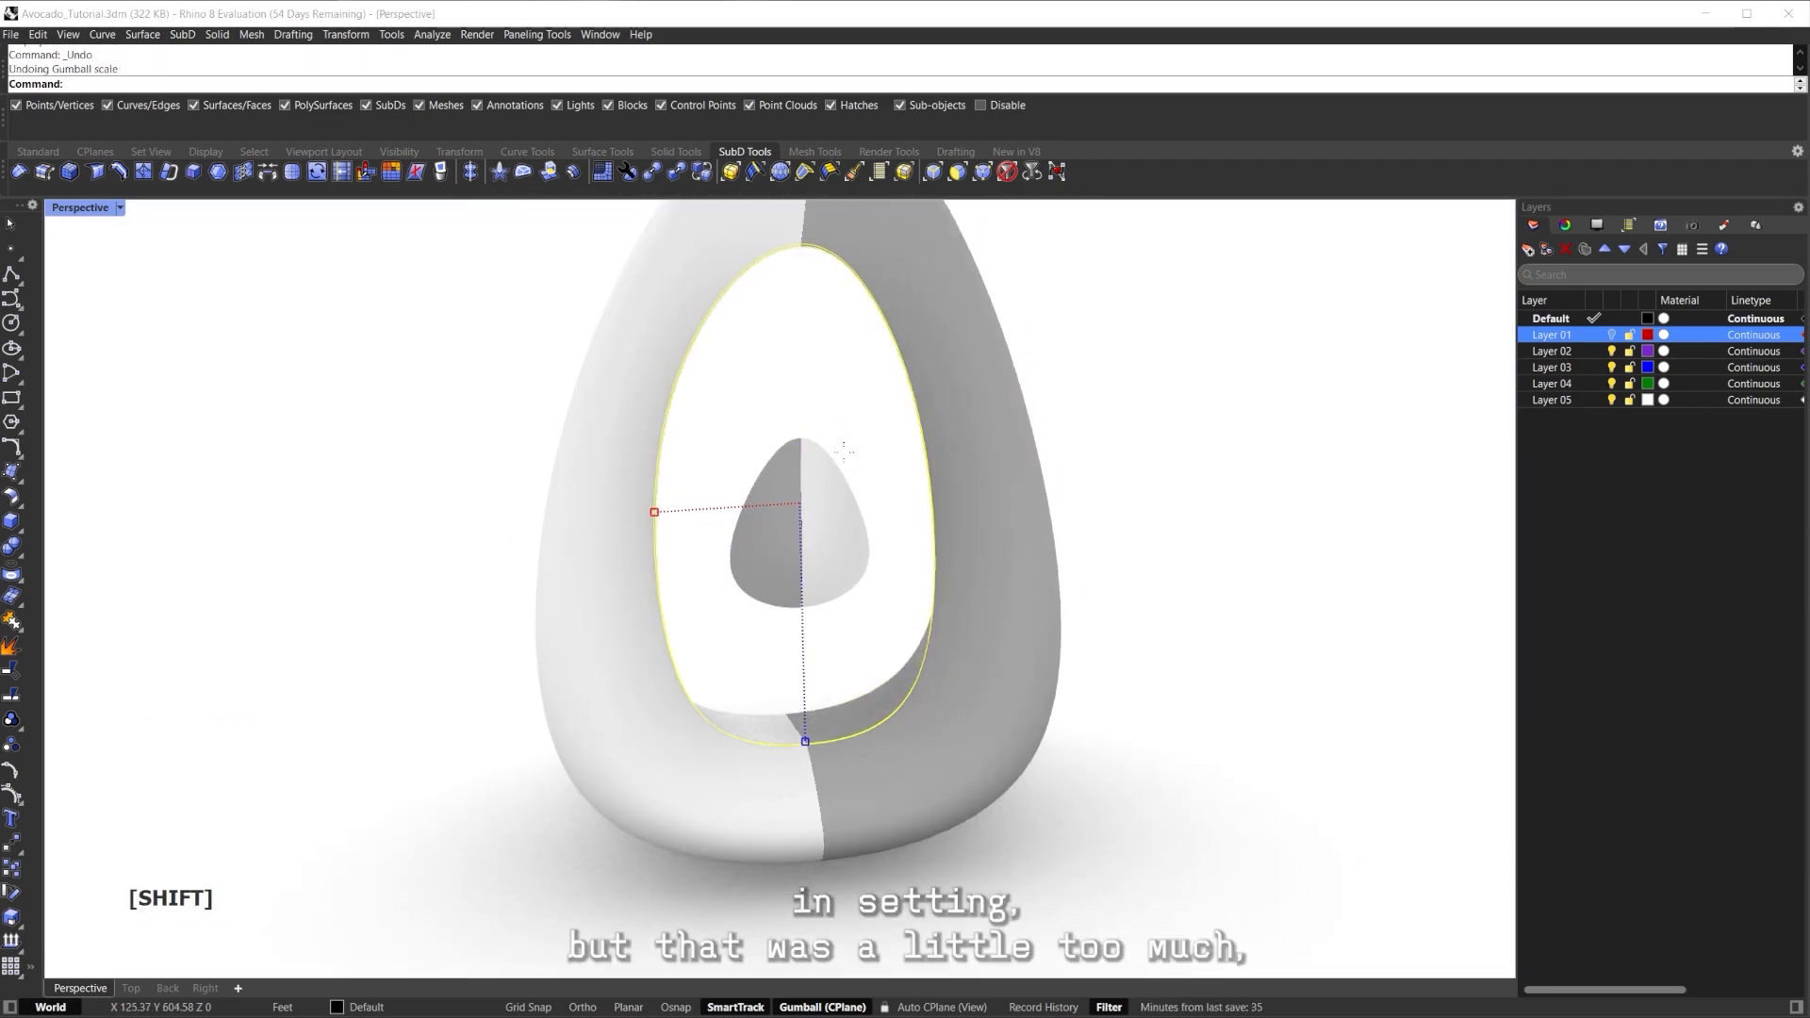
right_click_drag(847, 457, 730, 497)
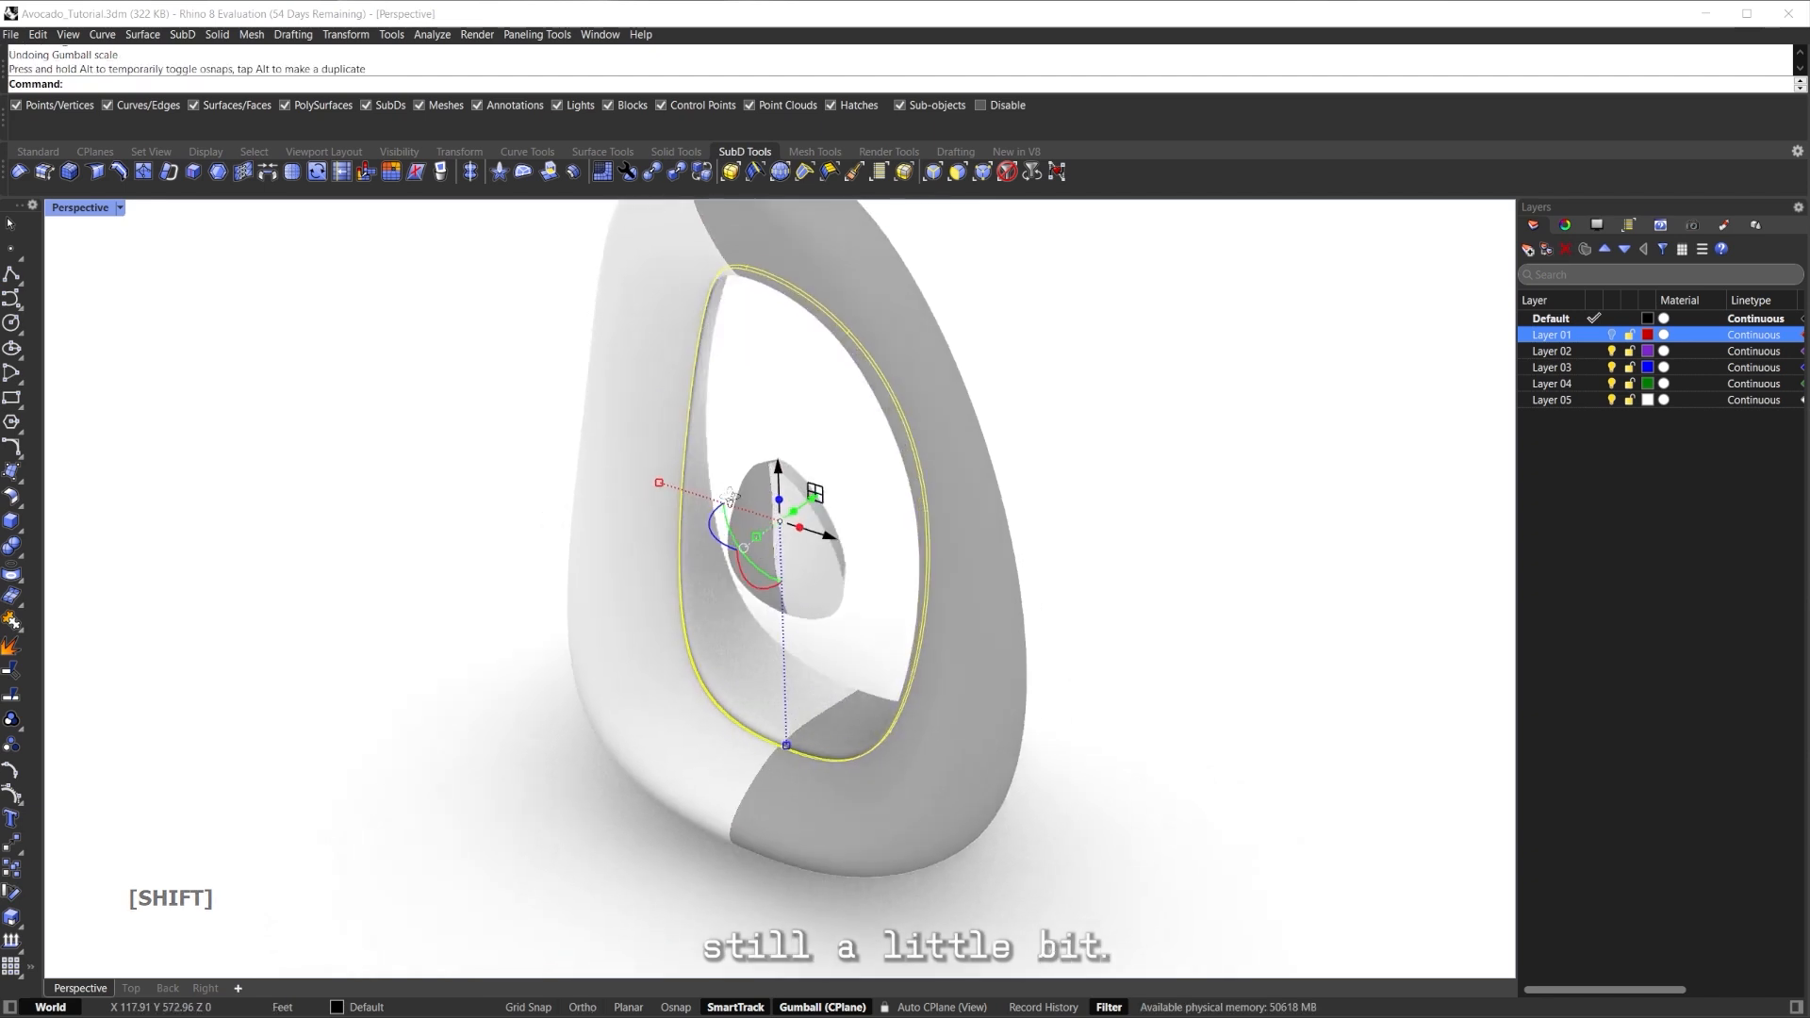
mouse_move(860, 486)
right_mouse_down()
mouse_move(796, 376)
mouse_move(821, 444)
mouse_move(648, 465)
mouse_move(876, 547)
mouse_move(834, 464)
mouse_move(742, 556)
mouse_move(745, 603)
right_mouse_up()
key("ctrl+alt+s")
Undo the oversized loop scaling, then rotate the inner edge loop about a pivot at its top.
key("ctrl+z")
scroll(775, 548, "up", 8)
key("Escape")
scroll(869, 426, "down", 4)
left_click(740, 537, "ctrl+shift")
left_click_drag(817, 442, 736, 236)
right_click_drag(735, 238, 737, 311)
left_click_drag(714, 314, 734, 314)
key("alt")
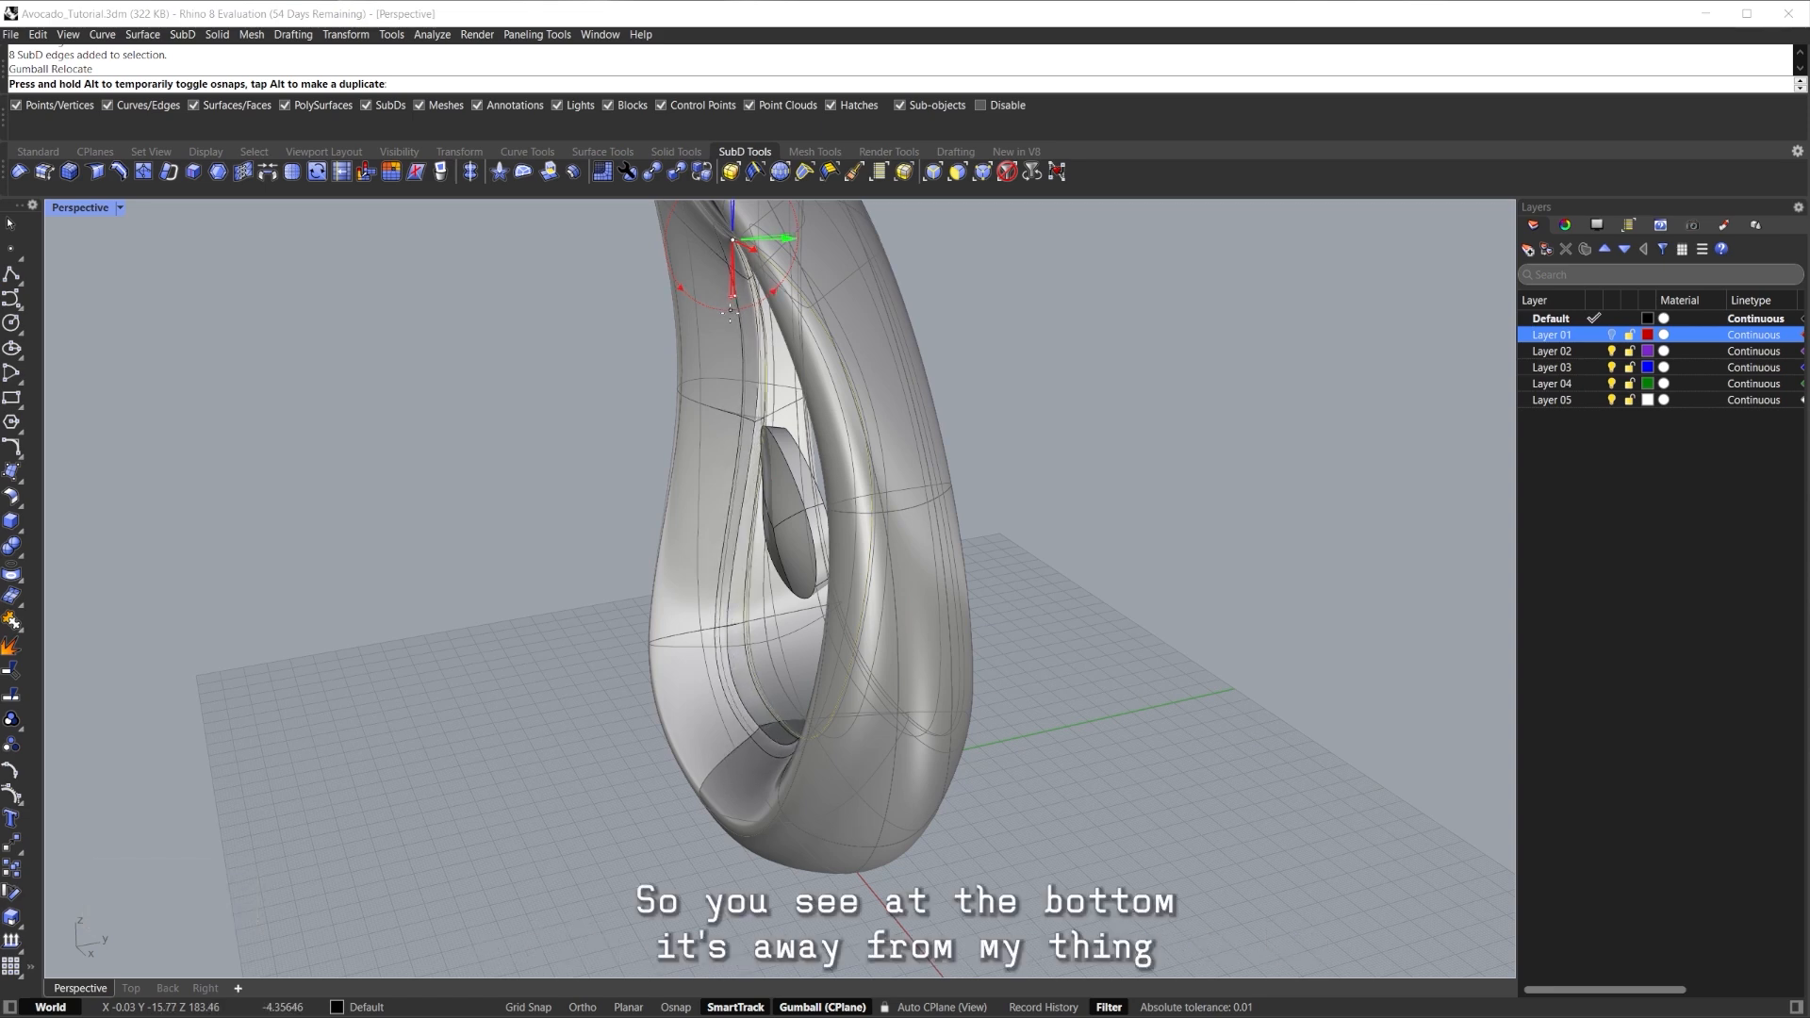
Inspect the loop in rendered and flat SubD display, then return to shaded.
key("Escape")
right_click_drag(735, 326, 781, 553)
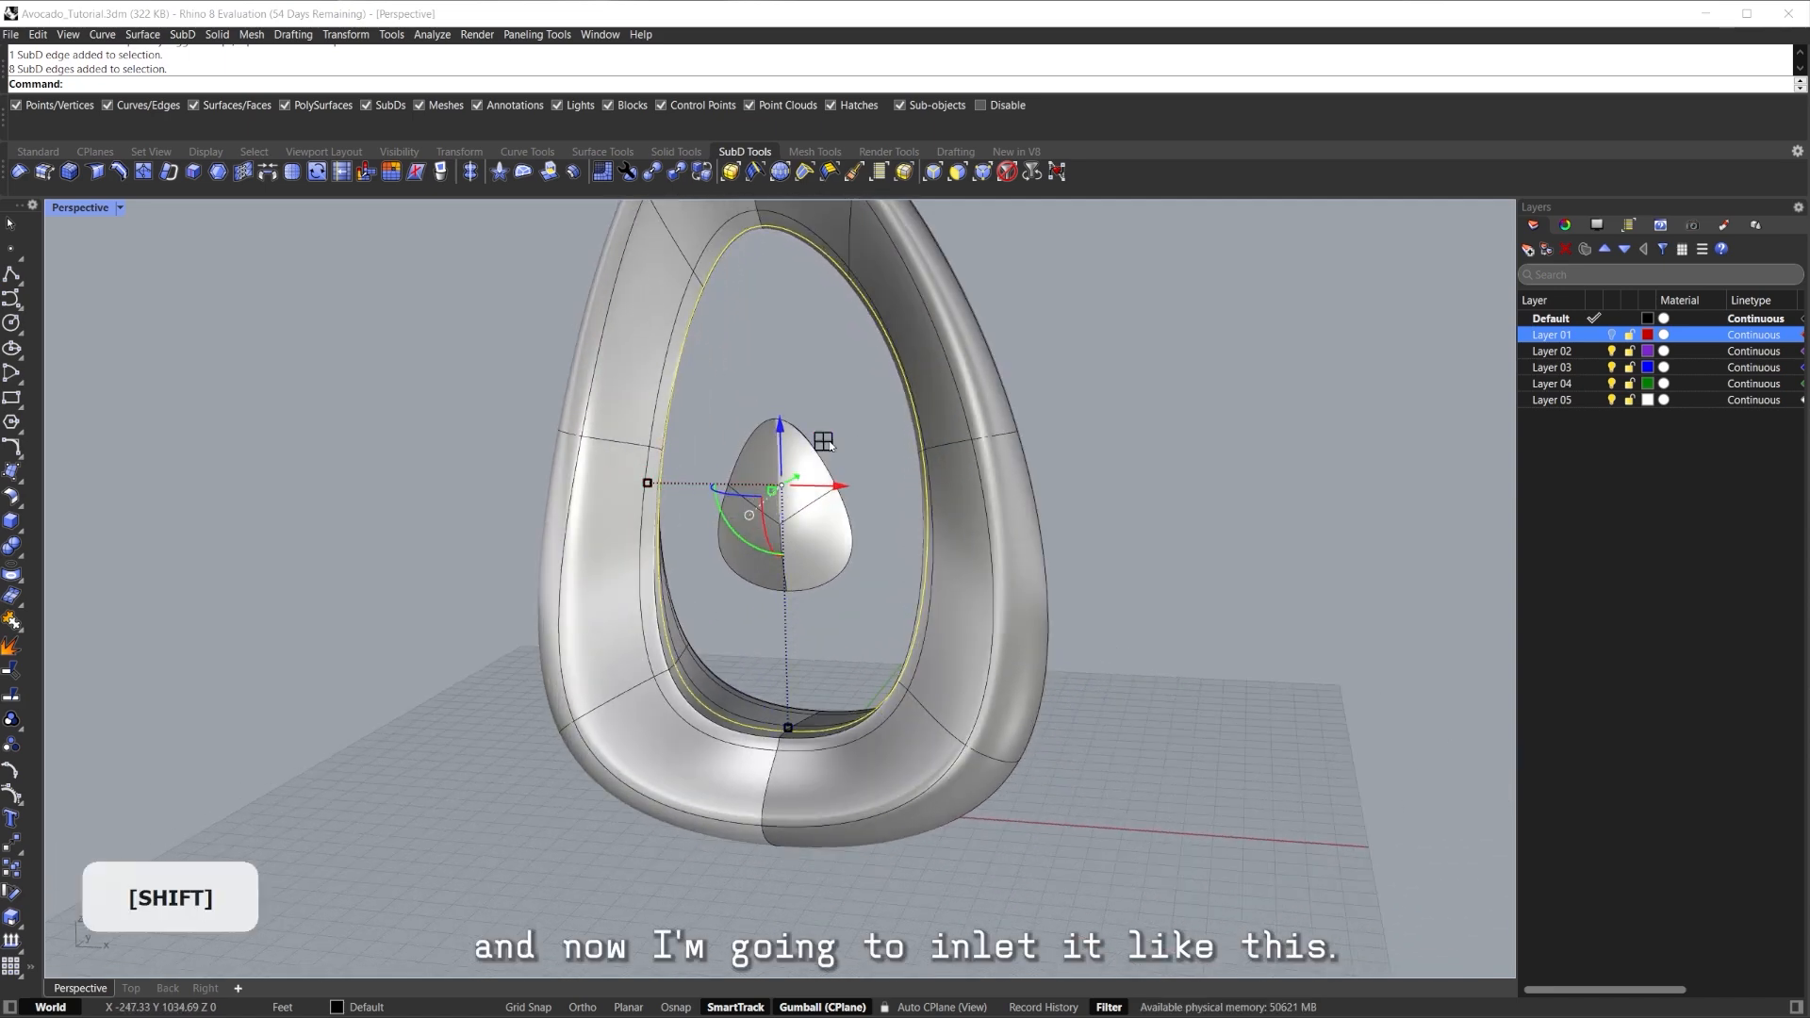
right_click_drag(836, 443, 872, 596)
key("ctrl+alt+r")
key("Tab")
mouse_move(772, 649)
right_mouse_down("shift")
mouse_move(870, 539)
mouse_move(947, 565)
right_mouse_up("shift")
key("ctrl+alt+s")
scroll(938, 626, "up", 5)
mouse_move(943, 651)
right_mouse_down()
mouse_move(938, 626)
mouse_move(739, 608)
mouse_move(716, 732)
mouse_move(699, 677)
mouse_move(714, 634)
right_mouse_up()
scroll(714, 635, "up", 6)
scroll(701, 606, "down", 10)
Undo the inner curve changes and shift the first inner edge loop forward.
key("ctrl+z")
key("ctrl+z")
right_click_drag(841, 539, 677, 659)
left_click(788, 519)
scroll(856, 606, "up", 4)
scroll(727, 611, "up", 4)
double_click(727, 639)
scroll(727, 638, "down", 5)
scroll(677, 660, "up", 4)
left_click_drag(648, 528, 712, 518)
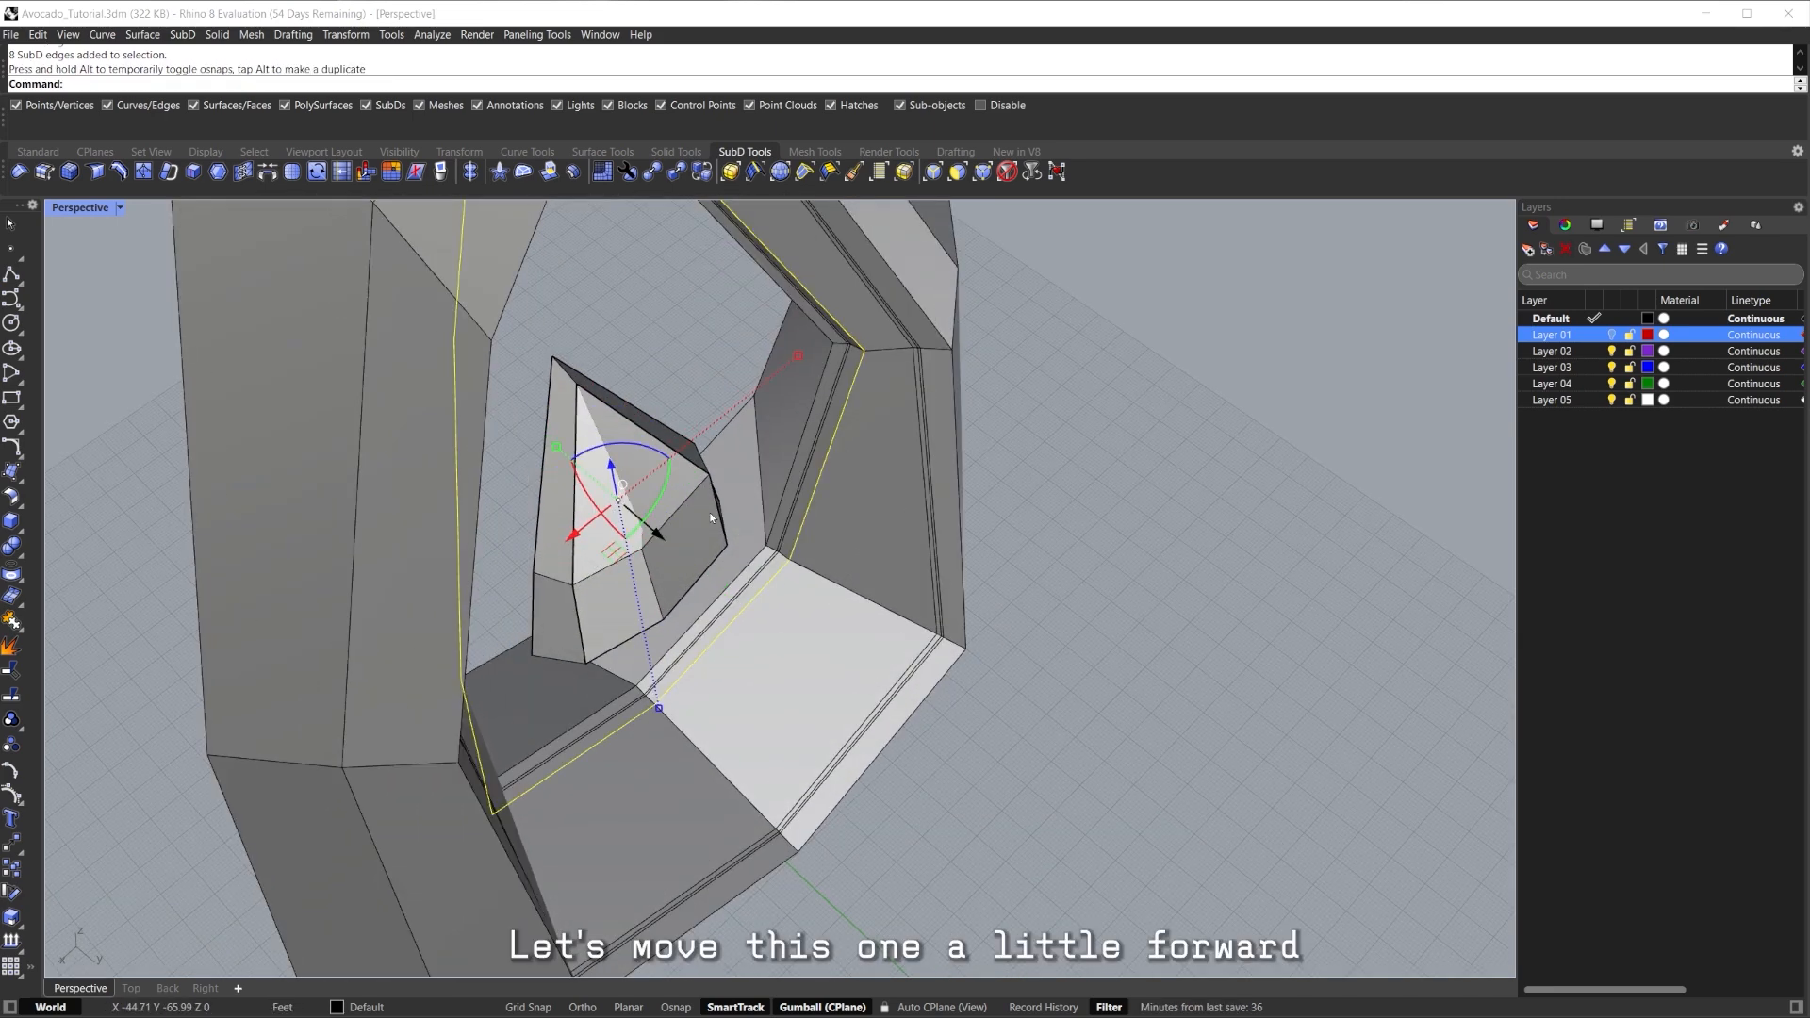
Move a second inner edge loop forward about 9.92 ft and check the result.
scroll(847, 359, "up", 4)
double_click(847, 360)
scroll(846, 360, "down", 3)
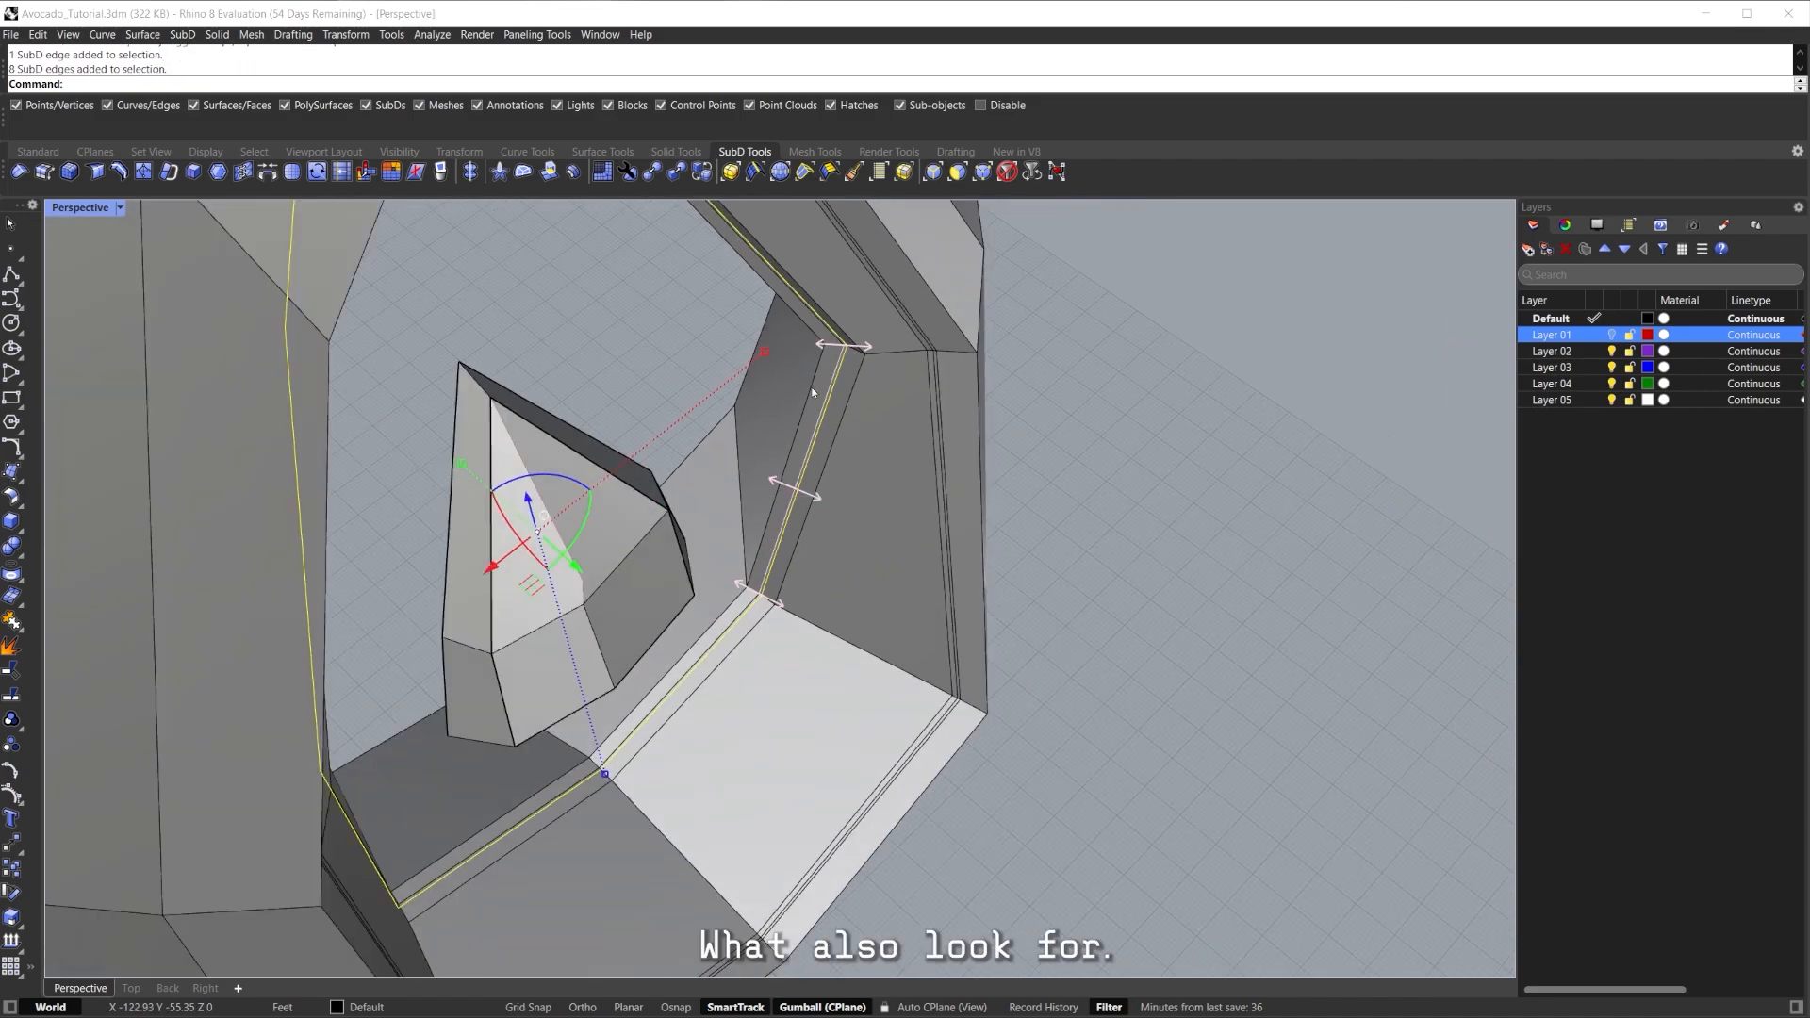
right_click_drag(651, 505, 606, 550)
left_click_drag(588, 594, 602, 603)
right_click_drag(764, 481, 671, 389)
left_click(999, 387)
scroll(909, 383, "down", 4)
mouse_move(775, 554)
right_mouse_down()
mouse_move(885, 624)
mouse_move(853, 462)
mouse_move(833, 603)
mouse_move(703, 618)
mouse_move(794, 573)
mouse_move(787, 604)
mouse_move(811, 600)
right_mouse_up()
Preview in rendered and smooth display, then extrude the edge loop around the opening.
key("ctrl+alt+s")
key("ctrl+alt+r")
key("ctrl+alt+s")
key("Tab")
scroll(745, 603, "up", 3)
double_click(792, 568)
key("ctrl+e")
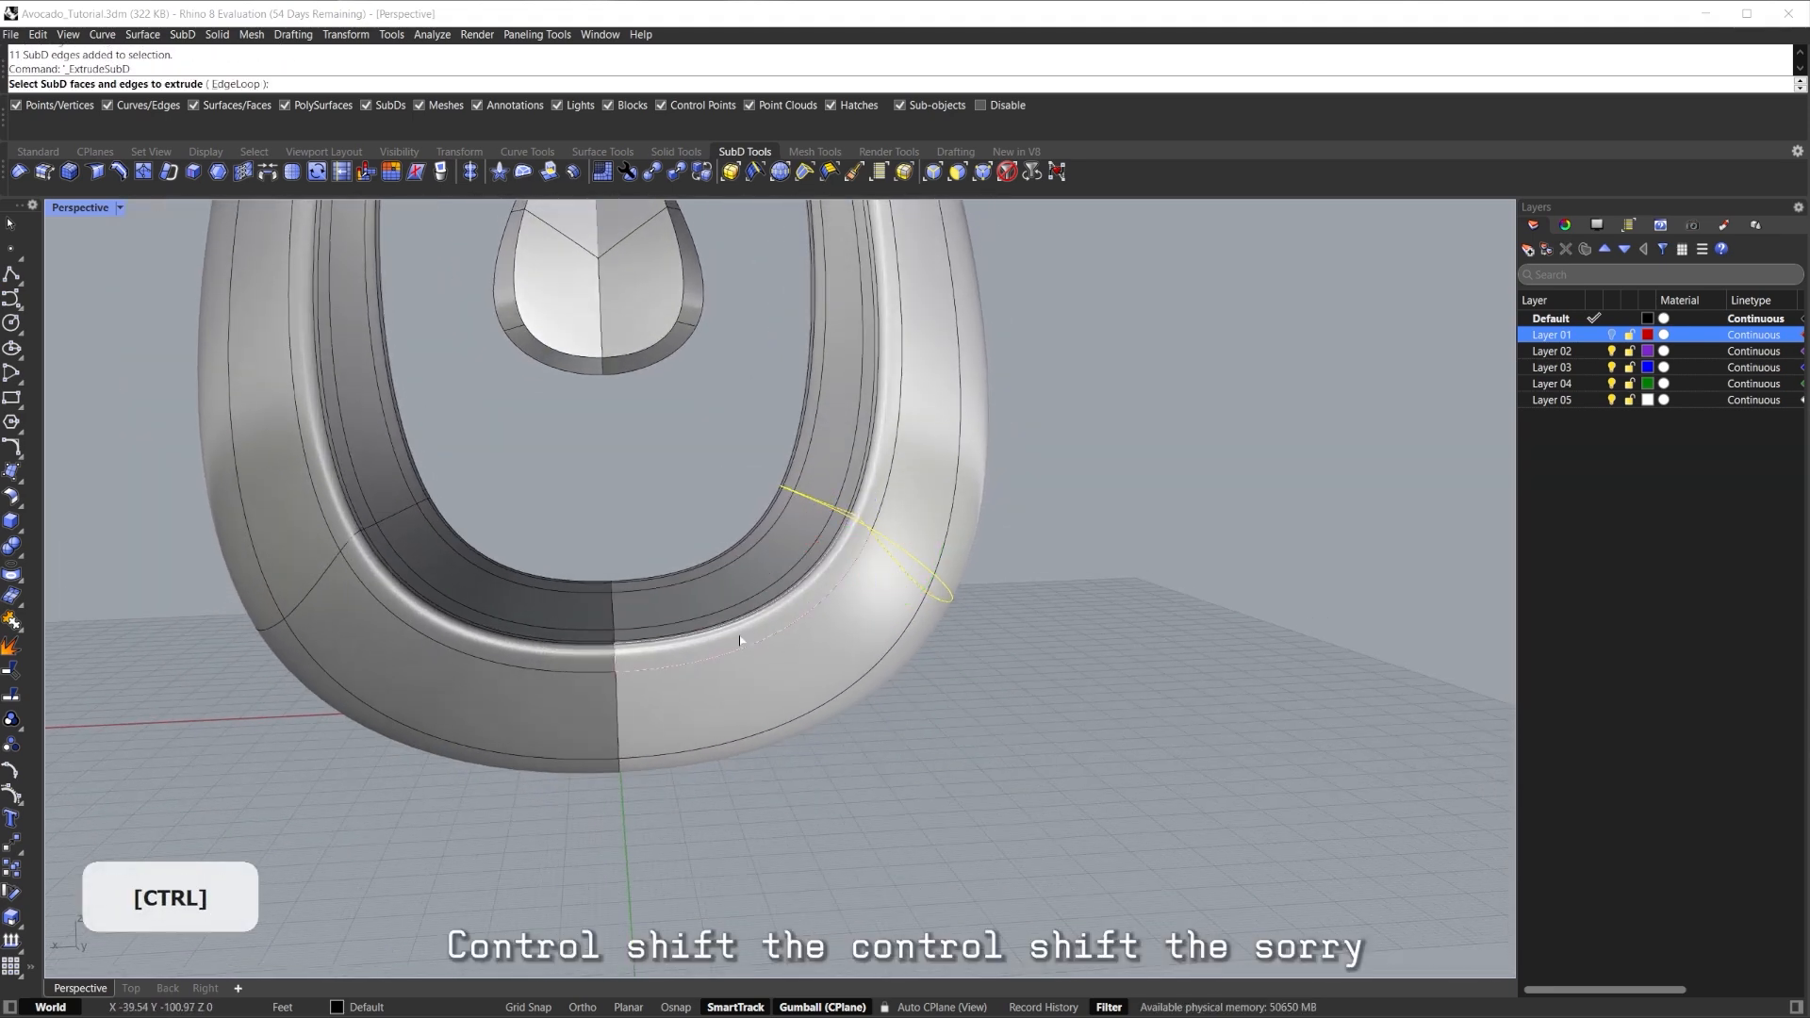
Cancel a first edge insertion and flatten the base edge loop with zero scale.
left_click(792, 595, "ctrl+shift")
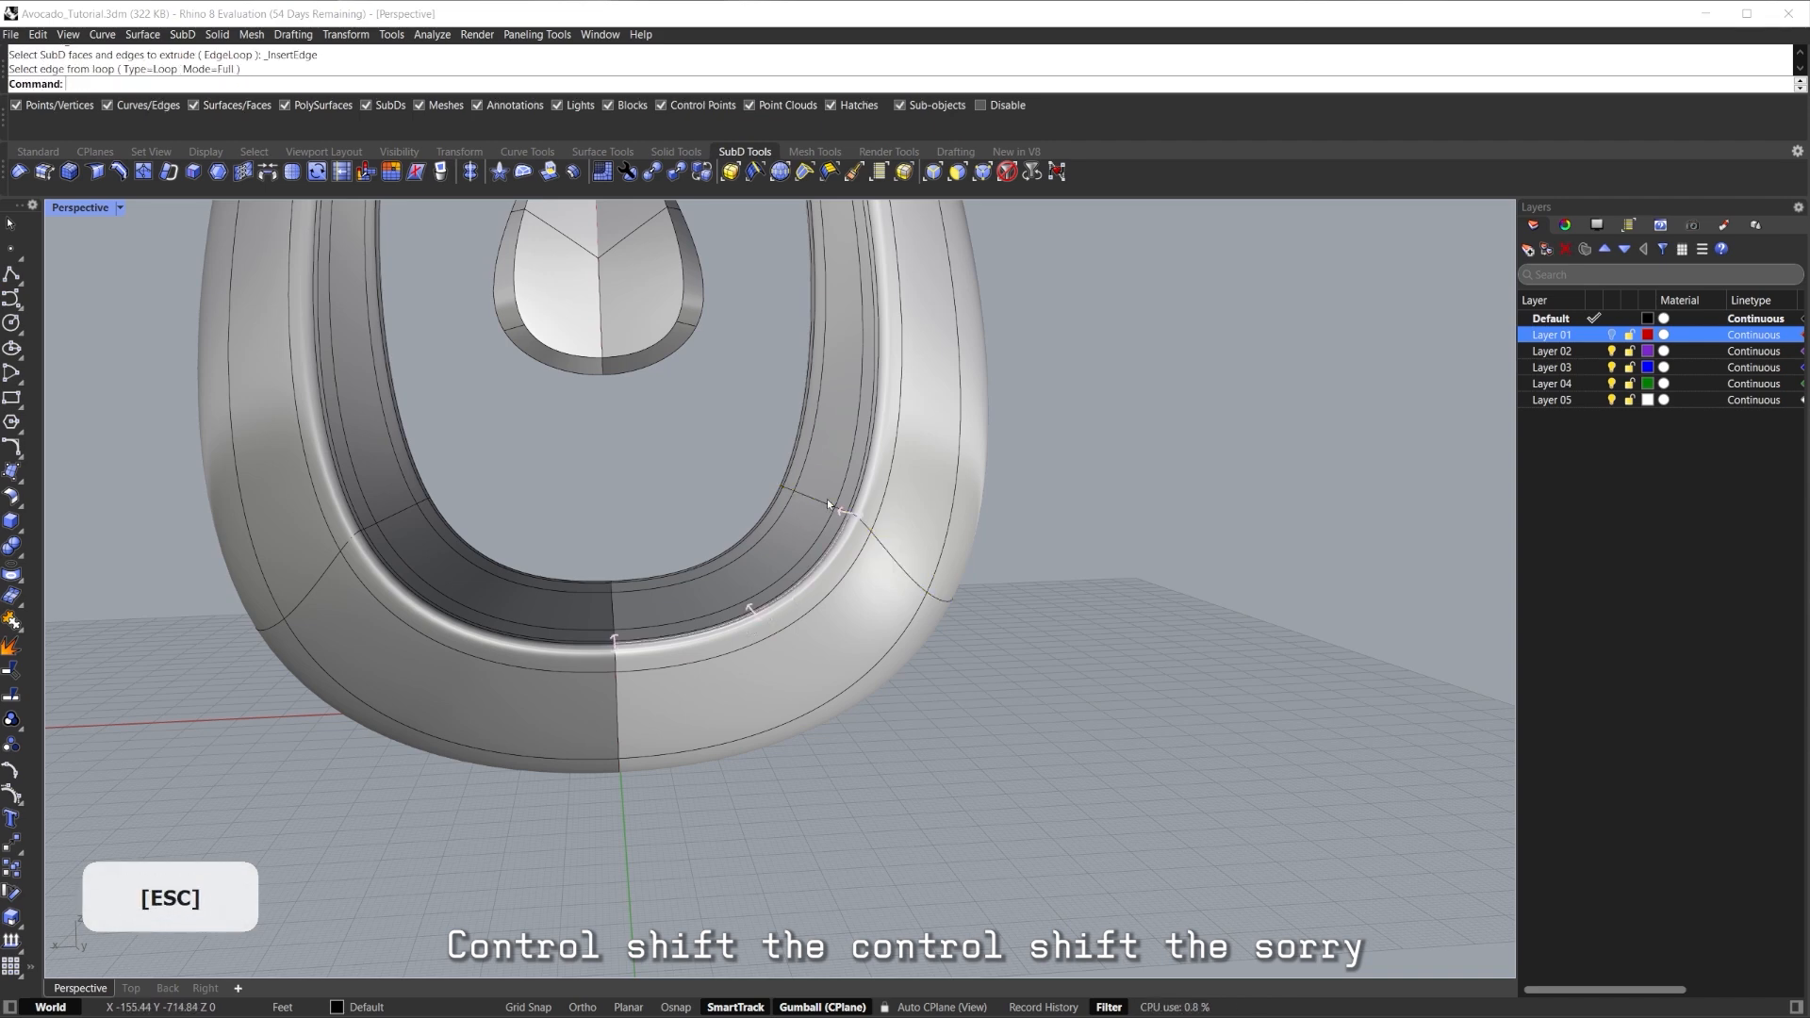
key("ctrl+shift+e")
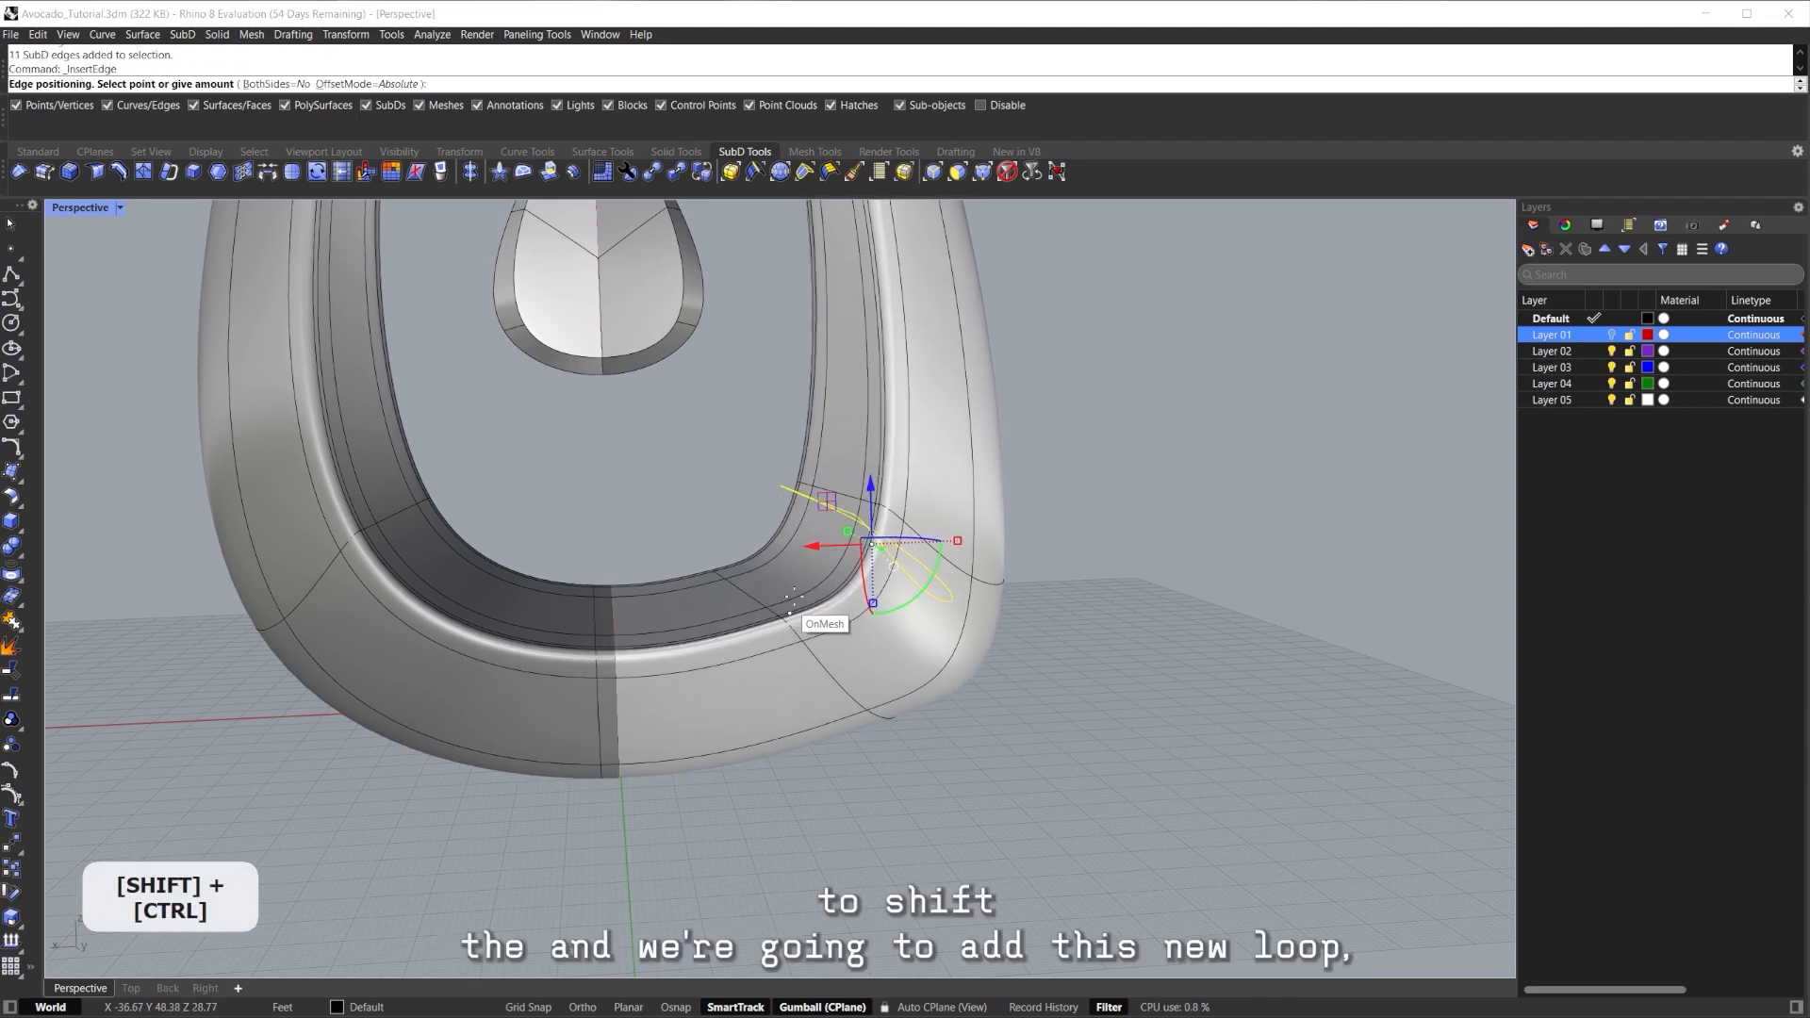
key("Escape")
right_click_drag(735, 603, 947, 517)
key("Tab")
right_click_drag(890, 597, 883, 645)
double_click(862, 562, "ctrl+shift")
right_click_drag(862, 566, 797, 474, "shift")
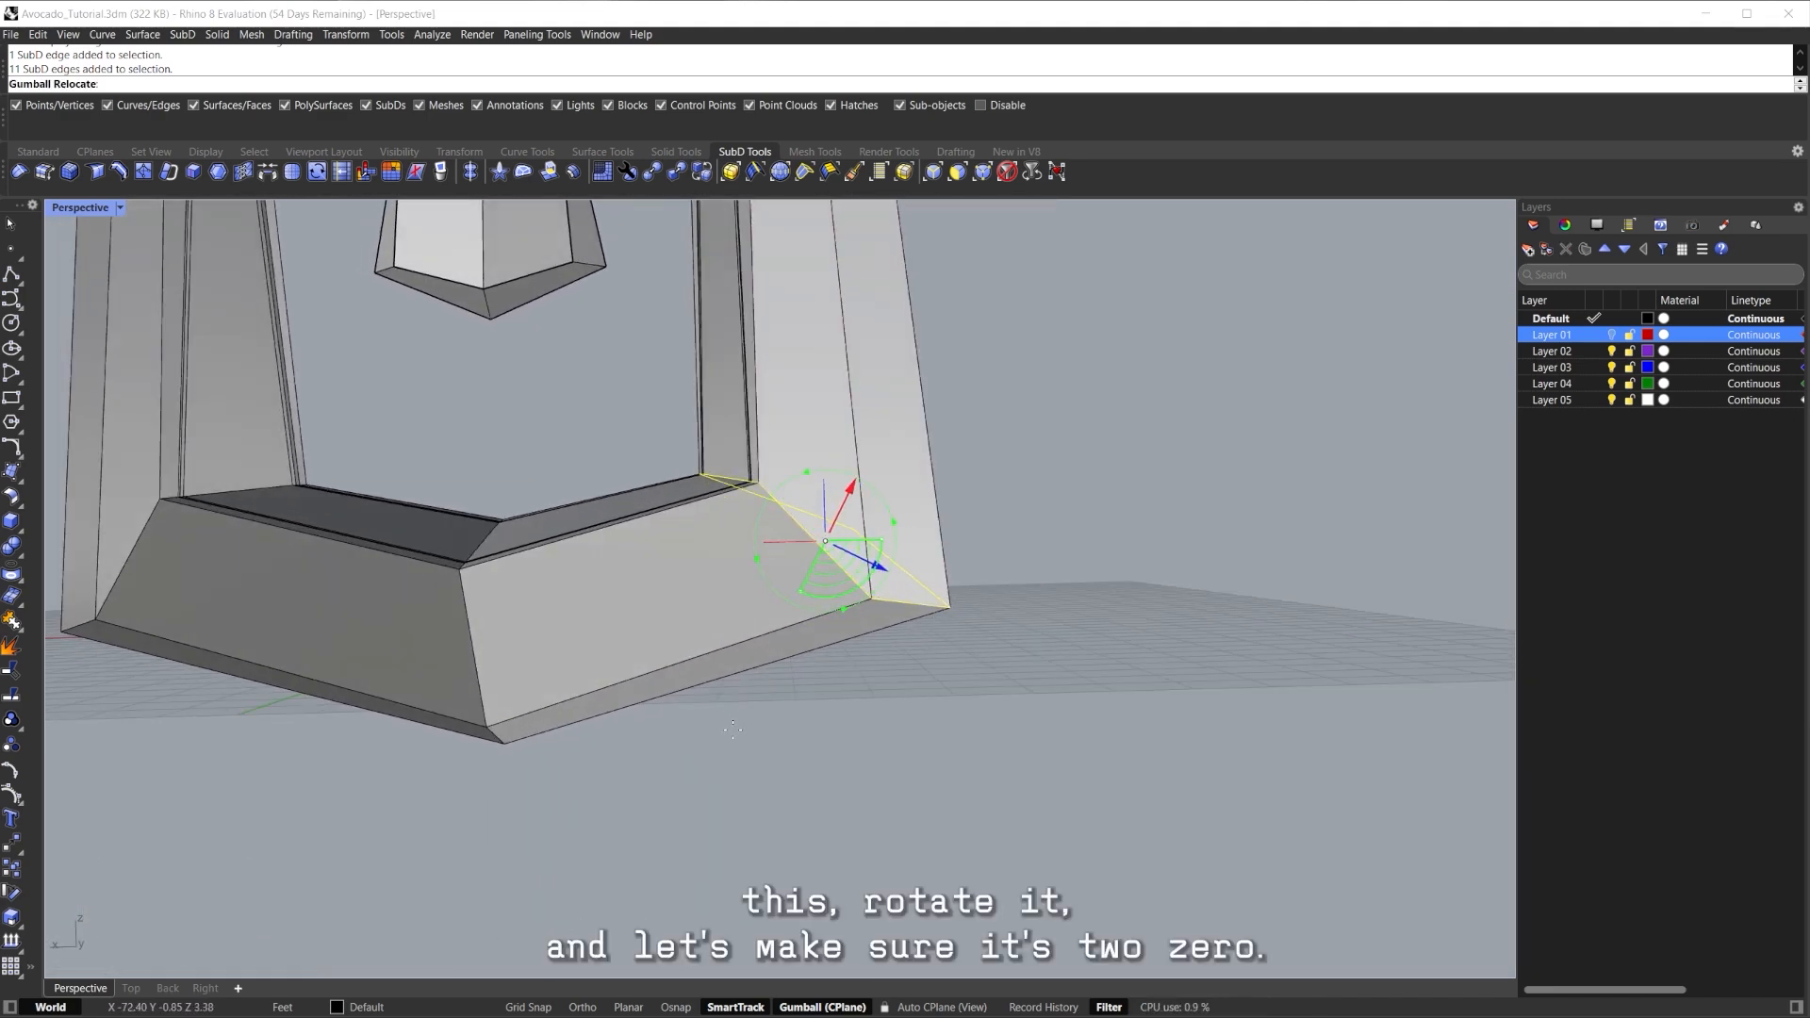
key("Return")
right_click_drag(921, 615, 994, 705)
key("Tab")
Insert a new edge loop across the base's lower right face.
scroll(802, 444, "down", 3)
right_click_drag(802, 444, 650, 604, "shift")
scroll(830, 622, "up", 5)
key("Tab")
right_click_drag(651, 604, 848, 479, "shift")
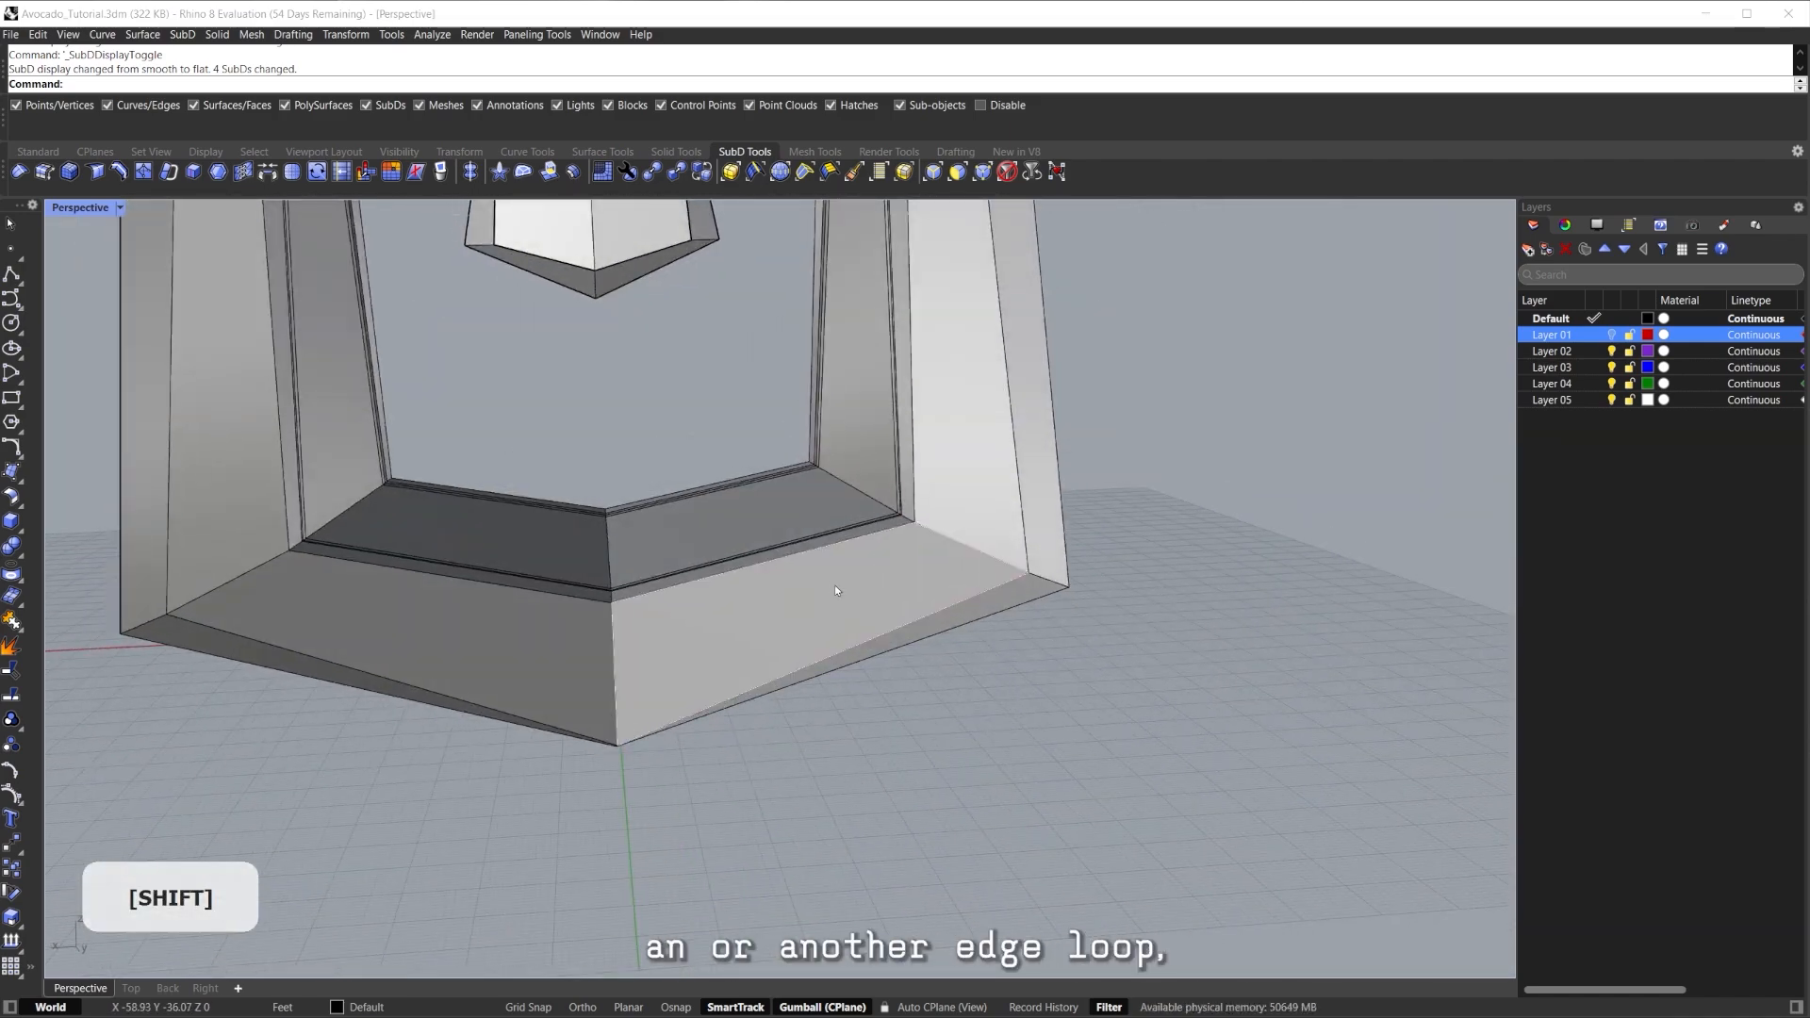
left_click(973, 550, "shift")
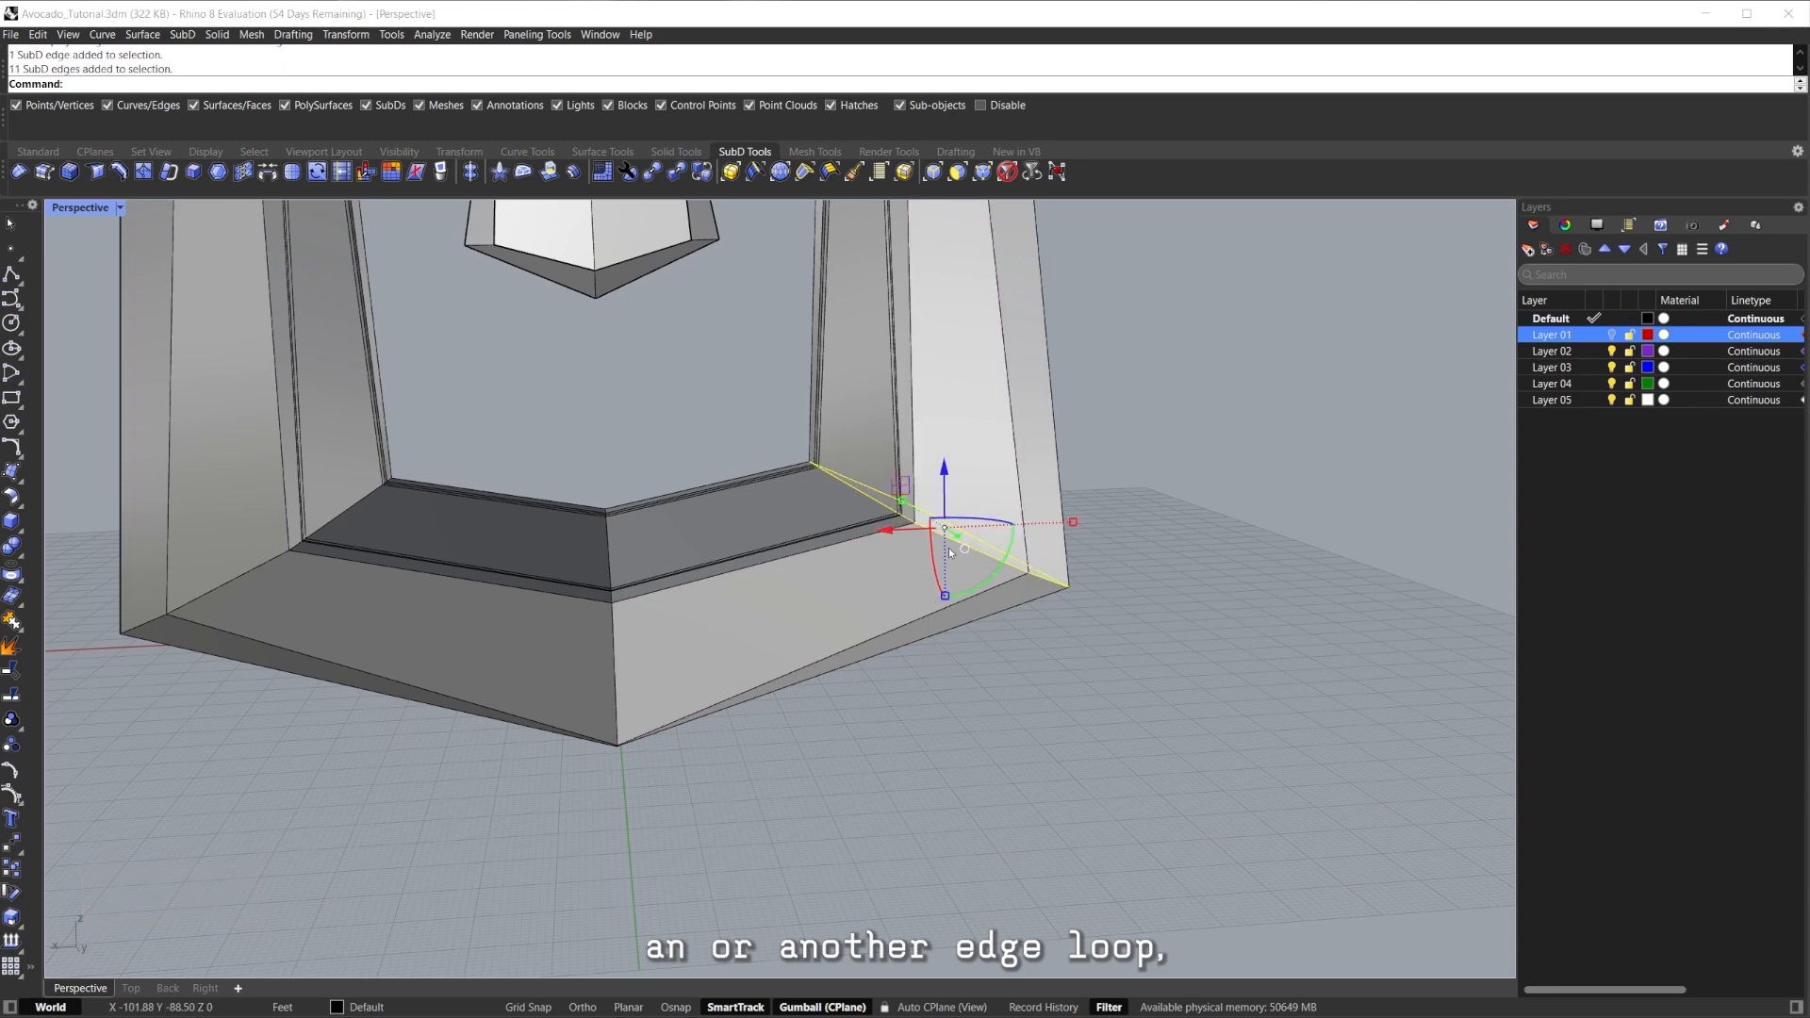
left_click(782, 583)
key("Tab")
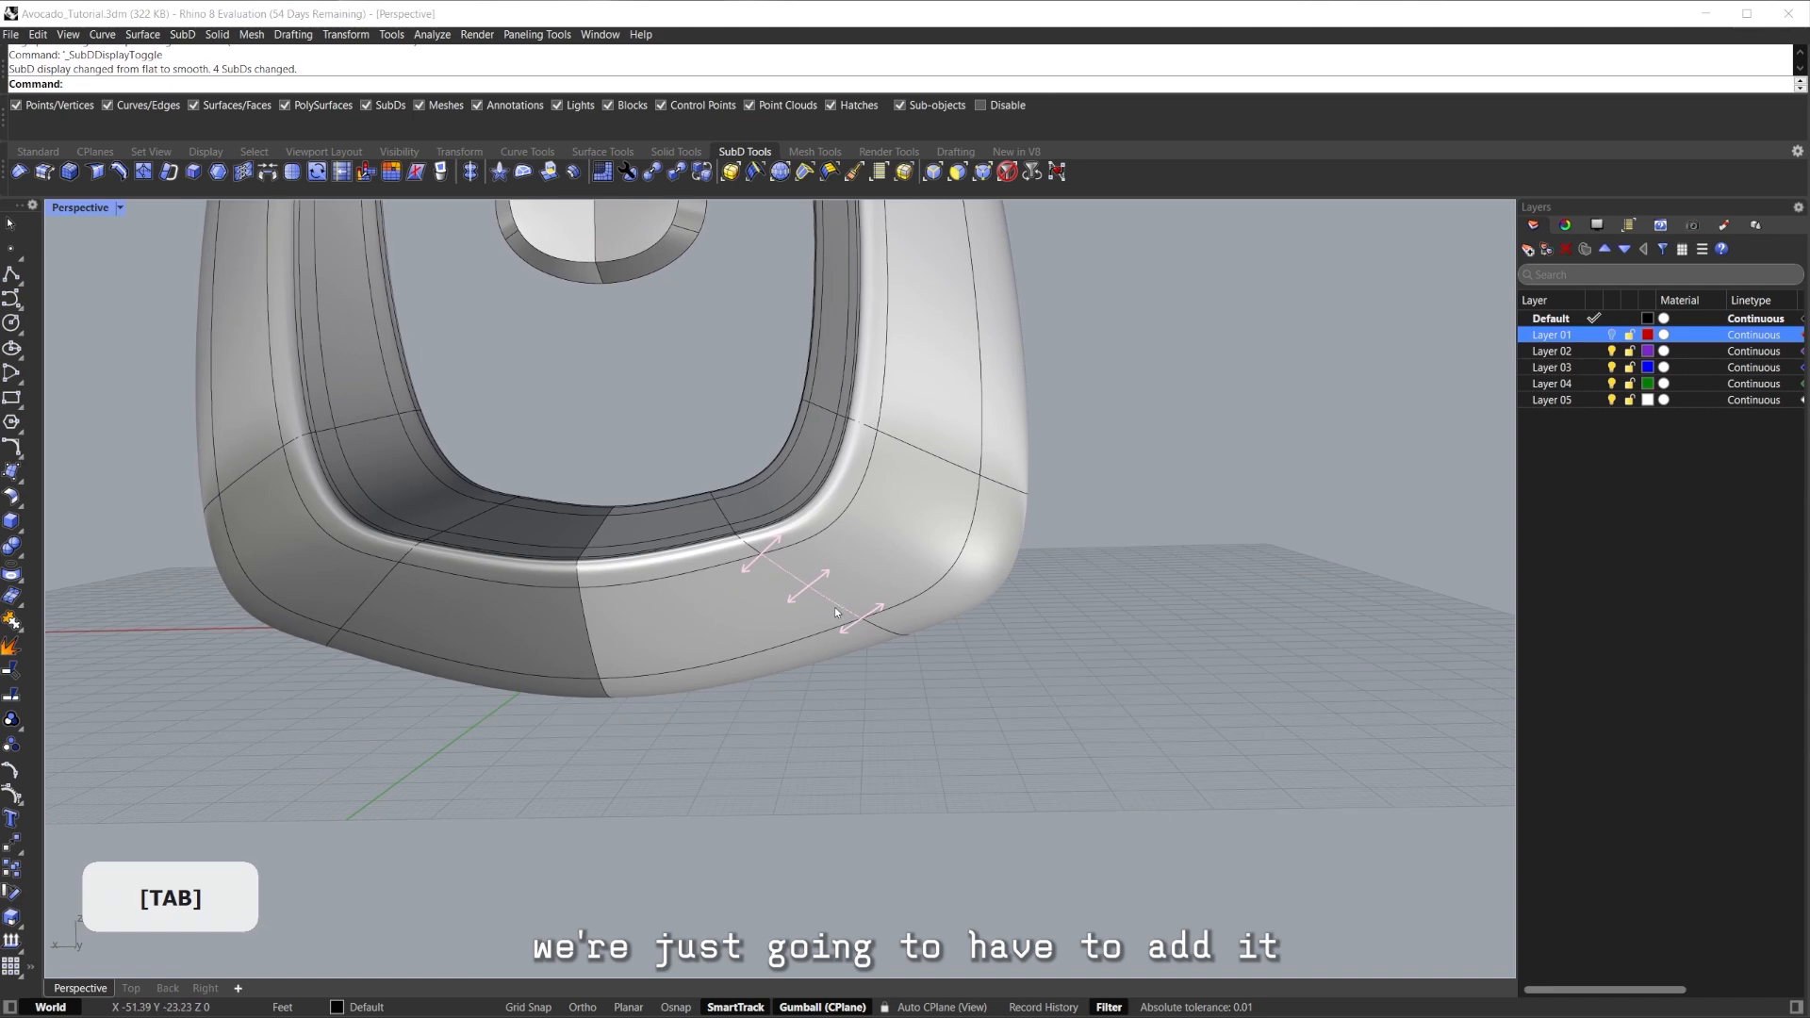
Try reshaping the new edge loop, then undo the adjustments and the inserted loop.
double_click(808, 594, "shift")
right_click_drag(813, 594, 868, 591)
key("Tab")
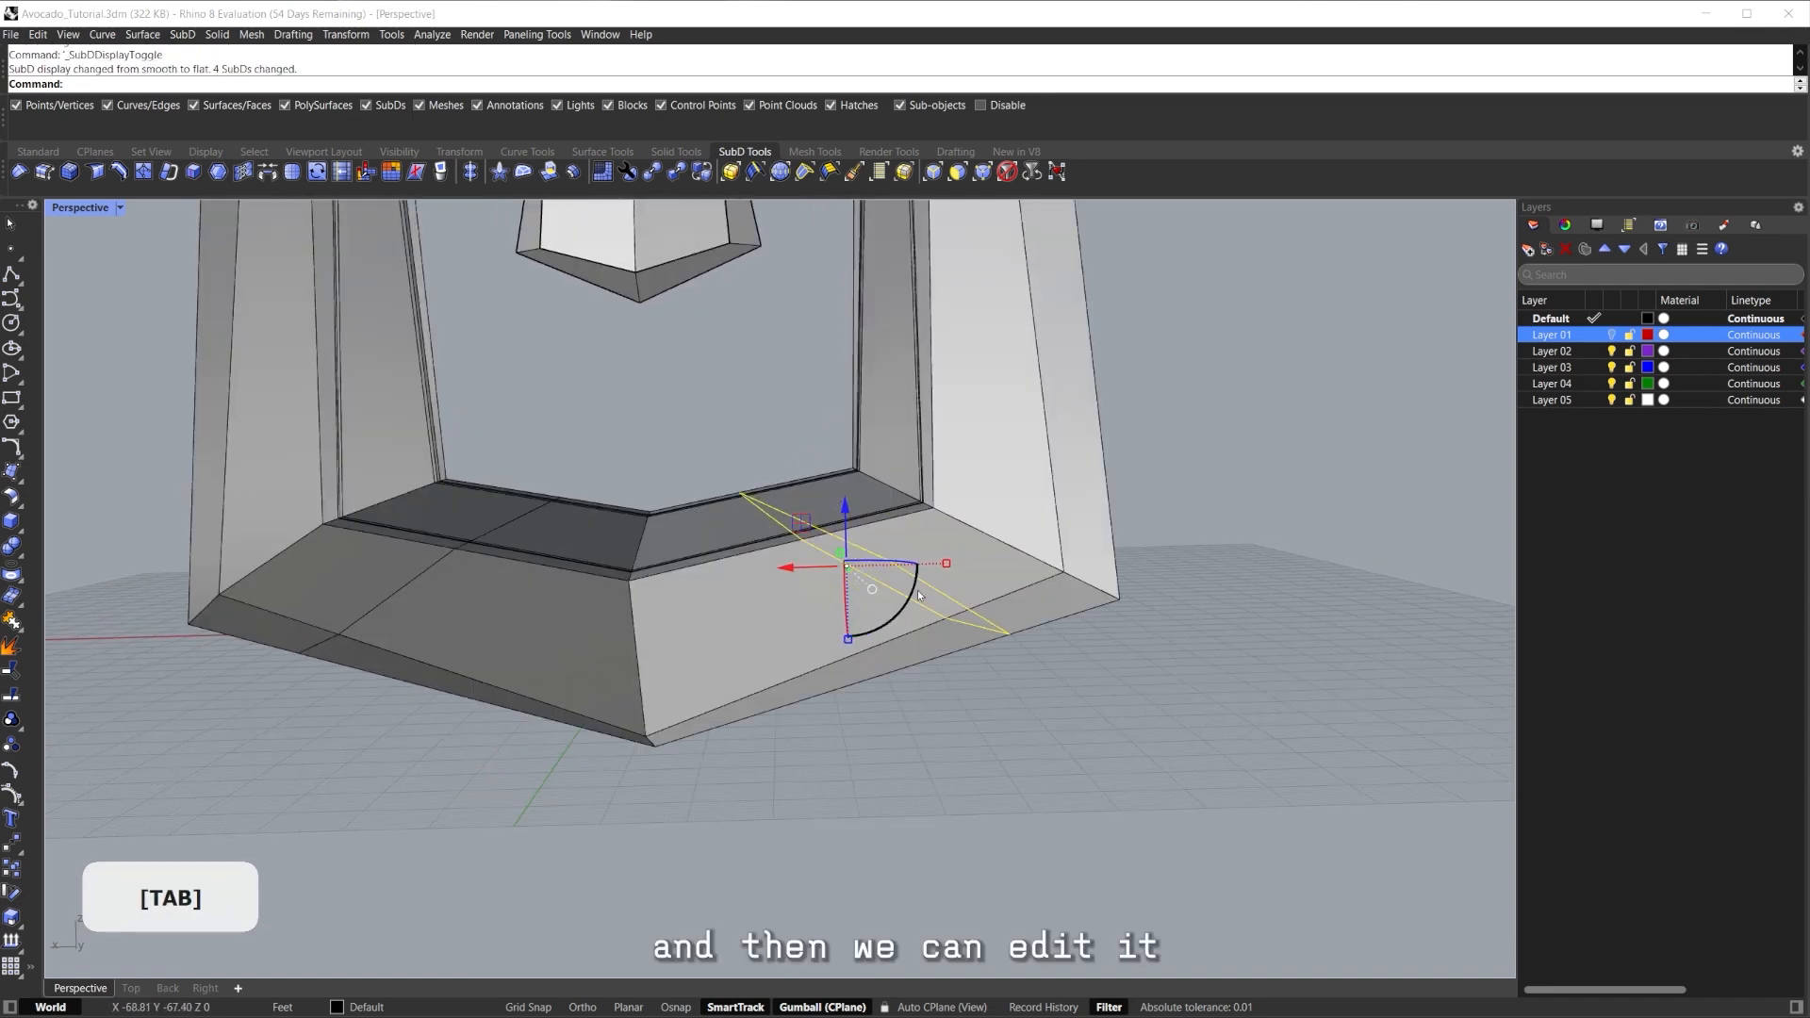
left_click_drag(946, 564, 790, 593)
mouse_move(798, 598)
right_mouse_down()
mouse_move(804, 577)
mouse_move(805, 596)
right_mouse_up()
left_click_drag(802, 666, 802, 689)
left_click_drag(756, 549, 788, 587)
key("ctrl+z")
key("ctrl+z")
key("ctrl+z")
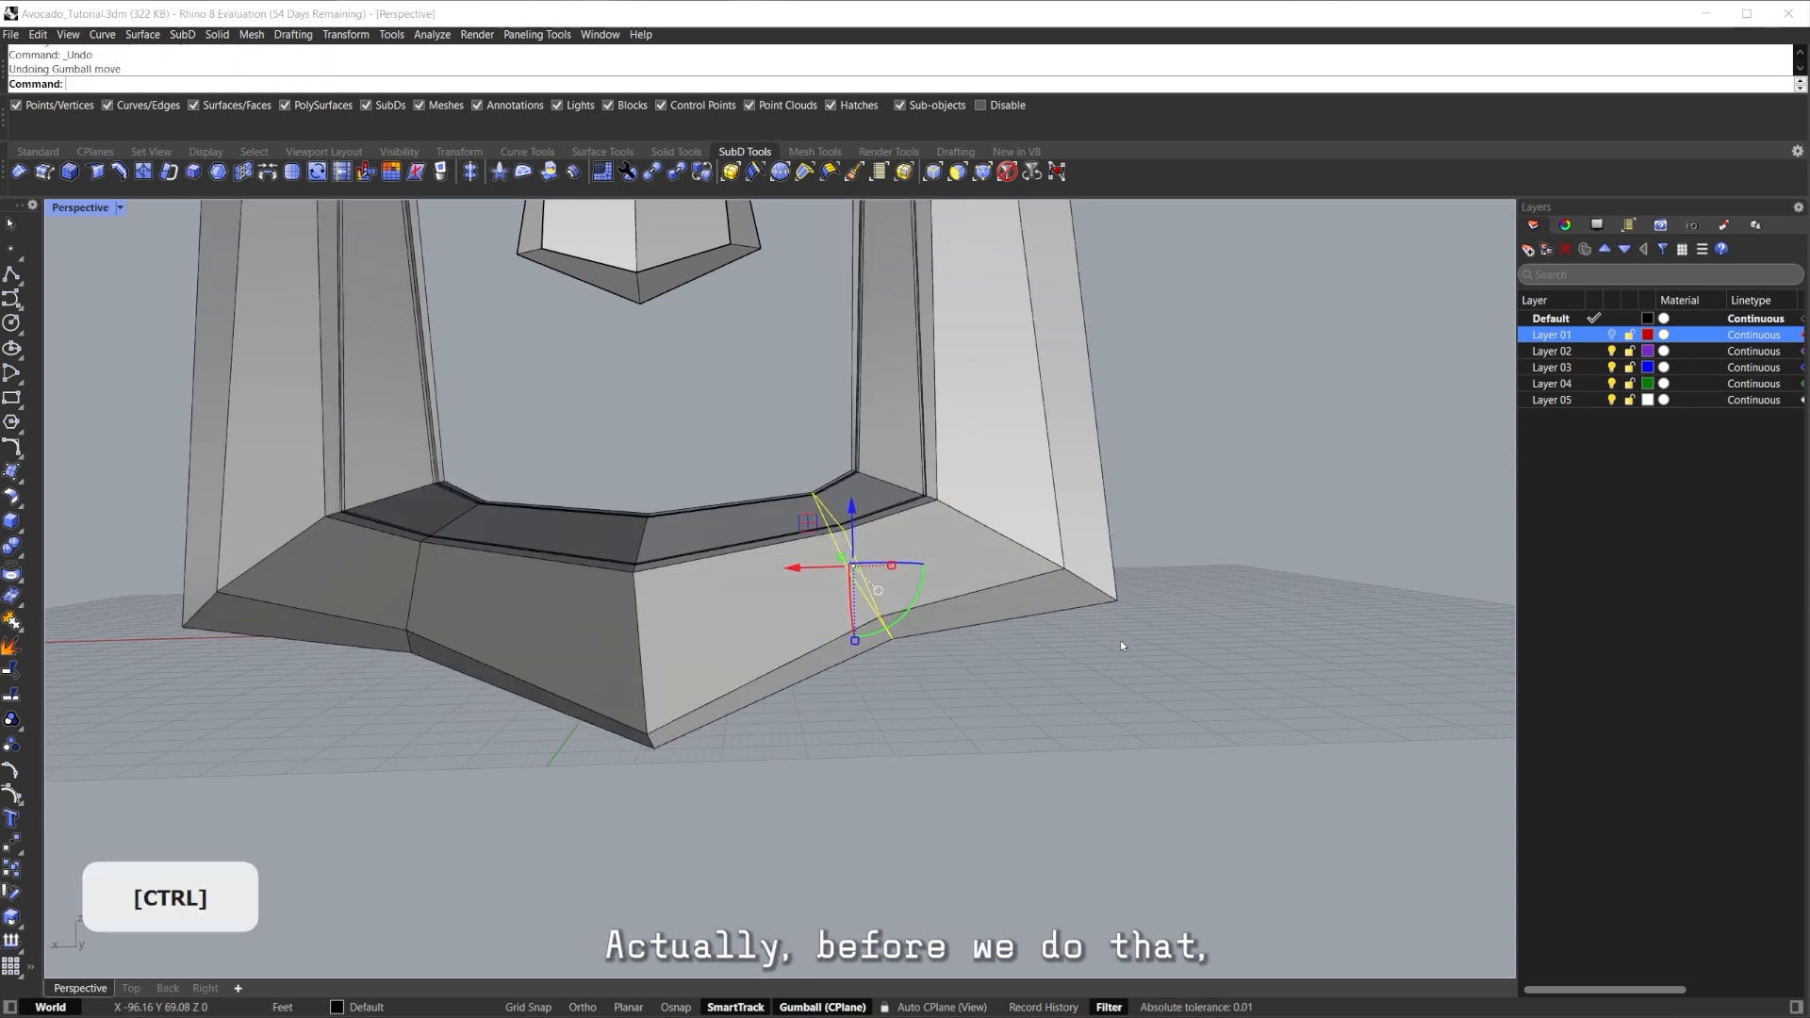
key("ctrl+z")
Reinsert the base edge loop with OffsetMode=Proportional, then show all four viewports.
right_click(1076, 625)
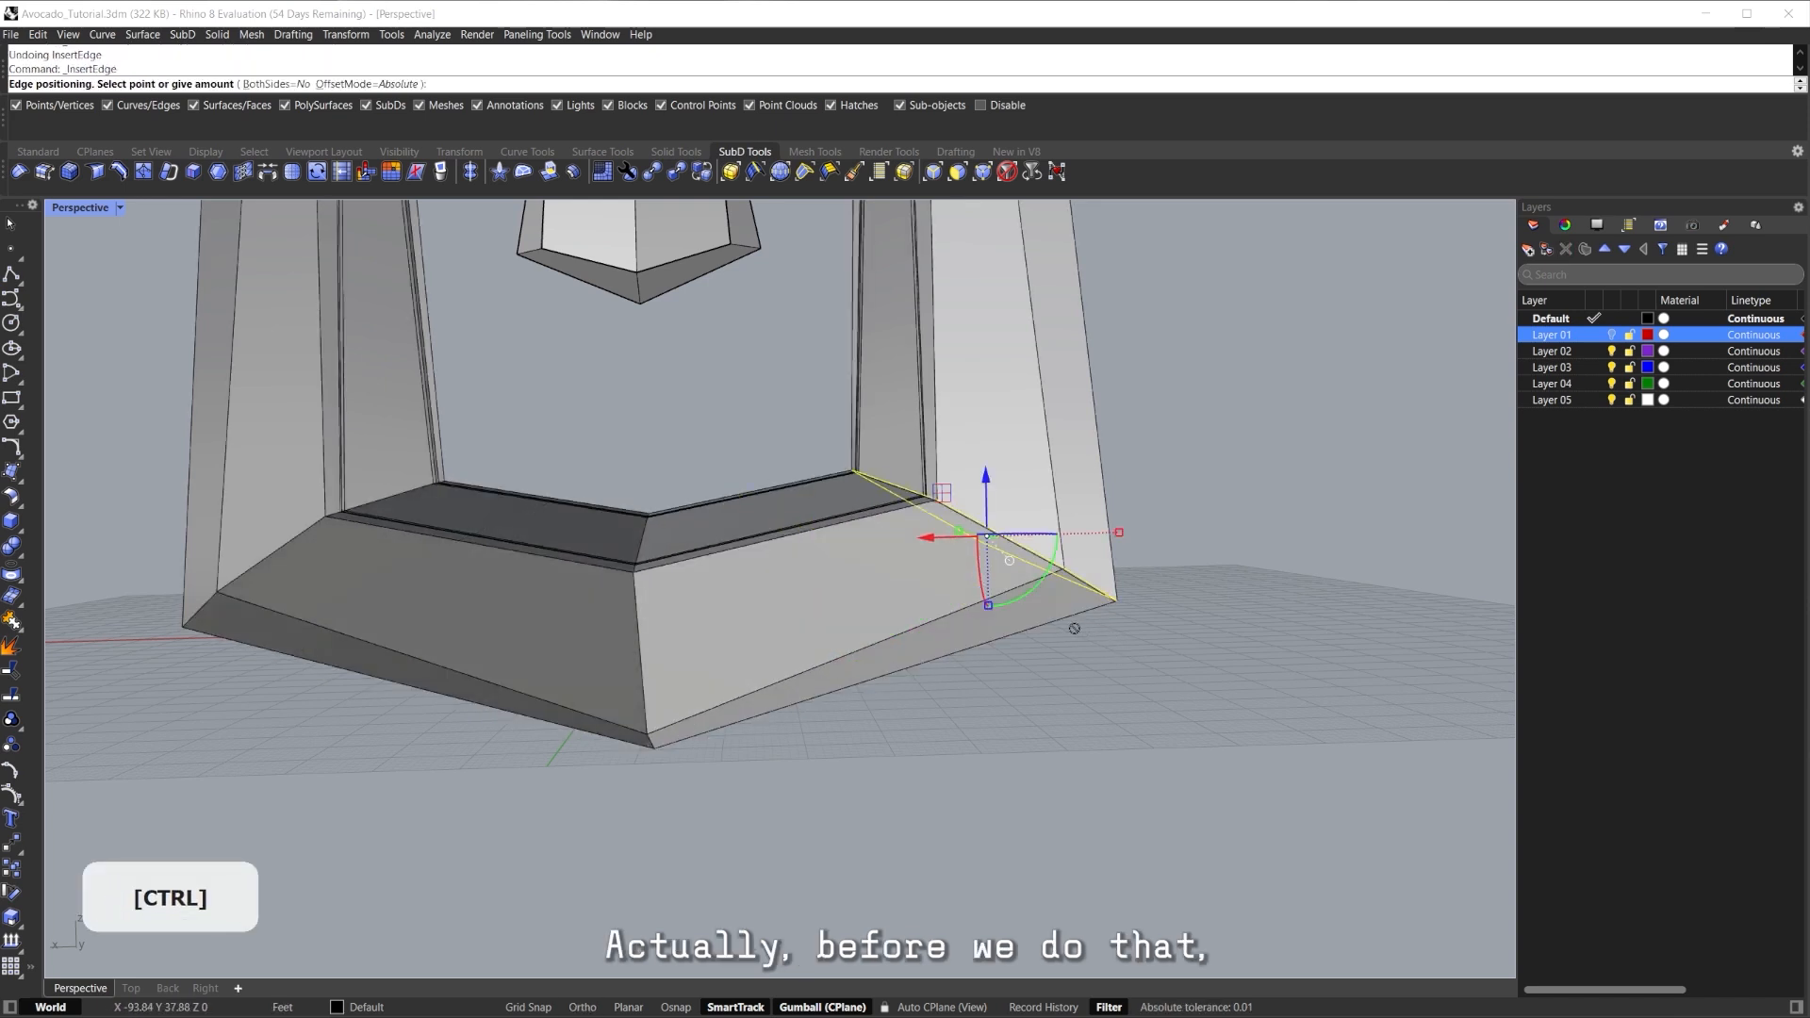
left_click(368, 85)
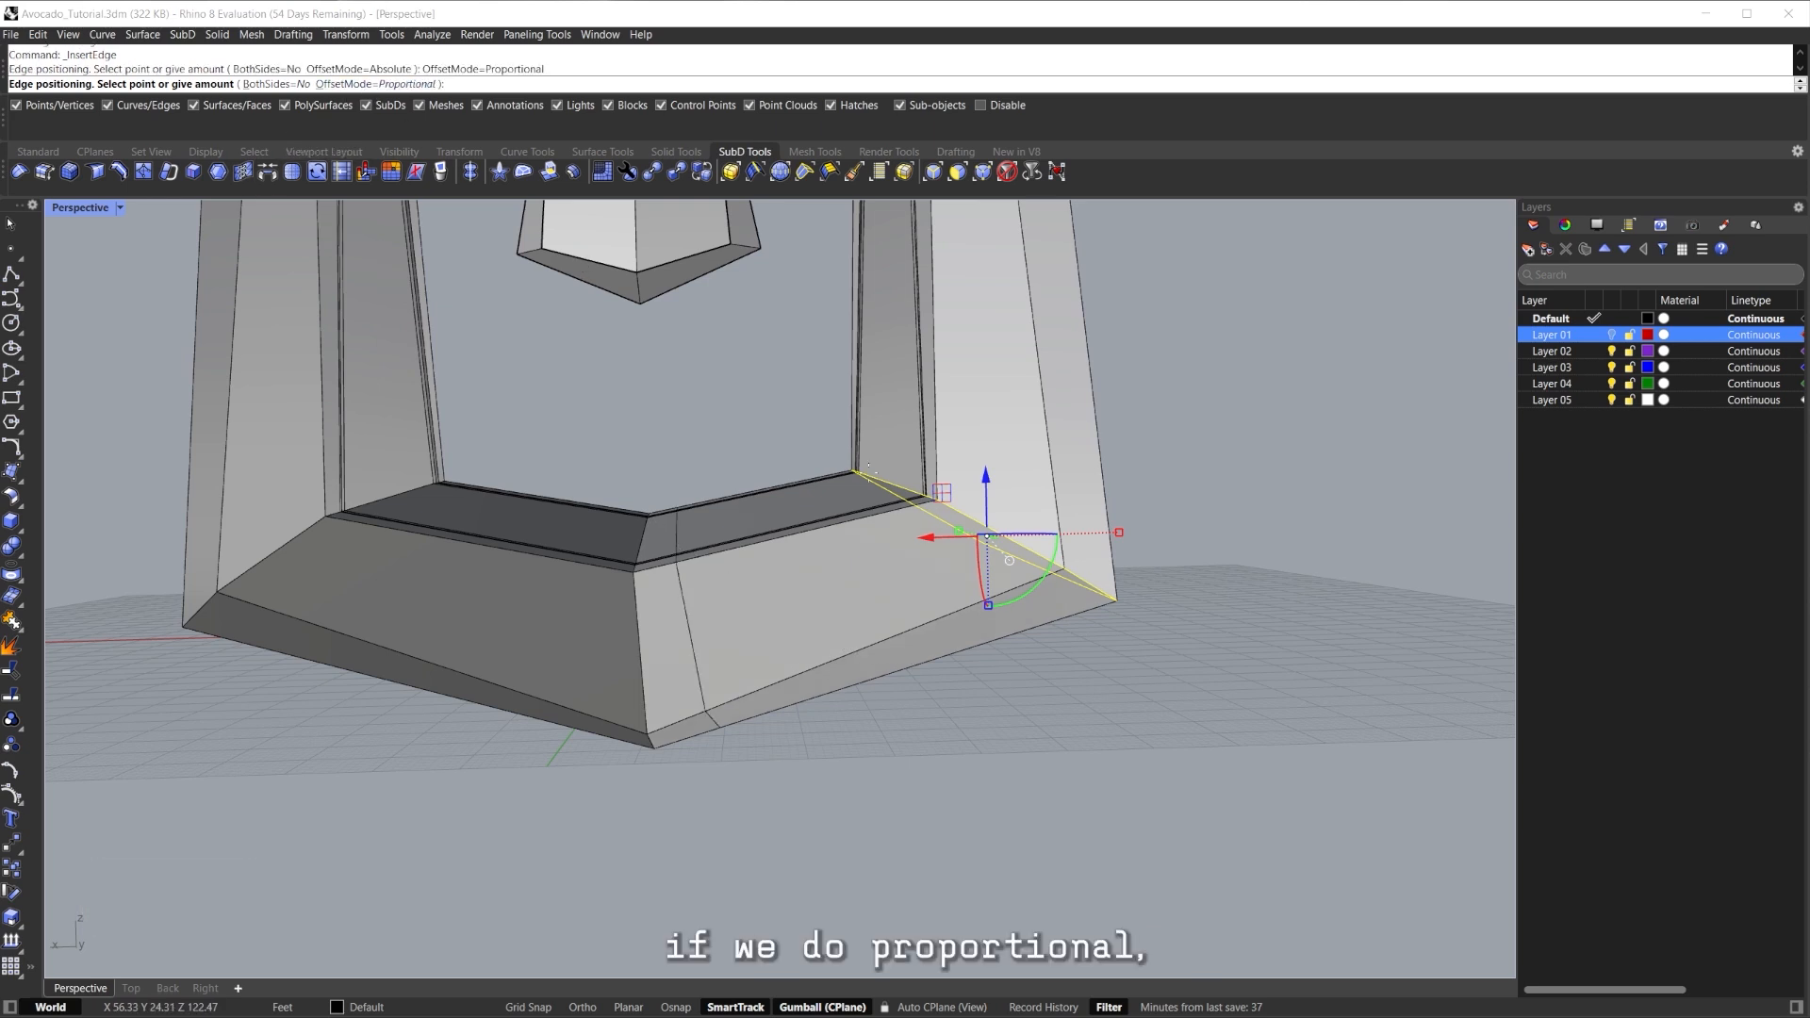
key("Tab")
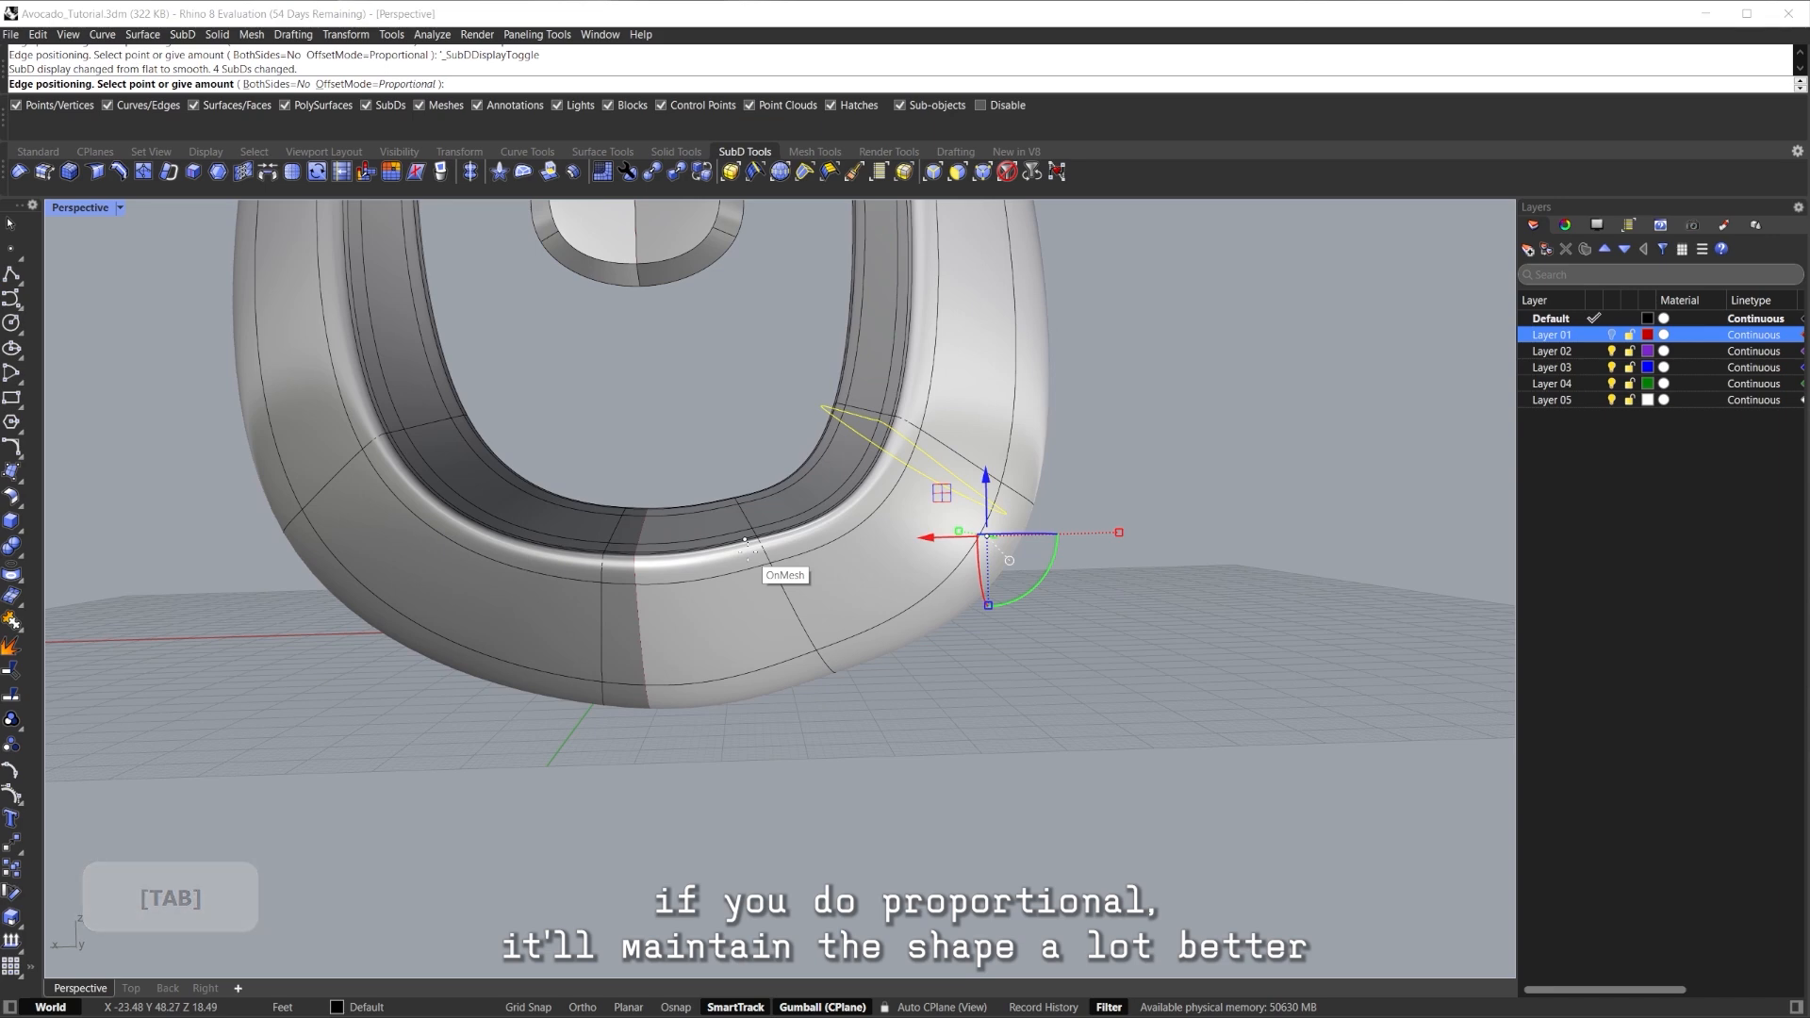
left_click(770, 544)
scroll(849, 554, "down", 4)
right_click_drag(844, 559, 809, 595, "shift")
scroll(790, 530, "up", 5)
key("Tab")
right_click_drag(851, 713, 793, 611)
double_click(871, 729)
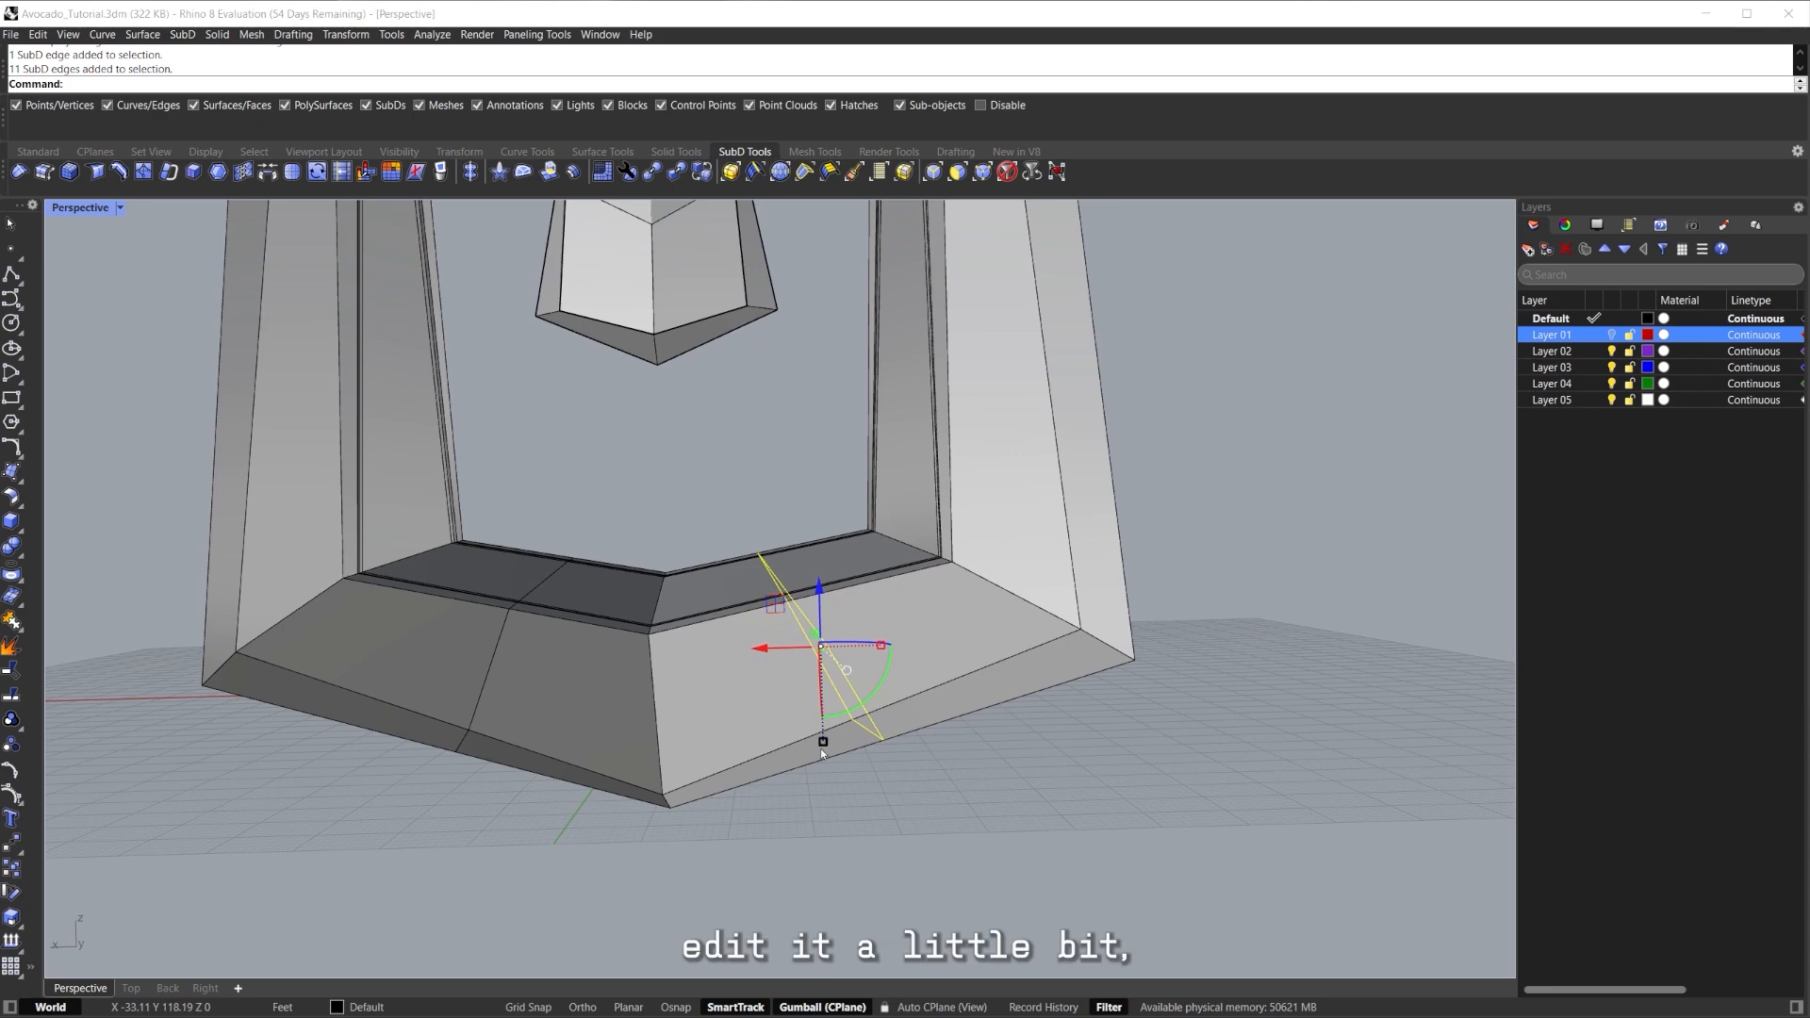
double_click(98, 212)
Flatten the selected edge loop with a zero gumball scale and nudge it up and left.
scroll(469, 789, "up", 6)
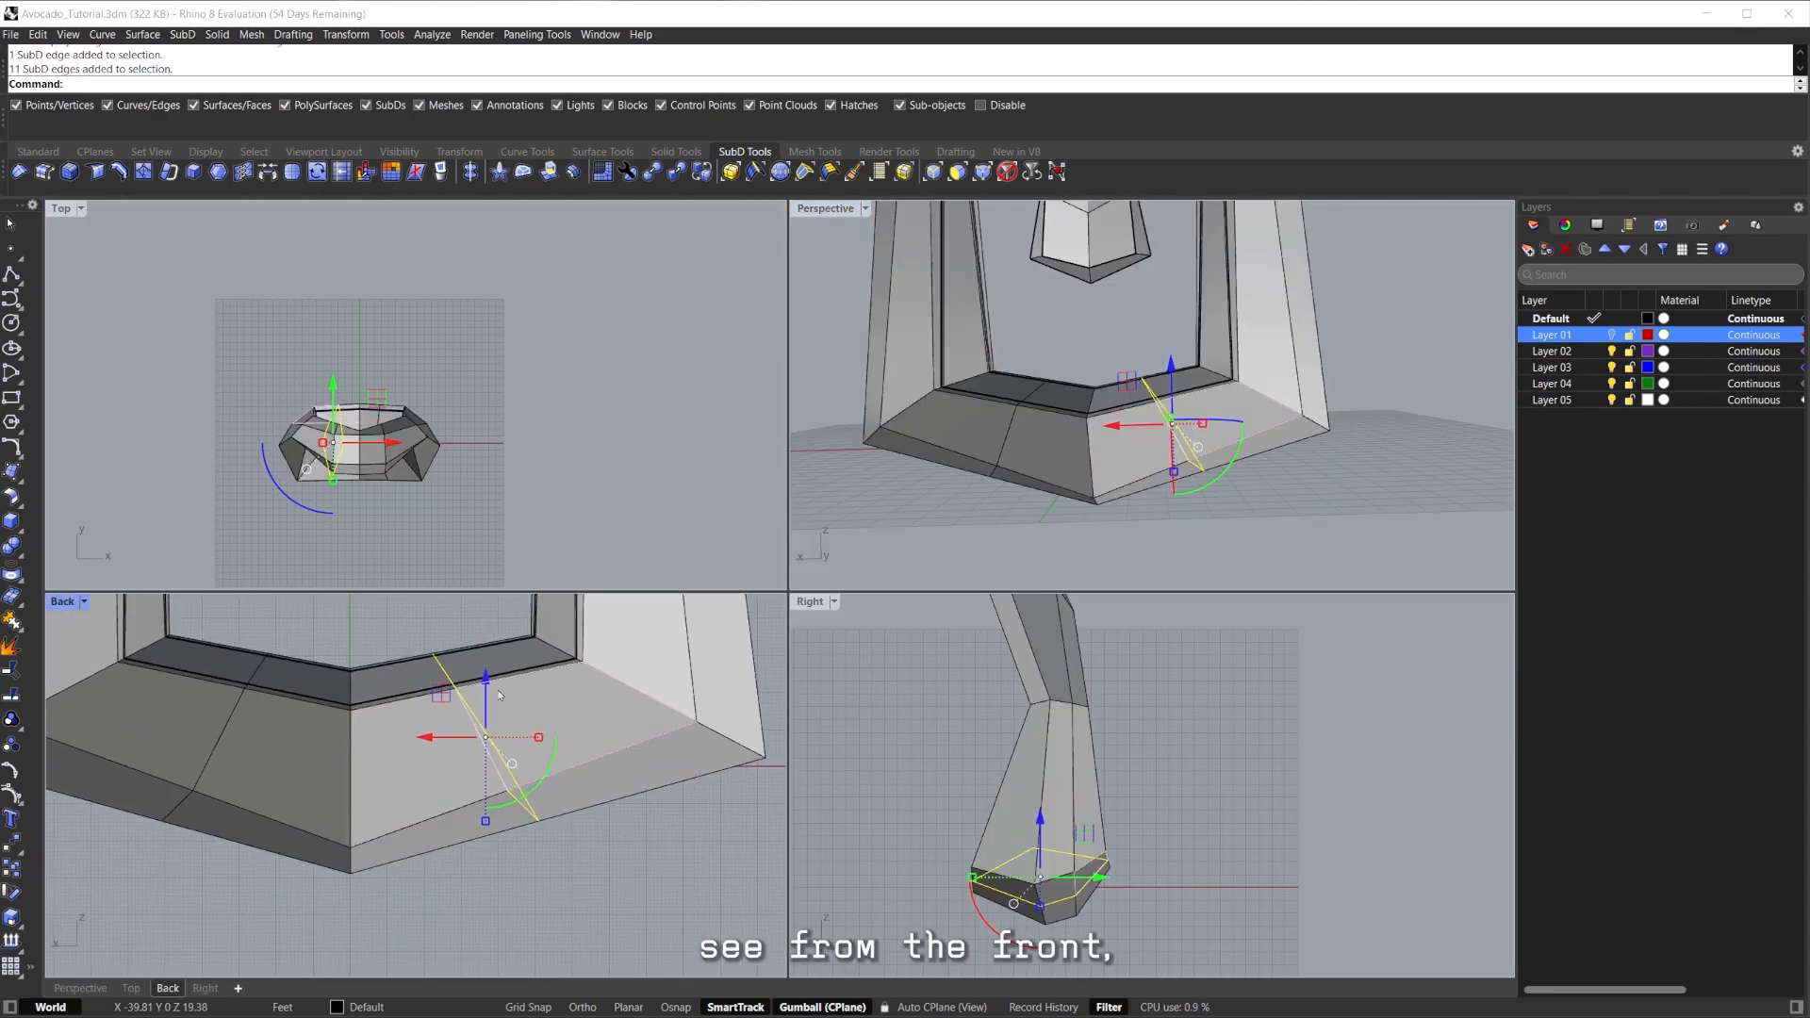
left_click_drag(539, 741, 525, 737)
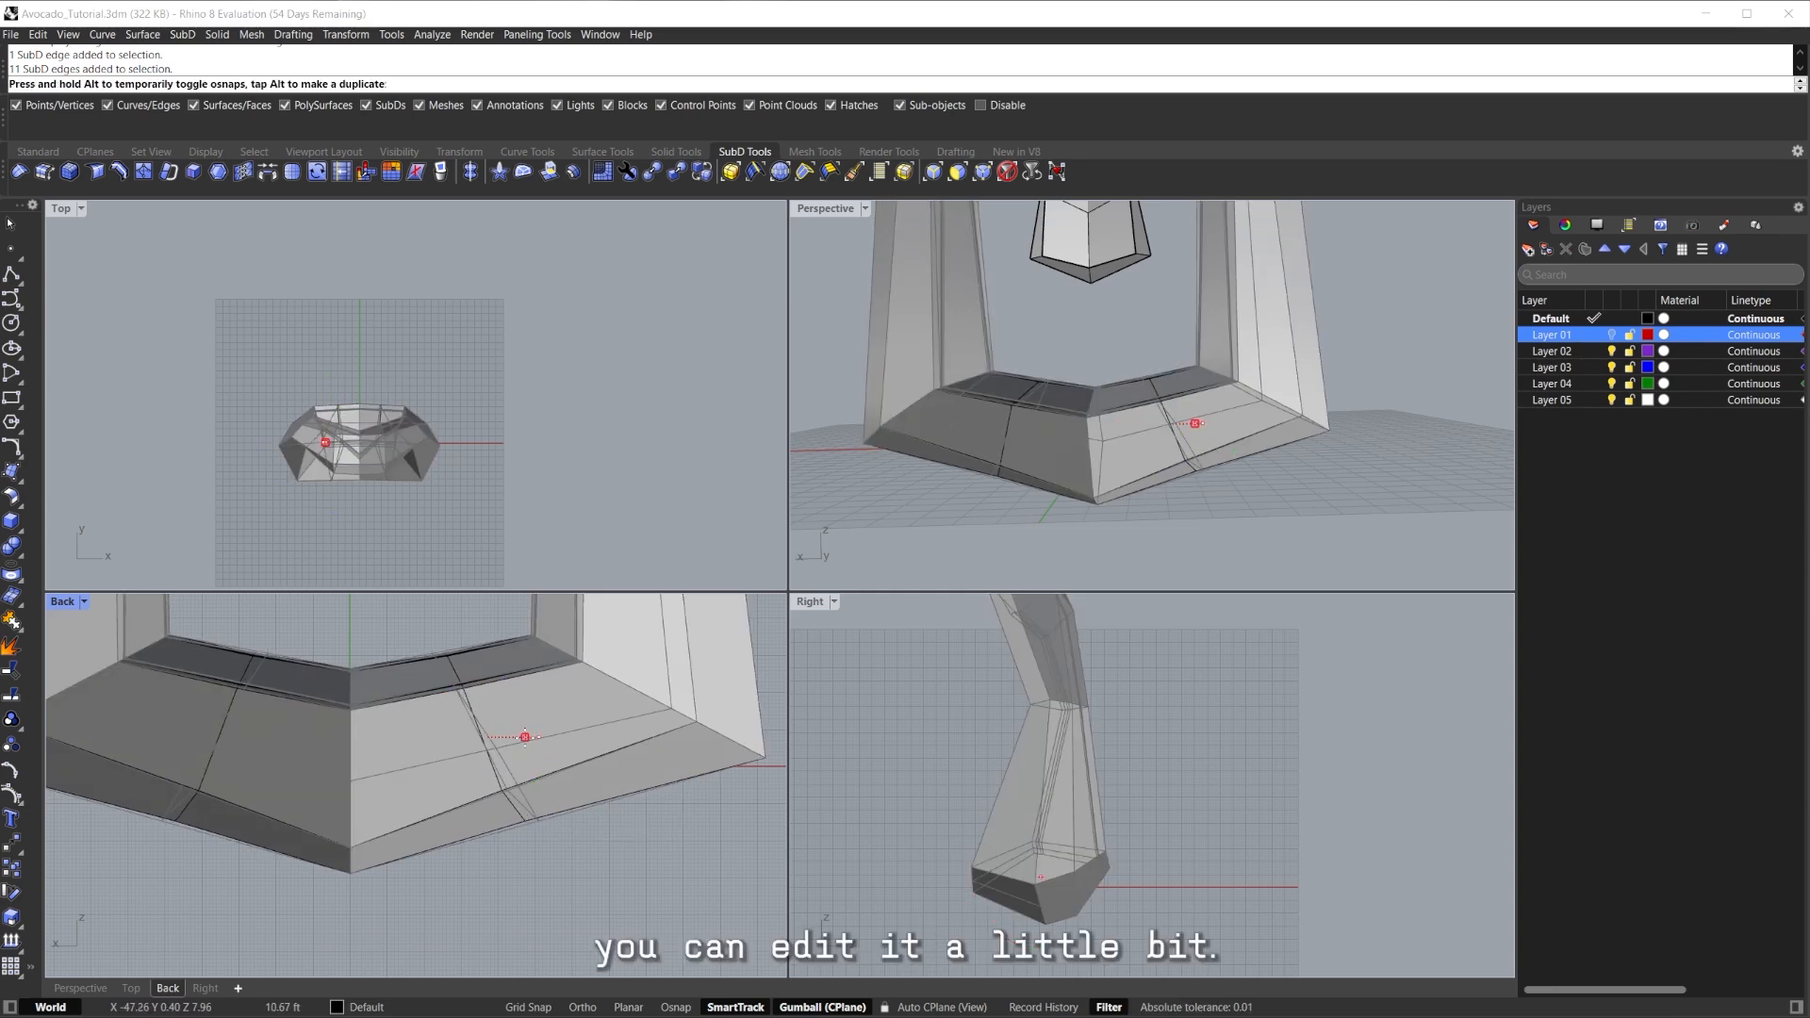
key("ctrl+z")
key("ctrl")
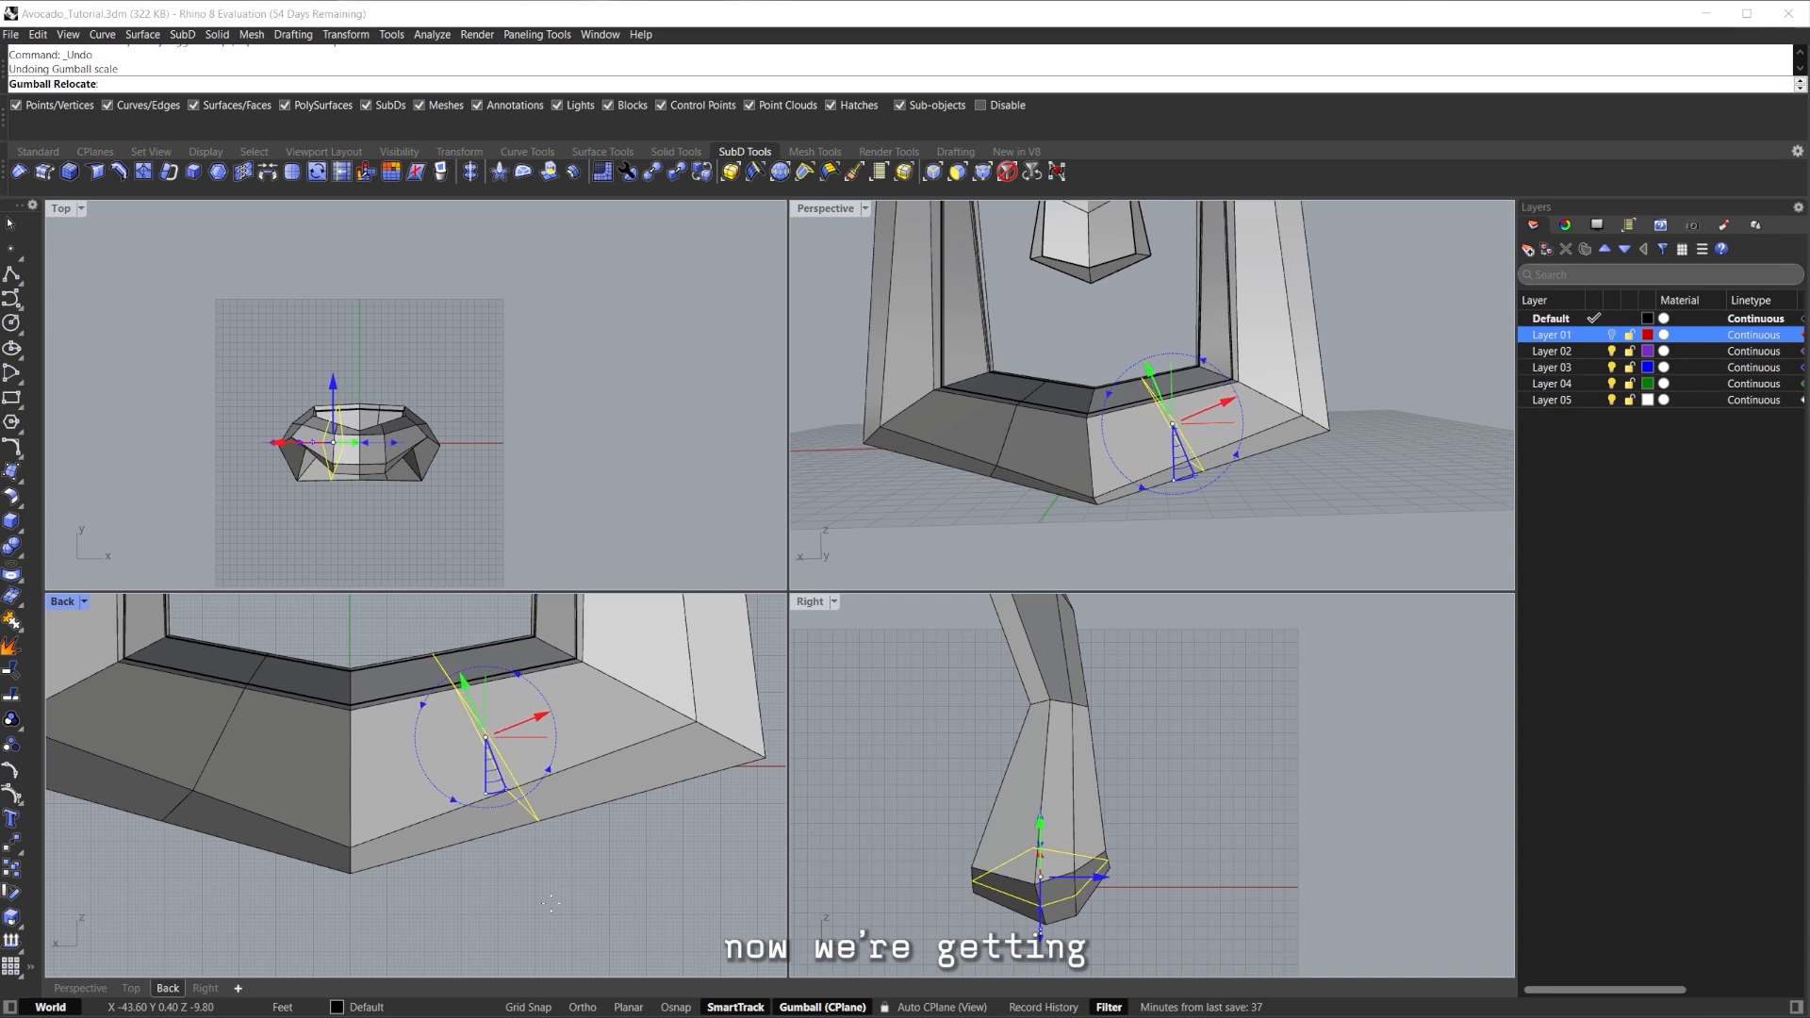
left_click_drag(552, 903, 552, 903)
key("Return")
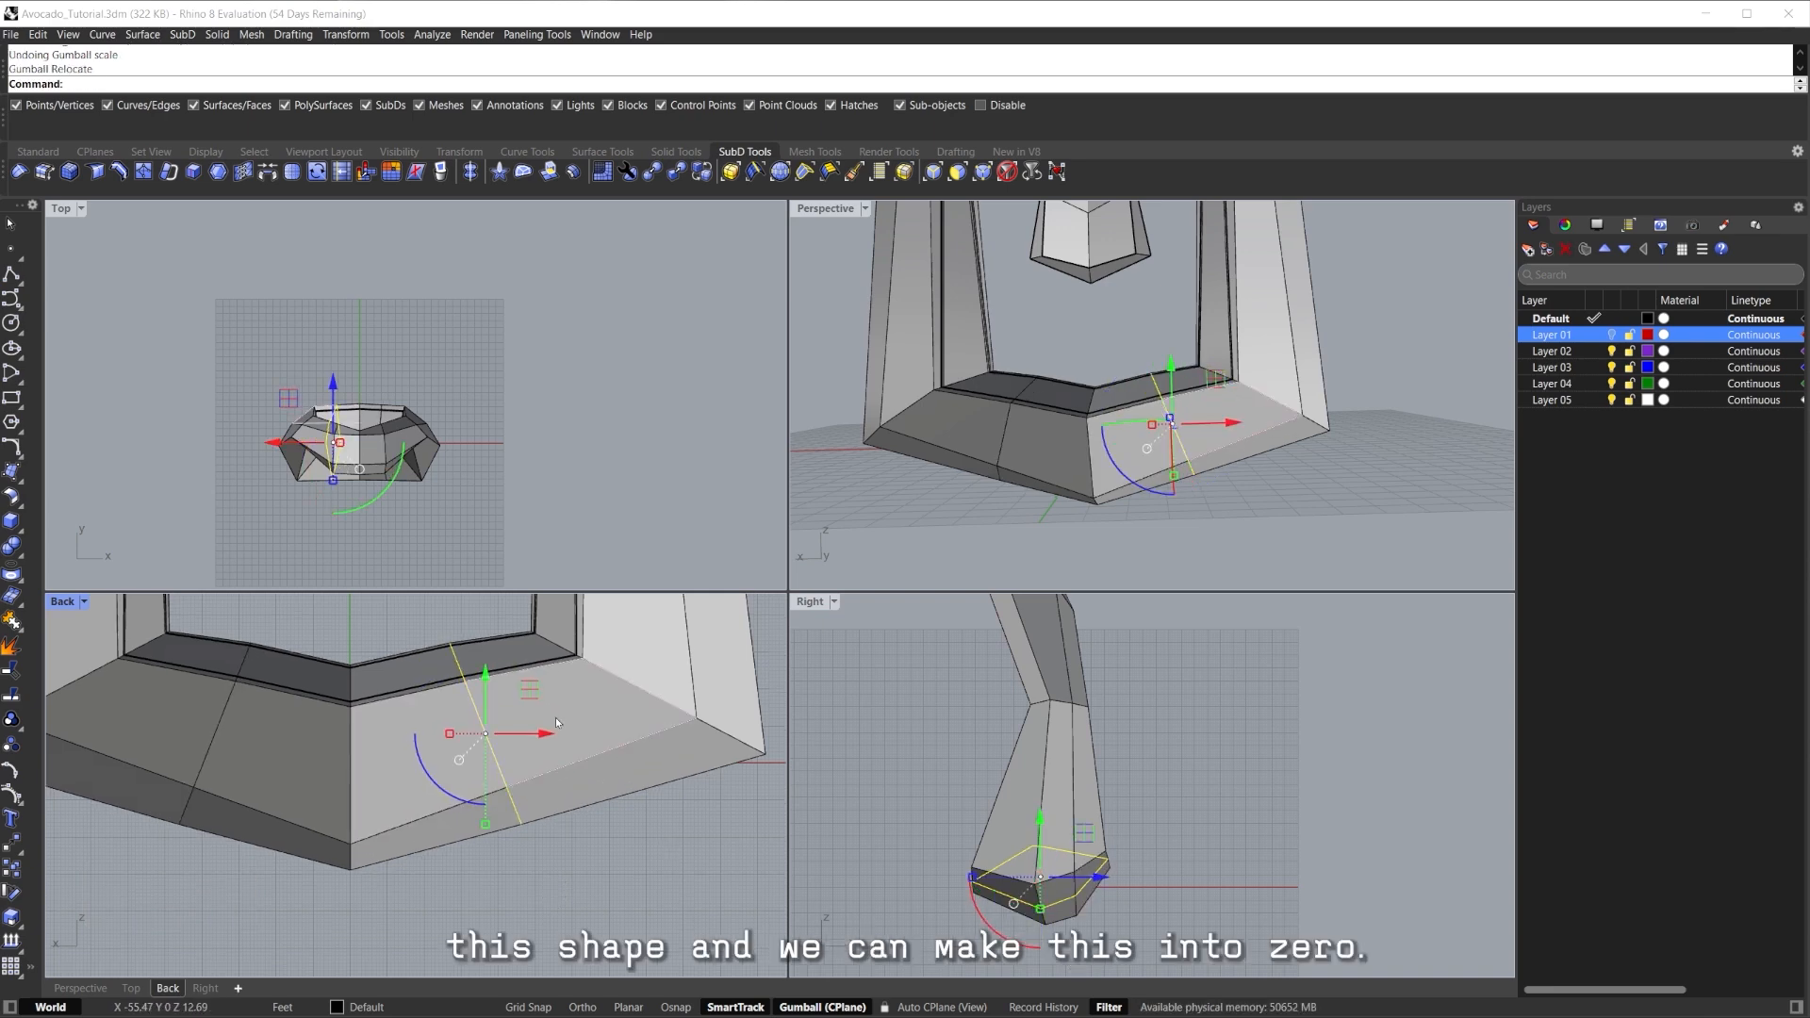
scroll(556, 703, "down", 2)
right_click_drag(557, 703, 553, 720)
mouse_move(543, 704)
left_mouse_down()
mouse_move(563, 689)
mouse_move(547, 724)
mouse_move(536, 712)
left_mouse_up()
Compare smooth and flat display, then delete the bottom edge loop of the base.
key("Tab")
left_click(609, 809)
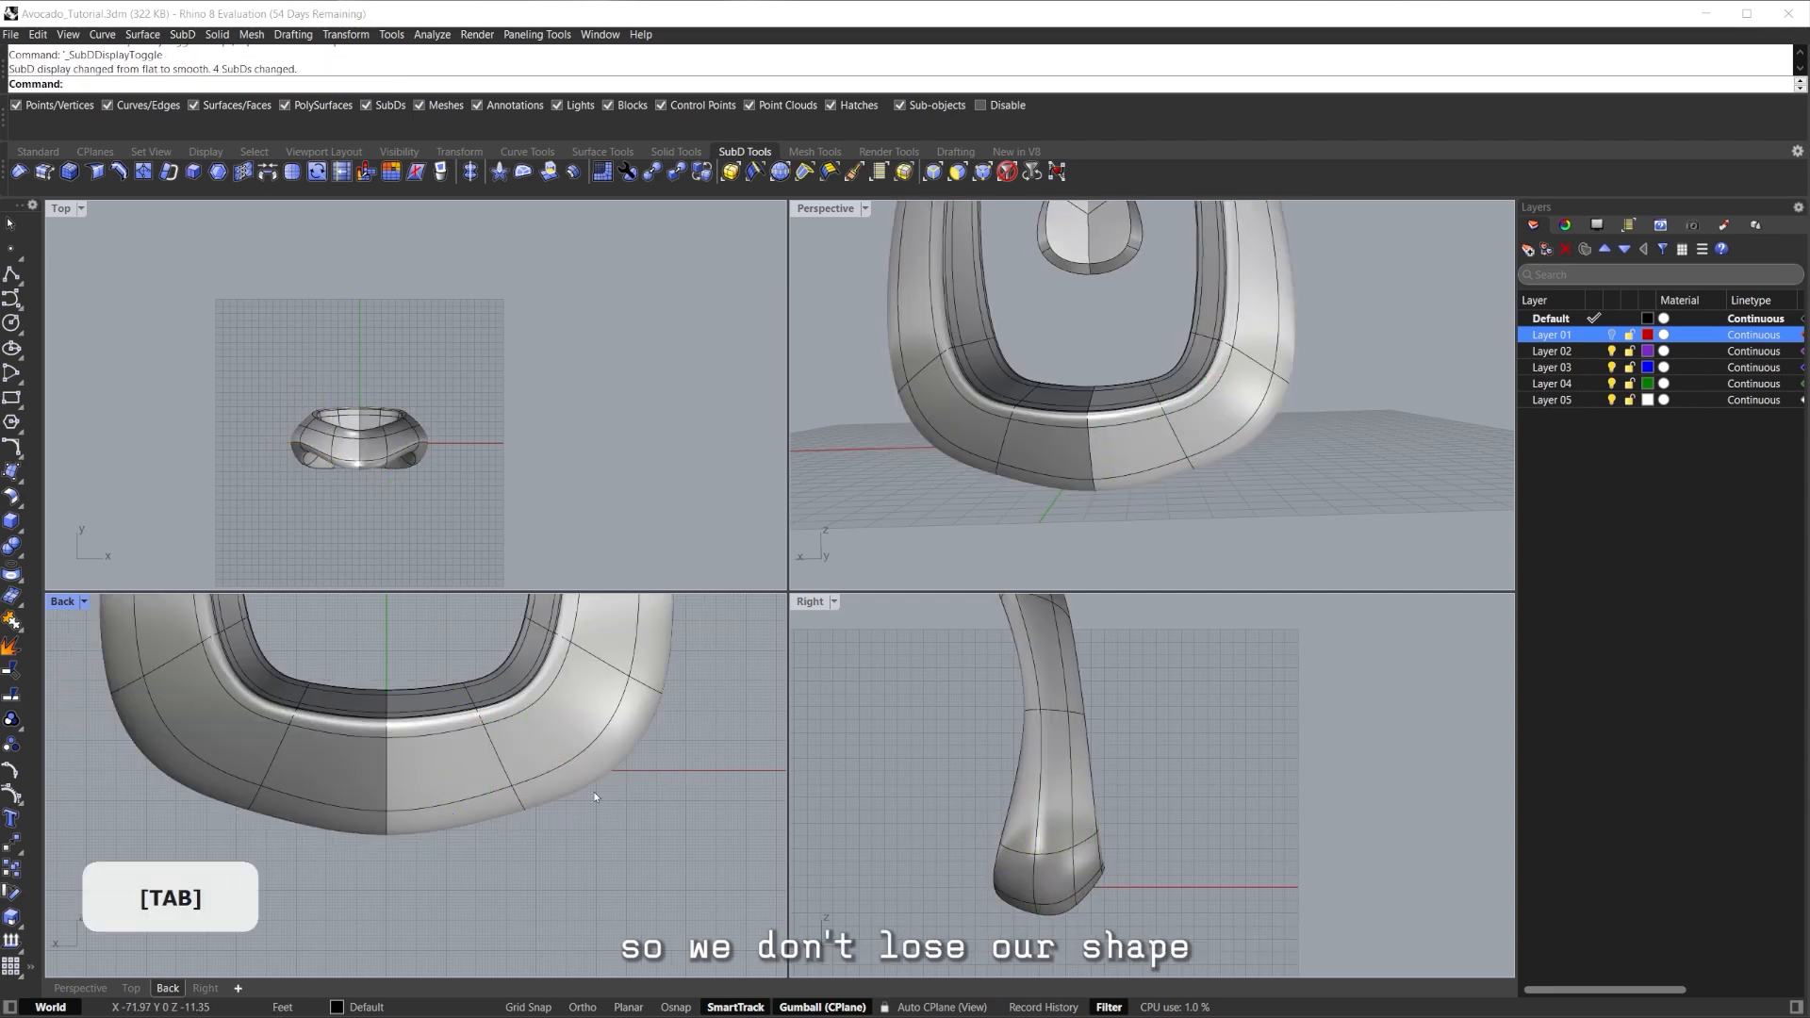
scroll(547, 737, "down", 12)
right_click_drag(547, 737, 547, 775)
scroll(547, 784, "up", 9)
key("Tab")
scroll(501, 801, "up", 4)
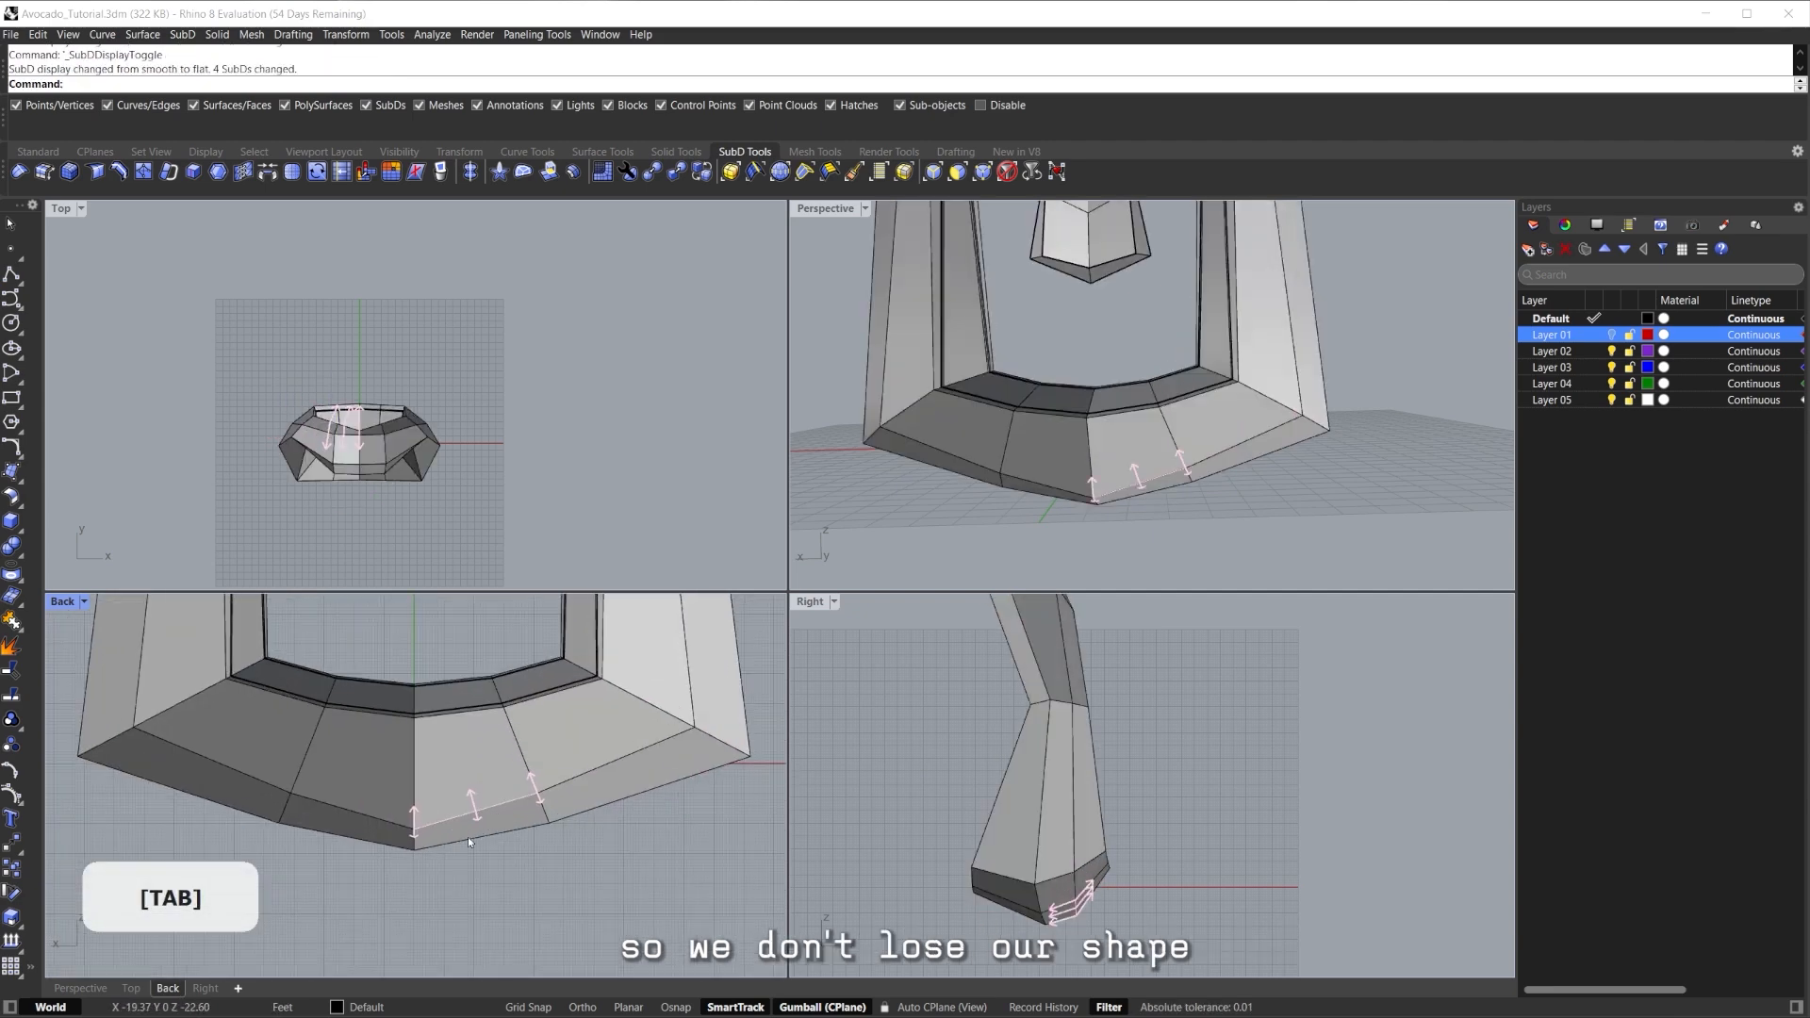
double_click(524, 766)
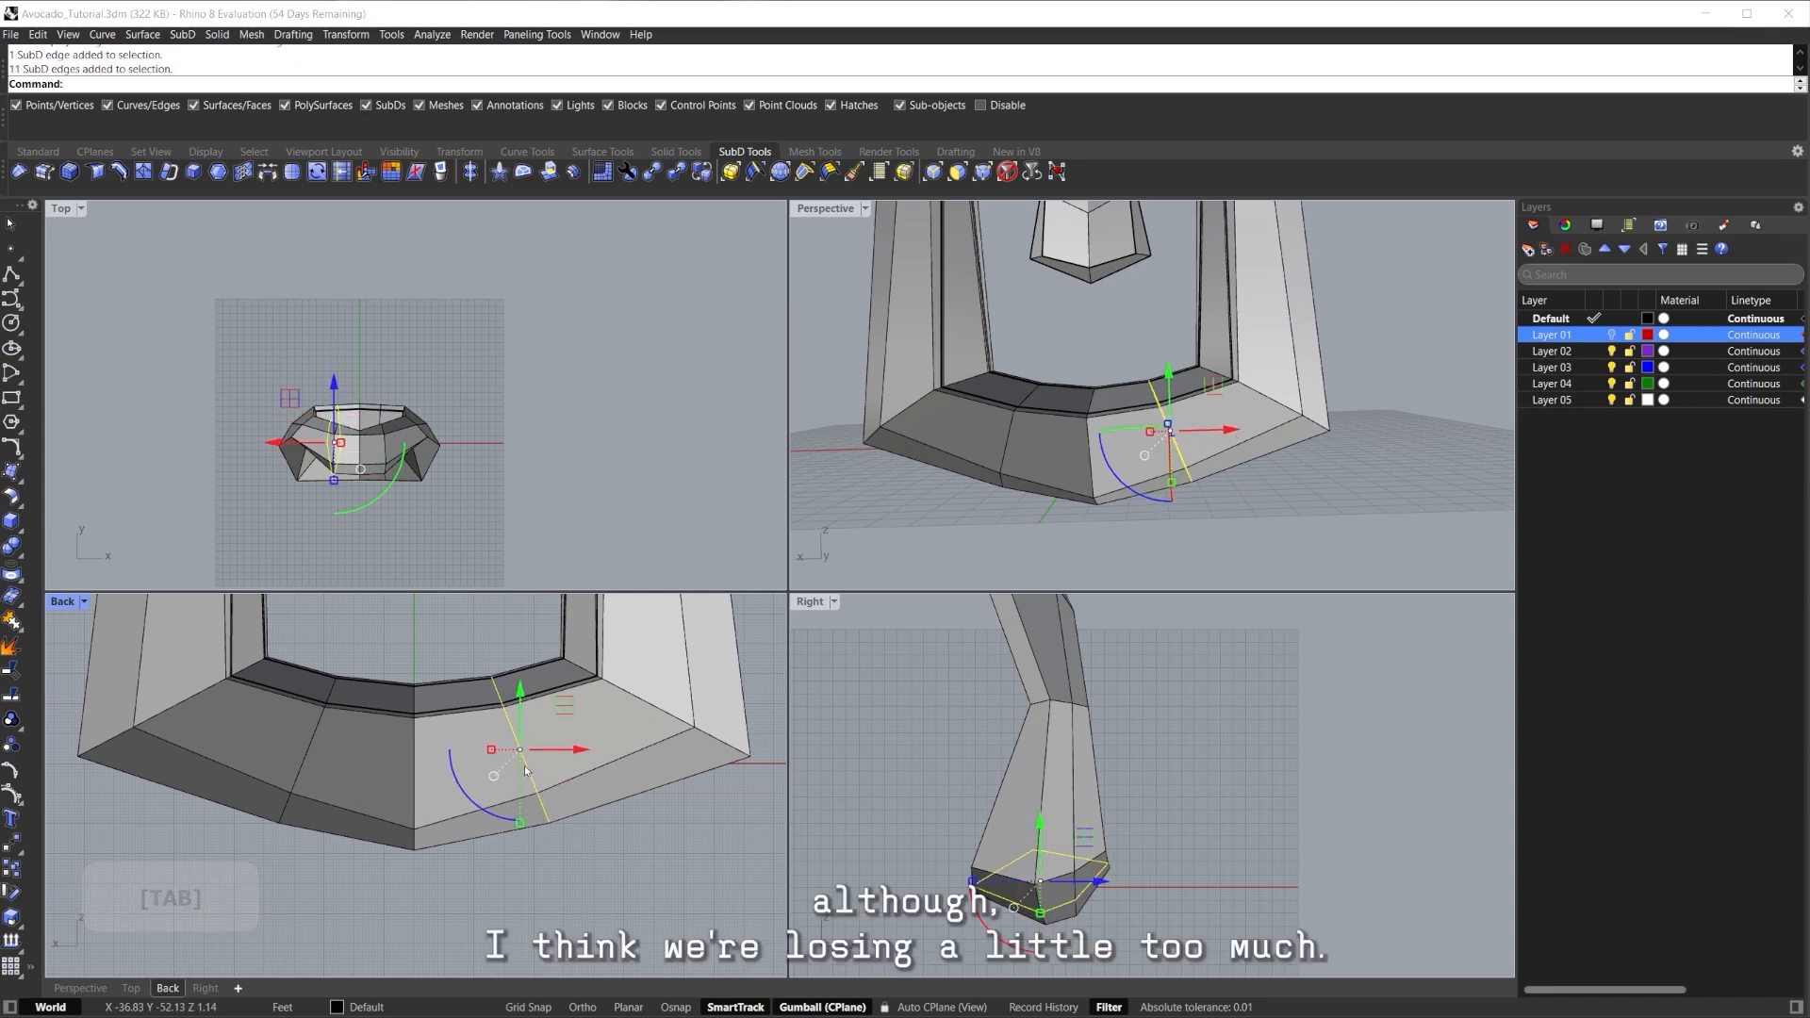
key("Delete")
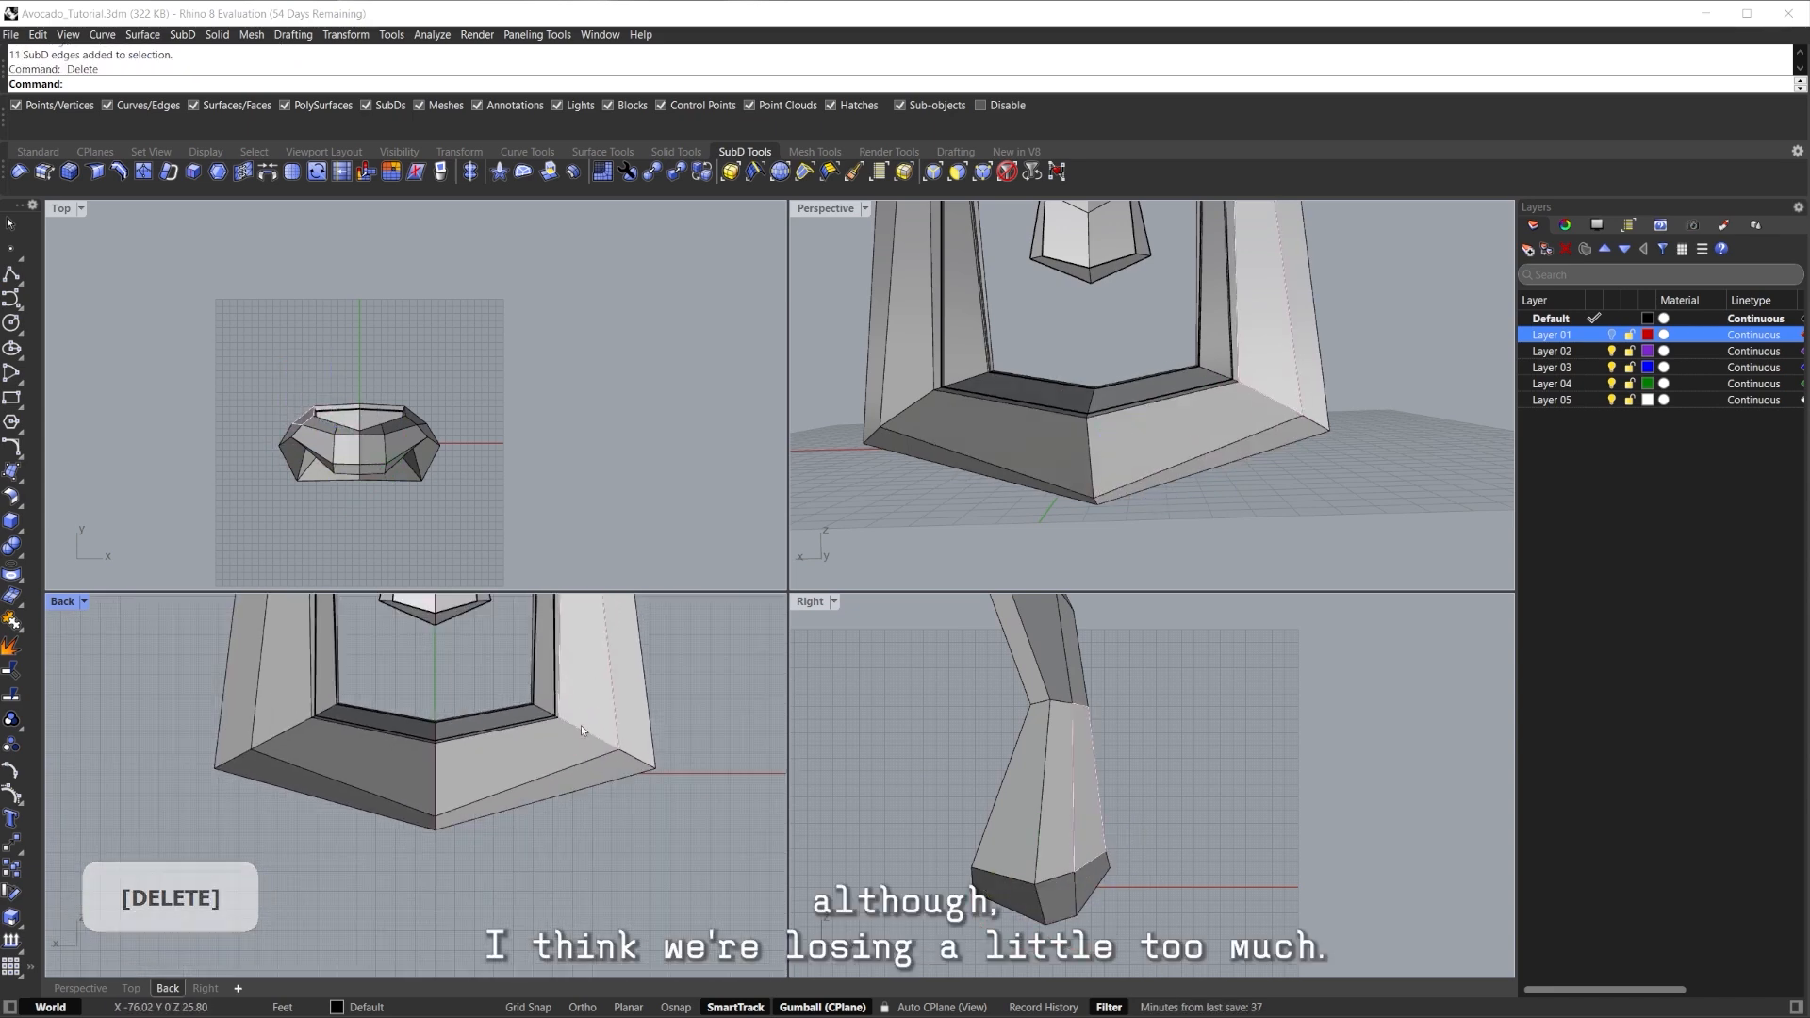
Select the faces along the base's right half, briefly trying and cancelling an edge insertion.
double_click(581, 745)
scroll(580, 778, "up", 6)
scroll(581, 778, "down", 2)
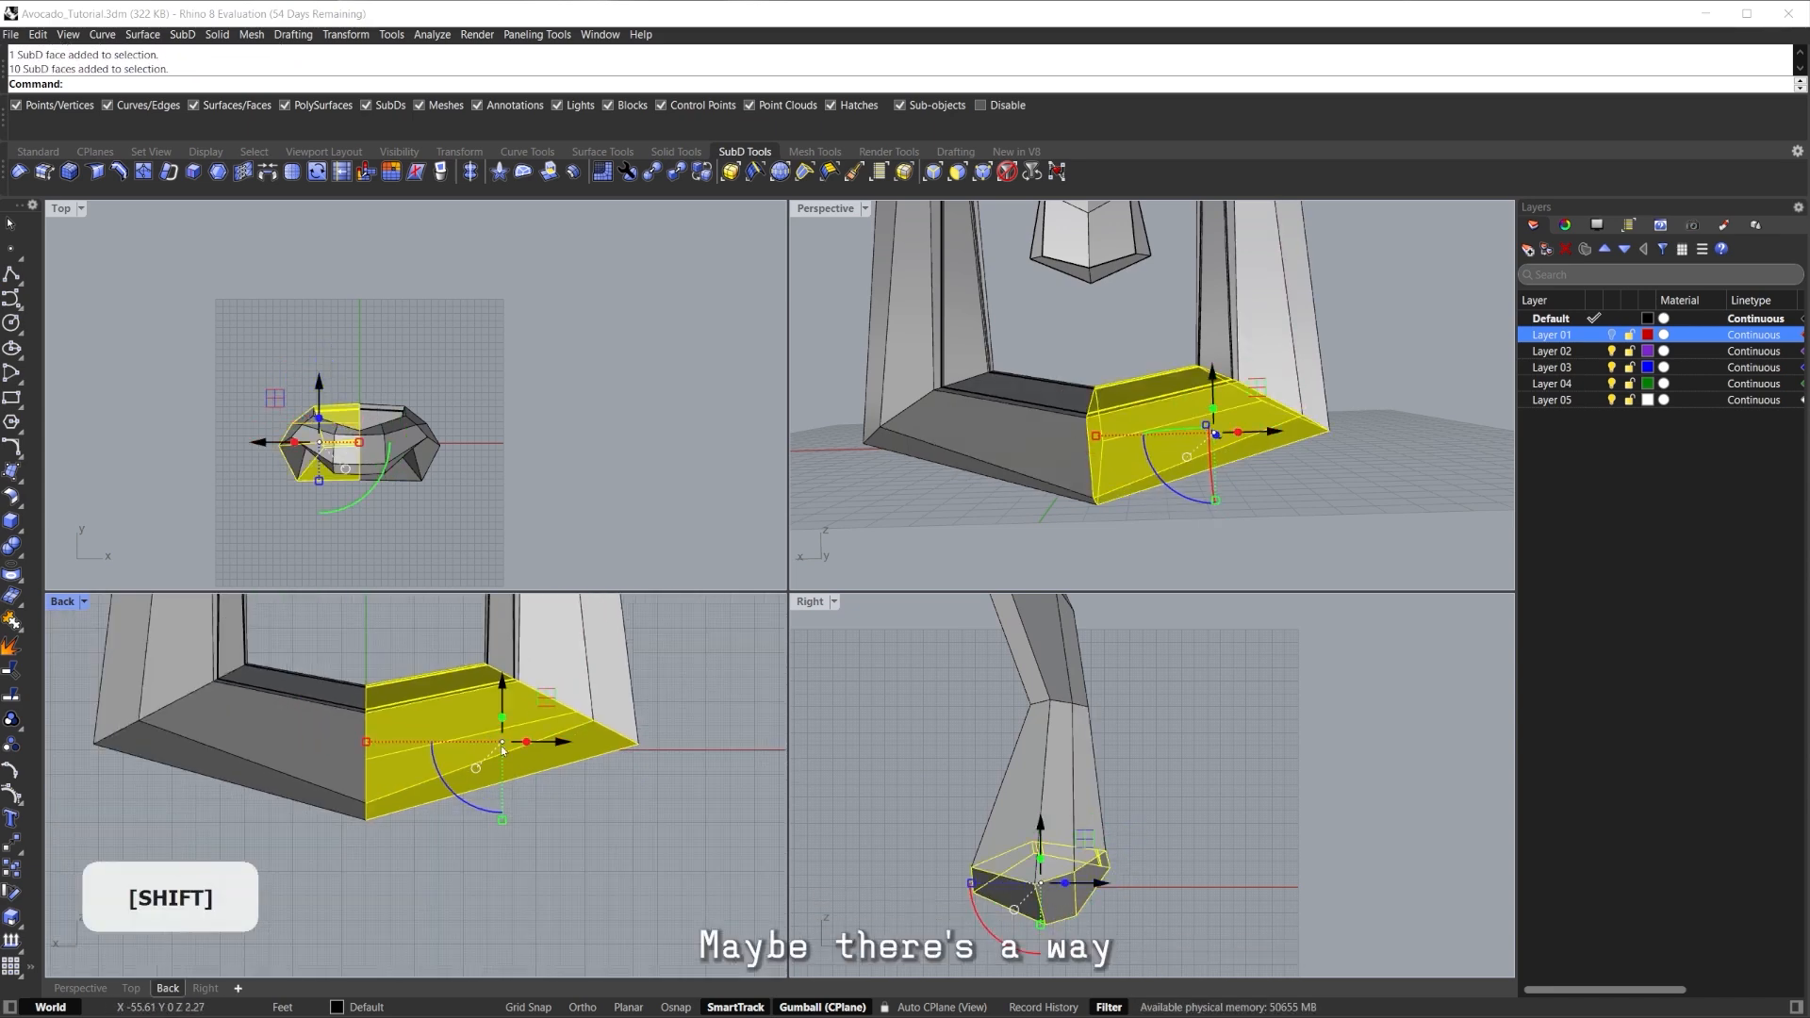
key("ctrl+shift+e")
key("Escape")
double_click(517, 738, "shift")
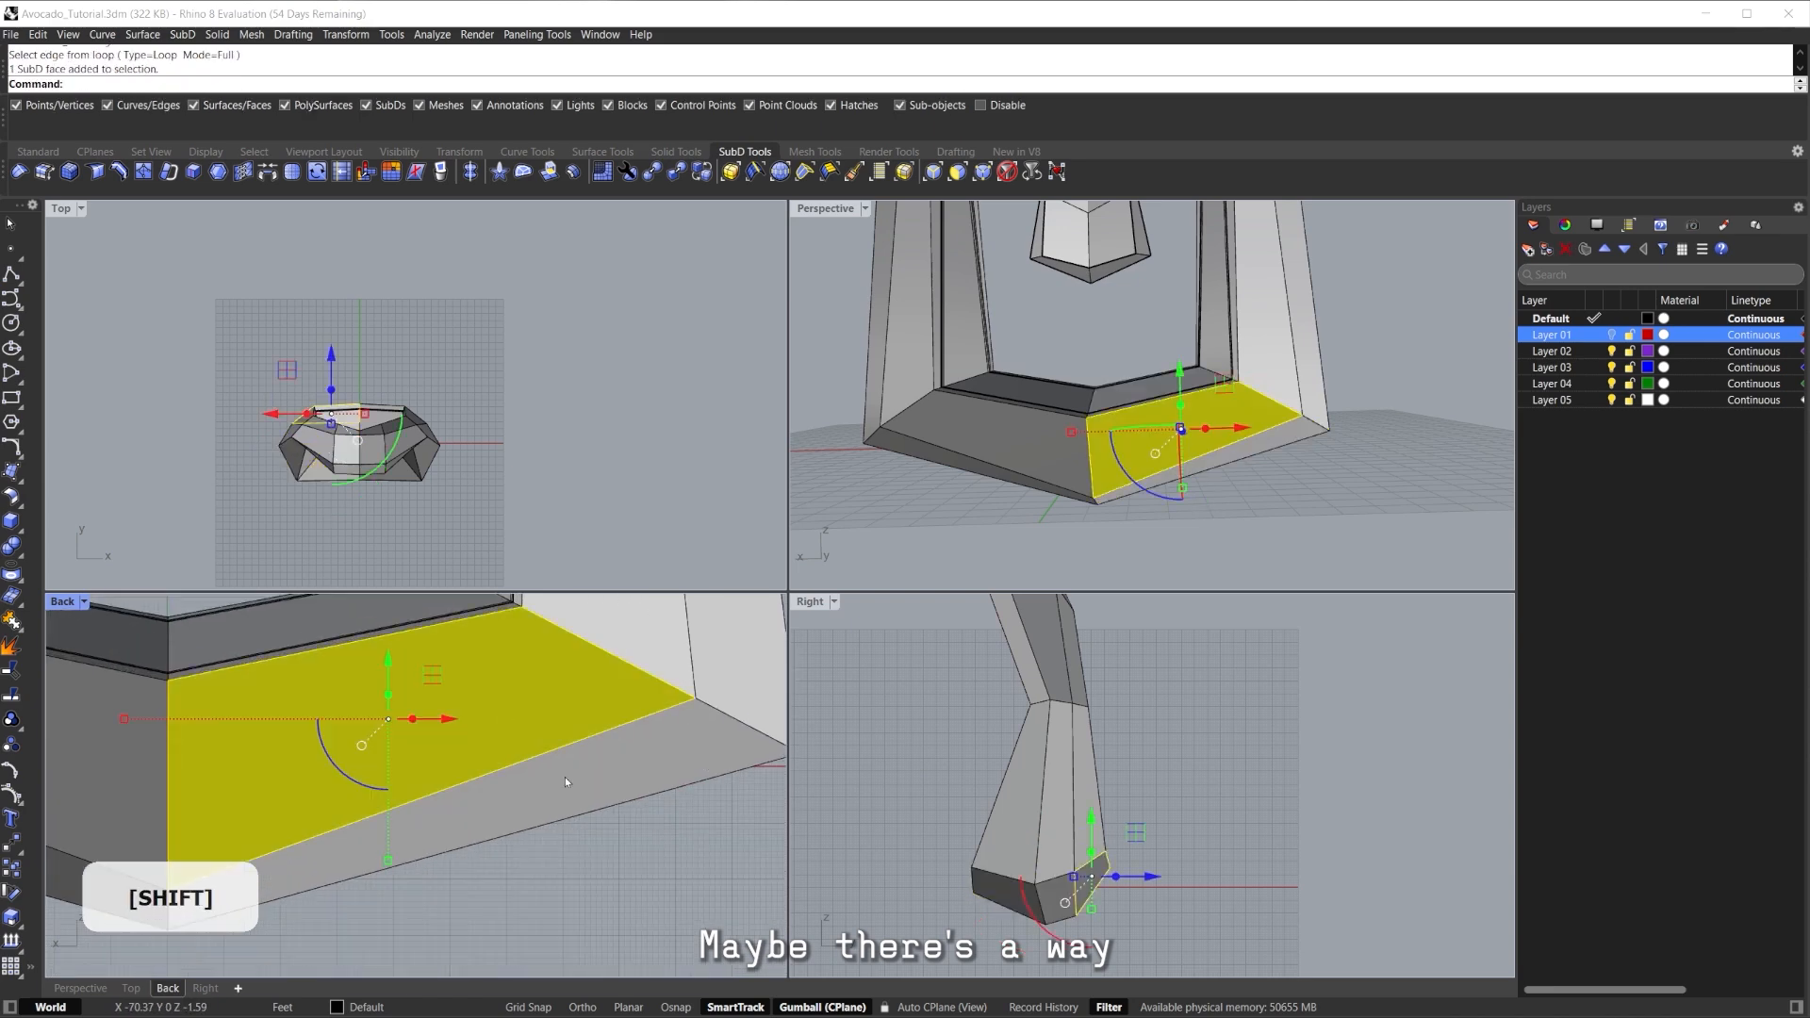
scroll(564, 777, "down", 3)
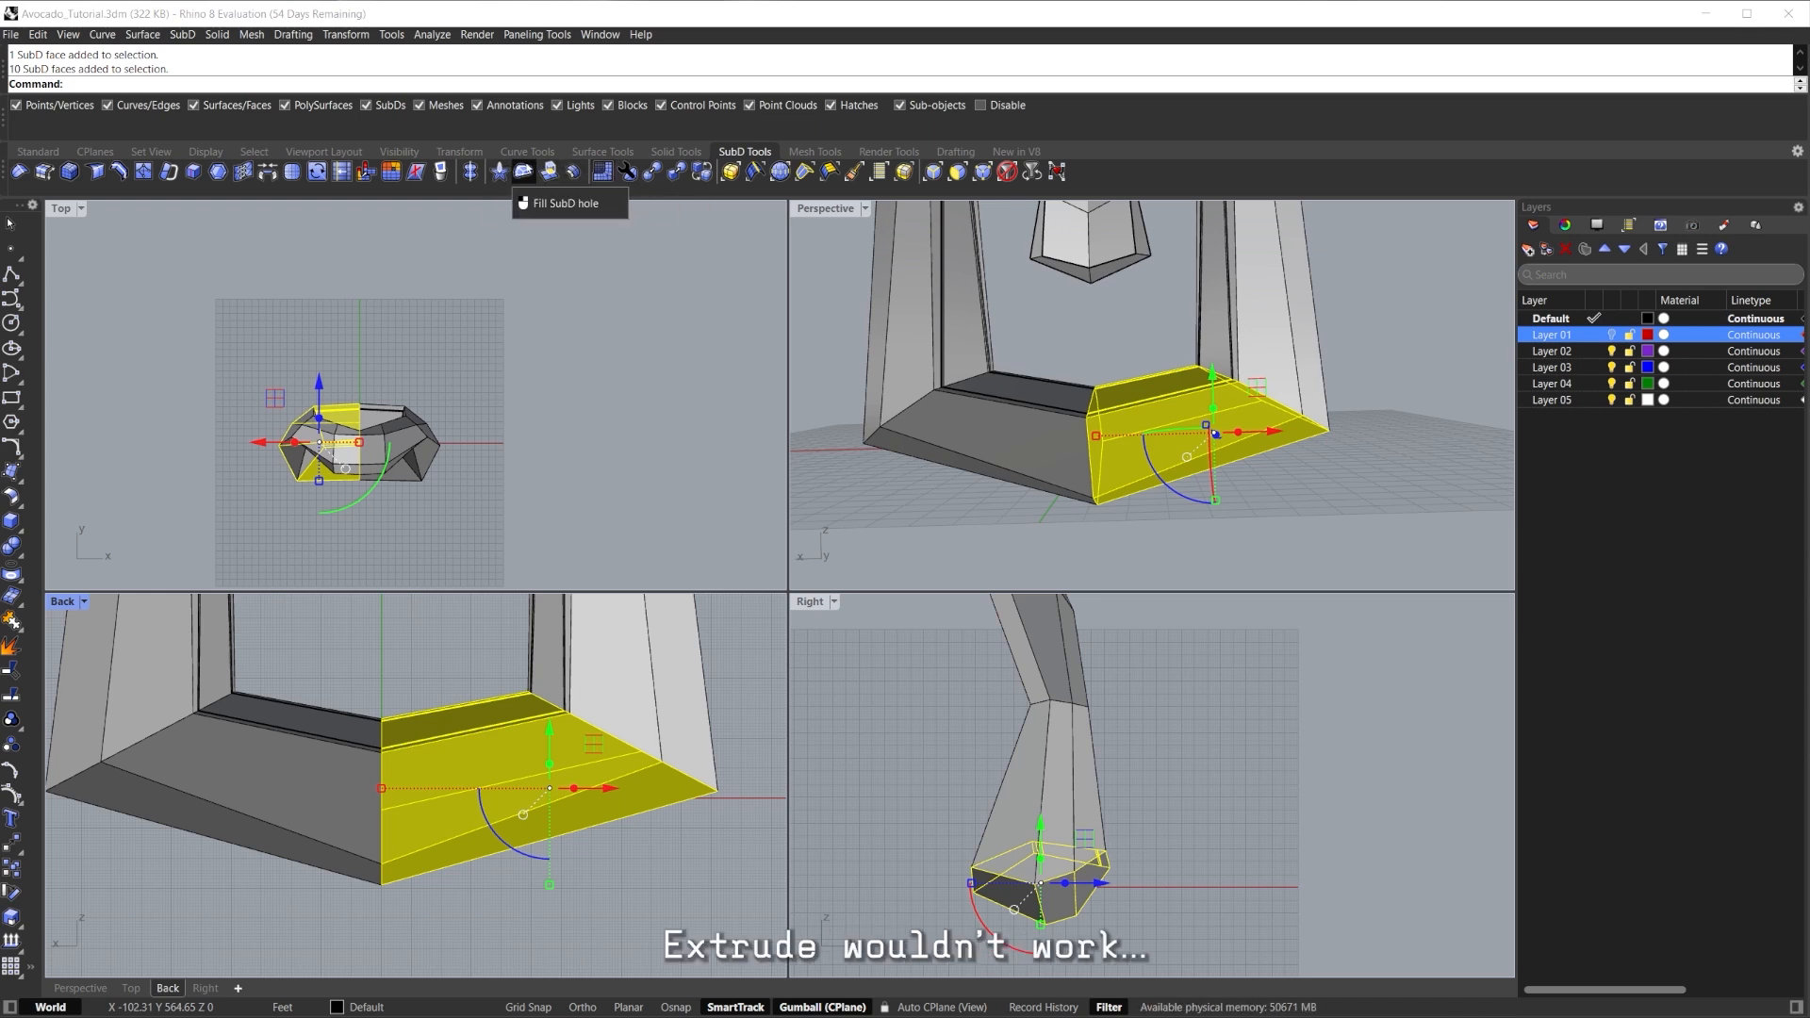
Inset the selected base faces by 5, preview it smooth, then undo the inset.
left_click(219, 173)
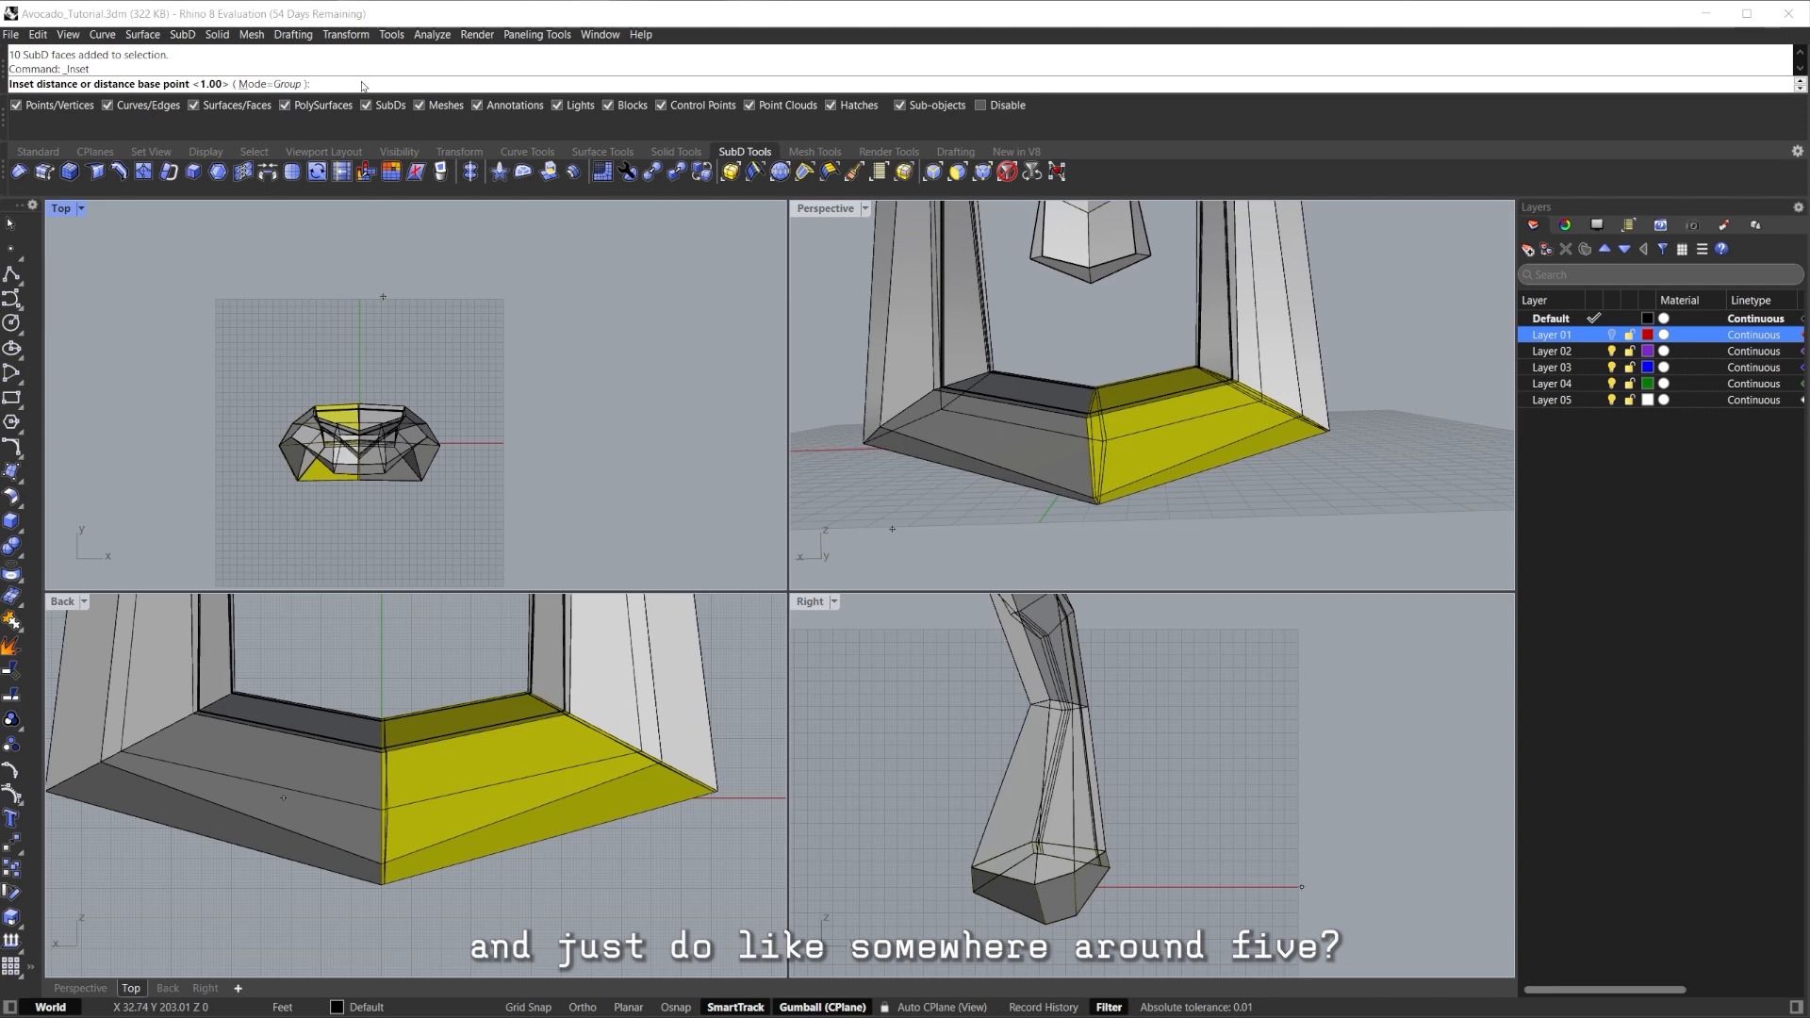
type("5")
key("Return")
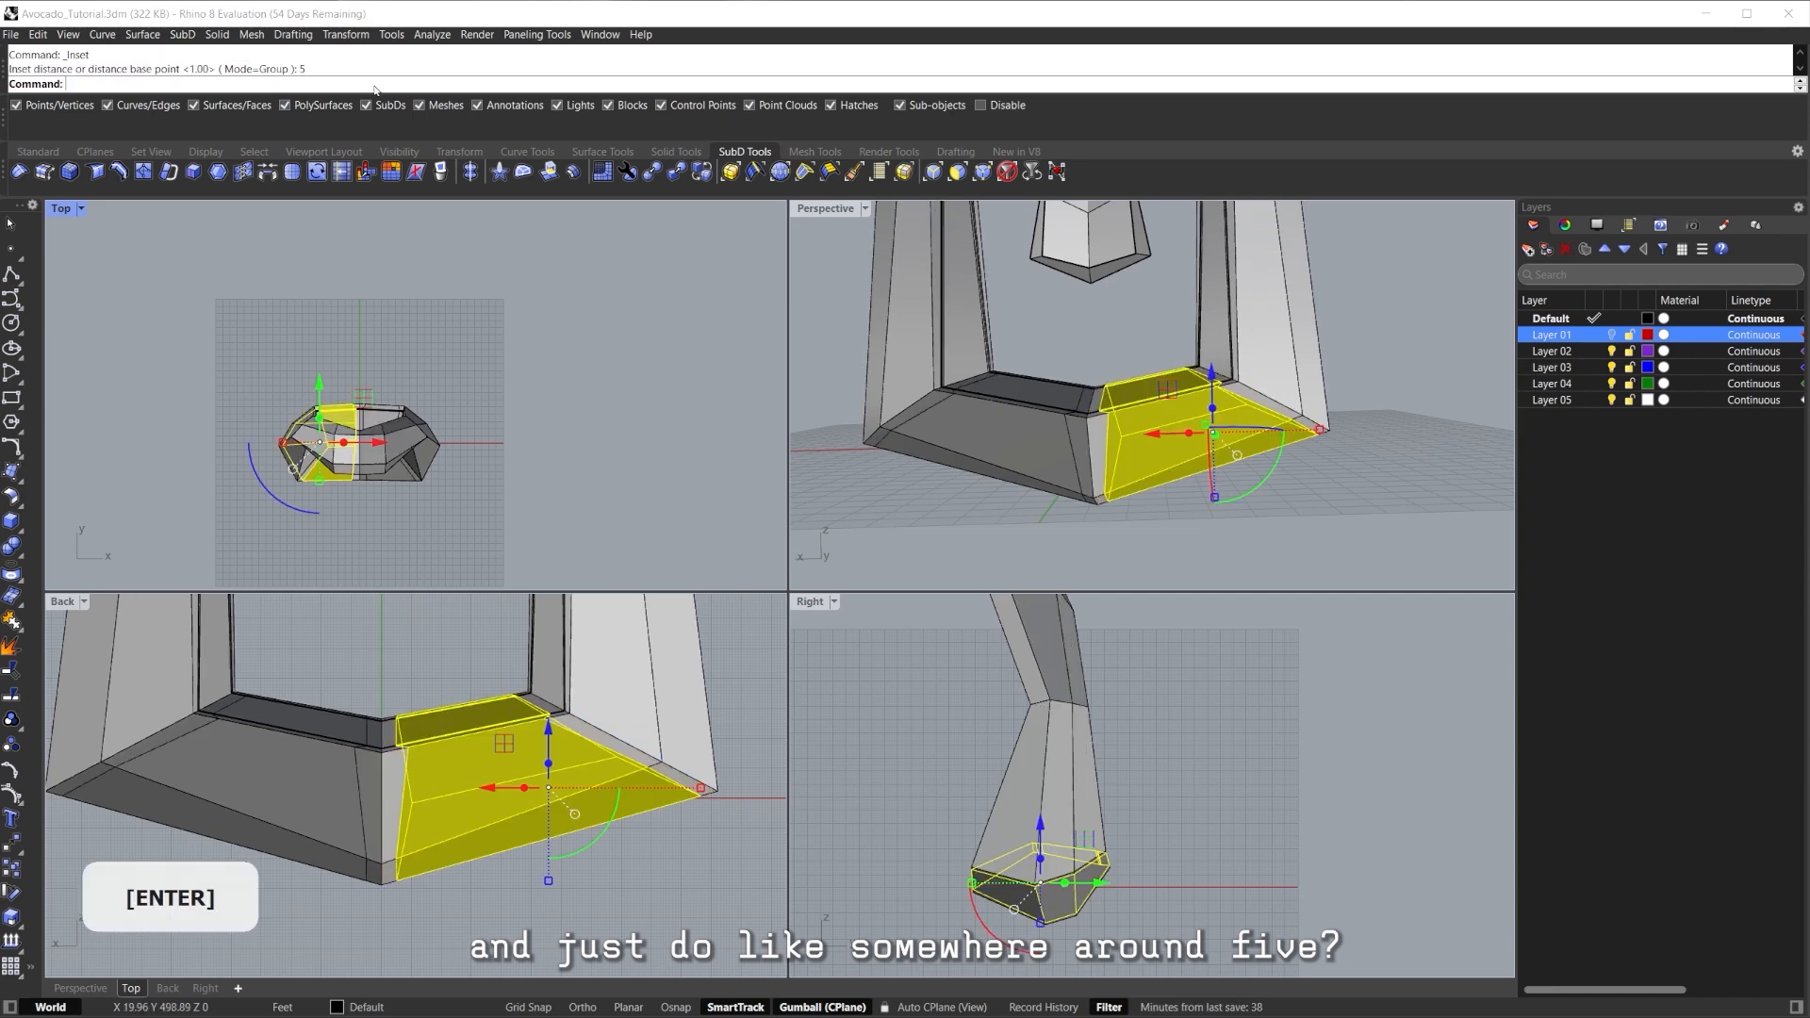
key("Tab")
scroll(573, 810, "down", 5)
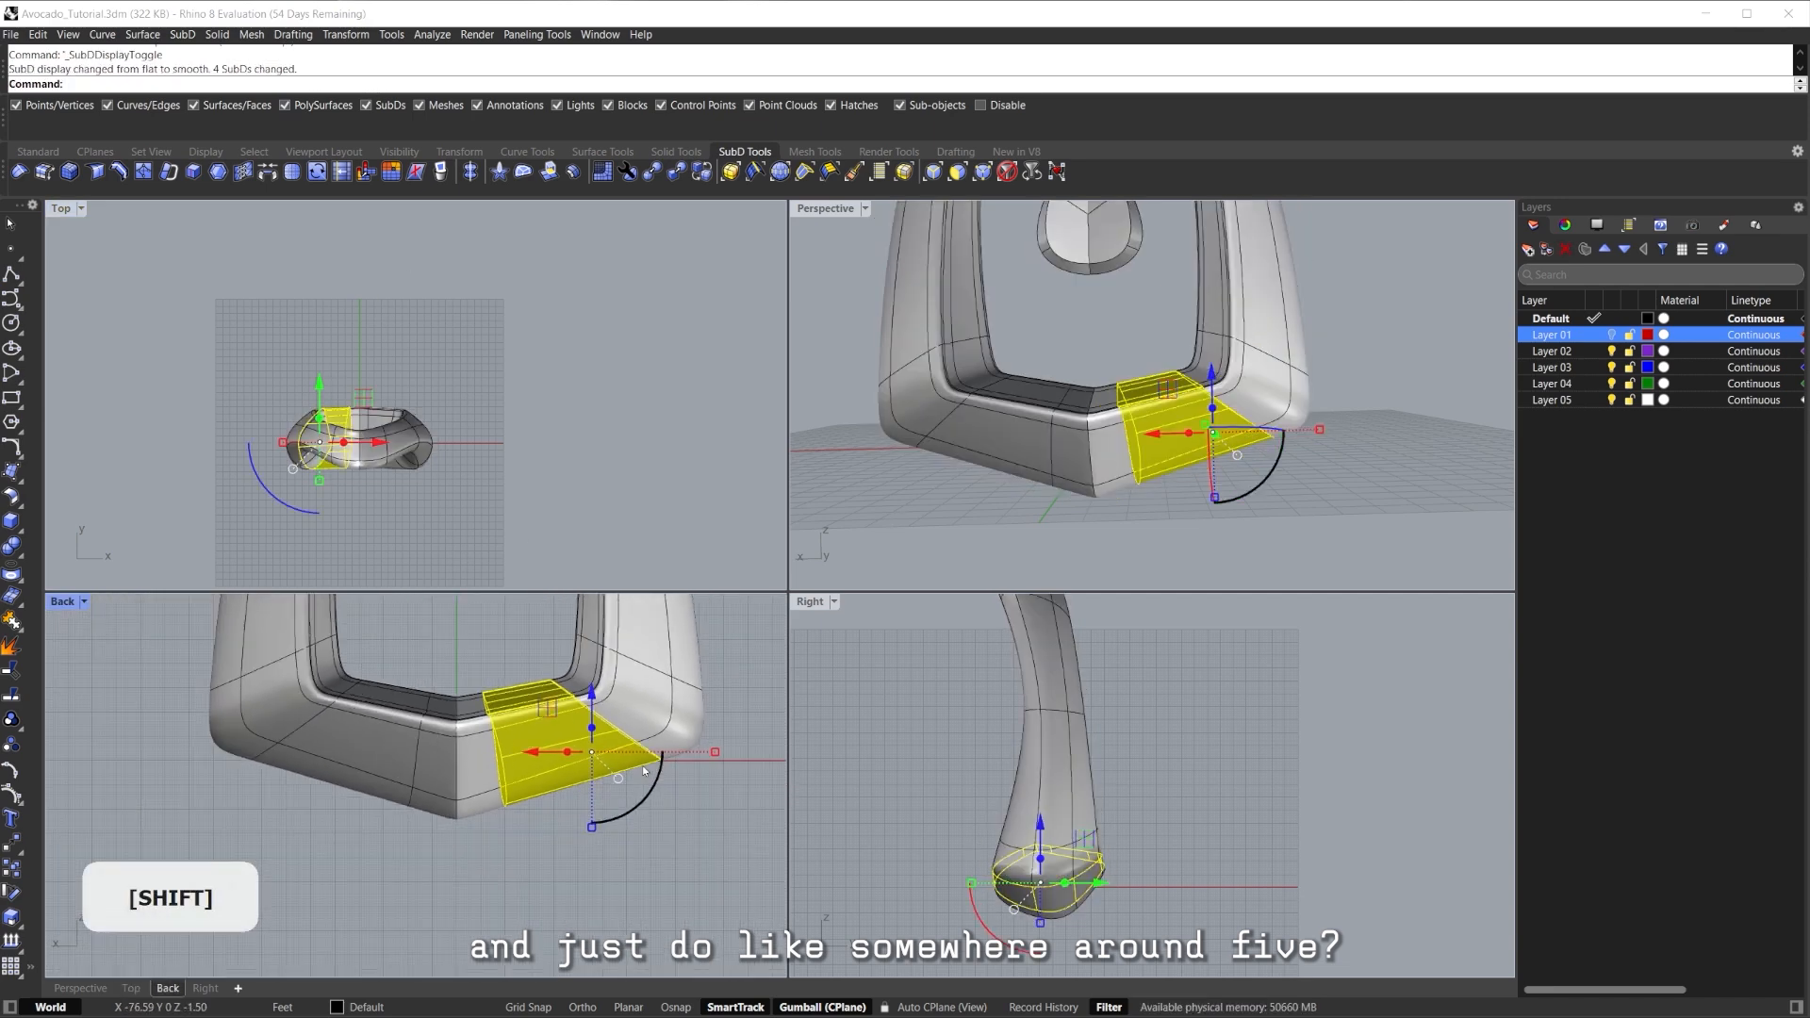
scroll(576, 817, "down", 5)
left_click(569, 822)
scroll(568, 818, "up", 5)
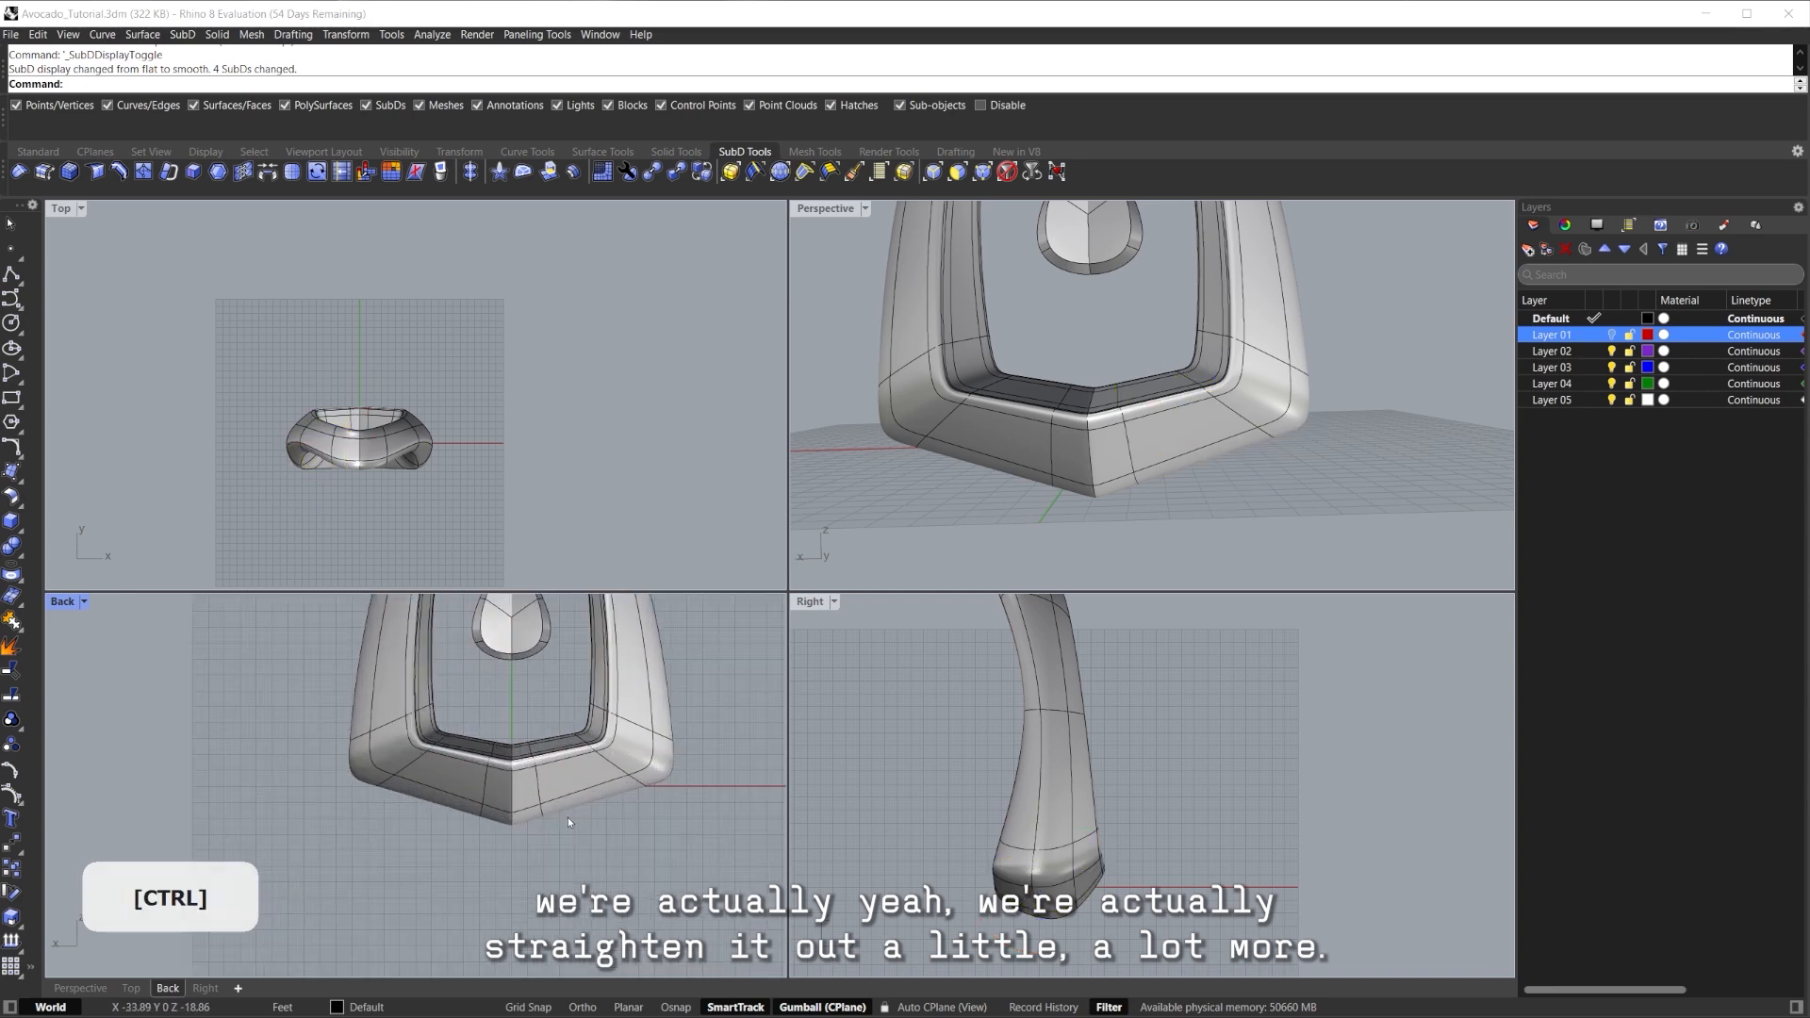
key("ctrl+z")
Select the base's right-side edge loop in flat display and start InsertEdge beside it.
scroll(612, 790, "up", 2)
scroll(611, 788, "up", 2)
left_click(766, 775)
scroll(699, 743, "down", 3)
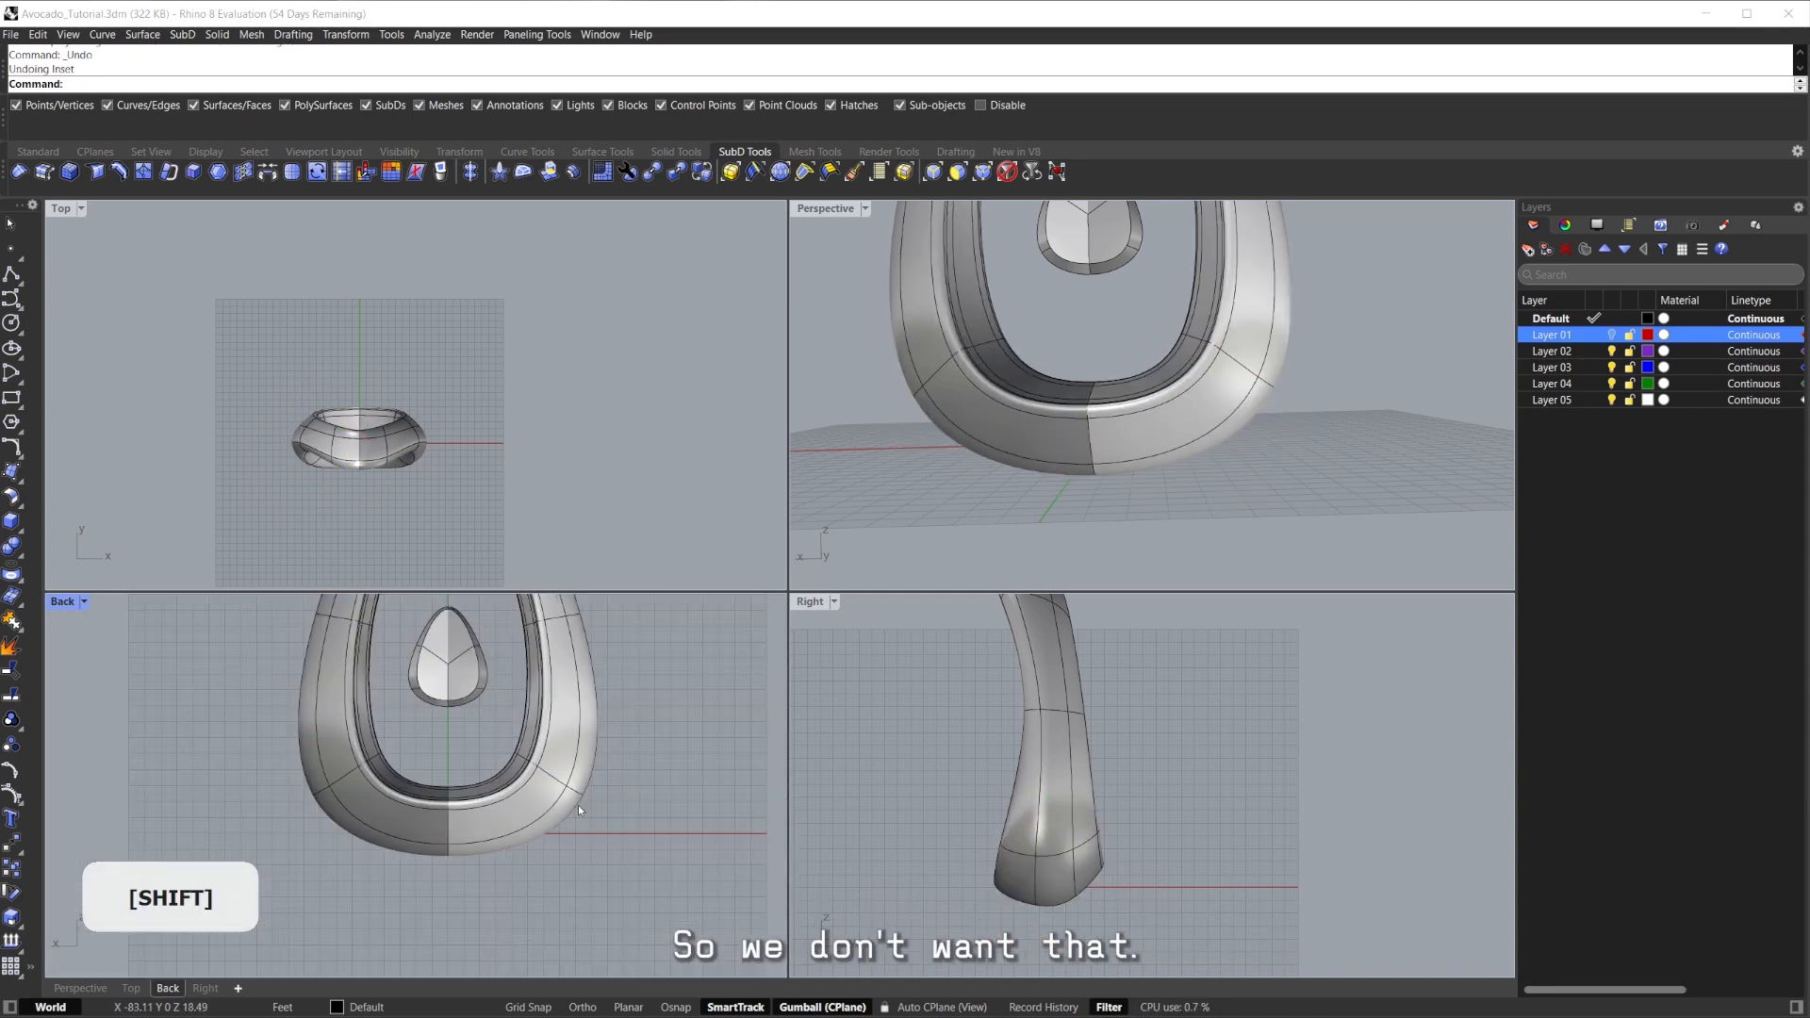
key("Tab")
scroll(519, 809, "up", 5)
scroll(573, 689, "down", 1)
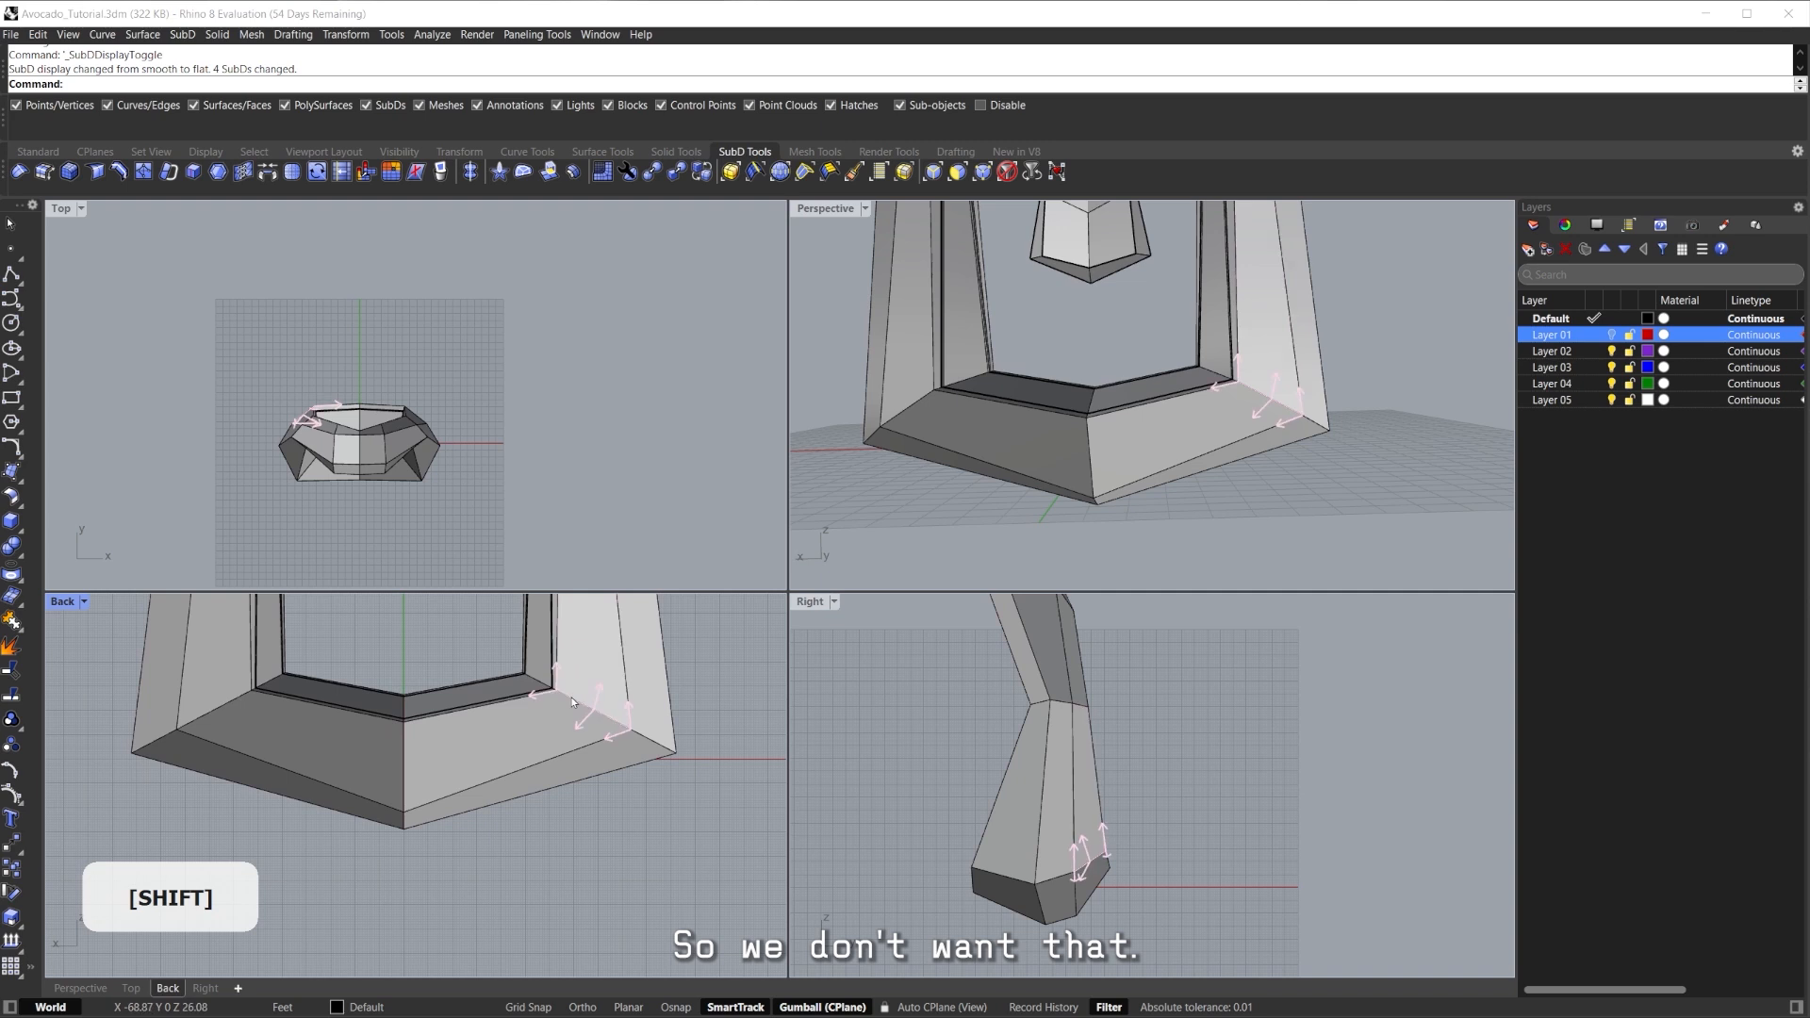
double_click(572, 700, "shift")
scroll(504, 750, "up", 2)
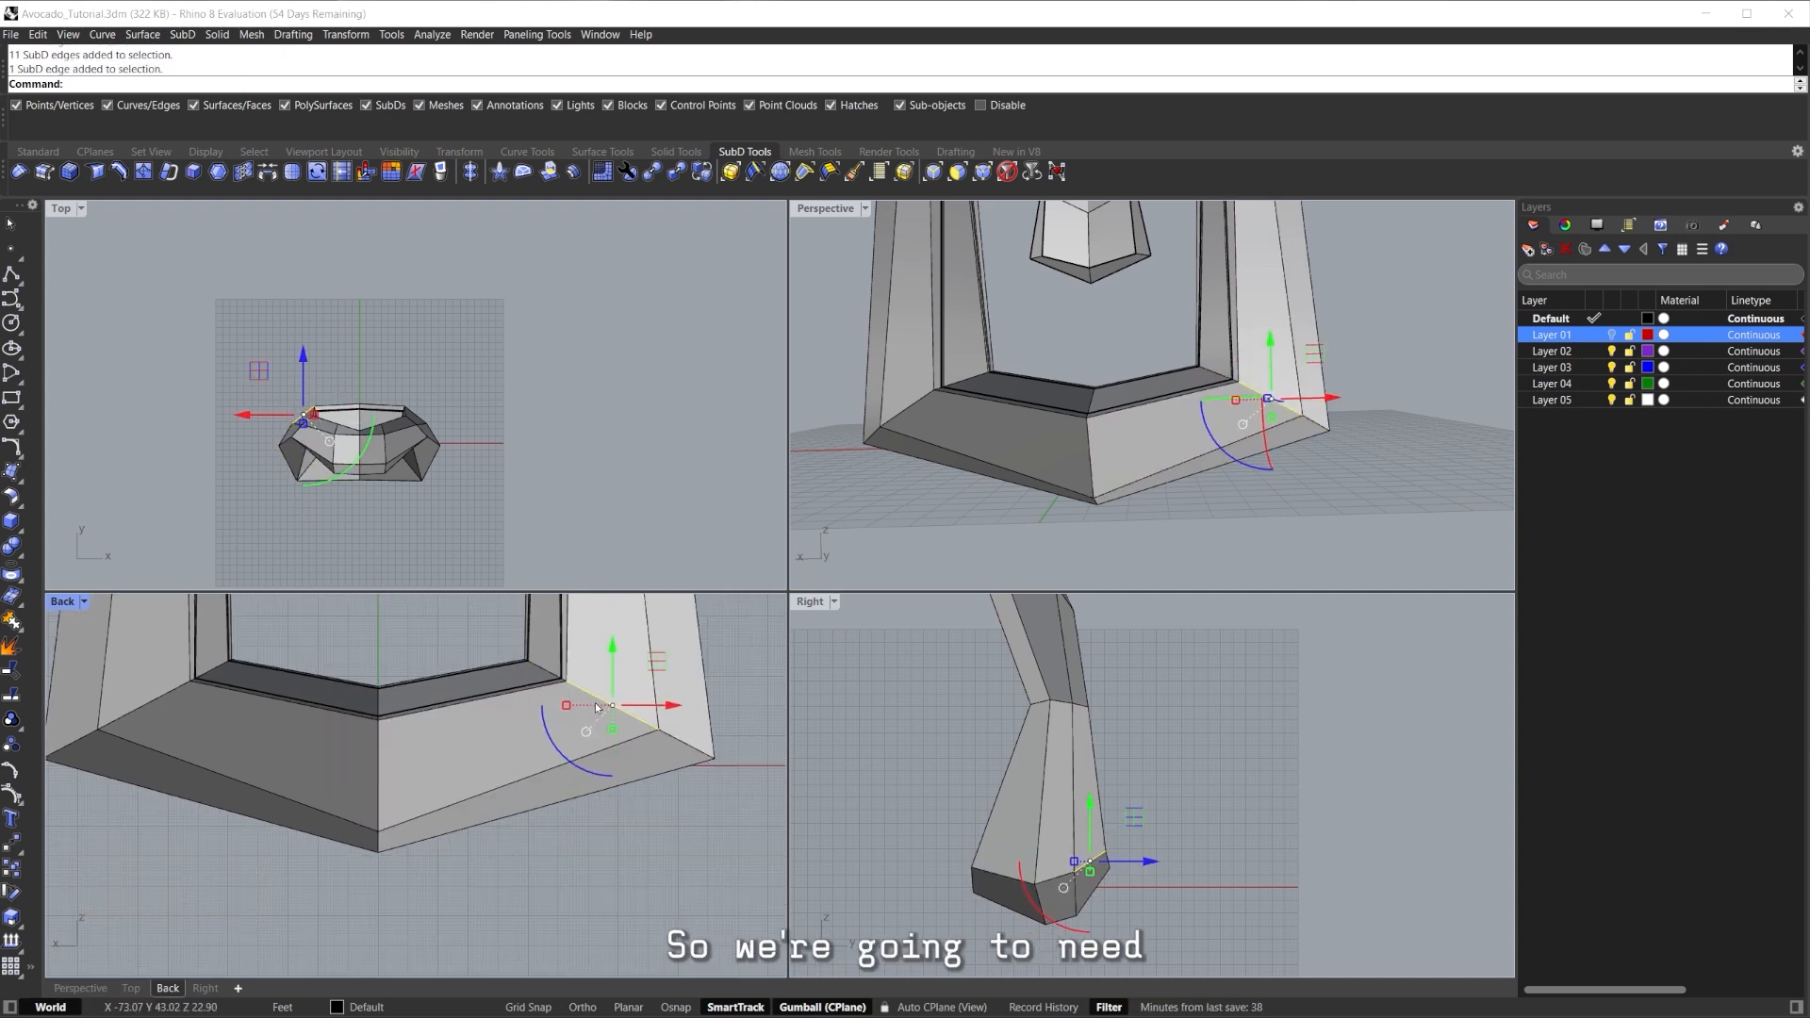
key("ctrl+shift+e")
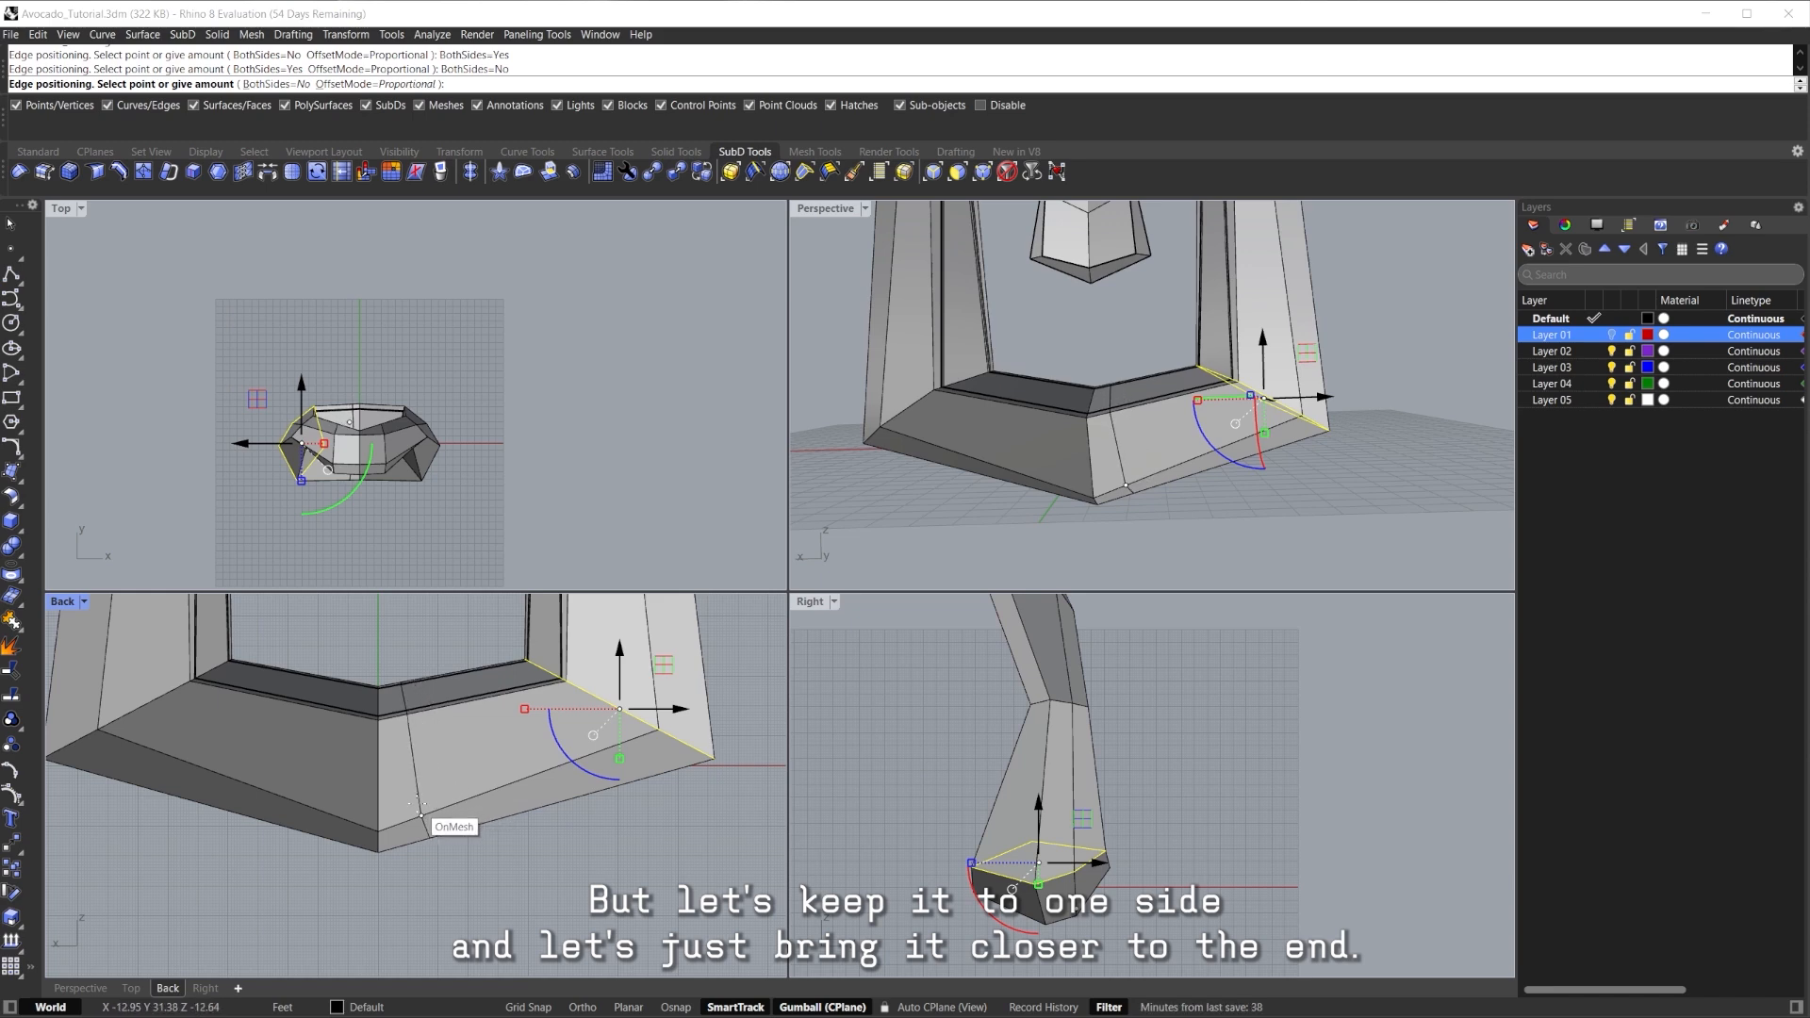
Maximize the Perspective view and orbit to the base's underside after toggling smooth display.
key("Tab")
scroll(581, 818, "down", 5)
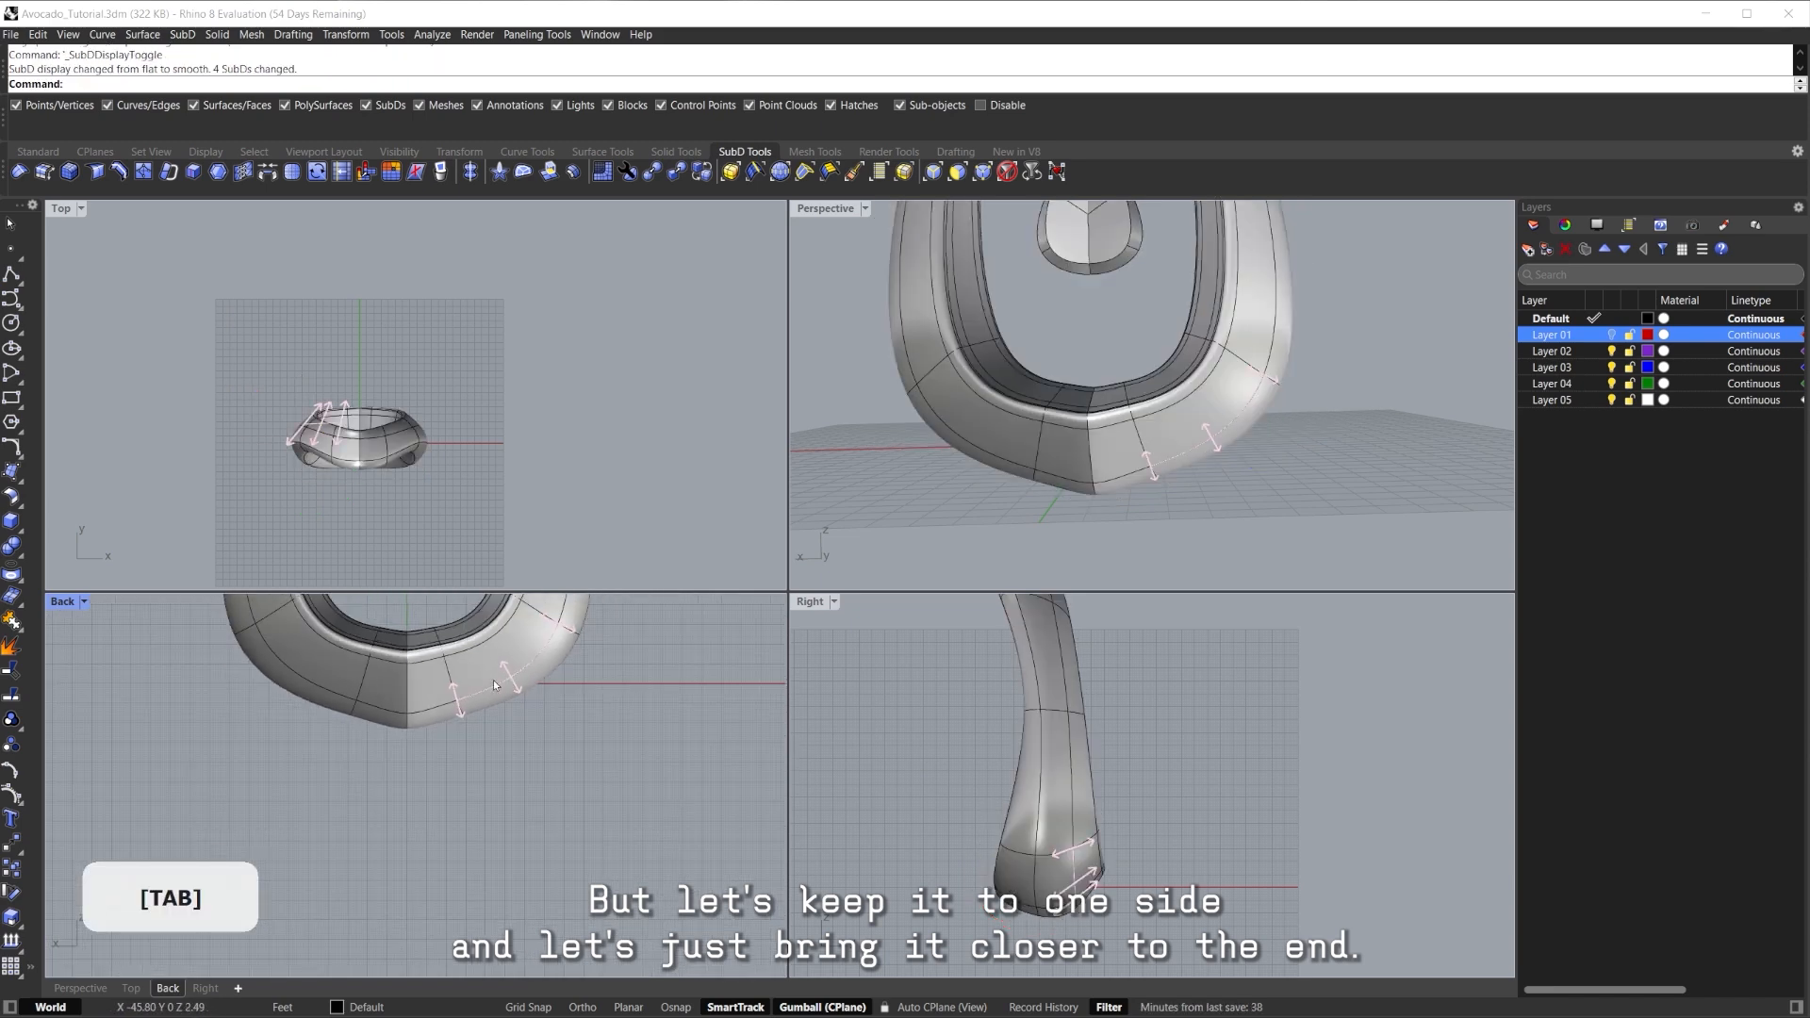
scroll(462, 716, "up", 5)
key("Tab")
scroll(425, 774, "up", 3)
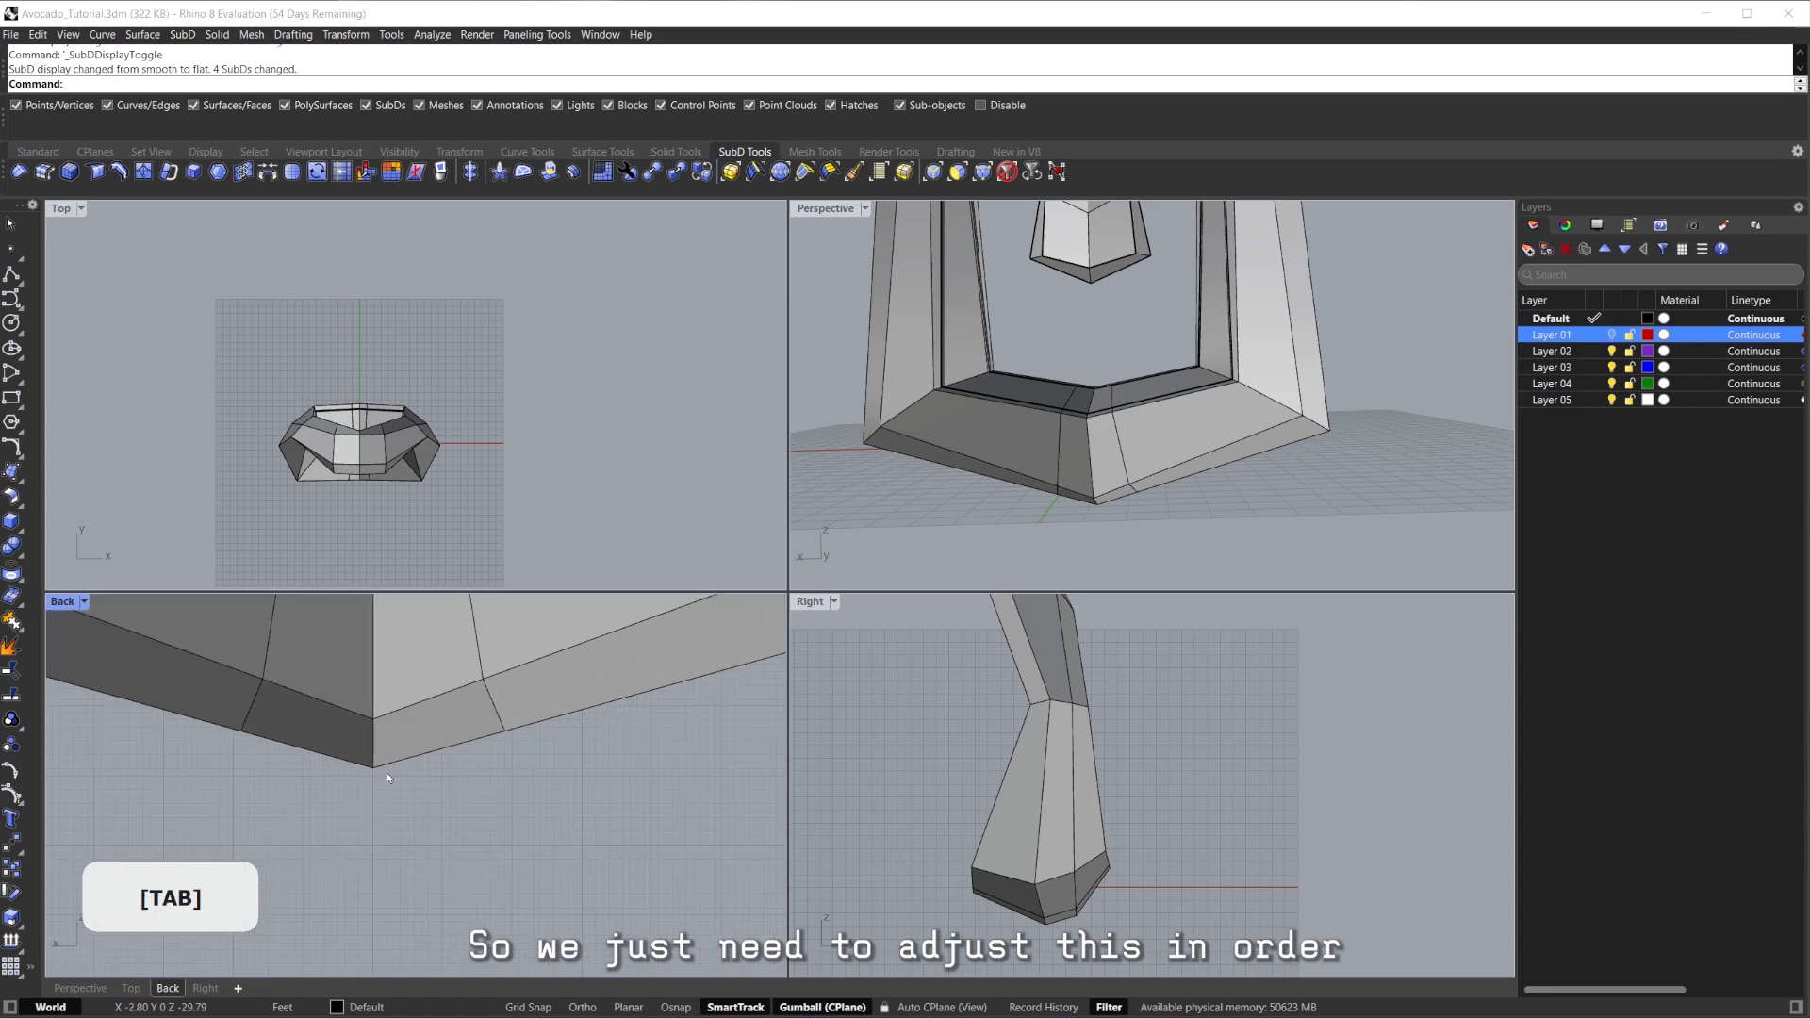
double_click(812, 207)
right_click_drag(754, 565, 942, 758)
left_click_drag(692, 662, 792, 662)
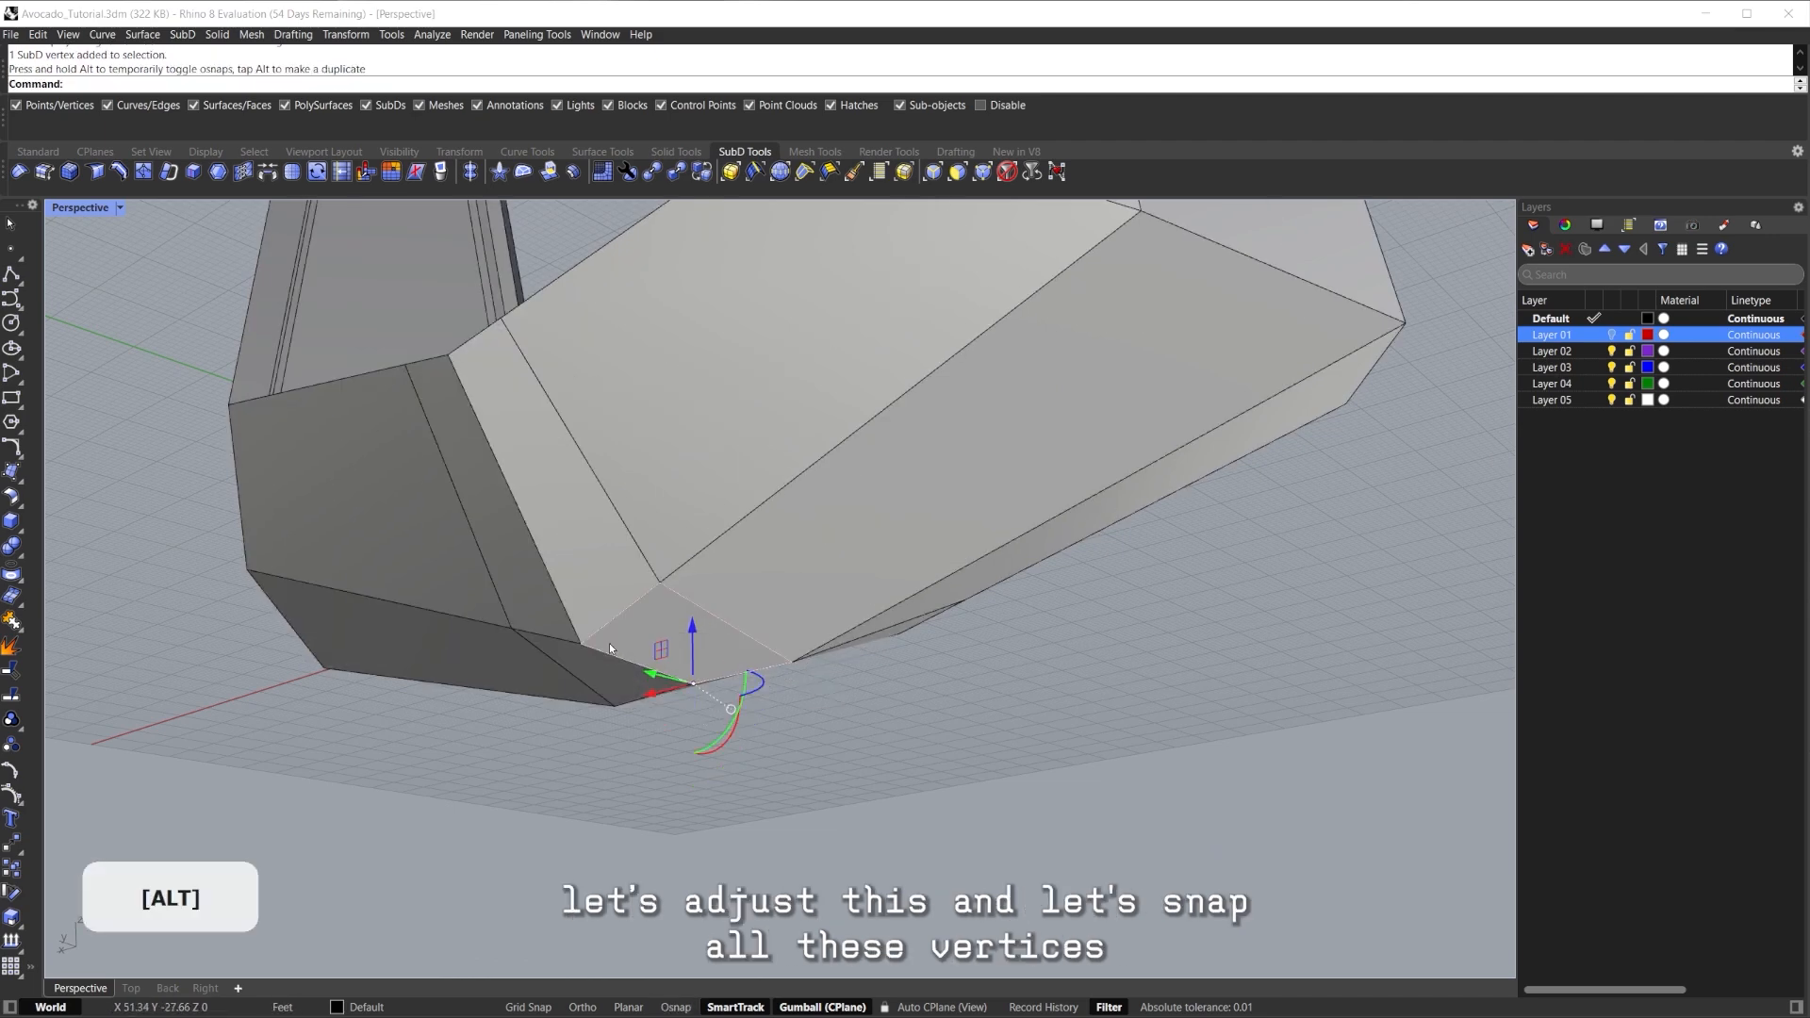
Snap the lower corner vertex up onto its neighbour and check the rounded base smoothed.
left_click_drag(582, 603, 661, 584)
right_click_drag(651, 590, 582, 691)
key("Tab")
right_click_drag(879, 583, 594, 618)
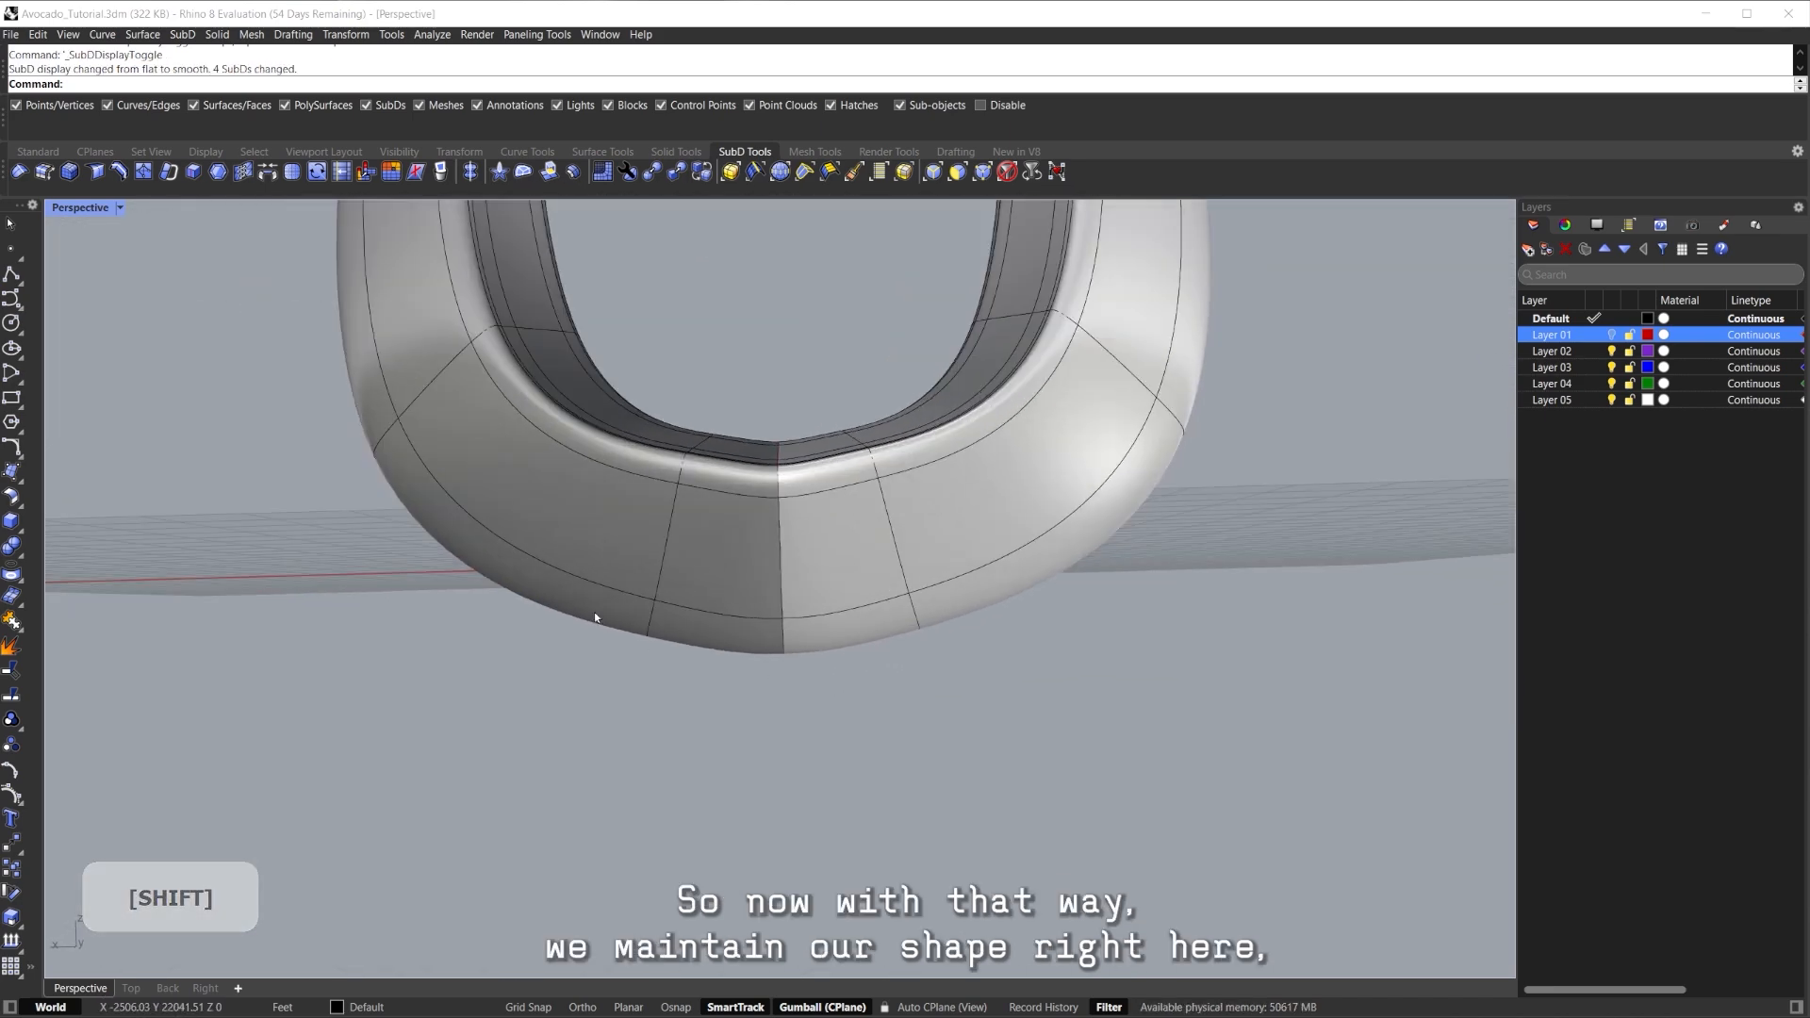
right_click_drag(838, 648, 837, 545, "shift")
key("Tab")
scroll(728, 703, "down", 4)
right_click_drag(837, 545, 738, 617)
key("Tab")
right_click_drag(805, 532, 756, 582)
scroll(677, 602, "up", 4)
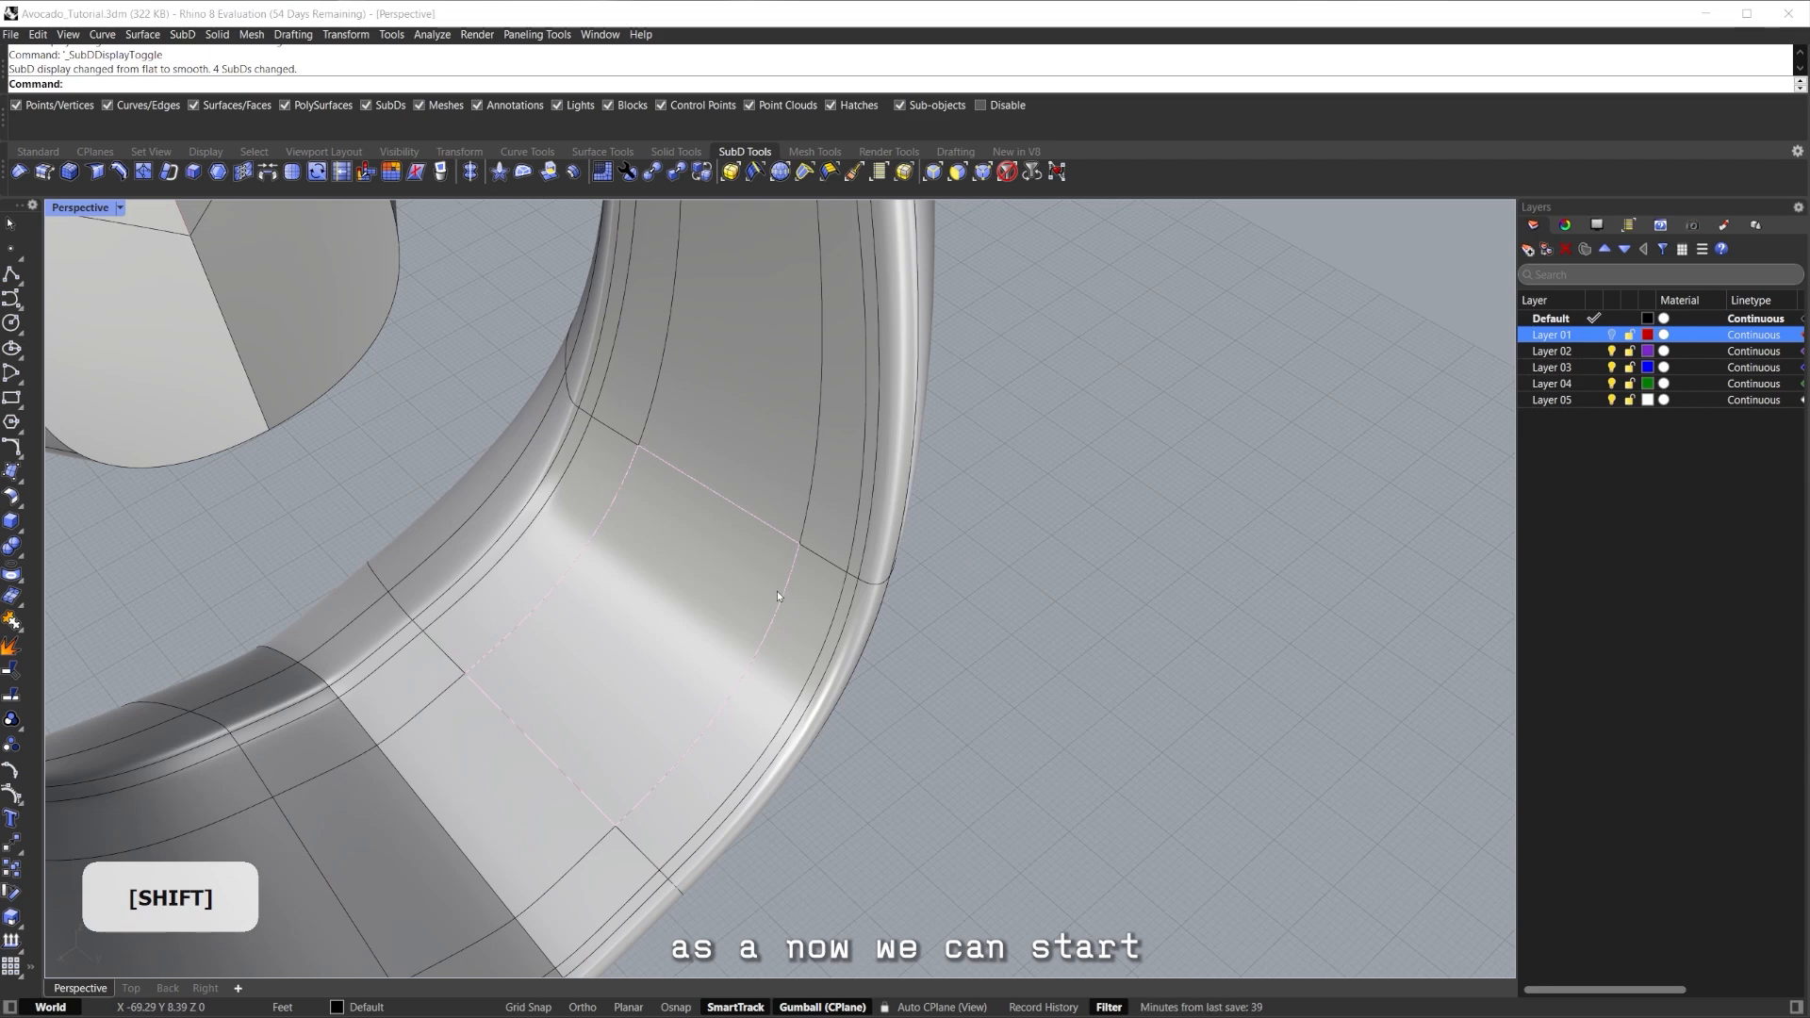
Select four edge loops around the ring's inner face and trial a crease, then undo it.
double_click(779, 595, "shift")
right_click_drag(845, 594, 834, 484)
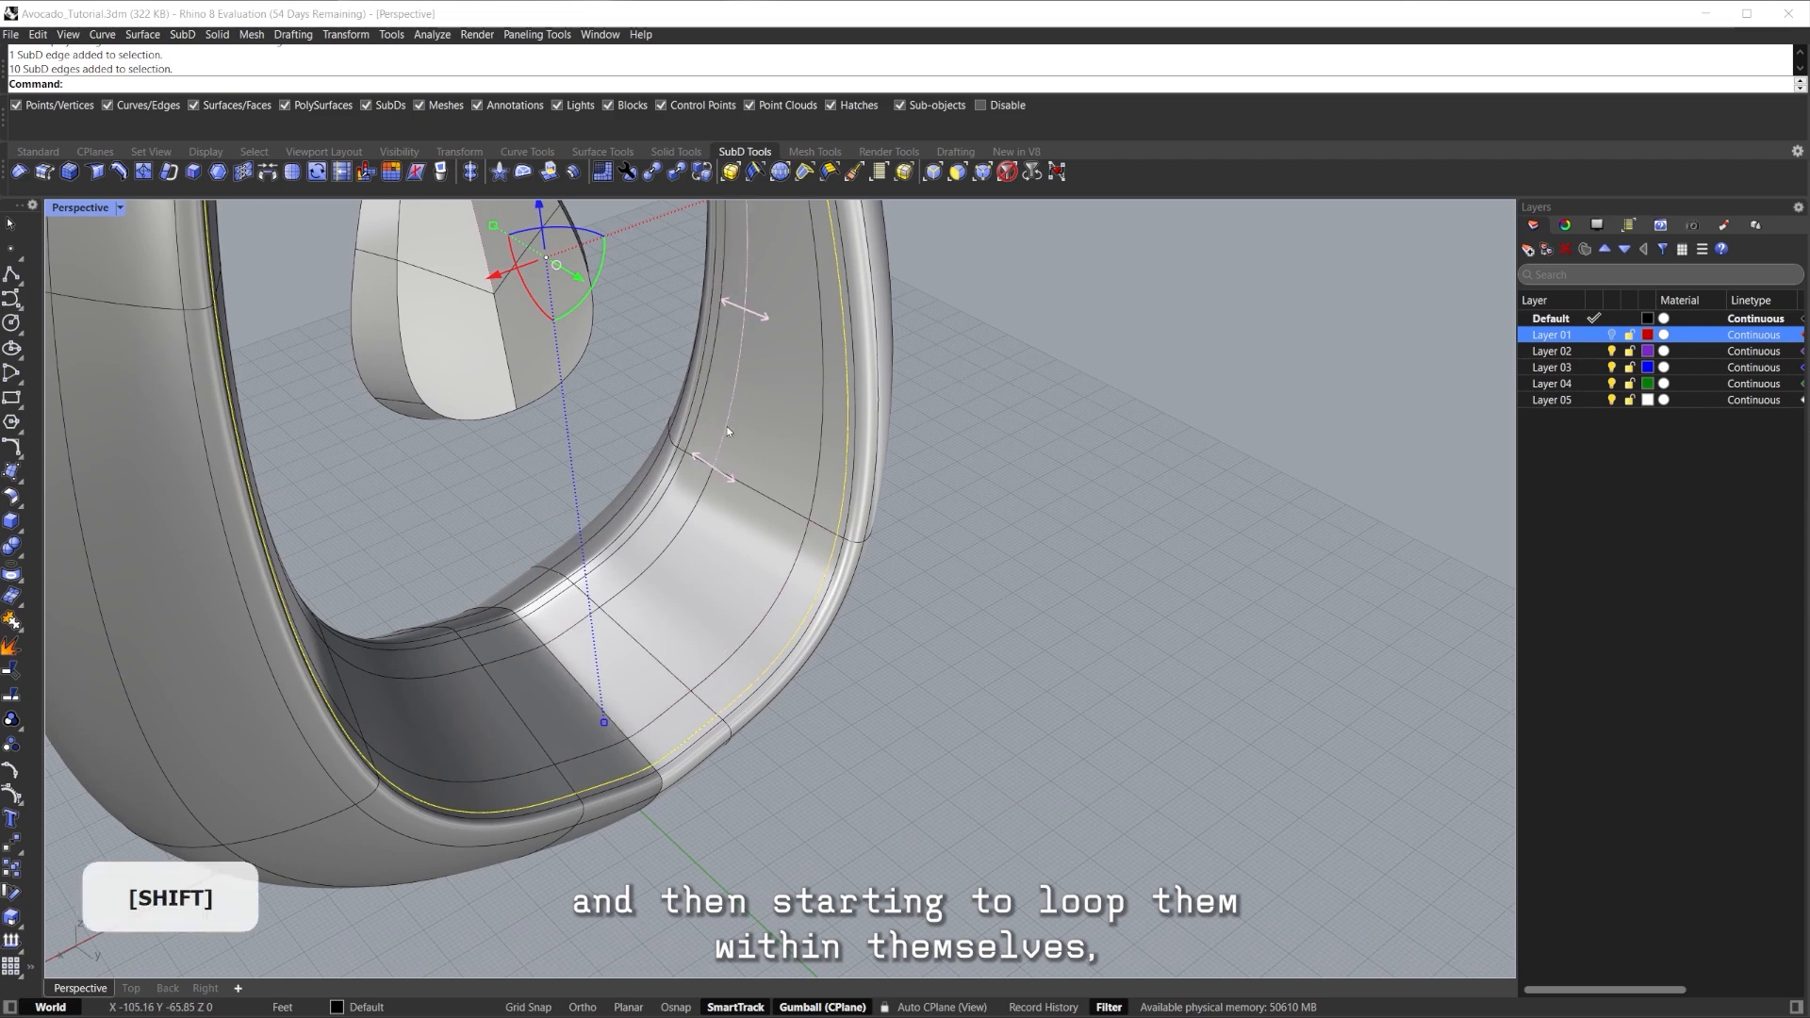
double_click(728, 432, "shift")
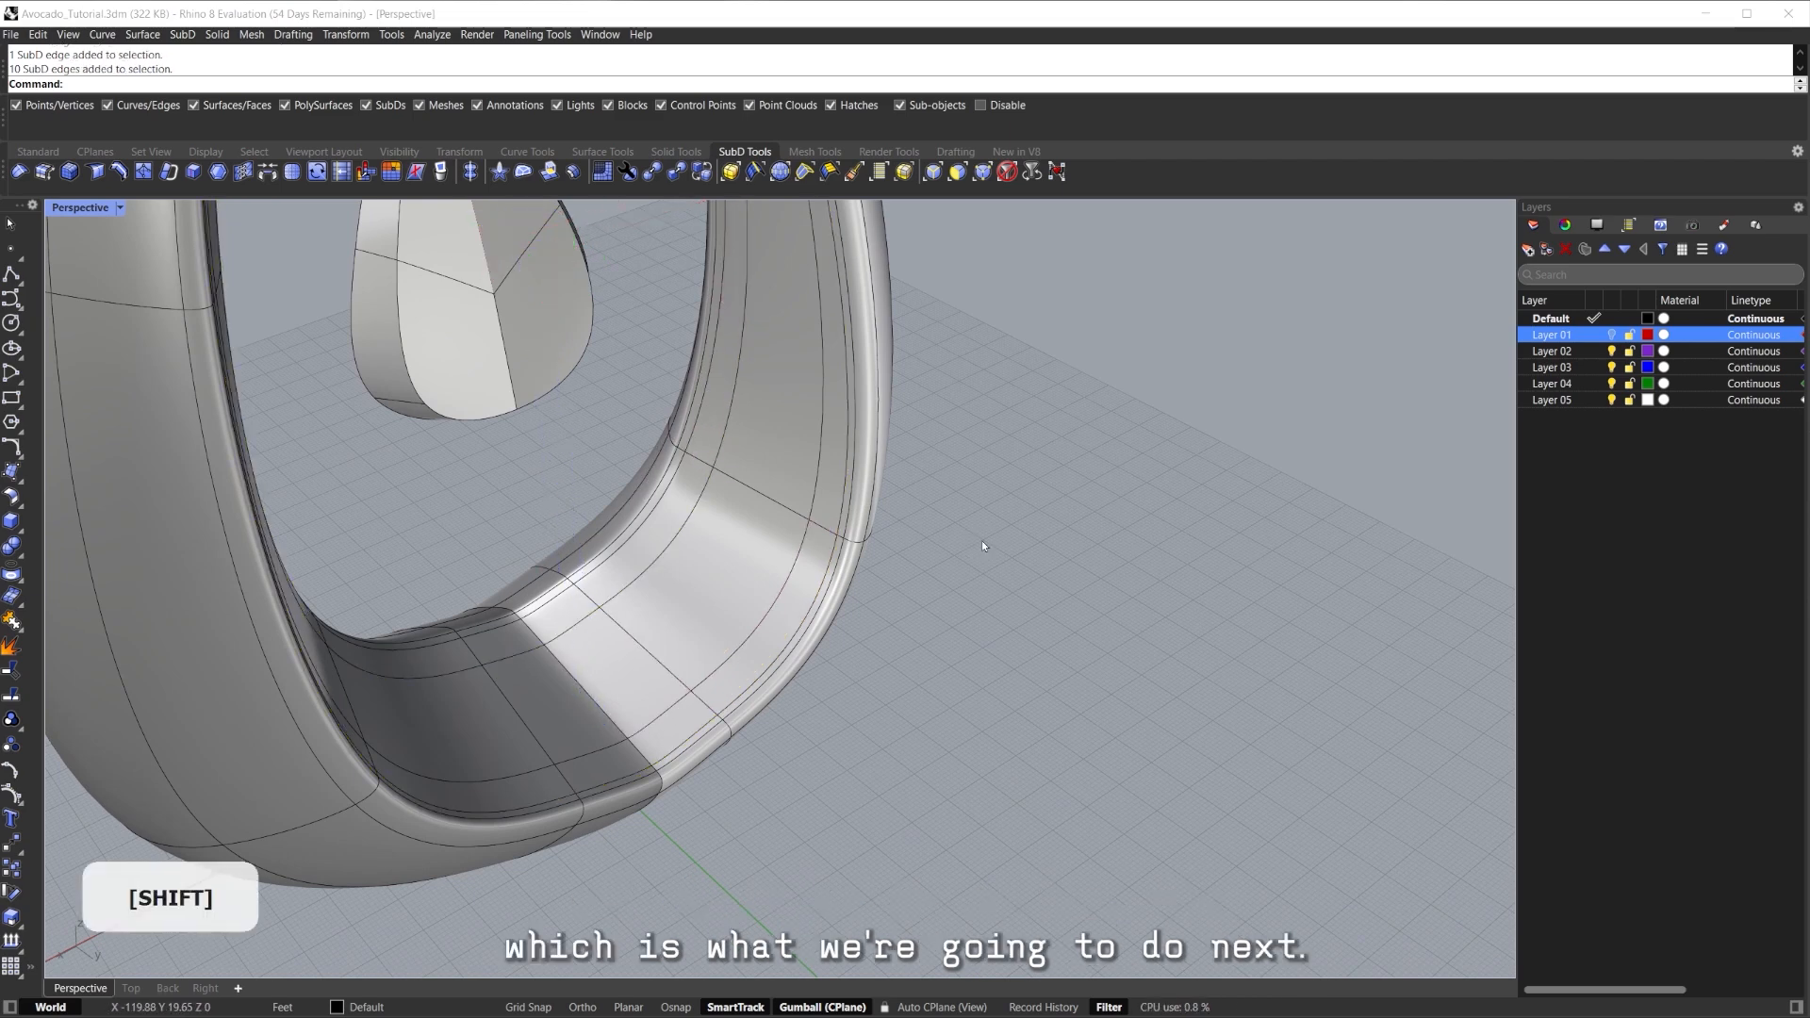
double_click(802, 564, "shift")
double_click(688, 509, "shift")
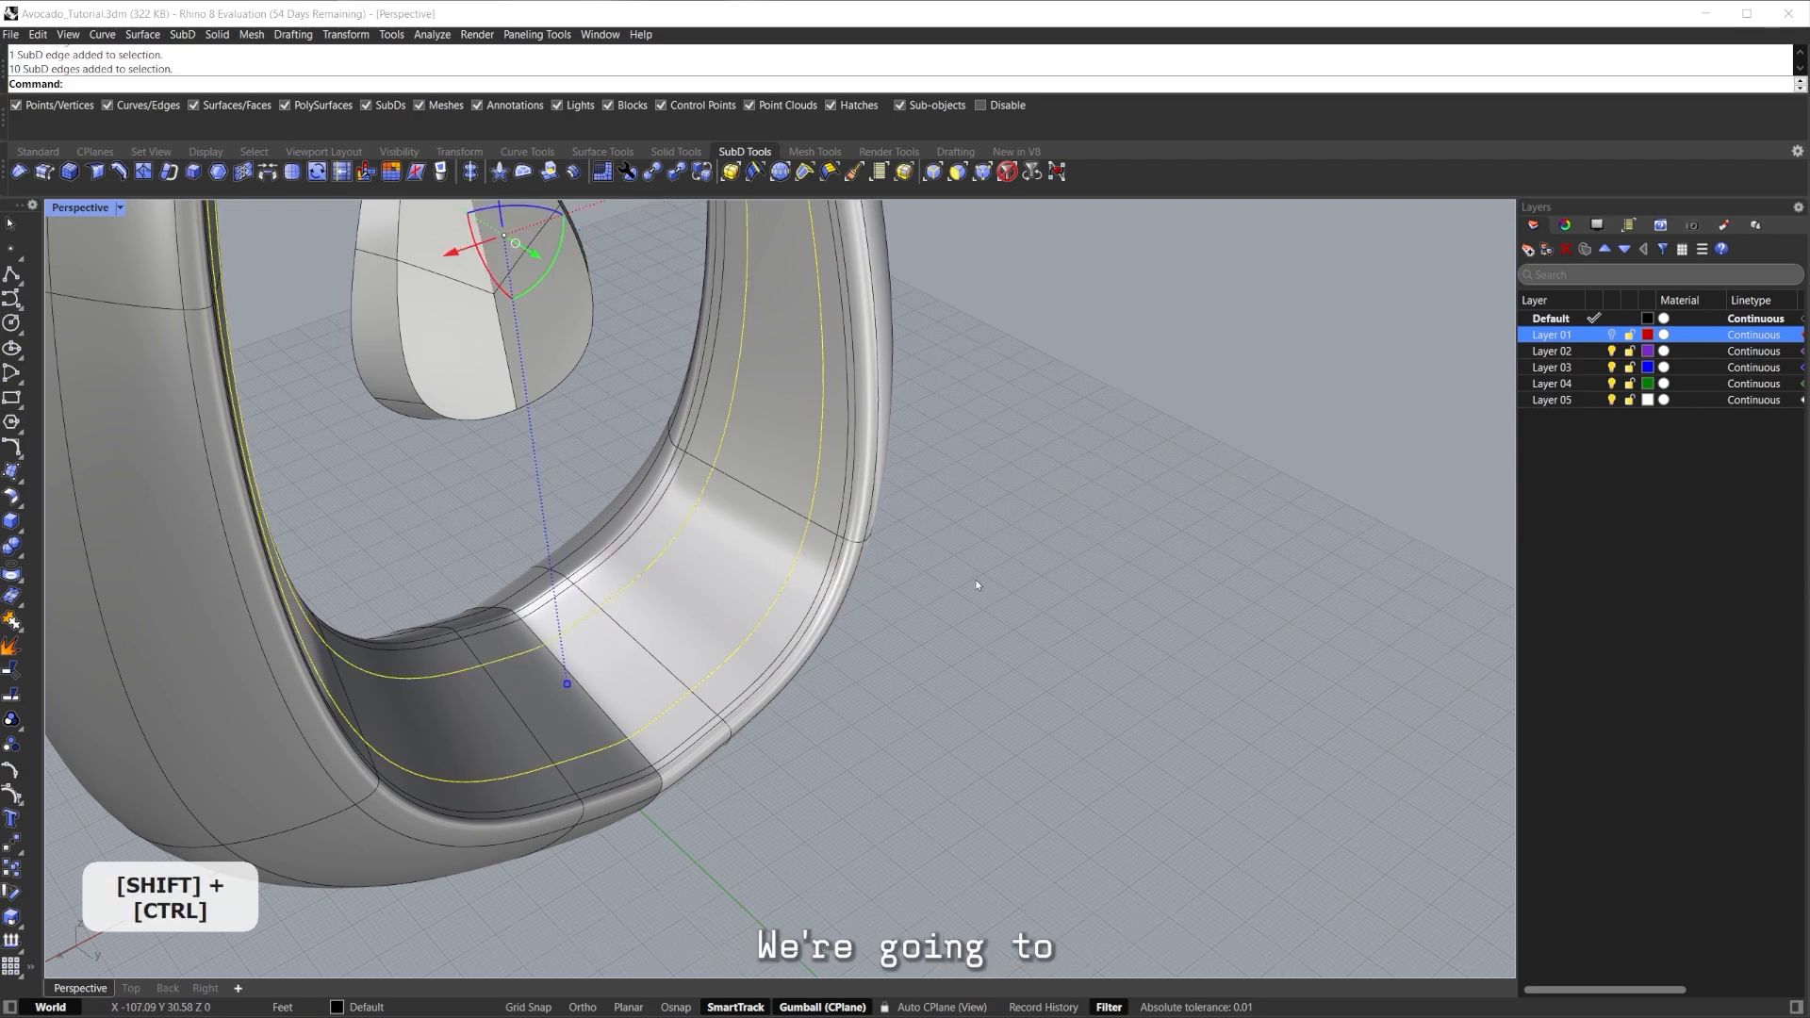
key("ctrl+shift+c")
right_click_drag(956, 568, 1014, 671)
key("ctrl+z")
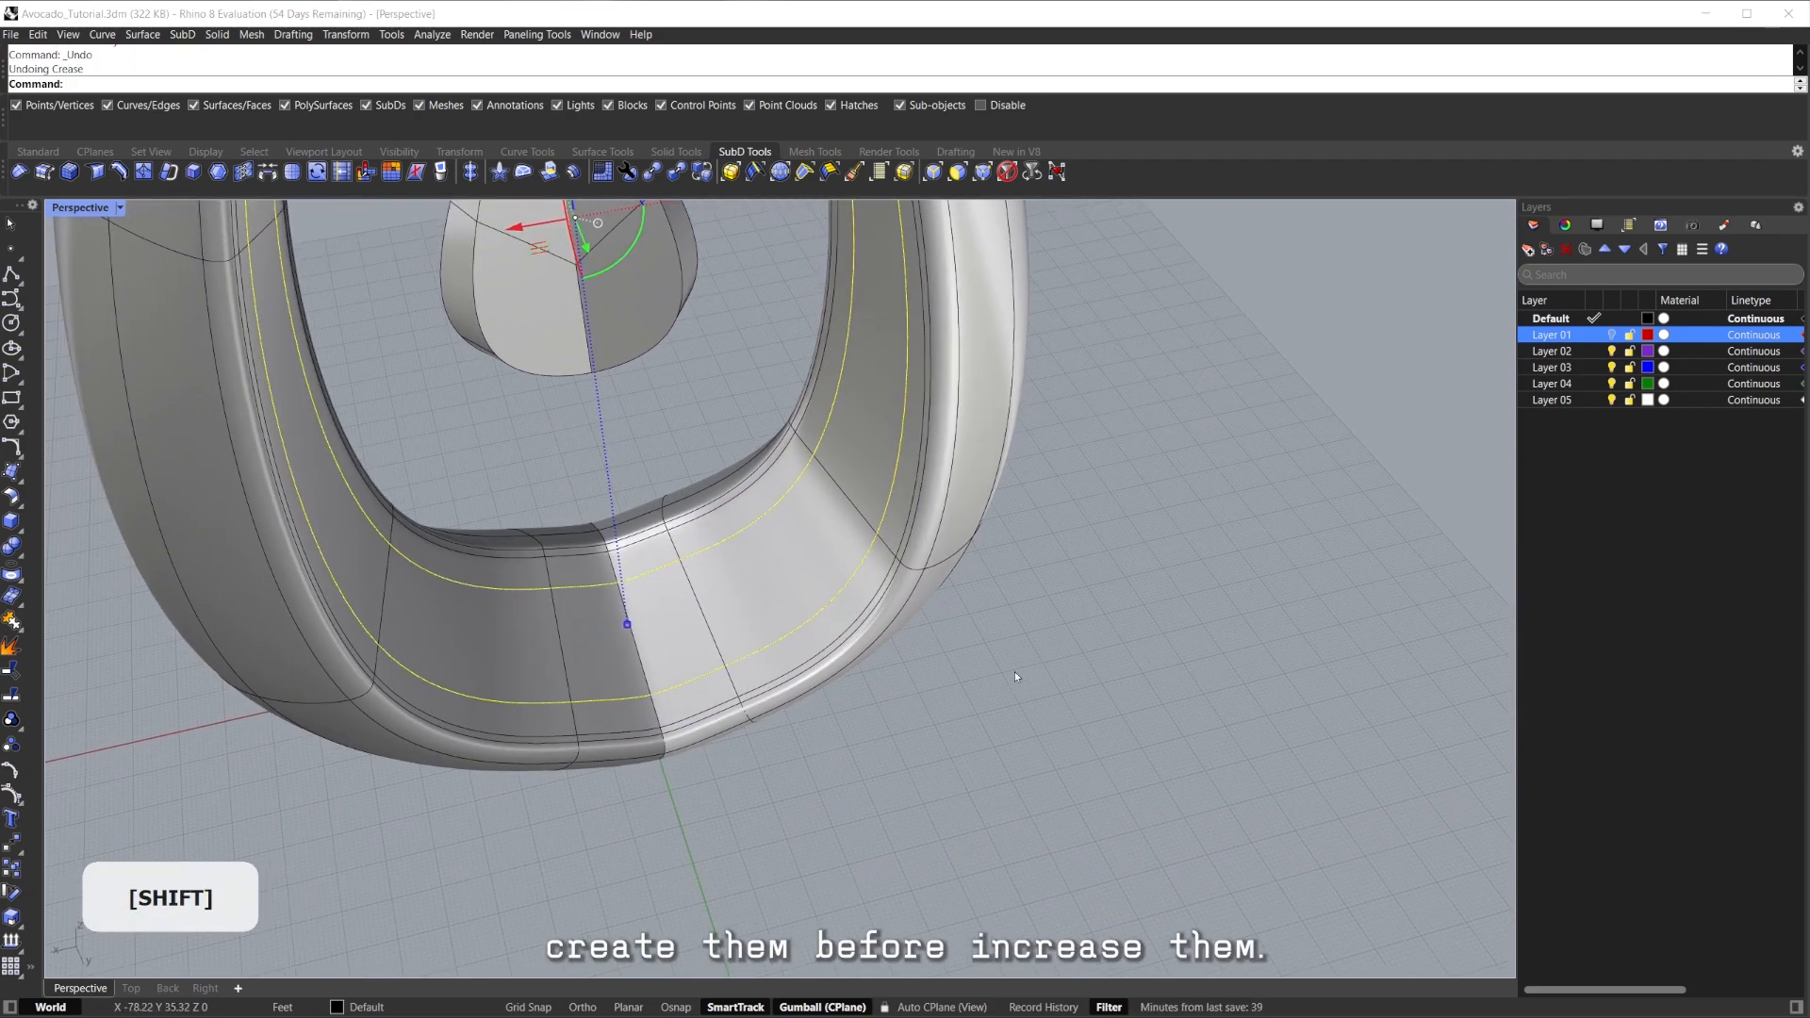
Deselect the two bottom-centre edges and crease the remaining inner loop edges.
right_click_drag(654, 568, 666, 615)
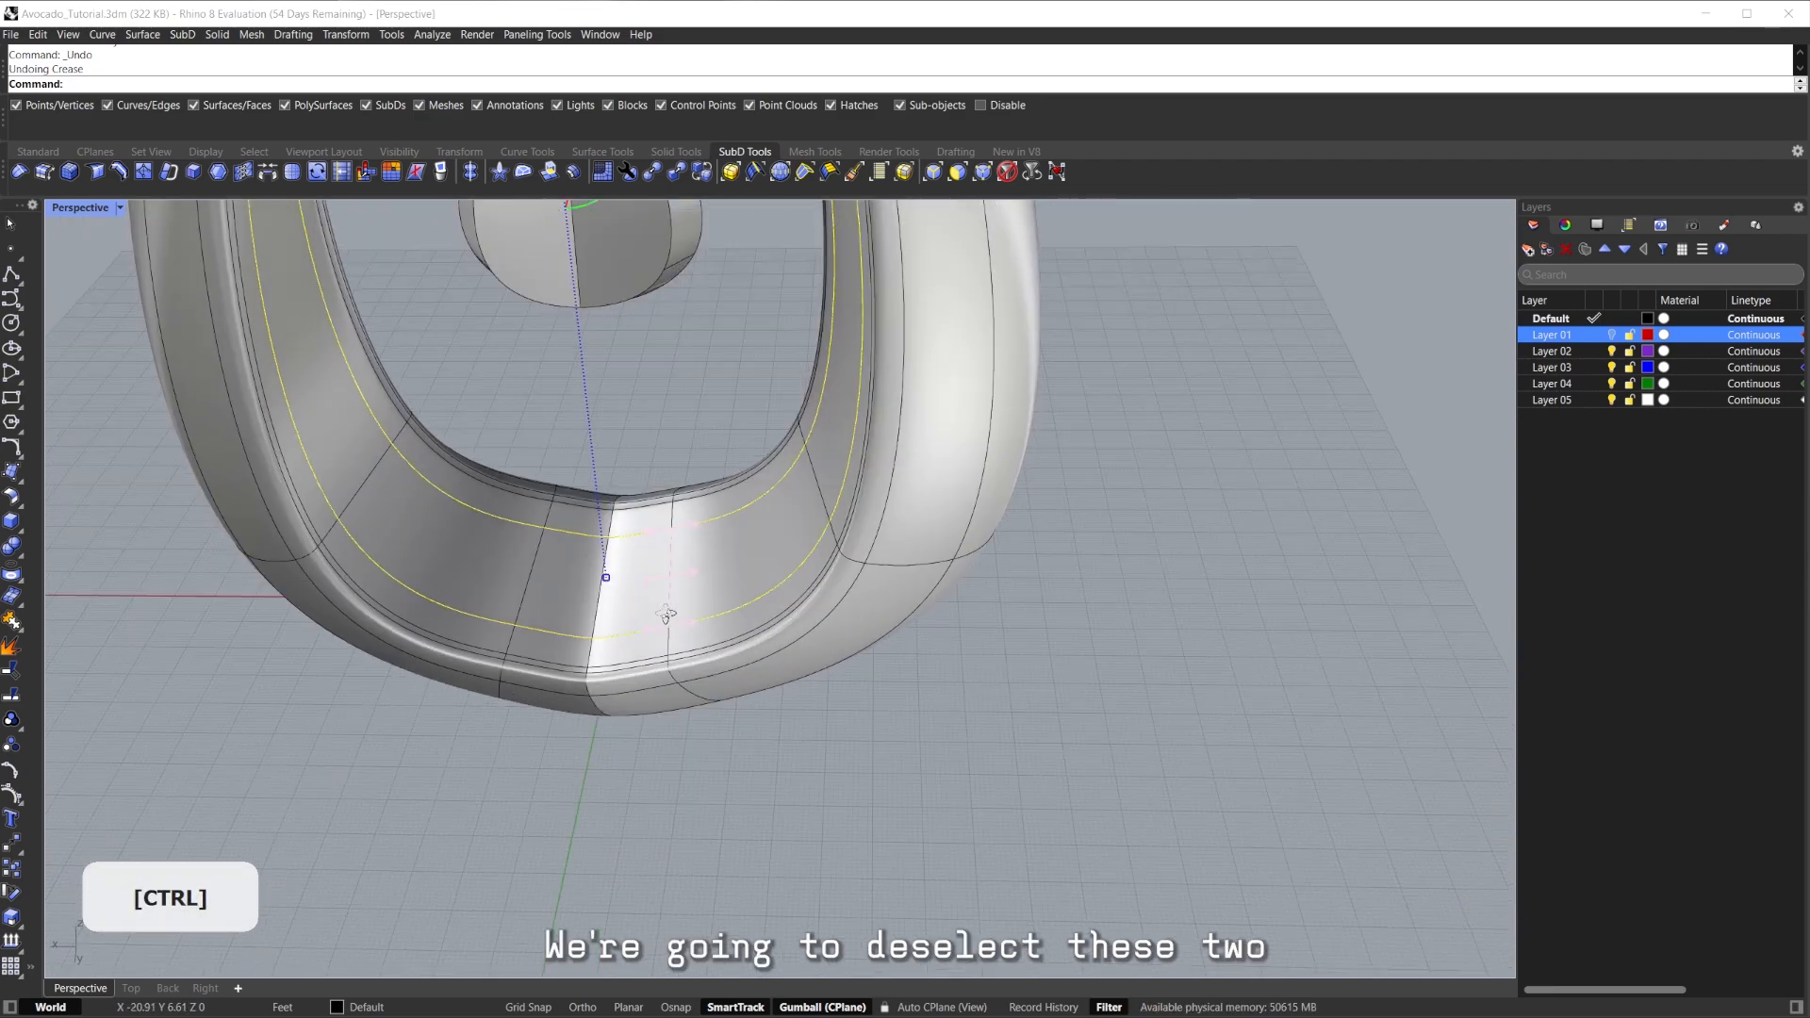
left_click_drag(577, 685, 577, 688, "ctrl")
right_click_drag(613, 660, 797, 609)
left_click(690, 594, "shift")
key("ctrl+shift+c")
right_click_drag(970, 647, 872, 651)
right_click_drag(872, 651, 768, 646, "shift")
mouse_move(768, 646)
right_mouse_down("shift")
mouse_move(768, 586)
mouse_move(765, 622)
right_mouse_up("shift")
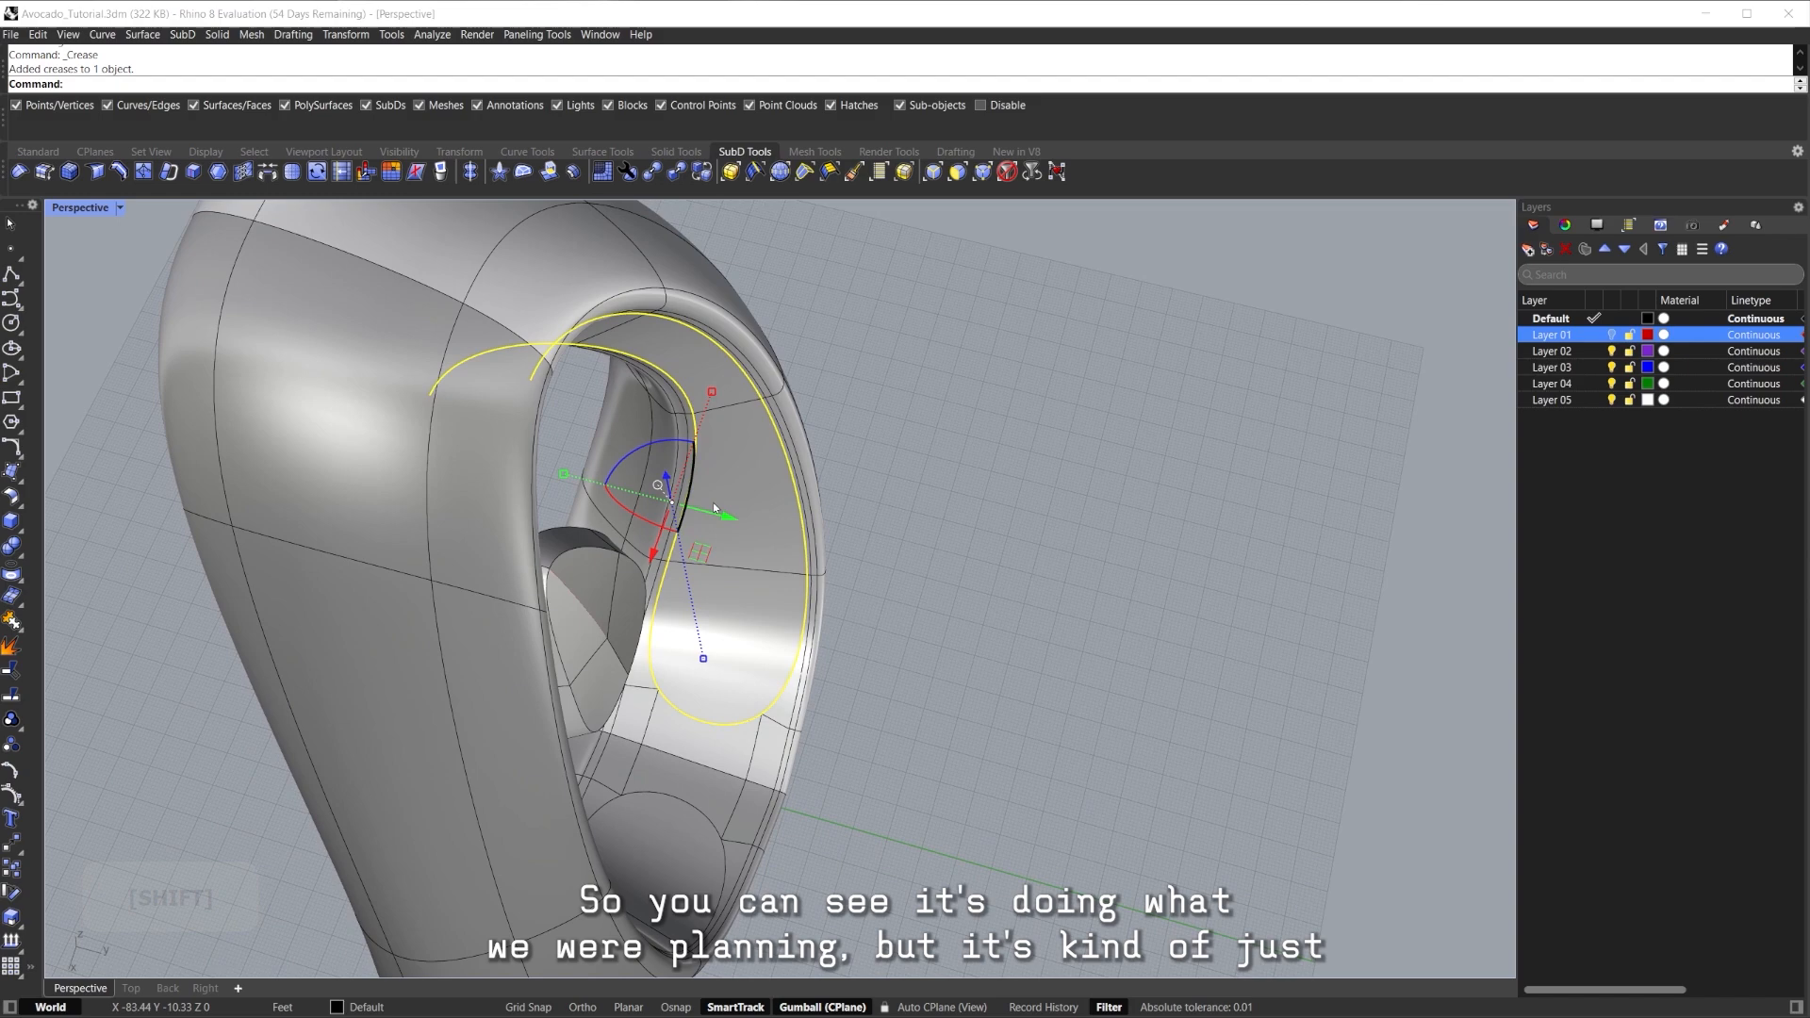
Adjust the creased loop with the gumball, undoing a trial scale and stretching it upward.
left_click_drag(564, 483, 577, 478)
key("ctrl+z")
right_click_drag(815, 603, 736, 556)
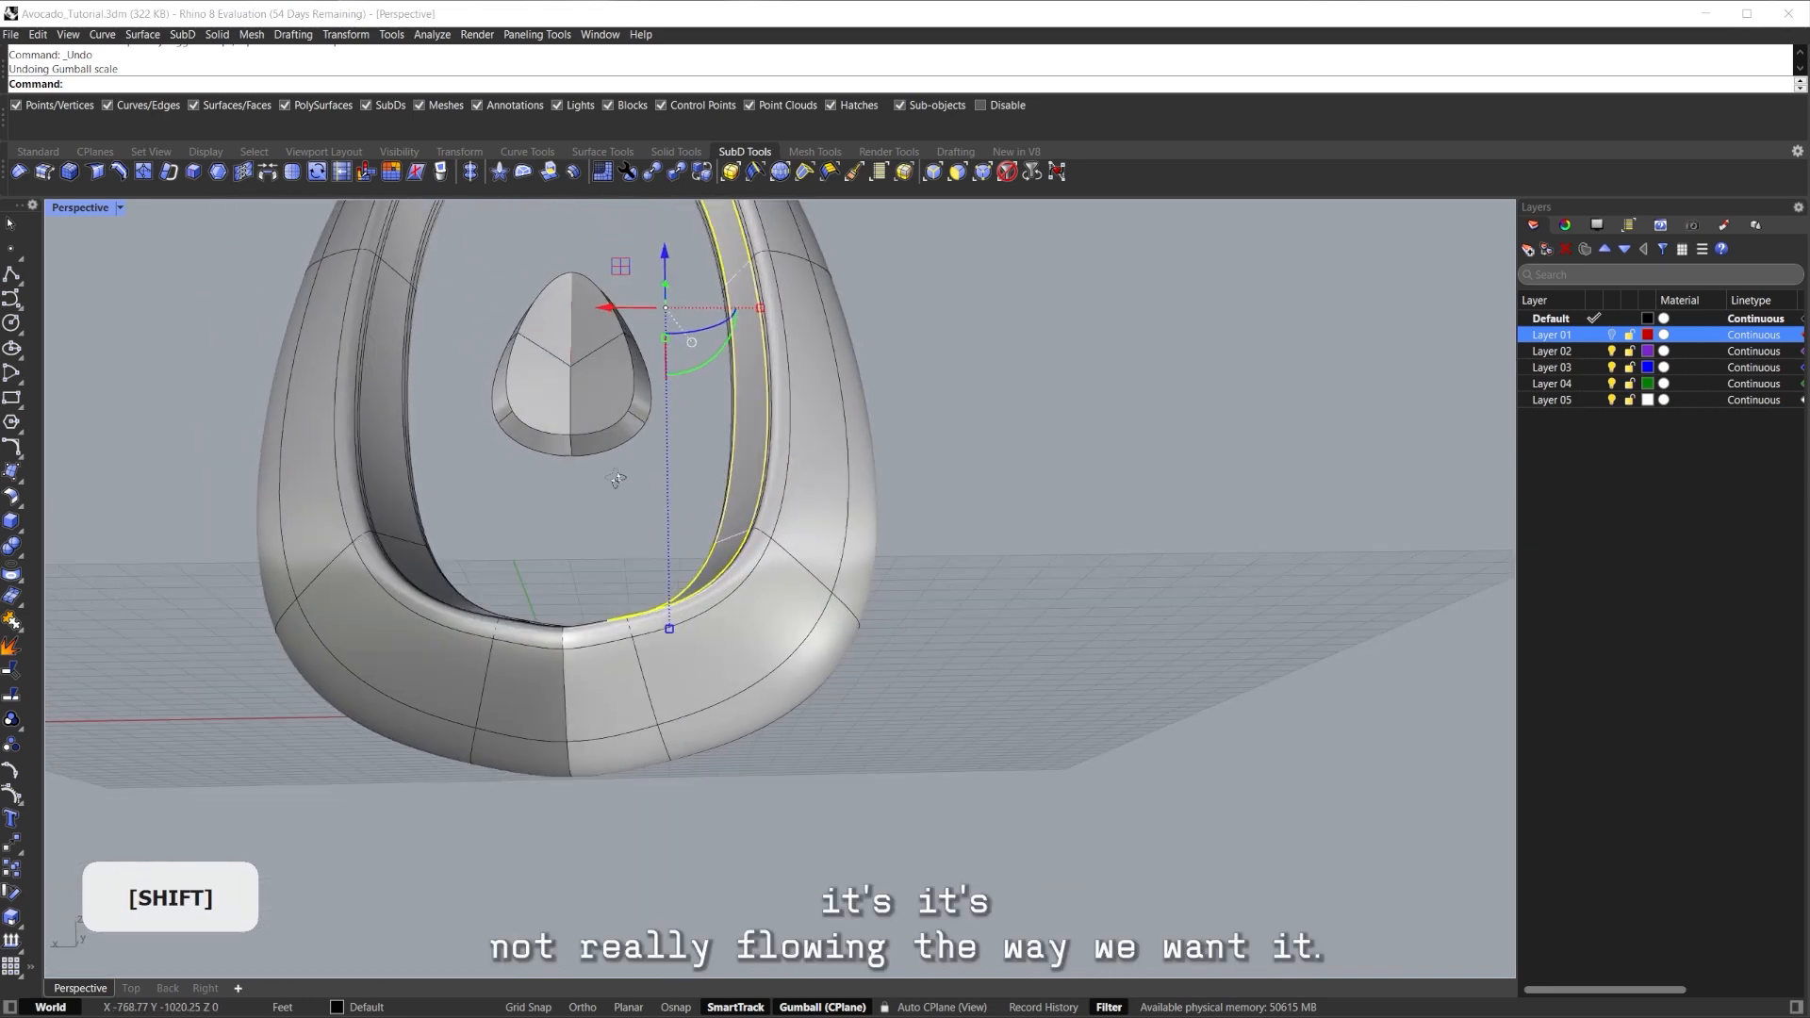
scroll(671, 630, "down", 3)
right_click_drag(669, 632, 722, 660)
left_click_drag(712, 695, 711, 667, "shift")
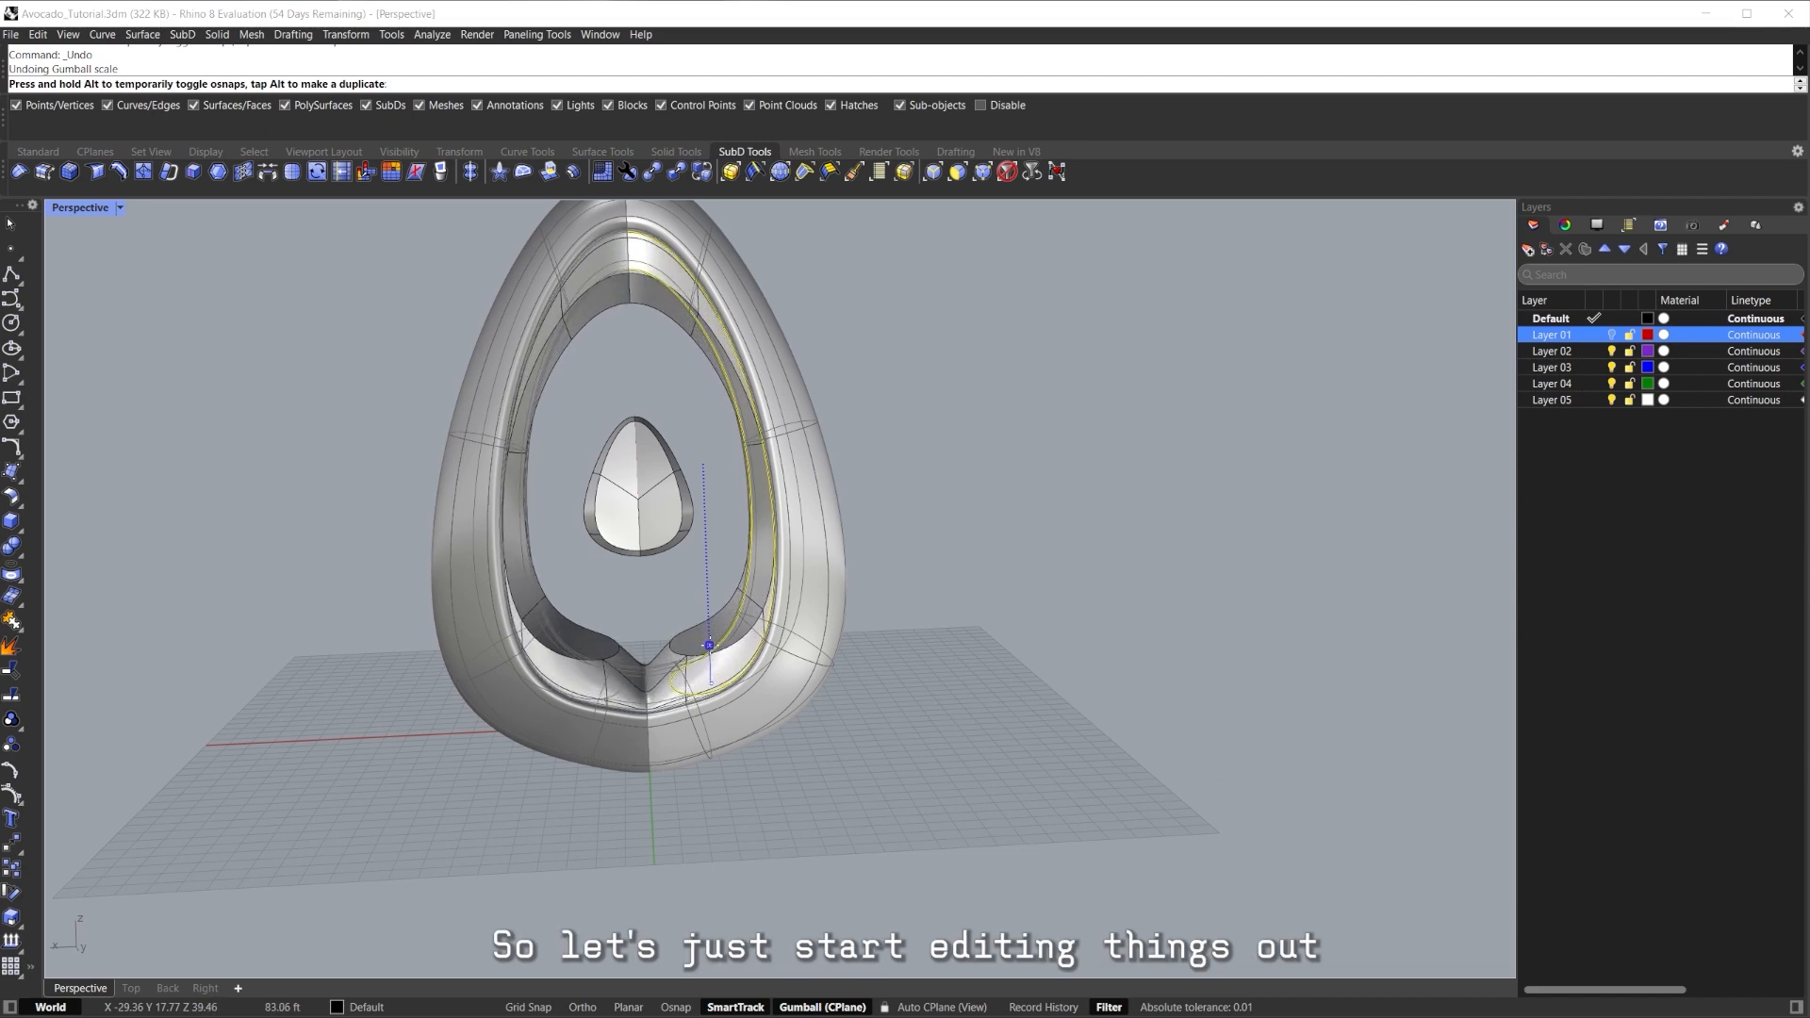
Preview the model in Rendered display, then return to Shaded display.
left_click_drag(710, 656, 710, 653, "shift")
right_click_drag(714, 651, 787, 609)
left_click(907, 658)
key("ctrl+alt+r")
scroll(792, 699, "down", 3)
mouse_move(786, 609)
right_mouse_down("shift")
mouse_move(778, 647)
mouse_move(832, 619)
mouse_move(852, 575)
mouse_move(792, 612)
mouse_move(687, 633)
mouse_move(724, 556)
right_mouse_up("shift")
scroll(790, 675, "up", 5)
key("ctrl+alt+s")
scroll(848, 594, "up", 4)
right_click_drag(724, 556, 698, 587, "shift")
scroll(661, 609, "up", 3)
Pick the centre vertical edge loop and commit the inserted edge loop.
key("Tab")
key("Tab")
key("Tab")
scroll(656, 601, "up", 3)
double_click(657, 600)
left_click(739, 526)
key("Tab")
right_click_drag(739, 526, 742, 568)
key("Tab")
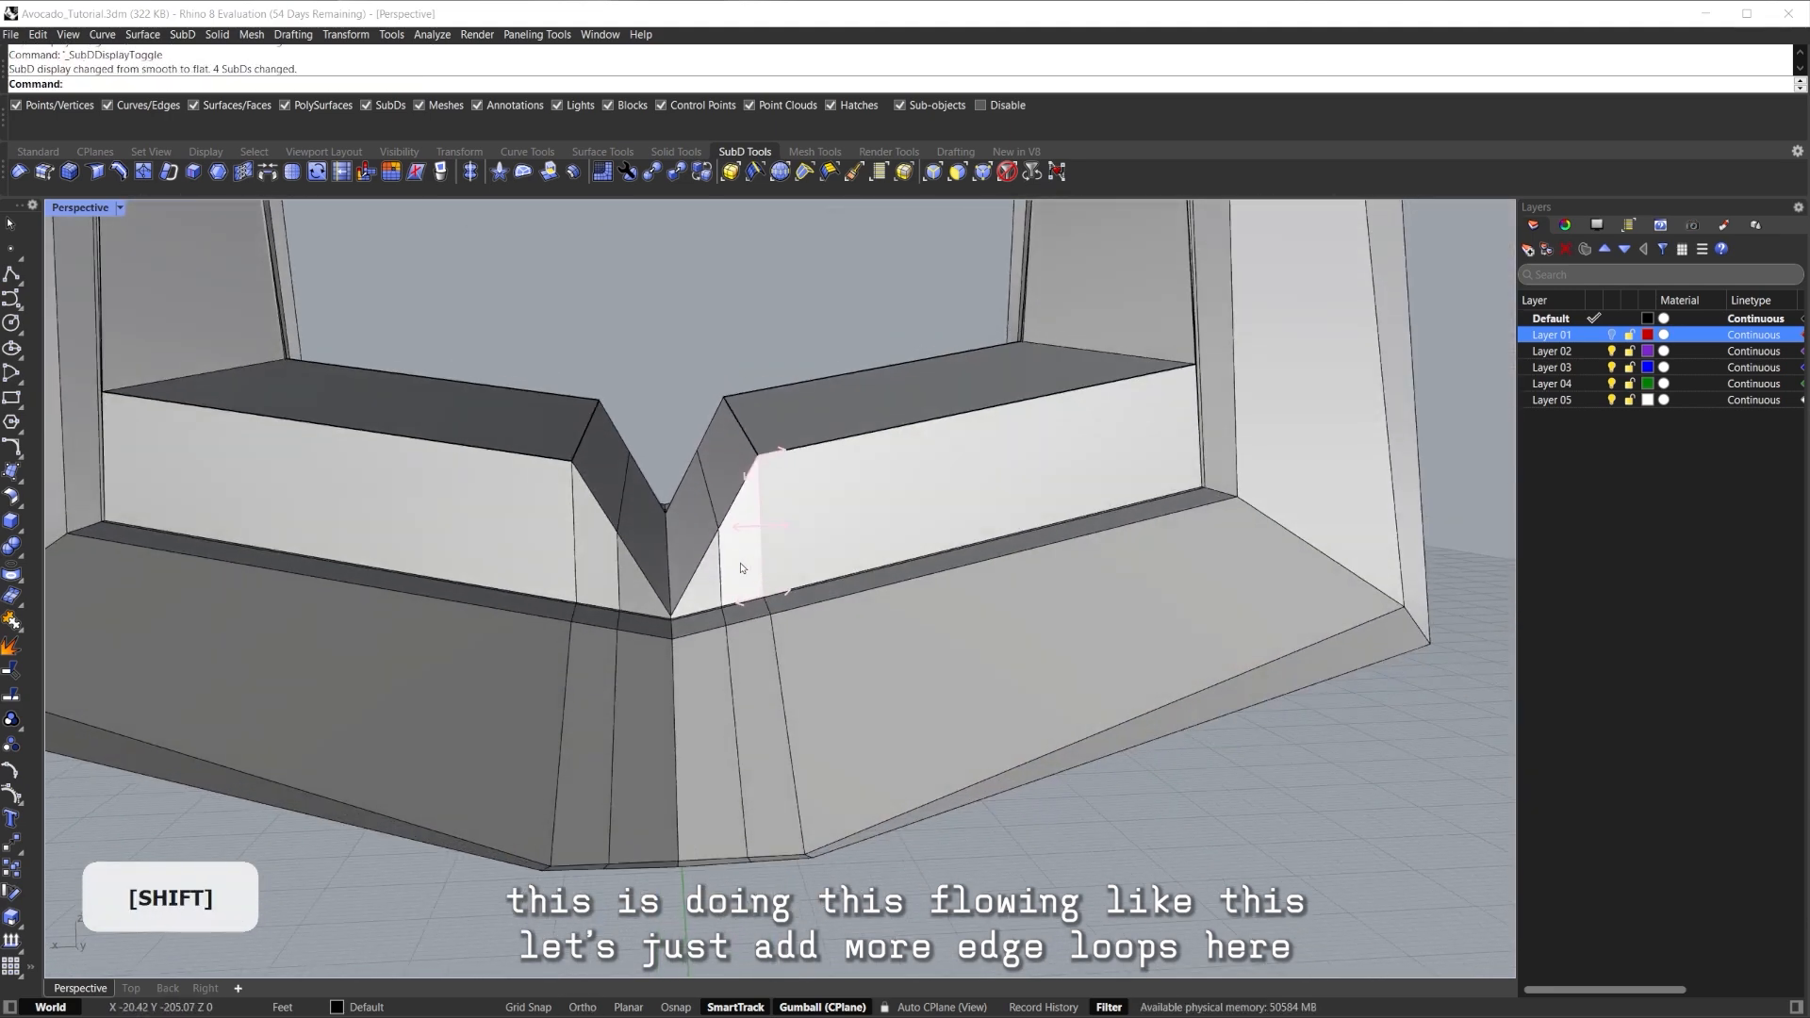
scroll(741, 568, "up", 3)
scroll(687, 592, "down", 5)
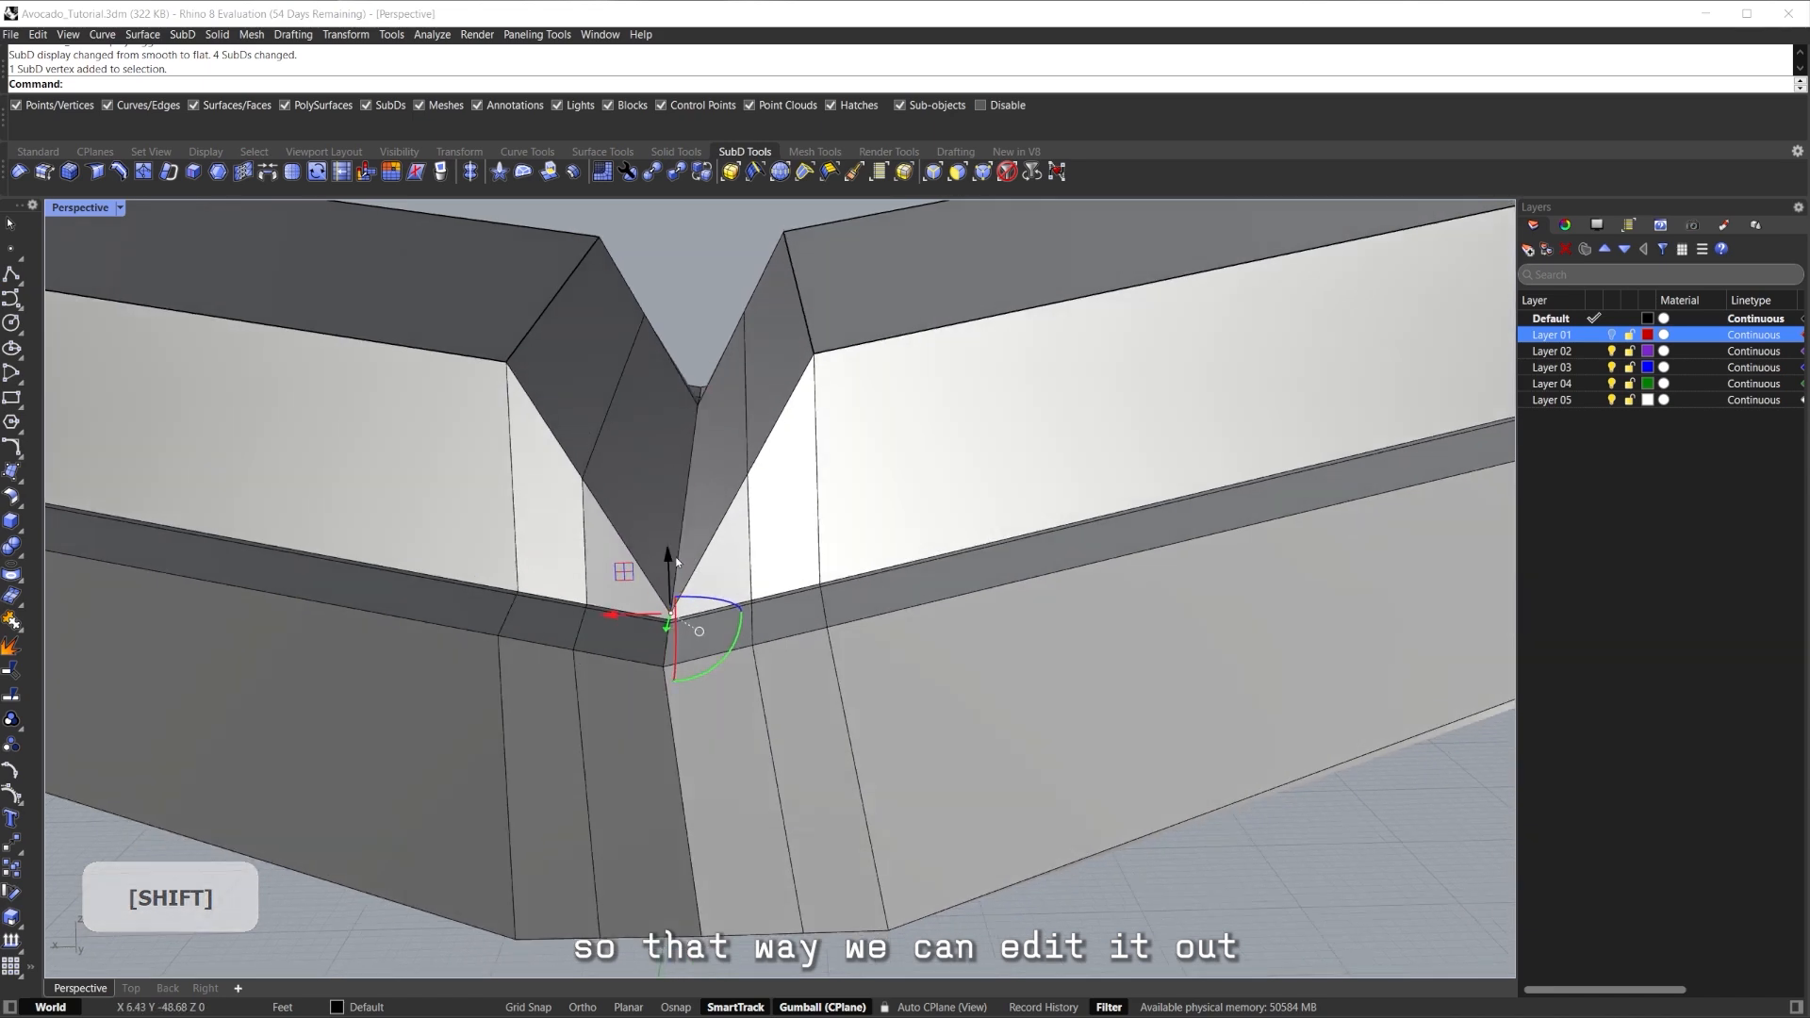
key("Tab")
key("Escape")
right_click_drag(731, 538, 751, 491)
Inspect the V notch from several angles, toggling between smooth and flat display.
scroll(818, 572, "down", 3)
key("Tab")
scroll(788, 567, "up", 2)
key("Tab")
scroll(799, 560, "down", 3)
right_click_drag(751, 491, 709, 519, "shift")
right_click_drag(709, 518, 720, 683, "shift")
scroll(716, 606, "down", 3)
scroll(699, 677, "up", 6)
right_click_drag(733, 734, 697, 575, "shift")
scroll(773, 658, "up", 4)
Select and clear an edge loop near the notch, returning to flat display.
double_click(794, 631)
scroll(794, 631, "down", 8)
right_click_drag(698, 575, 952, 432, "shift")
left_click(1032, 512)
right_click_drag(807, 431, 1018, 584)
key("Tab")
Try face loops at the base, including an 11-face loop, then delete the base edge loop.
left_click(692, 523)
double_click(858, 462, "shift")
left_click(881, 699)
scroll(827, 580, "up", 4)
double_click(930, 491, "shift")
scroll(908, 571, "down", 3)
right_click_drag(908, 571, 816, 644)
left_click(942, 808)
right_click_drag(942, 808, 802, 754)
double_click(638, 636, "shift")
key("Delete")
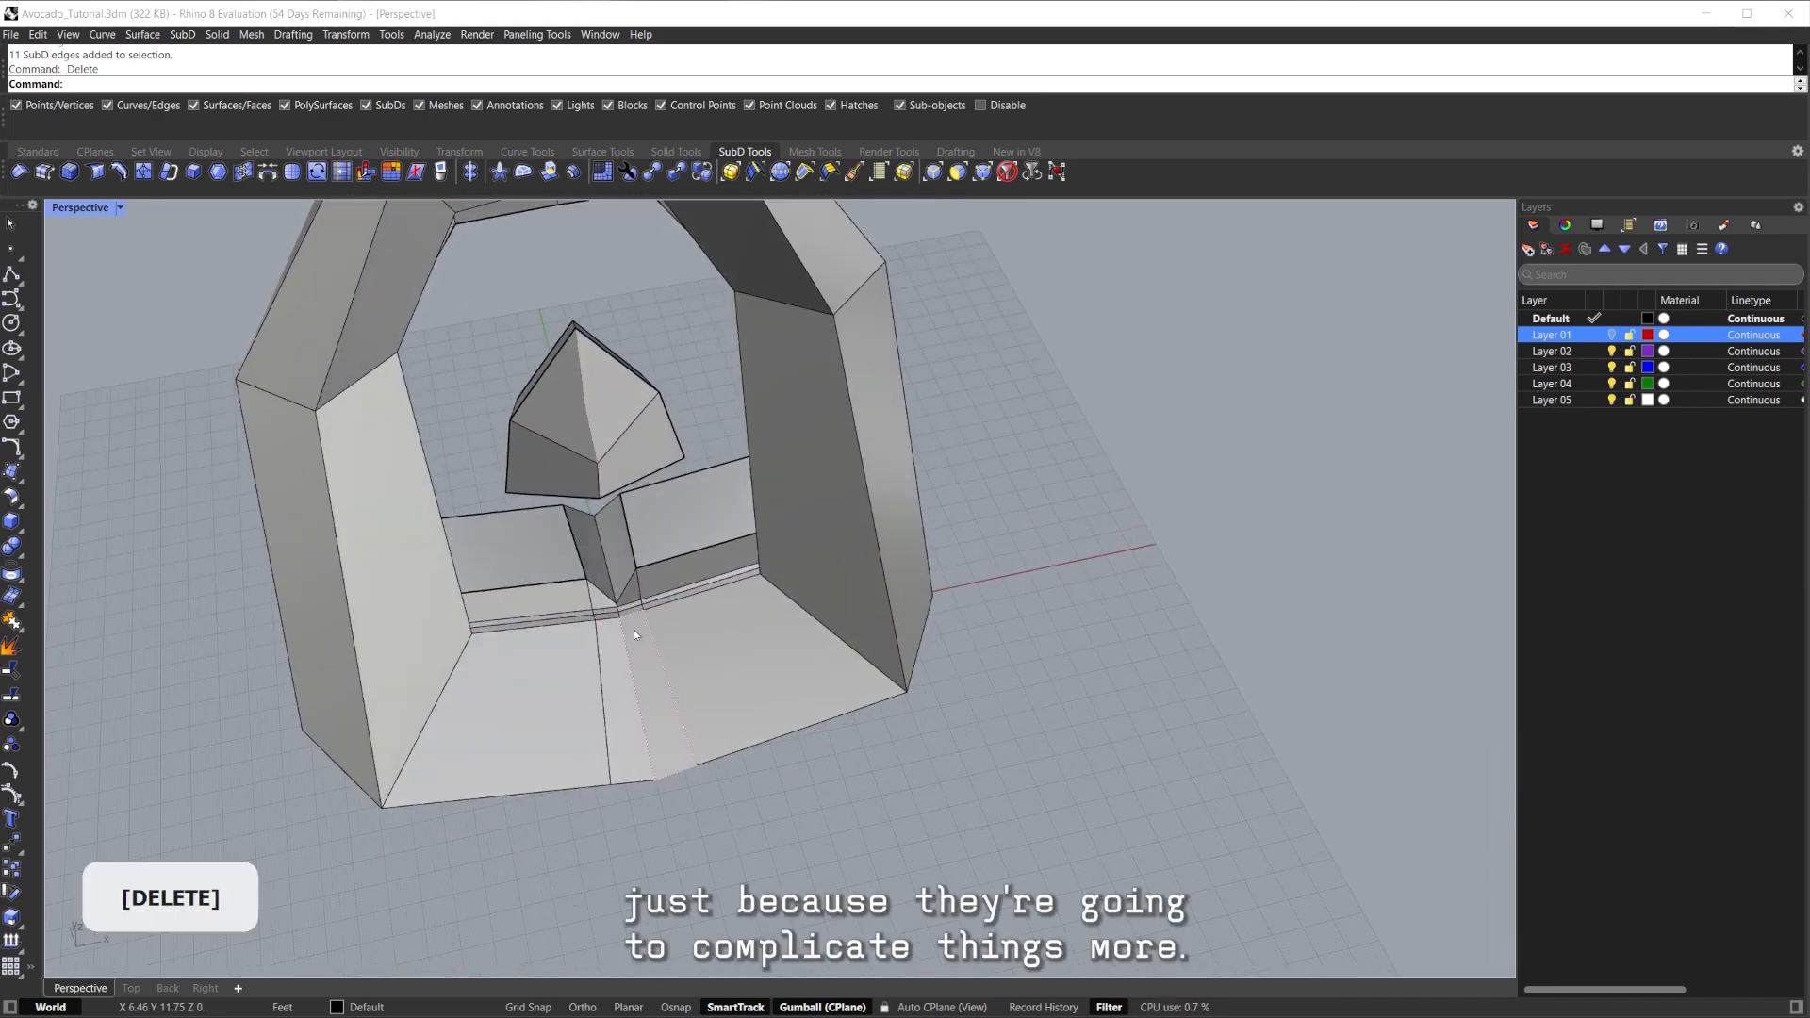
Select the whole face loop around the ring body and inset it by 3.
scroll(634, 630, "up", 4)
scroll(625, 631, "down", 6)
mouse_move(625, 632)
right_mouse_down()
mouse_move(670, 642)
mouse_move(724, 546)
mouse_move(743, 688)
mouse_move(657, 624)
right_mouse_up()
left_click(657, 624, "shift")
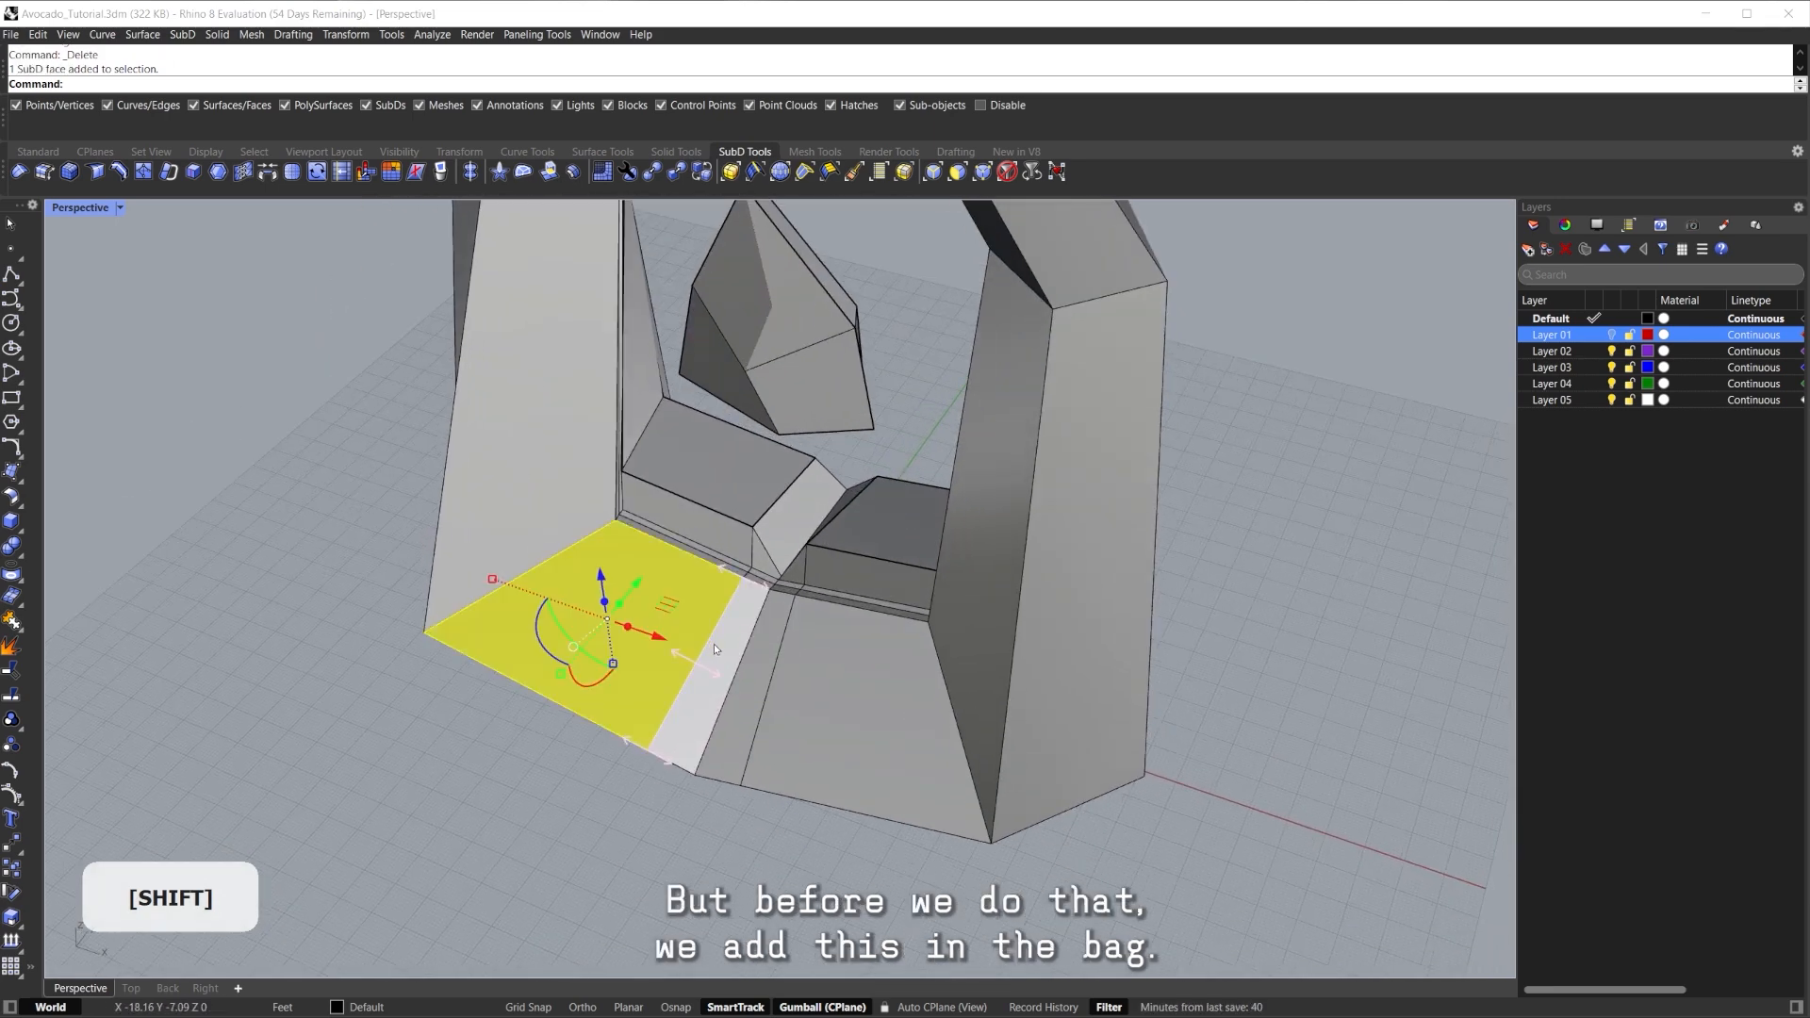
double_click(714, 646, "shift")
scroll(750, 691, "down", 6)
right_click_drag(750, 690, 618, 495)
scroll(613, 695, "up", 5)
scroll(700, 500, "down", 4)
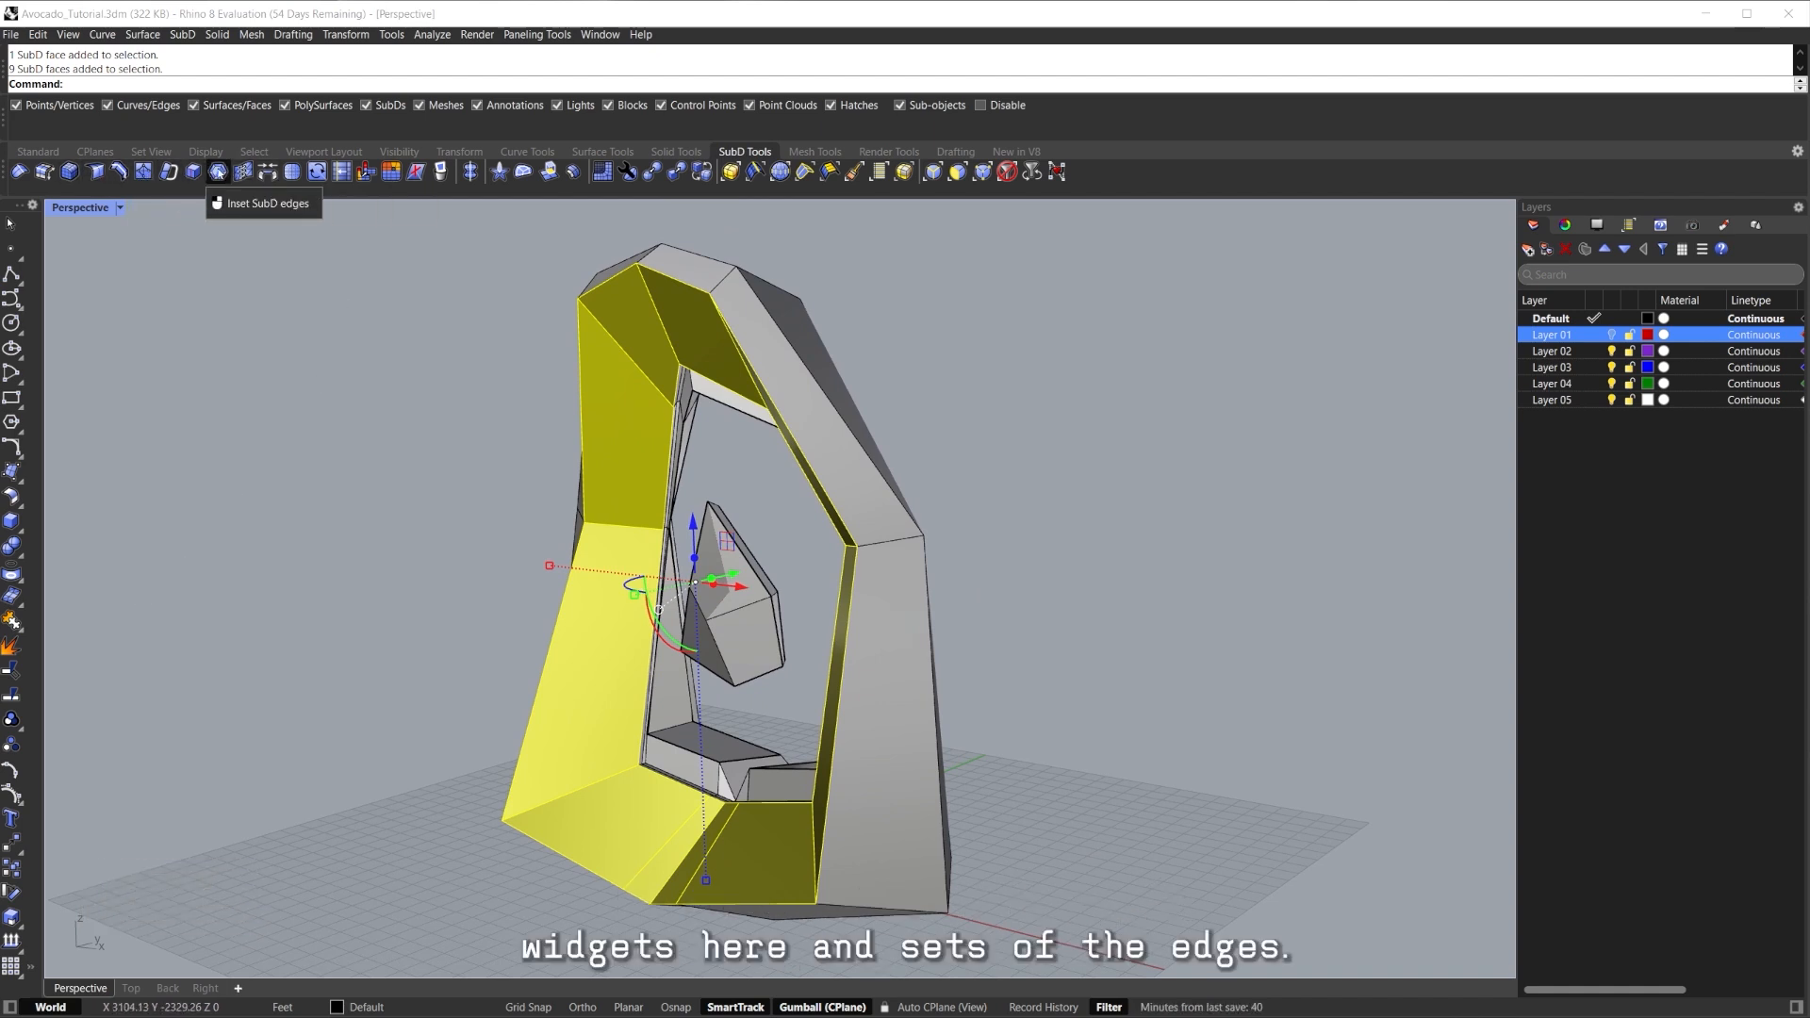
right_click_drag(429, 414, 115, 441)
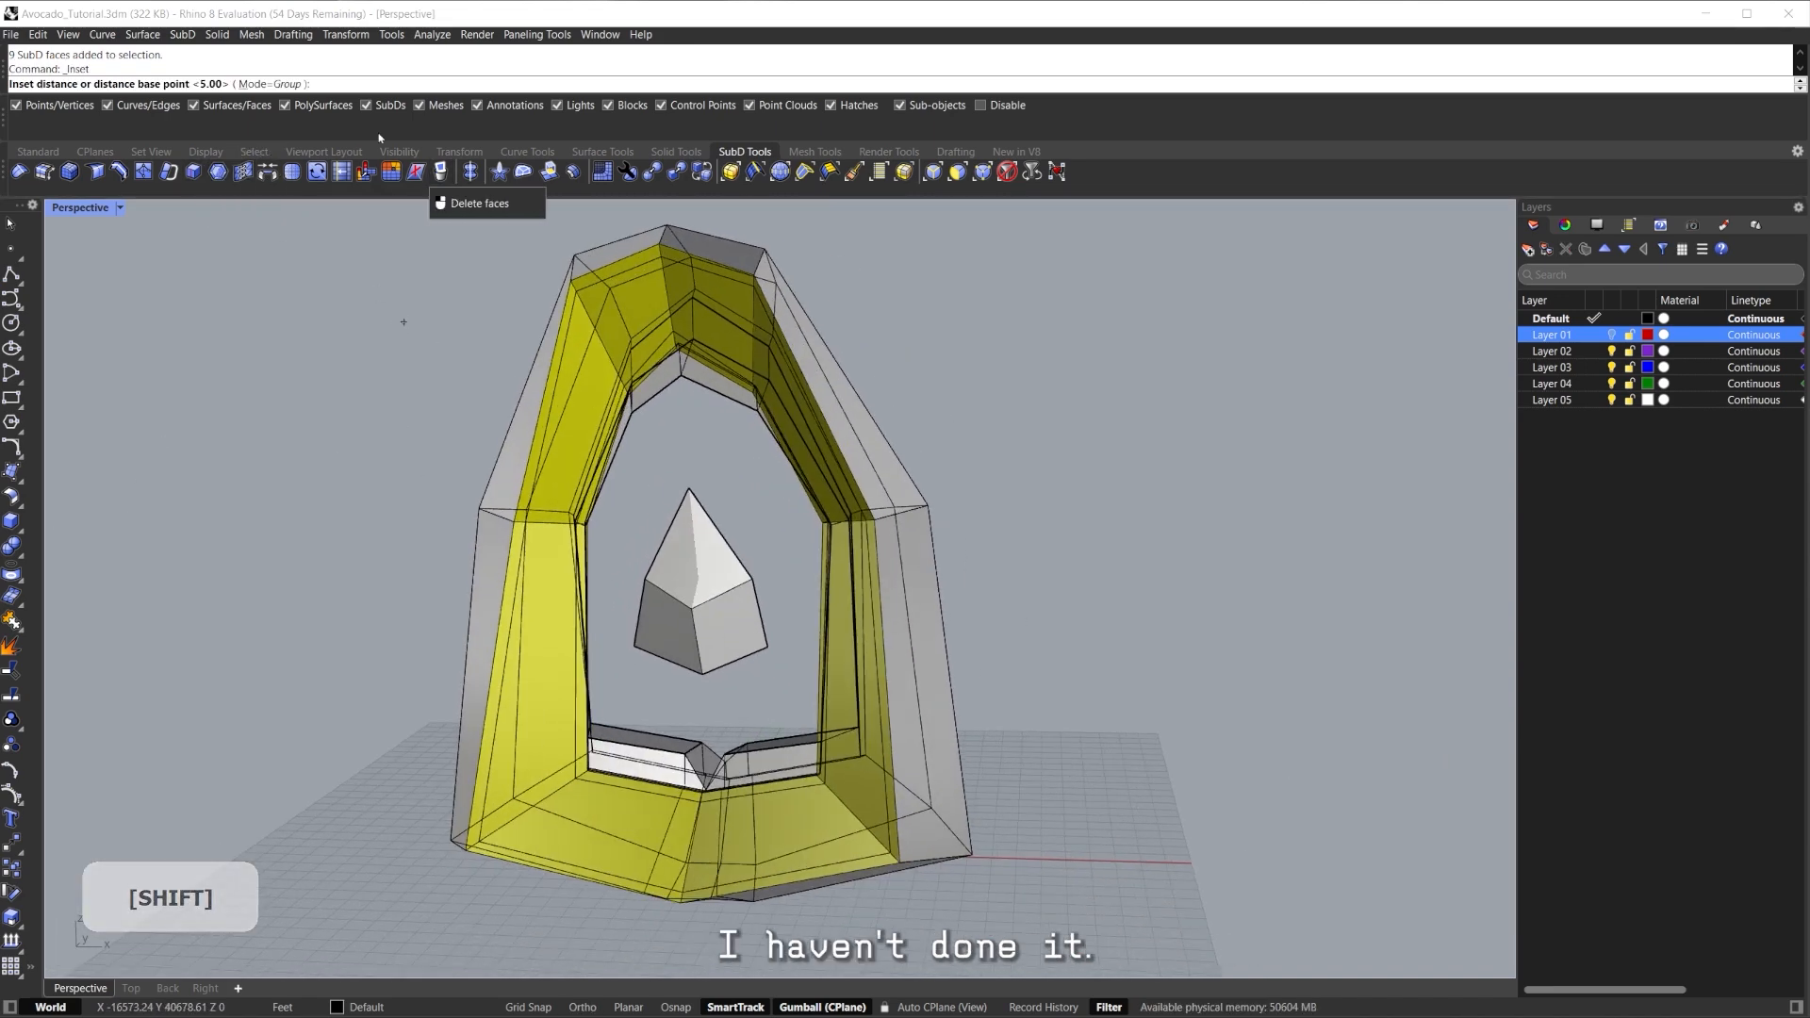
right_click_drag(711, 424, 665, 445)
key("Escape")
Select the new edge loop around the inset band from the lower-left base.
right_click_drag(875, 609, 760, 604)
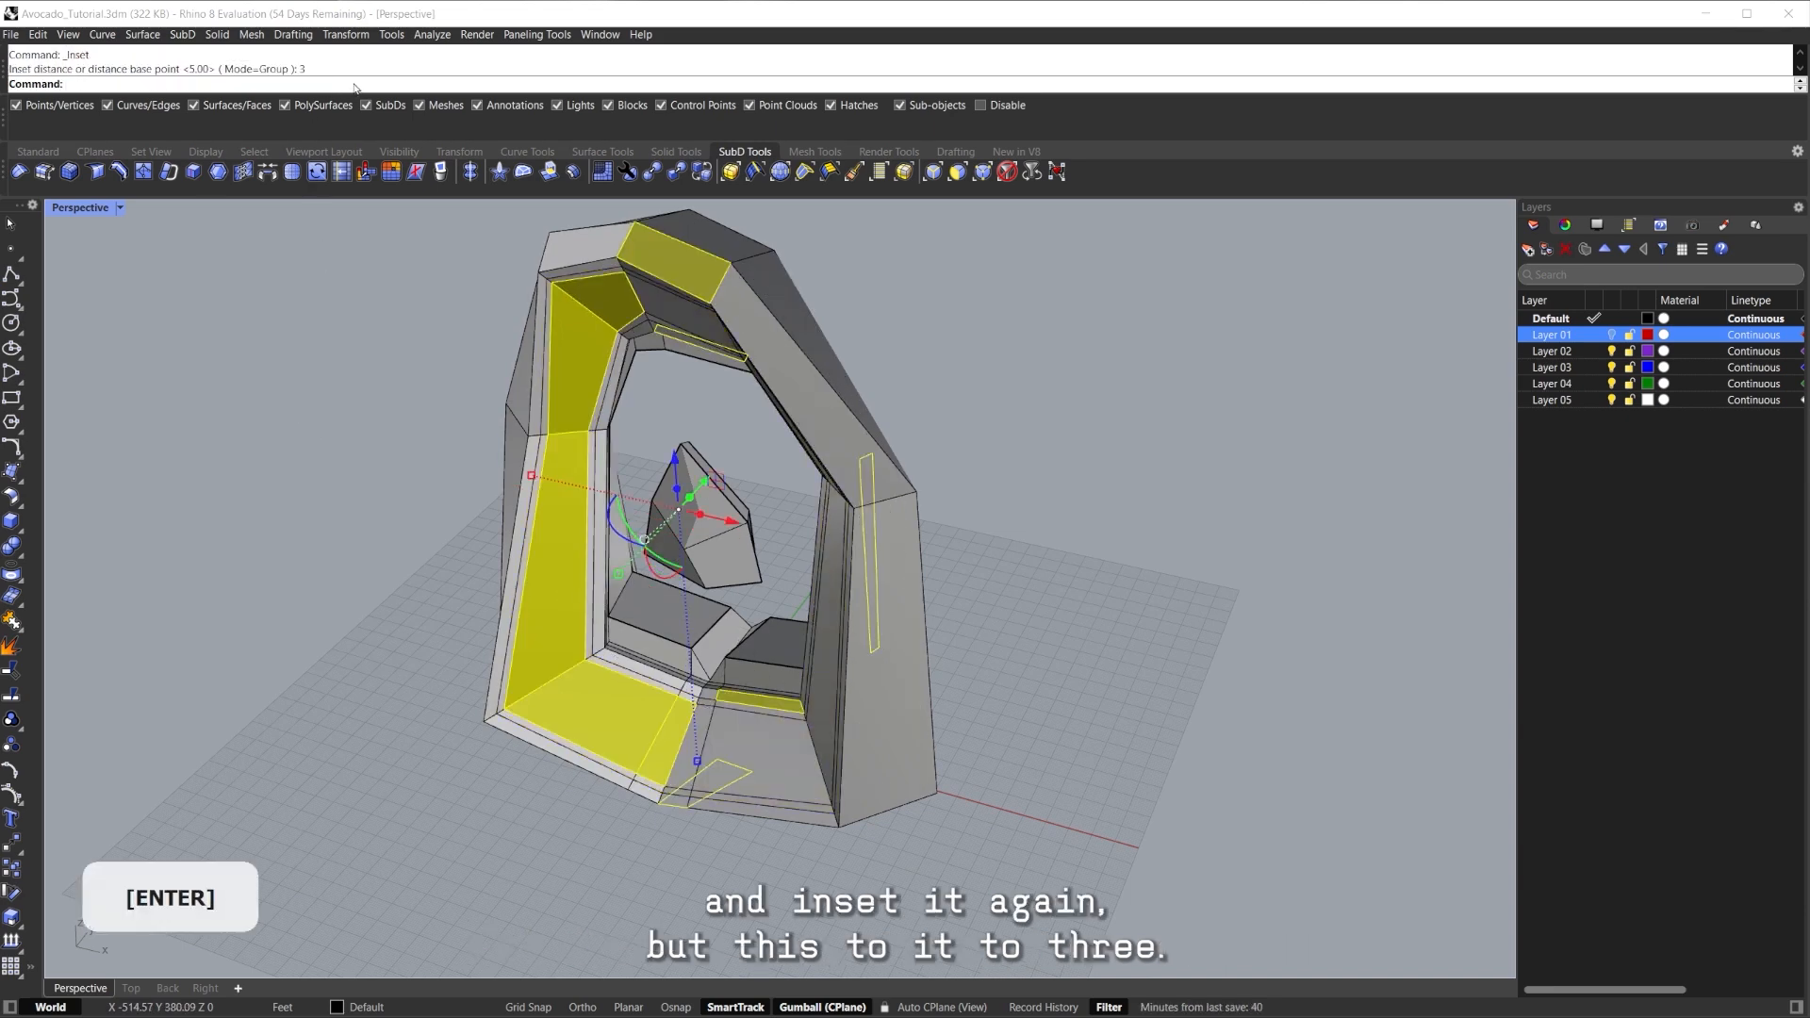
right_click_drag(577, 890, 626, 743)
scroll(617, 735, "up", 5)
right_click_drag(623, 656, 716, 651, "shift")
left_click(647, 601)
scroll(651, 605, "up", 5)
scroll(674, 665, "down", 6)
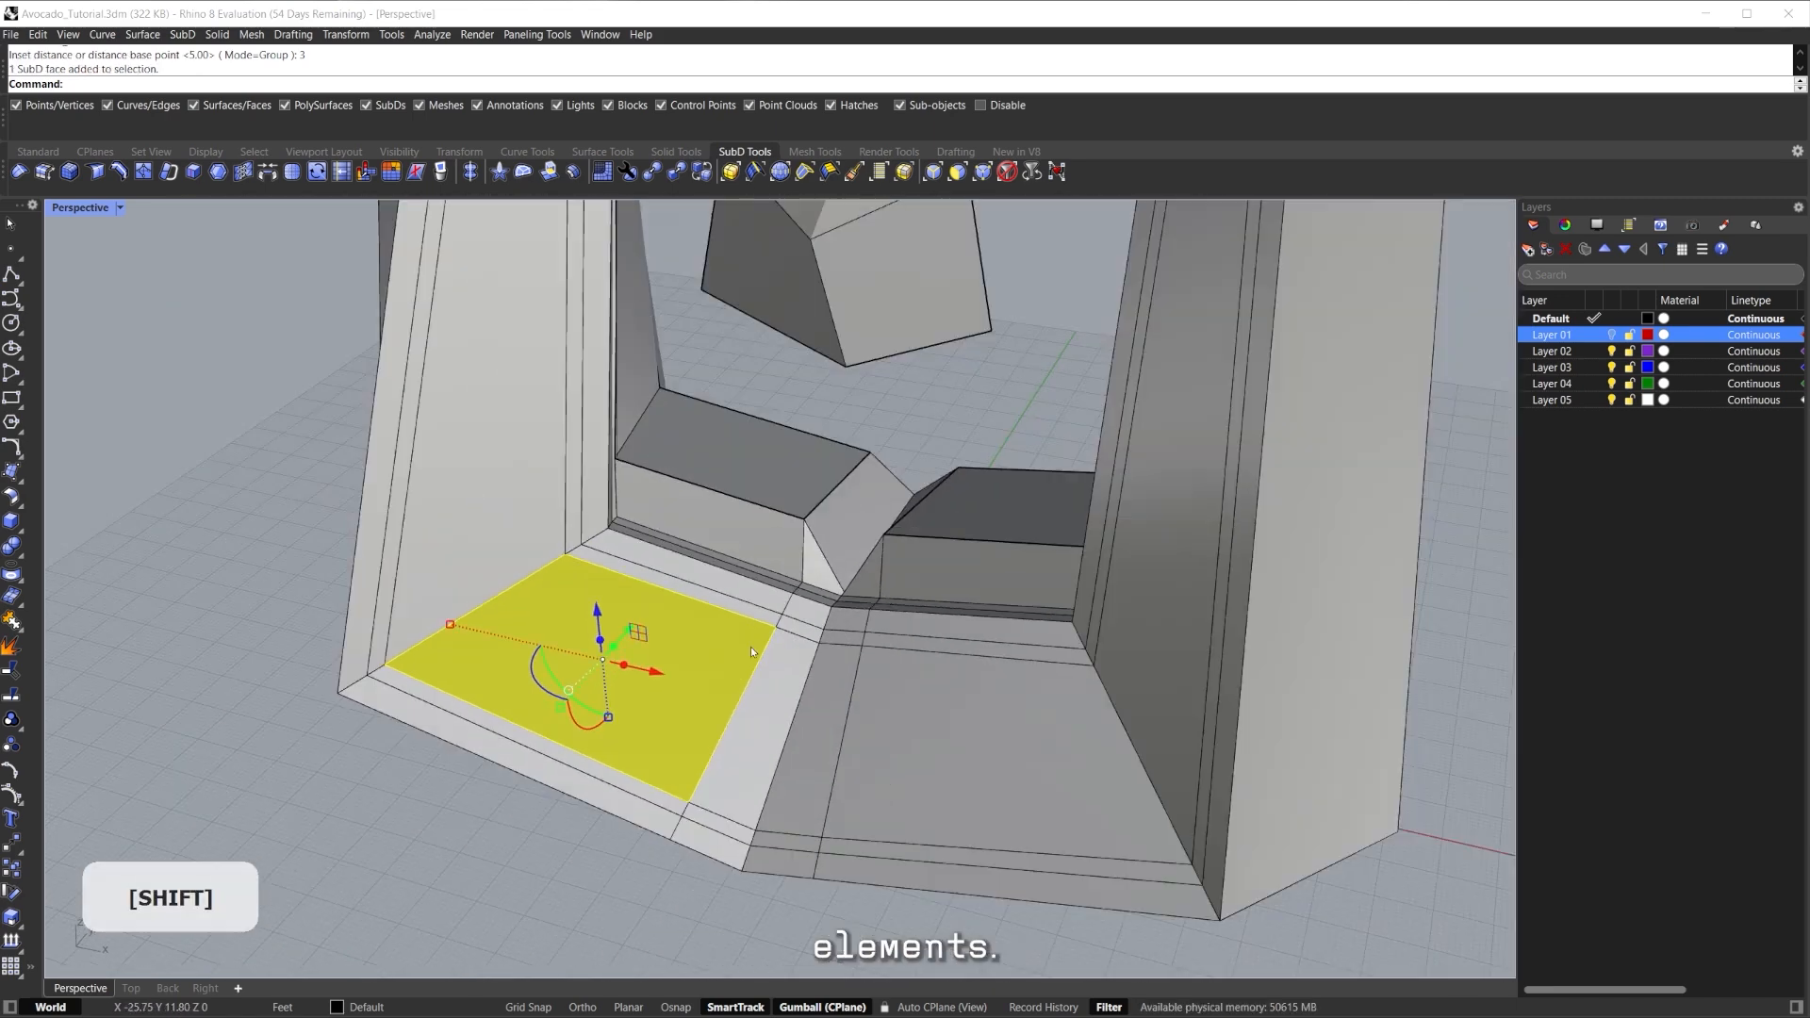
left_click(723, 617)
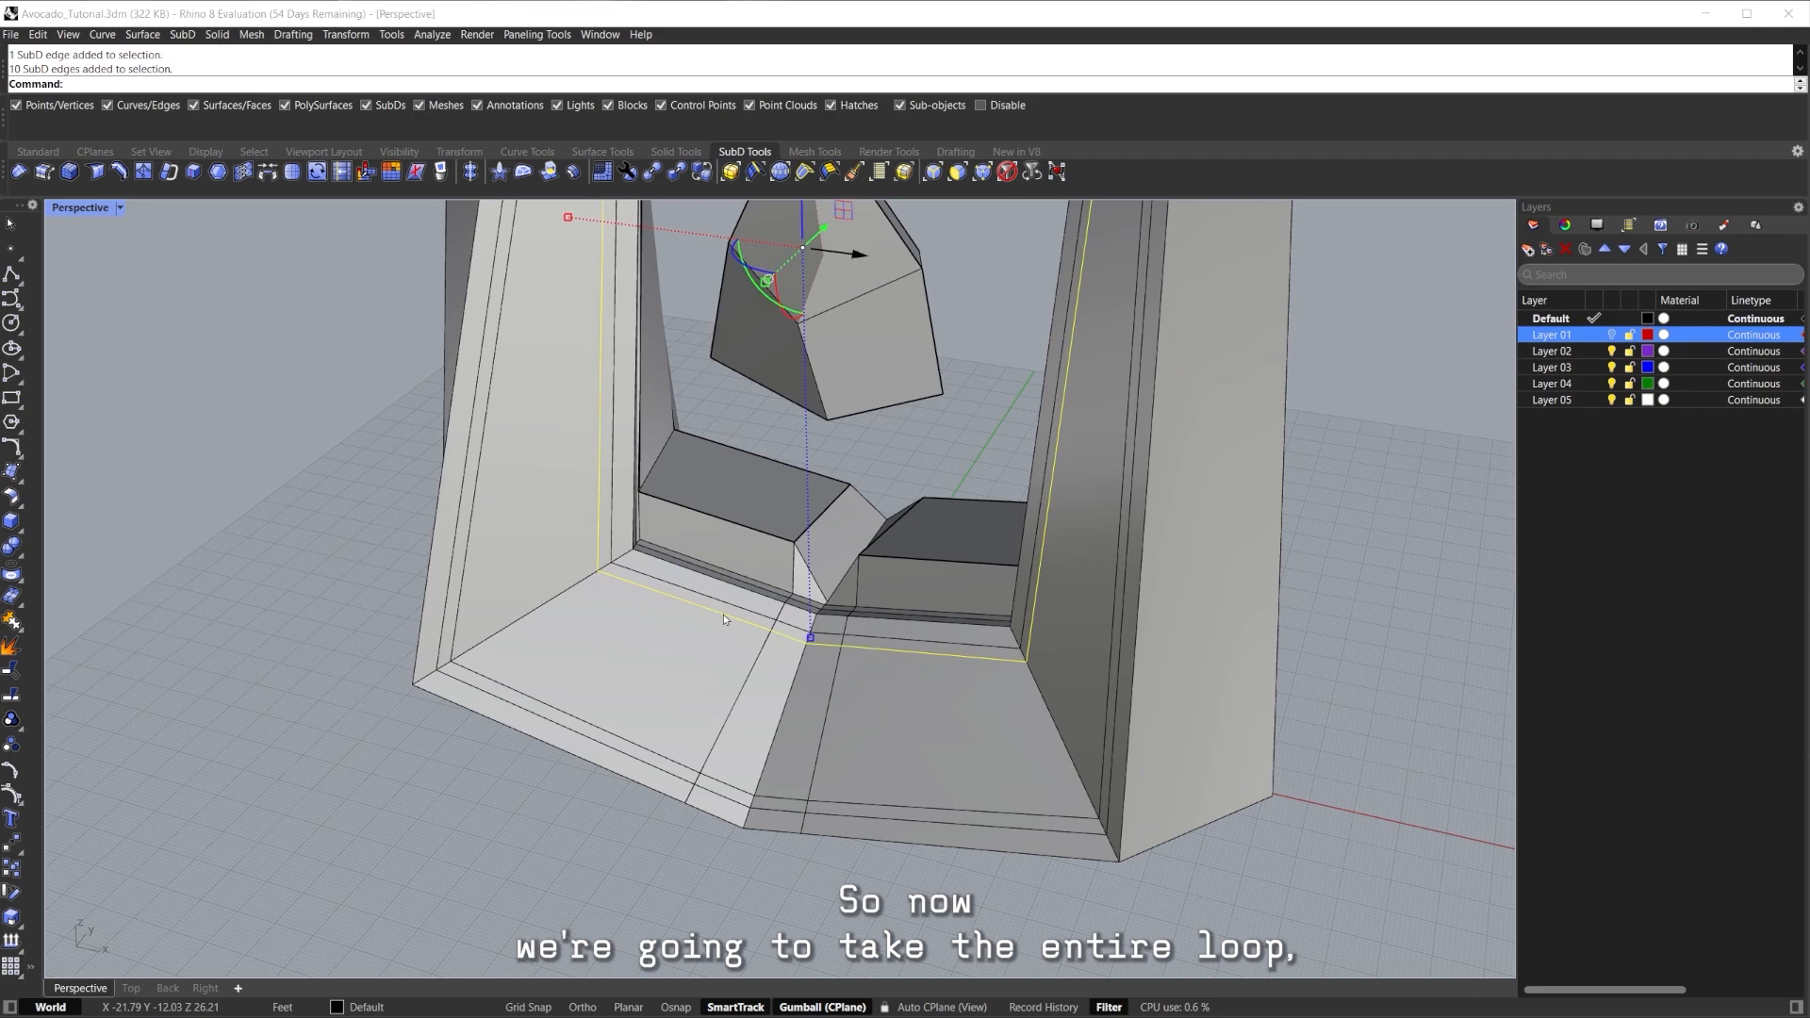
double_click(641, 752, "shift")
right_click_drag(644, 748, 634, 622)
scroll(767, 733, "up", 2)
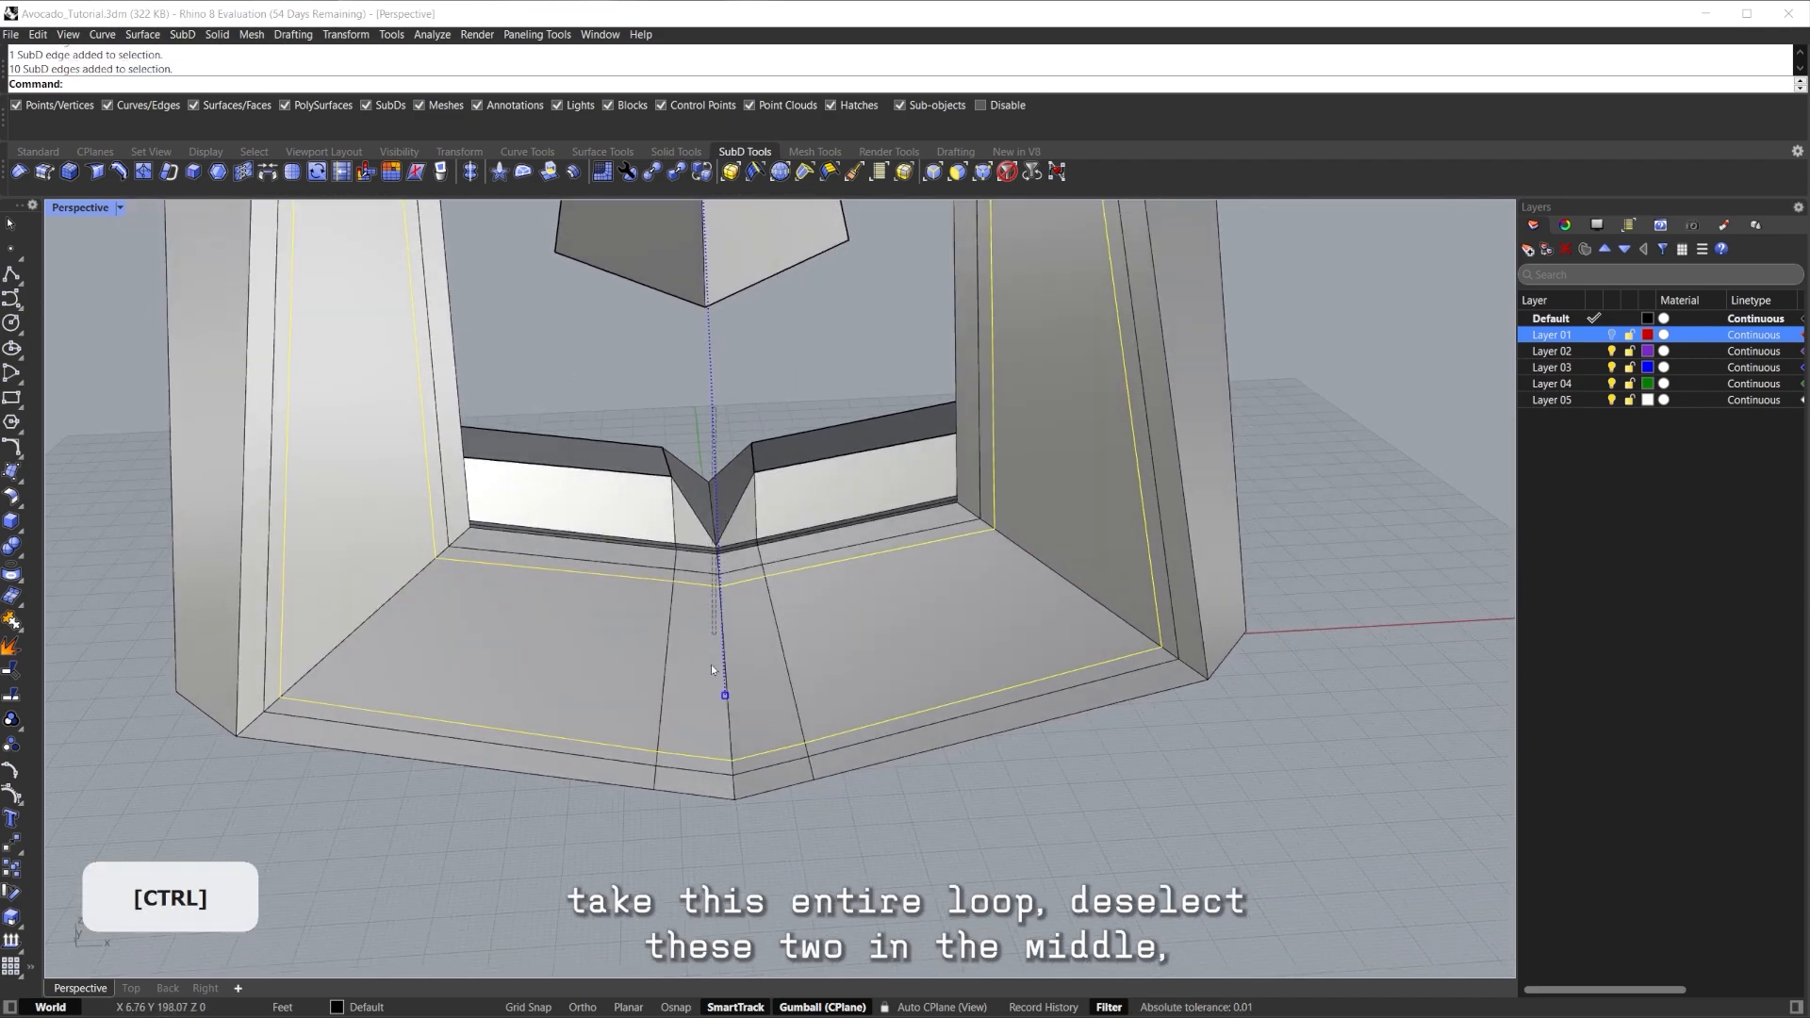
right_click_drag(724, 551, 728, 452)
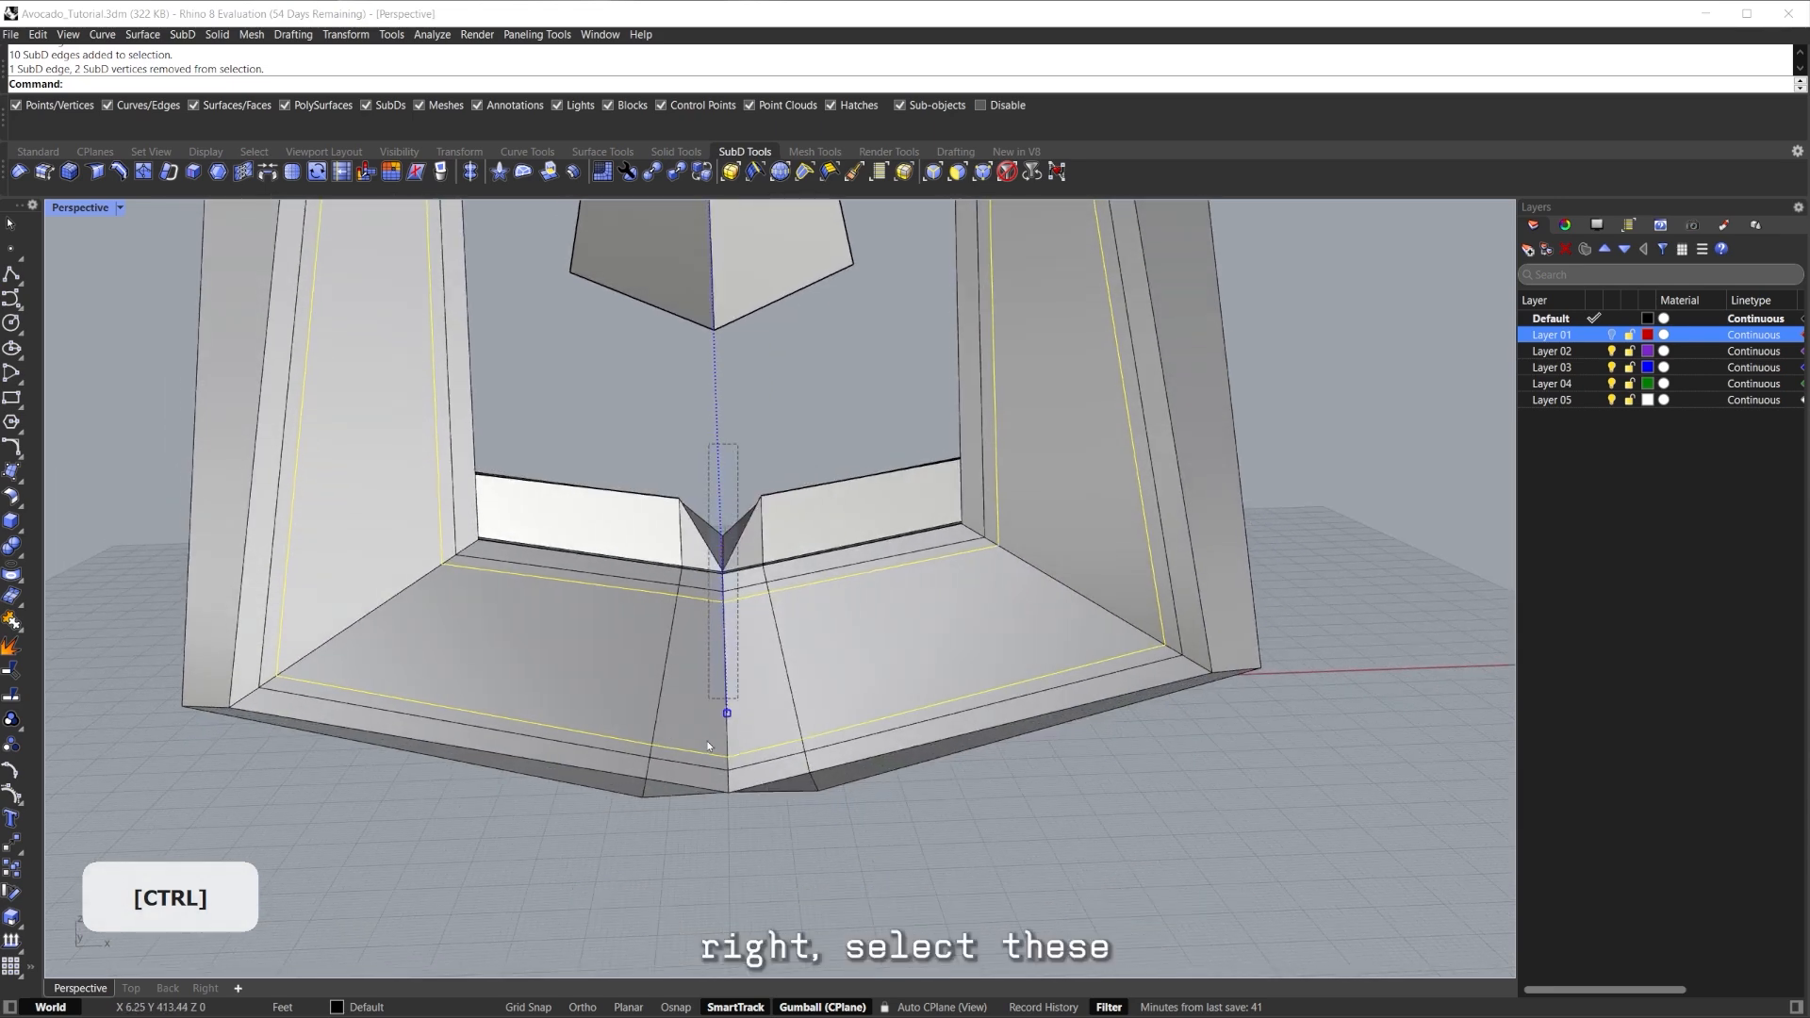
Crease the selected inset edge loop and preview it smooth, then return to flat display.
right_click_drag(719, 787, 726, 685, "shift")
key("ctrl+shift+f")
left_click(723, 912)
right_click_drag(722, 913, 759, 768)
key("Tab")
scroll(759, 768, "down", 3)
right_click_drag(759, 768, 678, 771, "shift")
key("Tab")
Select the bottom faces, leaving out the two centre bottom faces.
left_click(678, 771, "ctrl+shift")
right_click_drag(658, 691, 726, 604)
scroll(766, 764, "up", 6)
left_click(760, 743, "ctrl")
left_click(789, 743, "ctrl")
scroll(726, 603, "down", 3)
right_click_drag(726, 603, 681, 629, "shift")
scroll(705, 615, "down", 5)
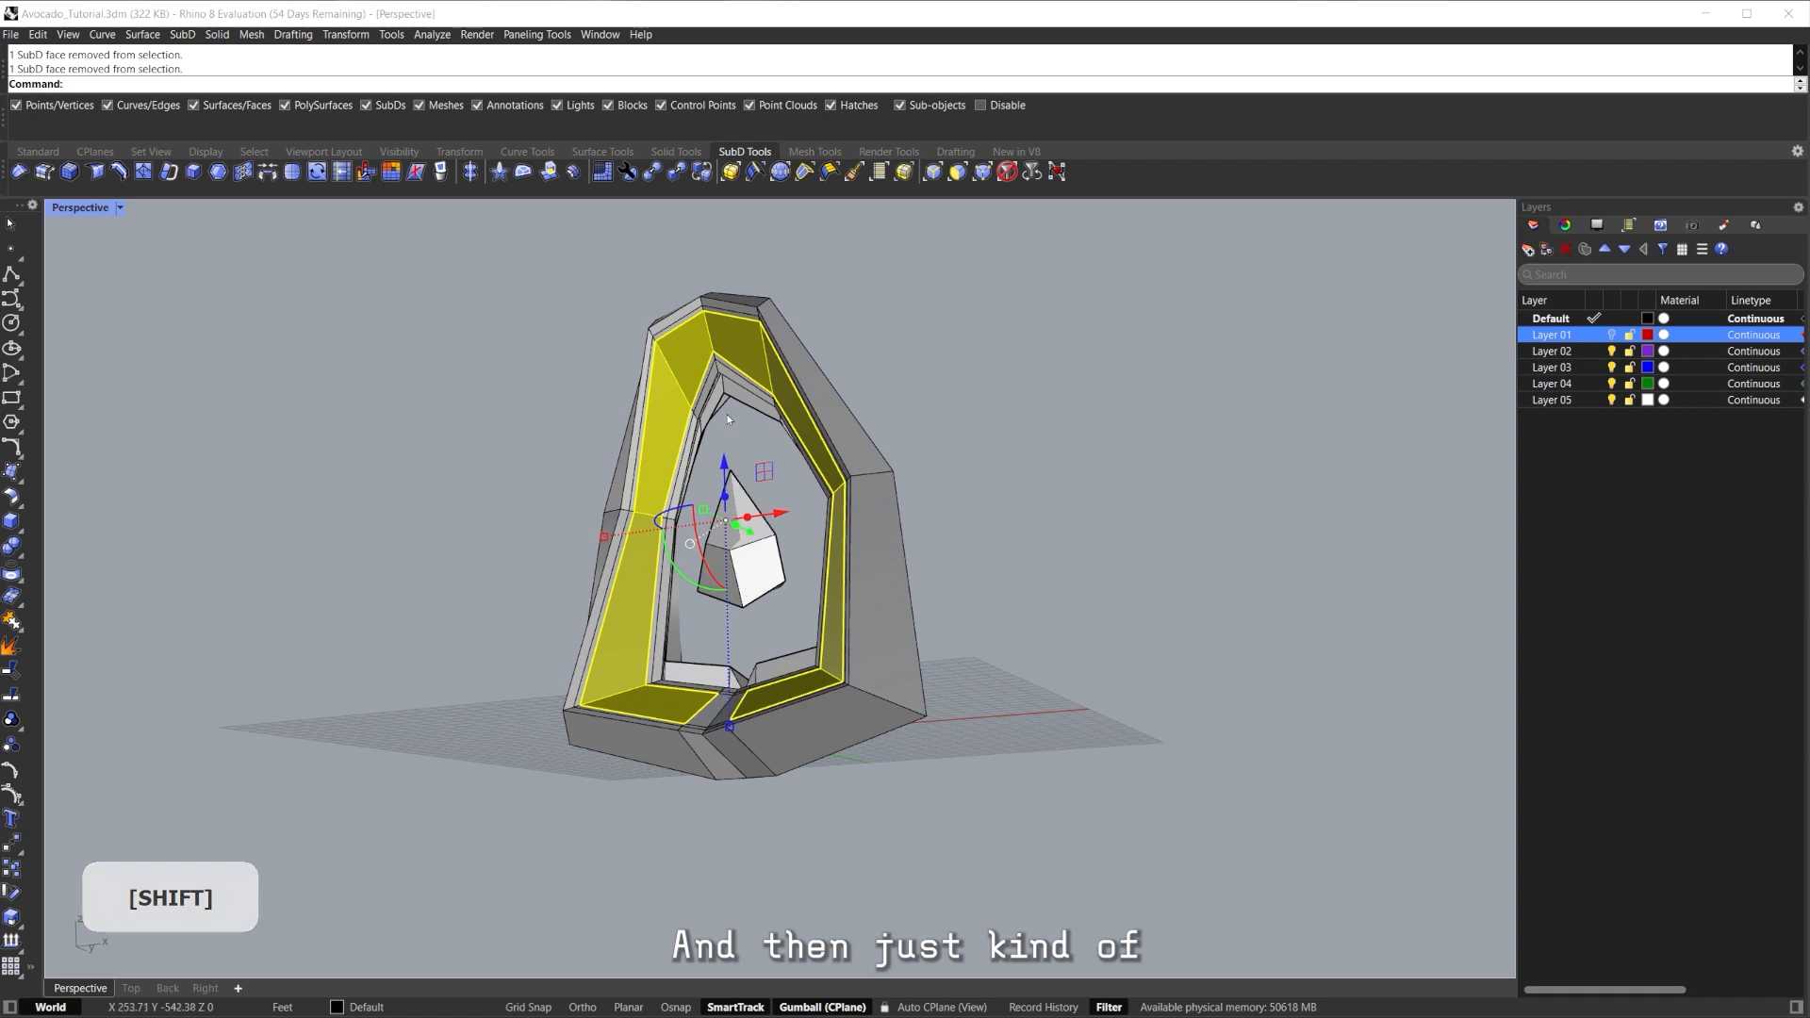
right_click_drag(727, 419, 718, 477)
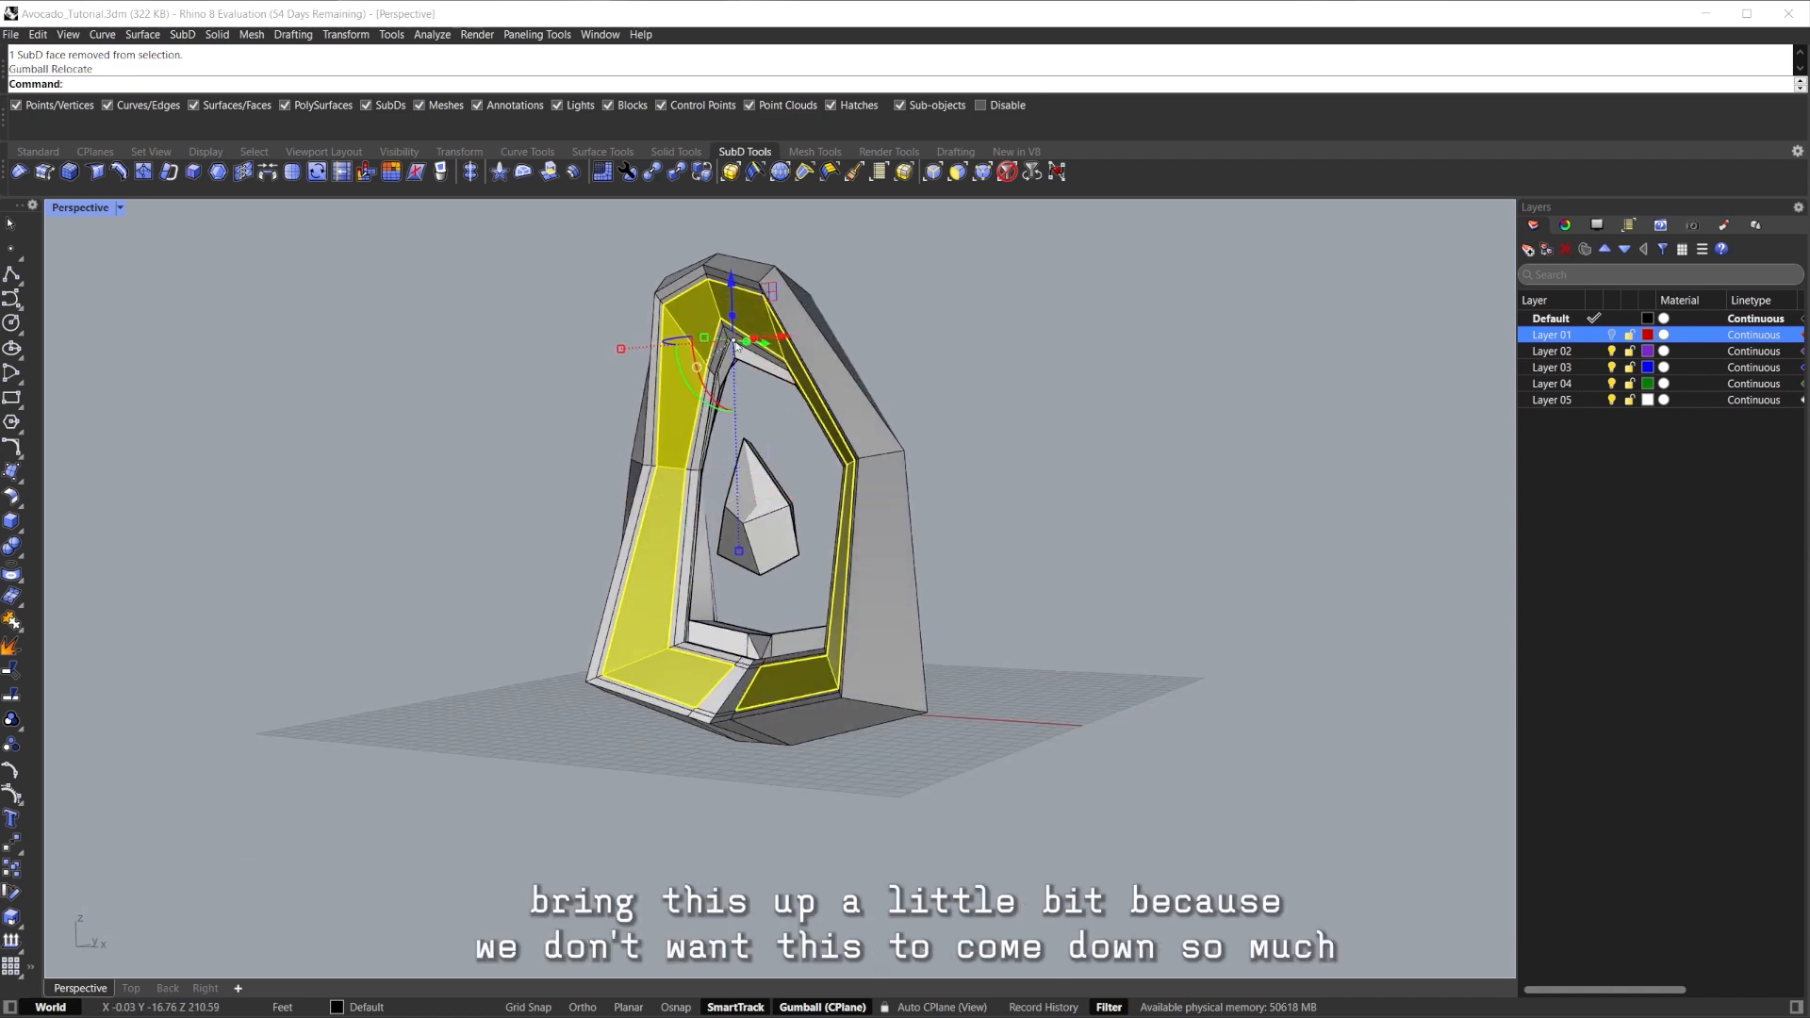
right_click_drag(696, 297, 699, 391)
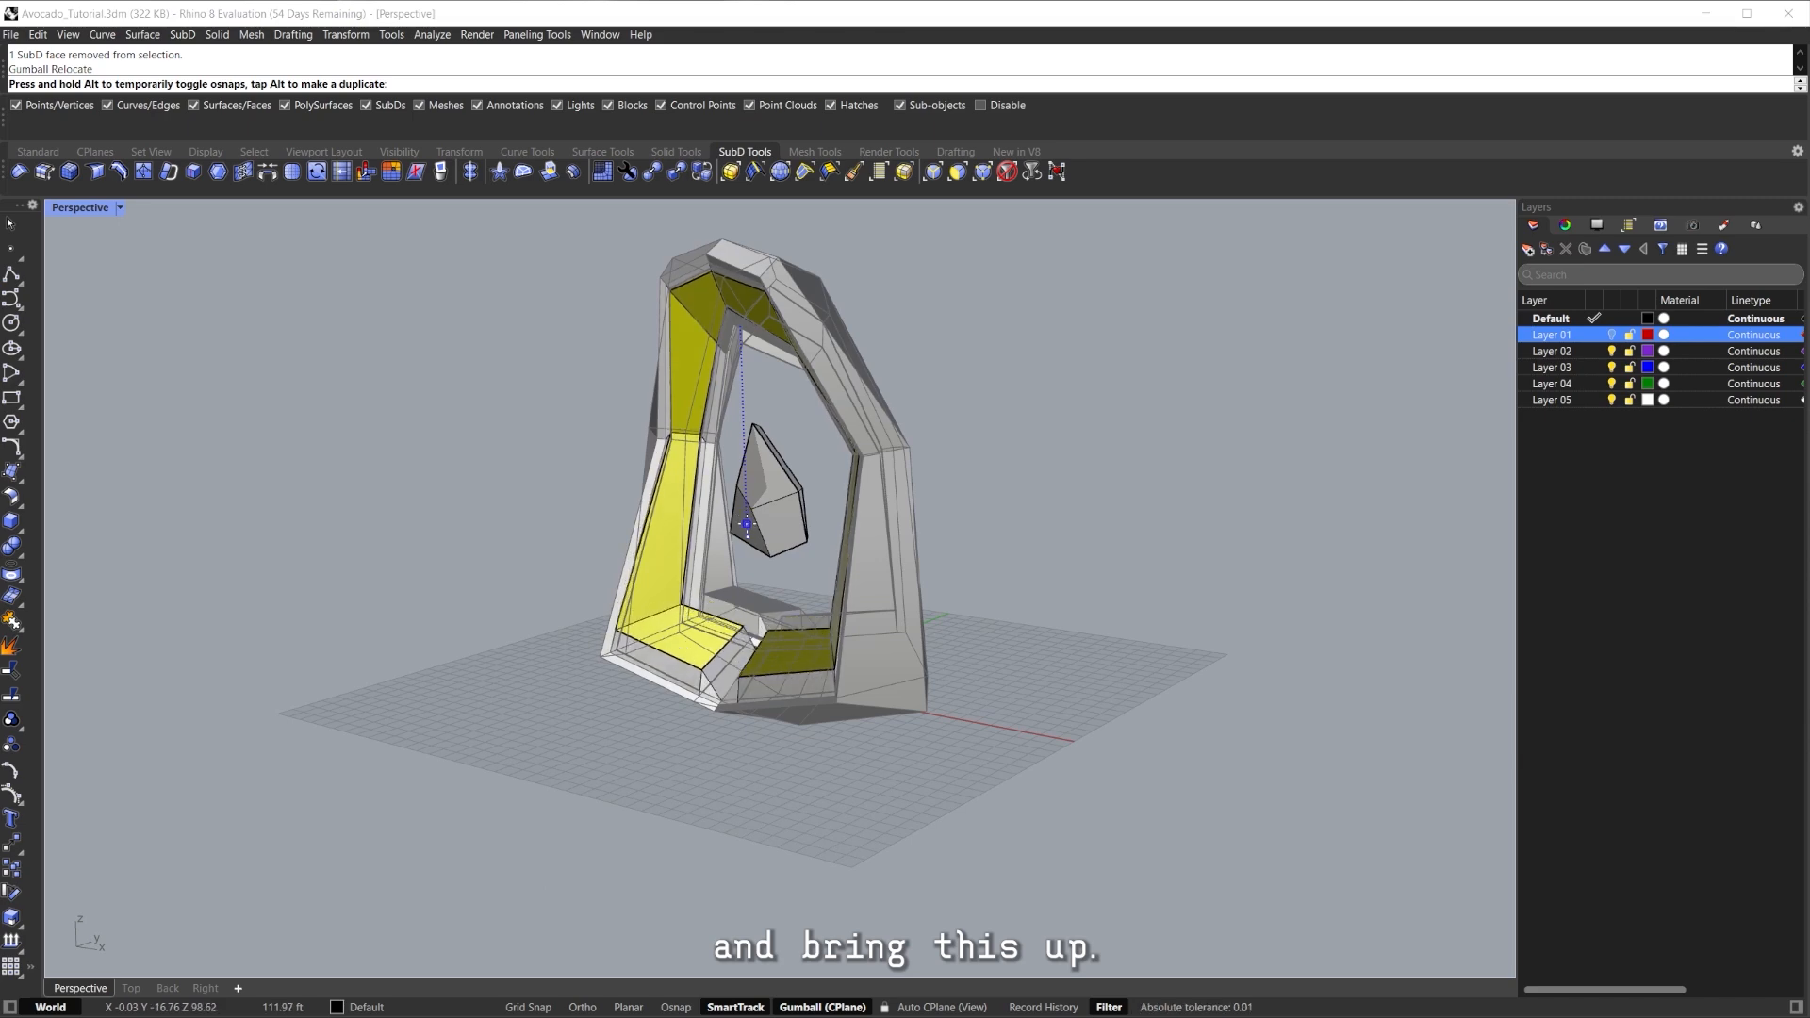
Return to smooth display, clear the selection and show the ring in Rendered mode.
key("Tab")
right_click_drag(760, 522, 958, 533)
left_click(958, 534)
right_click_drag(882, 583, 903, 453, "shift")
key("ctrl+alt+r")
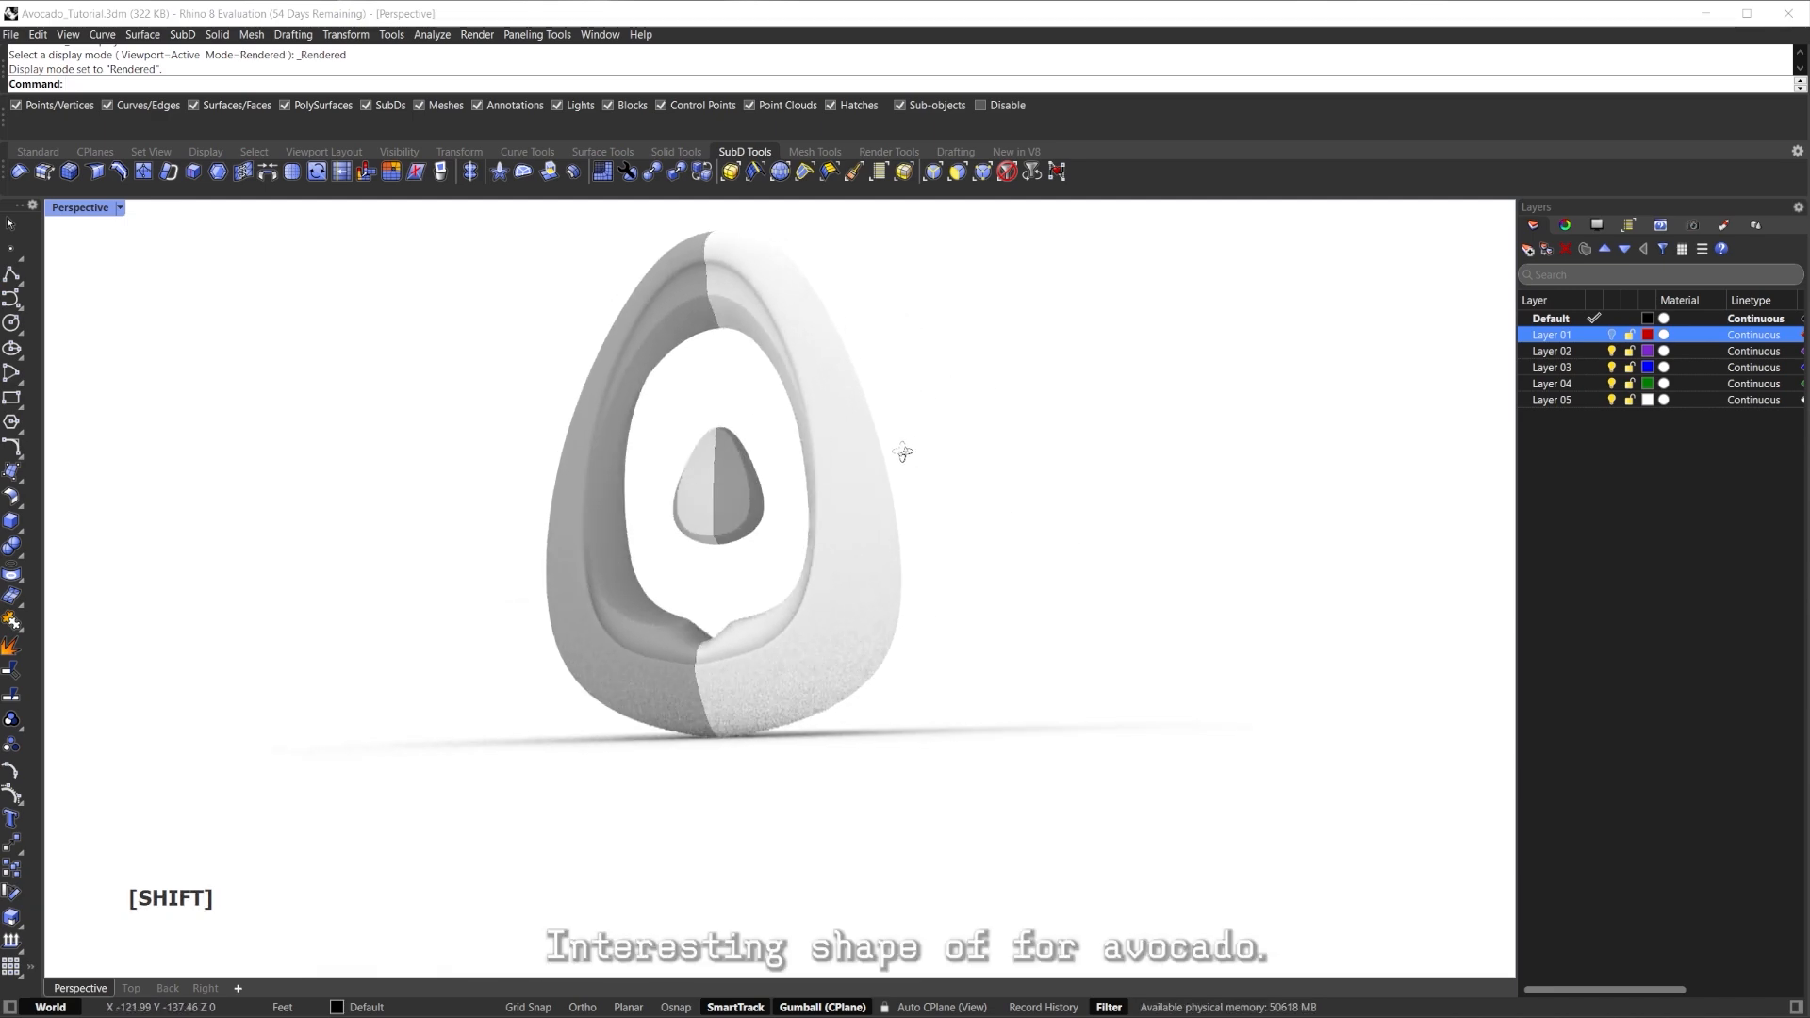
Switch back to Shaded display and nudge a face near the avocado's top.
right_click_drag(900, 527, 626, 638)
scroll(780, 727, "up", 7)
key("ctrl+alt+s")
mouse_move(780, 727)
right_mouse_down("shift")
mouse_move(877, 755)
mouse_move(774, 619)
mouse_move(887, 650)
right_mouse_up("shift")
scroll(830, 736, "down", 5)
scroll(745, 330, "up", 5)
right_click_drag(839, 378, 762, 443)
left_click(719, 382, "ctrl+shift")
middle_click(718, 382)
scroll(718, 382, "down", 5)
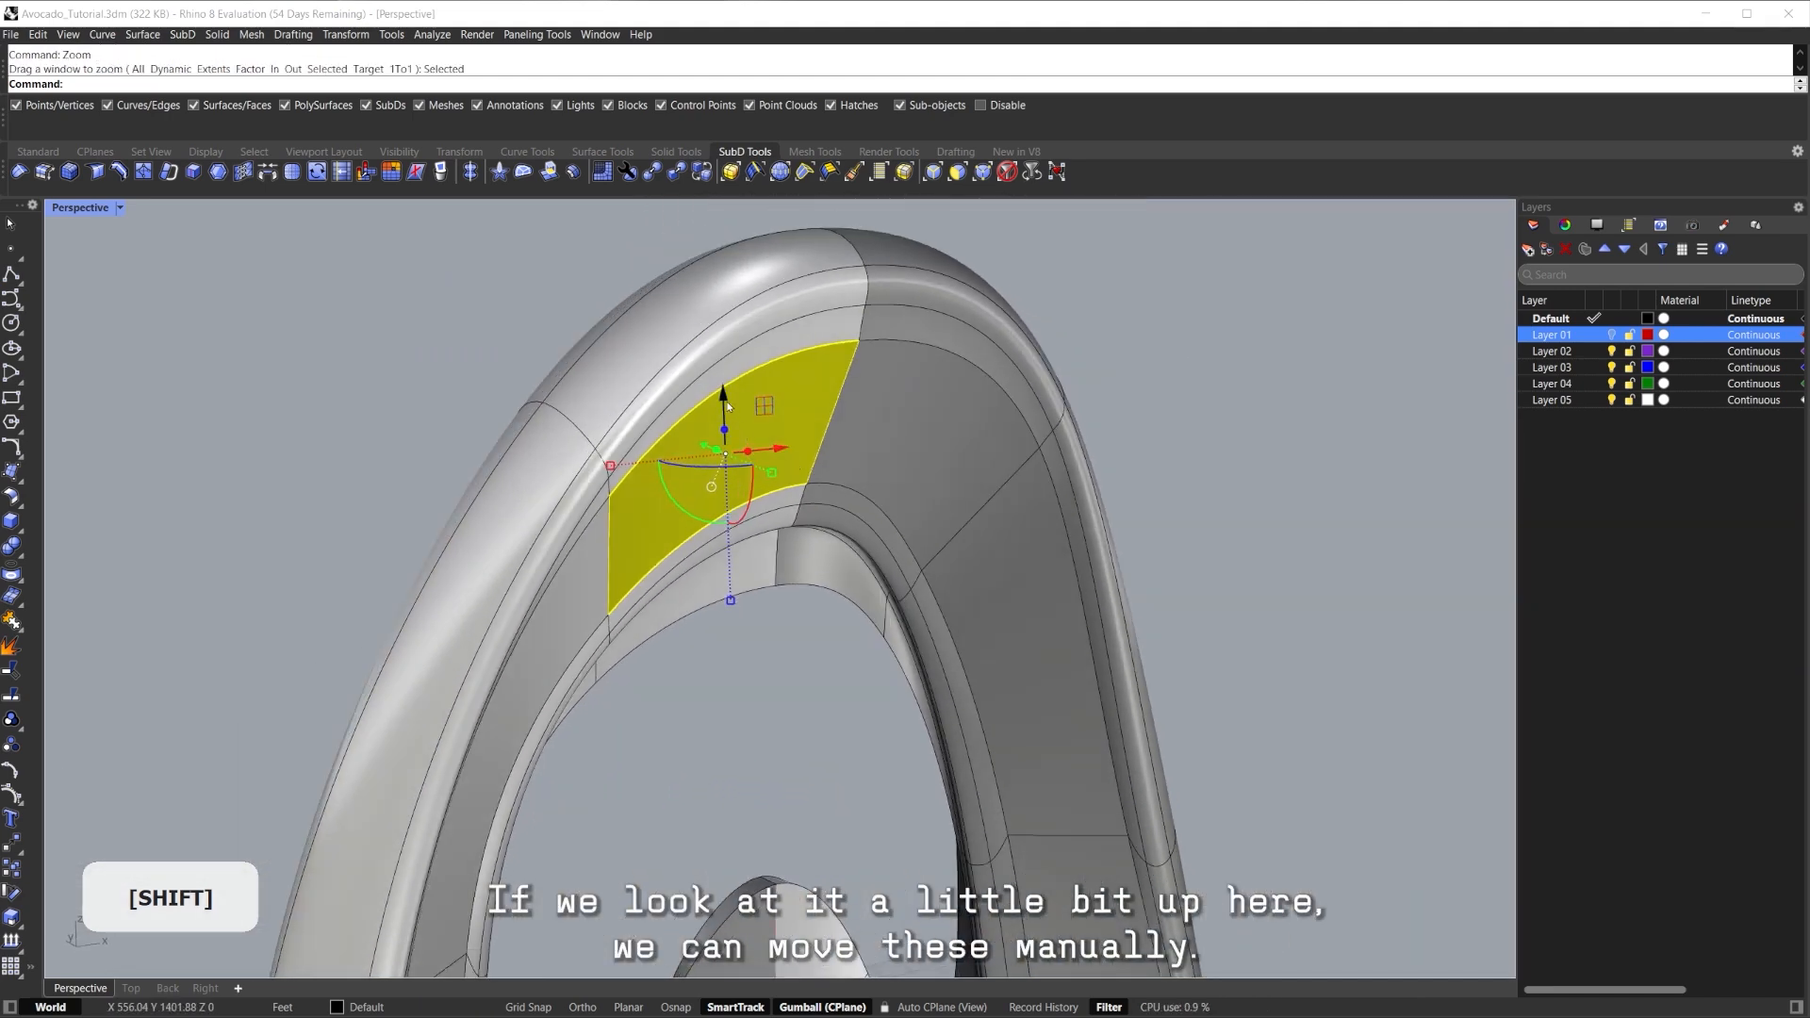
left_click_drag(725, 453, 725, 456)
Reshape the body by moving a cage vertex in flat display, then view it smooth.
right_click_drag(736, 443, 867, 322)
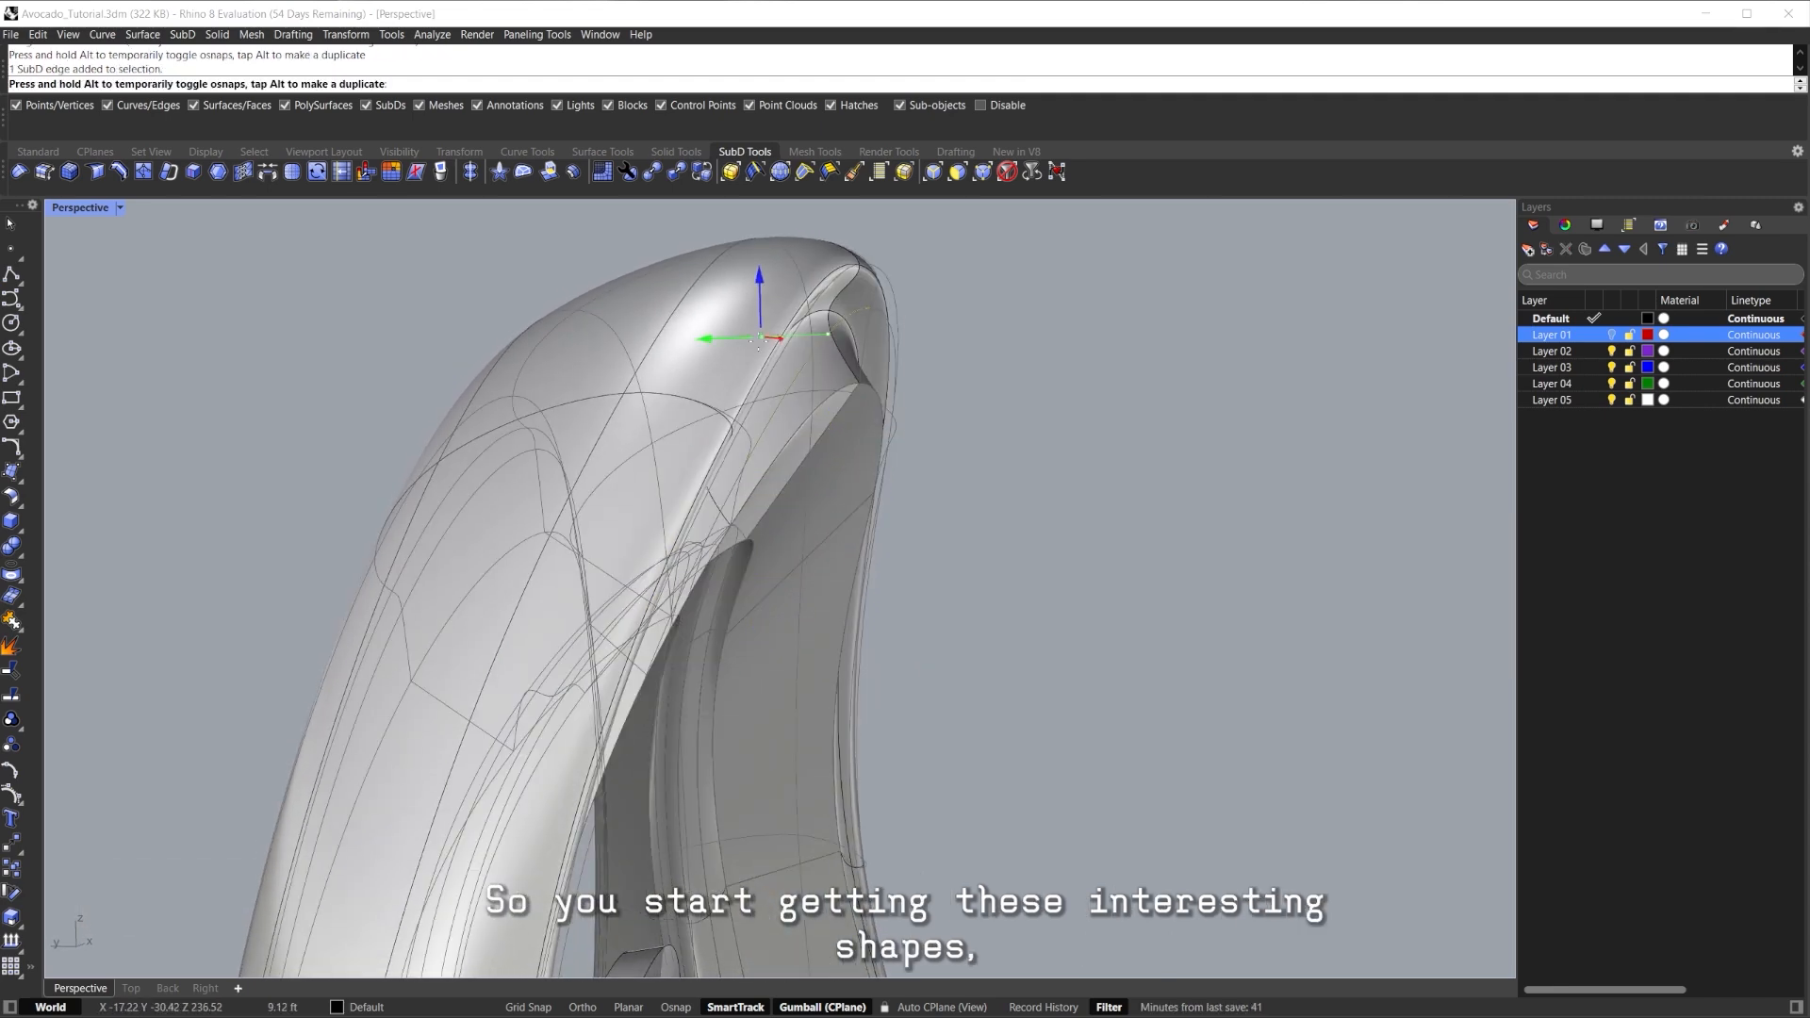
right_click_drag(790, 359, 834, 439)
left_click(509, 382)
key("Tab")
left_click_drag(748, 371, 745, 364)
right_click_drag(745, 364, 985, 457)
key("Tab")
Add another edge to the selection and toggle smooth and flat display, ending flat.
scroll(740, 429, "up", 8)
right_click_drag(651, 490, 879, 421)
left_click(806, 511, "shift")
key("Tab")
scroll(762, 450, "down", 8)
key("Tab")
scroll(933, 451, "up", 6)
key("Tab")
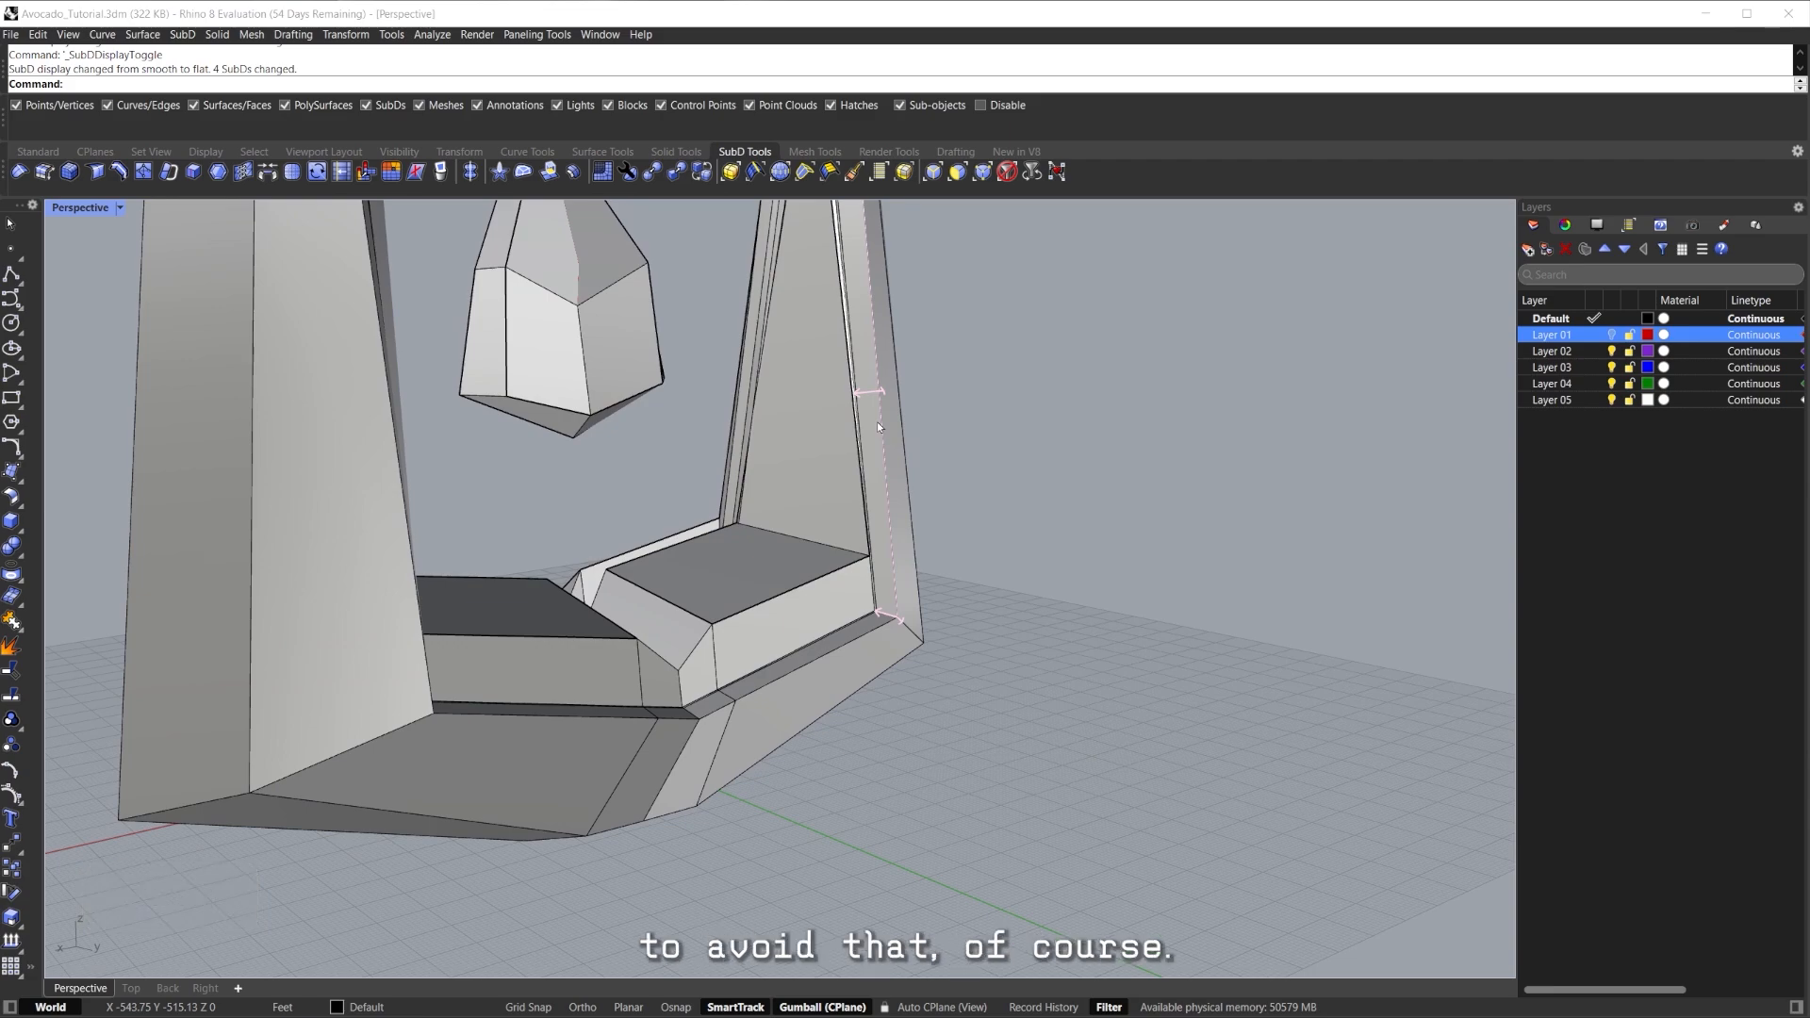
Orbit under the frame to view the cavity and switch back to smooth display.
right_click_drag(877, 421, 905, 566)
right_click_drag(660, 481, 702, 631, "shift")
scroll(703, 631, "up", 5)
scroll(716, 558, "down", 8)
mouse_move(717, 558)
right_mouse_down()
mouse_move(613, 501)
mouse_move(702, 575)
right_mouse_up()
right_click_drag(702, 575, 1027, 357)
scroll(787, 587, "down", 3)
key("Tab")
scroll(730, 624, "down", 5)
Select the whole face loop around the outer rim for insetting.
left_click(875, 581, "ctrl+shift")
double_click(859, 478, "ctrl+shift")
right_click_drag(859, 478, 812, 610)
scroll(782, 572, "up", 3)
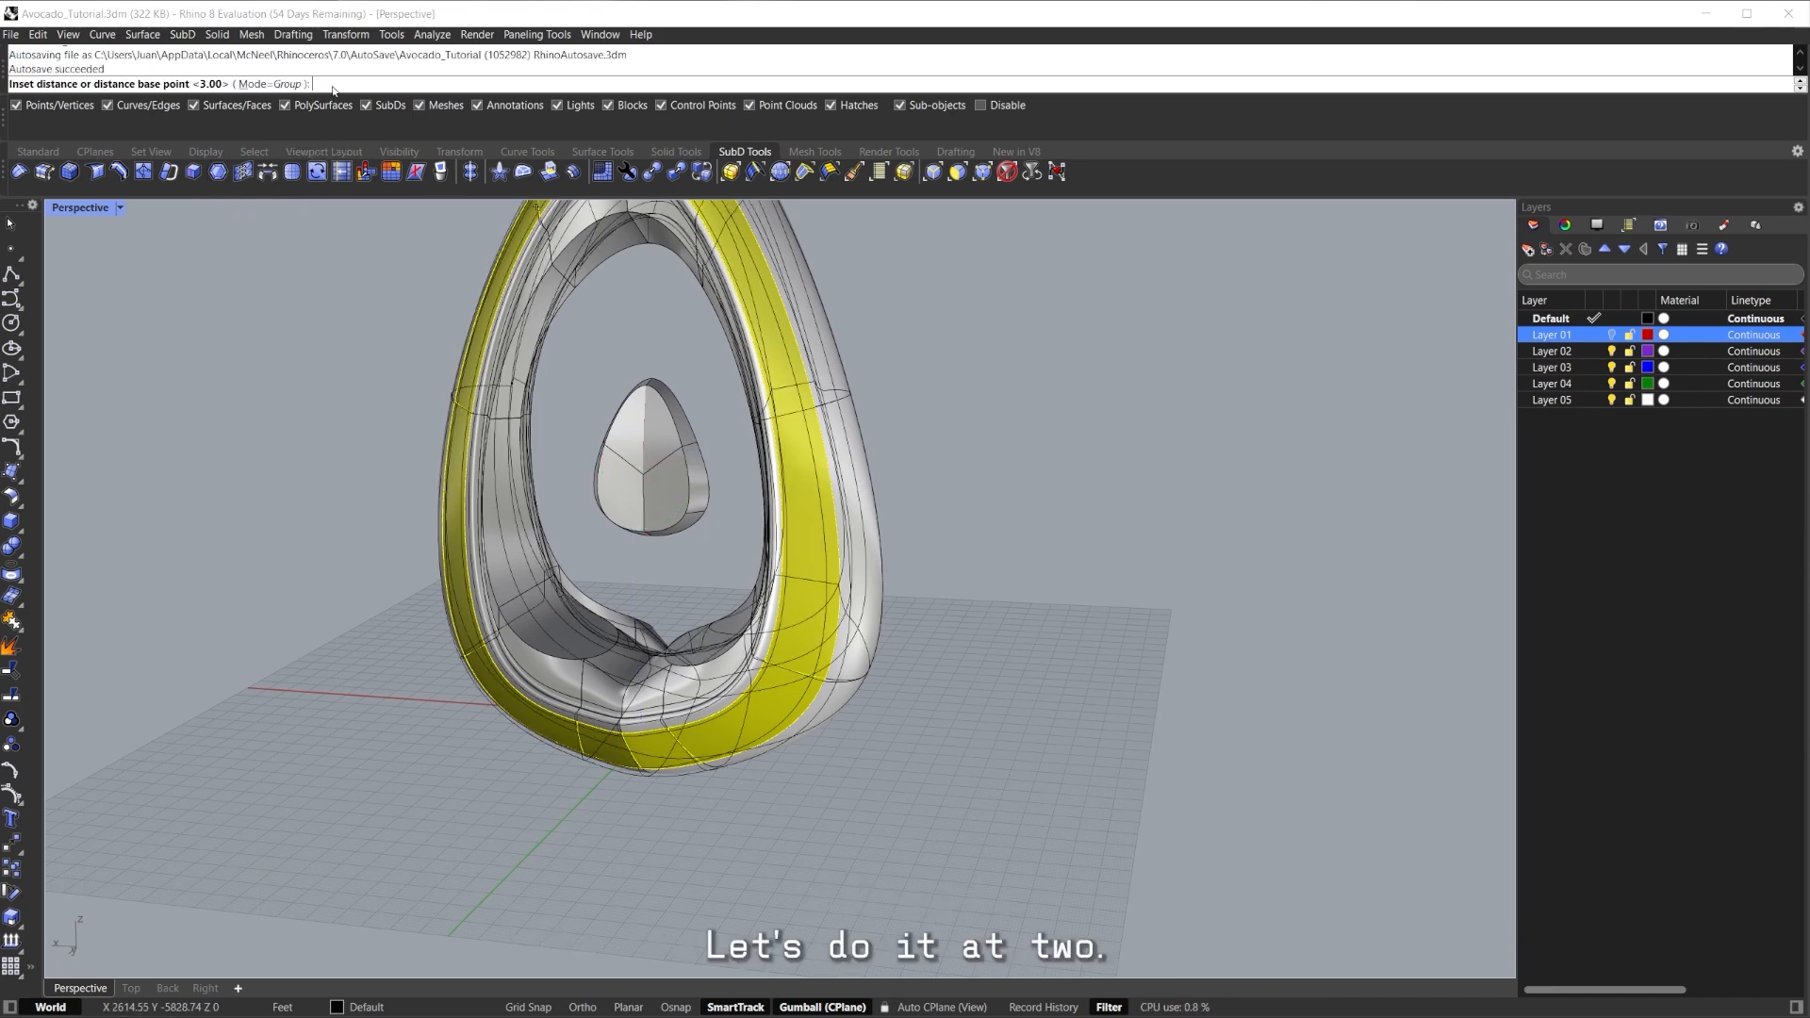
Apply an inset of 2 to the rim loop, undo it, and reselect a rim face.
key("Return")
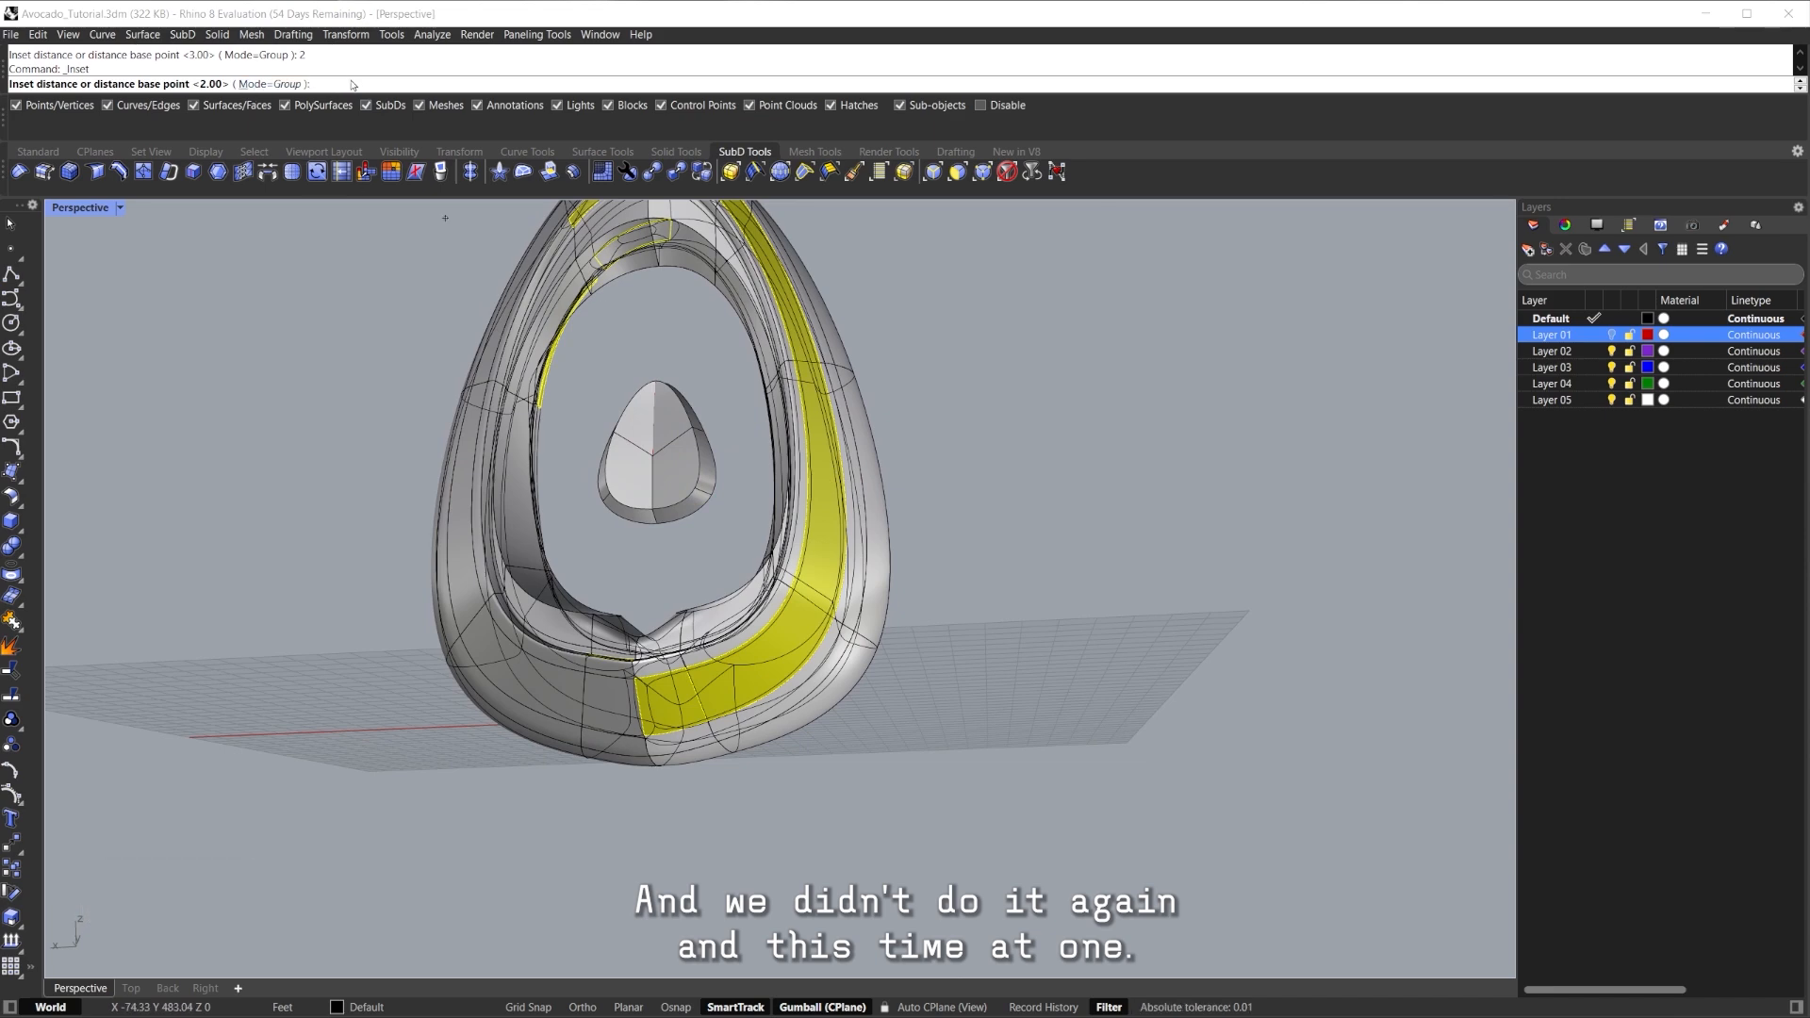
scroll(931, 575, "up", 4)
left_click(884, 574)
right_click_drag(931, 576, 550, 694)
key("ctrl+z")
left_click(550, 695, "ctrl+shift")
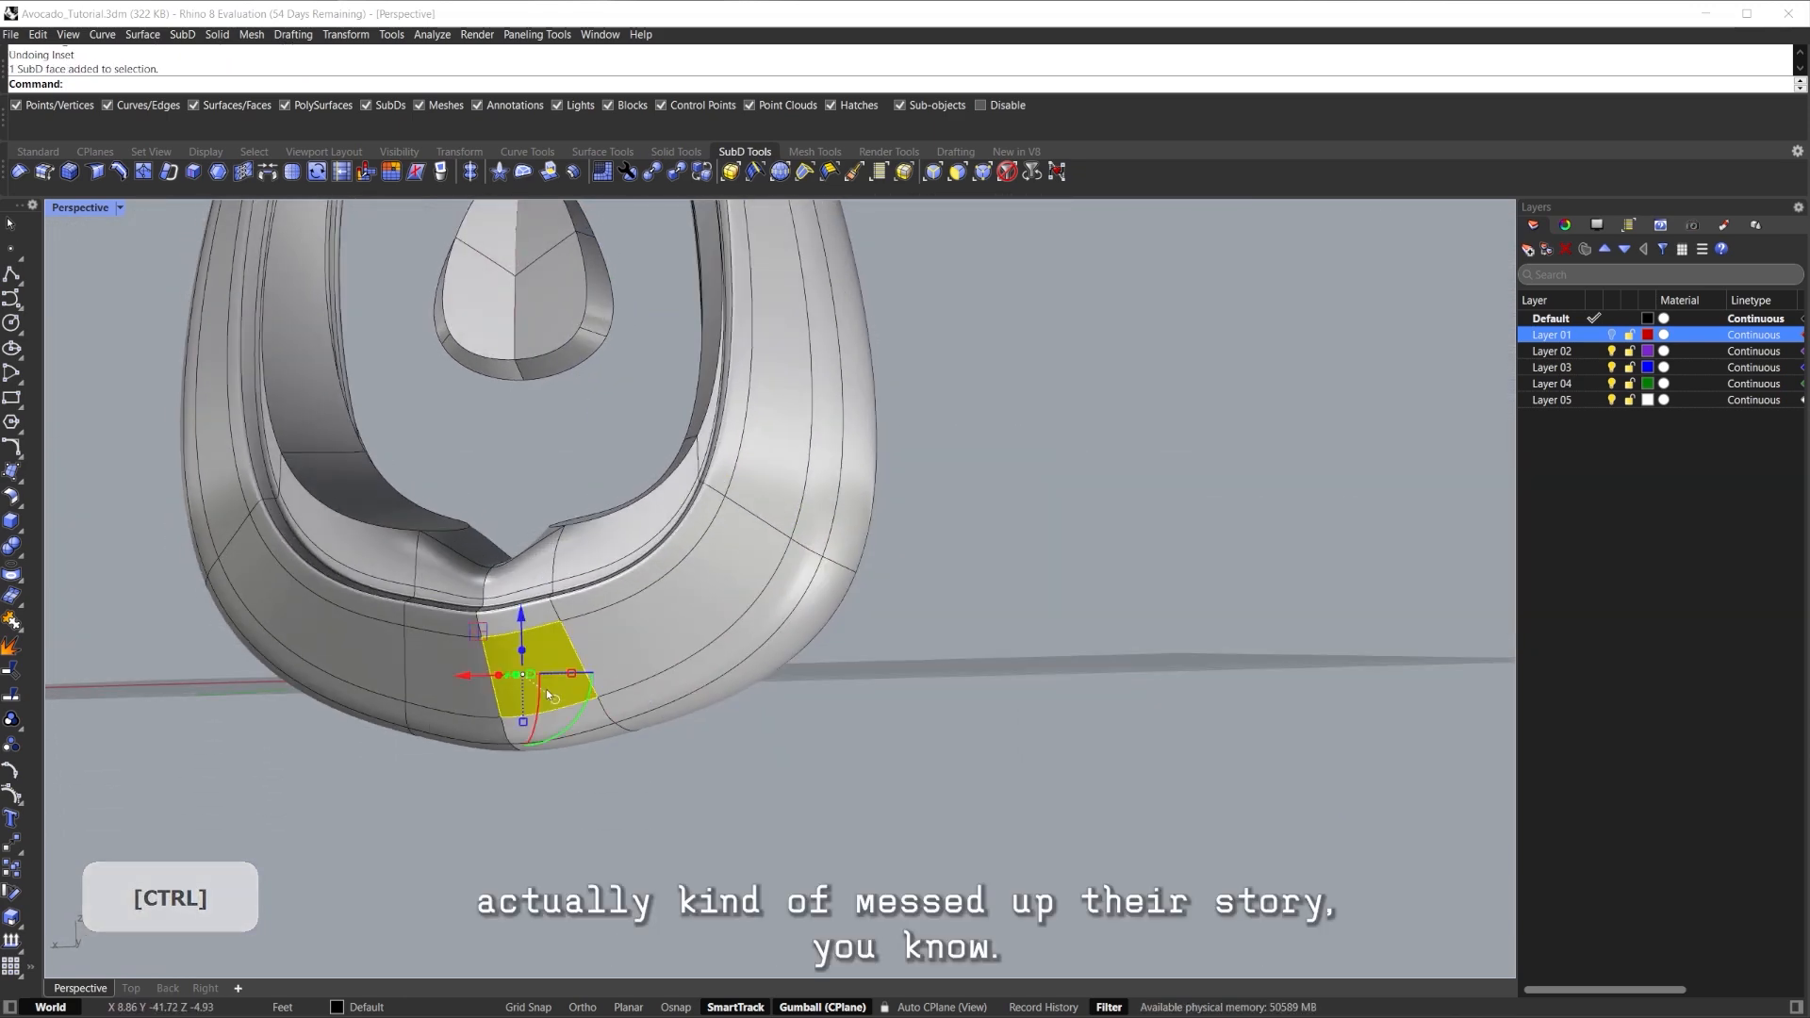
right_click_drag(736, 599, 747, 665)
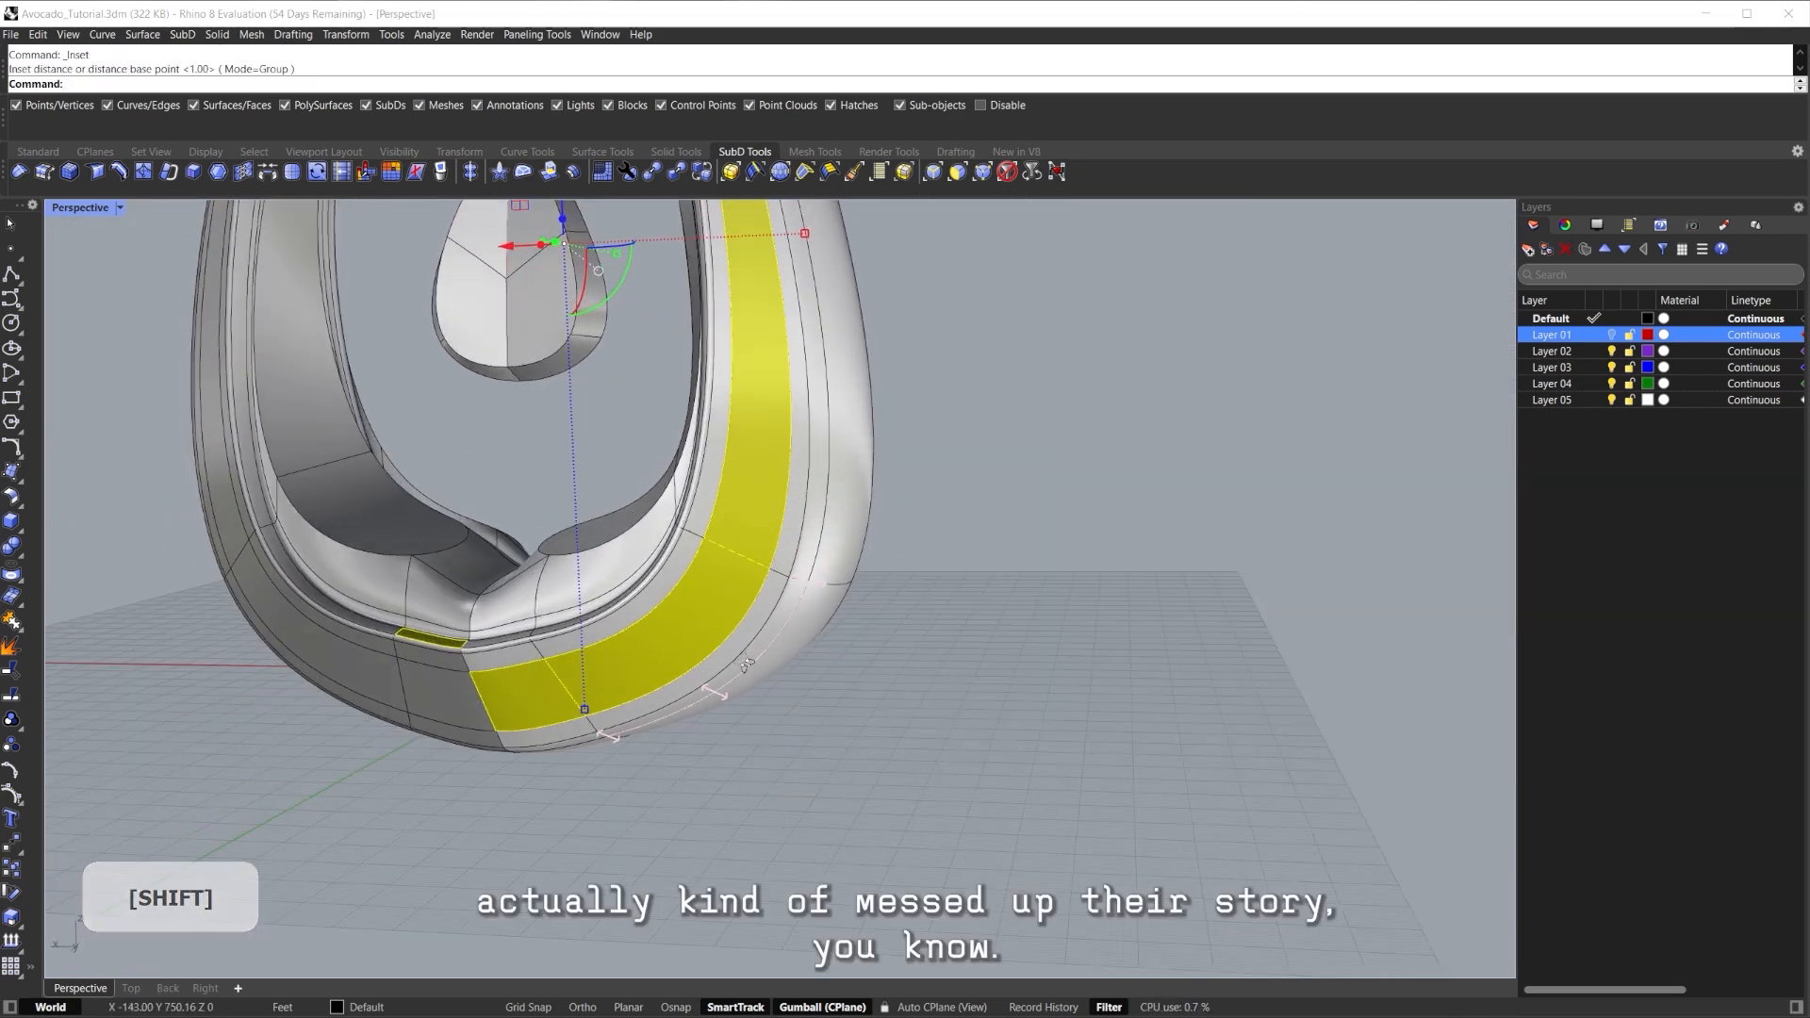
mouse_move(736, 586)
right_mouse_down()
mouse_move(707, 562)
mouse_move(903, 693)
mouse_move(762, 353)
mouse_move(717, 570)
right_mouse_up()
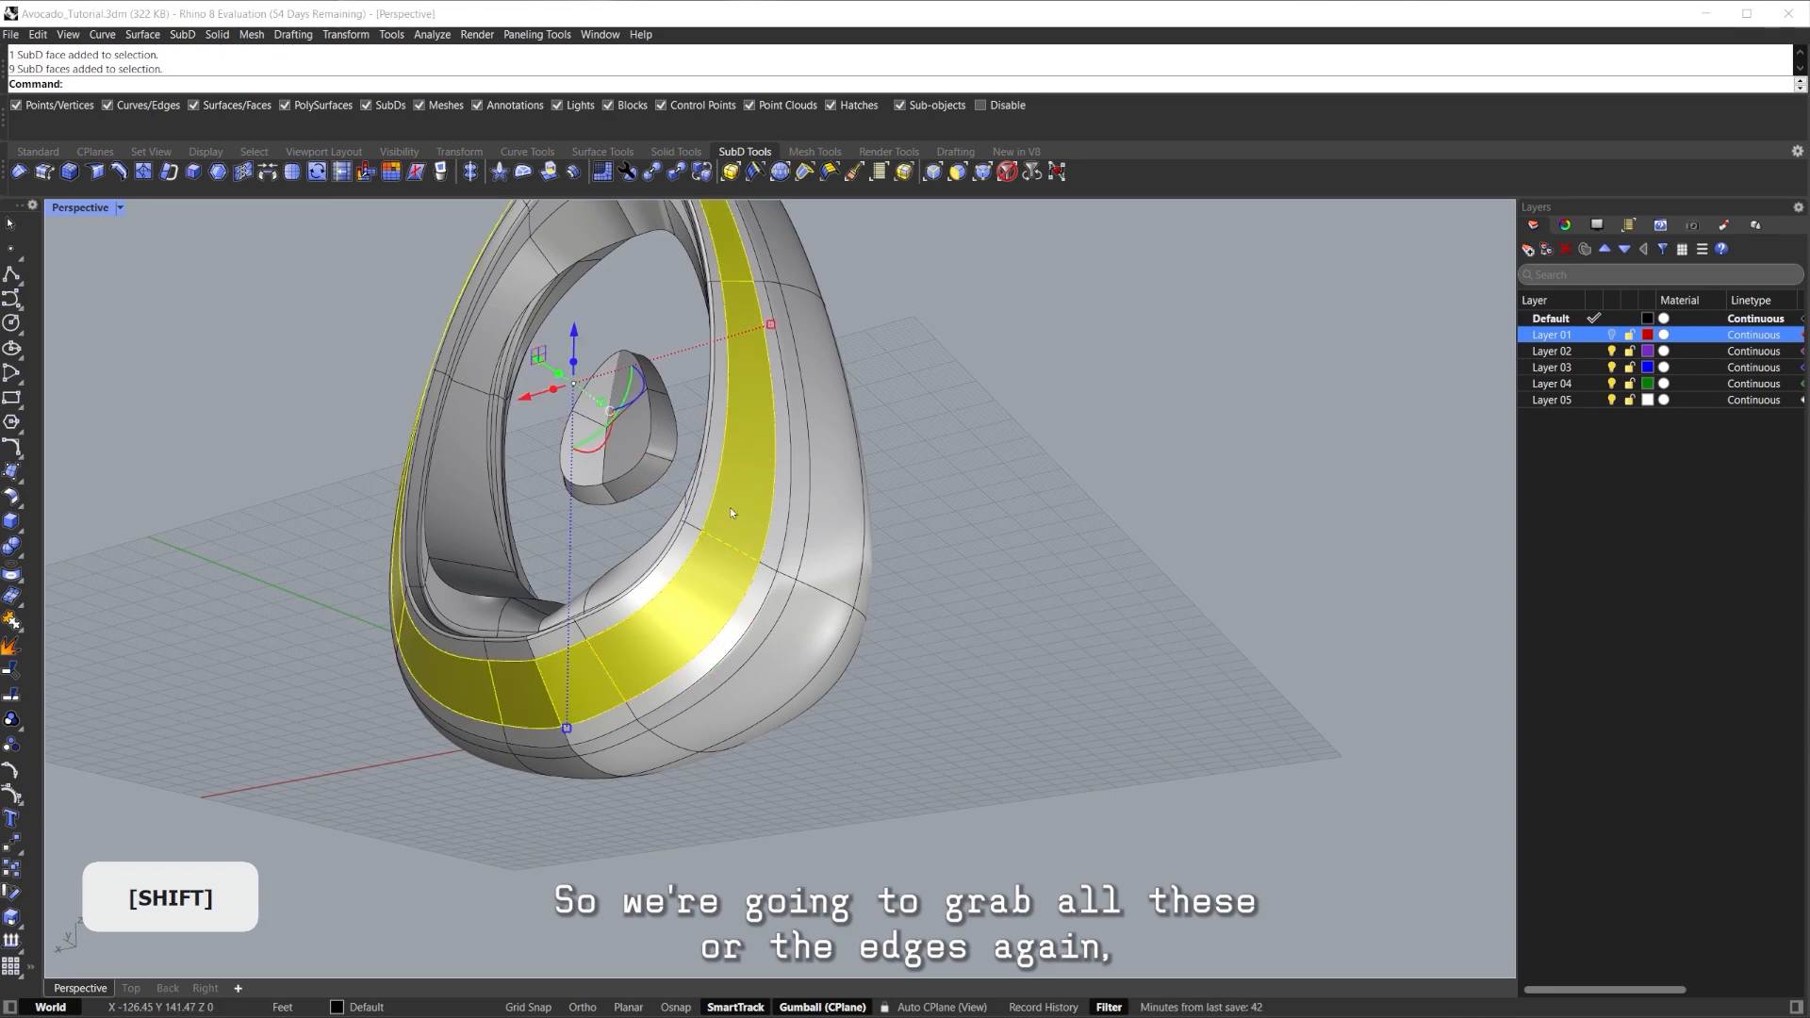
Repeat the crease on the selected lower-rim edge loop.
right_click_drag(729, 509, 970, 482)
left_click(971, 483)
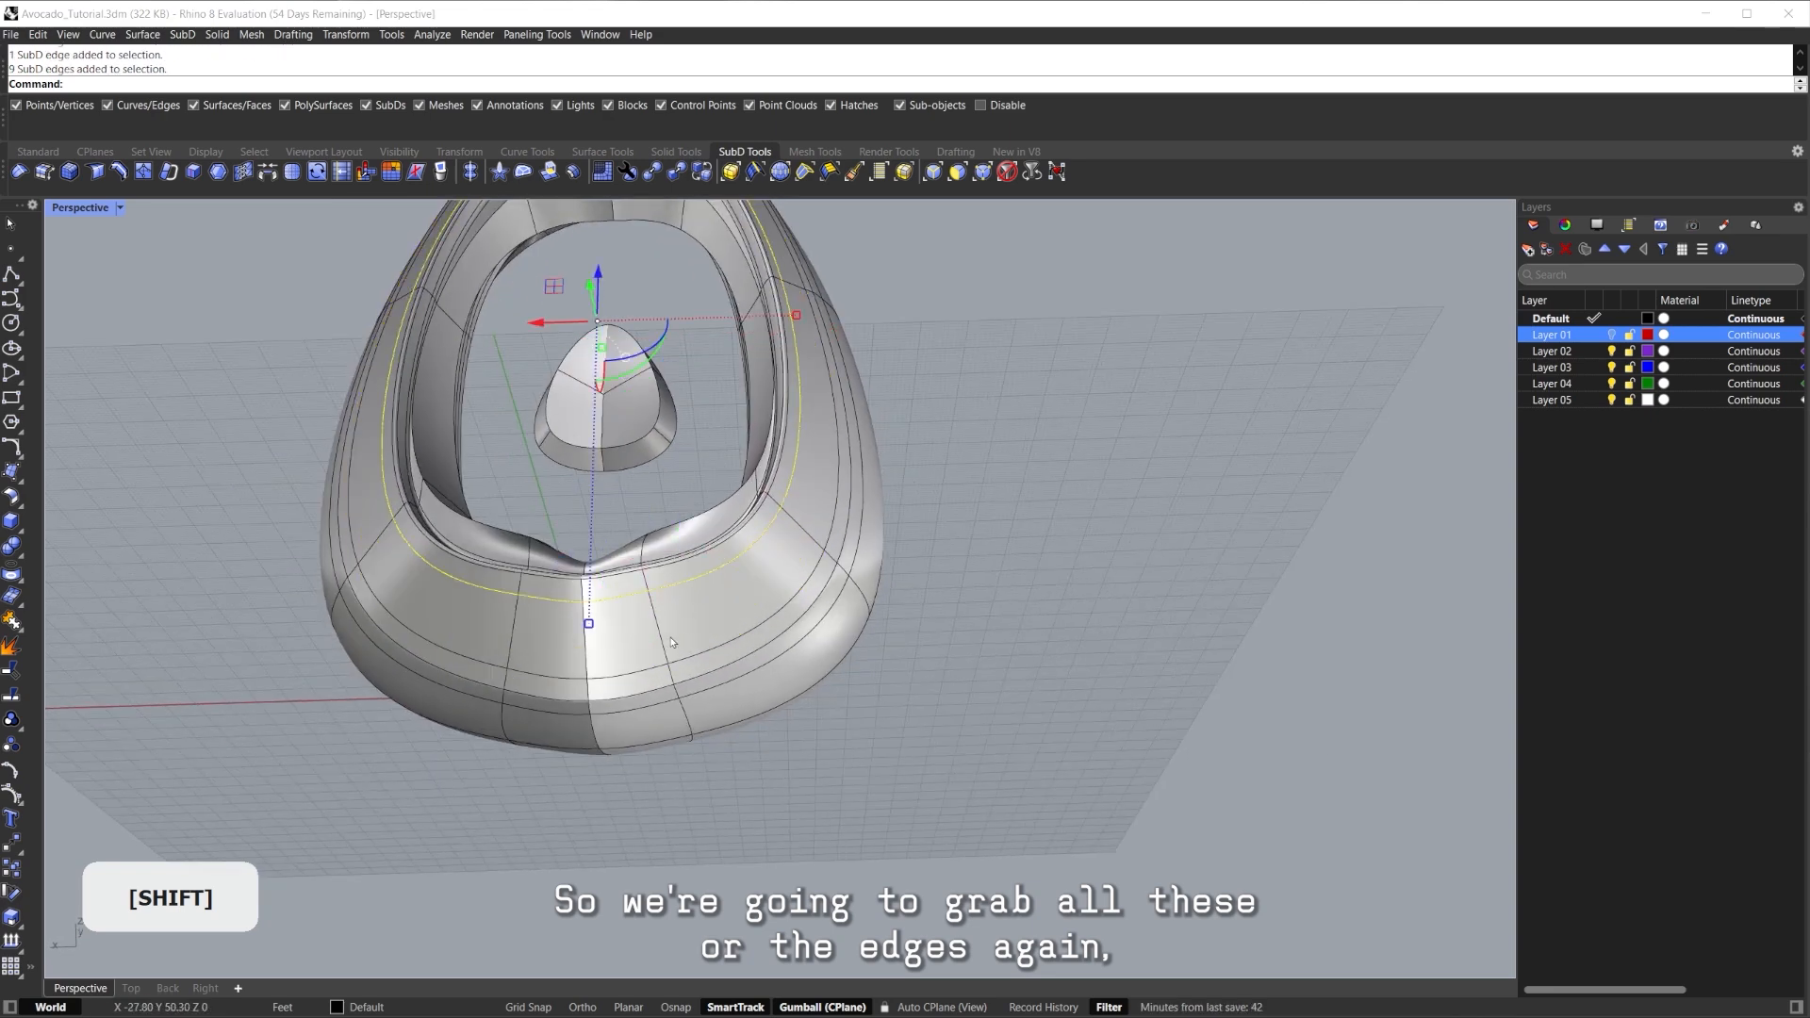
right_click_drag(660, 665, 637, 627)
scroll(638, 627, "up", 2)
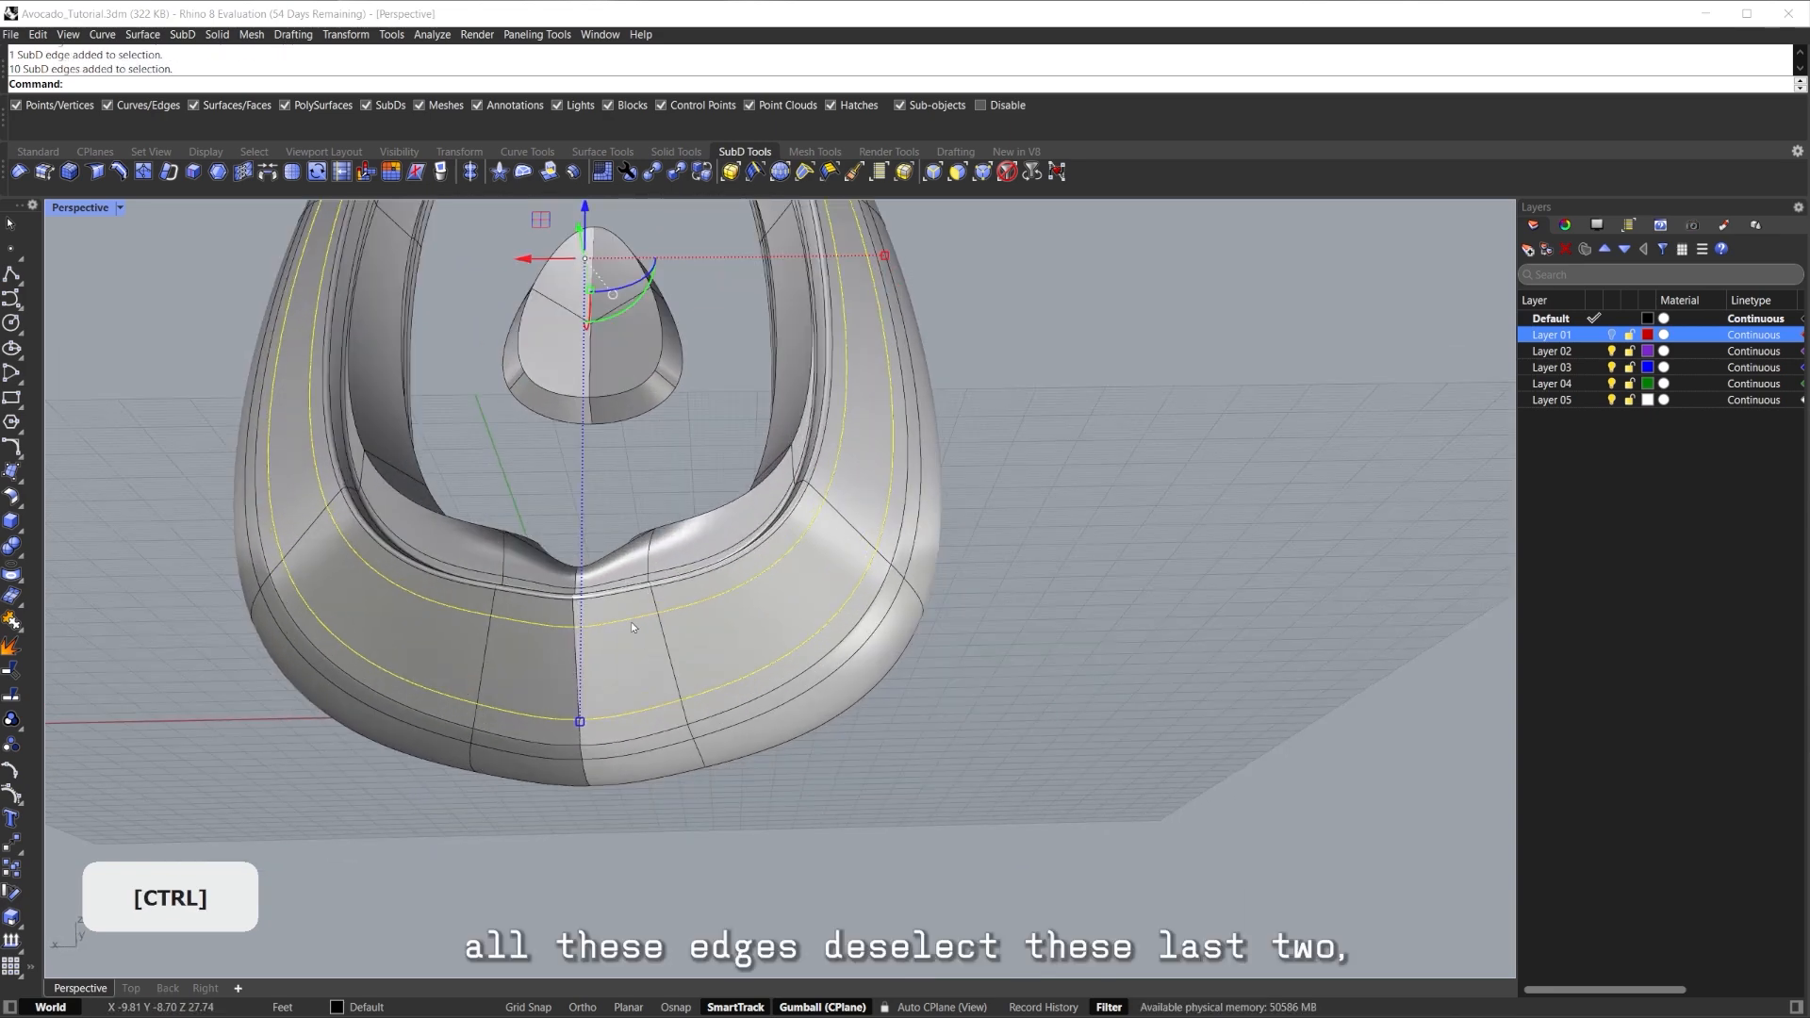
right_click_drag(546, 716, 658, 643)
right_click_drag(772, 658, 600, 662)
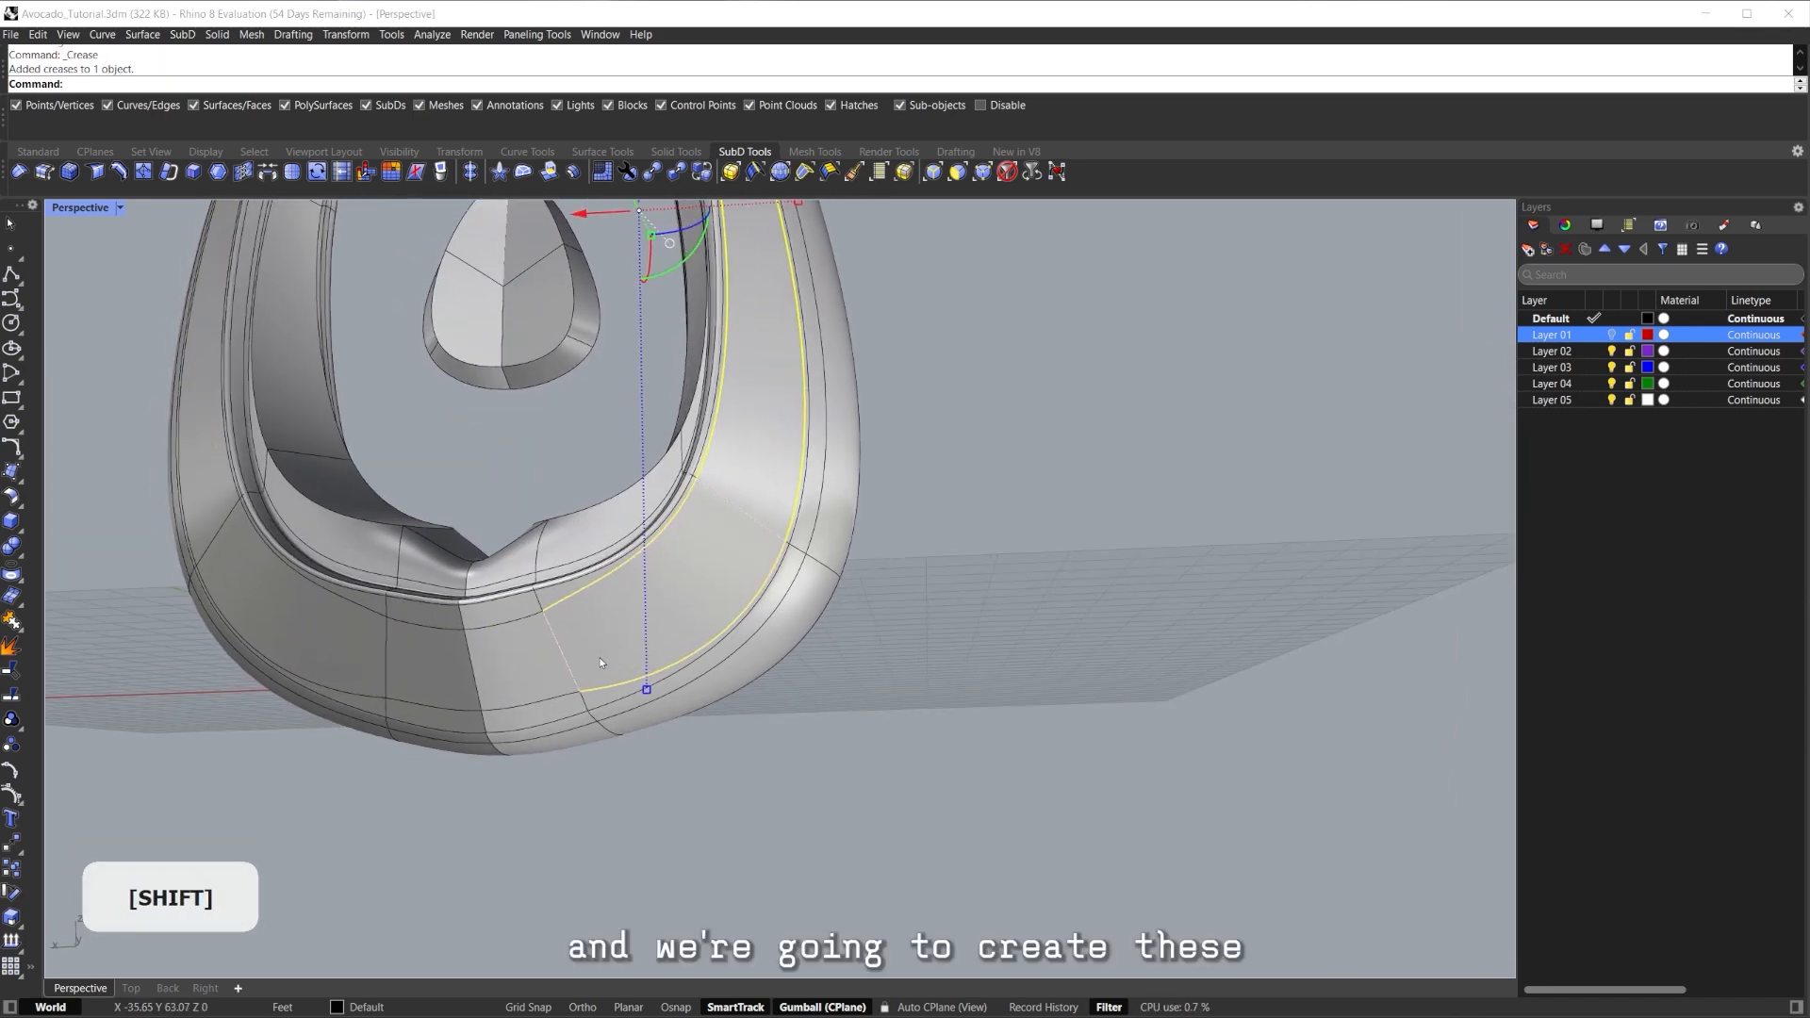
right_click(727, 741)
right_click_drag(727, 741, 700, 663)
scroll(700, 664, "down", 3)
Select the rim face loop and push it slightly forward with the gumball.
double_click(707, 556, "shift")
right_click_drag(707, 556, 609, 584)
left_click_drag(605, 529, 646, 537)
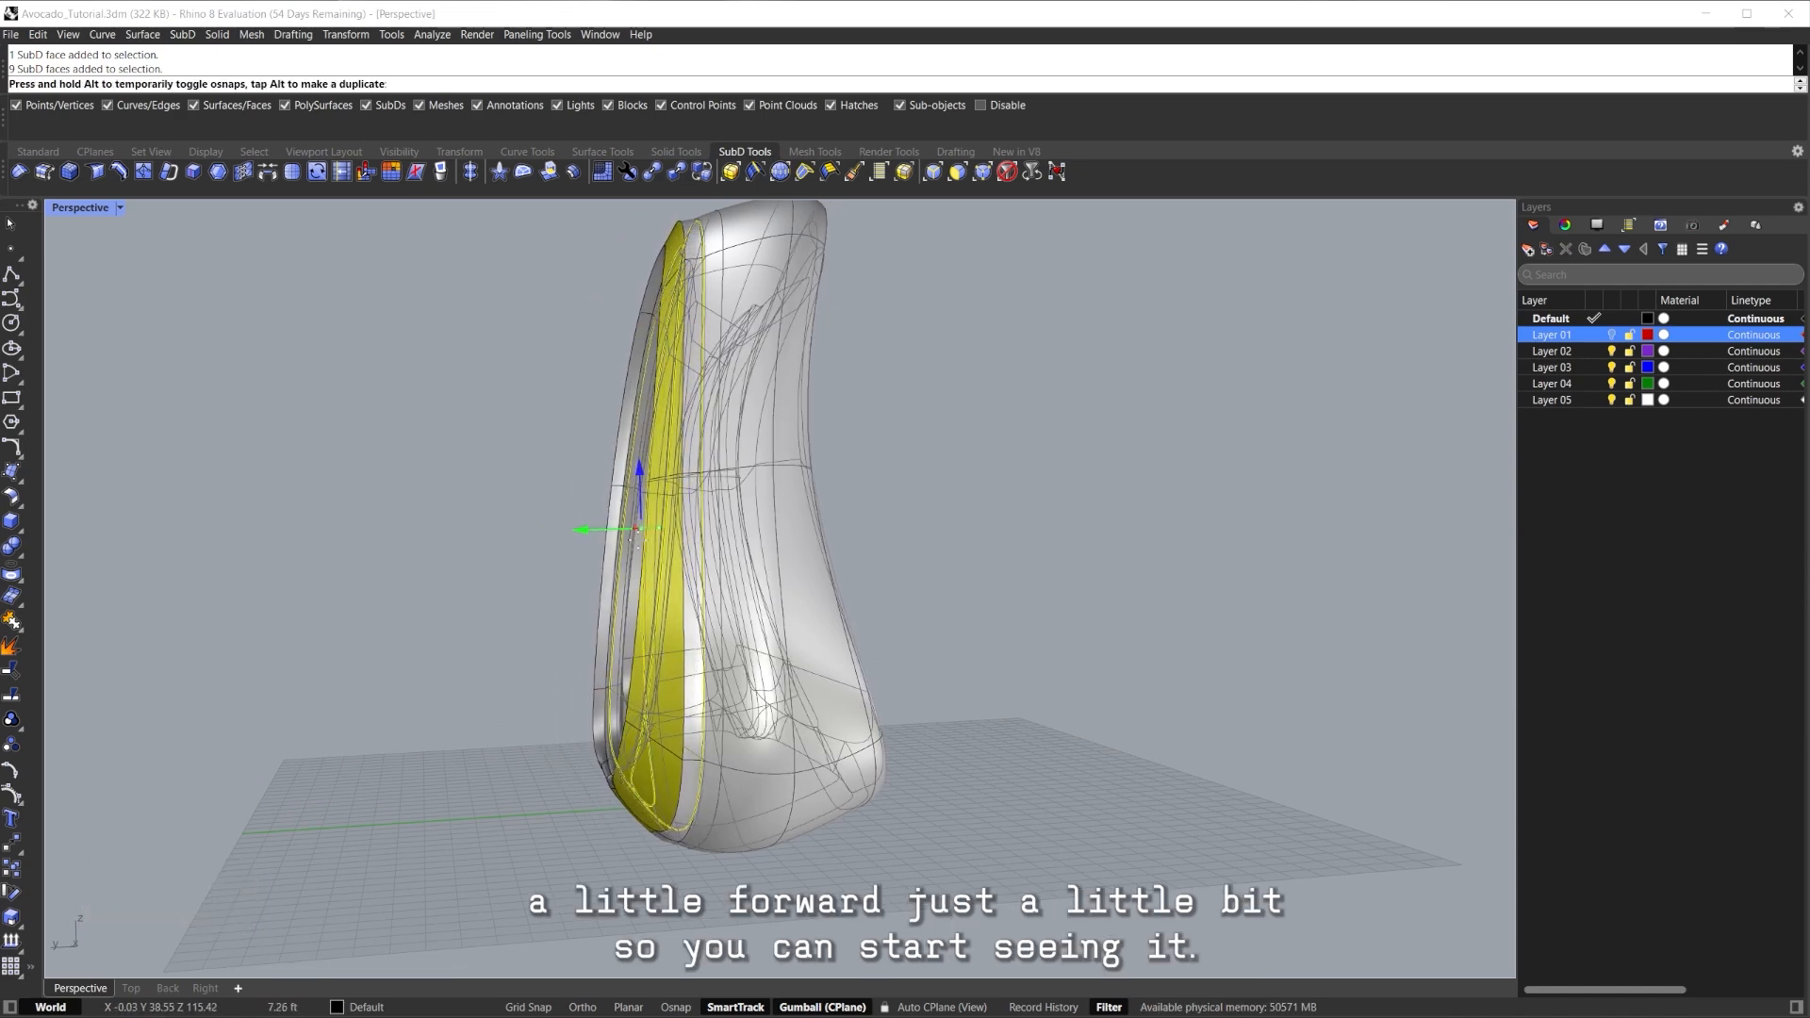
right_click_drag(650, 542, 929, 558)
left_click(1180, 564)
mouse_move(1066, 585)
right_mouse_down("shift")
mouse_move(915, 595)
mouse_move(814, 638)
mouse_move(781, 556)
right_mouse_up("shift")
Check the model in Rendered display, then return to Shaded.
key("ctrl+alt+r")
mouse_move(780, 556)
right_mouse_down("shift")
mouse_move(735, 459)
mouse_move(721, 614)
mouse_move(636, 641)
mouse_move(651, 556)
right_mouse_up("shift")
key("ctrl+alt+s")
mouse_move(651, 556)
right_mouse_down("shift")
mouse_move(653, 452)
mouse_move(705, 486)
mouse_move(717, 622)
right_mouse_up("shift")
scroll(718, 622, "up", 5)
scroll(716, 620, "up", 3)
Select a side face loop and inset it at the default distance of 1.
left_click(916, 781, "ctrl+shift")
right_click_drag(917, 781, 943, 656)
scroll(943, 656, "down", 2)
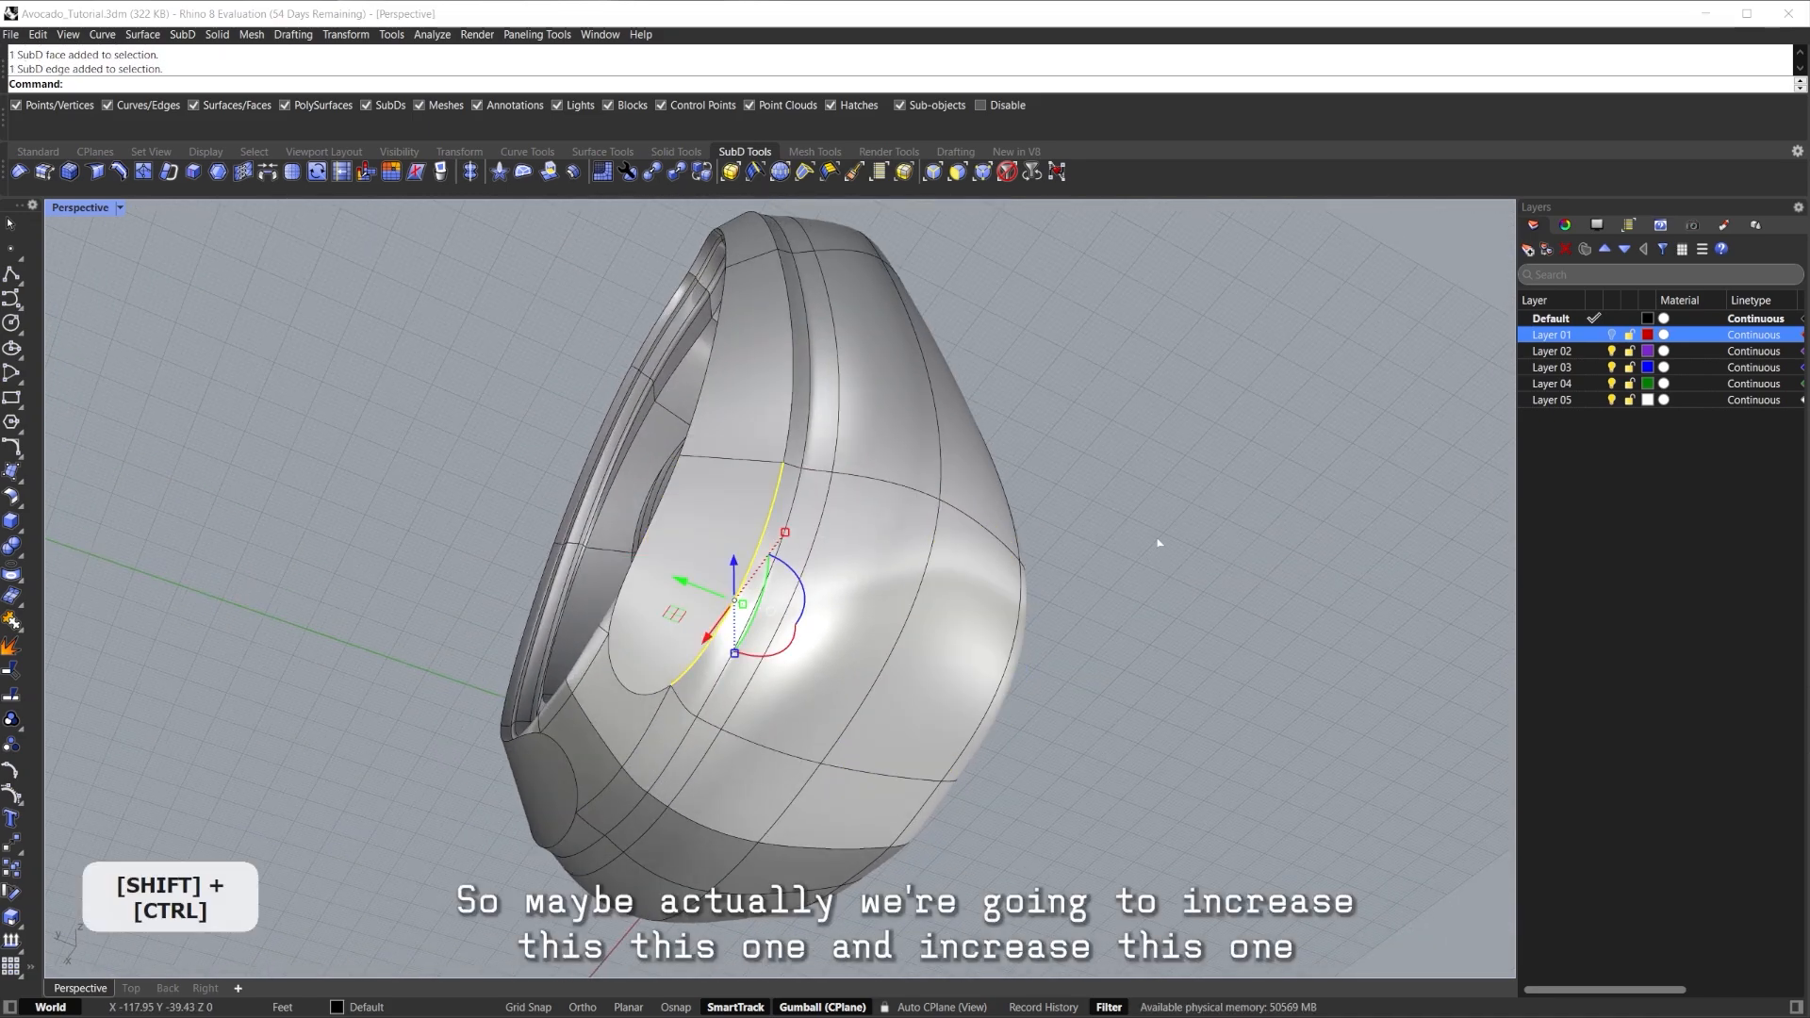
right_click_drag(1035, 501, 741, 642)
right_click_drag(691, 468, 667, 565)
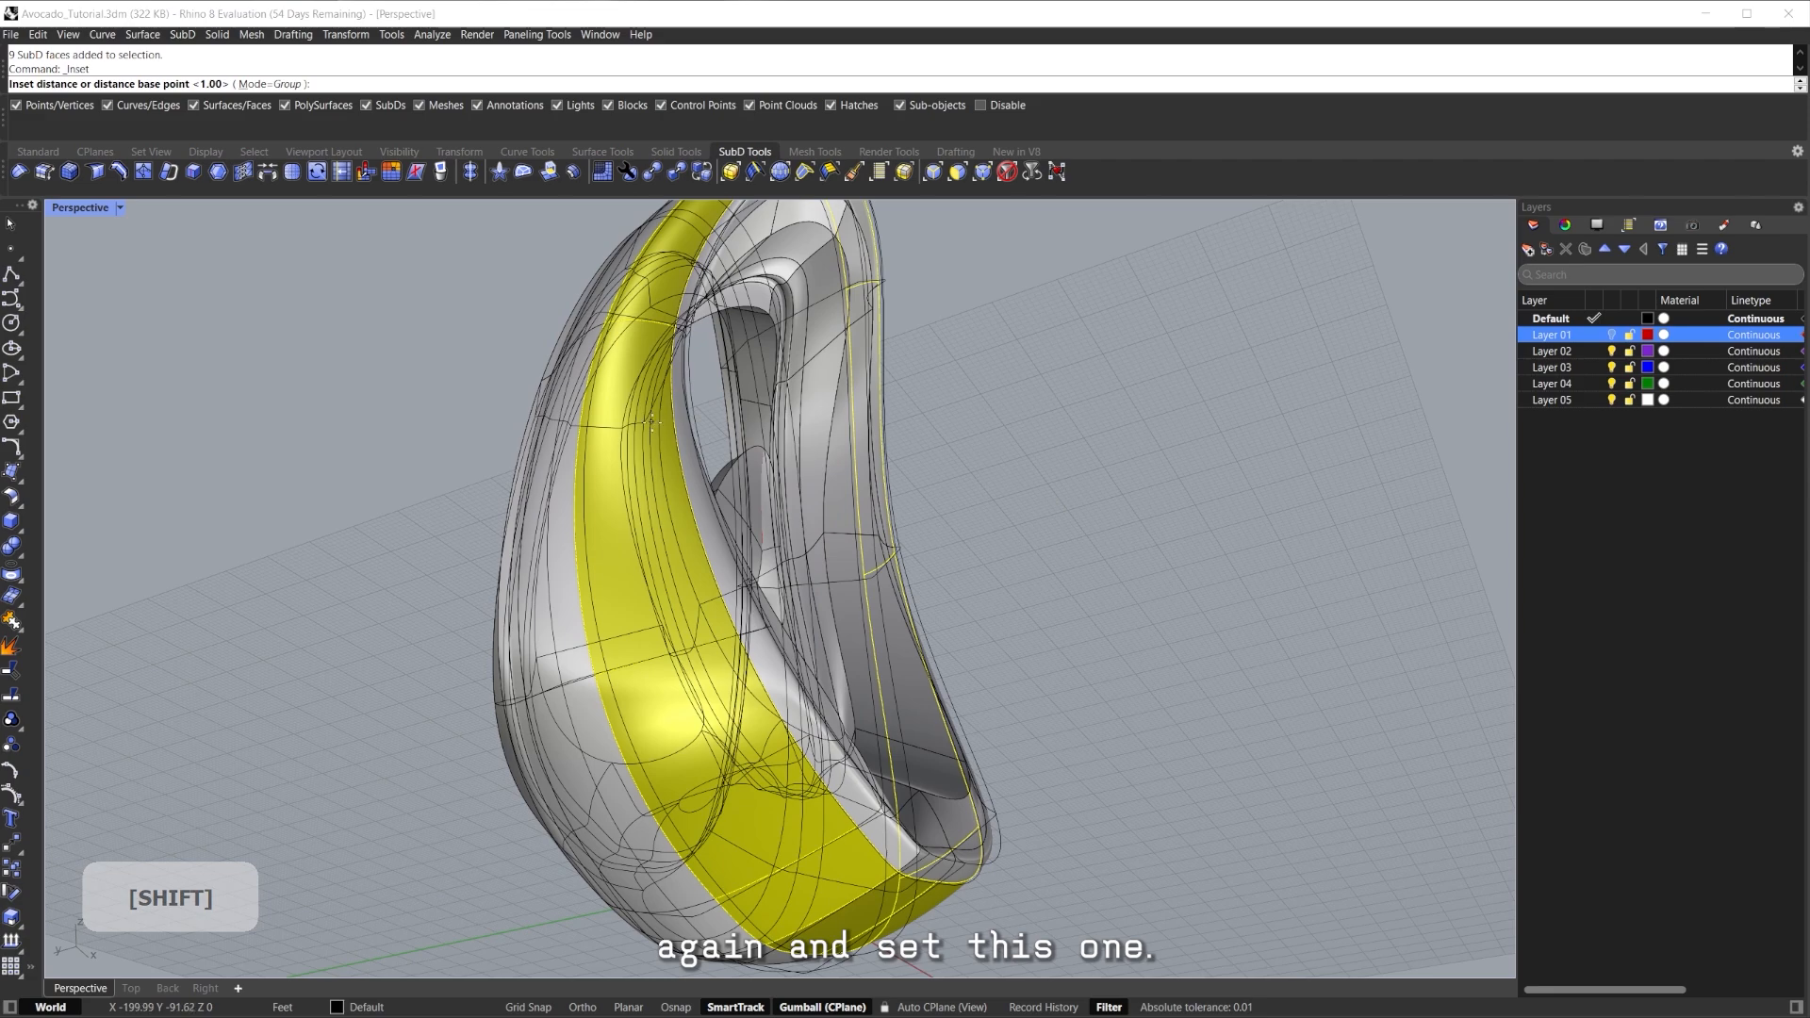
key("Return")
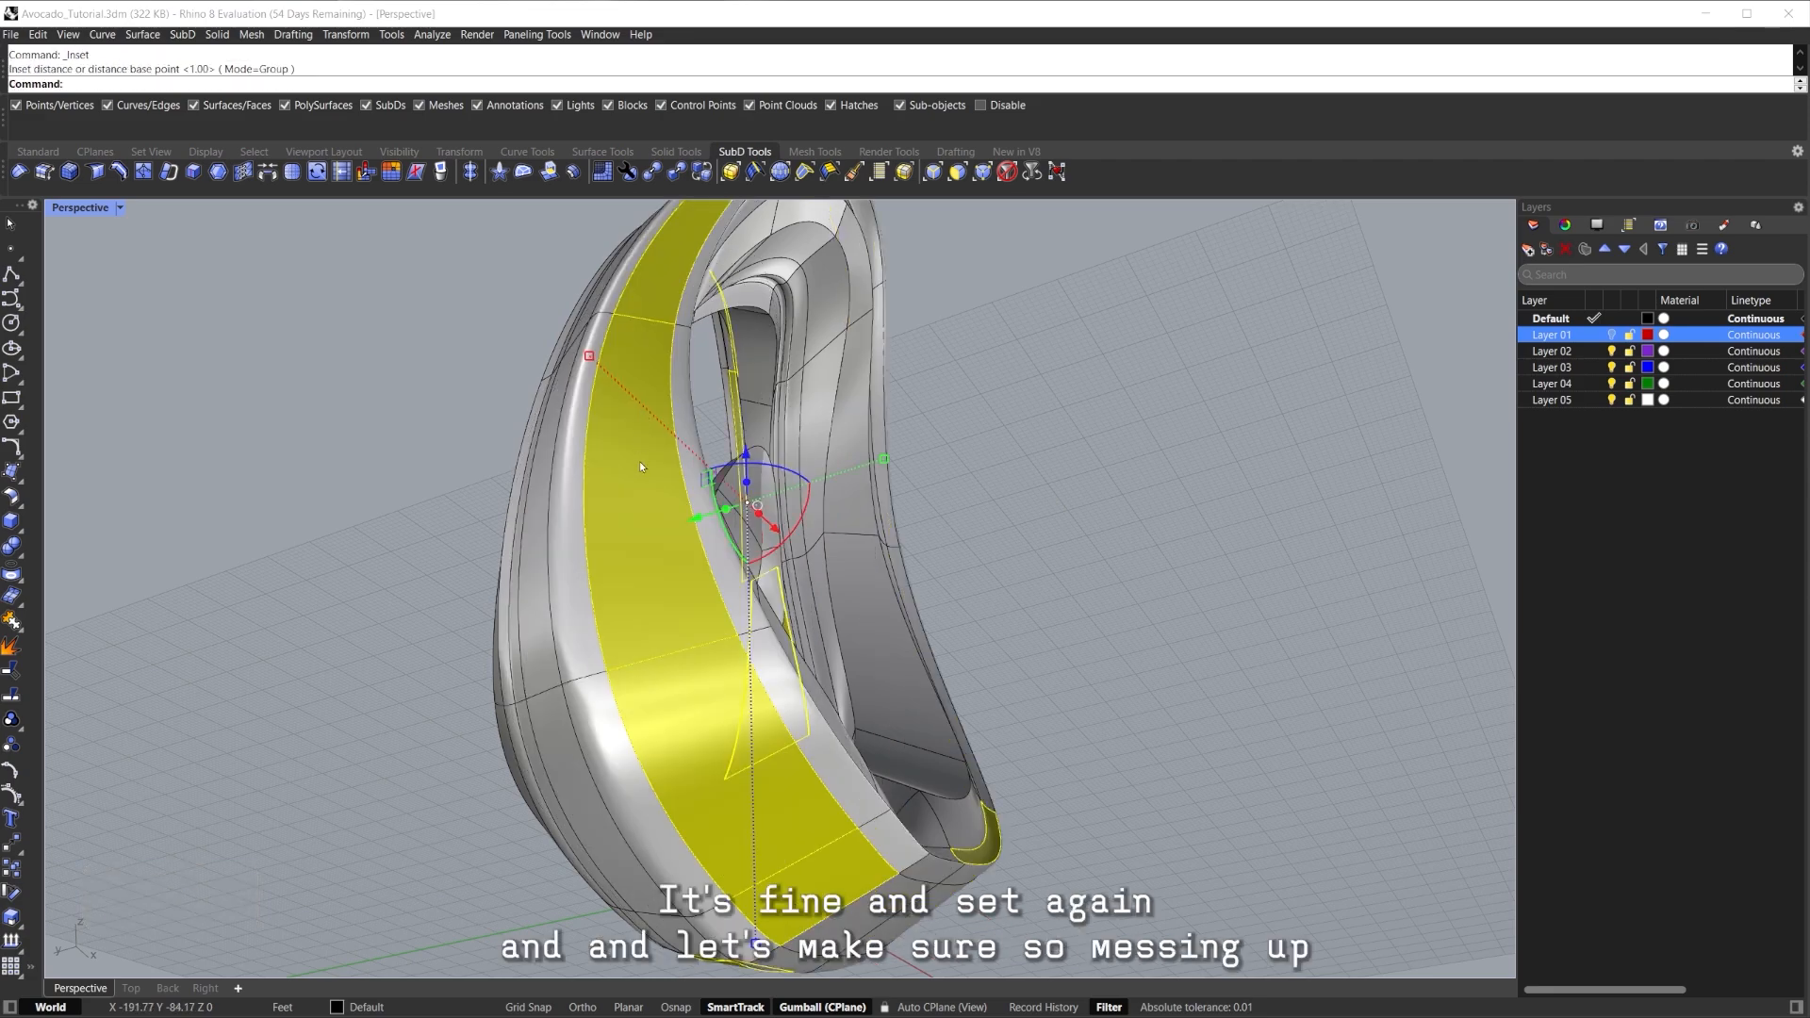
Clear the selection and show the SubD as its flat cage.
right_click_drag(639, 474, 724, 542)
left_click(921, 566)
right_click_drag(922, 566, 736, 540)
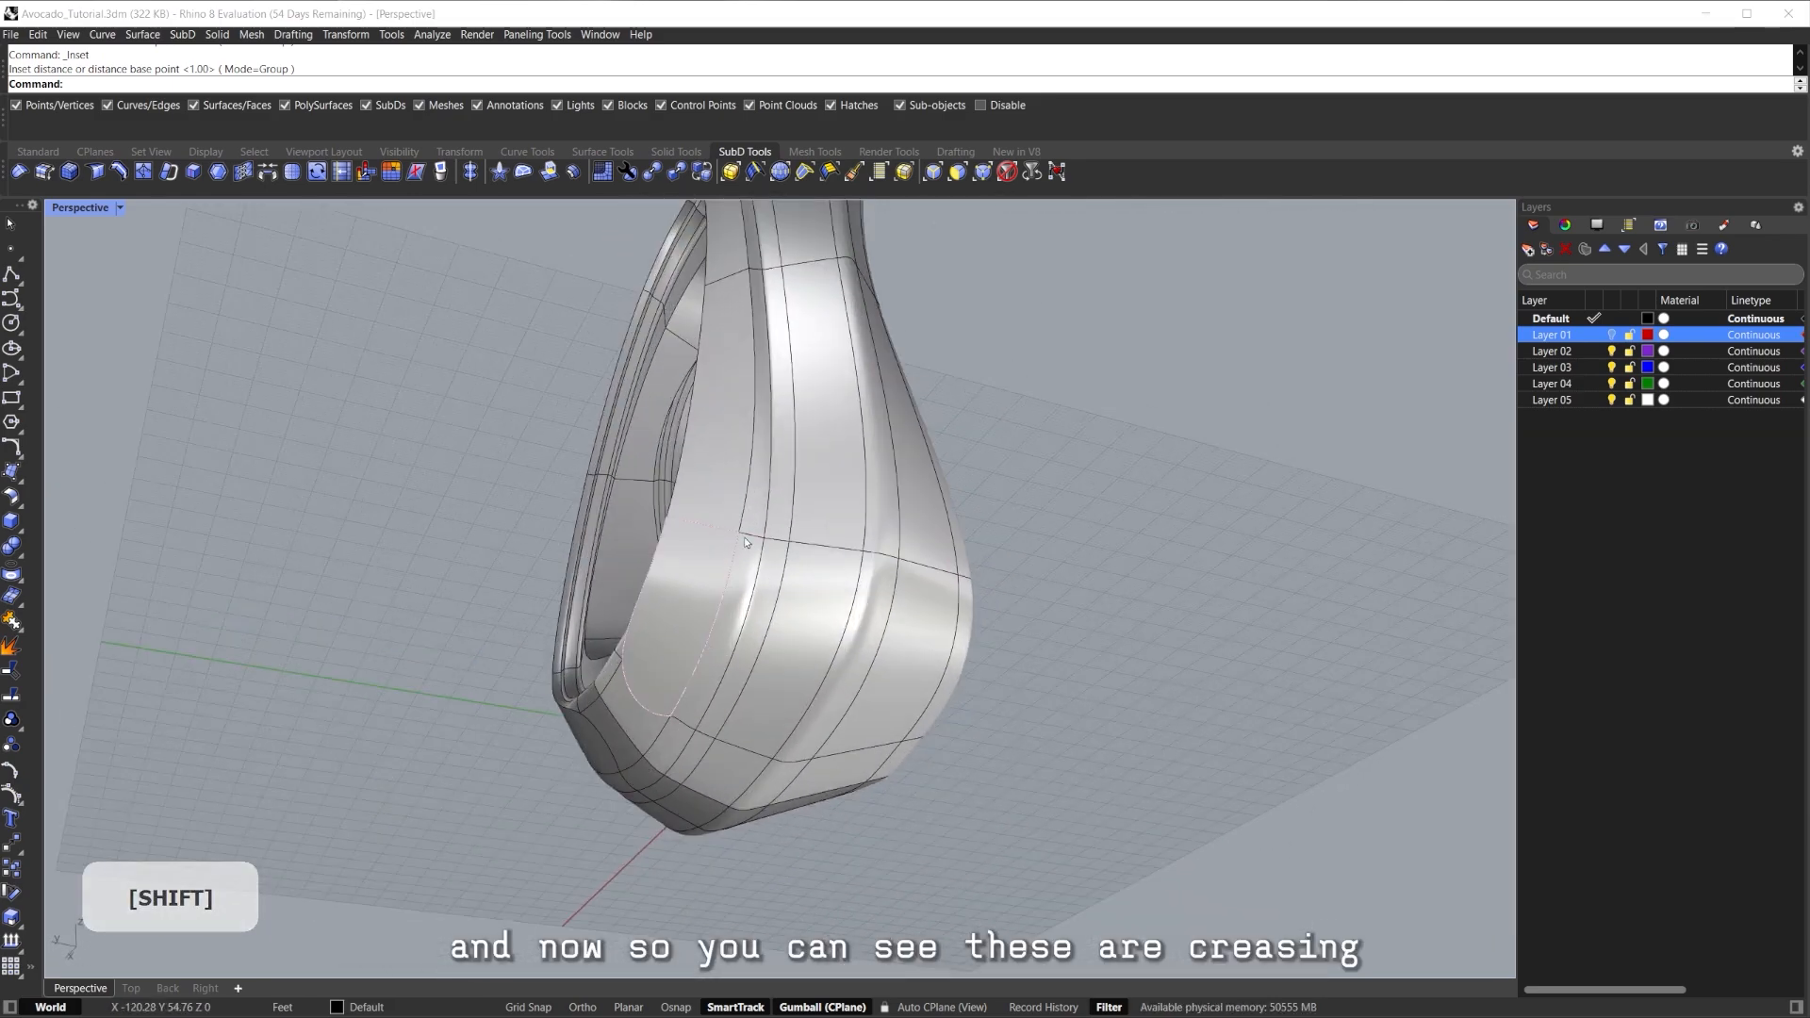
scroll(736, 540, "up", 5)
key("Tab")
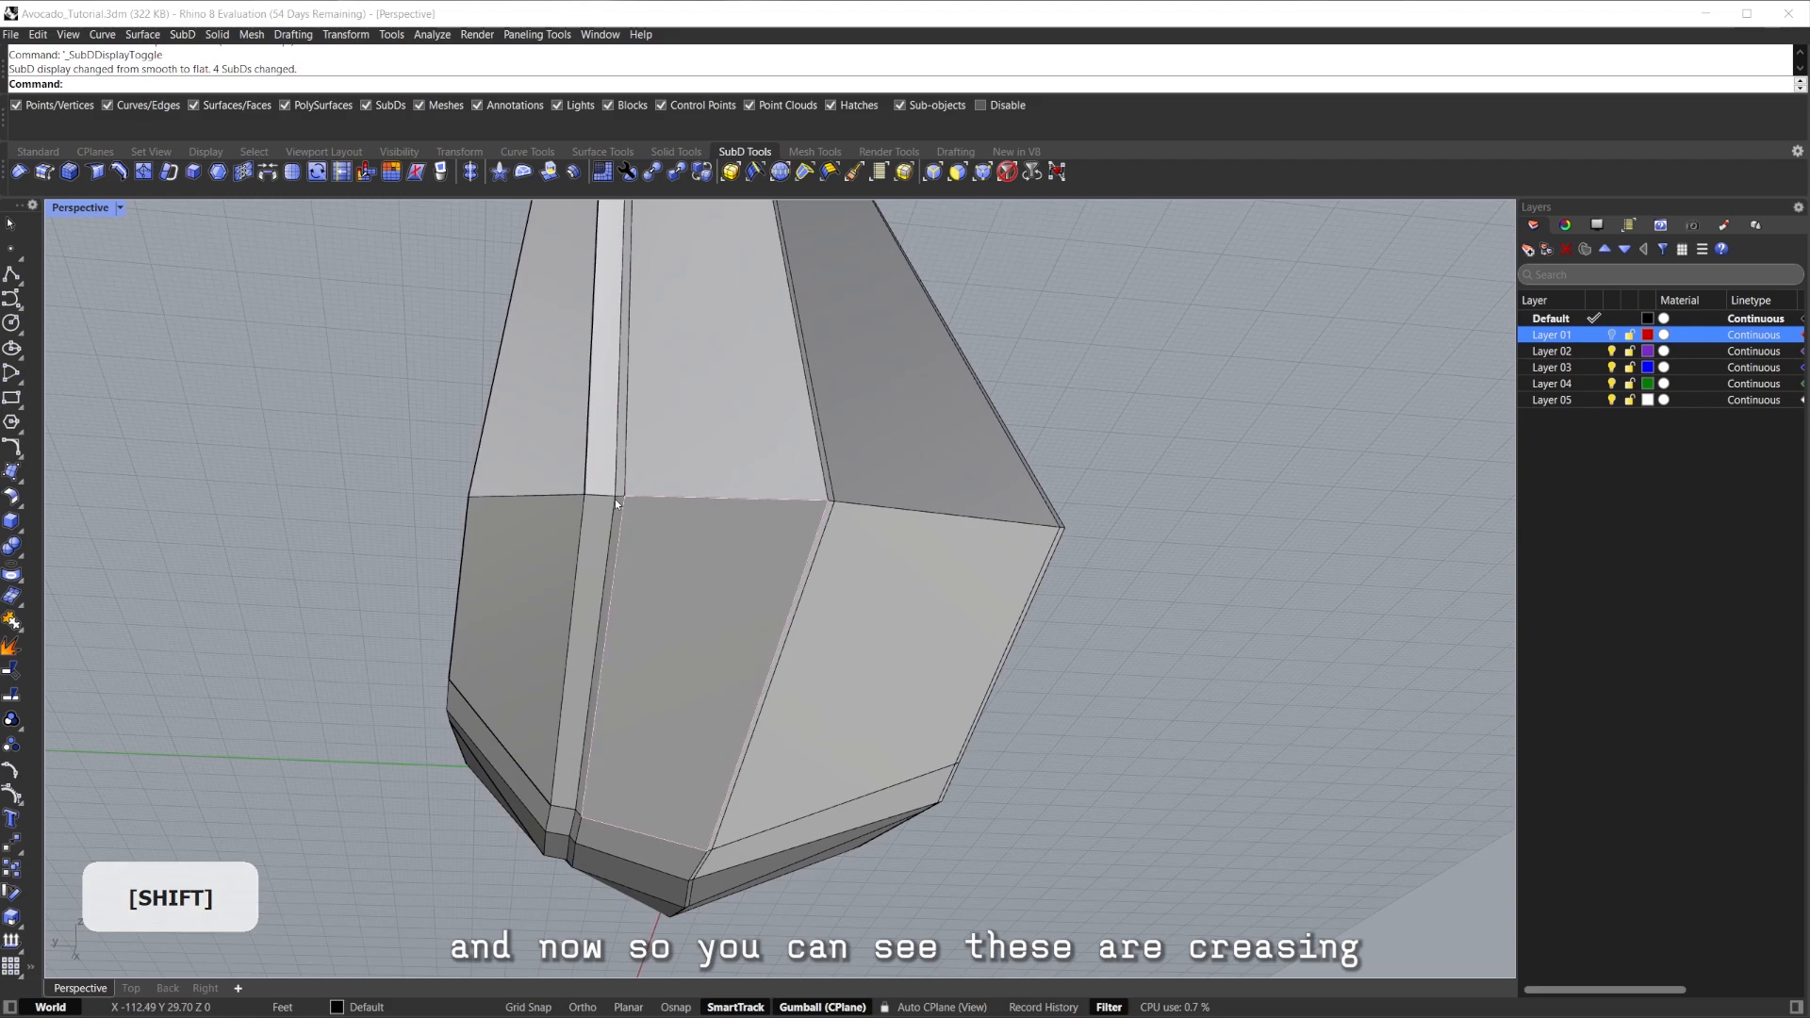
Select an edge loop around the frame's lower corner and crease it with Ctrl+Shift+F.
scroll(608, 503, "up", 2)
left_click(727, 504, "shift")
right_click_drag(727, 503, 822, 489)
scroll(633, 611, "up", 5)
right_click_drag(633, 611, 724, 485, "shift")
scroll(650, 516, "down", 3)
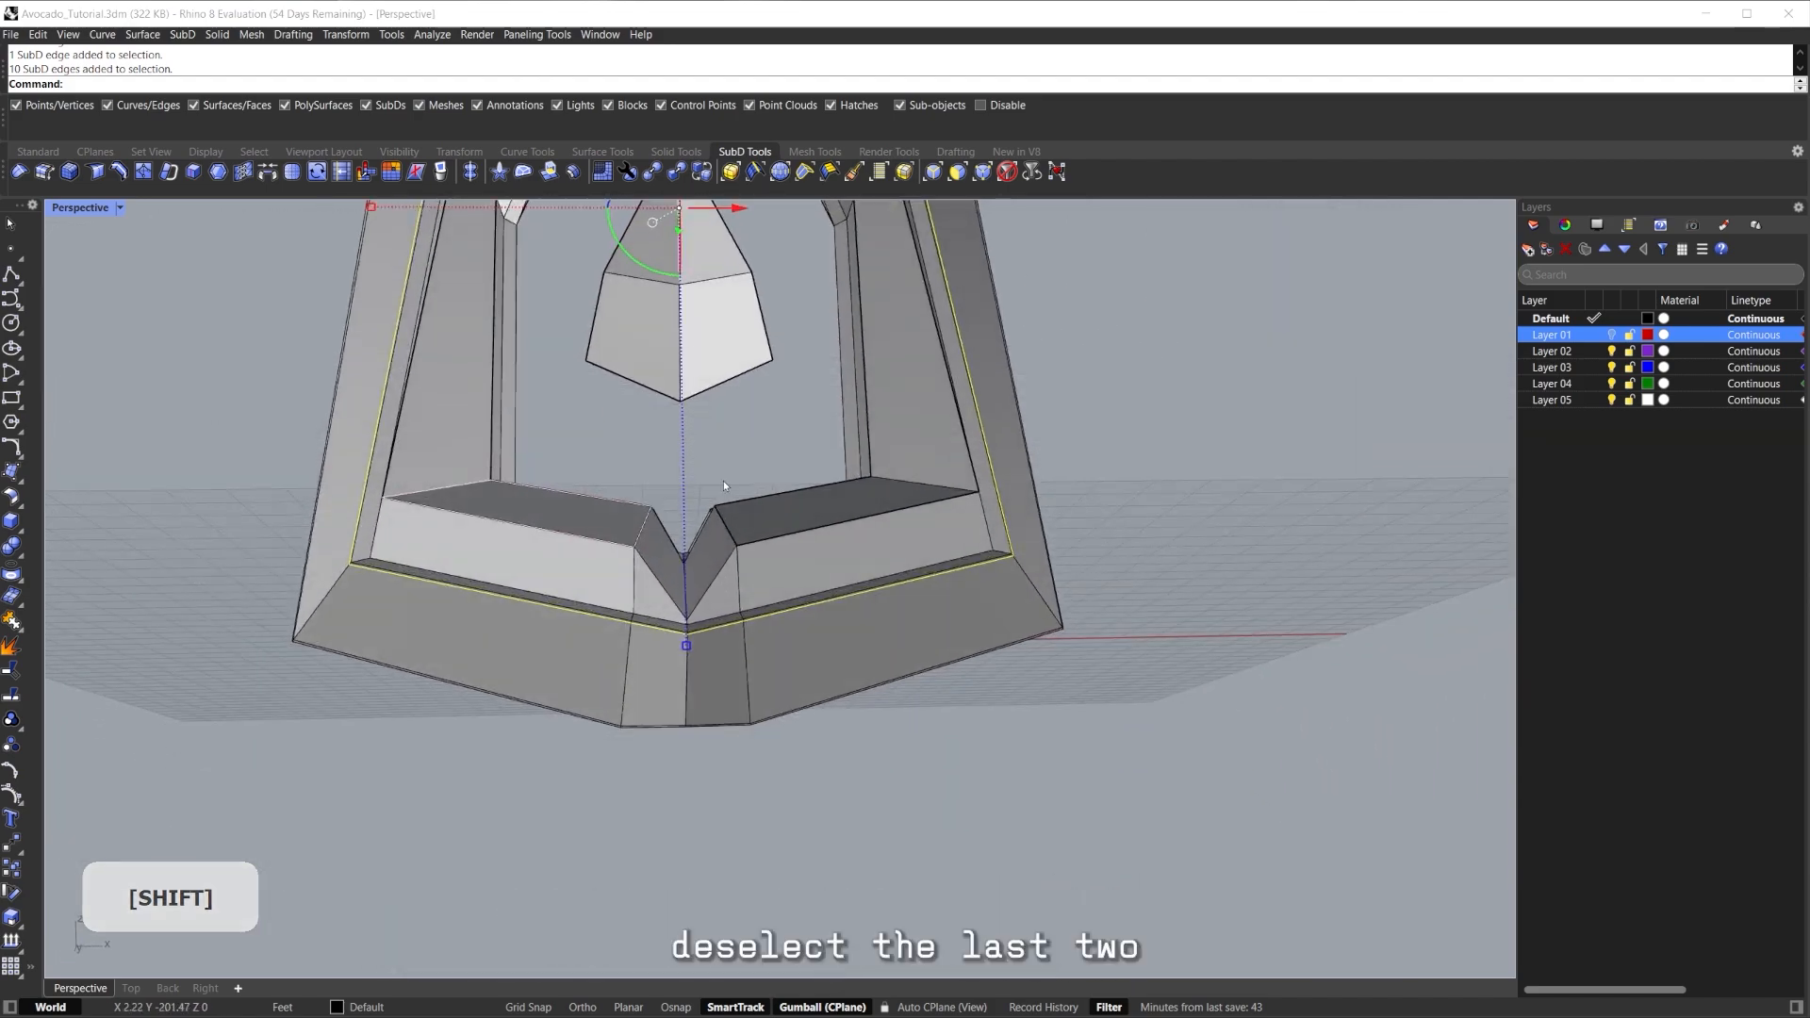
left_click_drag(666, 683, 660, 683, "ctrl")
right_click_drag(660, 683, 658, 577)
double_click(504, 557, "shift")
right_click_drag(659, 577, 637, 524, "shift")
right_click_drag(652, 761, 754, 686)
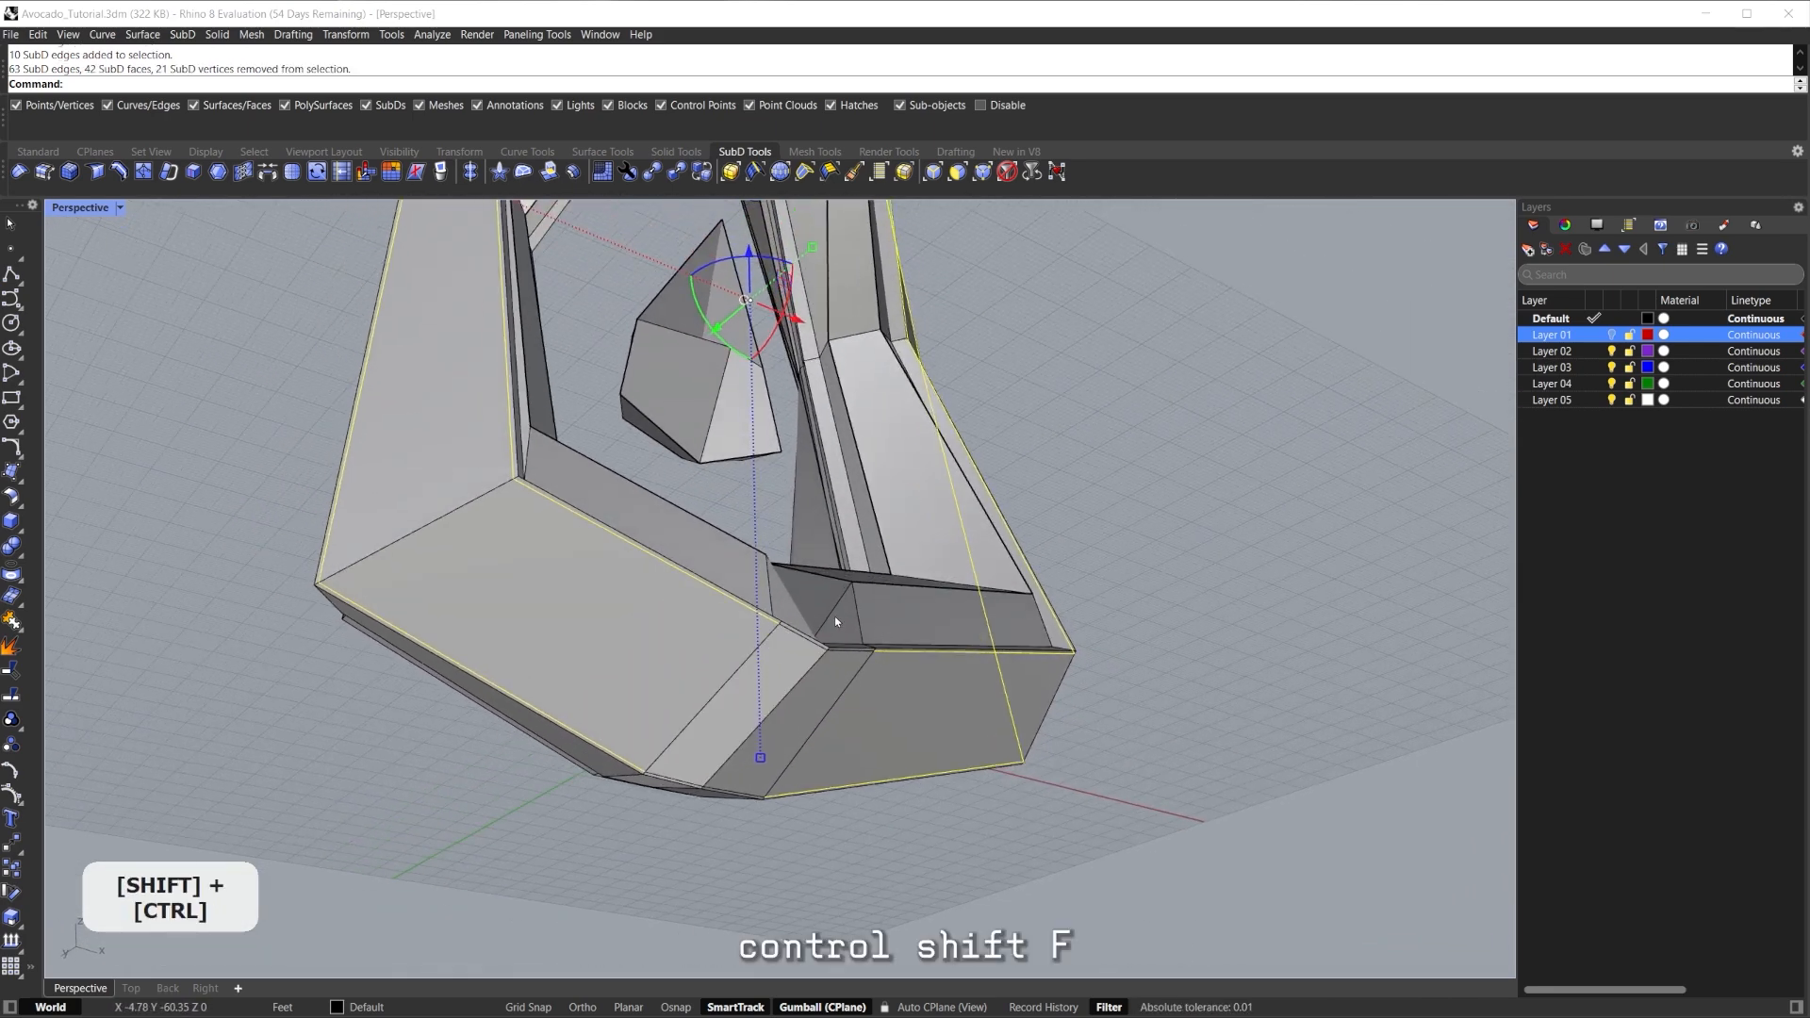
right_click_drag(794, 627, 747, 542)
left_click(1139, 781)
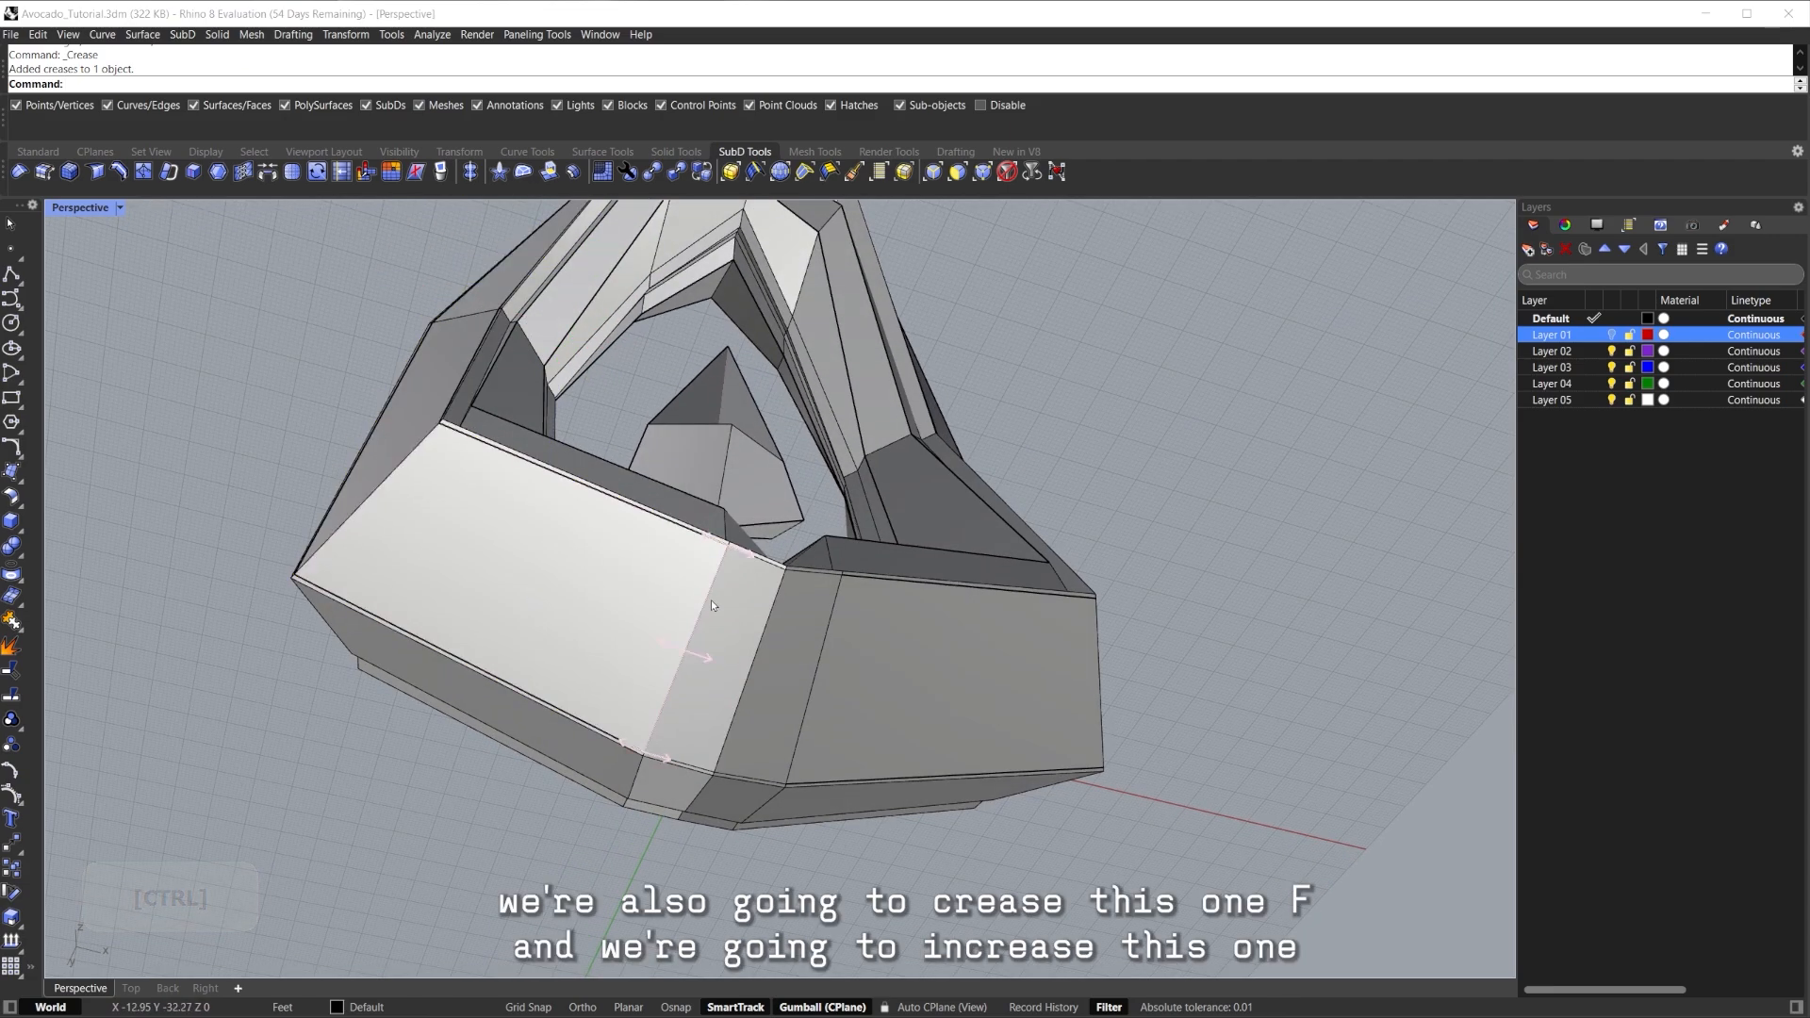
right_click_drag(689, 621, 745, 453)
key("ctrl+shift+f")
Remove the crease from one unwanted edge.
left_click(634, 687)
left_click(645, 544, "ctrl+shift")
right_click_drag(645, 544, 1158, 488)
key("ctrl+f")
left_click(1158, 489)
Crease two more edges near the lower corner.
scroll(788, 440, "up", 6)
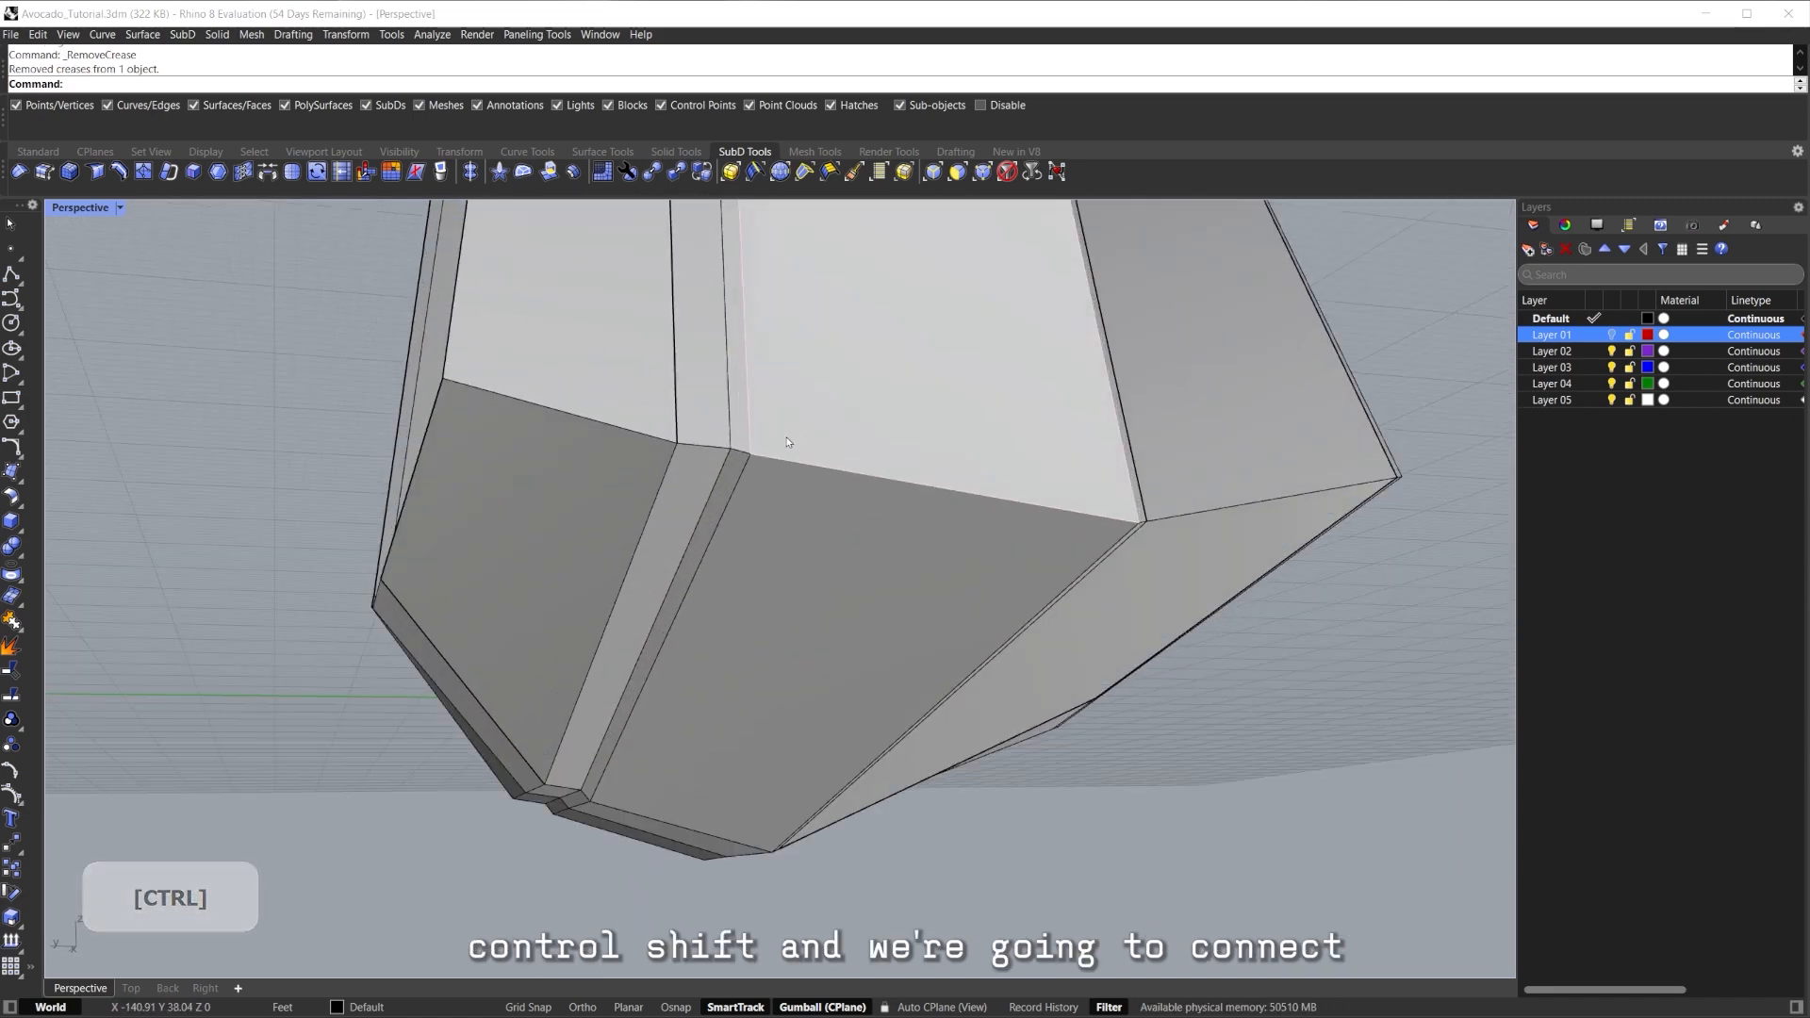
left_click(741, 454, "ctrl+shift")
left_click(803, 462, "ctrl+shift")
middle_click(867, 509)
right_click_drag(868, 509, 735, 505)
scroll(857, 541, "down", 8)
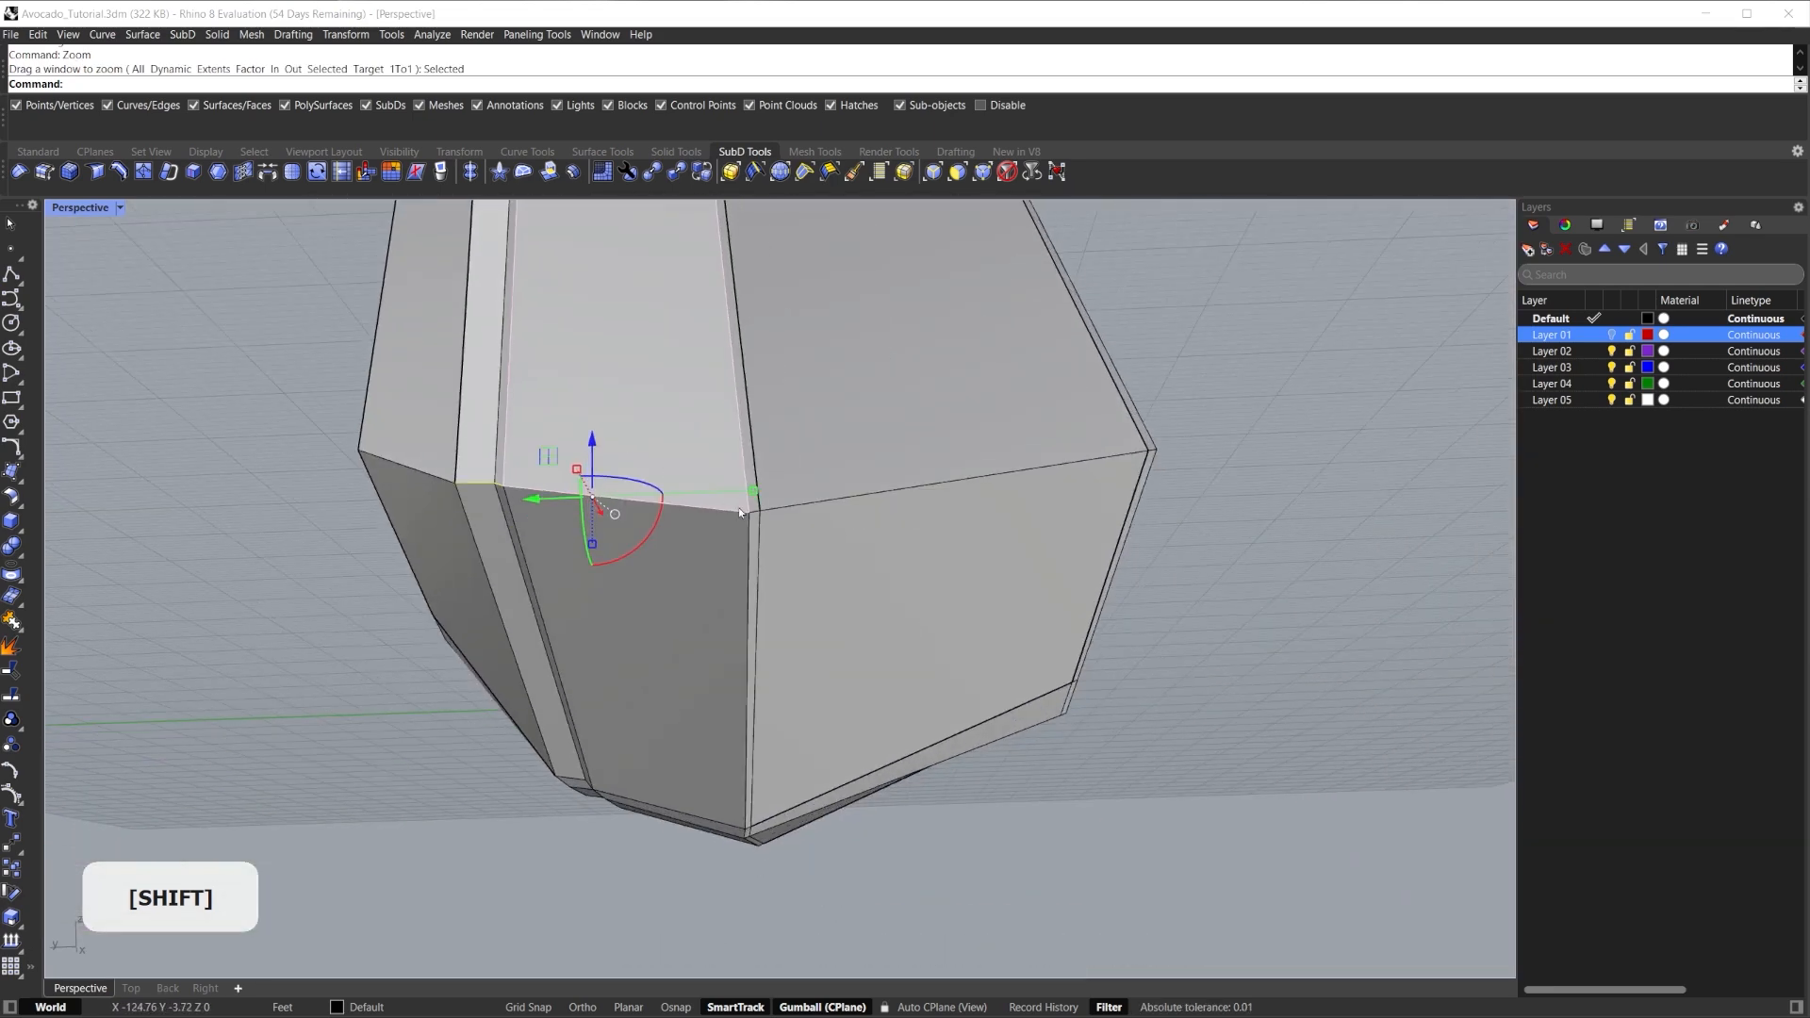
scroll(774, 510, "up", 10)
key("shift+f")
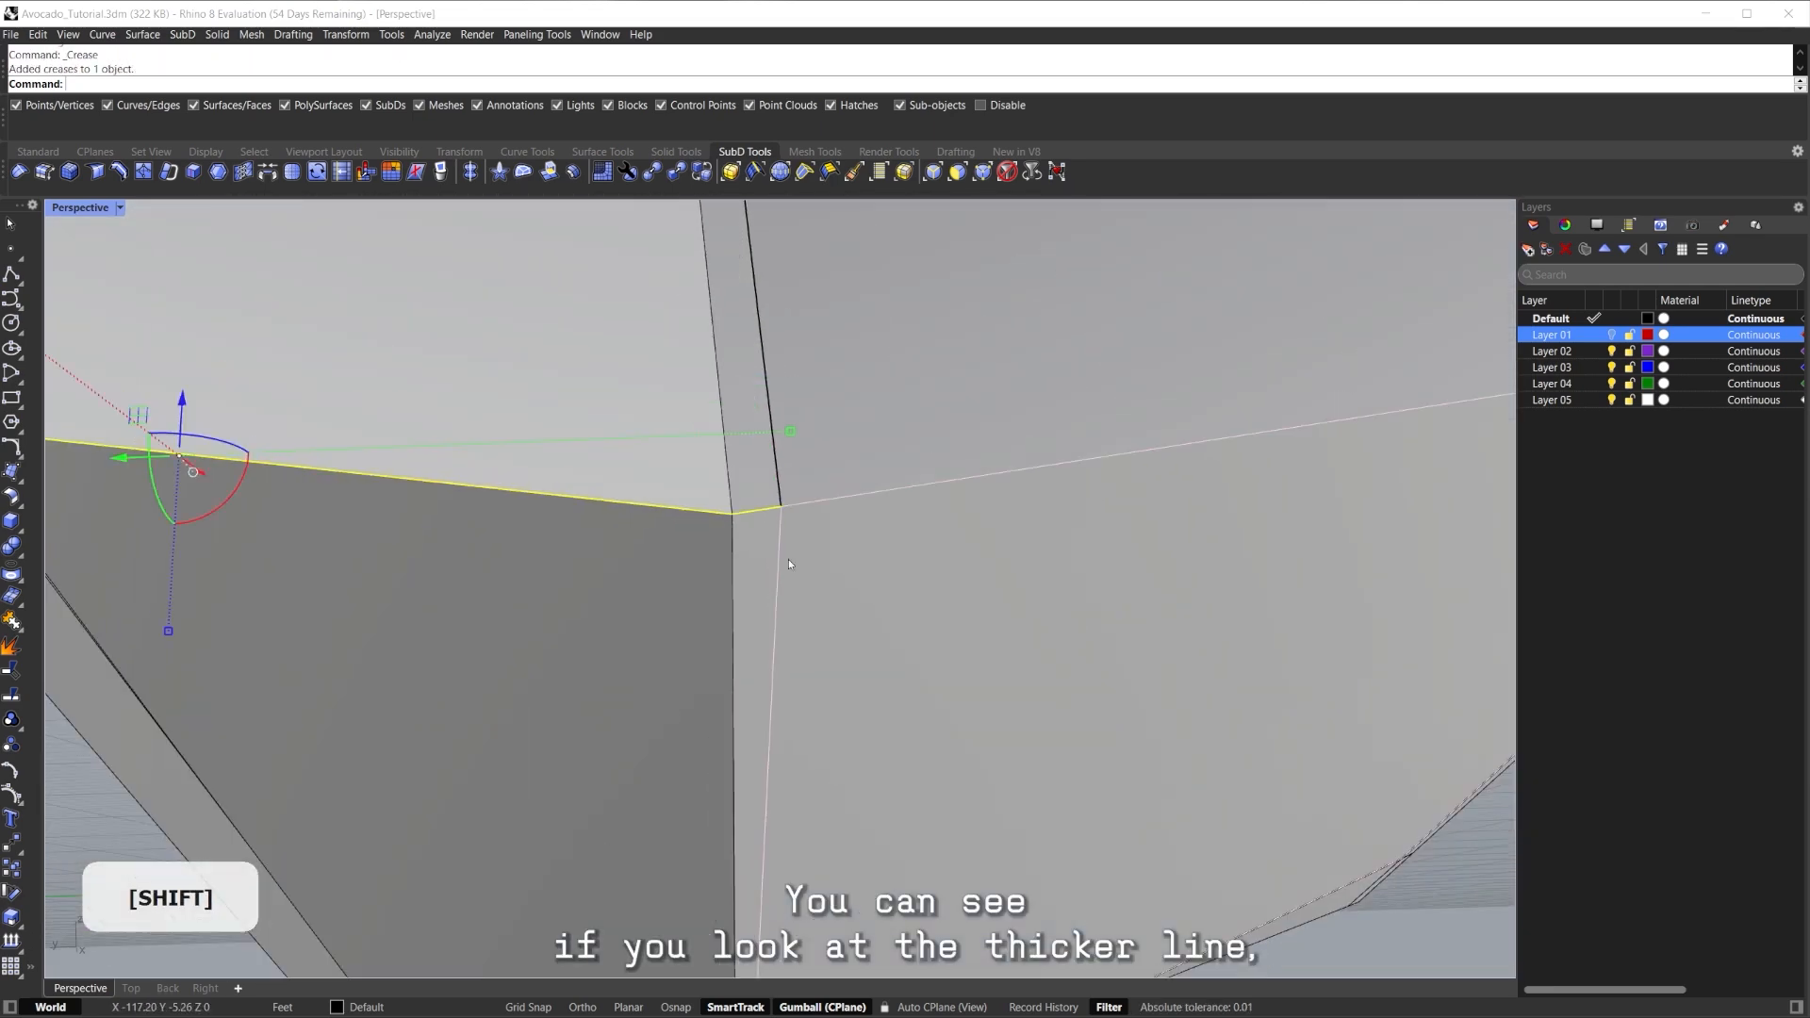
scroll(788, 558, "down", 10)
key("Escape")
Select the creased edge plus a short and a long edge at the opposite corner.
scroll(797, 556, "up", 2)
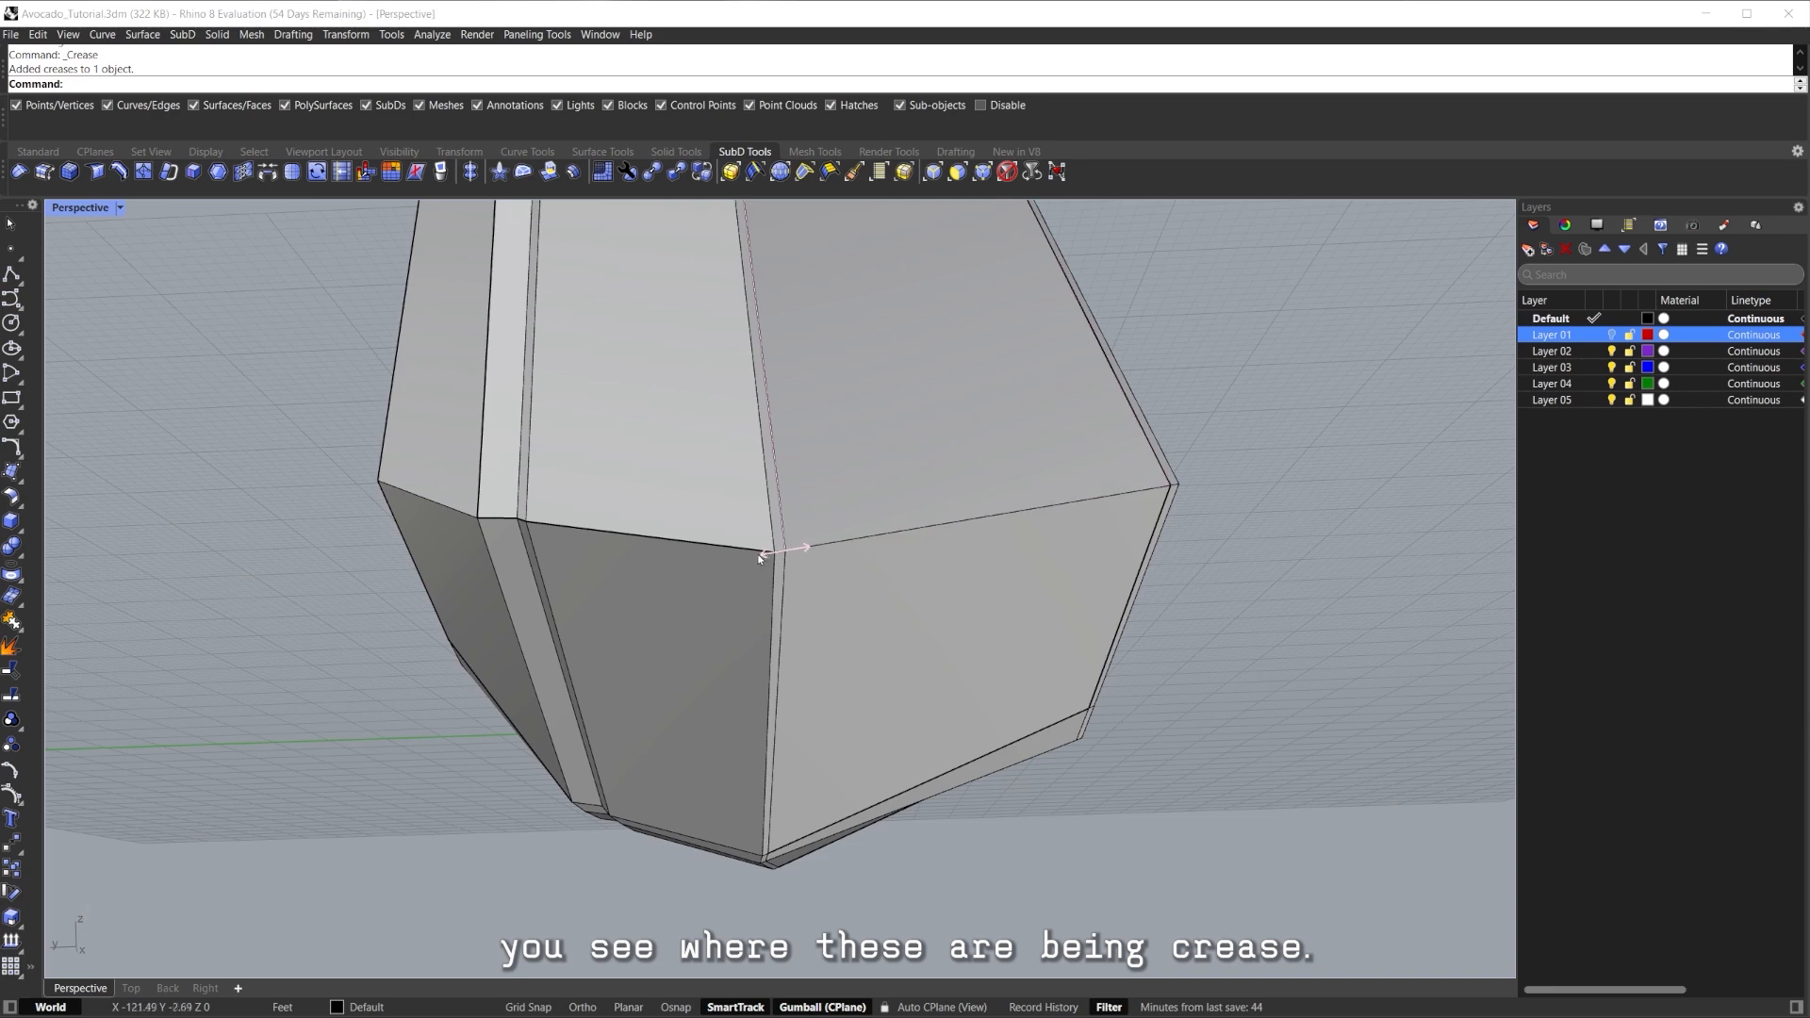
right_click_drag(492, 516, 471, 624)
left_click(464, 625)
right_click_drag(660, 622, 618, 535)
scroll(512, 575, "up", 6)
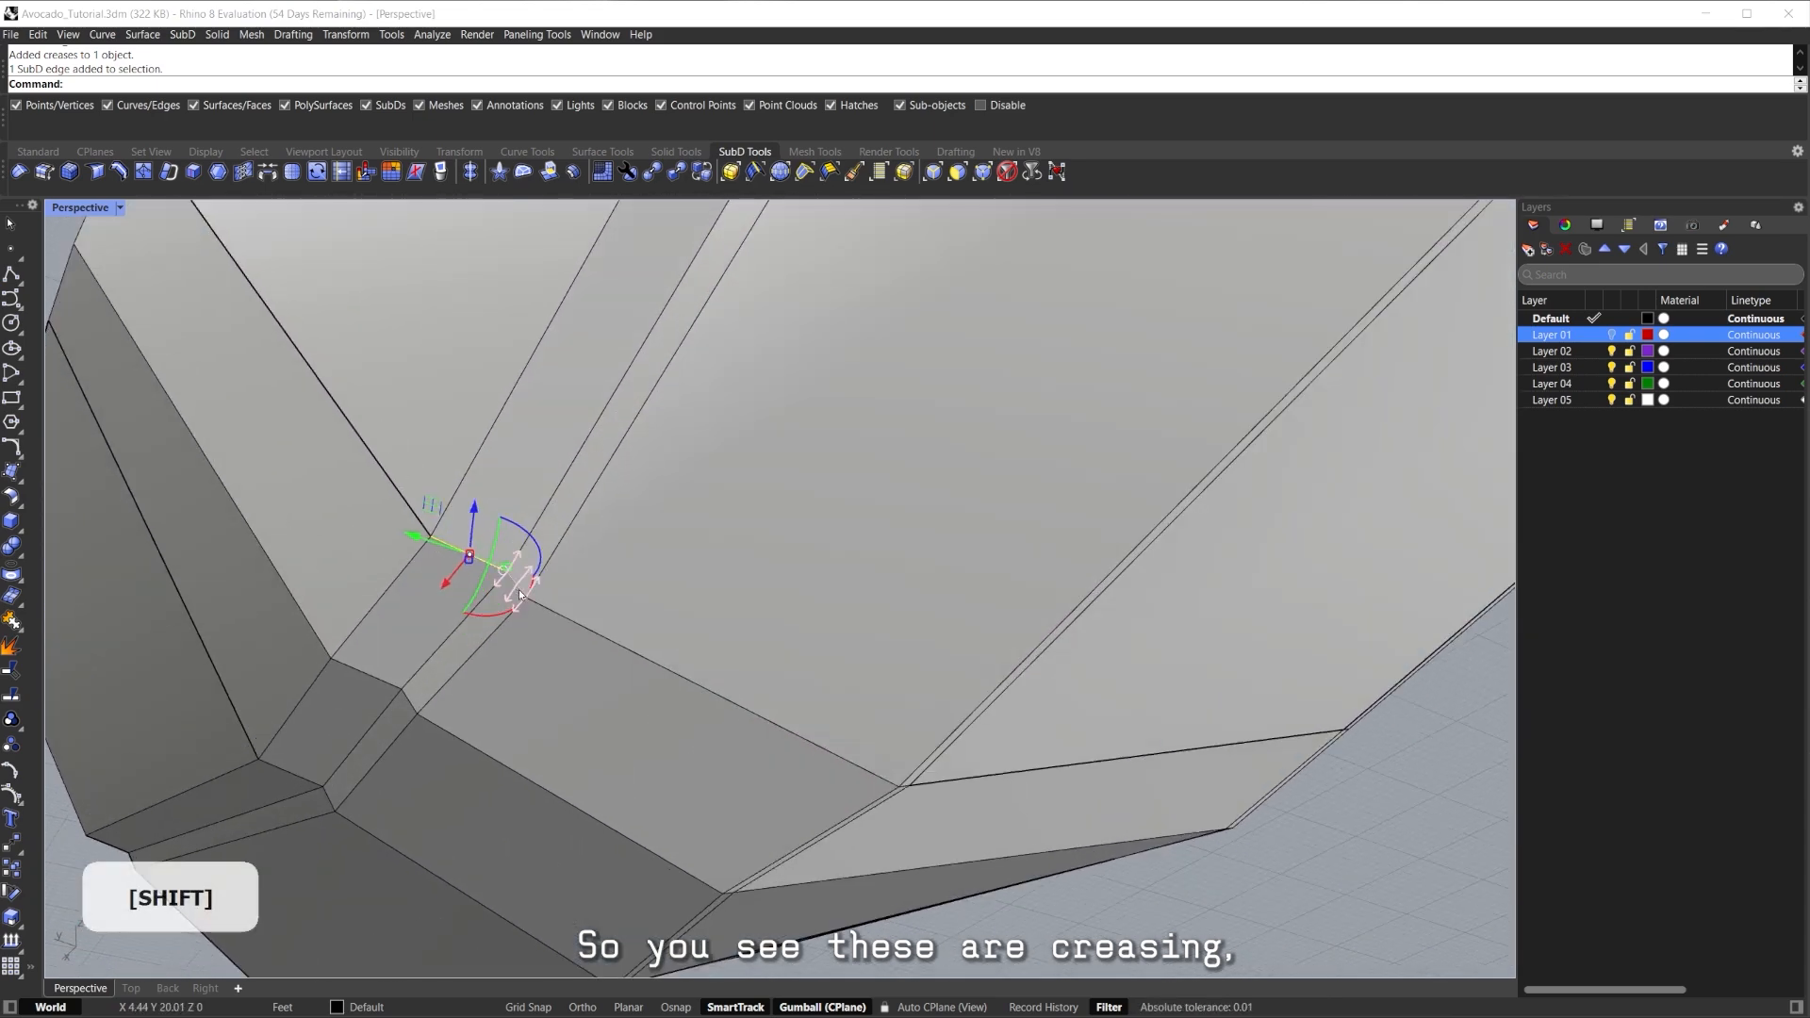
left_click(519, 591, "shift")
left_click(568, 620, "shift")
scroll(569, 617, "down", 8)
right_click_drag(733, 586, 688, 628)
scroll(729, 694, "up", 7)
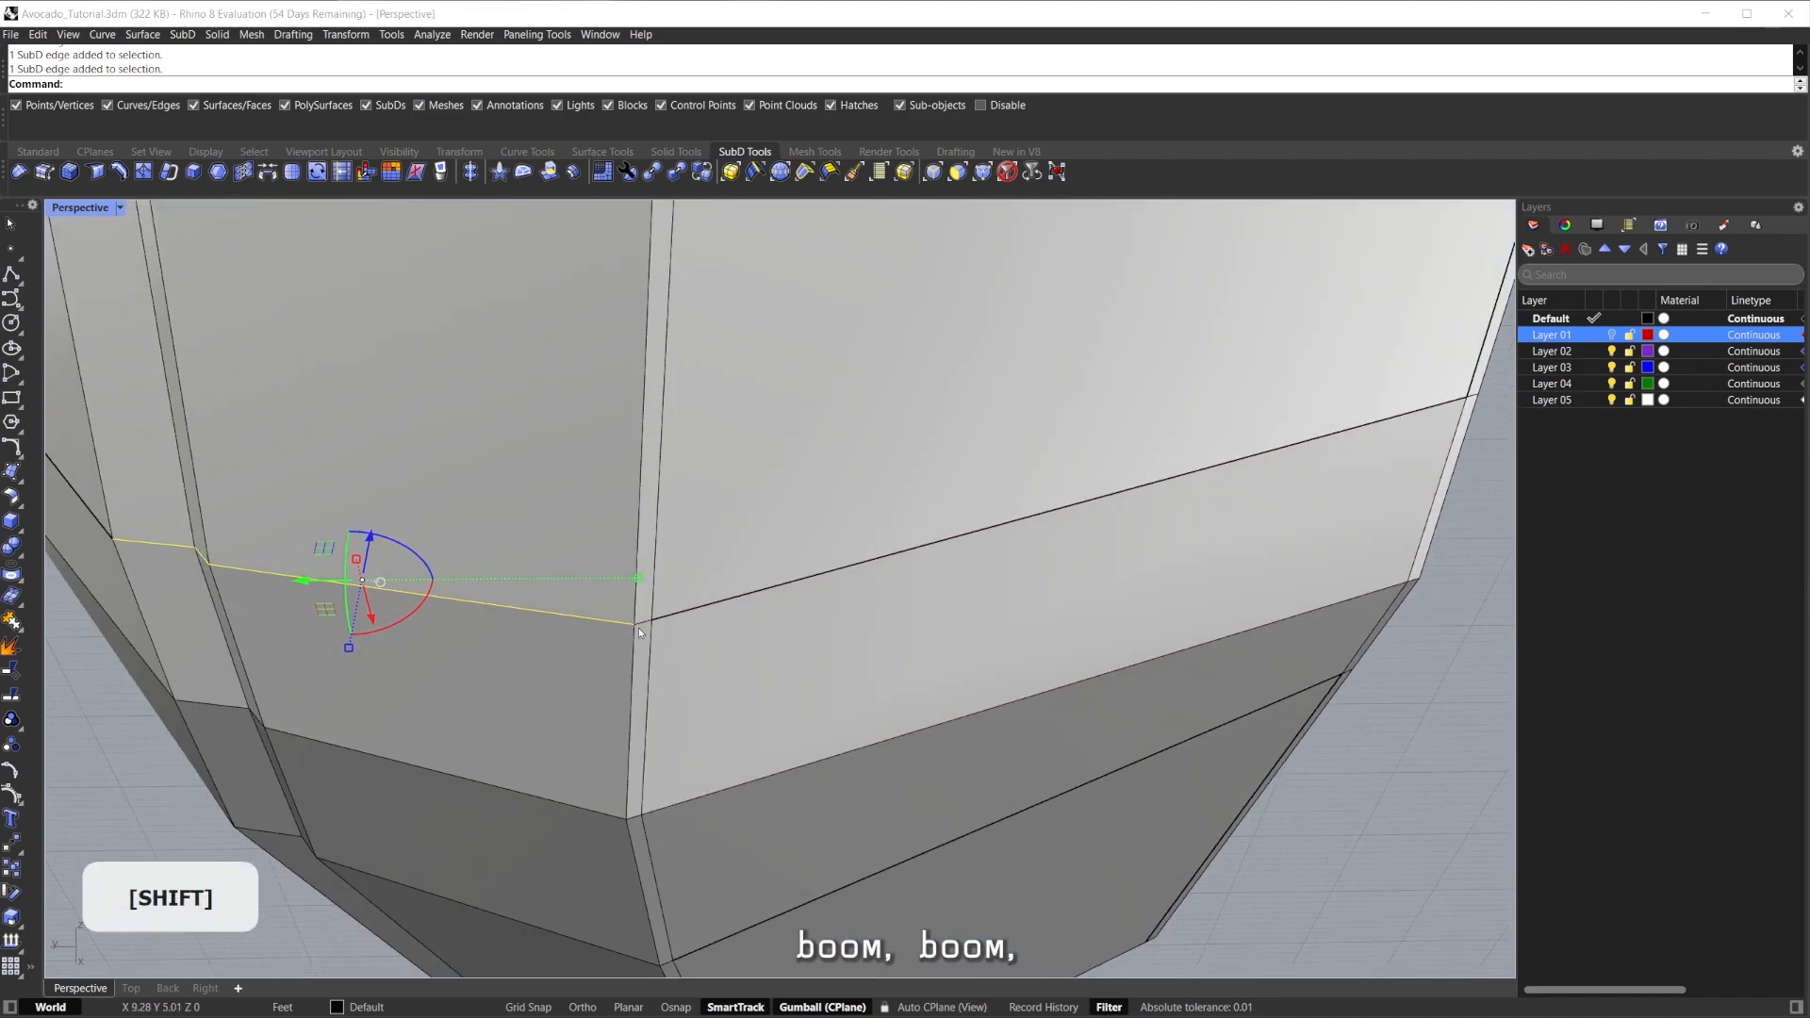
scroll(726, 647, "down", 10)
right_click_drag(721, 644, 873, 650)
Check the creases in smooth and rendered display, then return to shaded.
key("Tab")
scroll(710, 574, "down", 4)
mouse_move(872, 651)
right_mouse_down("shift")
mouse_move(881, 711)
mouse_move(1001, 753)
mouse_move(966, 715)
mouse_move(638, 650)
mouse_move(433, 647)
mouse_move(558, 577)
mouse_move(889, 524)
mouse_move(902, 626)
mouse_move(869, 558)
mouse_move(863, 573)
right_mouse_up("shift")
key("ctrl+alt+r")
scroll(913, 686, "up", 4)
key("ctrl+alt+s")
Zoom to a selected edge with zs and return the SubD to its flat cage.
left_click(870, 558, "ctrl+shift")
type("zs")
key("Return")
scroll(869, 558, "down", 5)
scroll(1020, 626, "down", 4)
right_click_drag(1020, 626, 736, 650)
mouse_move(735, 651)
right_mouse_down("shift")
mouse_move(684, 675)
mouse_move(712, 631)
mouse_move(842, 572)
mouse_move(741, 625)
right_mouse_up("shift")
key("Tab")
View the model from below until the inner cavity shows and select a body face.
scroll(741, 626, "down", 4)
right_click_drag(741, 625, 751, 579, "shift")
scroll(729, 648, "up", 6)
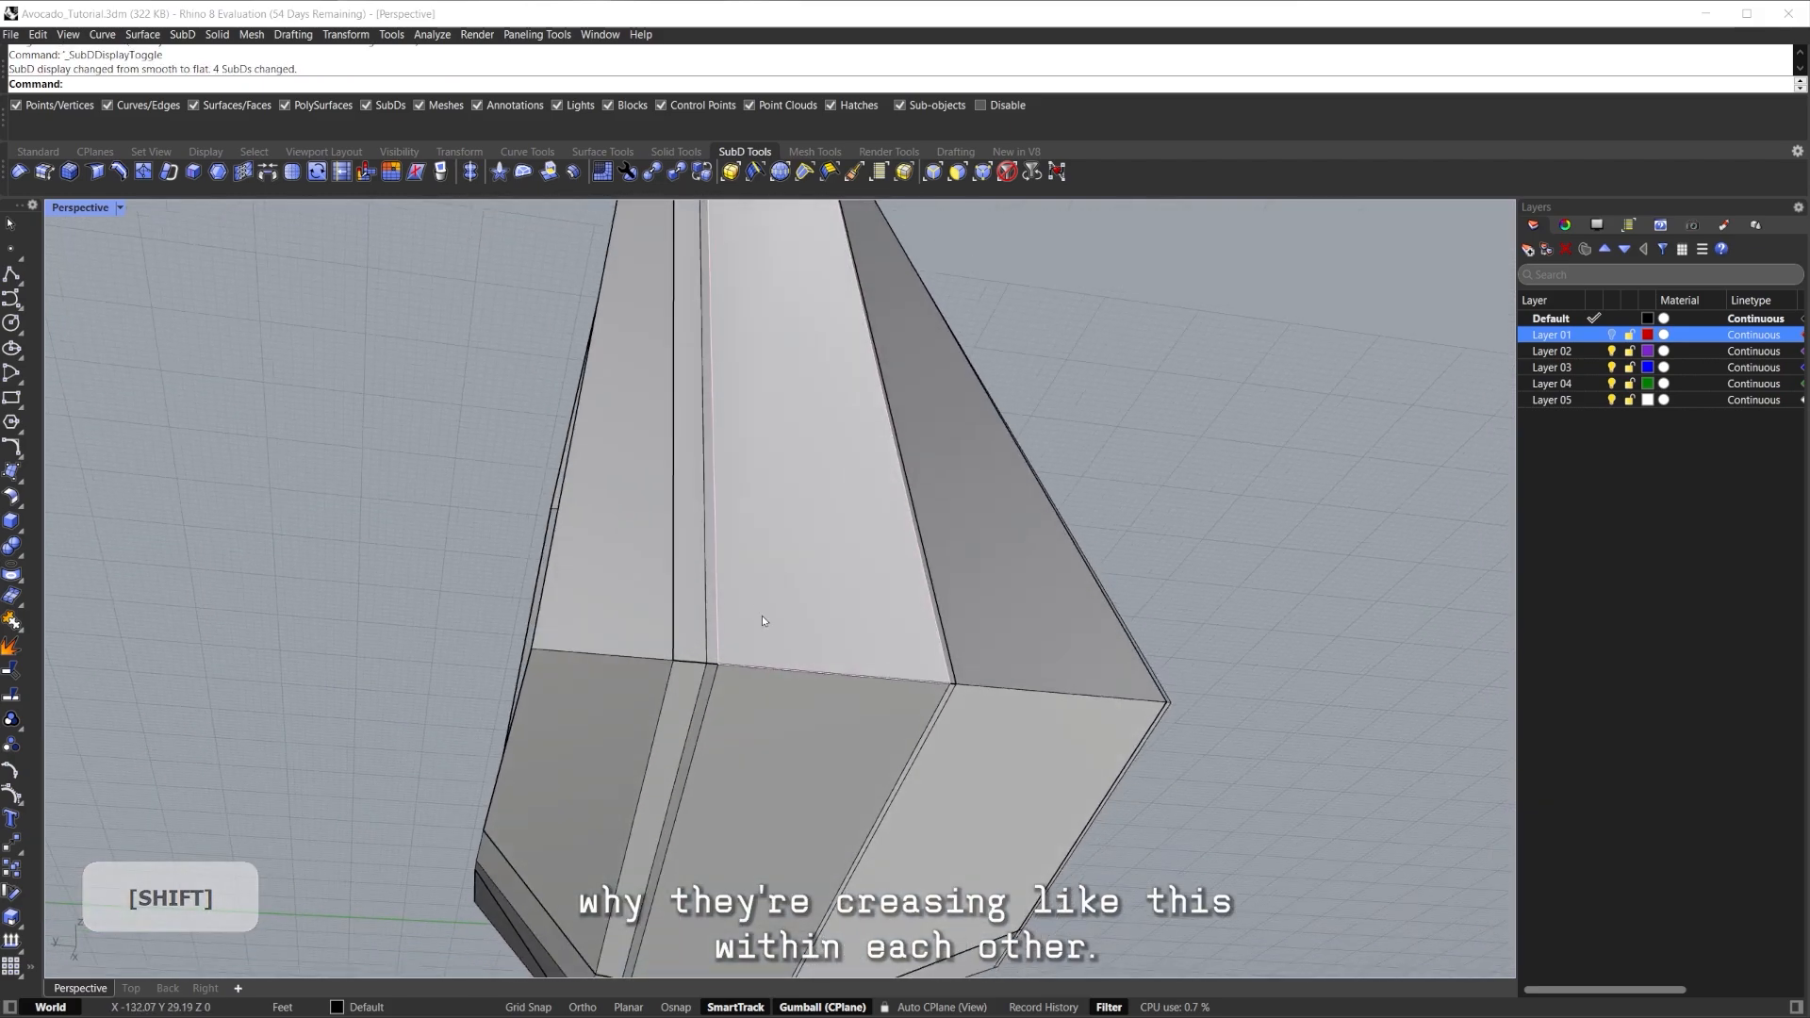
right_click_drag(1268, 689, 1186, 577, "shift")
right_click_drag(1186, 577, 910, 650)
scroll(1100, 606, "down", 3)
right_click_drag(909, 650, 829, 608, "shift")
left_click(772, 557)
right_click_drag(772, 556, 848, 518)
scroll(771, 663, "up", 4)
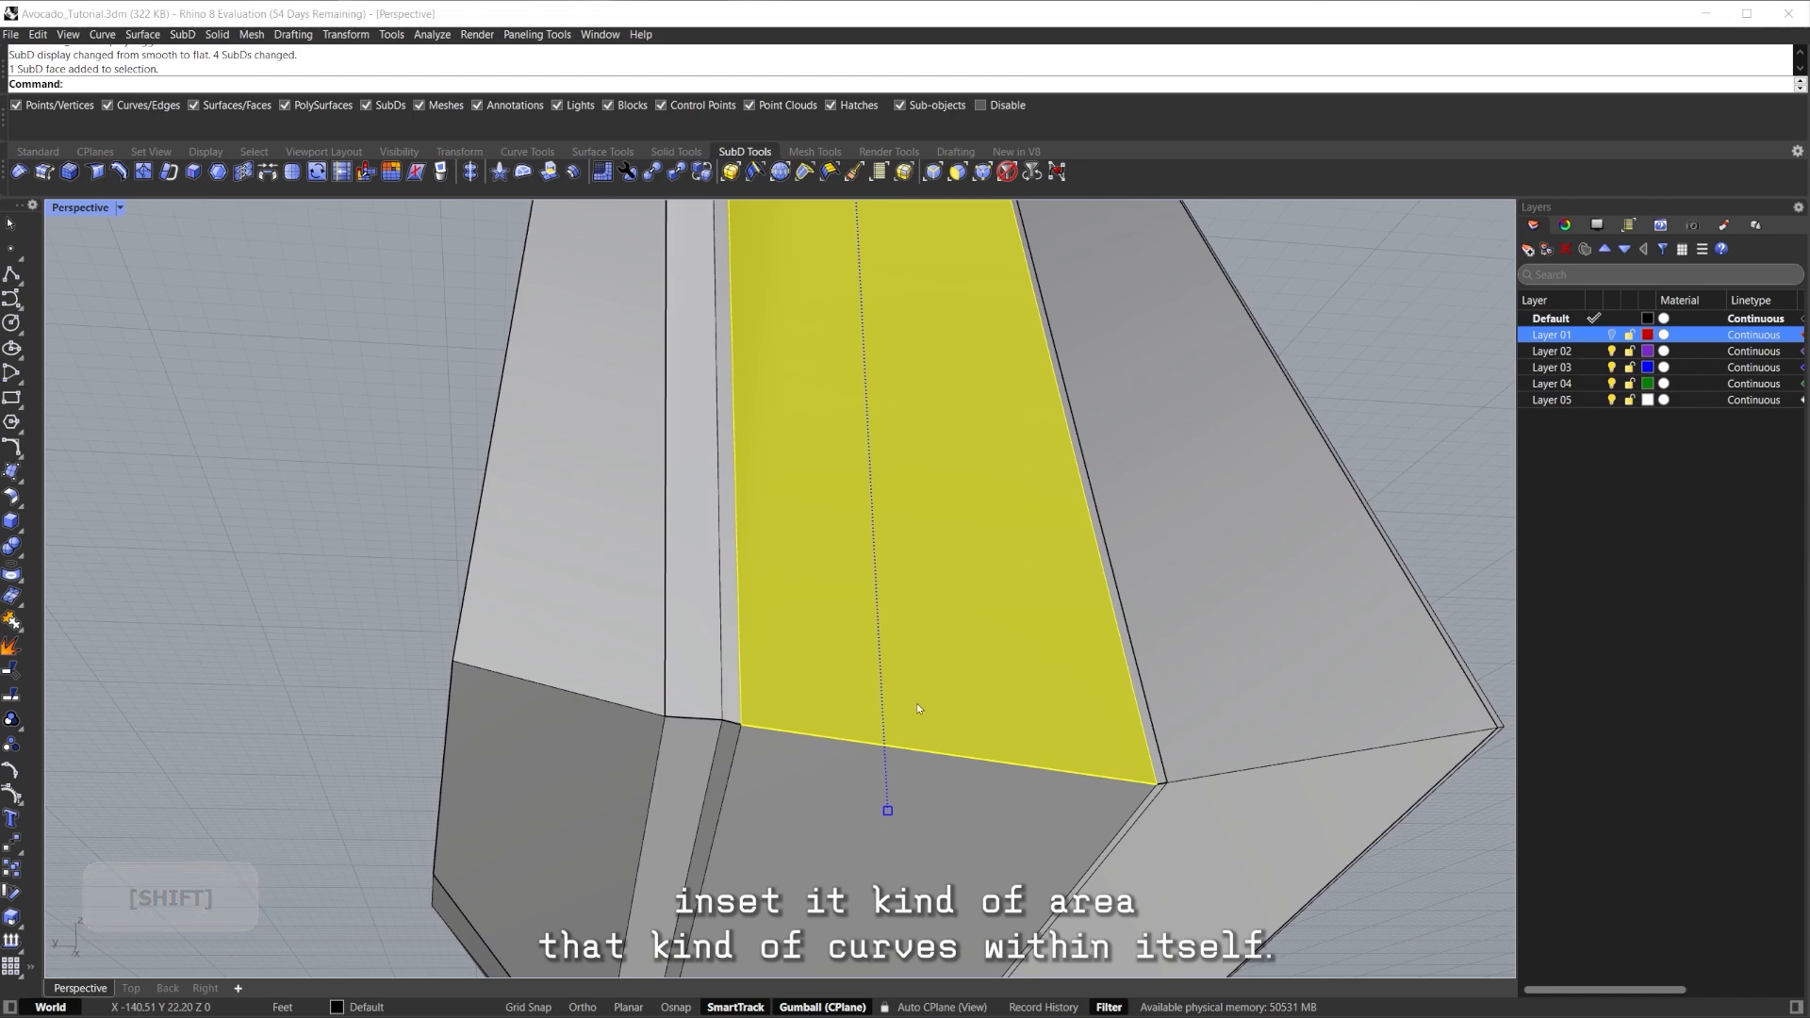
Select two face loops on the side, including a loop of 9 faces.
scroll(686, 556, "down", 3)
scroll(781, 609, "up", 6)
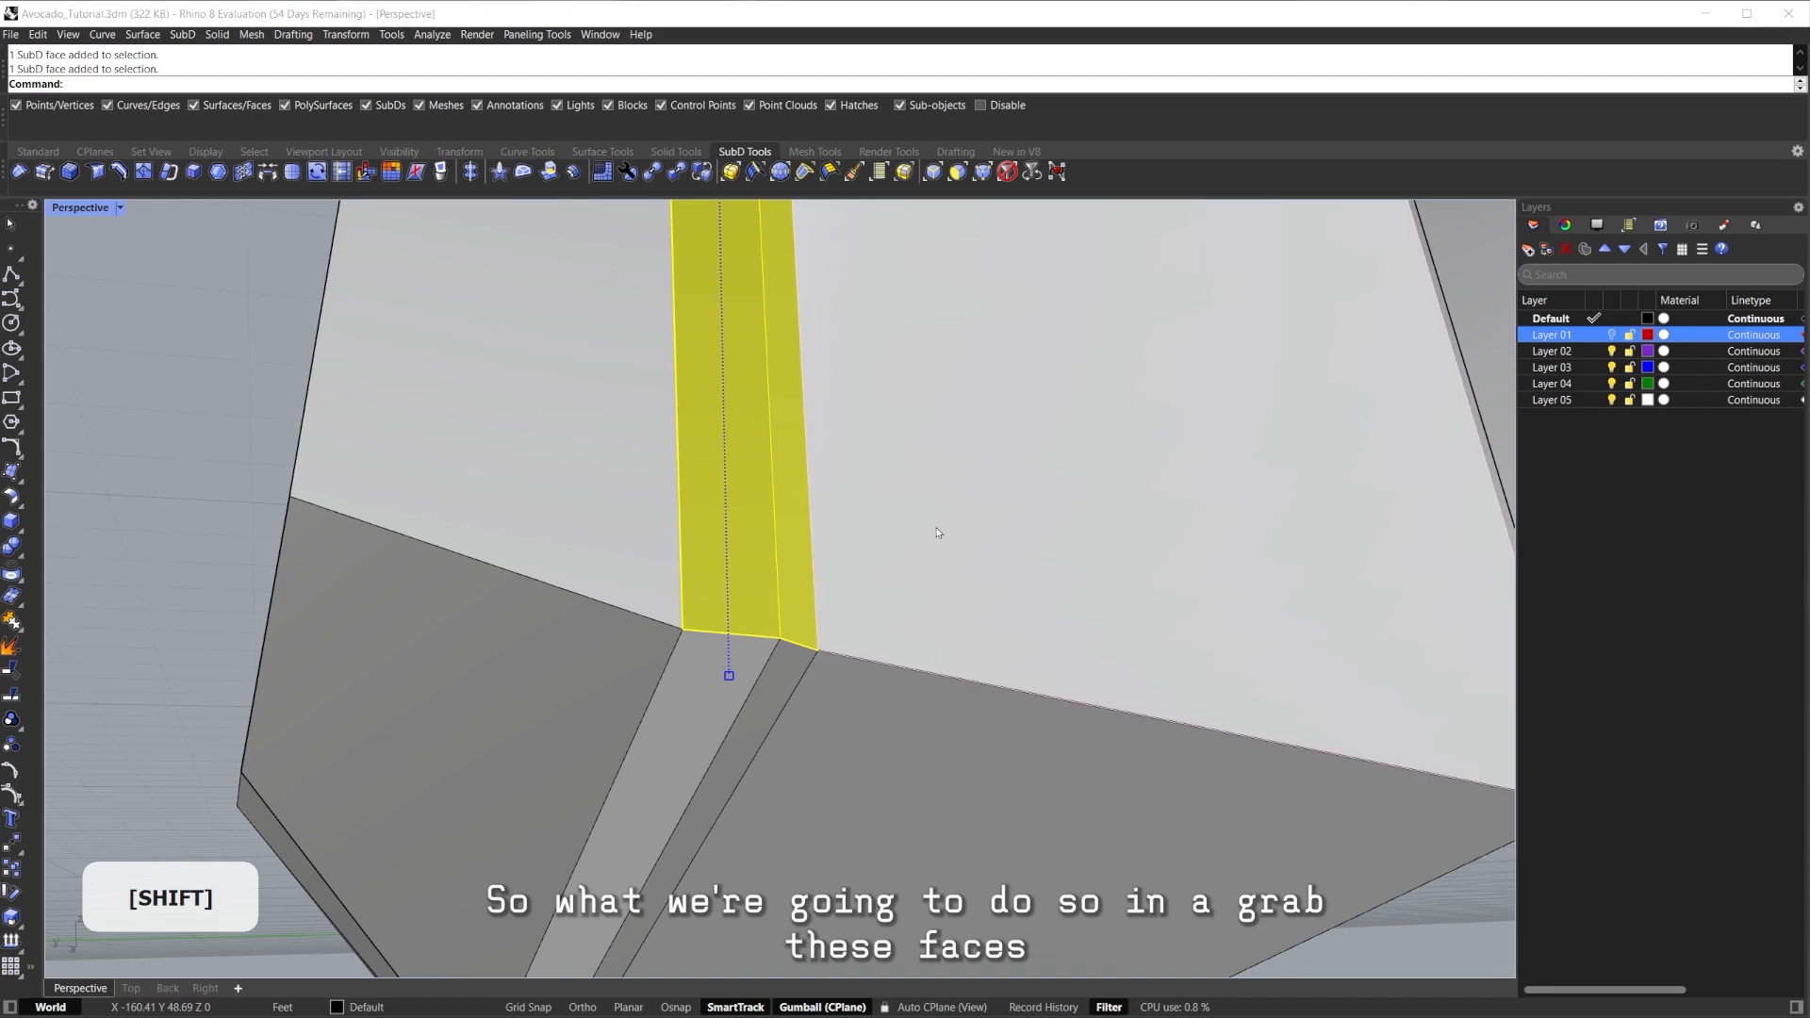
double_click(937, 534, "shift")
scroll(785, 530, "down", 7)
left_click(1093, 646)
left_click(783, 550)
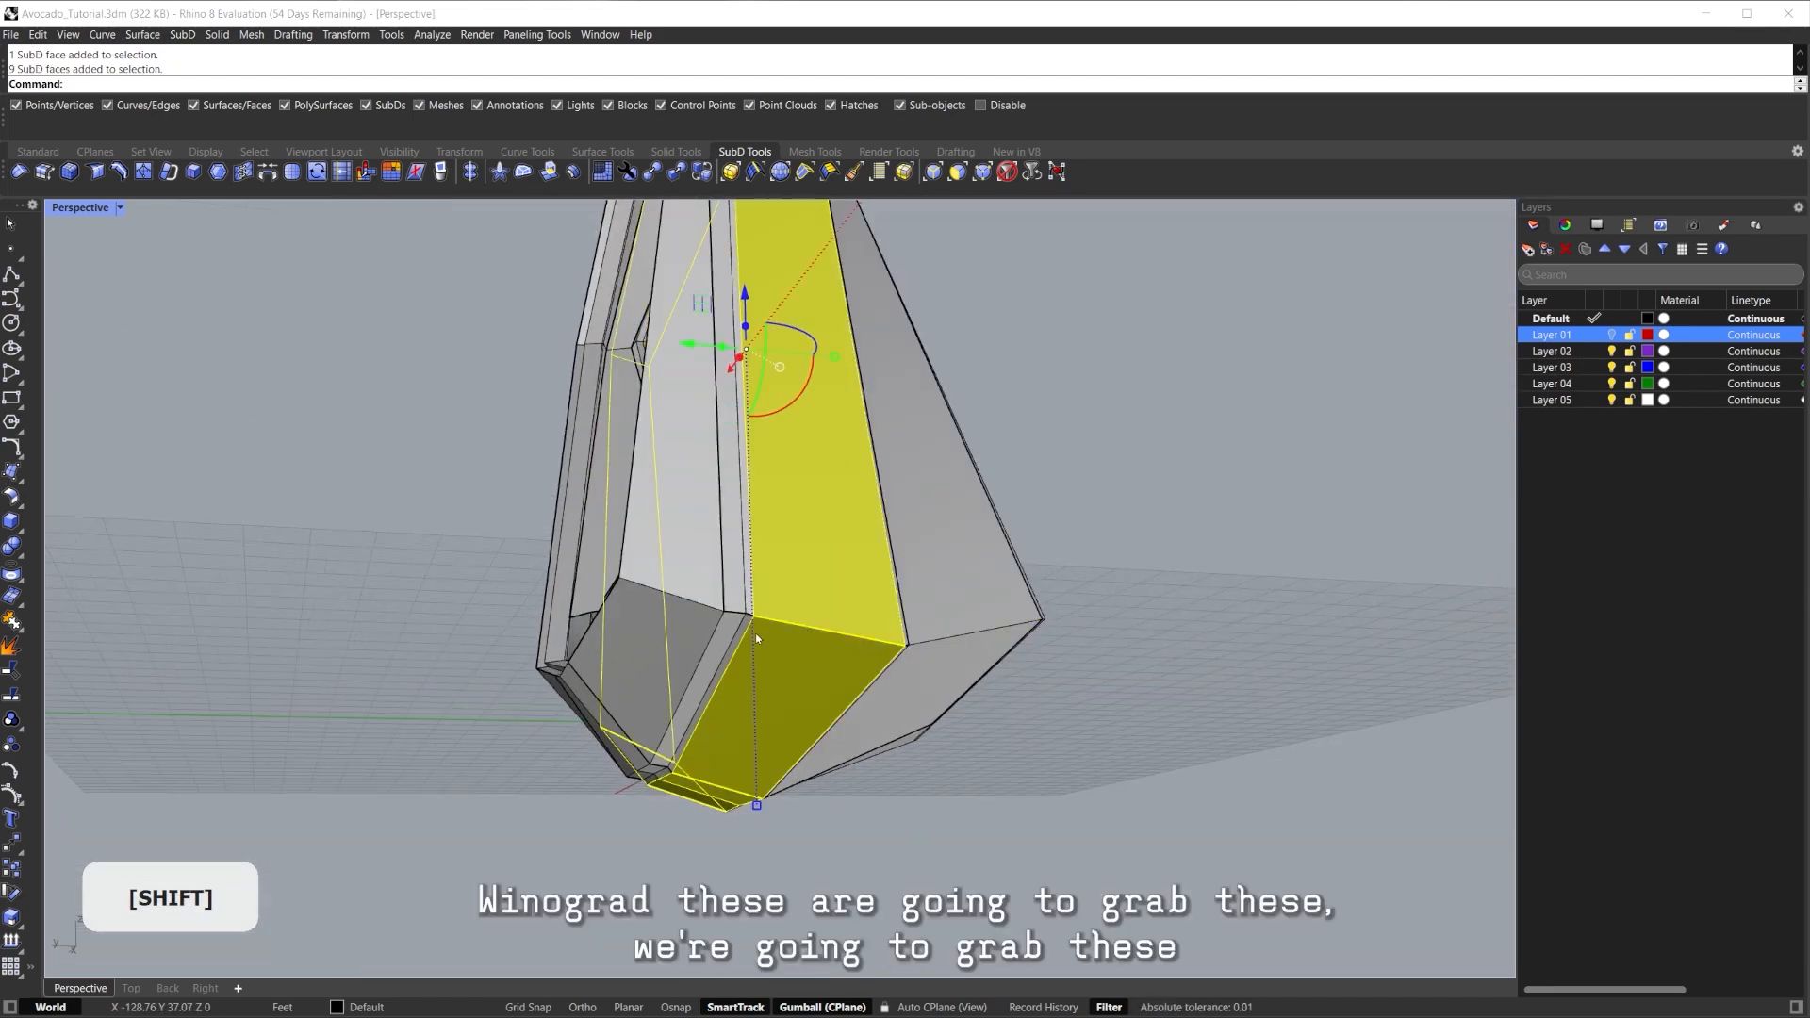
scroll(756, 638, "up", 4)
double_click(744, 551, "shift")
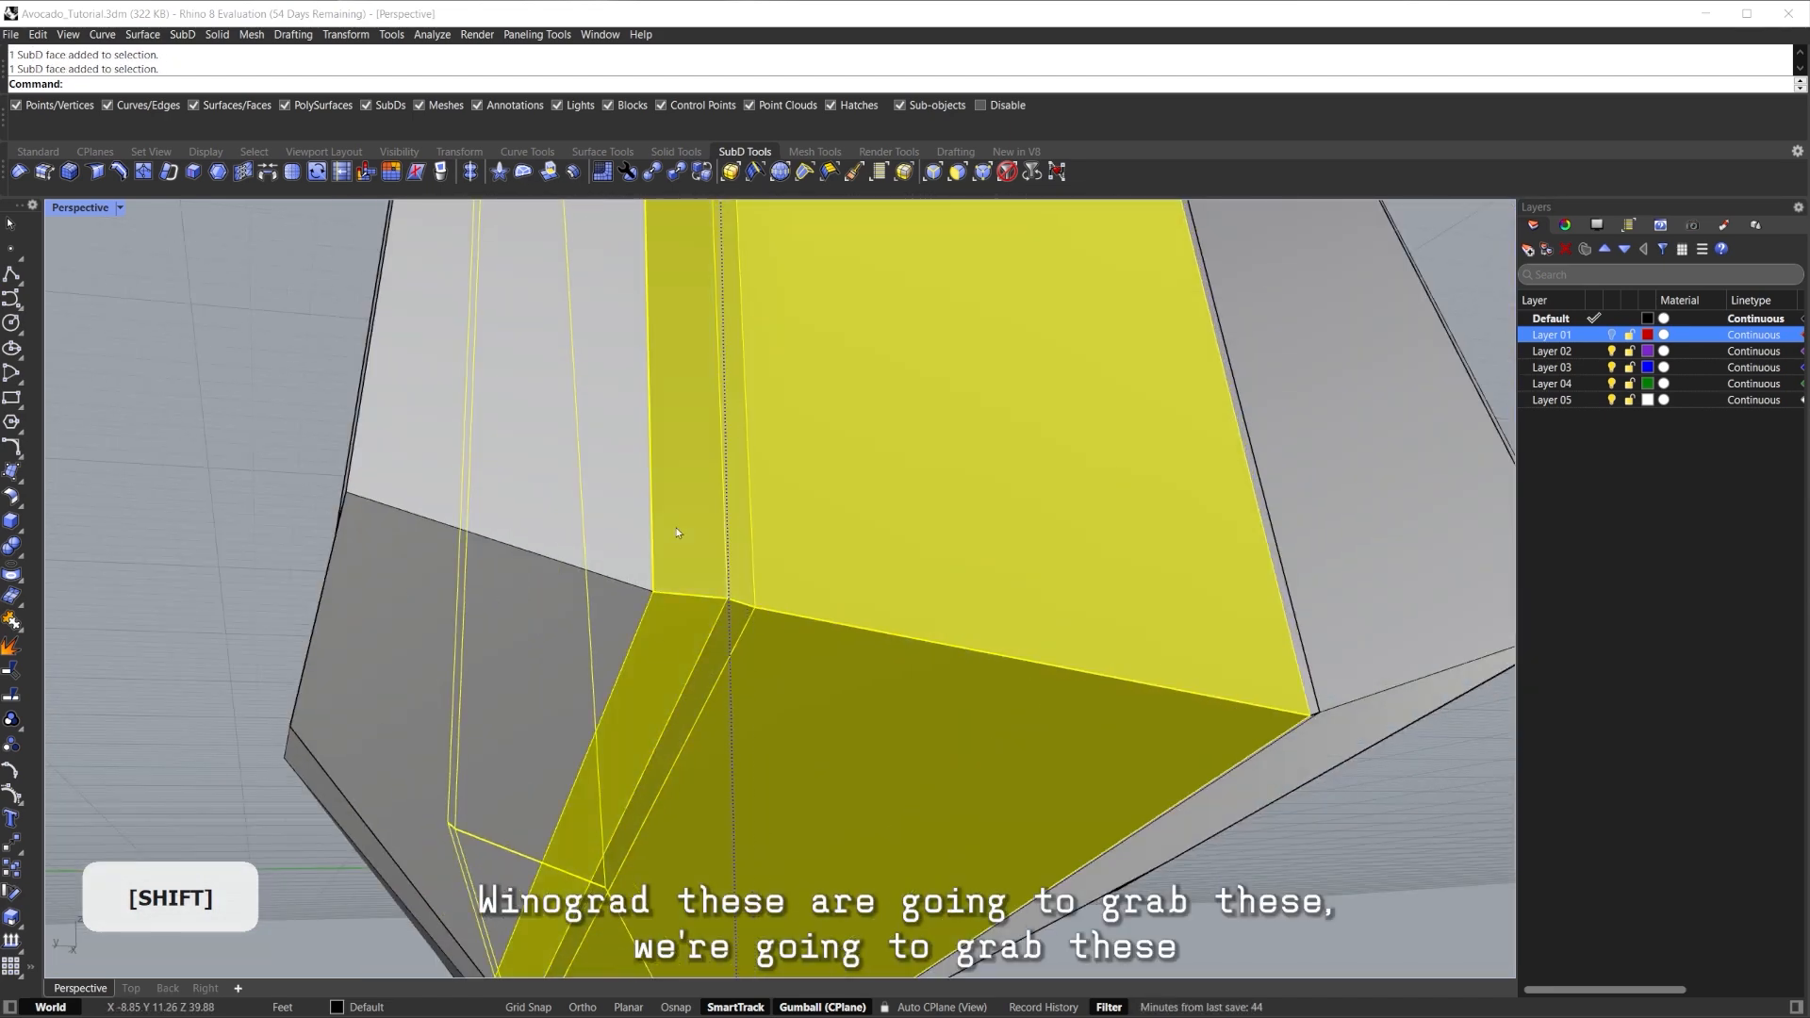
scroll(755, 547, "down", 8)
scroll(786, 540, "up", 2)
right_click_drag(788, 539, 885, 642)
right_click_drag(619, 749, 686, 630)
scroll(796, 711, "up", 2)
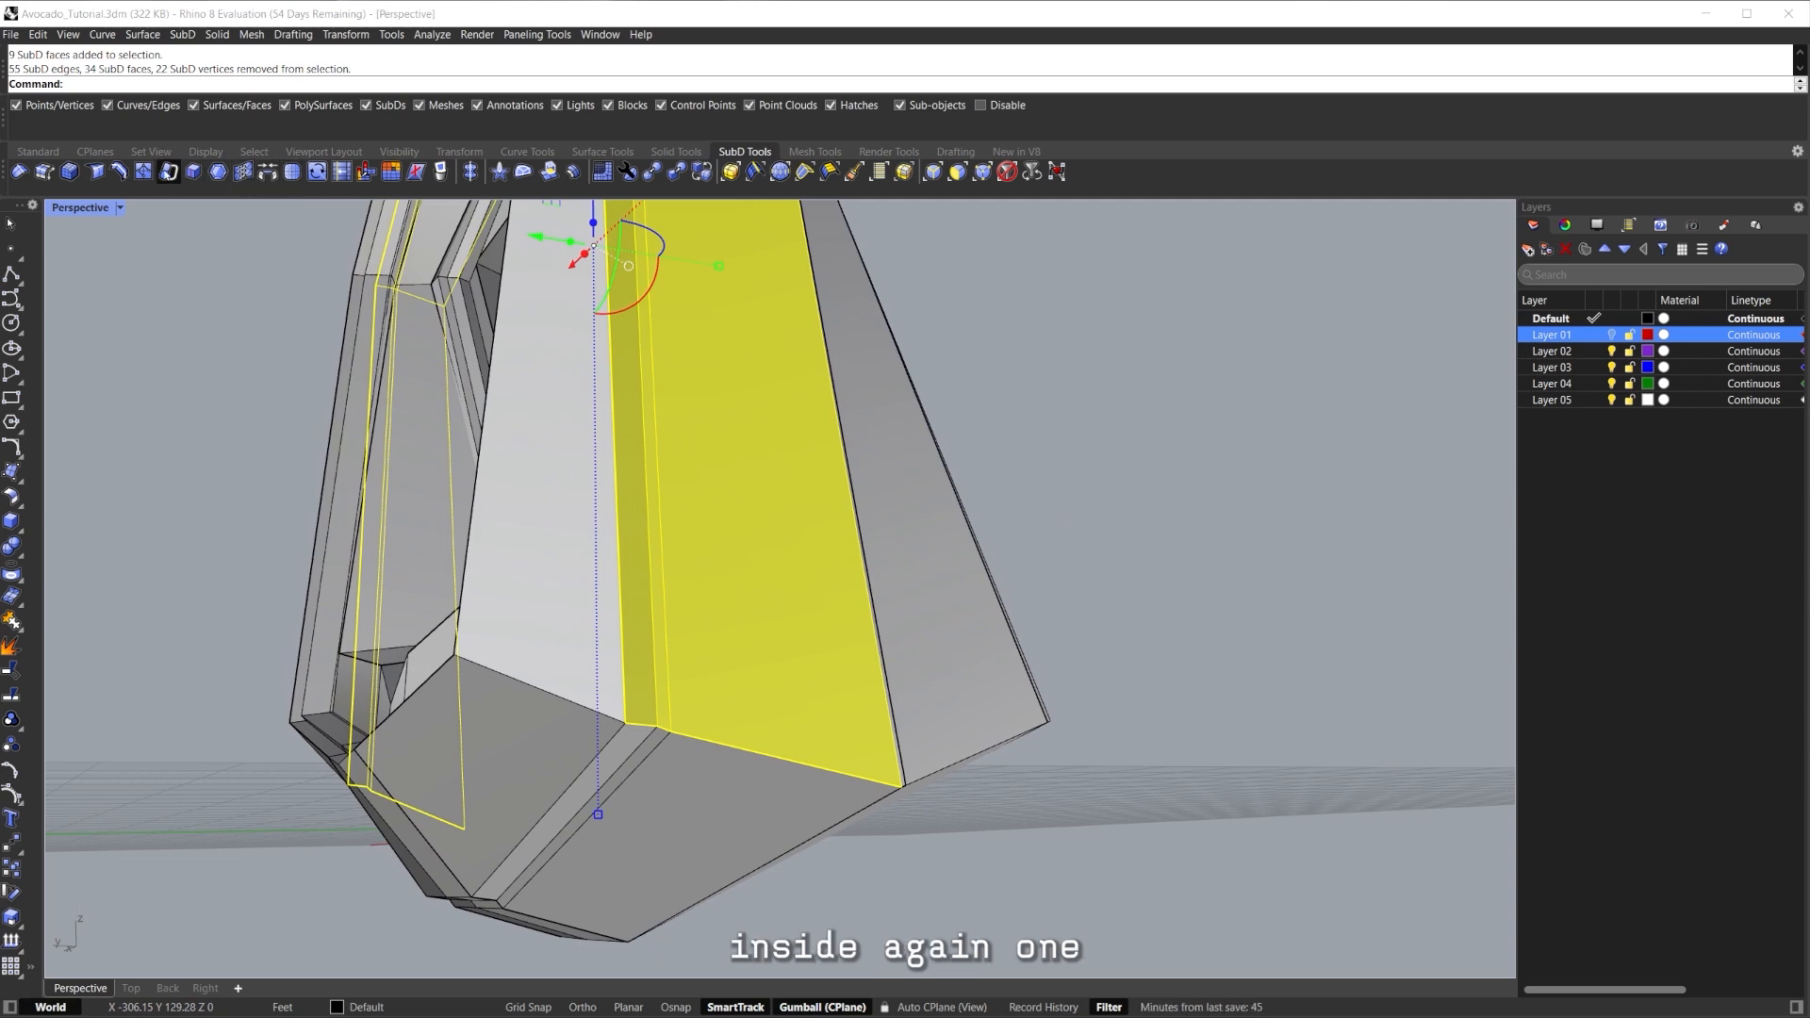
Inset the selected faces at the default distance and frame the model with zs.
left_click(227, 171)
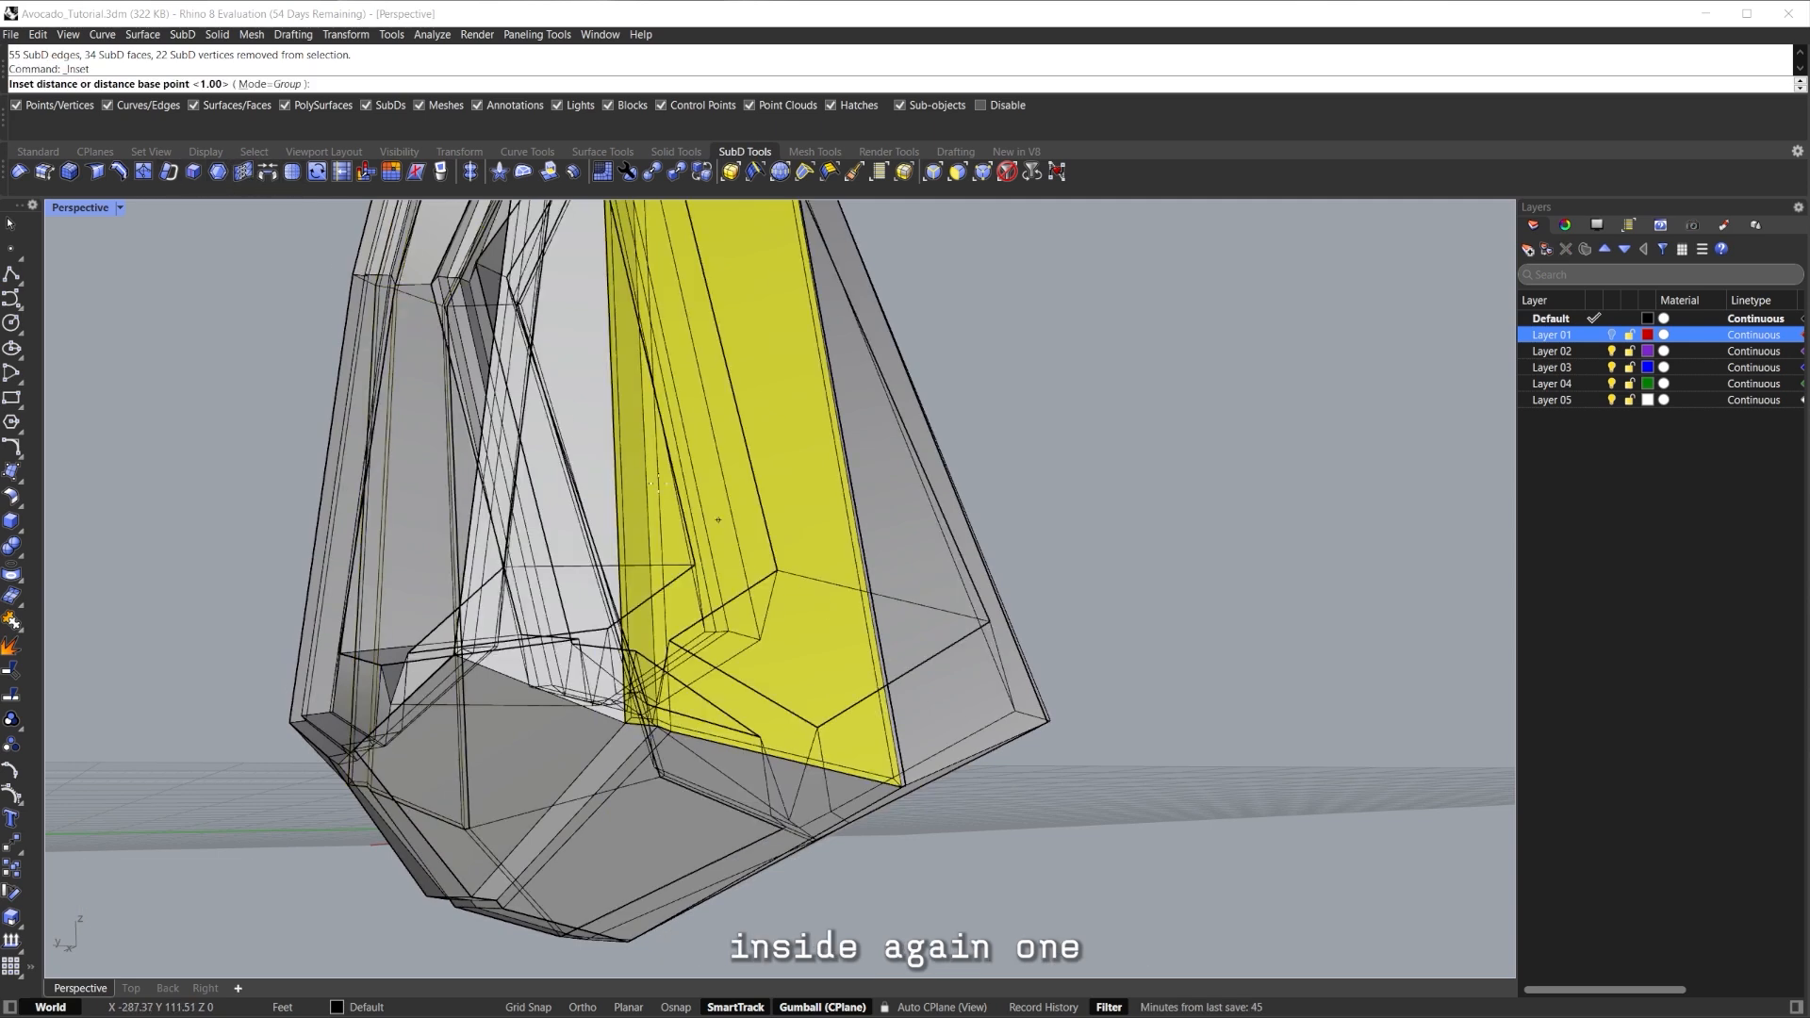
right_click(332, 207)
right_click_drag(813, 647, 808, 528, "shift")
type("zs")
key("Return")
scroll(751, 571, "up", 4)
scroll(952, 491, "down", 4)
Clear the selection and preview the inset with smooth subdivision before returning to the cage.
left_click(992, 526)
scroll(719, 651, "up", 3)
key("Tab")
right_click_drag(719, 650, 633, 658)
key("Tab")
scroll(598, 679, "up", 6)
Raise the three edges at the strip's lower corner and pull them inward.
left_click(557, 716)
scroll(589, 726, "up", 6)
left_click(588, 729, "shift")
left_click(623, 748, "shift")
scroll(609, 741, "down", 8)
right_click_drag(585, 721, 551, 712)
left_click_drag(529, 717, 529, 582)
right_click_drag(529, 581, 534, 613, "shift")
left_click_drag(697, 614, 597, 613, "shift")
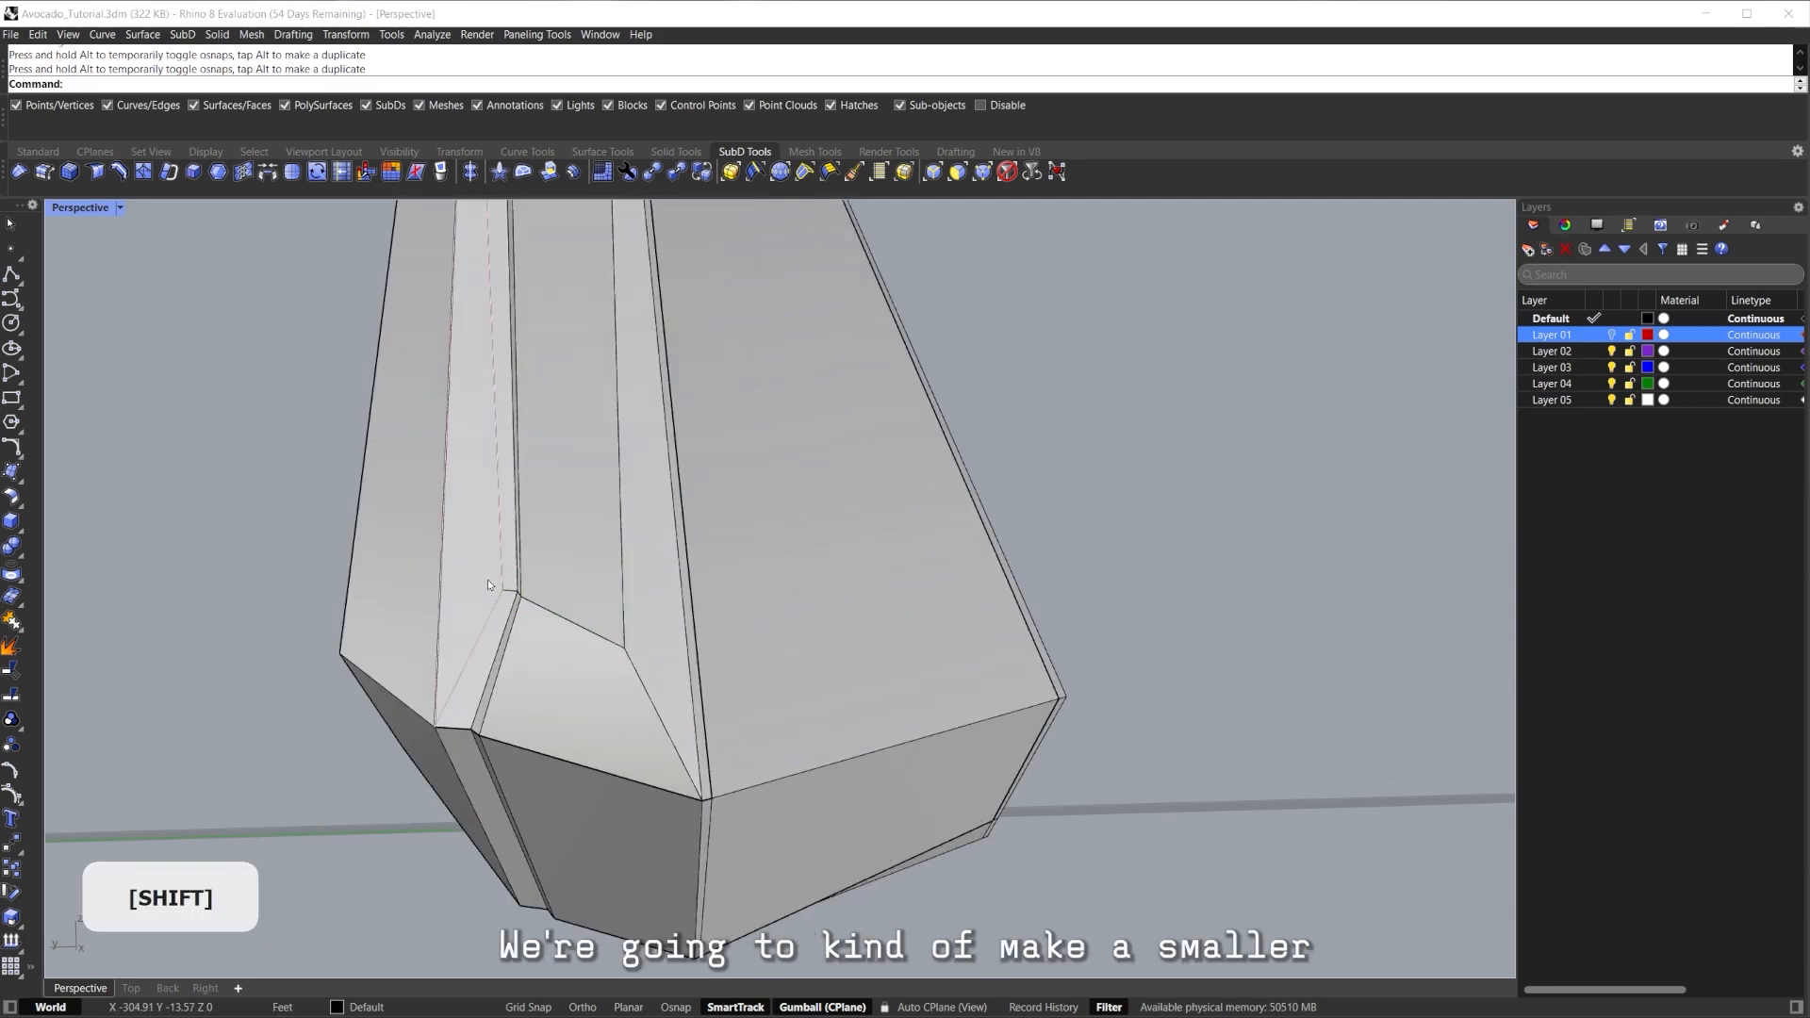
Shift the lower-corner edge left, check it smoothed, and undo the crease removal.
scroll(488, 584, "up", 5)
left_click_drag(653, 575, 594, 651, "shift")
key("Tab")
scroll(596, 650, "down", 6)
right_click_drag(822, 607, 750, 477)
double_click(739, 479)
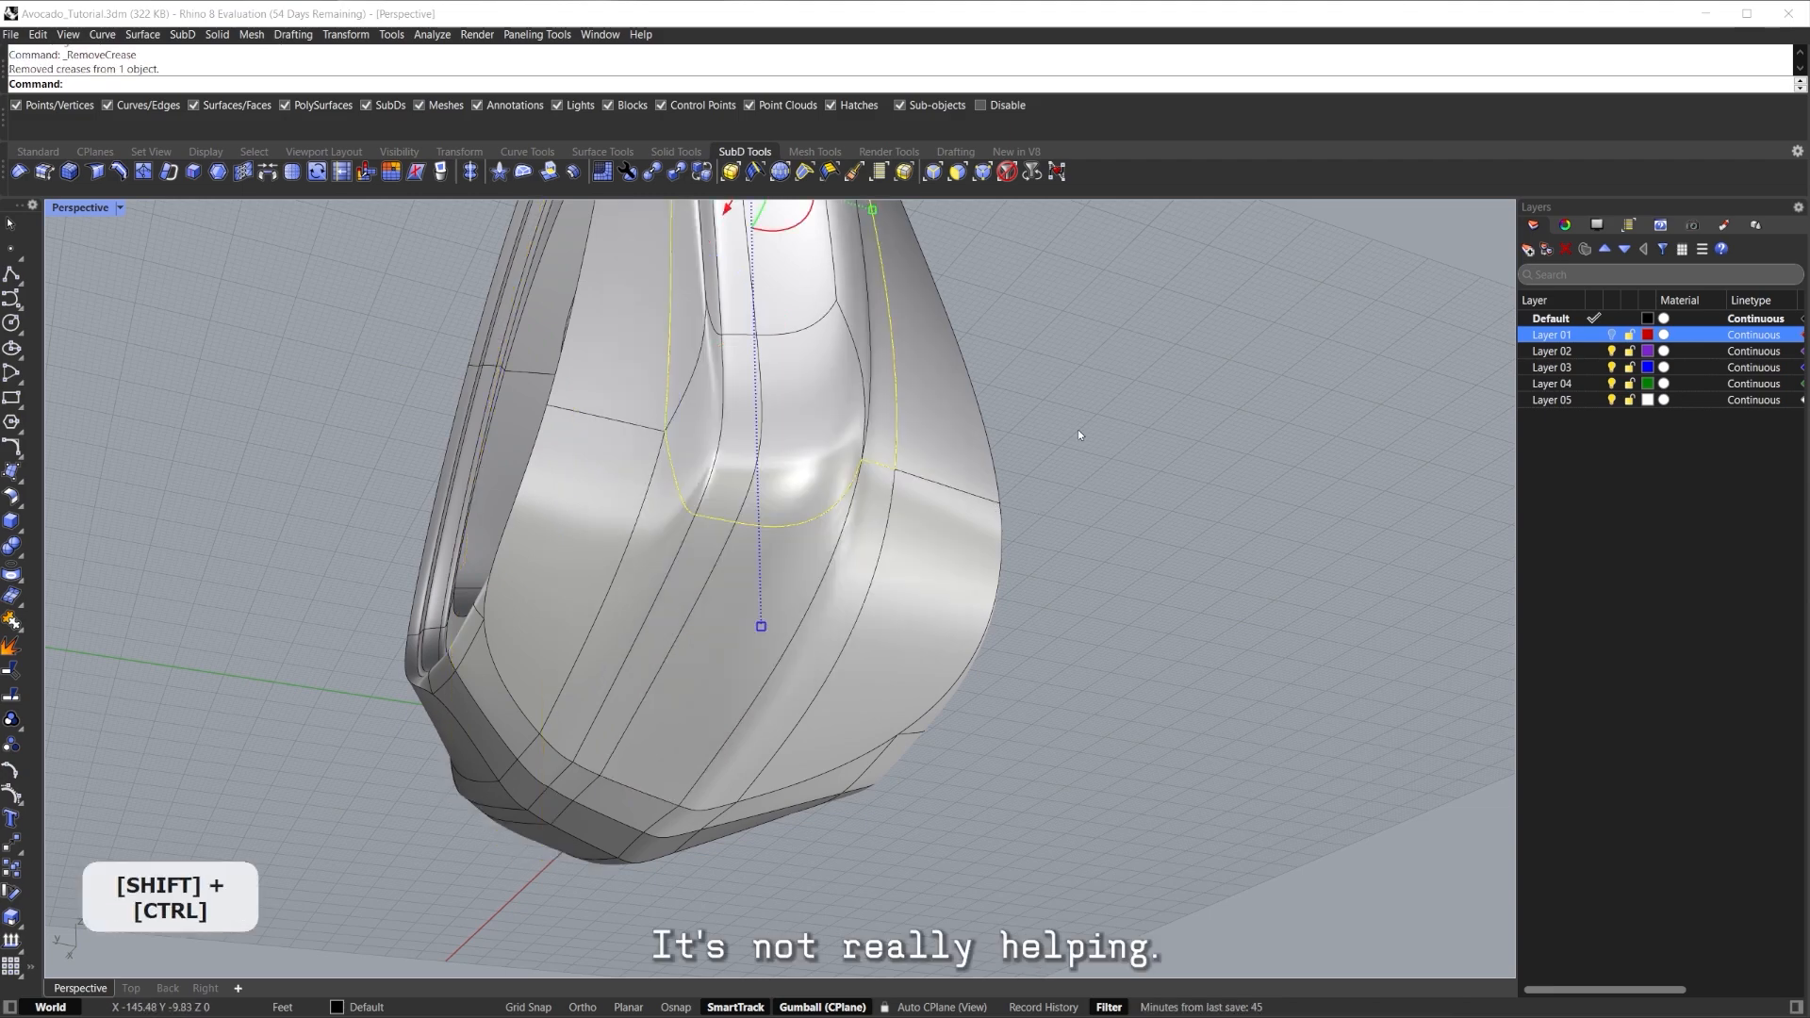
key("ctrl+z")
left_click(1011, 433)
right_click_drag(1078, 415, 759, 563)
key("Tab")
scroll(671, 677, "up", 2)
Nudge the bottom corner vertices upward, including the left bottom vertex.
left_click(677, 671)
scroll(646, 662, "up", 2)
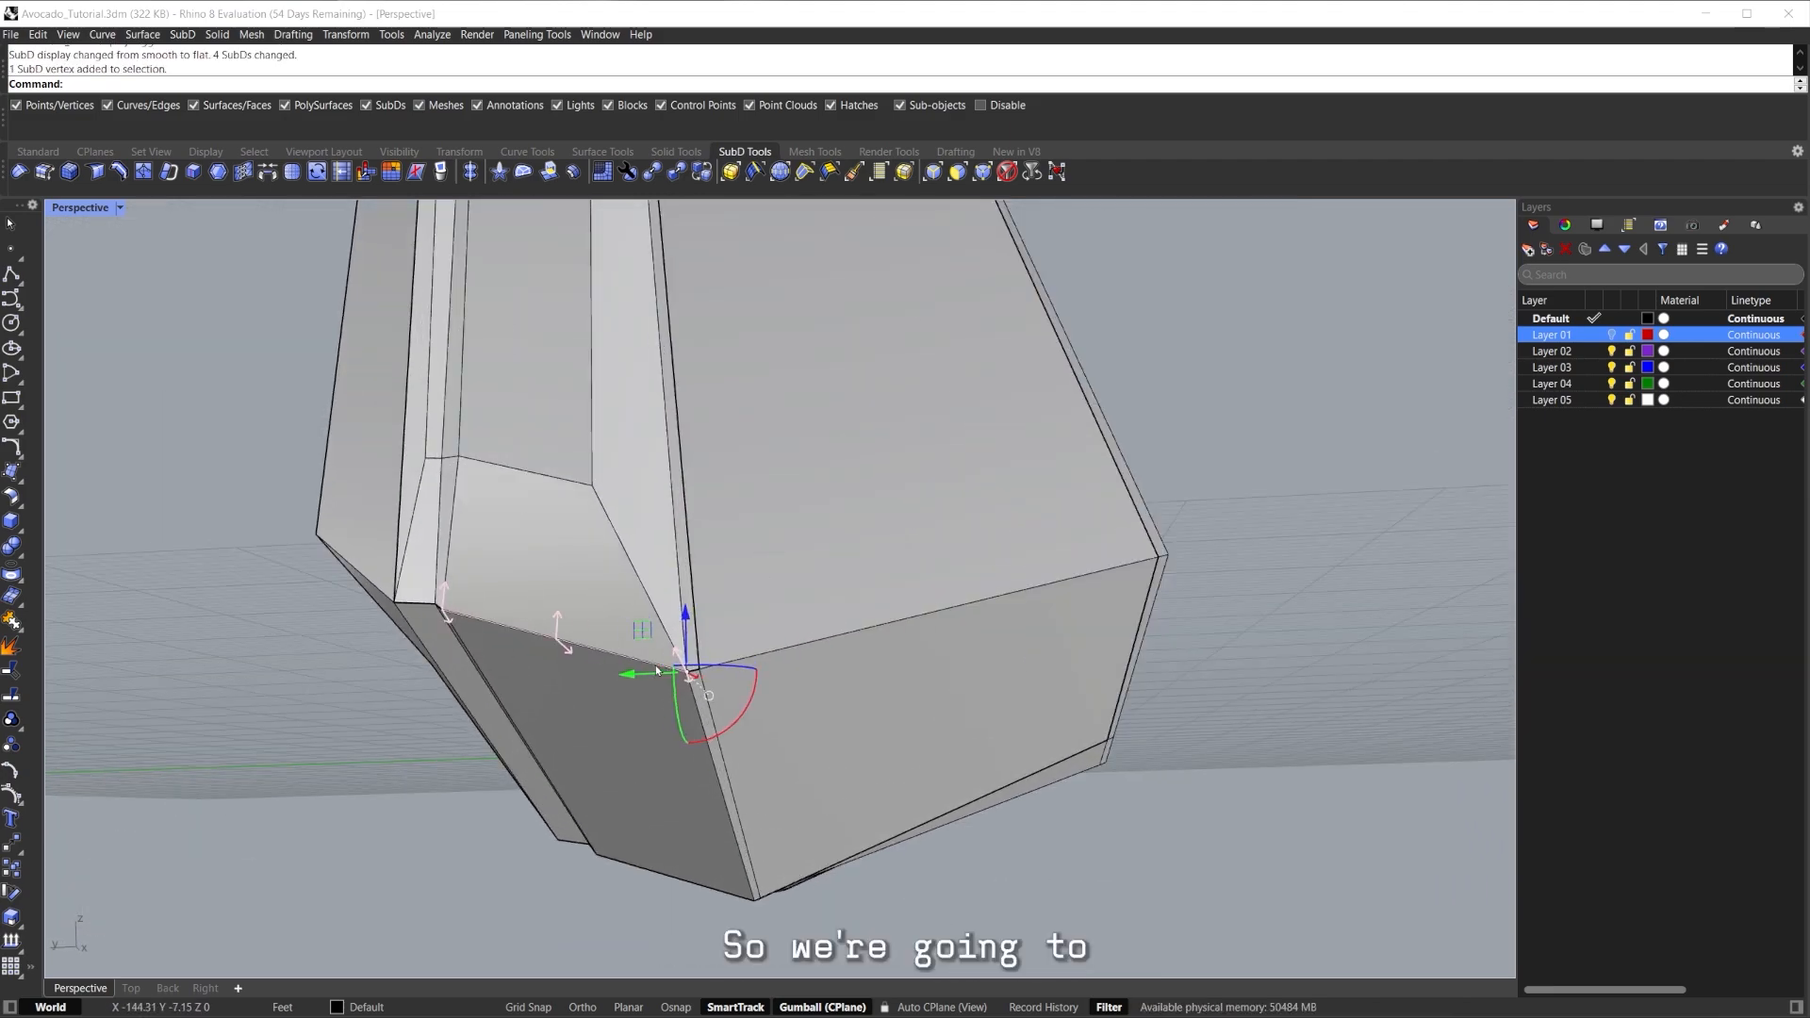
left_click_drag(642, 631, 572, 583)
left_click_drag(575, 481, 575, 480)
right_click_drag(575, 480, 754, 526, "shift")
left_click(619, 615)
left_click_drag(573, 572, 588, 489)
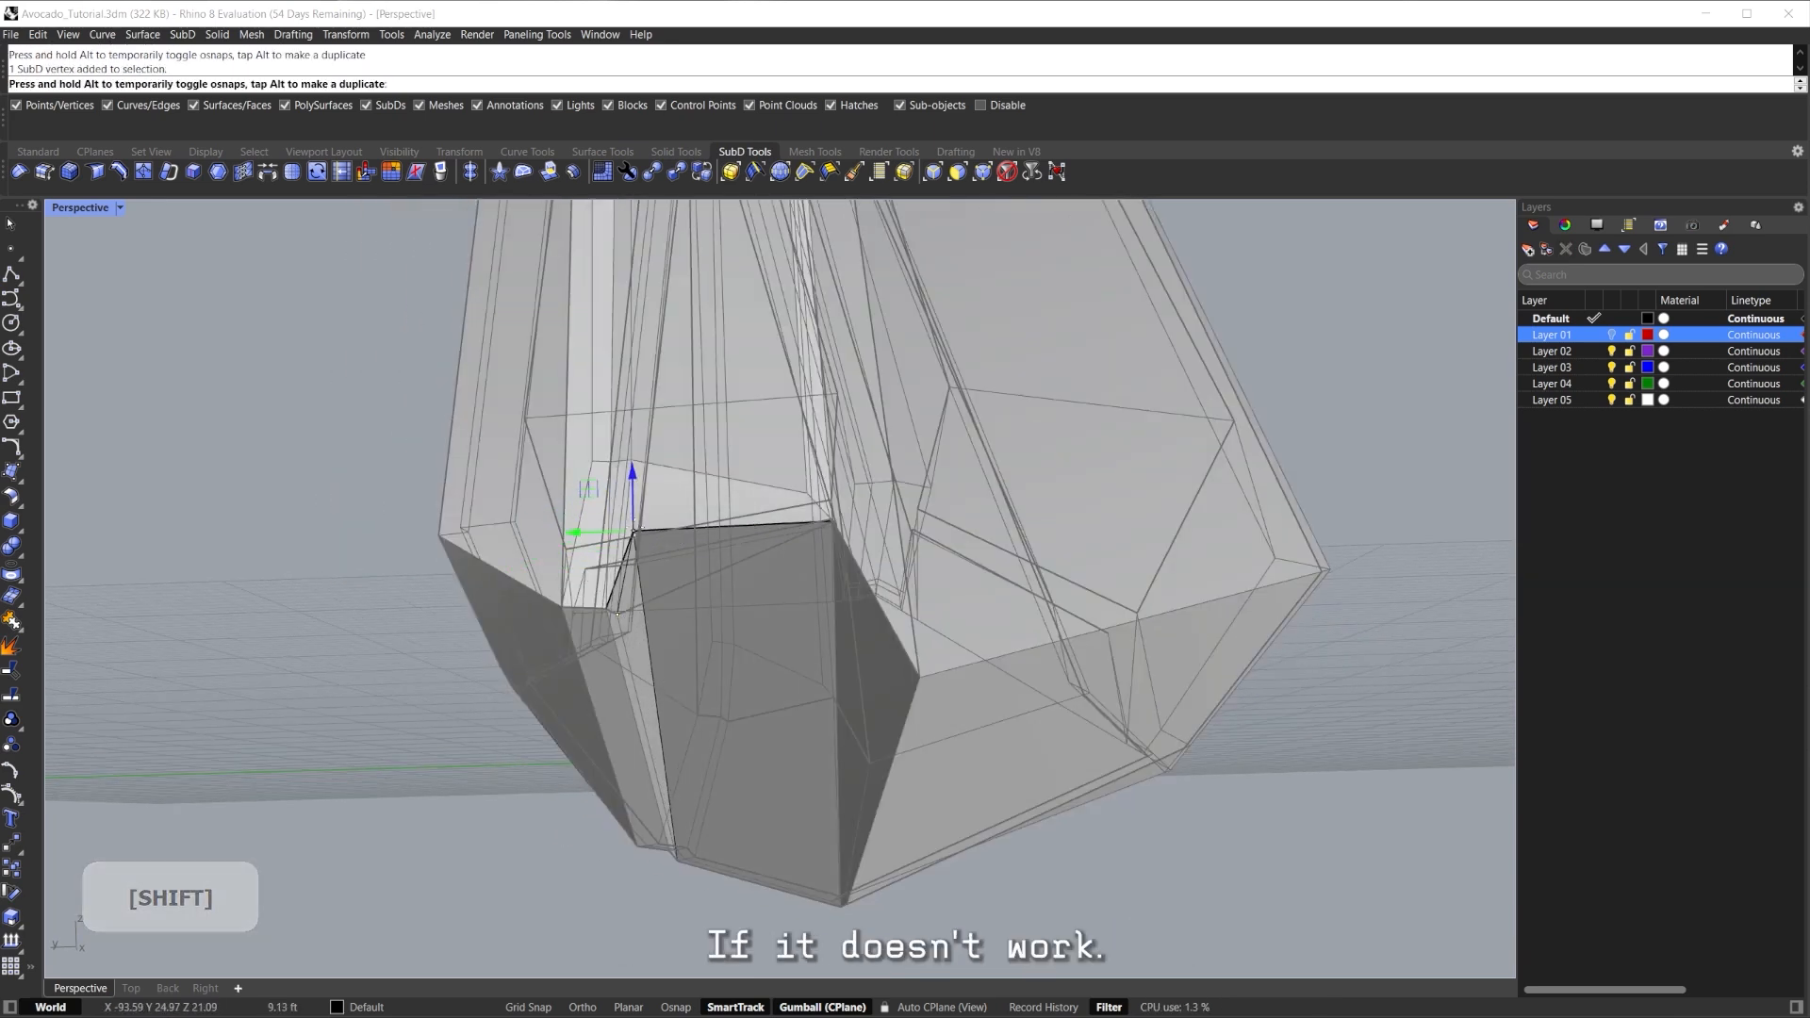
left_click_drag(617, 614, 571, 485)
left_click(558, 609)
left_click_drag(562, 606, 575, 491)
Review the reshaped base in smooth display from below and pick an edge along the bottom.
scroll(623, 507, "down", 7)
key("Tab")
left_click(953, 554)
right_click_drag(830, 538, 895, 514)
scroll(875, 685, "down", 4)
right_click_drag(895, 514, 822, 615, "shift")
scroll(877, 598, "down", 4)
scroll(787, 624, "up", 6)
left_click(700, 665)
right_click_drag(703, 668, 707, 536, "shift")
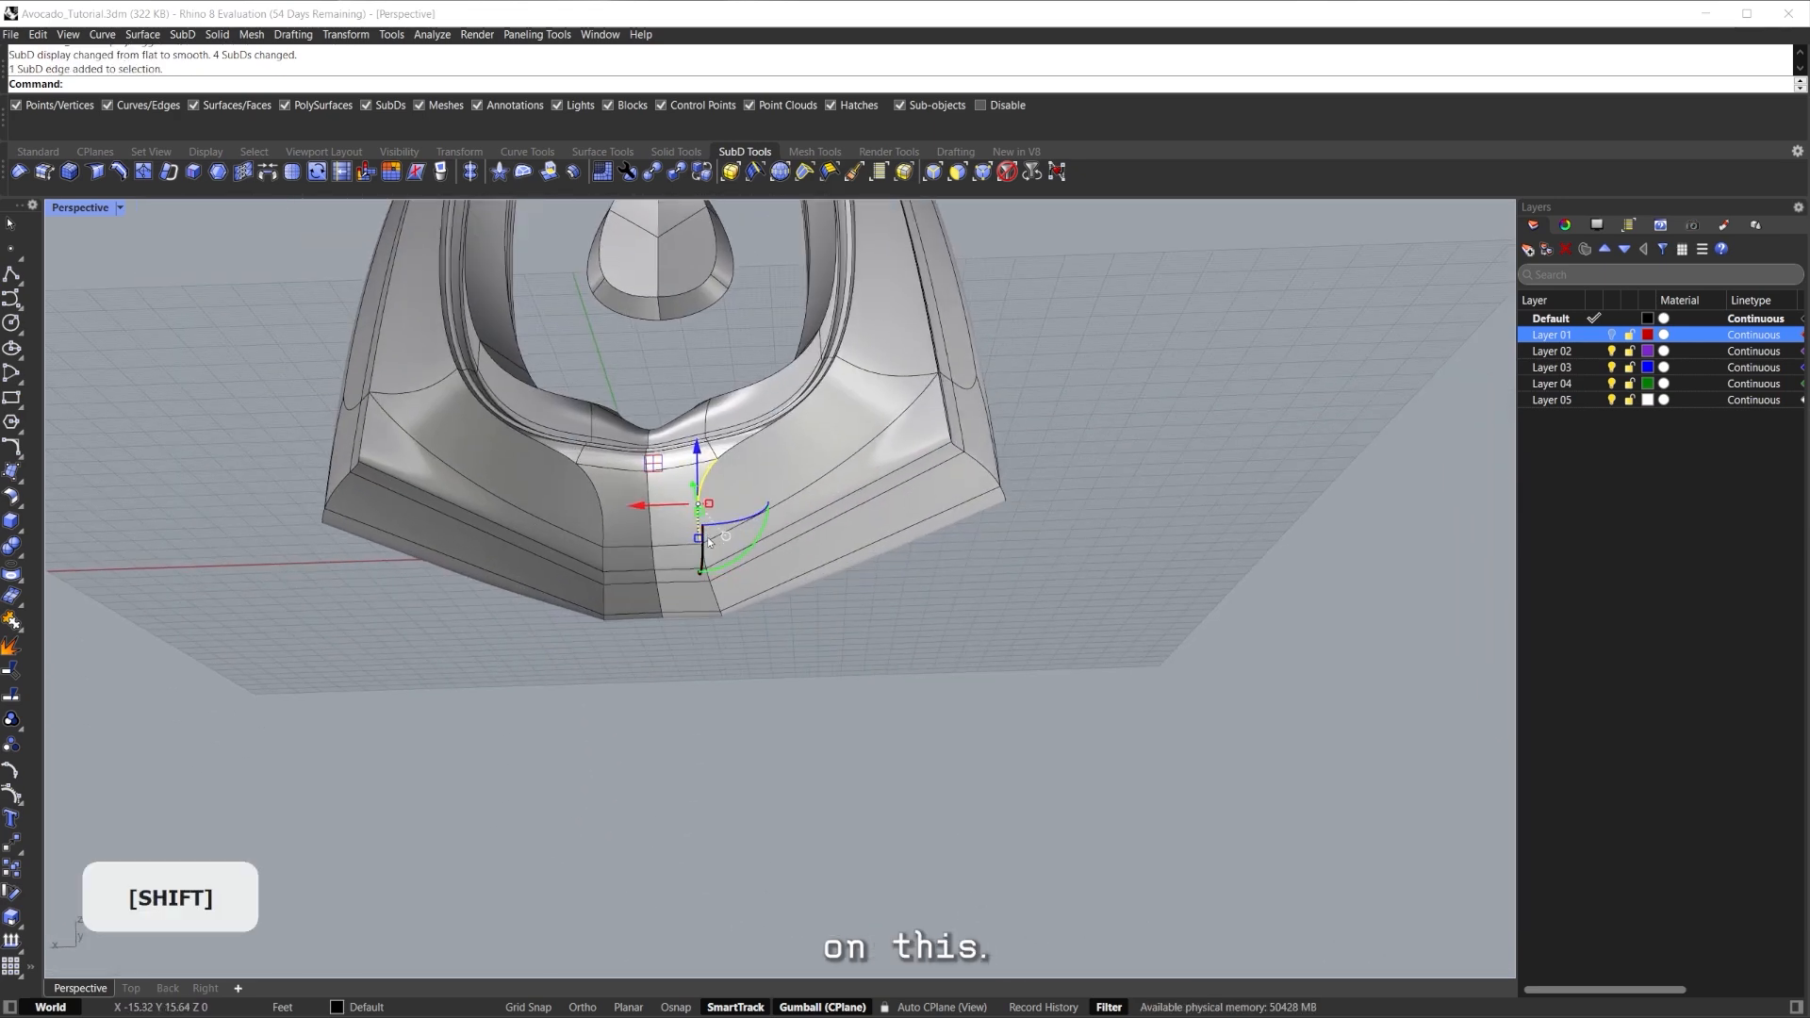
Pull the bottom edges down to stretch the base, then preview it rendered and return to shaded.
scroll(708, 551, "up", 8)
scroll(714, 592, "down", 10)
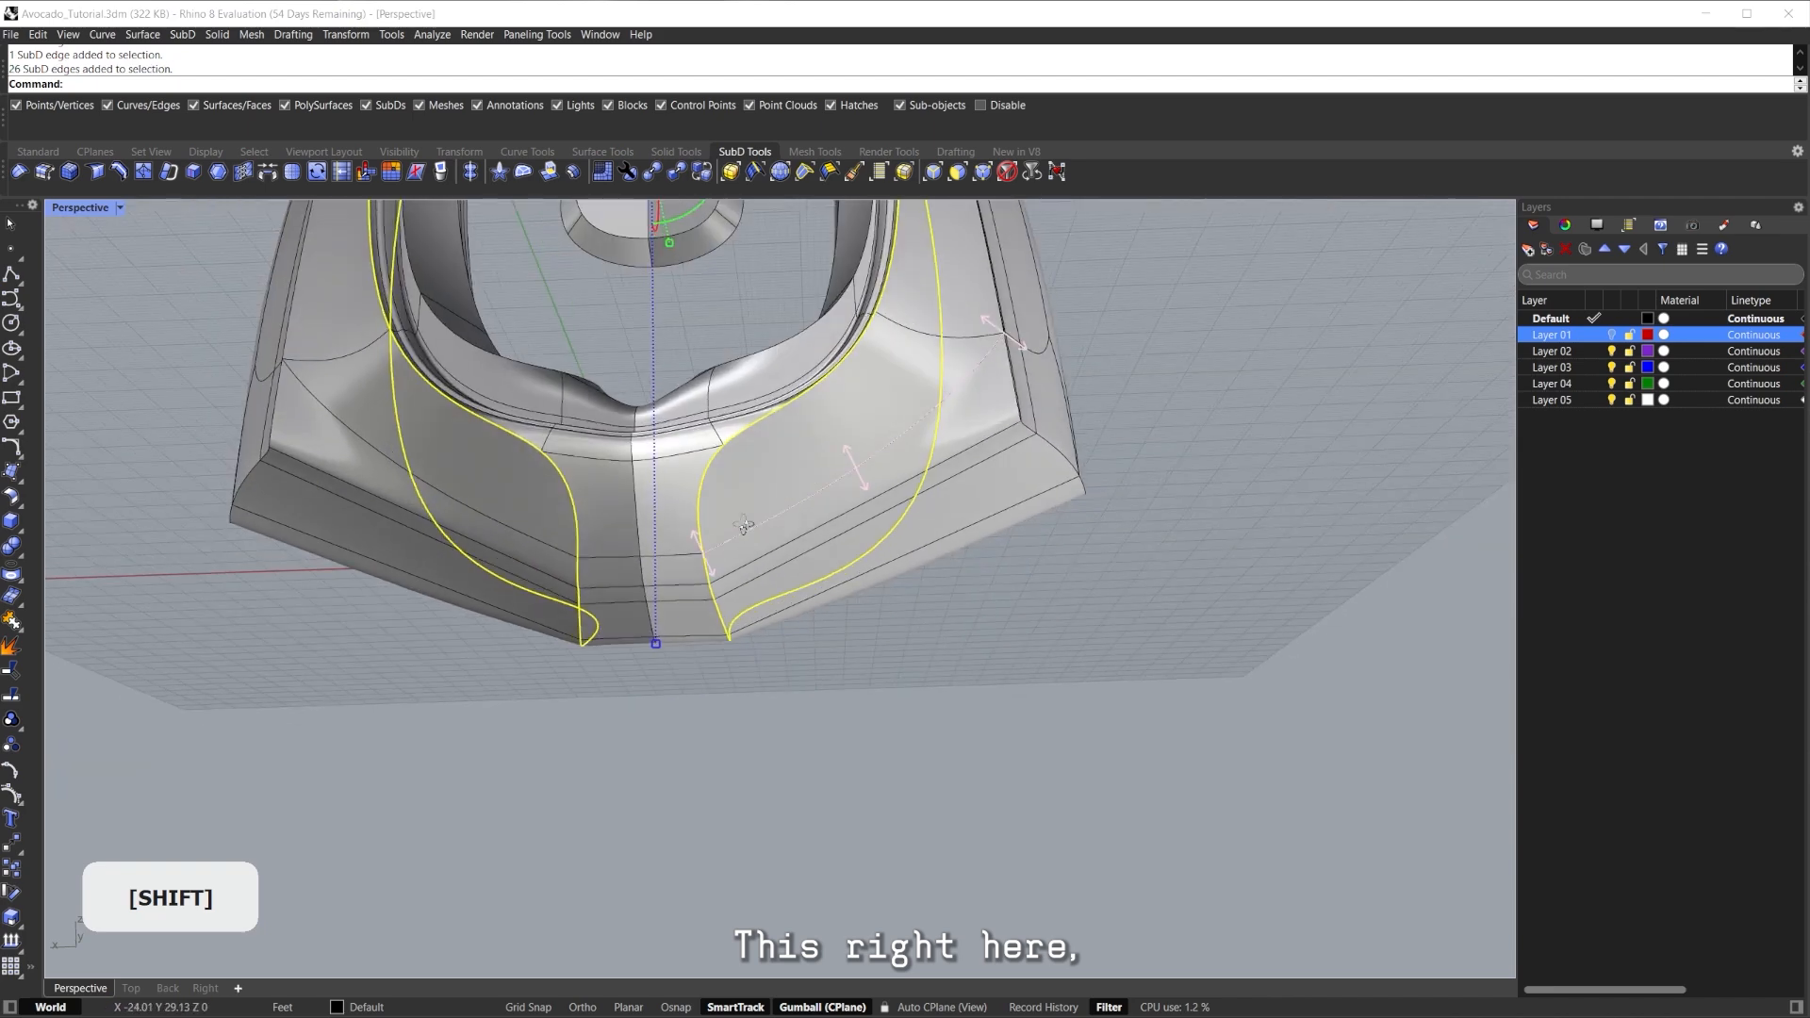
left_click_drag(678, 719, 672, 788)
right_click_drag(673, 784, 457, 726, "shift")
scroll(660, 754, "down", 4)
mouse_move(848, 663)
right_mouse_down()
mouse_move(914, 546)
mouse_move(877, 604)
mouse_move(766, 673)
mouse_move(860, 572)
mouse_move(824, 550)
mouse_move(848, 528)
right_mouse_up()
key("ctrl+alt+r")
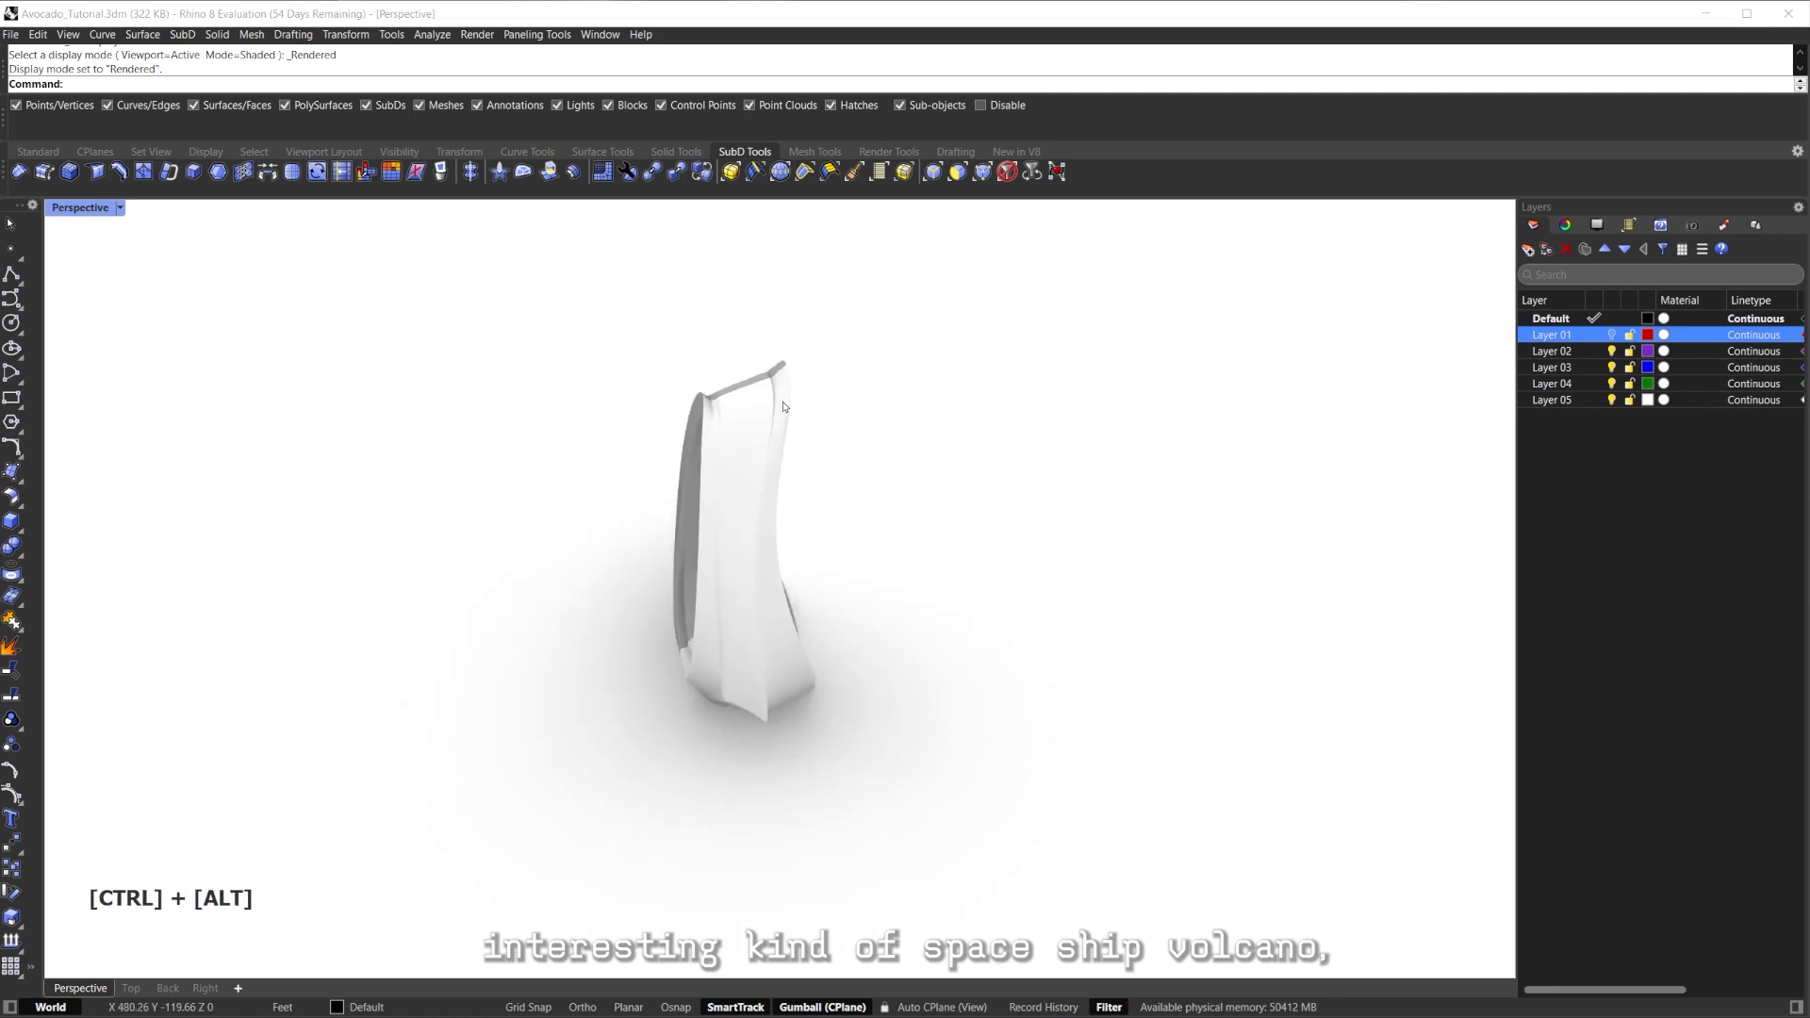
key("ctrl+alt+s")
Raise the selected top faces and clear the selection.
scroll(814, 336, "up", 5)
right_click_drag(815, 336, 808, 465, "shift")
right_click_drag(807, 466, 681, 463)
scroll(652, 460, "up", 8)
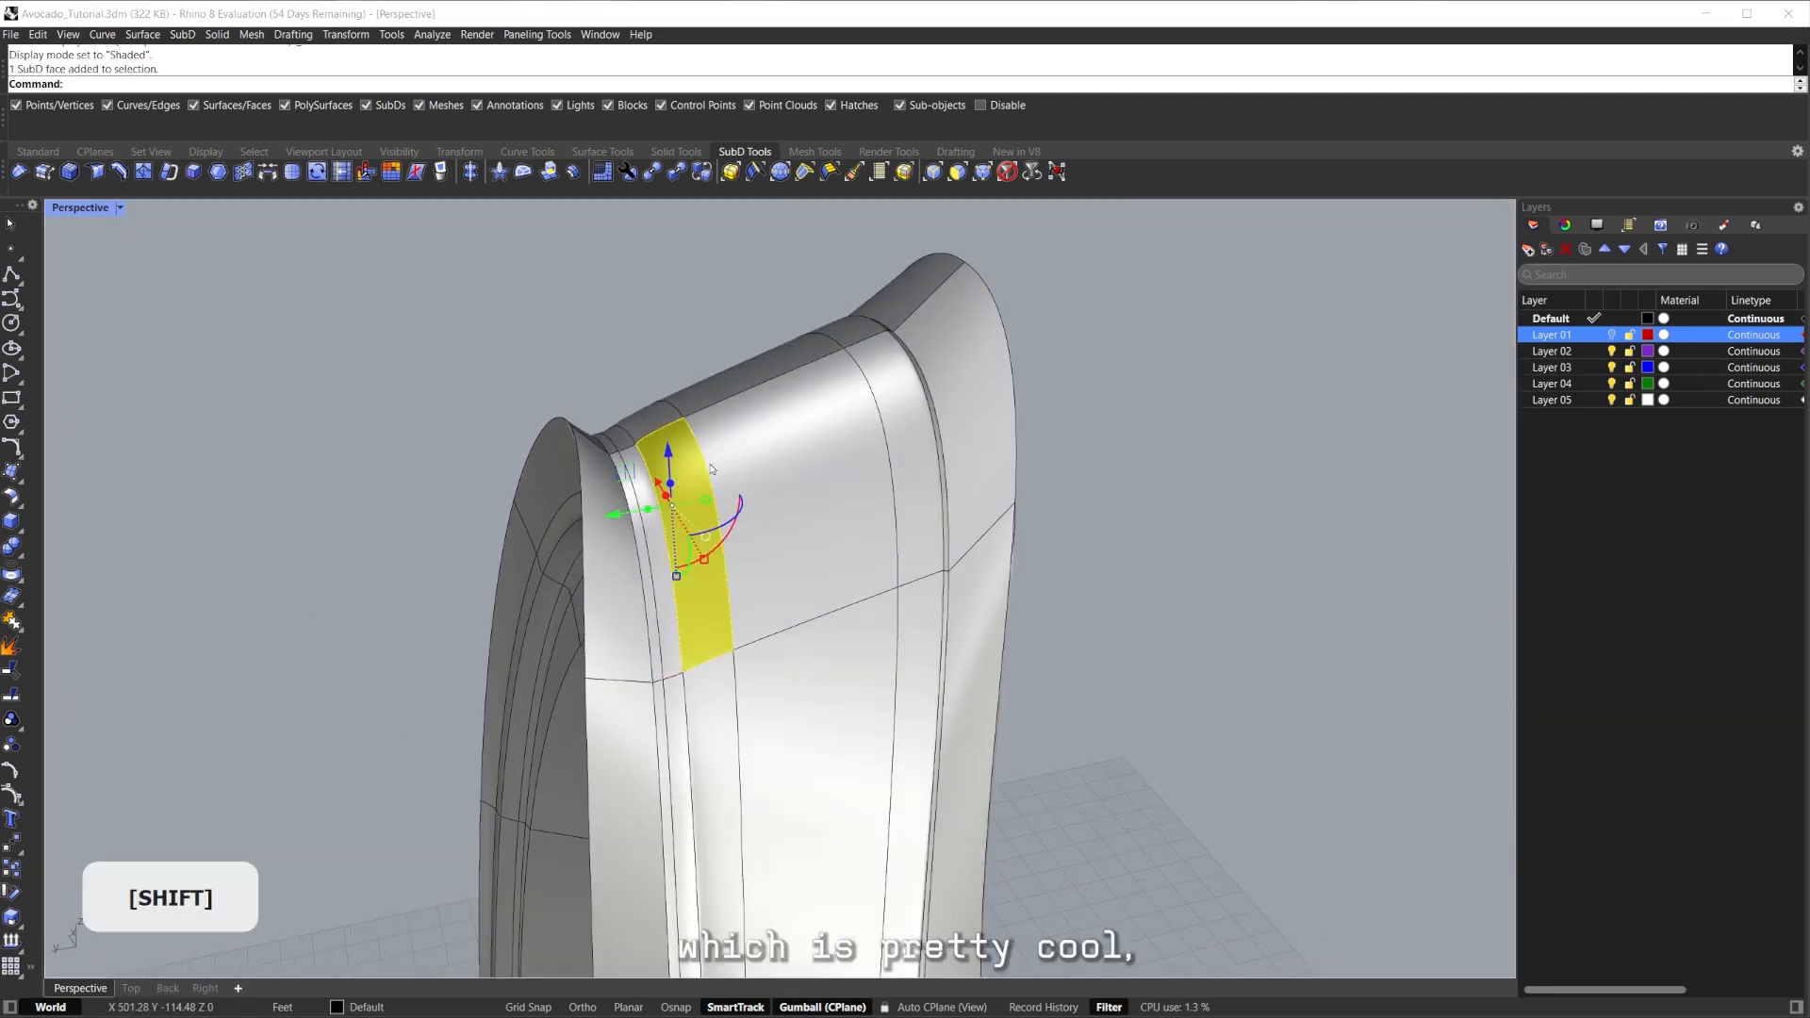
scroll(899, 381, "down", 5)
right_click_drag(900, 381, 794, 496)
left_click_drag(755, 379, 754, 350)
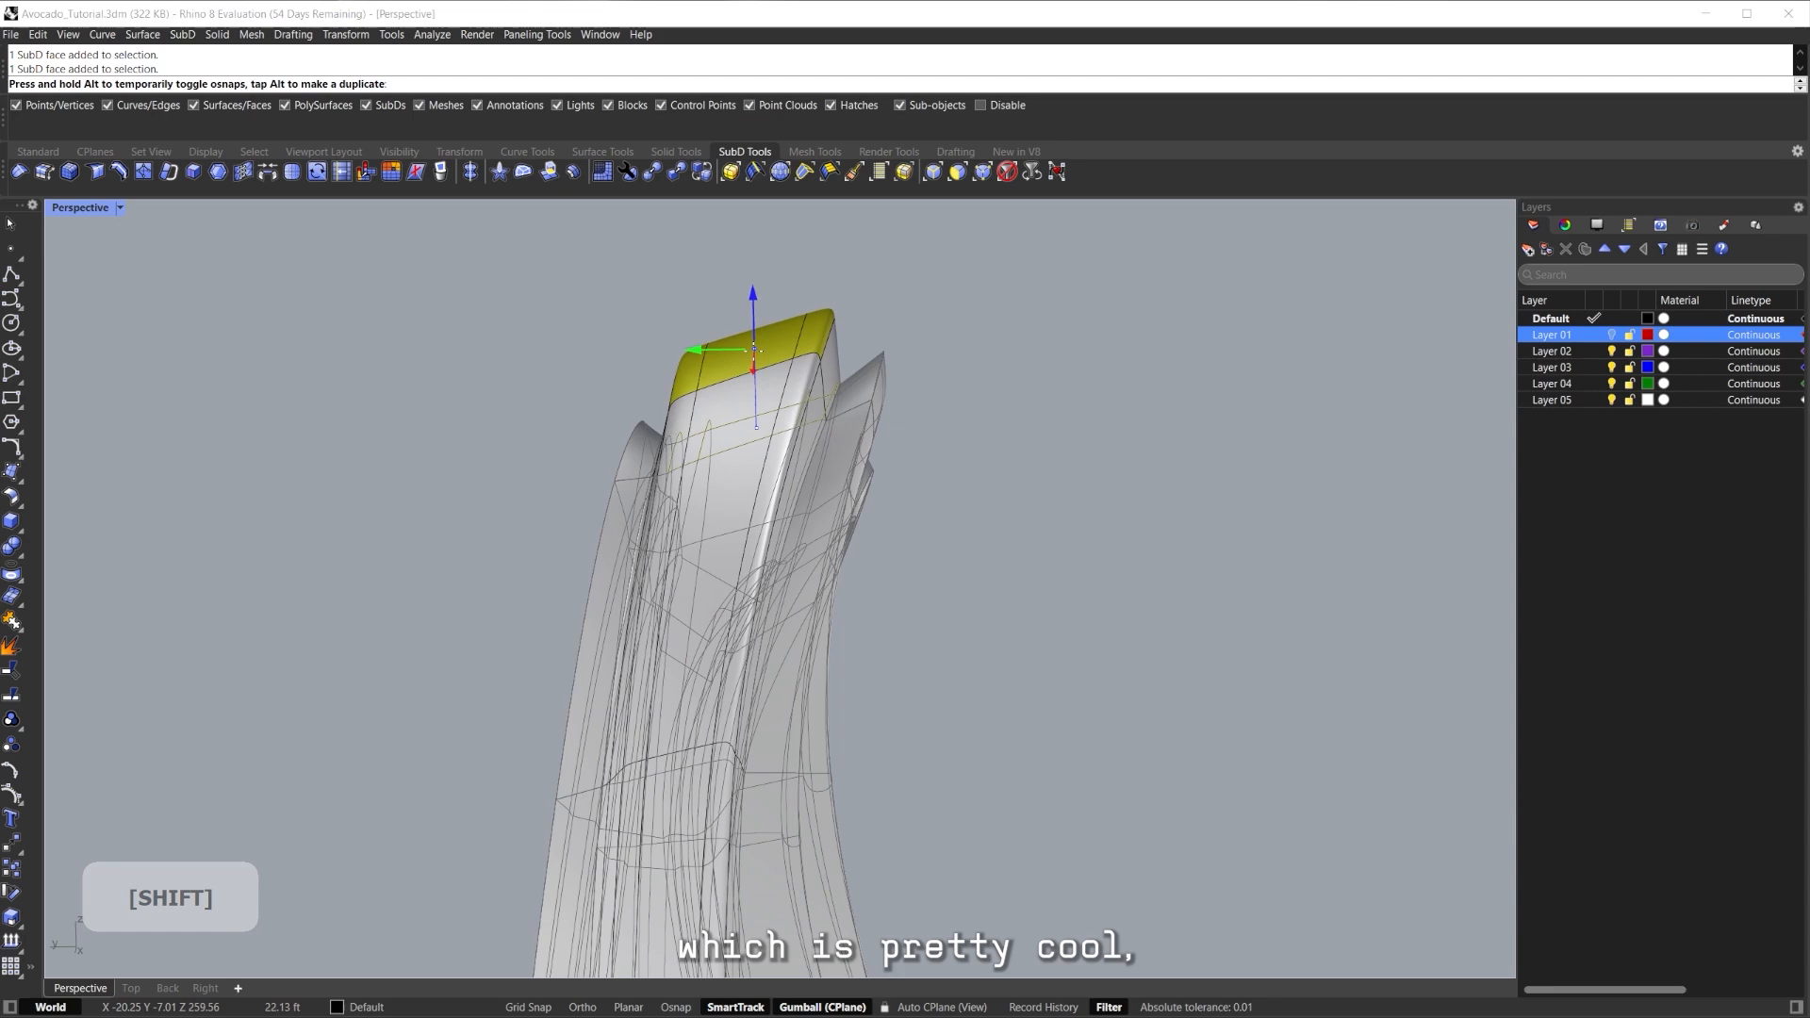
left_click(902, 328)
Select the side edge loops and crease them.
right_click_drag(902, 329, 839, 417)
scroll(837, 421, "up", 6)
double_click(785, 314, "ctrl+shift")
scroll(785, 314, "down", 7)
right_click_drag(785, 314, 866, 443)
scroll(737, 315, "down", 3)
right_click_drag(865, 443, 694, 742, "shift")
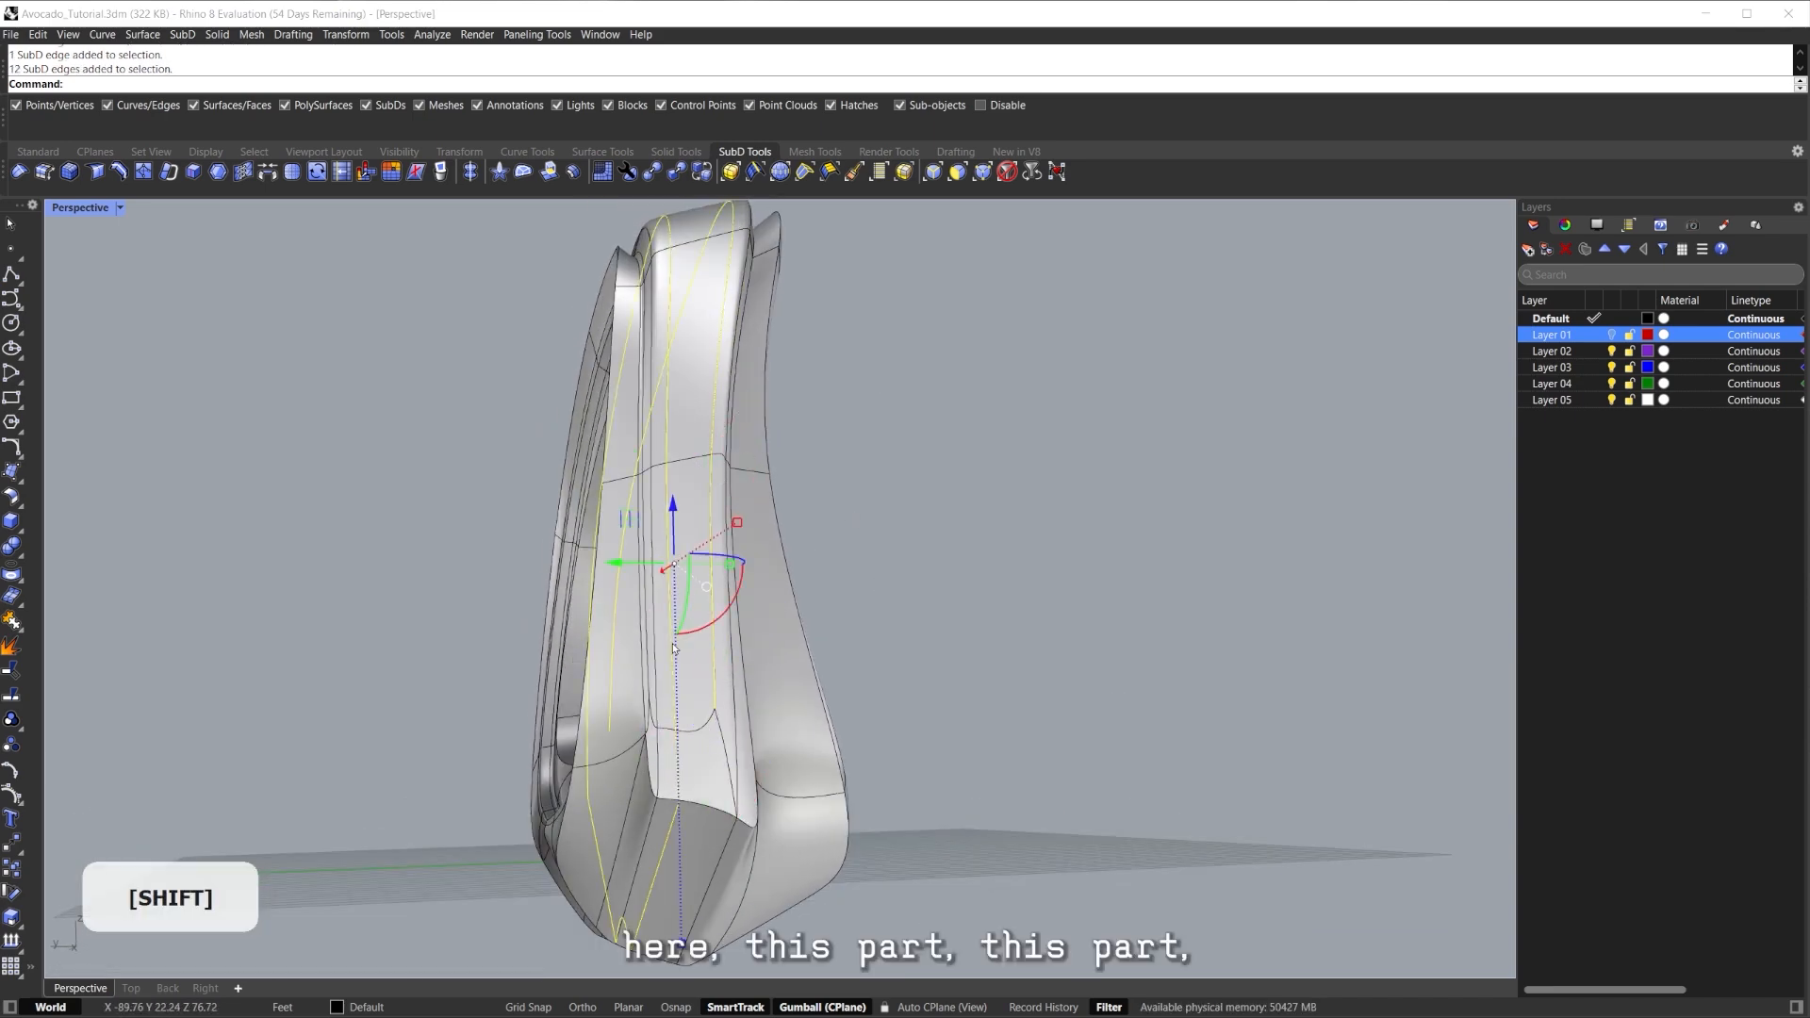
right_click_drag(719, 724, 1076, 655)
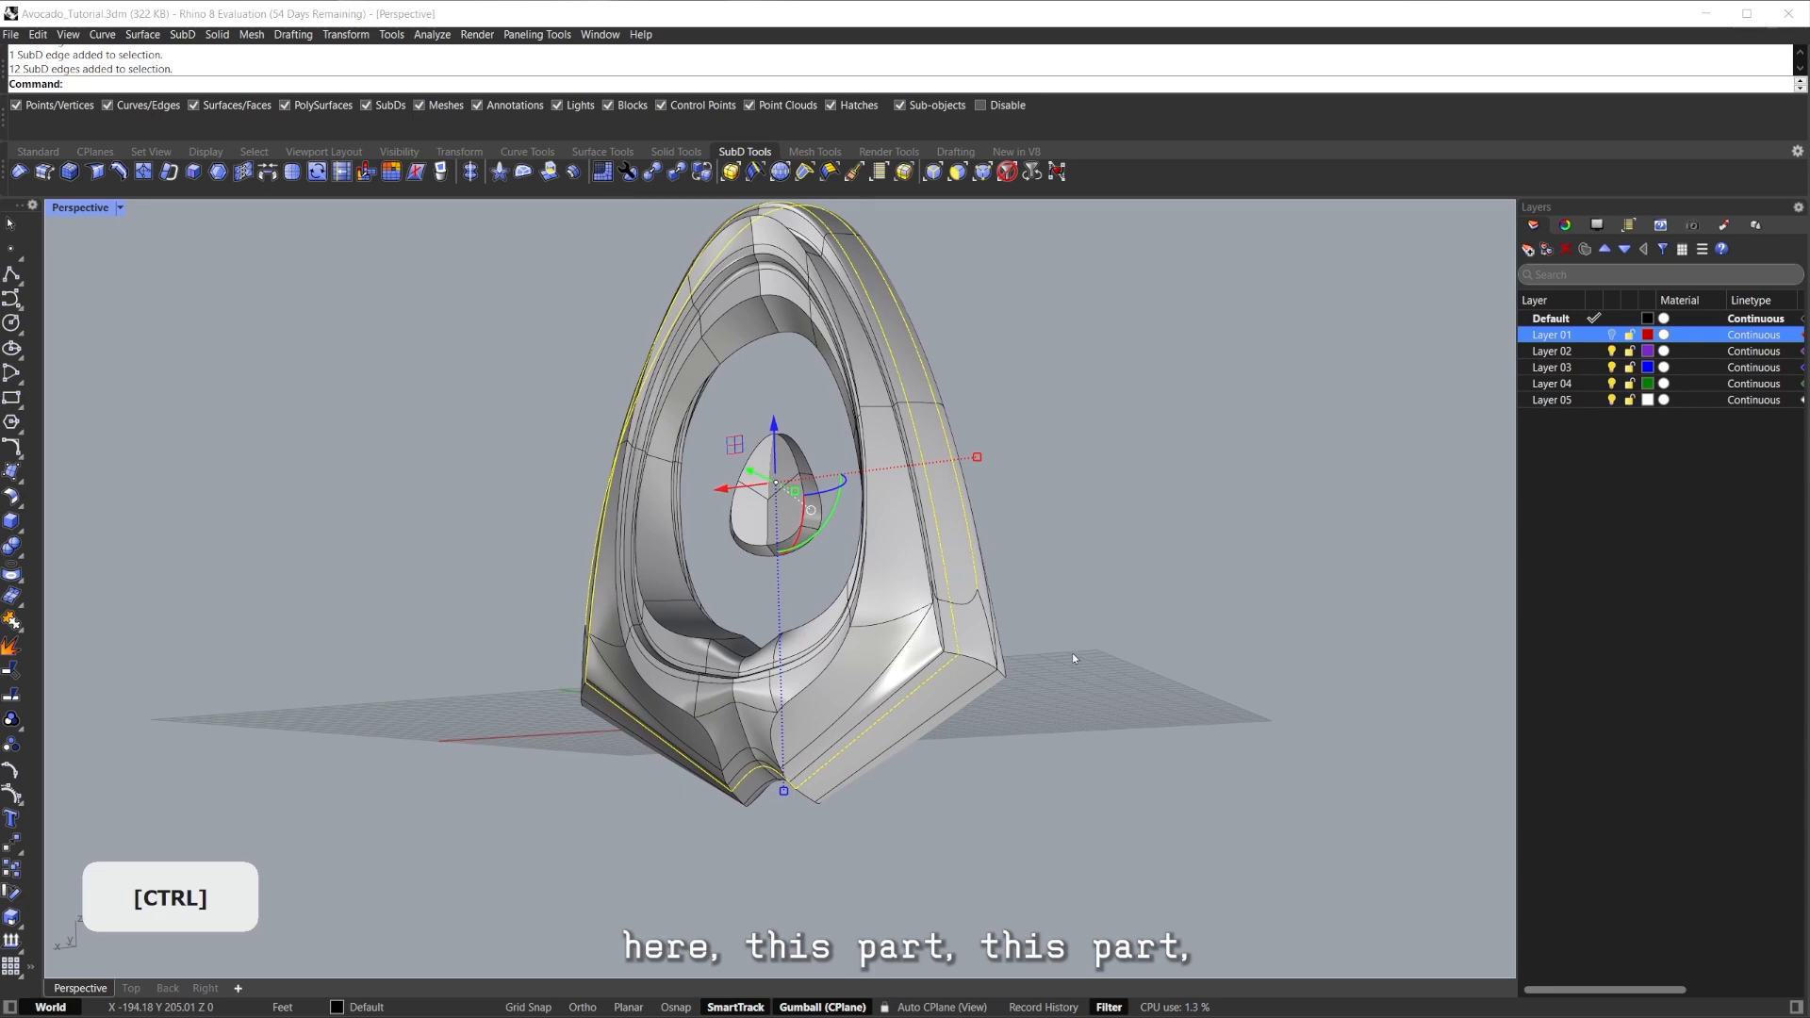
right_click_drag(907, 697, 751, 648)
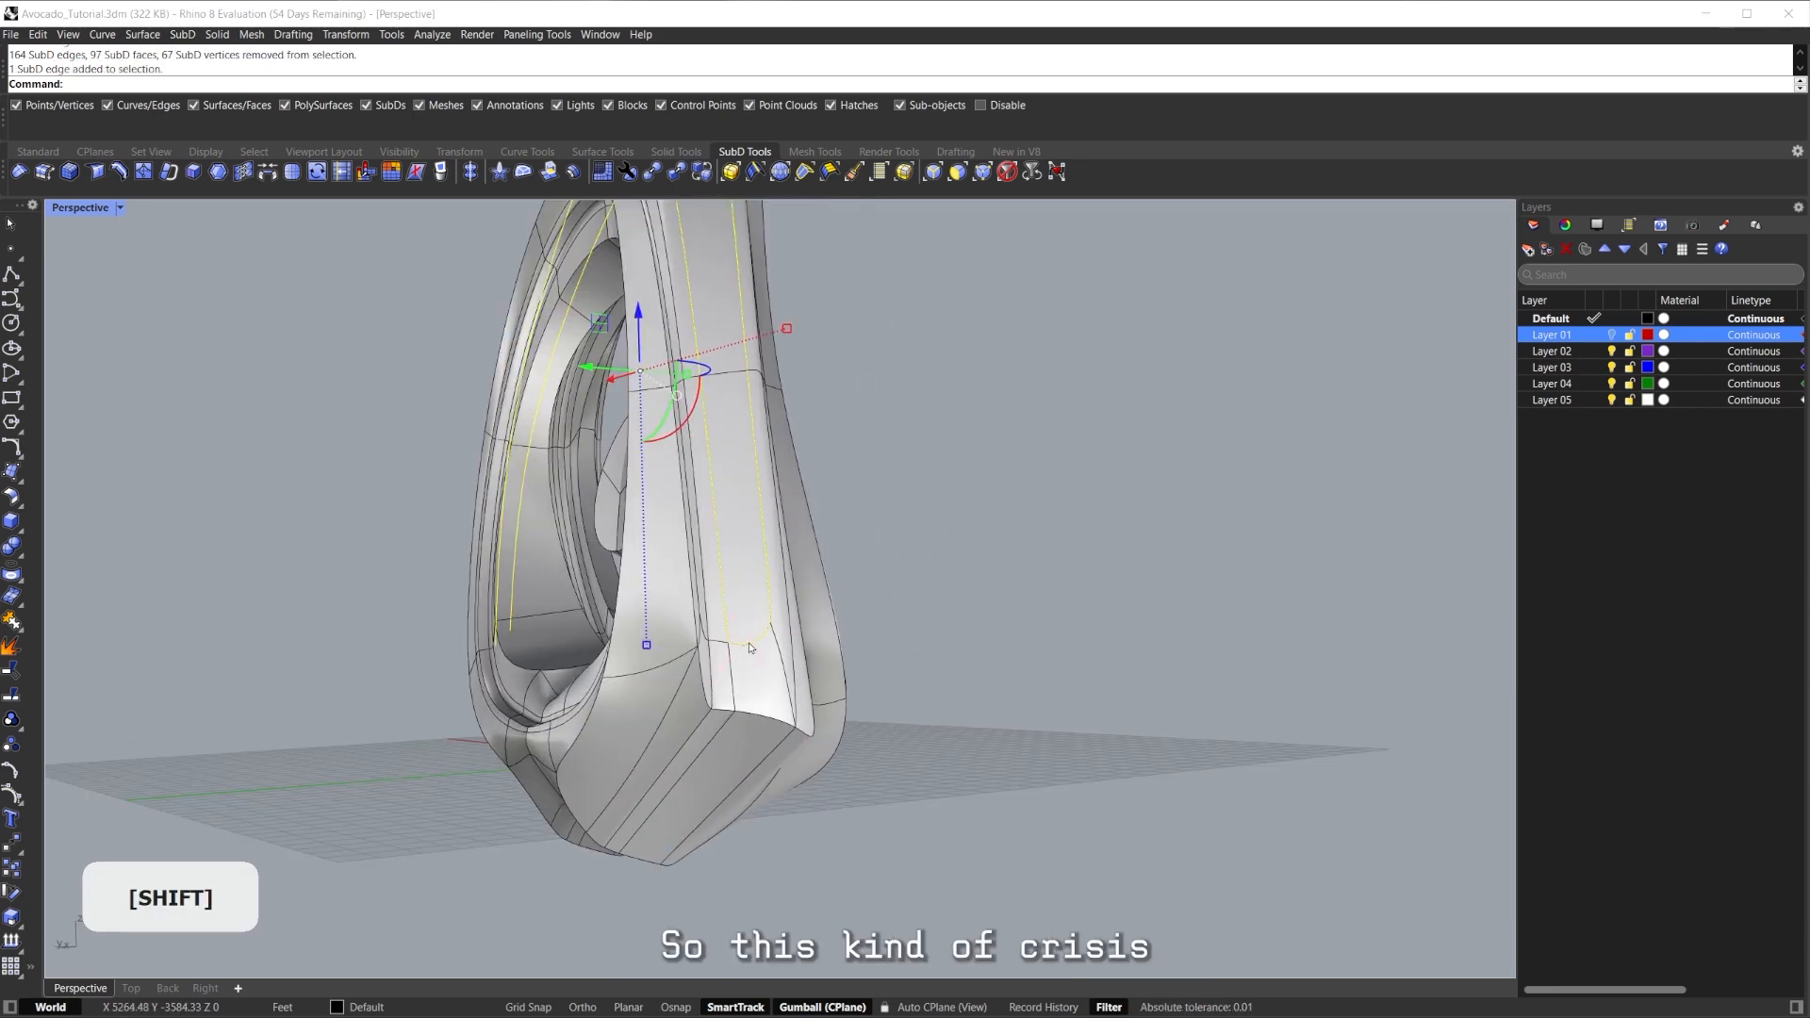
right_click(898, 621)
Inspect a vertex on the lower part, then deselect and return to the flat cage display.
right_click_drag(898, 622, 860, 637)
scroll(858, 646, "down", 5)
right_click_drag(674, 514, 832, 550)
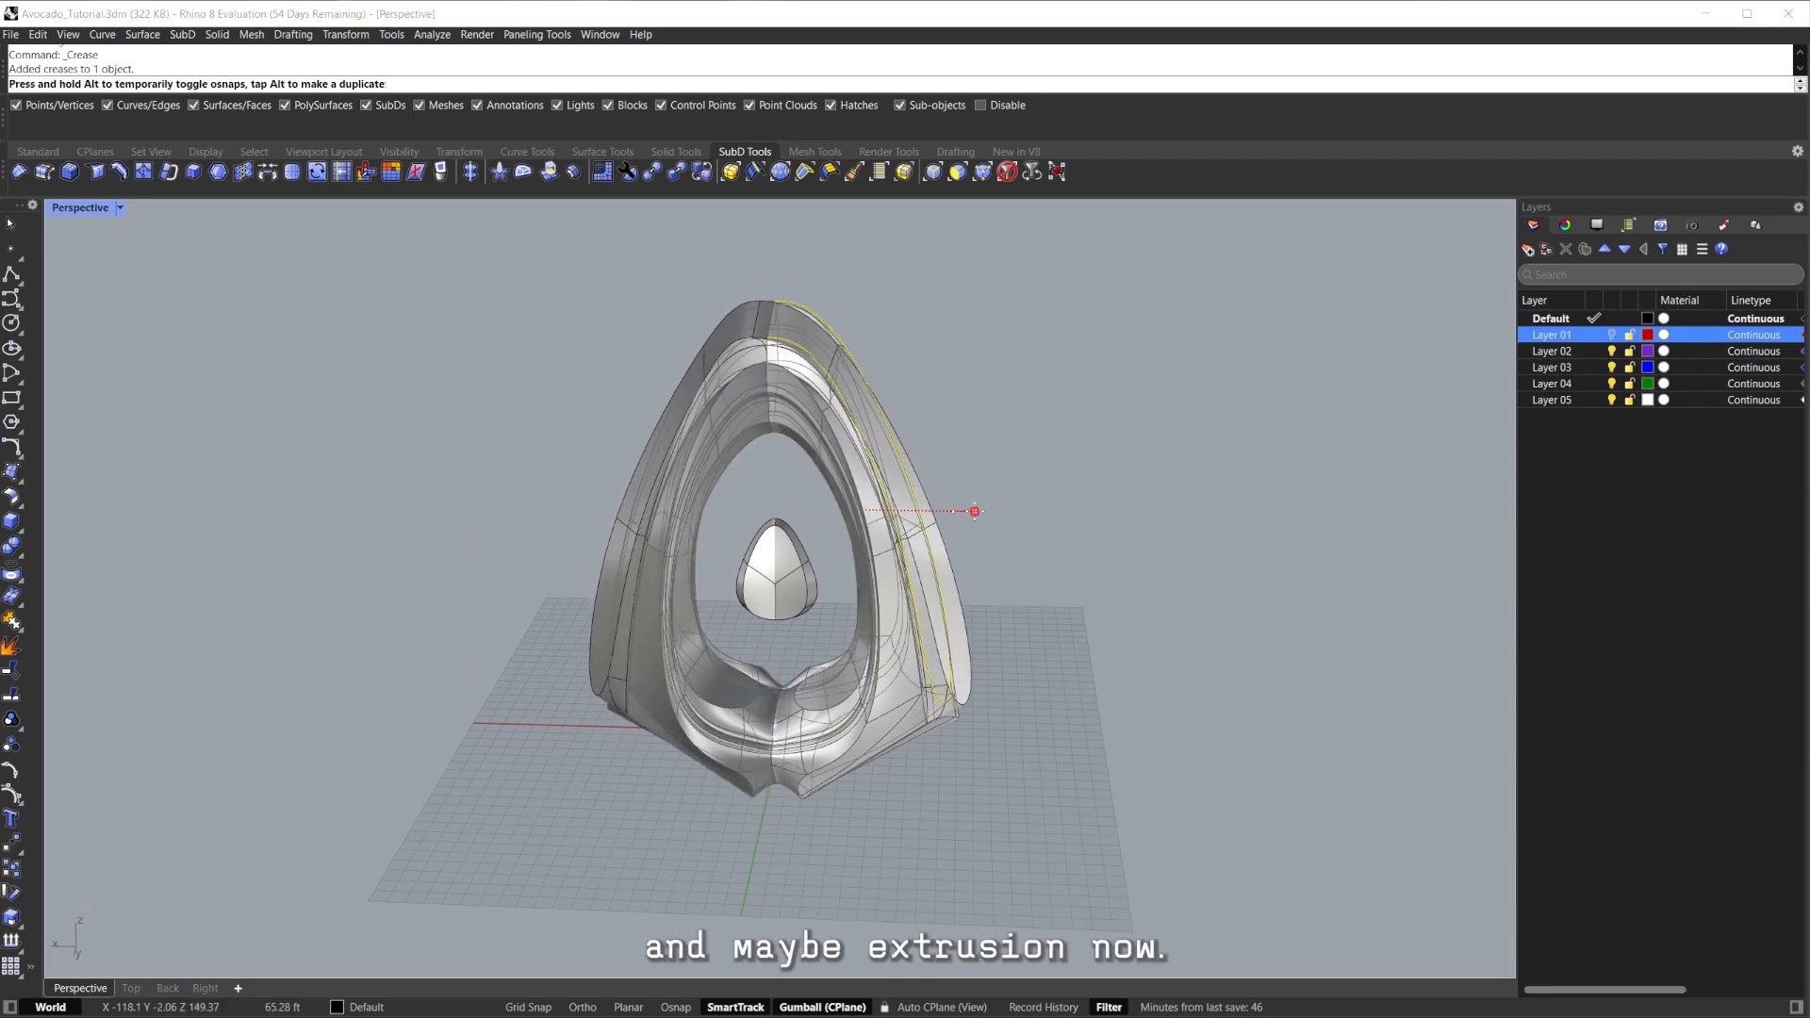
right_click_drag(991, 540, 808, 472)
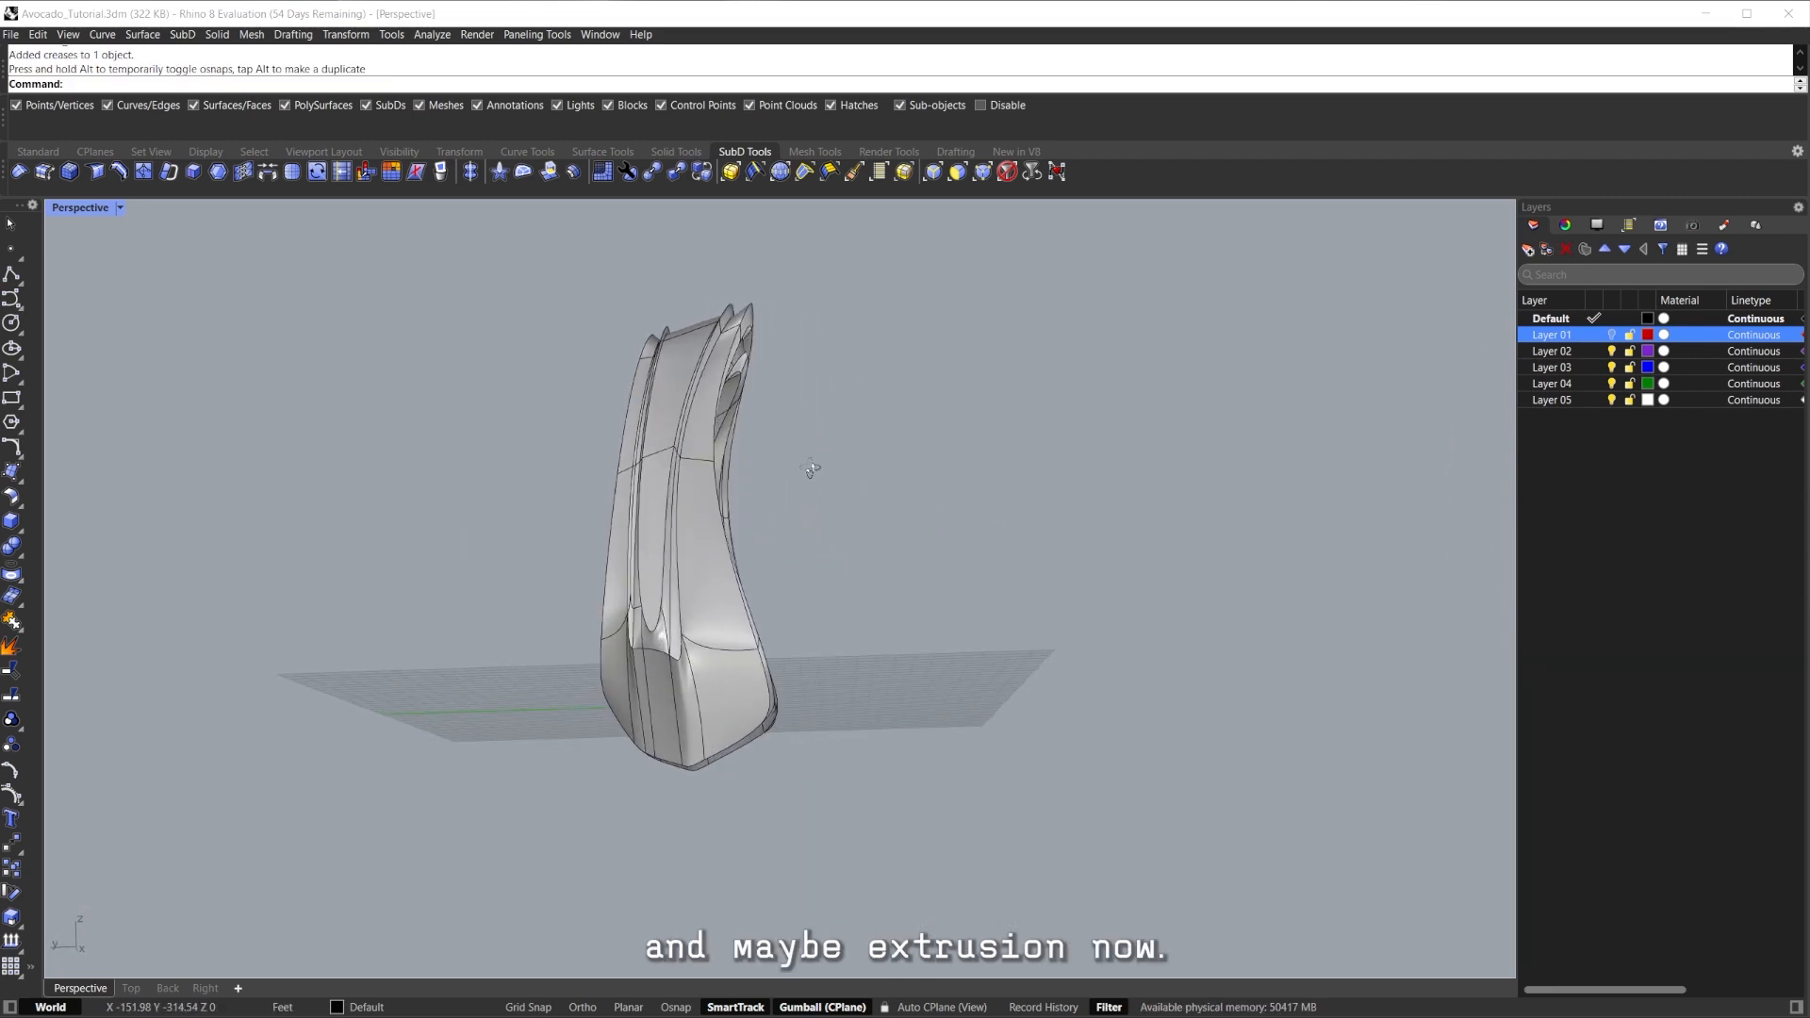
scroll(698, 638, "up", 5)
left_click(697, 637)
scroll(696, 629, "up", 4)
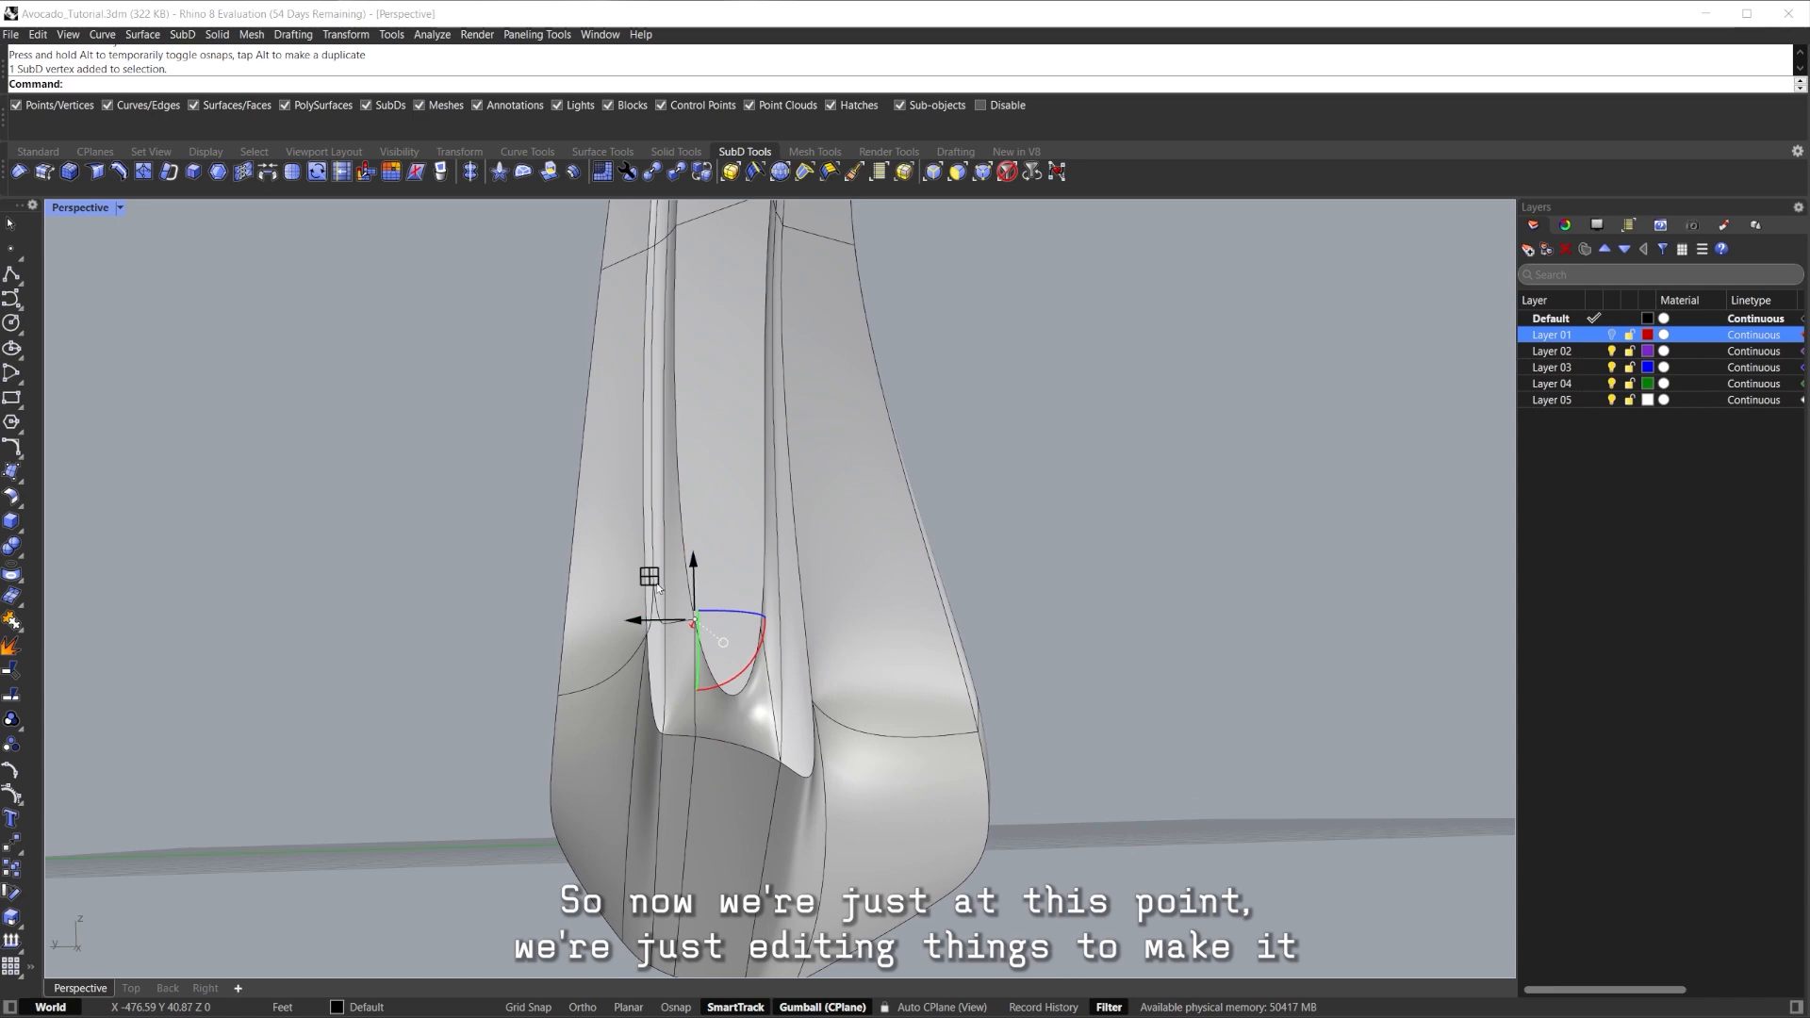
right_click_drag(1047, 585, 975, 573)
left_click(975, 573)
key("Tab")
scroll(748, 606, "down", 5)
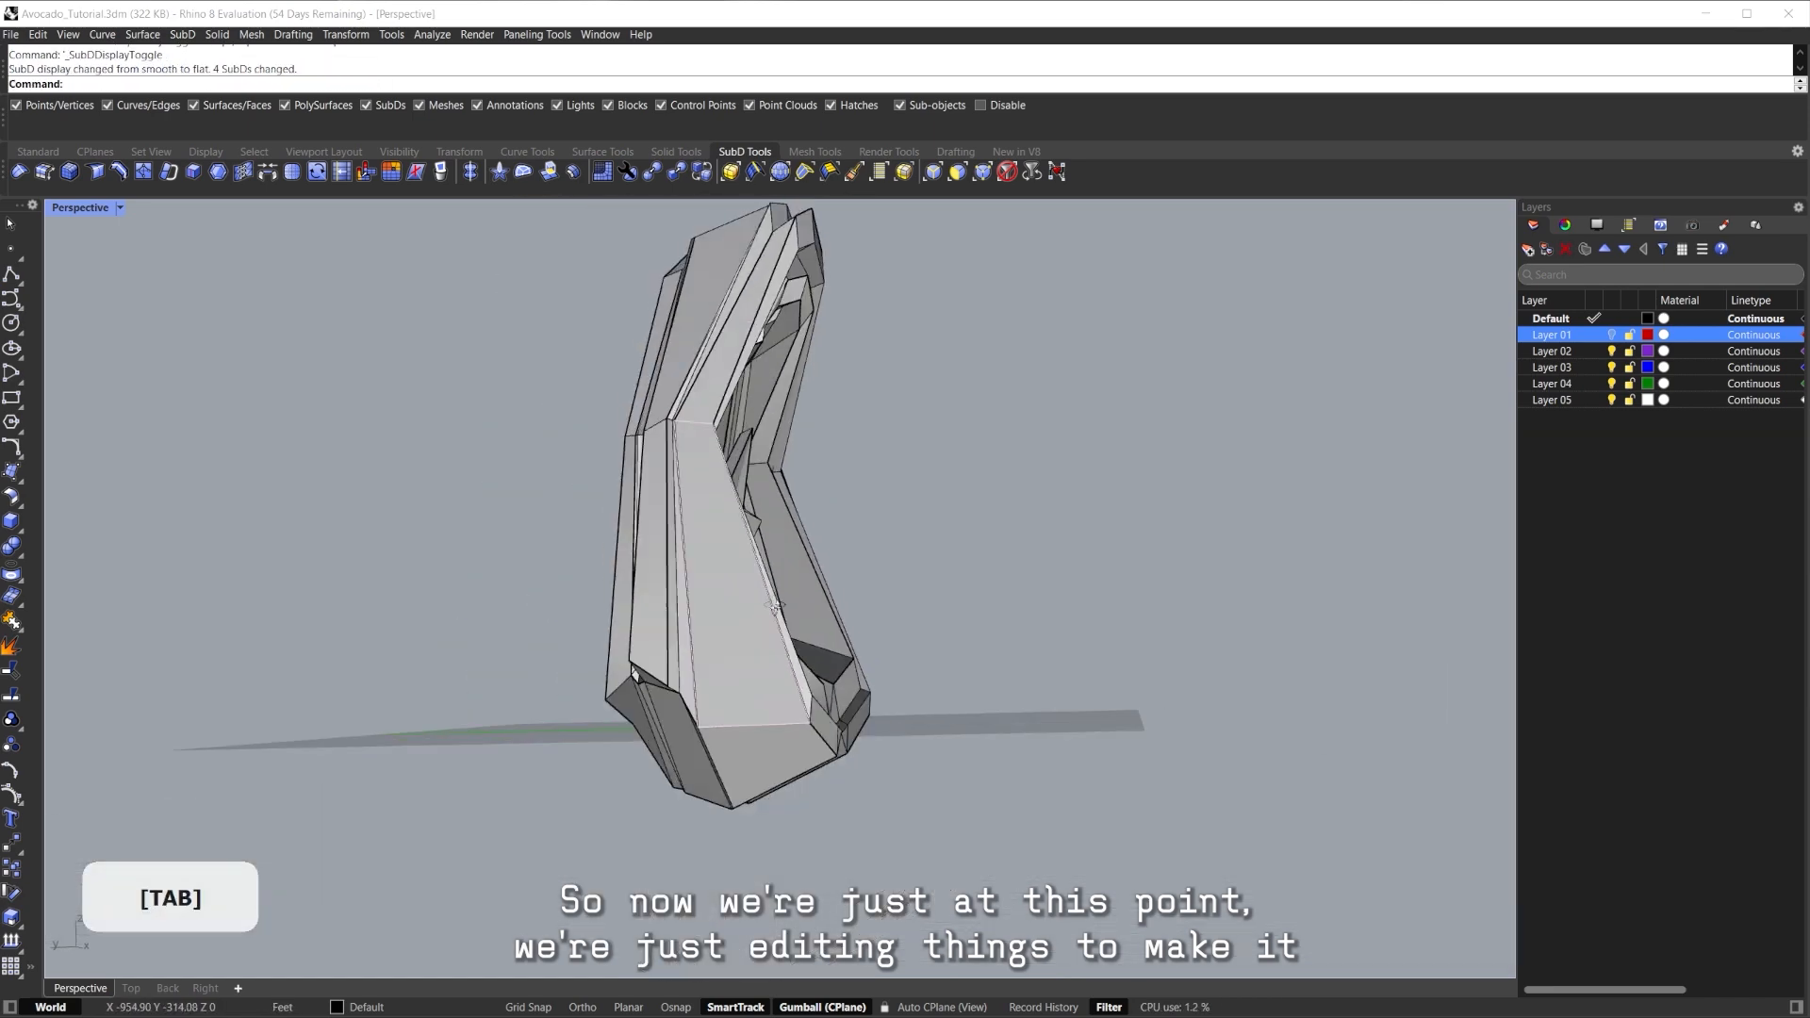
Select a vertex near the bottom lip and move it up and left.
right_click_drag(747, 606, 845, 546)
scroll(807, 636, "up", 4)
left_click(893, 586)
middle_click(879, 613)
scroll(837, 675, "down", 5)
right_click_drag(836, 675, 848, 576)
right_click_drag(848, 575, 746, 496, "shift")
scroll(745, 496, "down", 4)
right_click_drag(618, 453, 735, 471)
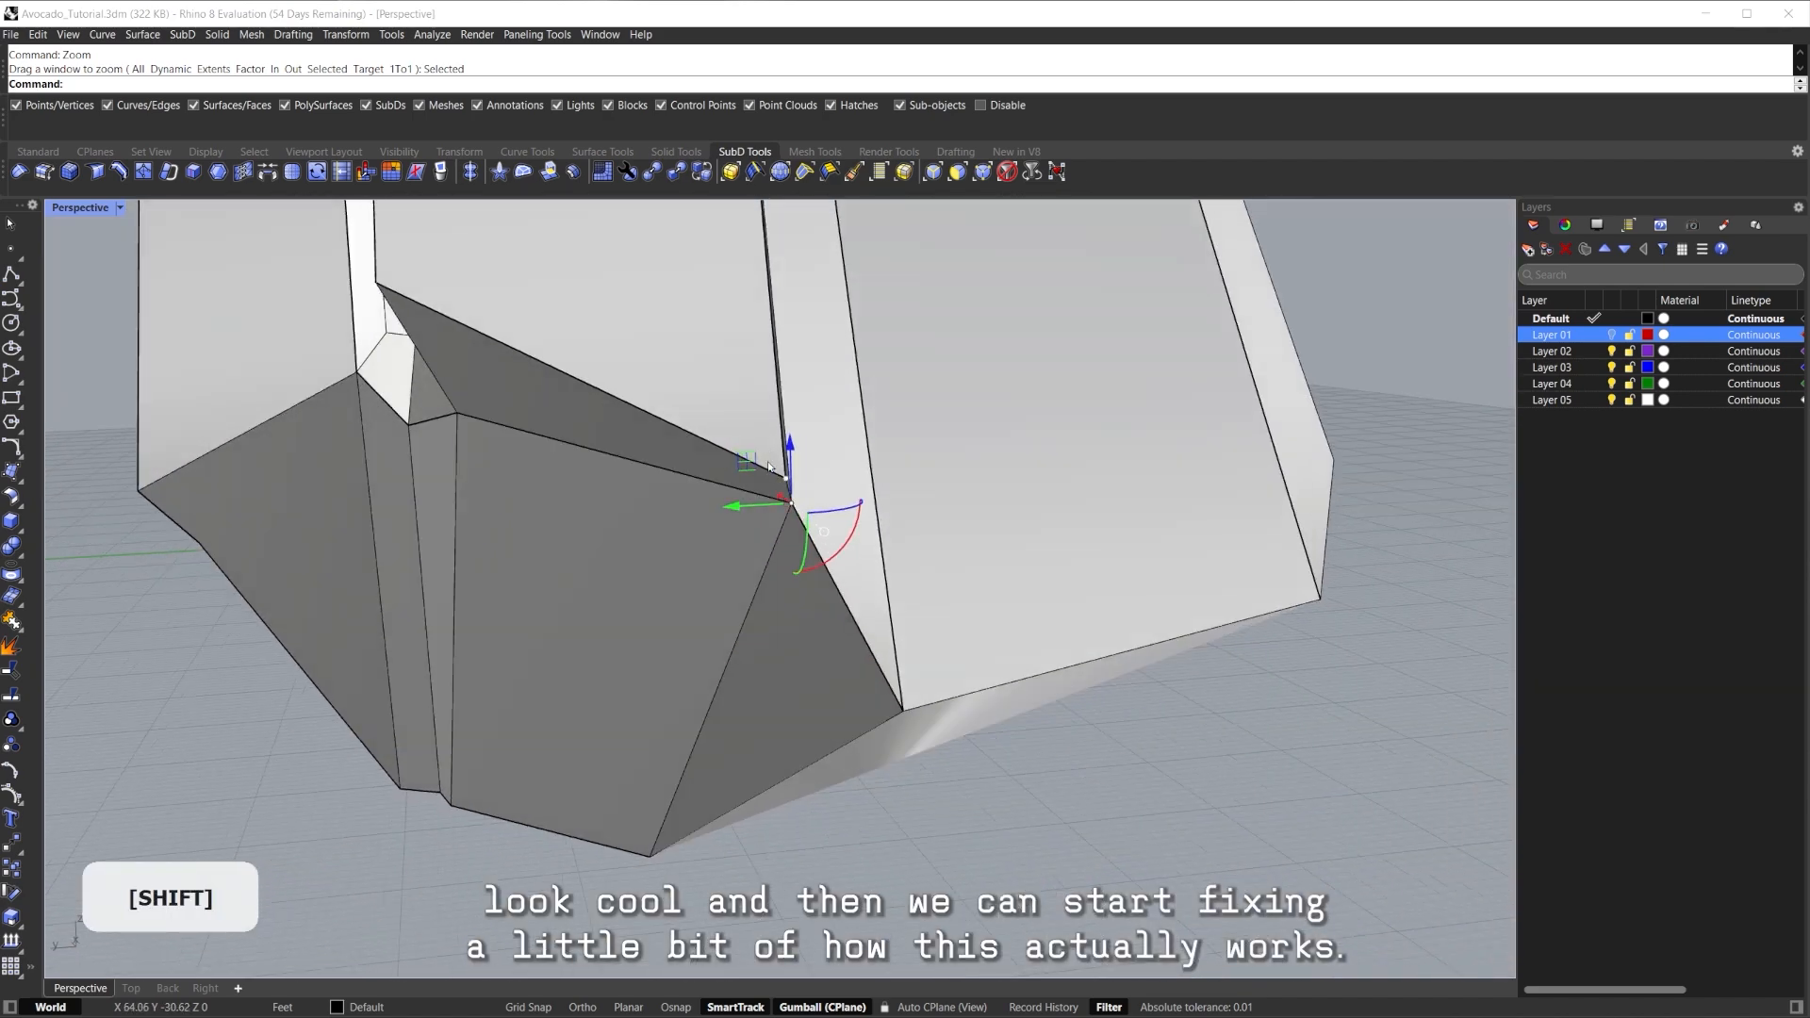
left_click_drag(746, 462, 747, 485)
Slide that vertex sideways and then lower it.
left_click_drag(754, 574, 754, 575)
mouse_move(755, 575)
right_mouse_down()
mouse_move(721, 603)
mouse_move(600, 508)
mouse_move(745, 496)
mouse_move(806, 597)
right_mouse_up()
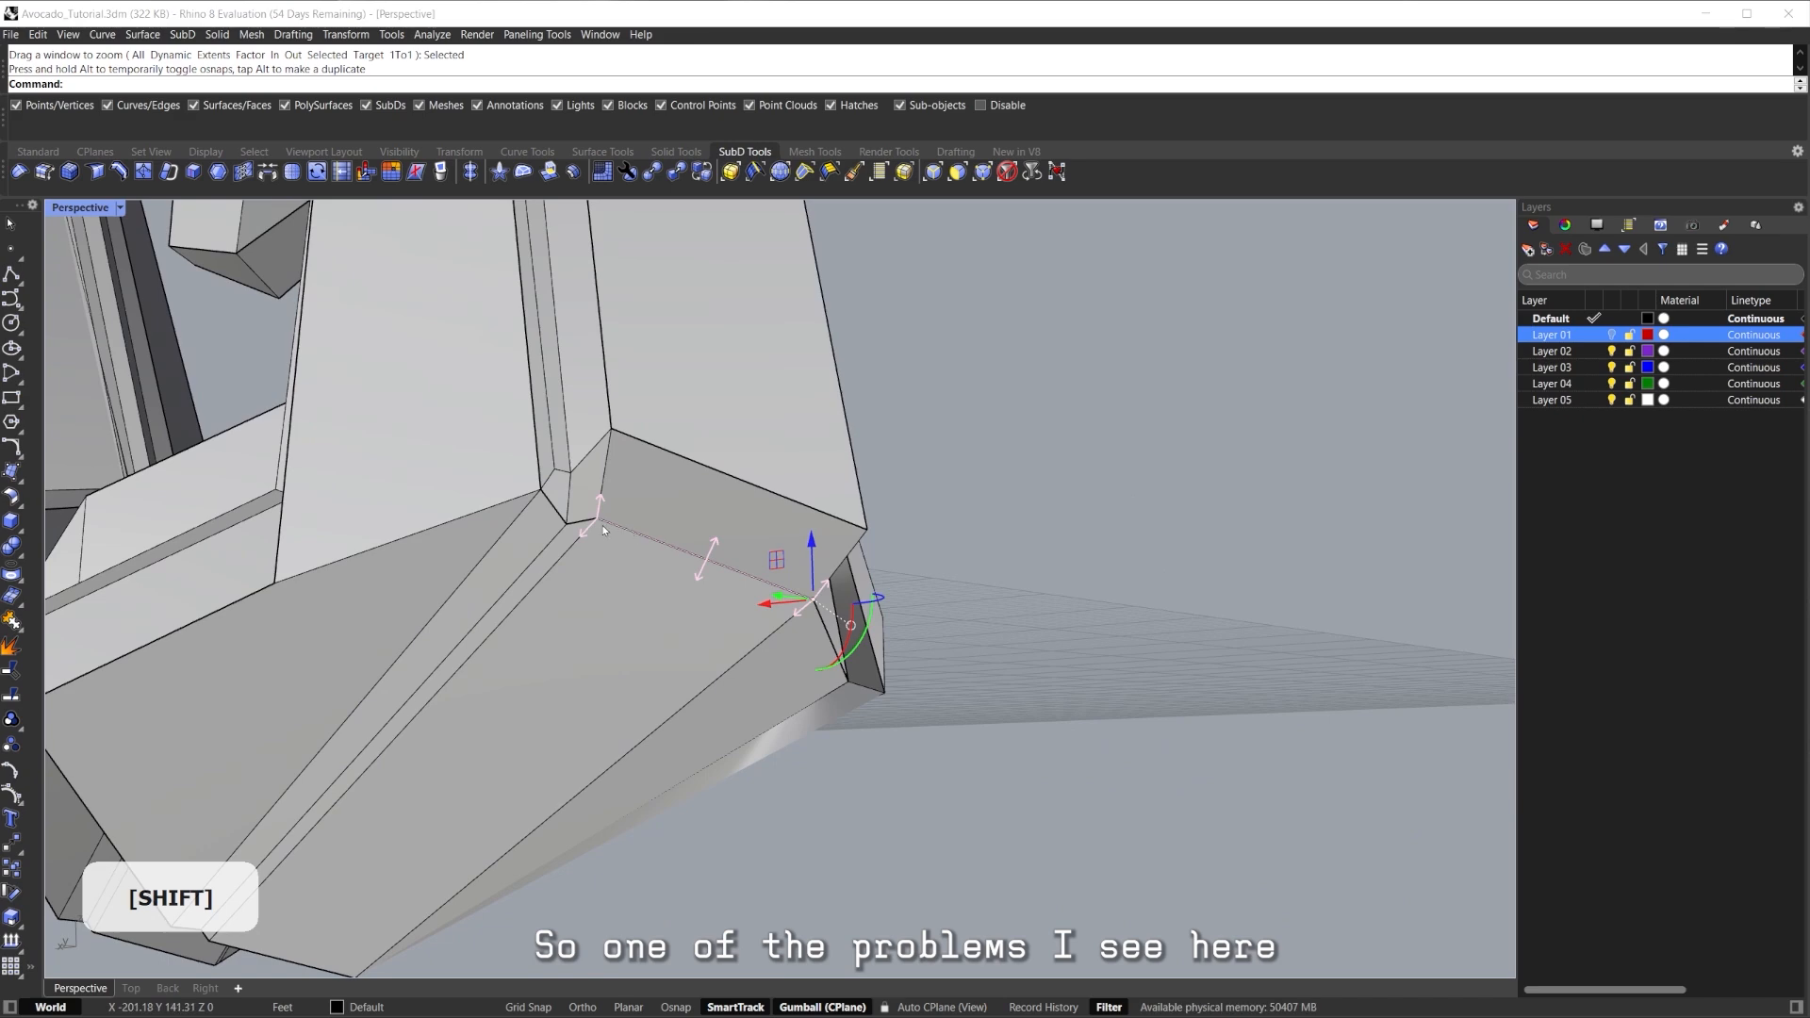
right_click_drag(597, 523, 580, 568)
left_click_drag(562, 489, 576, 556)
right_click_drag(801, 556, 604, 552)
scroll(603, 552, "down", 4)
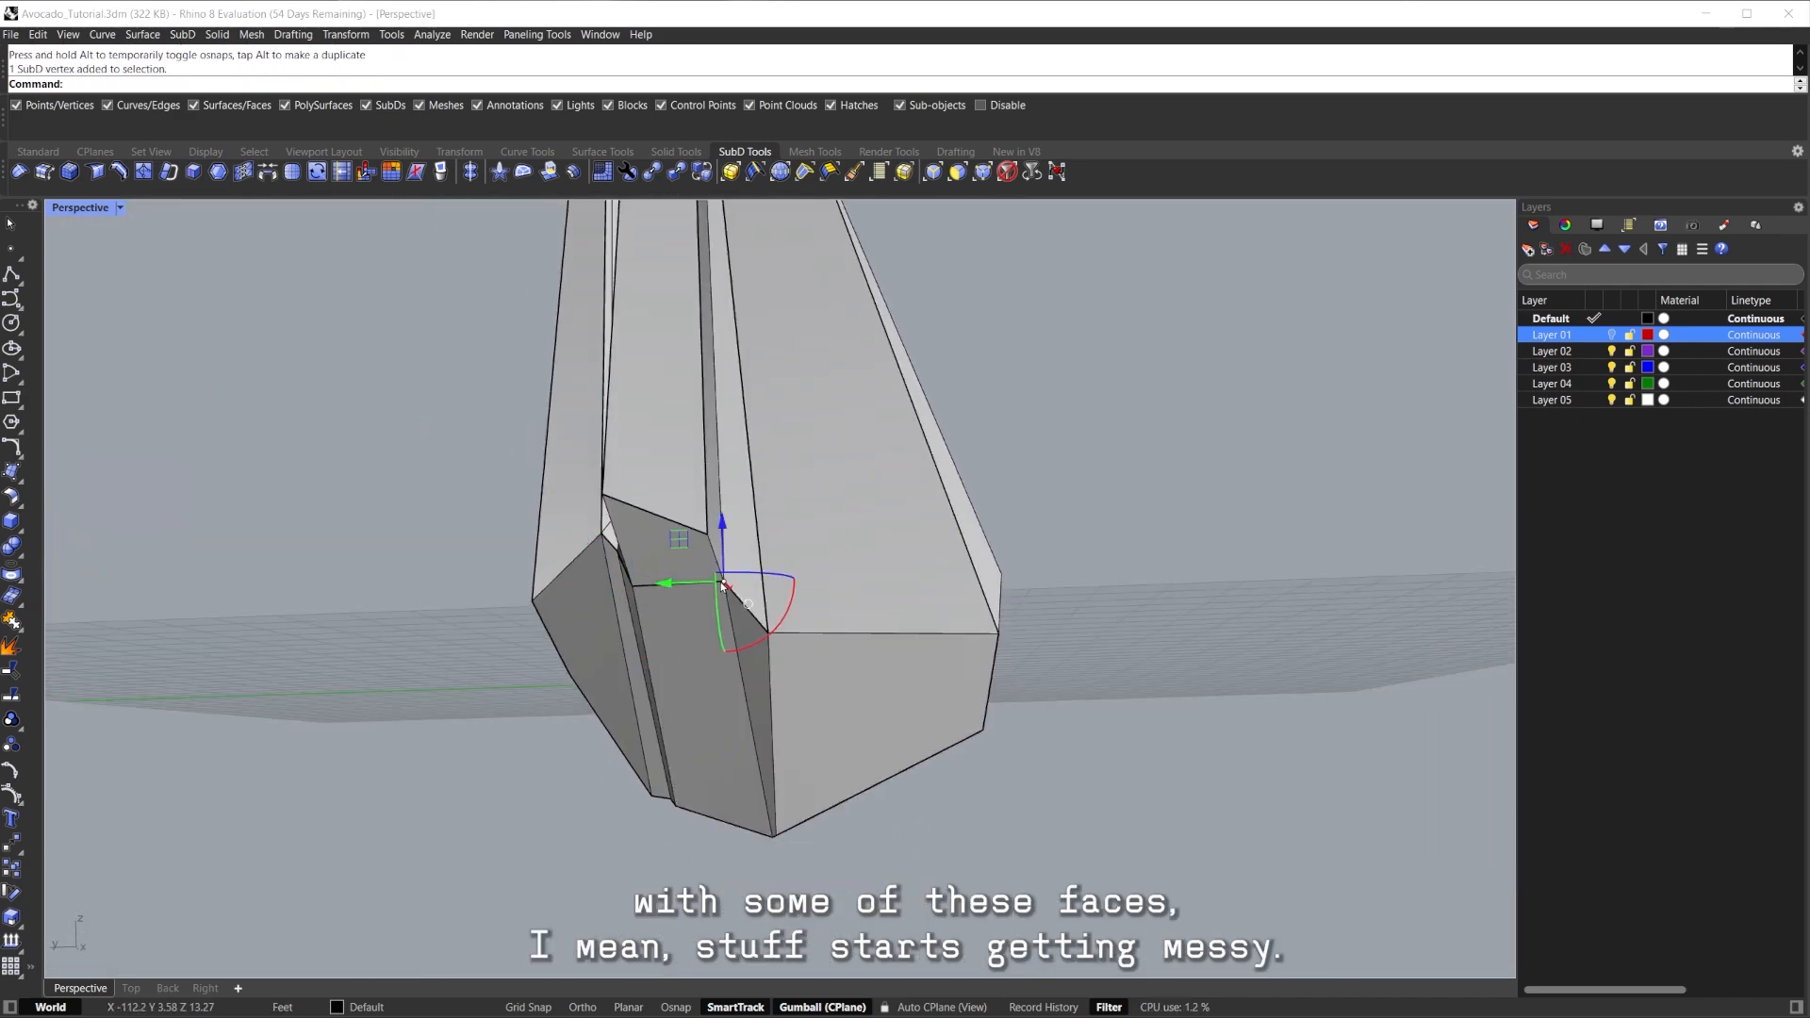
scroll(698, 566, "up", 3)
left_click_drag(740, 572, 709, 662)
right_click_drag(528, 650, 680, 631)
mouse_move(518, 545)
right_mouse_down("shift")
mouse_move(626, 586)
mouse_move(514, 576)
right_mouse_up("shift")
Move another lip vertex down and further left, then check the smooth shape.
left_click(616, 577)
left_click_drag(573, 530, 555, 568)
left_click_drag(542, 495, 491, 499)
scroll(518, 514, "down", 4)
right_click_drag(523, 528, 921, 606)
key("Tab")
Raise the top face and pull it outward to the side, widening the crown.
right_click_drag(913, 672, 715, 445)
left_click(729, 470, "shift")
left_click_drag(729, 470, 713, 379)
right_click_drag(767, 335, 819, 332)
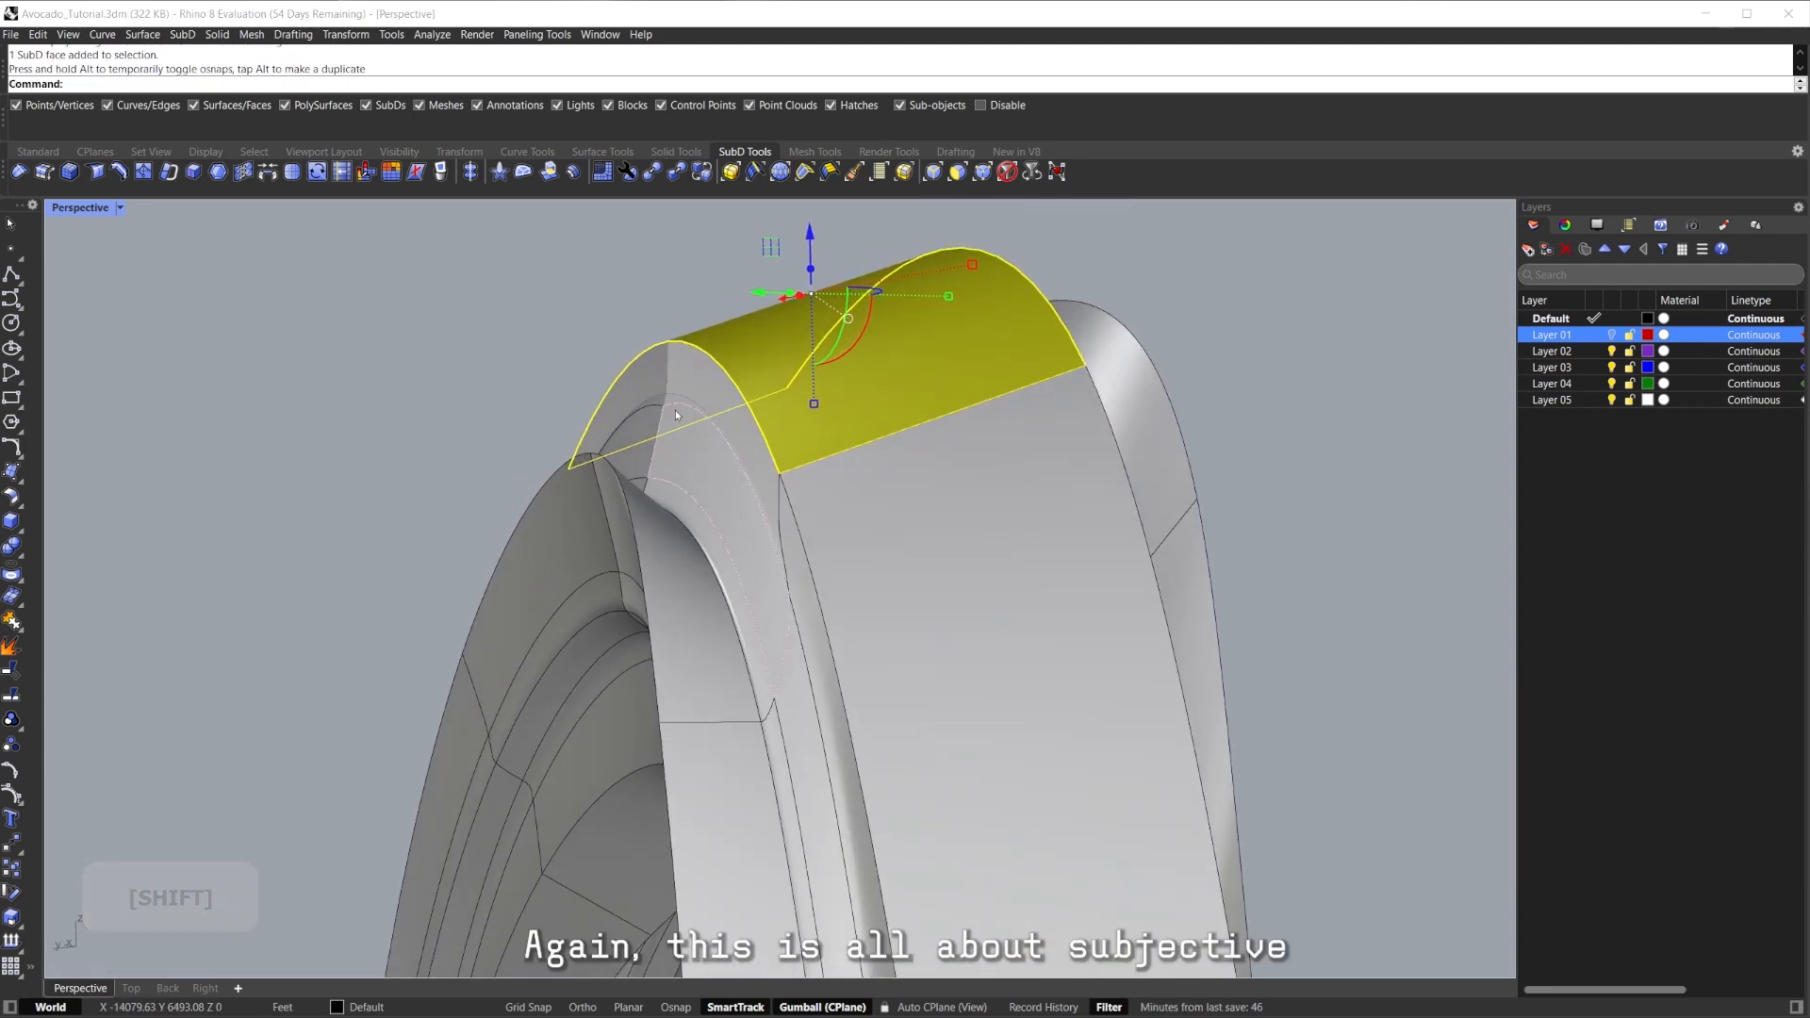
right_click_drag(686, 408, 629, 442)
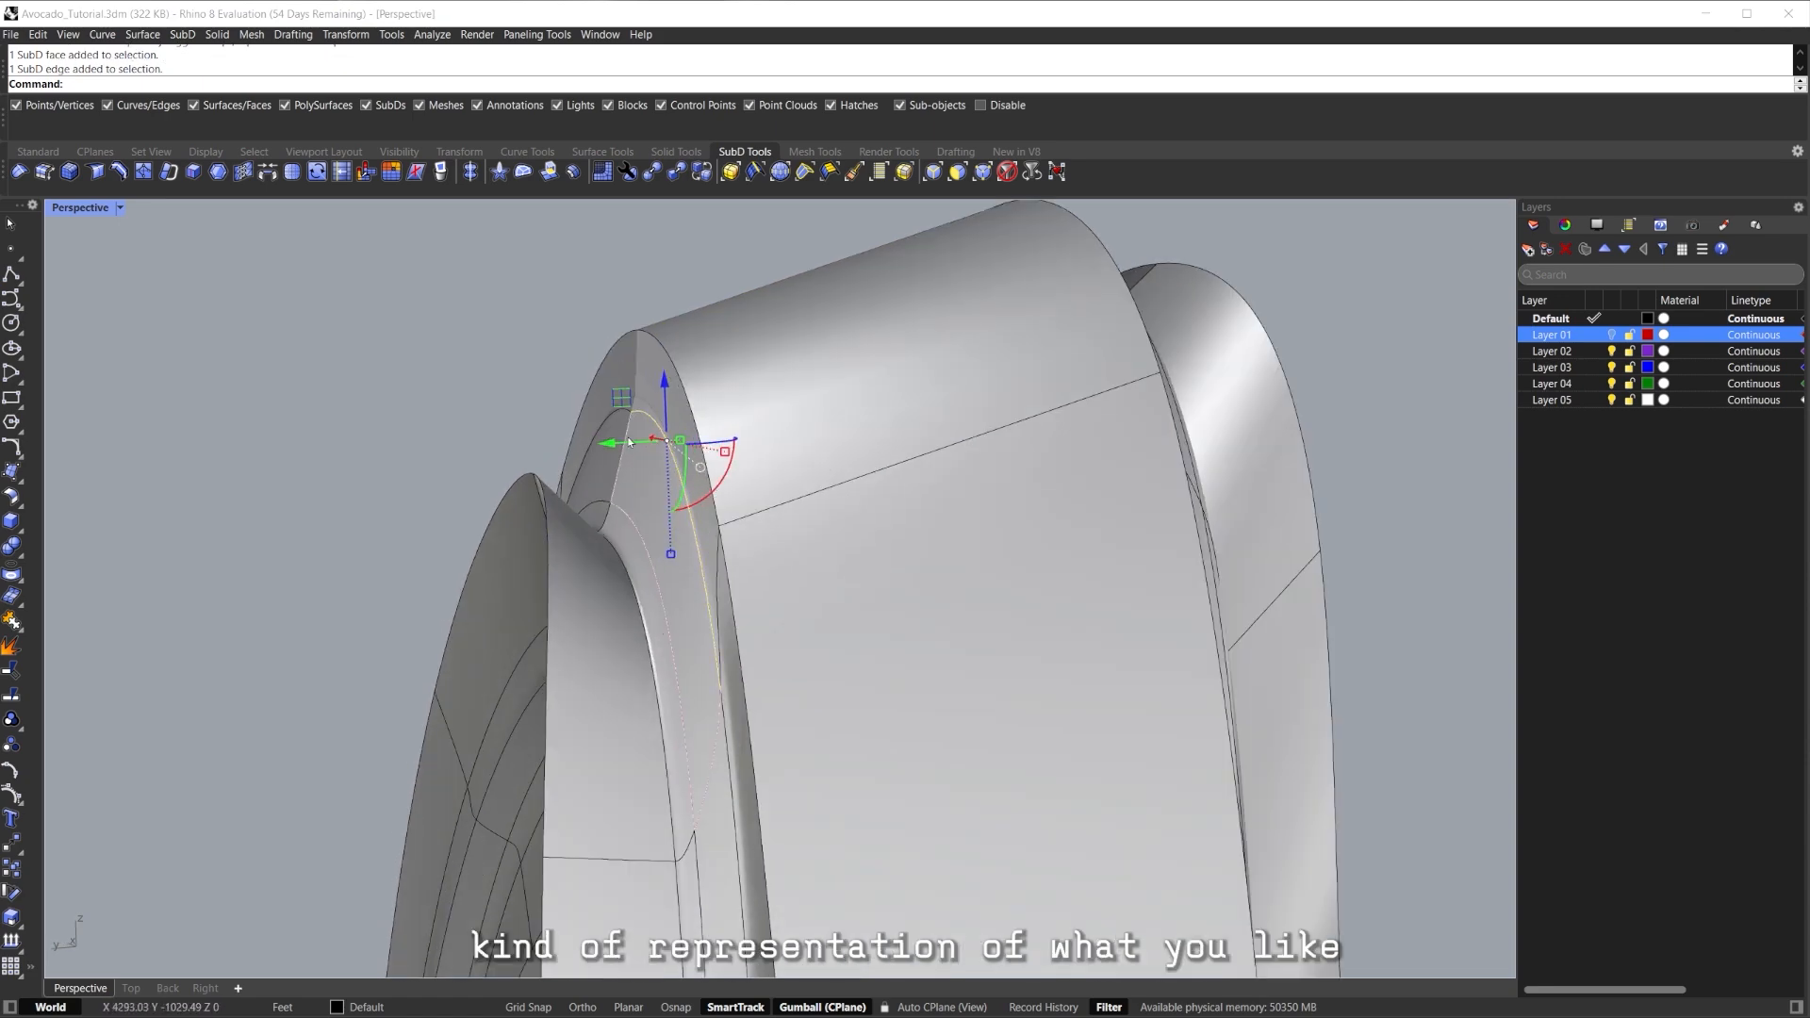
left_click_drag(616, 442, 578, 444)
right_click_drag(603, 452, 692, 570)
key("Escape")
mouse_move(849, 485)
right_mouse_down()
mouse_move(677, 467)
mouse_move(613, 530)
mouse_move(614, 598)
mouse_move(368, 607)
mouse_move(512, 597)
mouse_move(841, 418)
mouse_move(841, 467)
right_mouse_up()
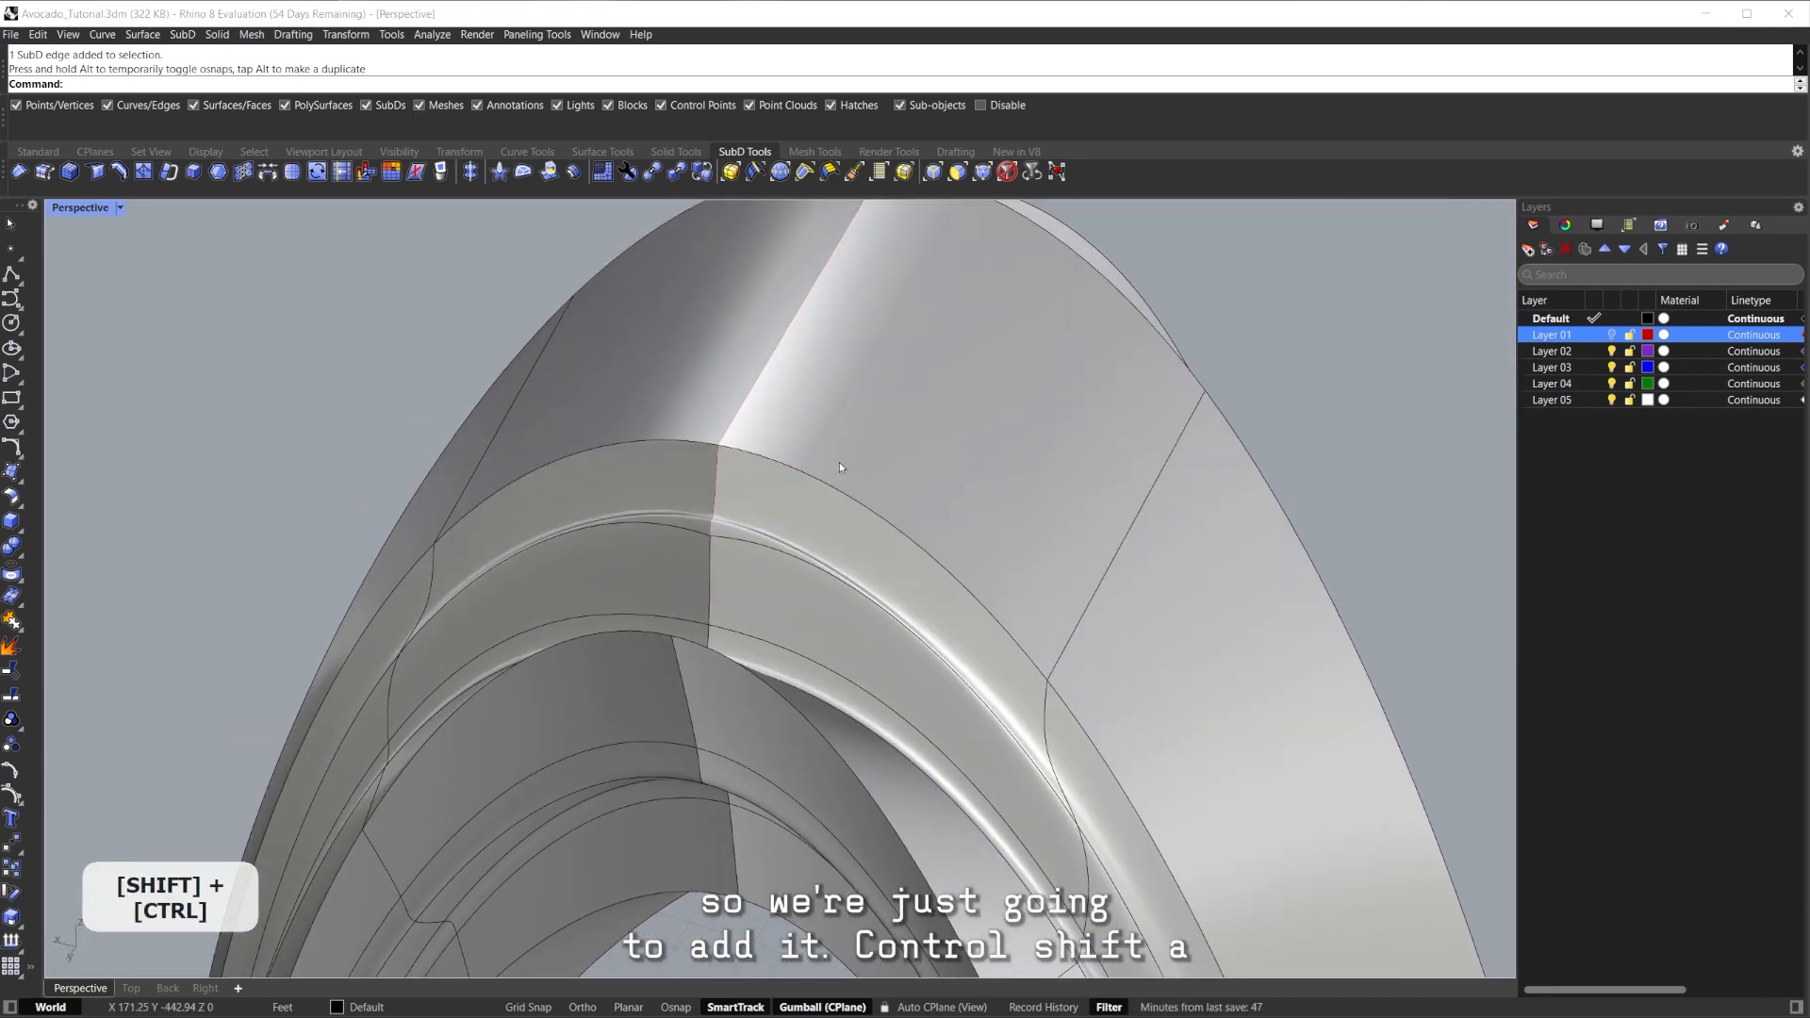
left_click(773, 486)
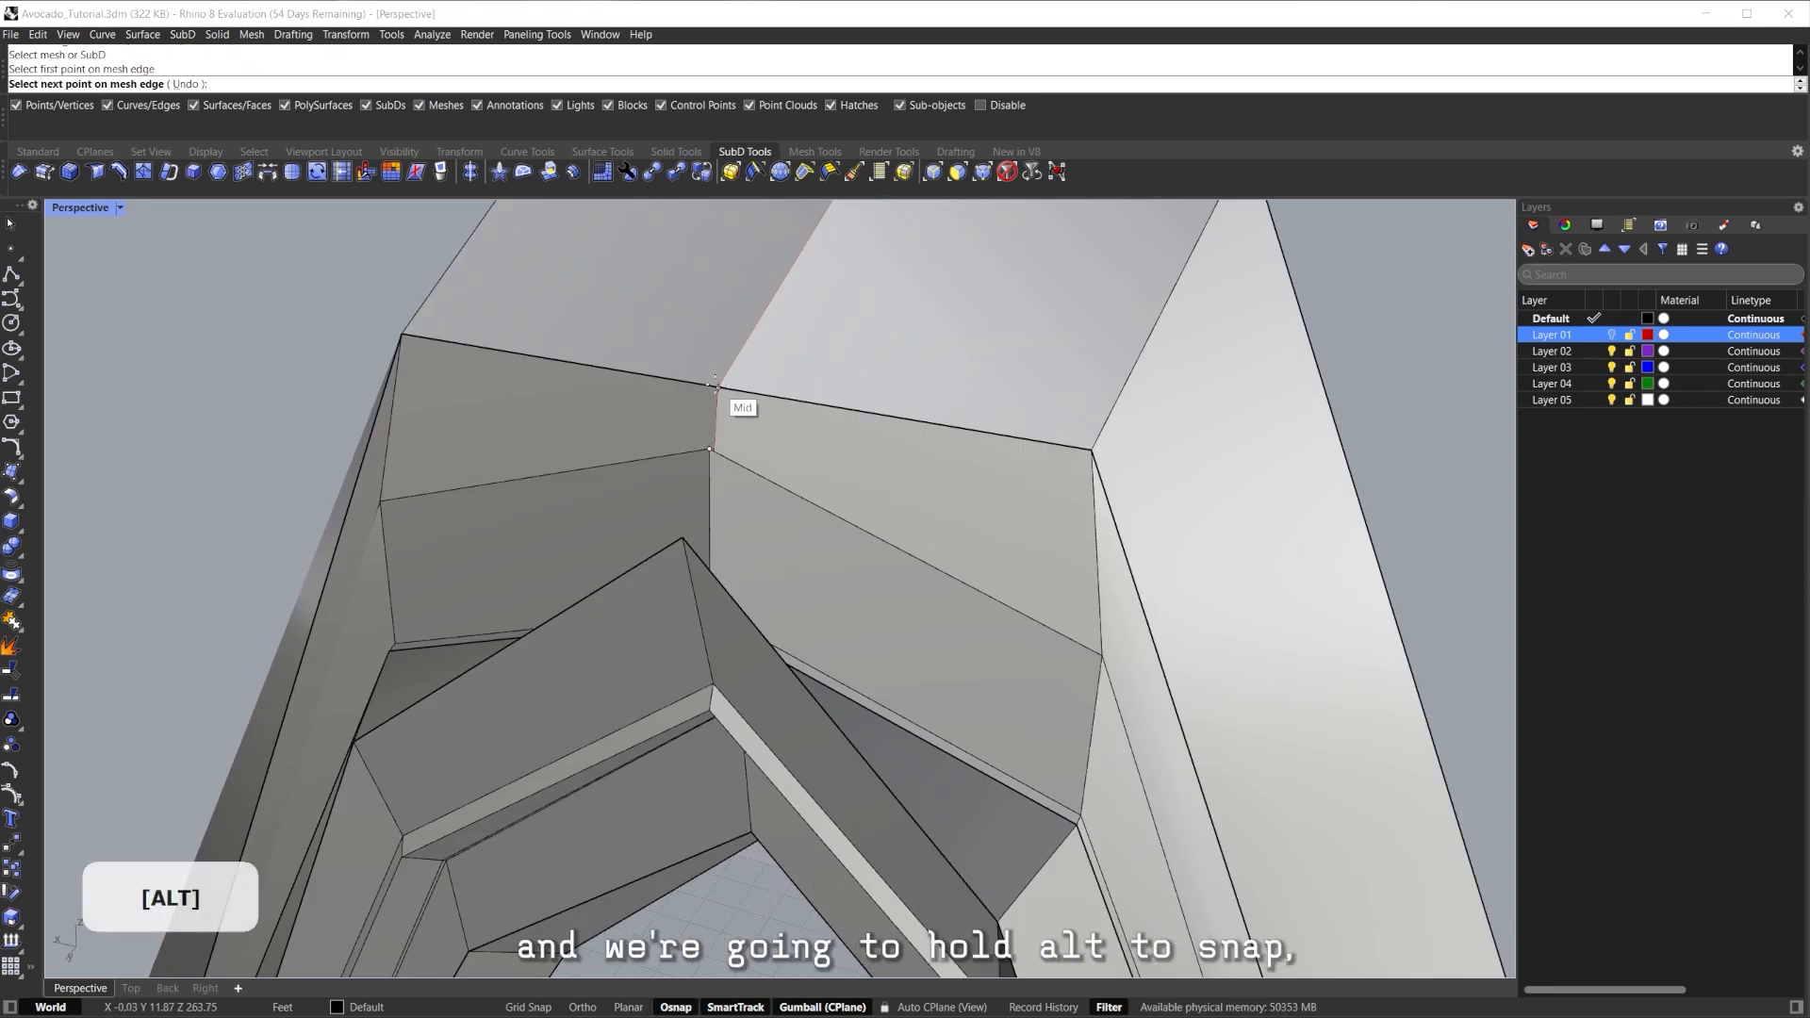
Complete the new edge across the top block at its far edge midpoint.
right_click_drag(818, 311, 771, 370)
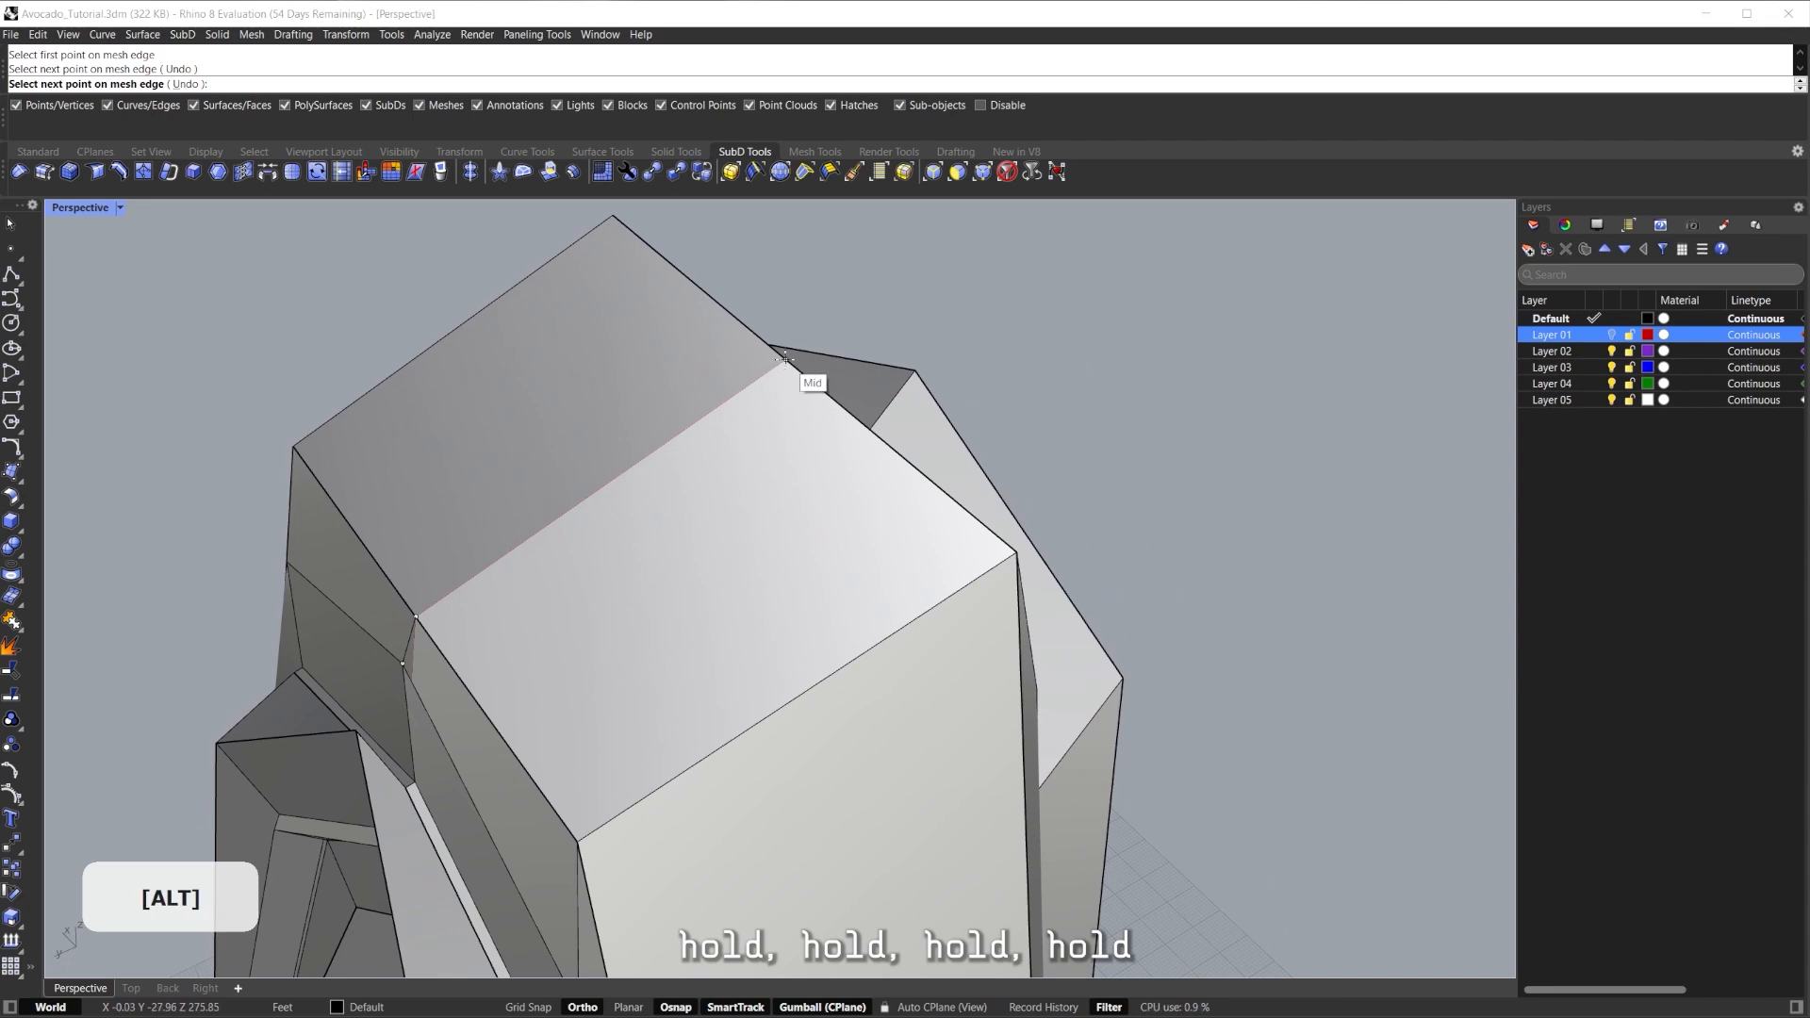
right_click_drag(637, 379, 349, 353)
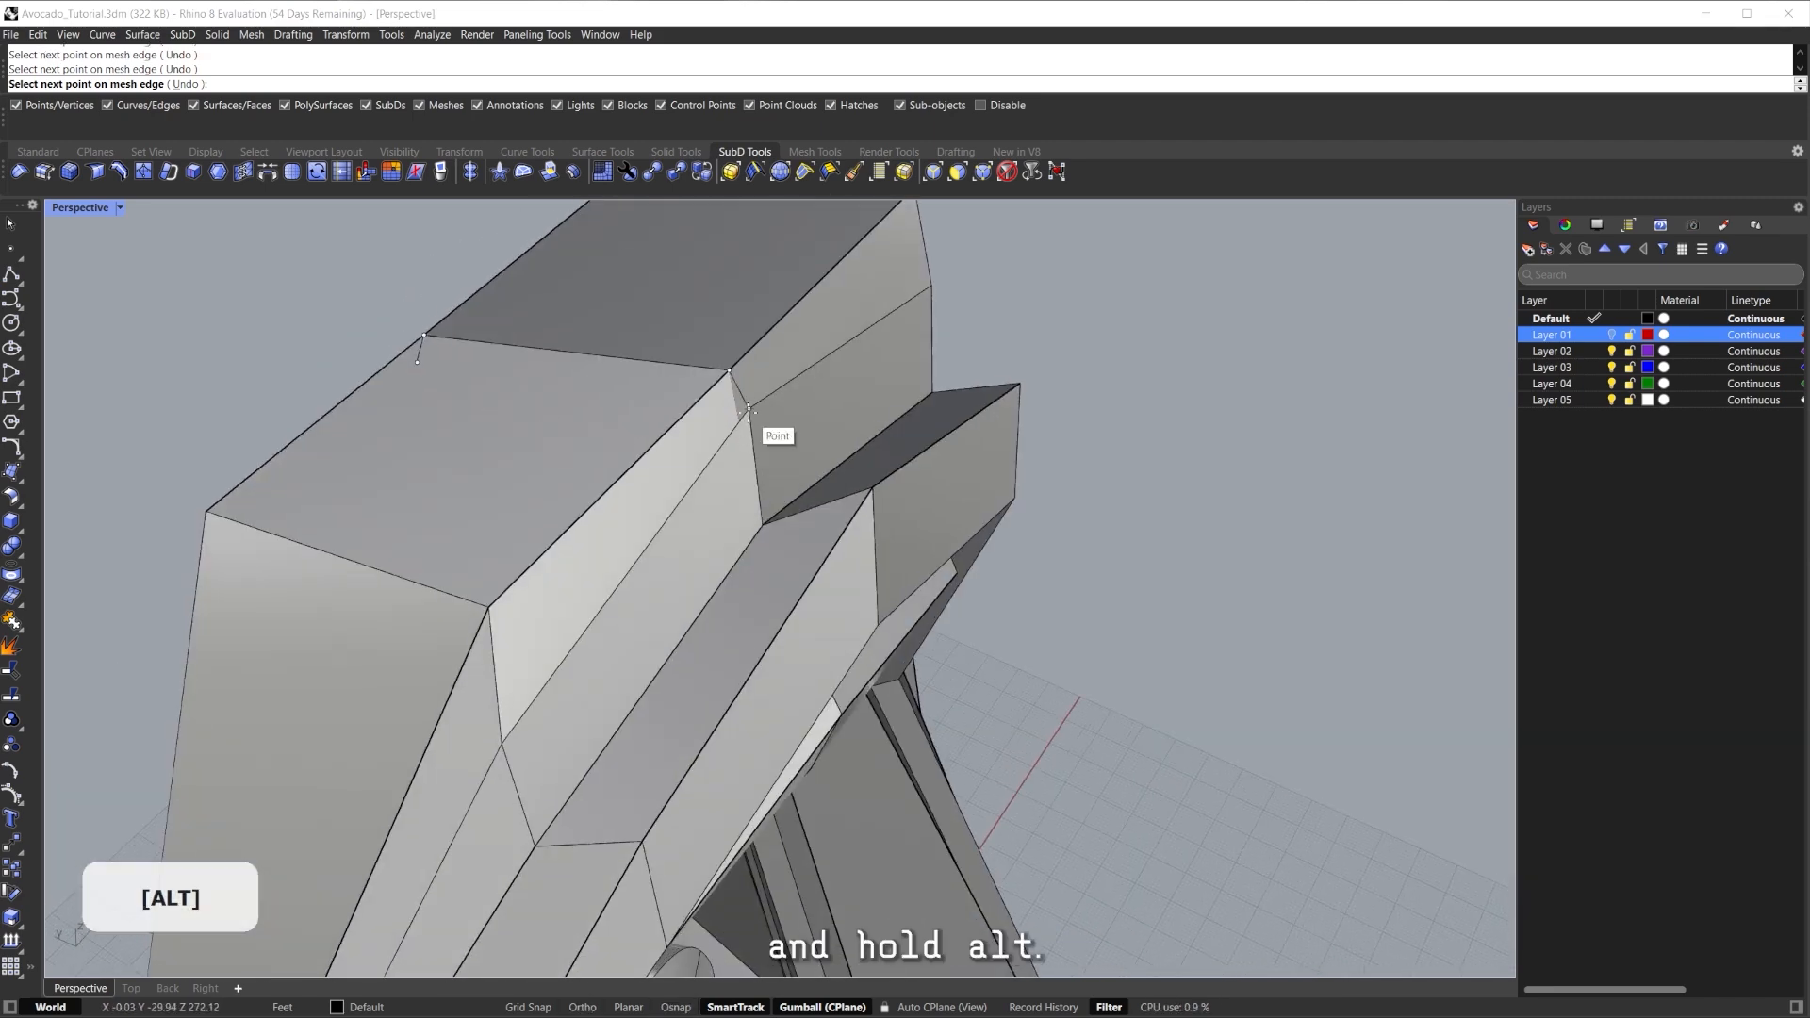
left_click(749, 409)
right_click(748, 410)
right_click_drag(377, 509, 632, 486)
Raise the narrow face on the top block and check it in smooth display.
scroll(636, 544, "up", 5)
left_click(635, 544, "ctrl+shift")
key("Tab")
scroll(635, 505, "down", 2)
right_click_drag(632, 485, 661, 550, "shift")
left_click_drag(665, 503, 655, 430, "shift")
right_click_drag(655, 430, 962, 415)
key("Tab")
right_click_drag(962, 415, 1114, 379, "shift")
left_click(1113, 379)
Reframe the whole model and select a vertex on the lower part.
right_click_drag(895, 415, 861, 444)
scroll(929, 429, "up", 3)
scroll(861, 509, "down", 8)
right_click_drag(861, 578, 787, 390, "shift")
right_click_drag(788, 391, 698, 462)
left_click(738, 618)
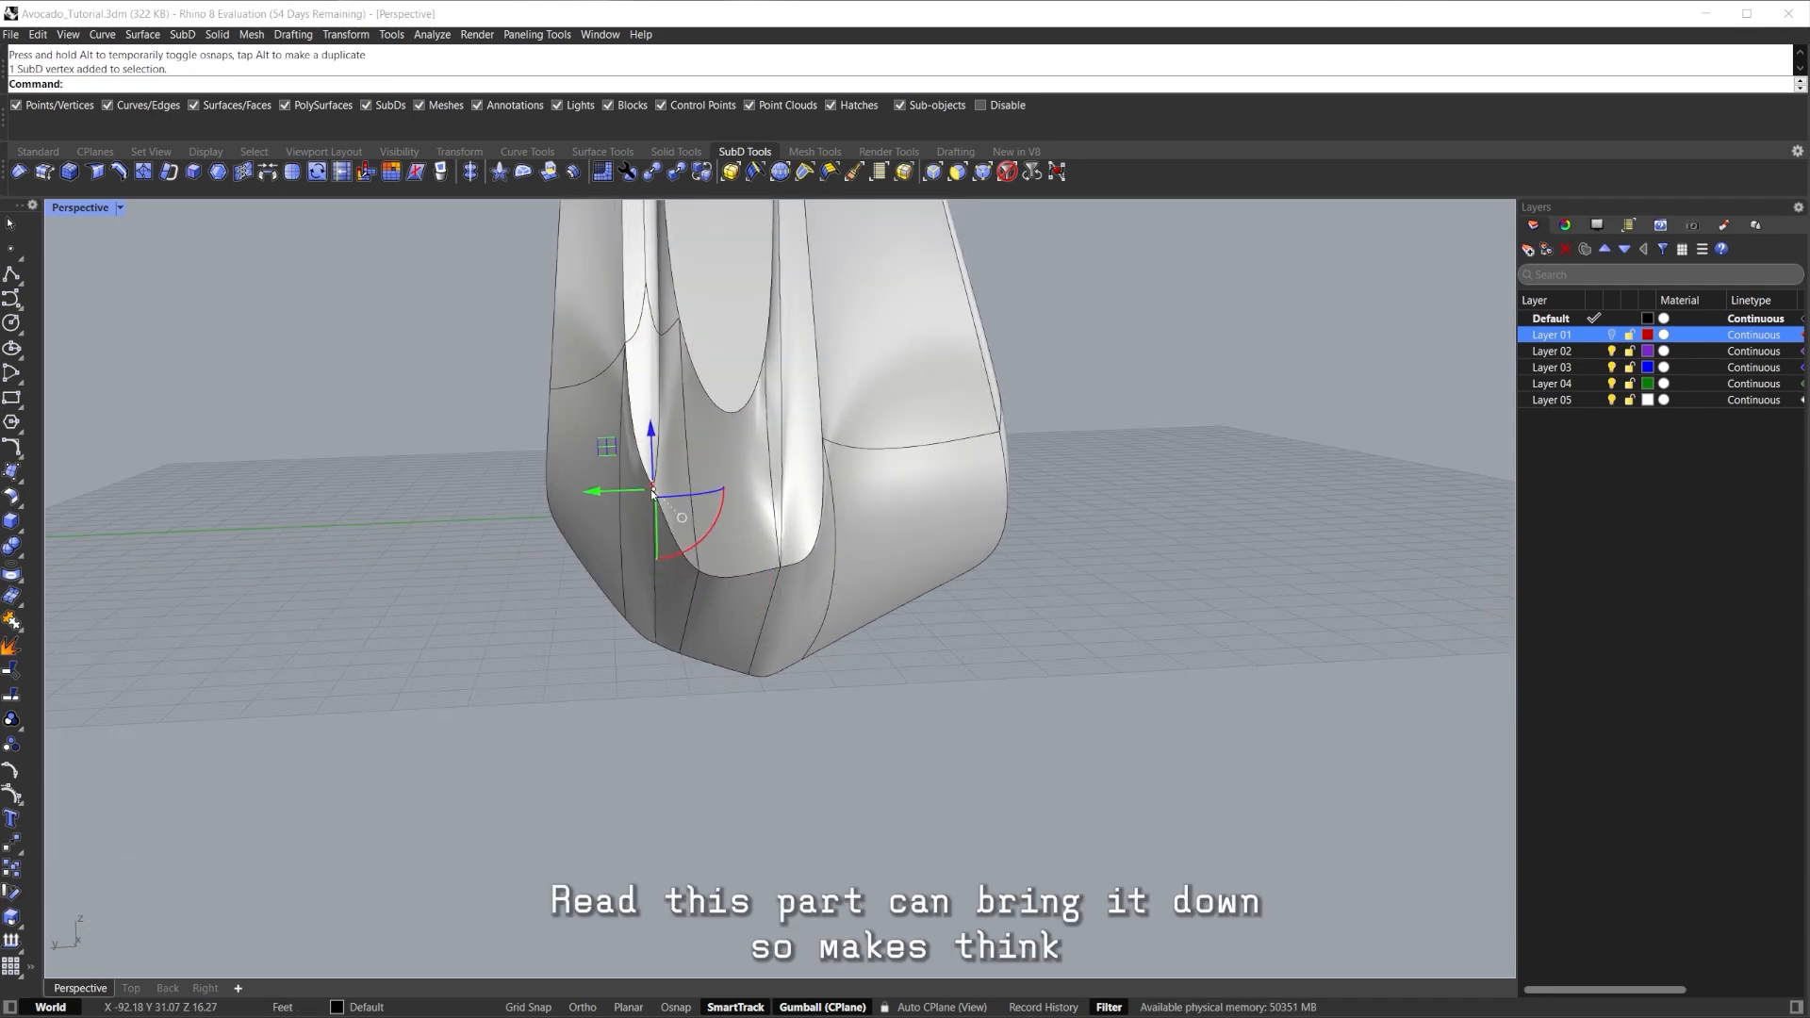
Pull two base vertices left and down to reshape the body's bottom corner.
scroll(651, 489, "up", 2)
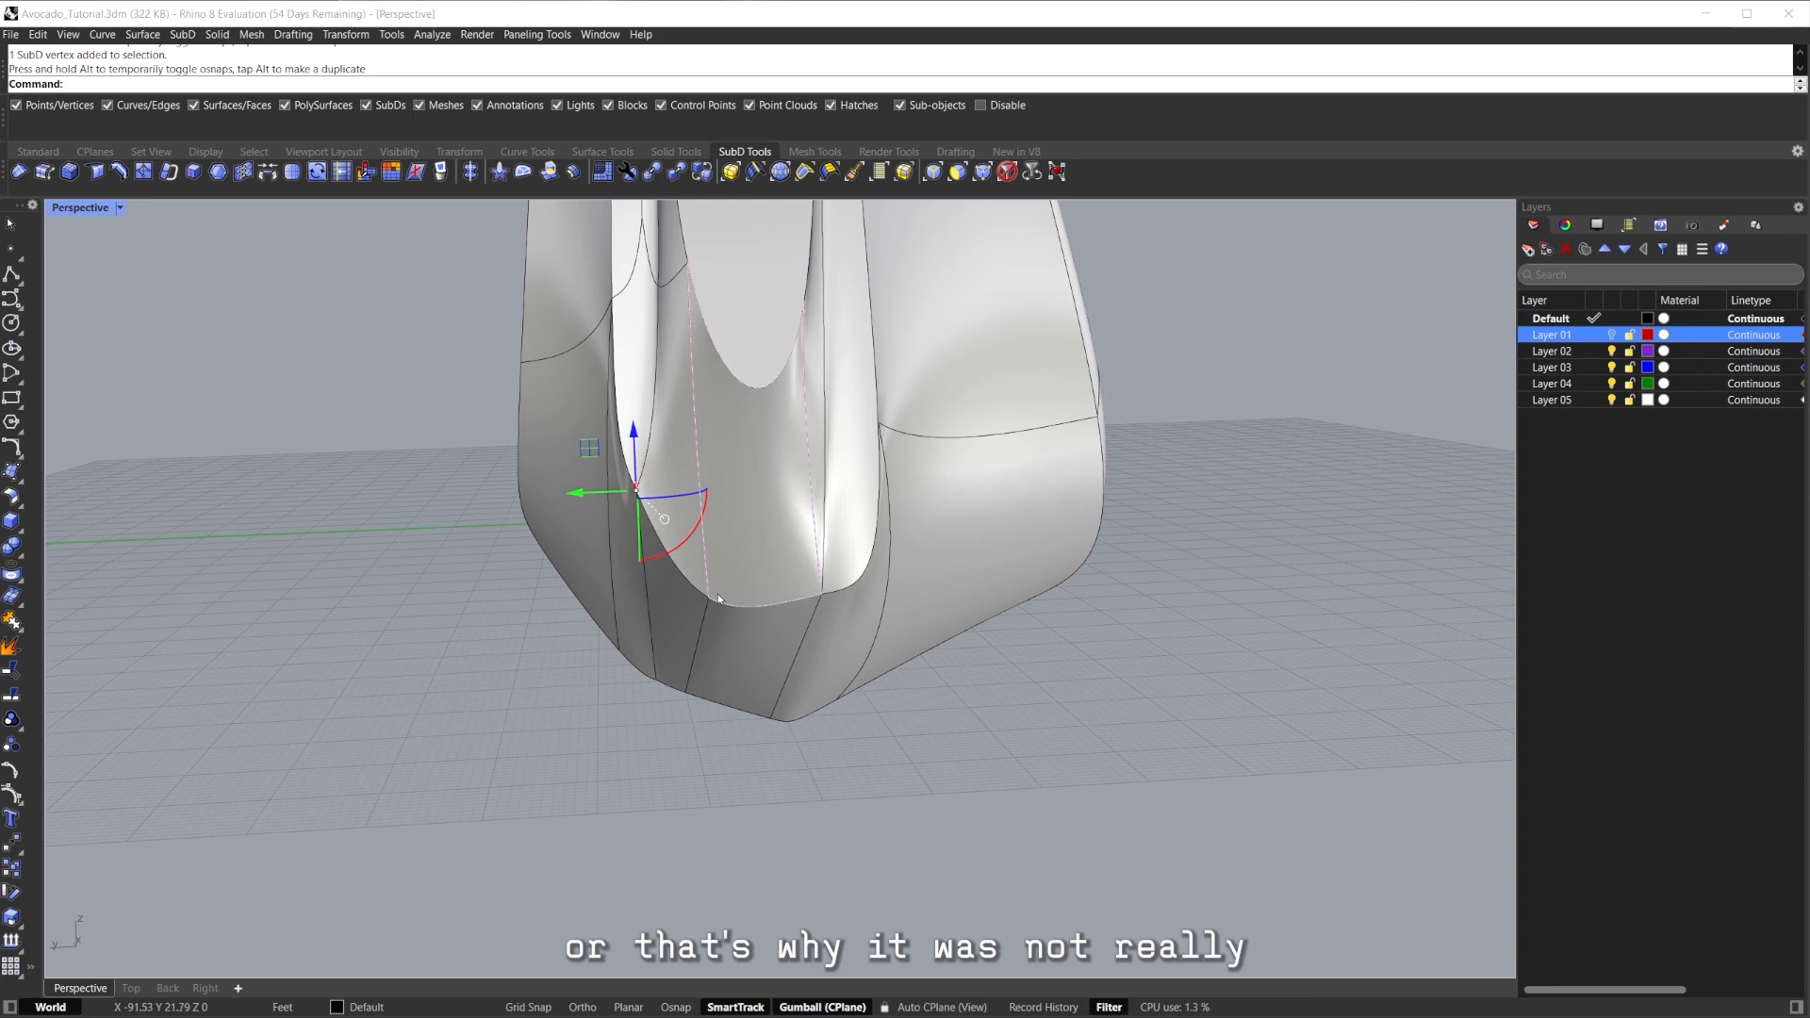
left_click(825, 594)
mouse_move(825, 595)
left_mouse_down()
mouse_move(790, 587)
mouse_move(805, 622)
left_mouse_up()
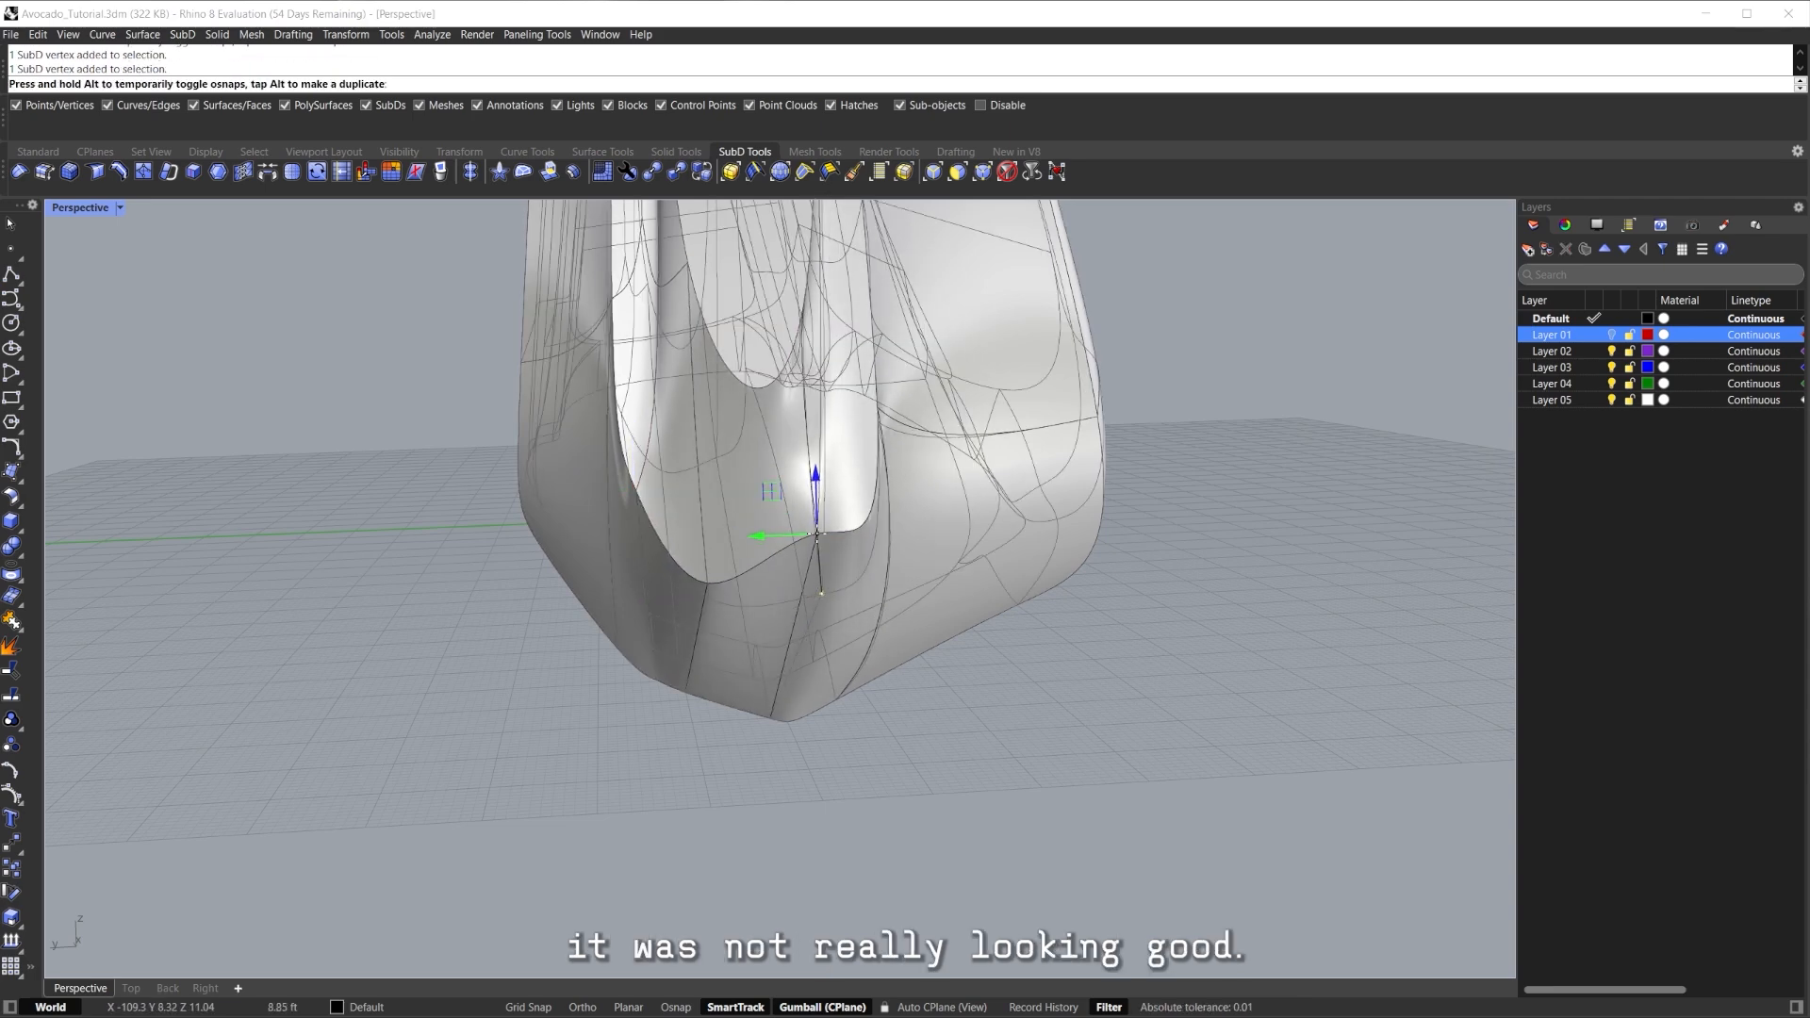
right_click_drag(816, 556, 801, 412)
left_click(652, 294)
right_click_drag(652, 295, 705, 375)
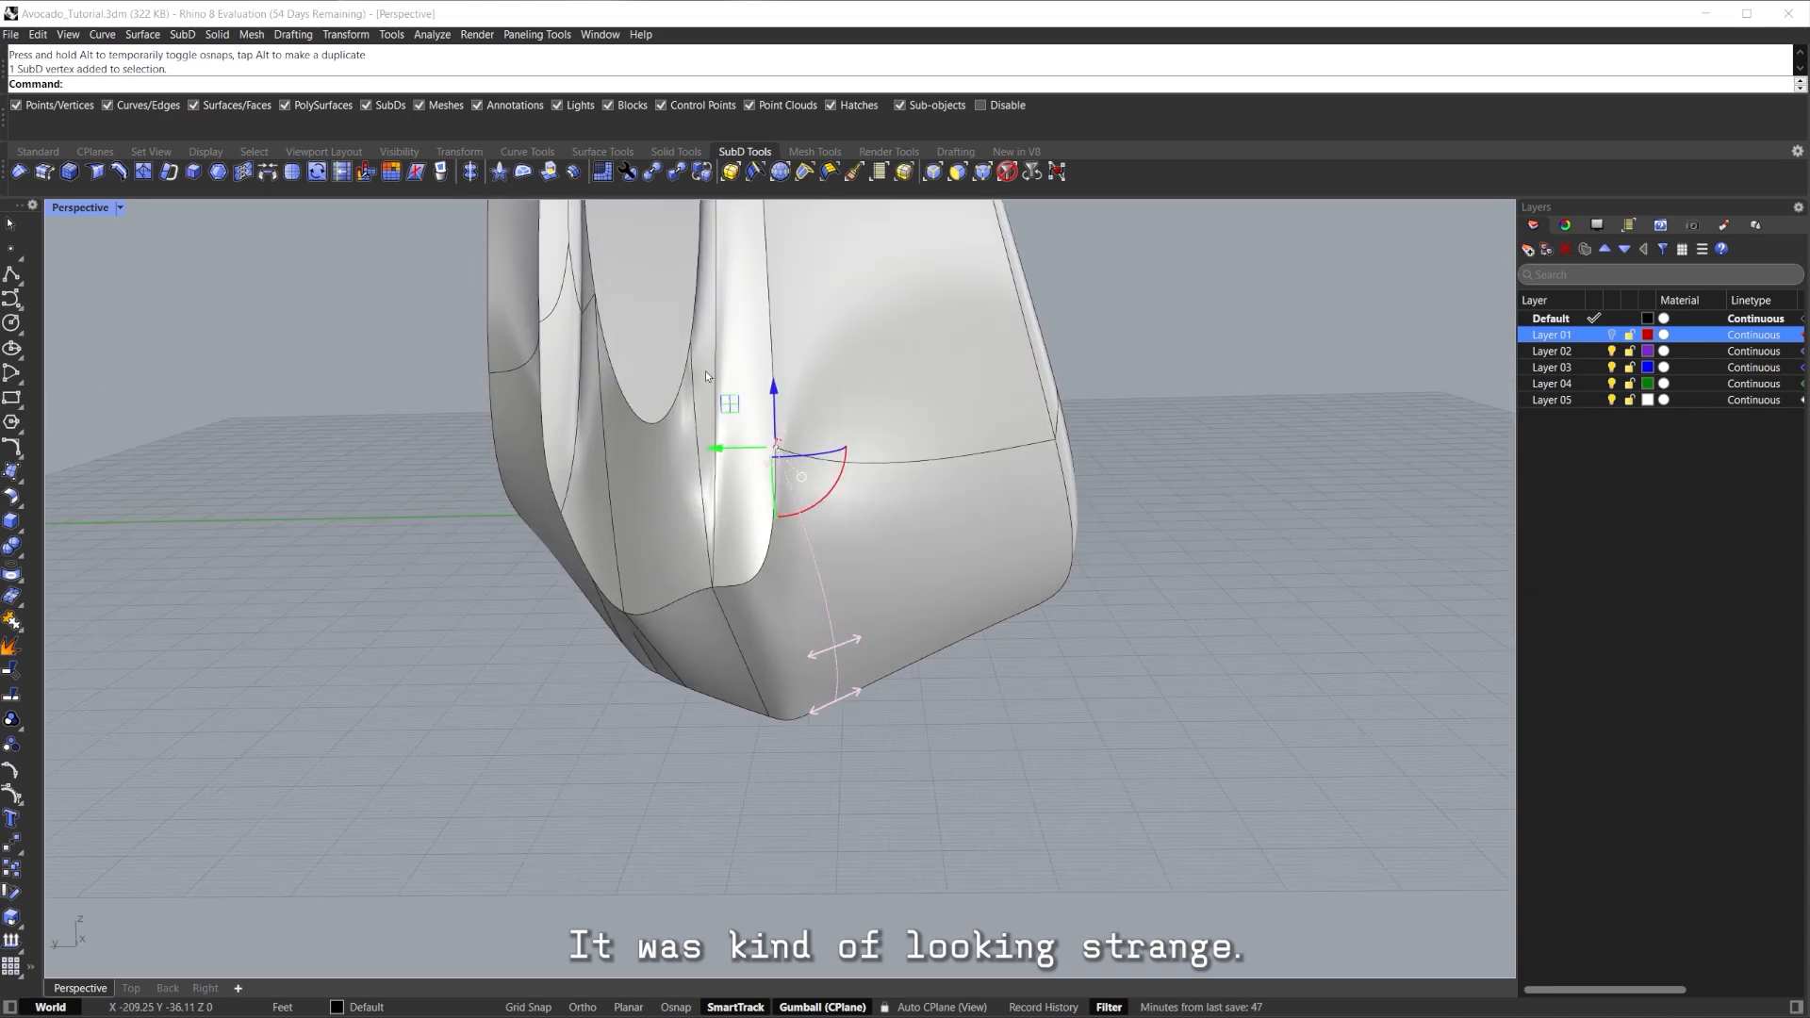
scroll(811, 407, "down", 8)
right_click_drag(811, 408, 811, 592, "shift")
scroll(794, 644, "up", 5)
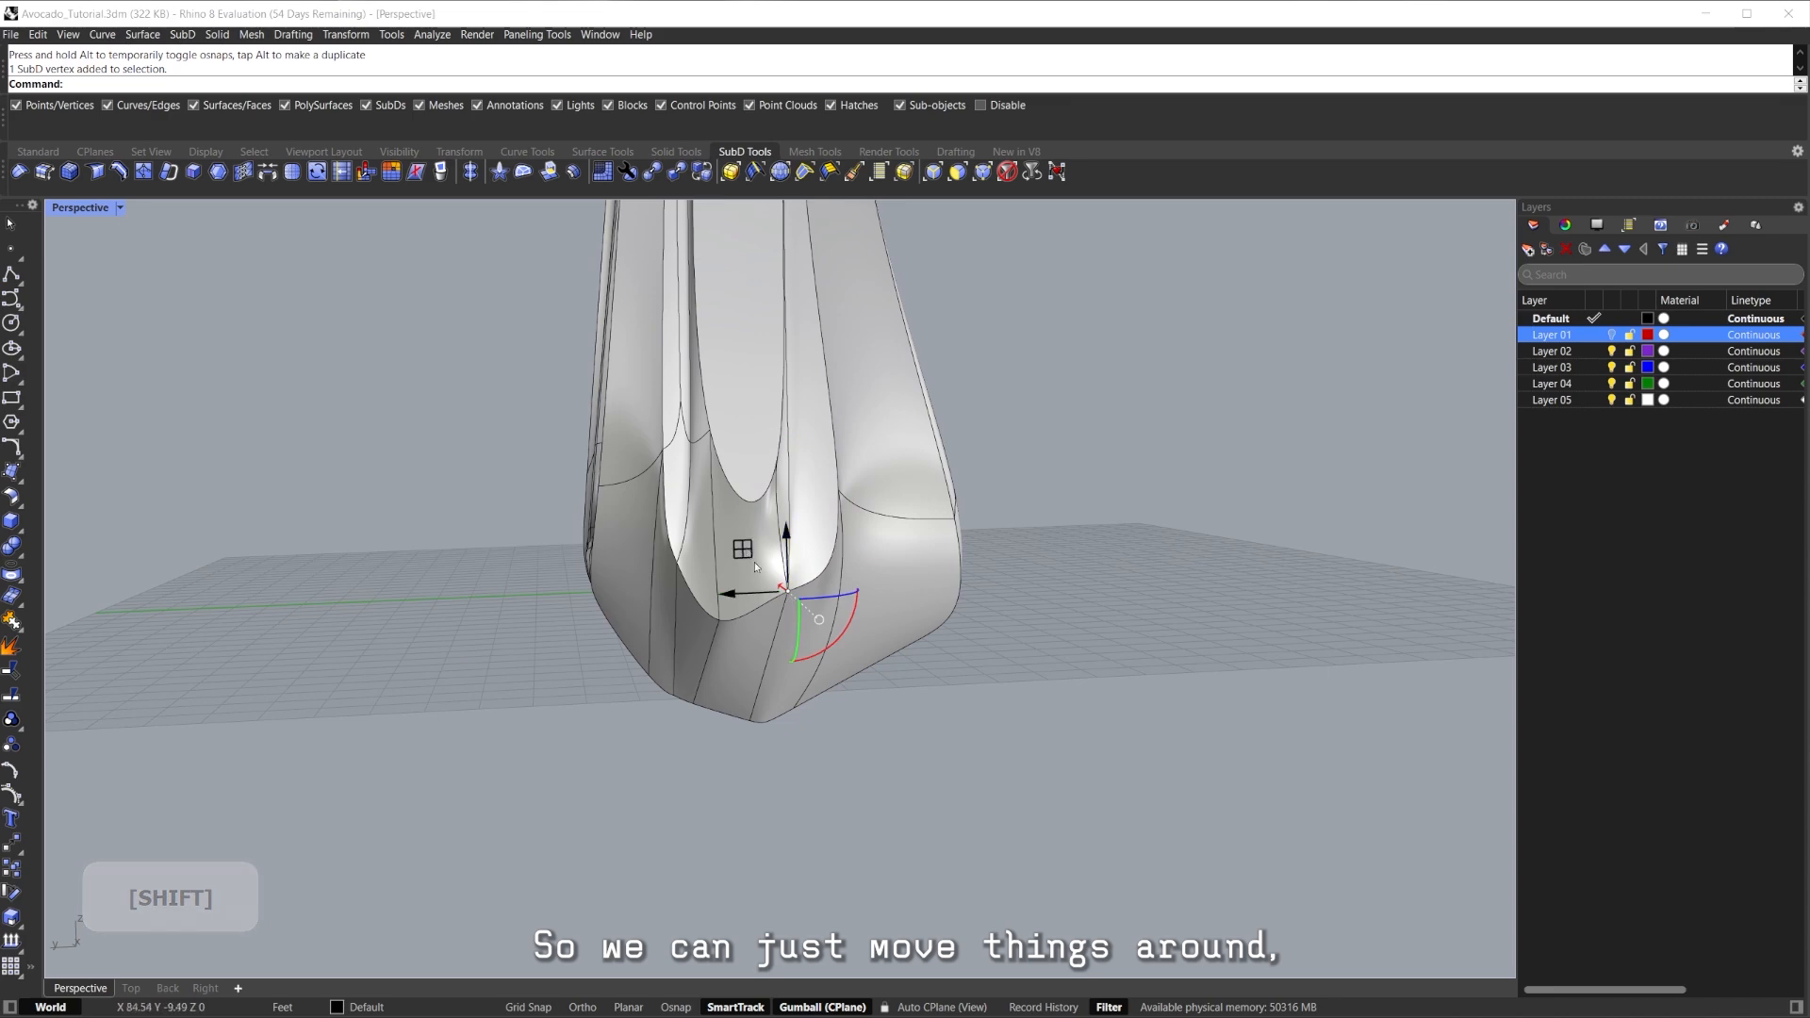
left_click_drag(793, 632, 792, 630)
right_click_drag(792, 630, 709, 617)
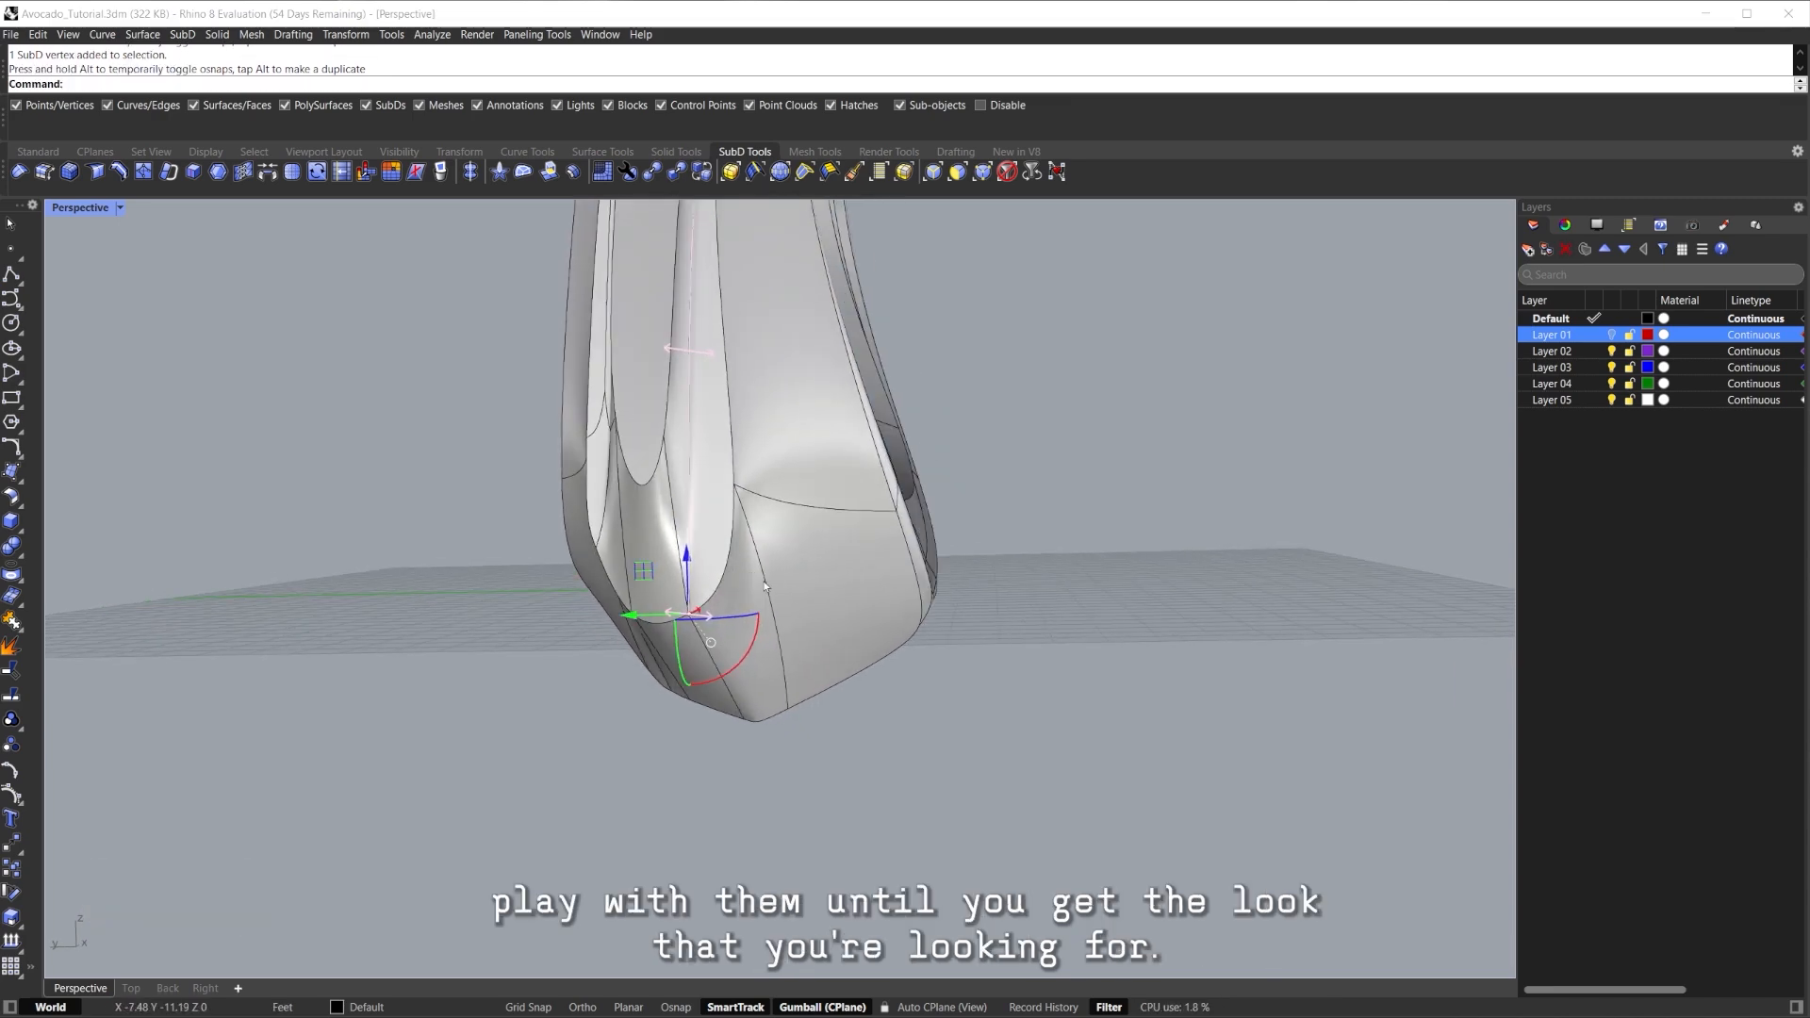
key("Escape")
Inspect the opening in flat cage display, then return to smooth.
key("Tab")
right_click_drag(990, 565, 905, 571)
right_click_drag(906, 571, 942, 618, "shift")
key("Tab")
right_click_drag(942, 617, 1009, 622)
scroll(766, 596, "up", 4)
scroll(766, 596, "down", 3)
Preview the avocado in rendered display, return to shaded, and select a seed face.
key("ctrl+alt+r")
scroll(994, 631, "down", 3)
mouse_move(1009, 623)
right_mouse_down("shift")
mouse_move(1014, 554)
mouse_move(1305, 550)
mouse_move(804, 524)
right_mouse_up("shift")
key("ctrl+alt+s")
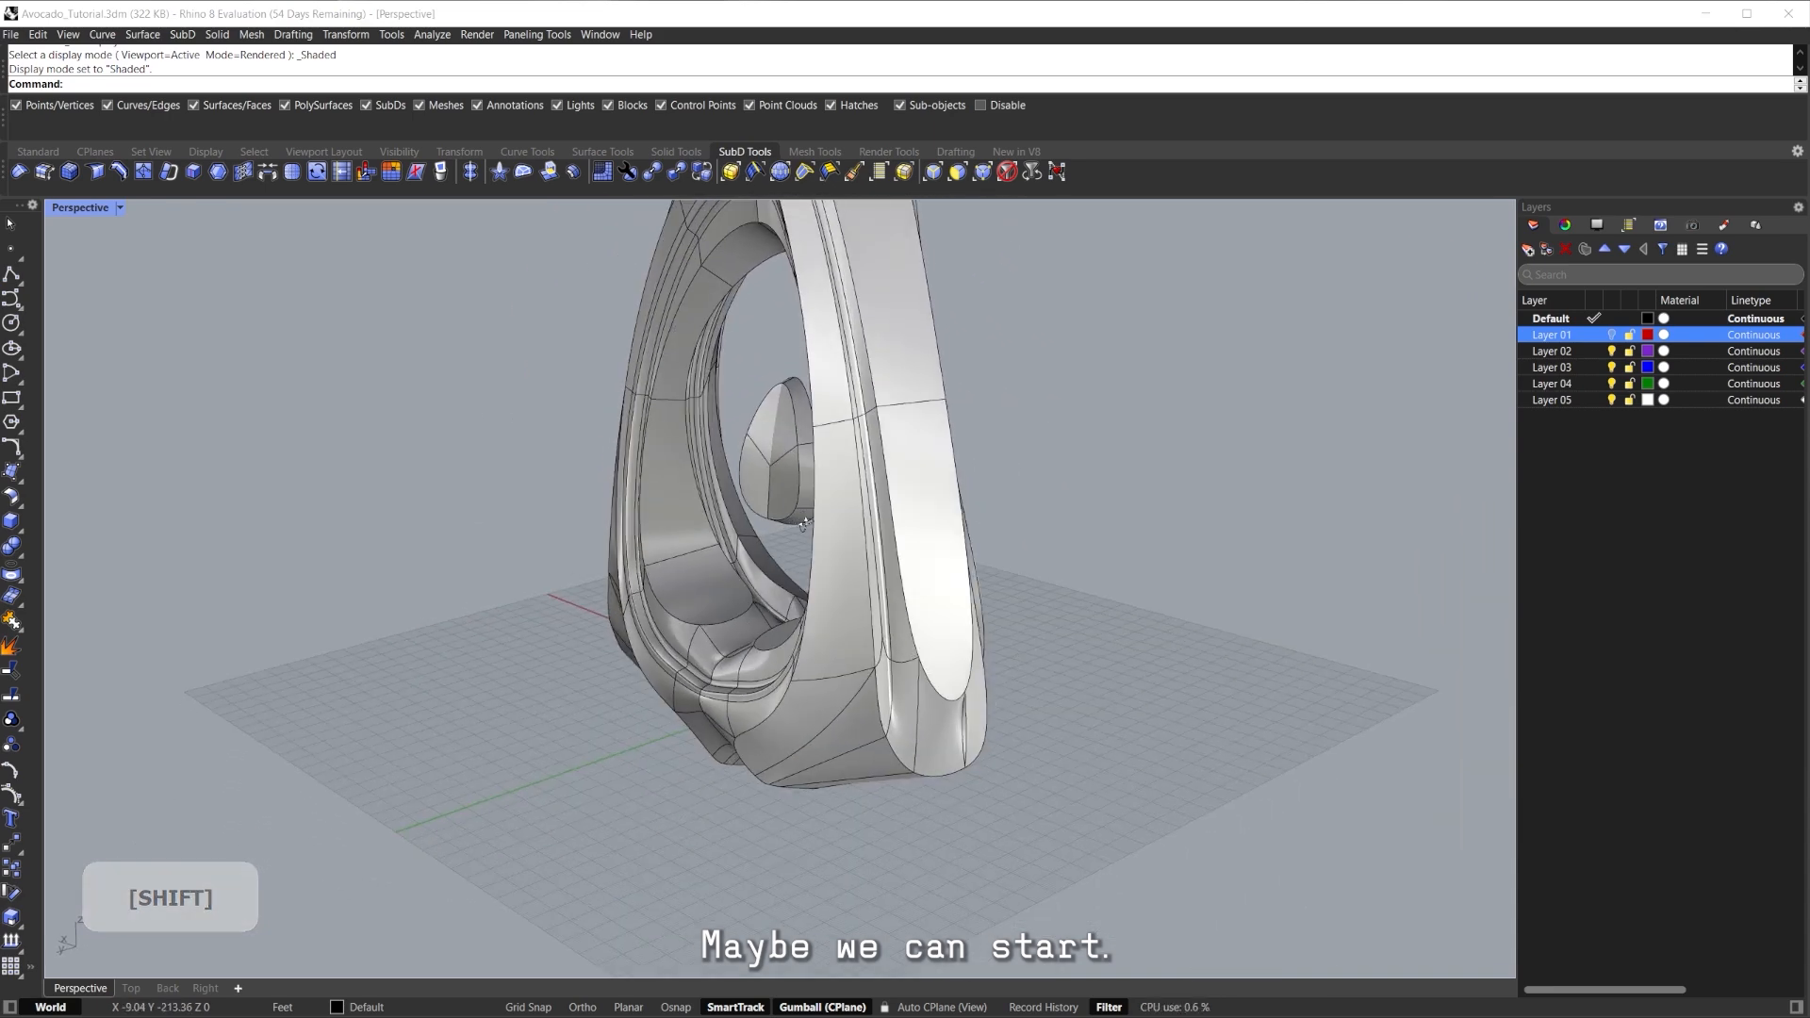
right_click_drag(926, 551, 1081, 449)
left_click(1015, 545, "ctrl+shift")
Zoom to the seed with ZS and orbit to bring its front into view.
type("zs")
key("Return")
left_click(1081, 449)
mouse_move(829, 556)
right_mouse_down("shift")
mouse_move(887, 488)
mouse_move(854, 503)
mouse_move(813, 575)
right_mouse_up("shift")
scroll(854, 503, "down", 2)
scroll(700, 594, "up", 3)
left_click(700, 598, "ctrl+shift")
type("zs")
key("Return")
right_click_drag(703, 597, 630, 517)
scroll(791, 583, "down", 5)
left_click(835, 452)
Inset two front faces of the seed and pull the inset forward.
double_click(689, 460, "shift")
key("Escape")
left_click(668, 577)
left_click(666, 441, "shift")
left_click(725, 421, "shift")
right_click_drag(724, 420, 557, 413)
scroll(648, 516, "up", 3)
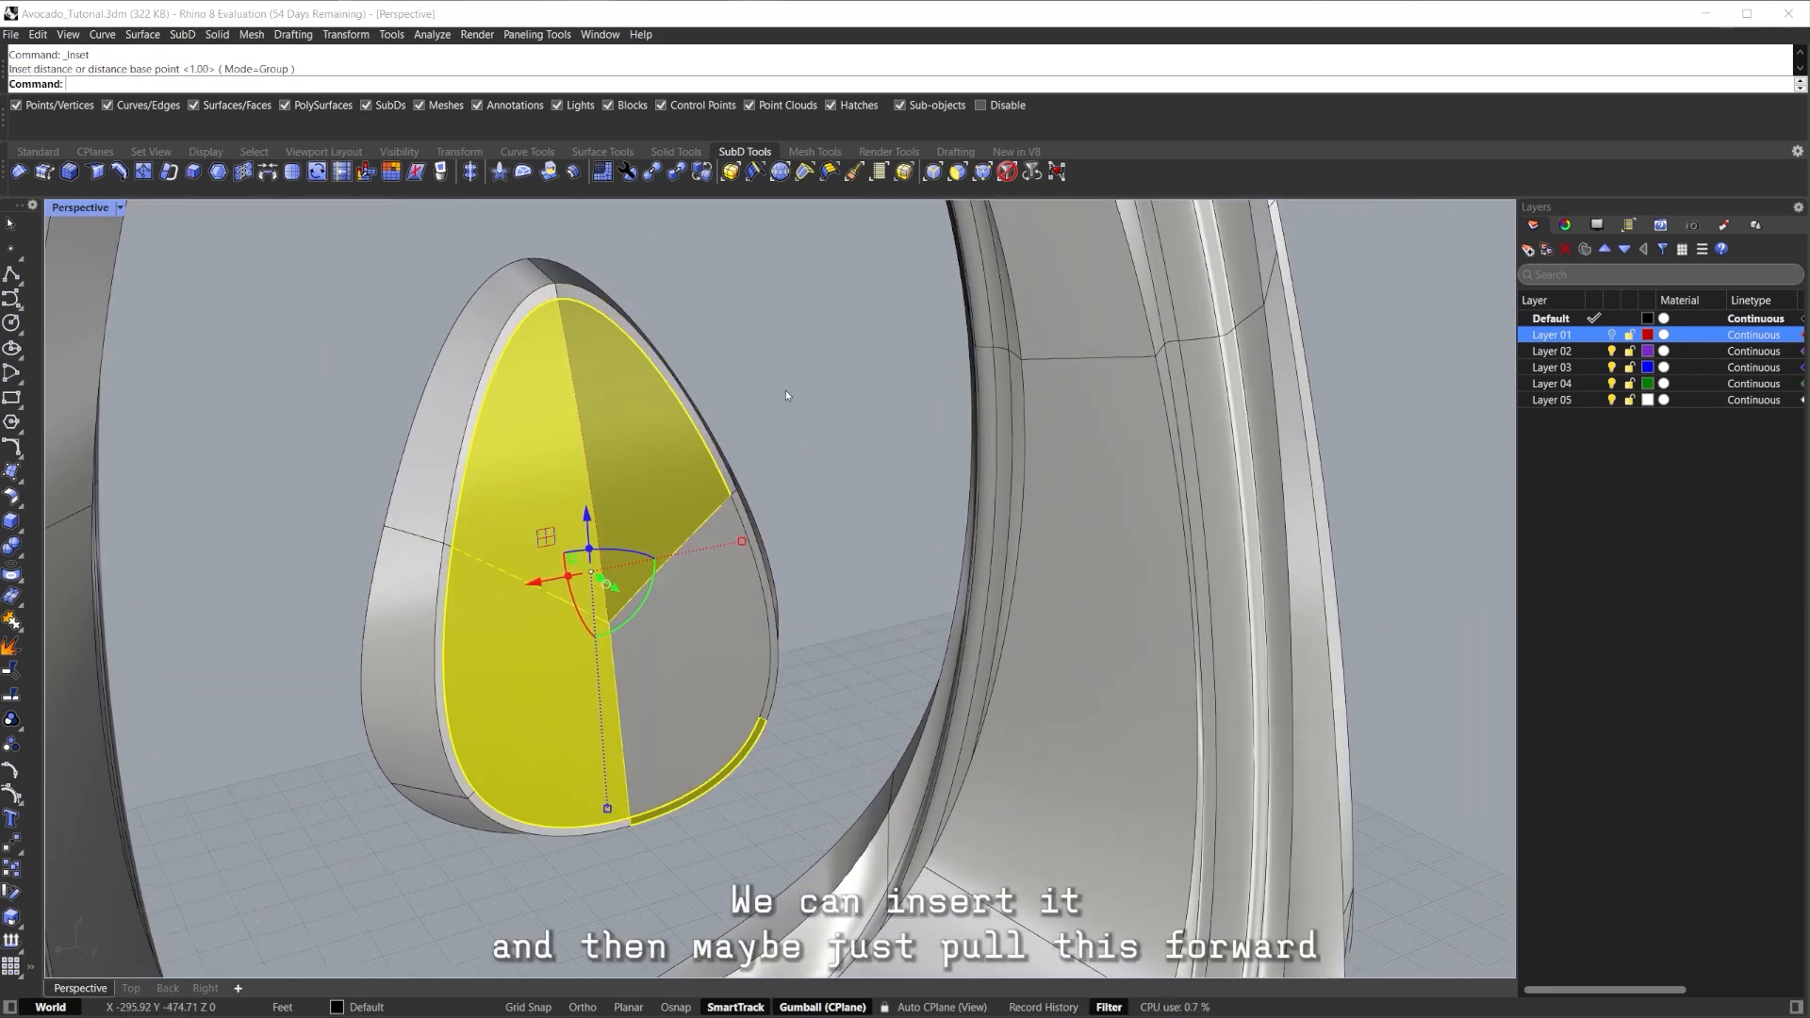
key("Return")
right_click_drag(598, 581, 641, 613)
left_click_drag(631, 615, 687, 644)
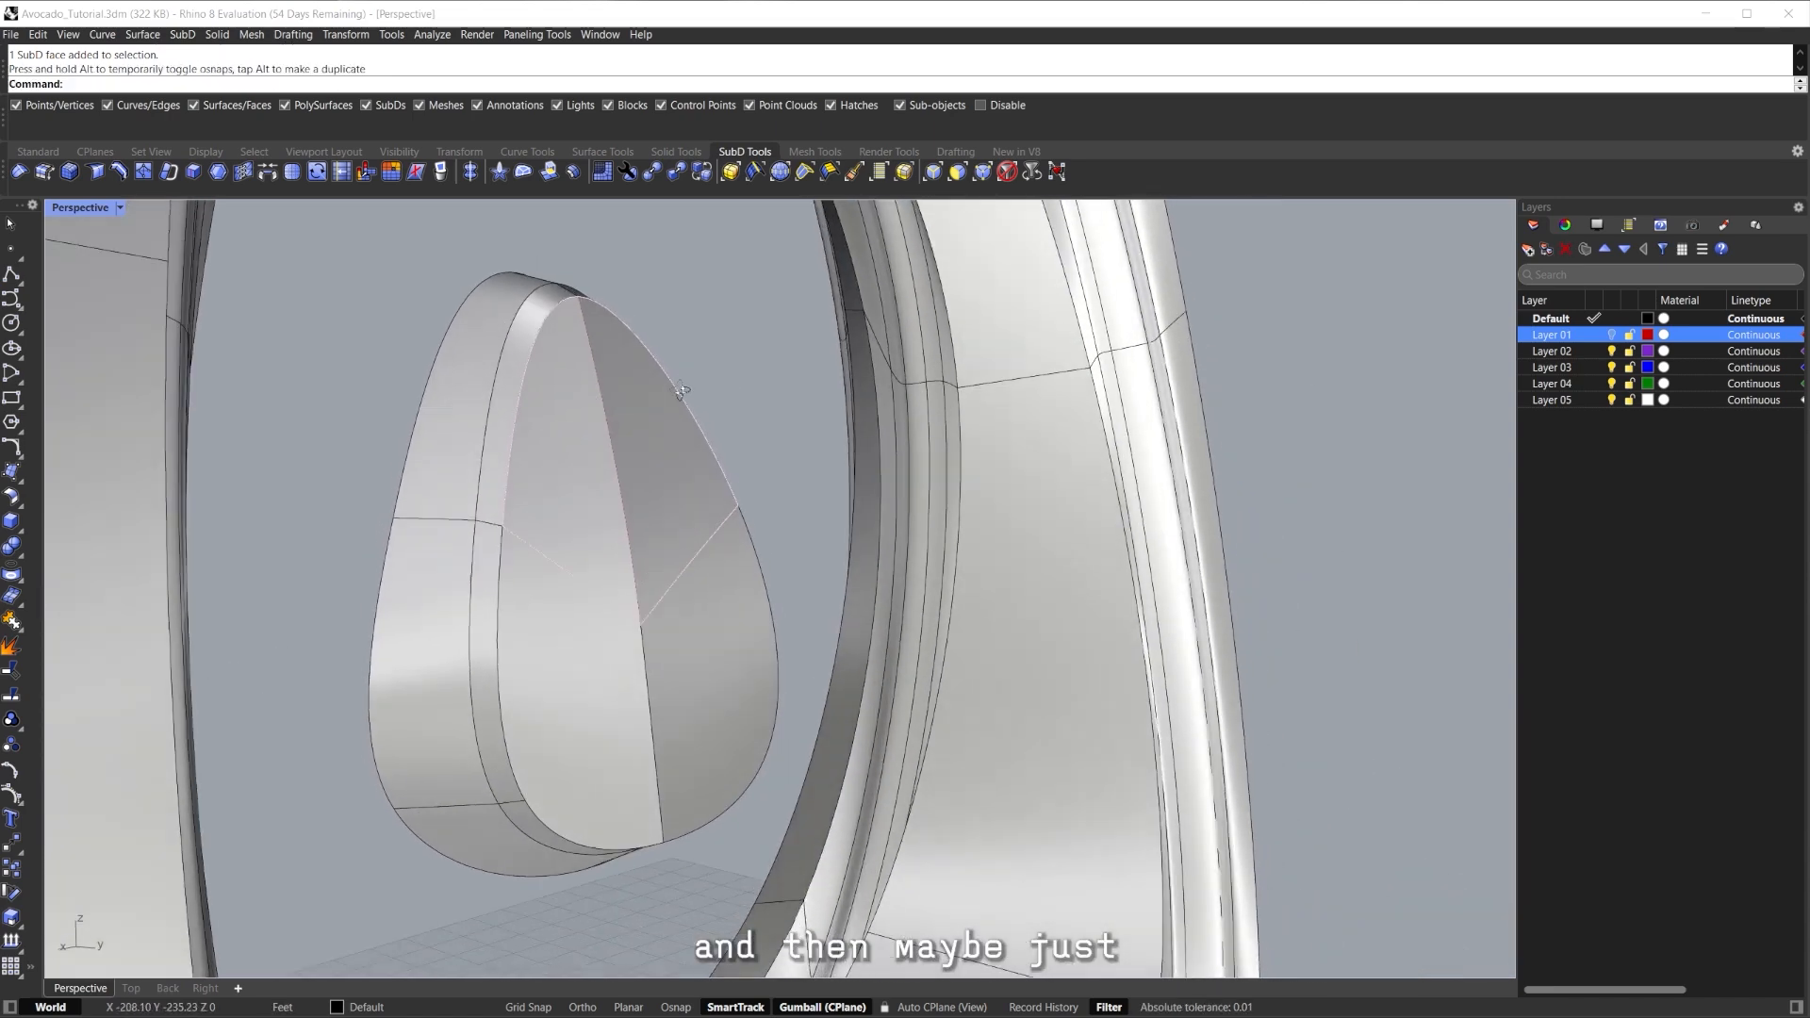
Extrude the inset seed faces outward with ExtrudeSubD and check the bulge in Rendered view.
left_click(562, 630, "shift")
scroll(548, 609, "up", 2)
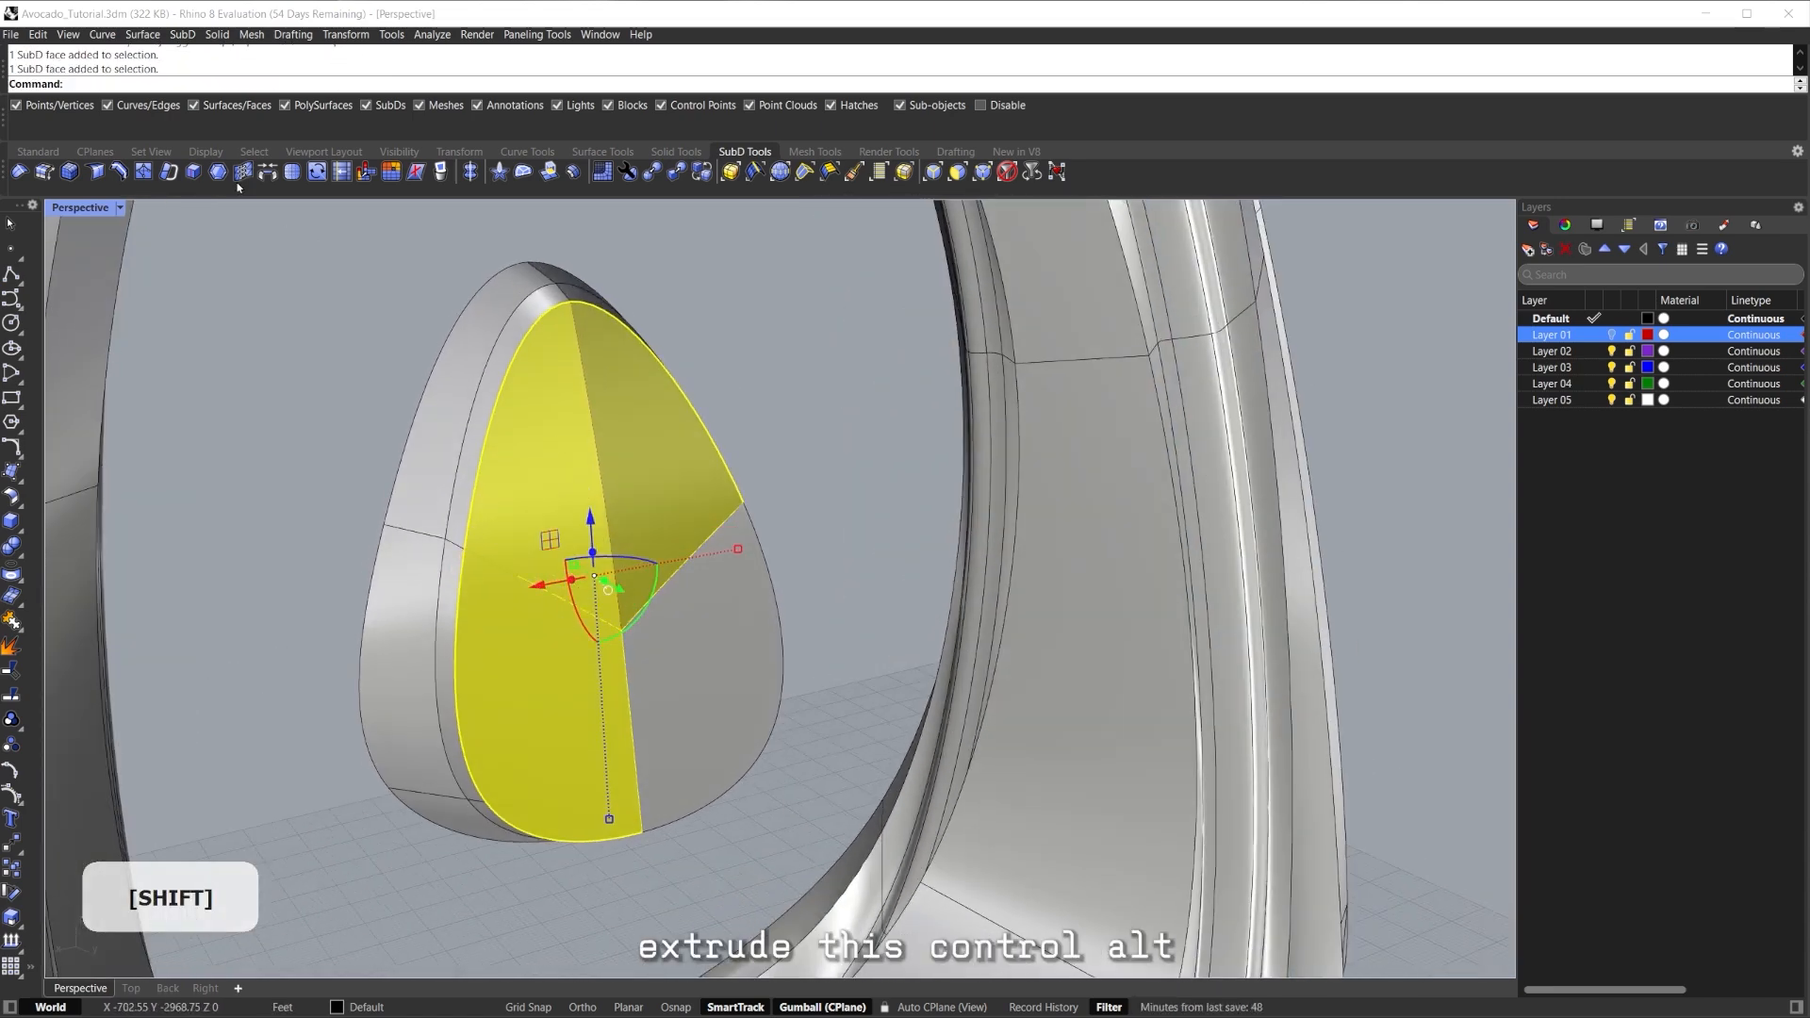
key("ctrl+alt+e")
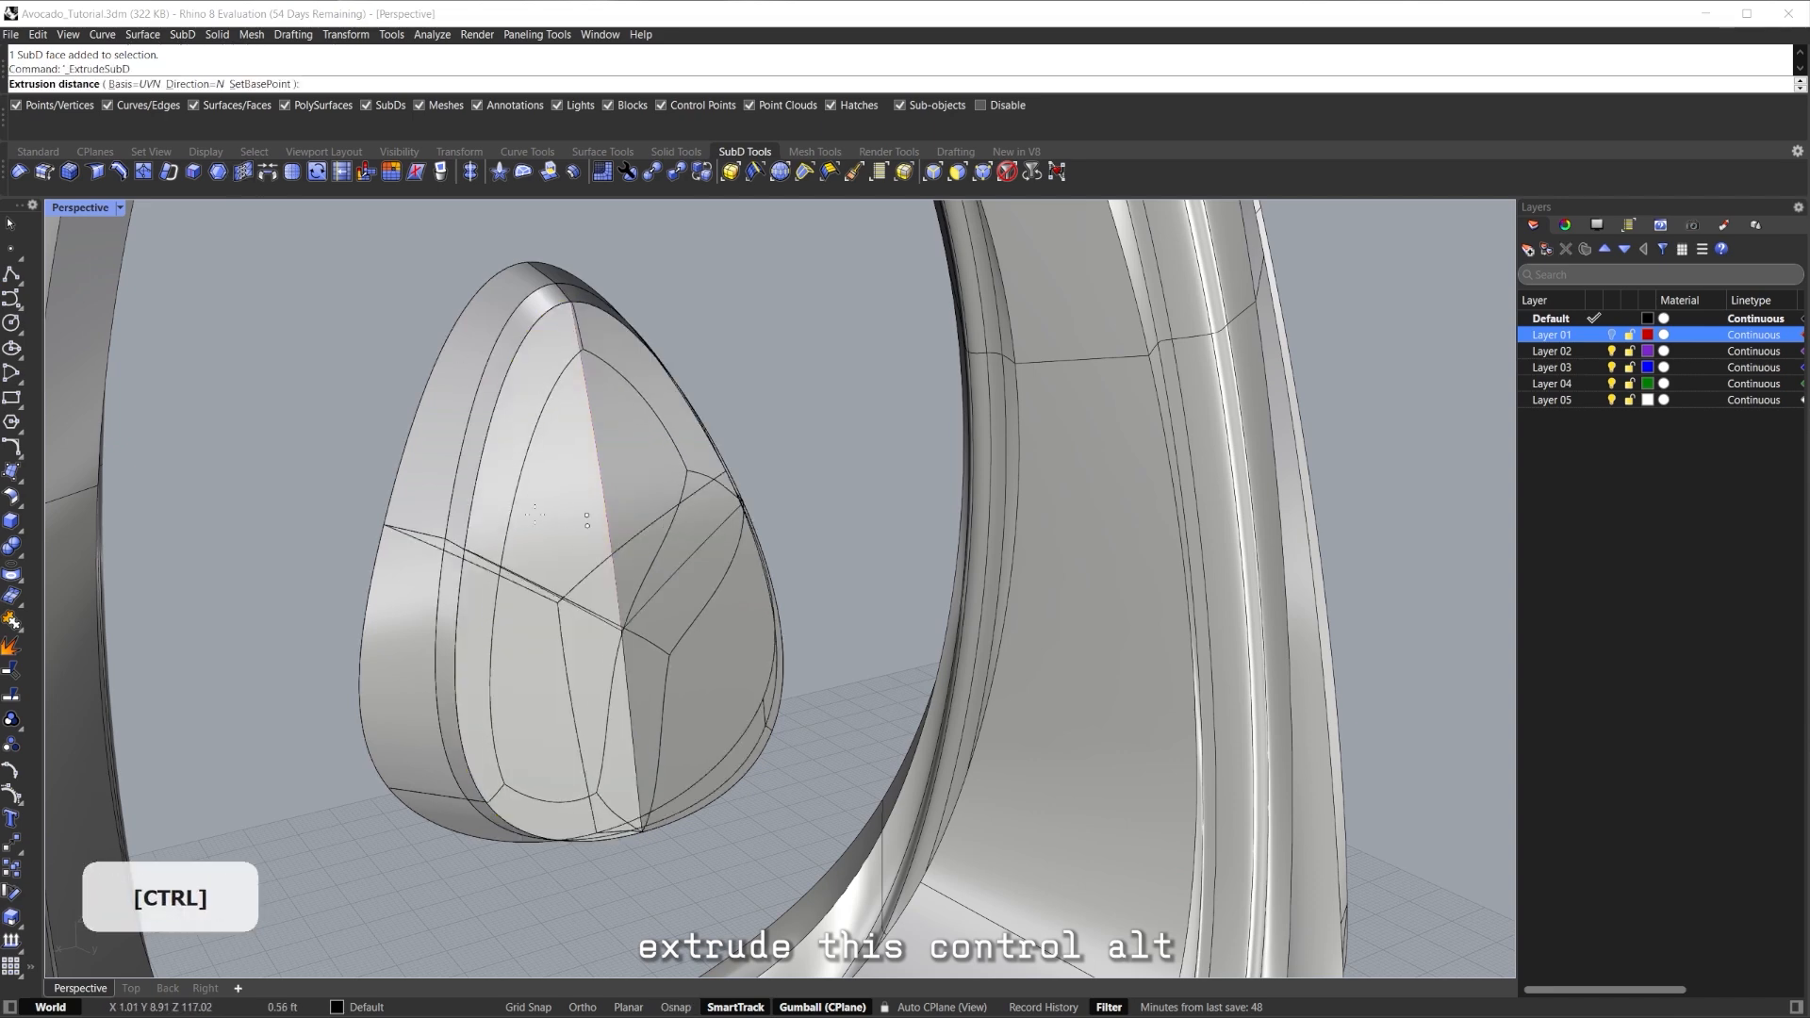
right_click_drag(577, 553, 577, 379)
left_click(636, 638)
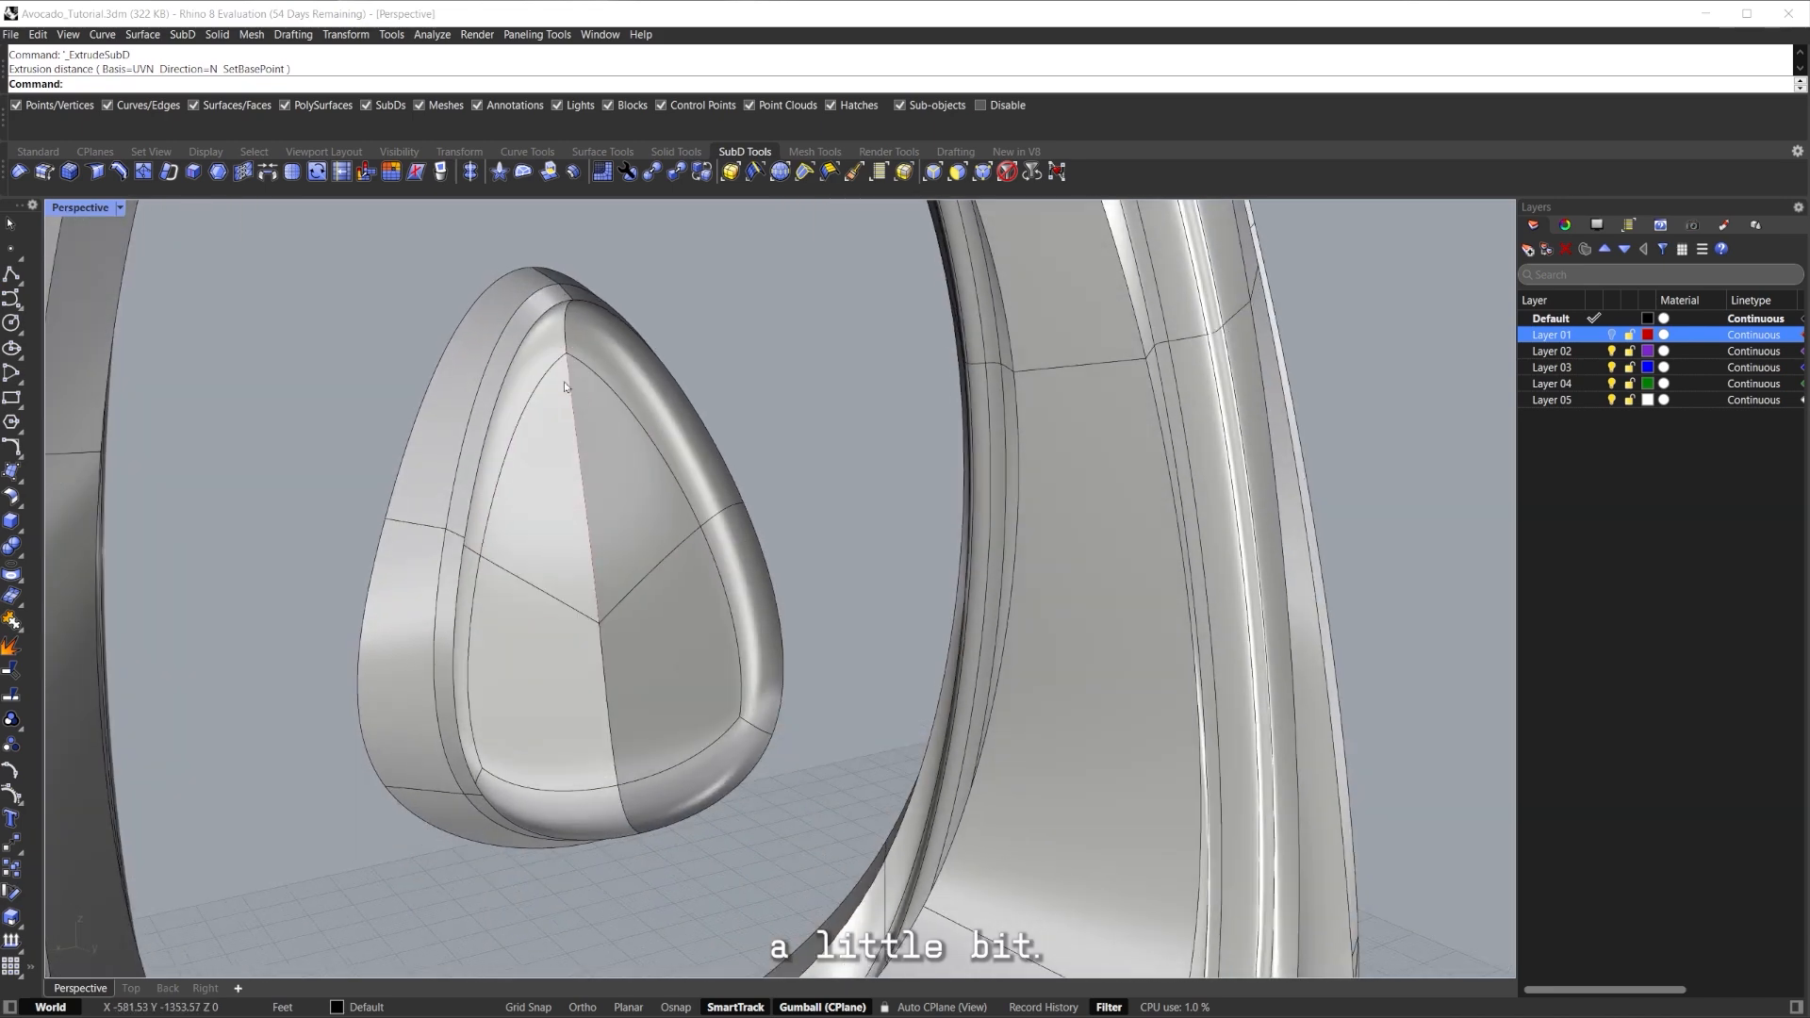
left_click(735, 299)
right_click_drag(736, 298, 529, 389)
key("ctrl+alt+r")
mouse_move(652, 508)
right_mouse_down()
mouse_move(736, 520)
mouse_move(791, 619)
mouse_move(820, 529)
mouse_move(796, 433)
mouse_move(560, 627)
mouse_move(585, 528)
mouse_move(622, 495)
right_mouse_up()
key("ctrl+alt+s")
Adjust an edge on top of the seed with the gumball, undoing an earlier edge-loop move.
double_click(511, 646, "ctrl+shift")
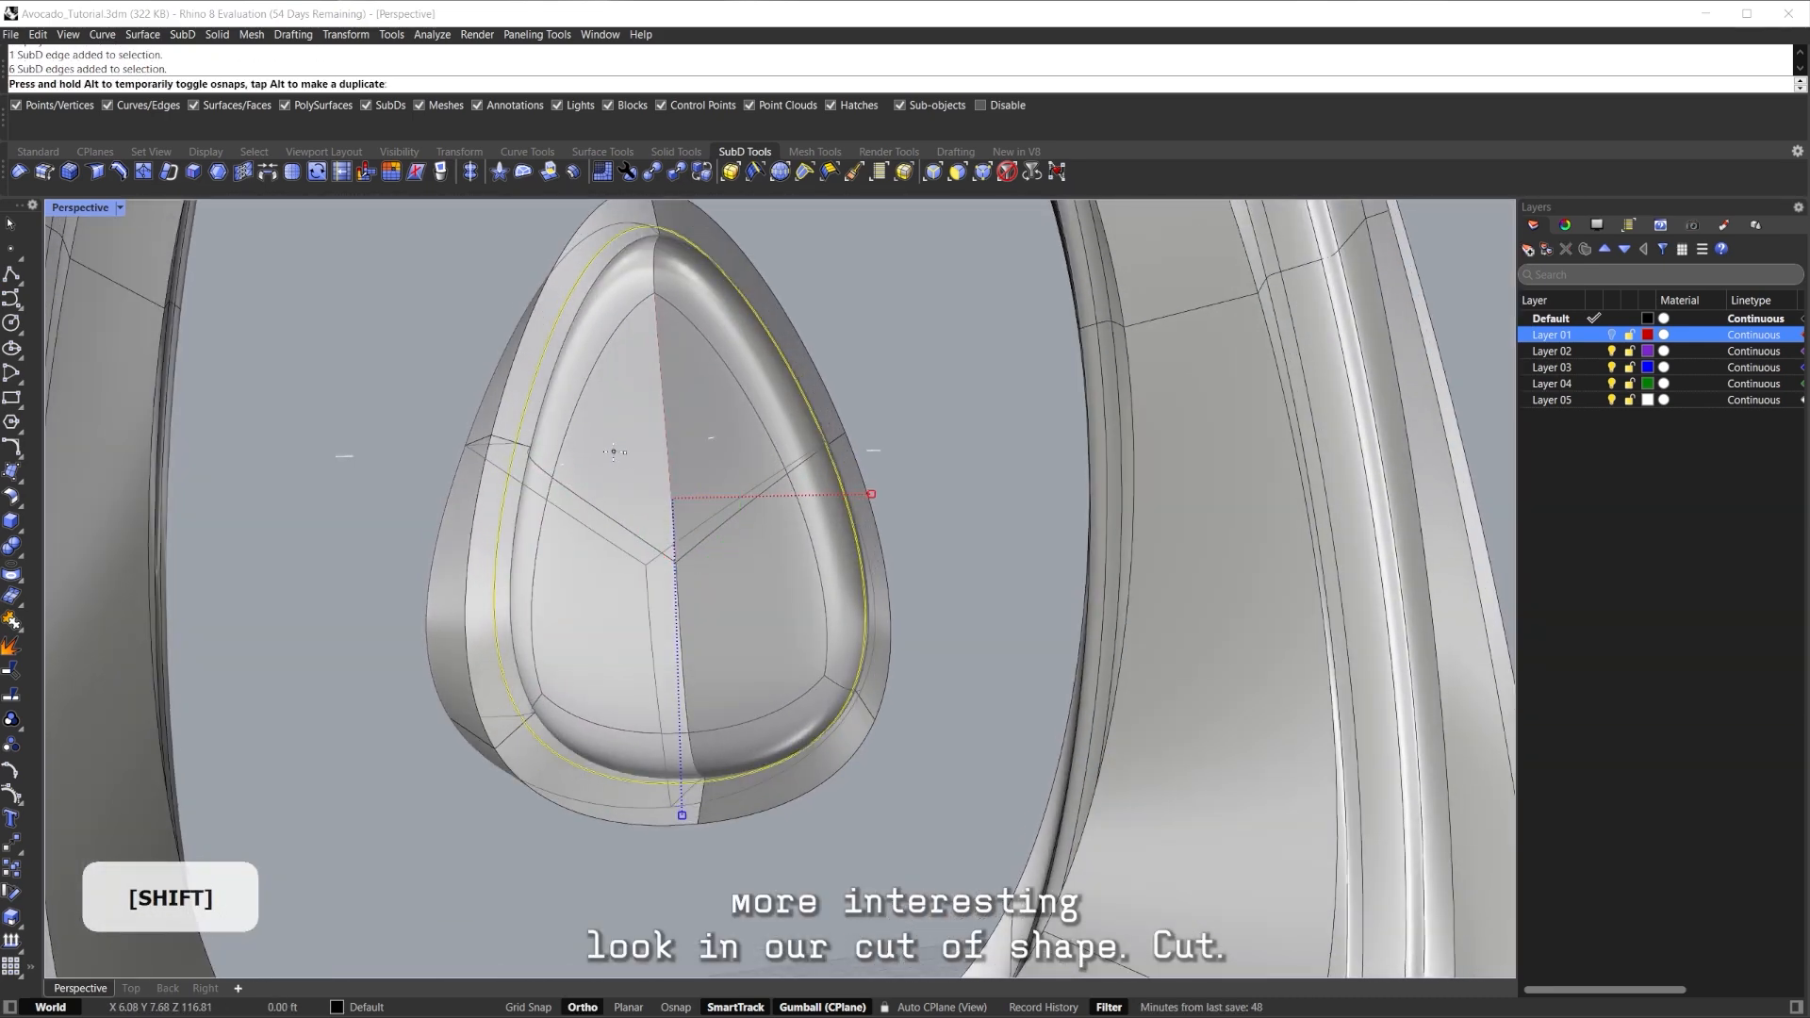
right_click_drag(615, 462, 638, 488)
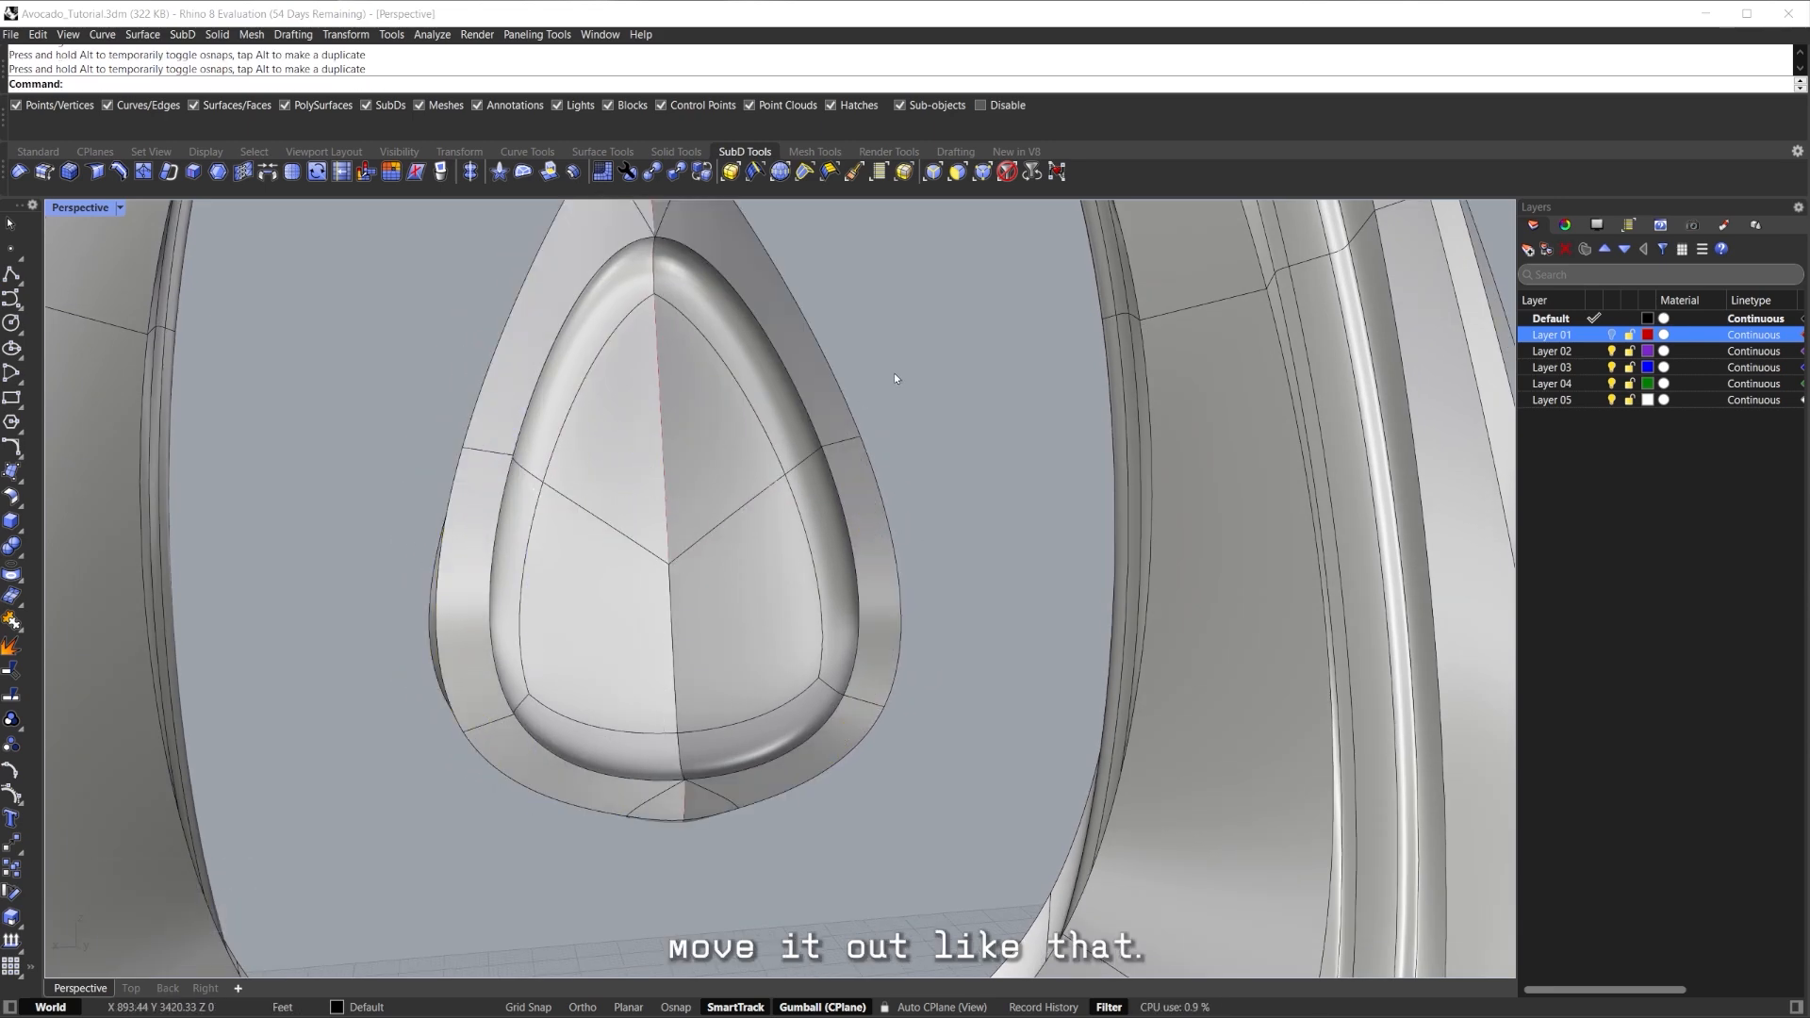
left_click(893, 377)
scroll(783, 424, "down", 2)
right_click_drag(613, 537, 675, 593)
scroll(757, 564, "down", 8)
key("ctrl+z")
scroll(726, 542, "up", 5)
left_click(688, 482, "ctrl+shift")
right_click_drag(689, 482, 693, 436)
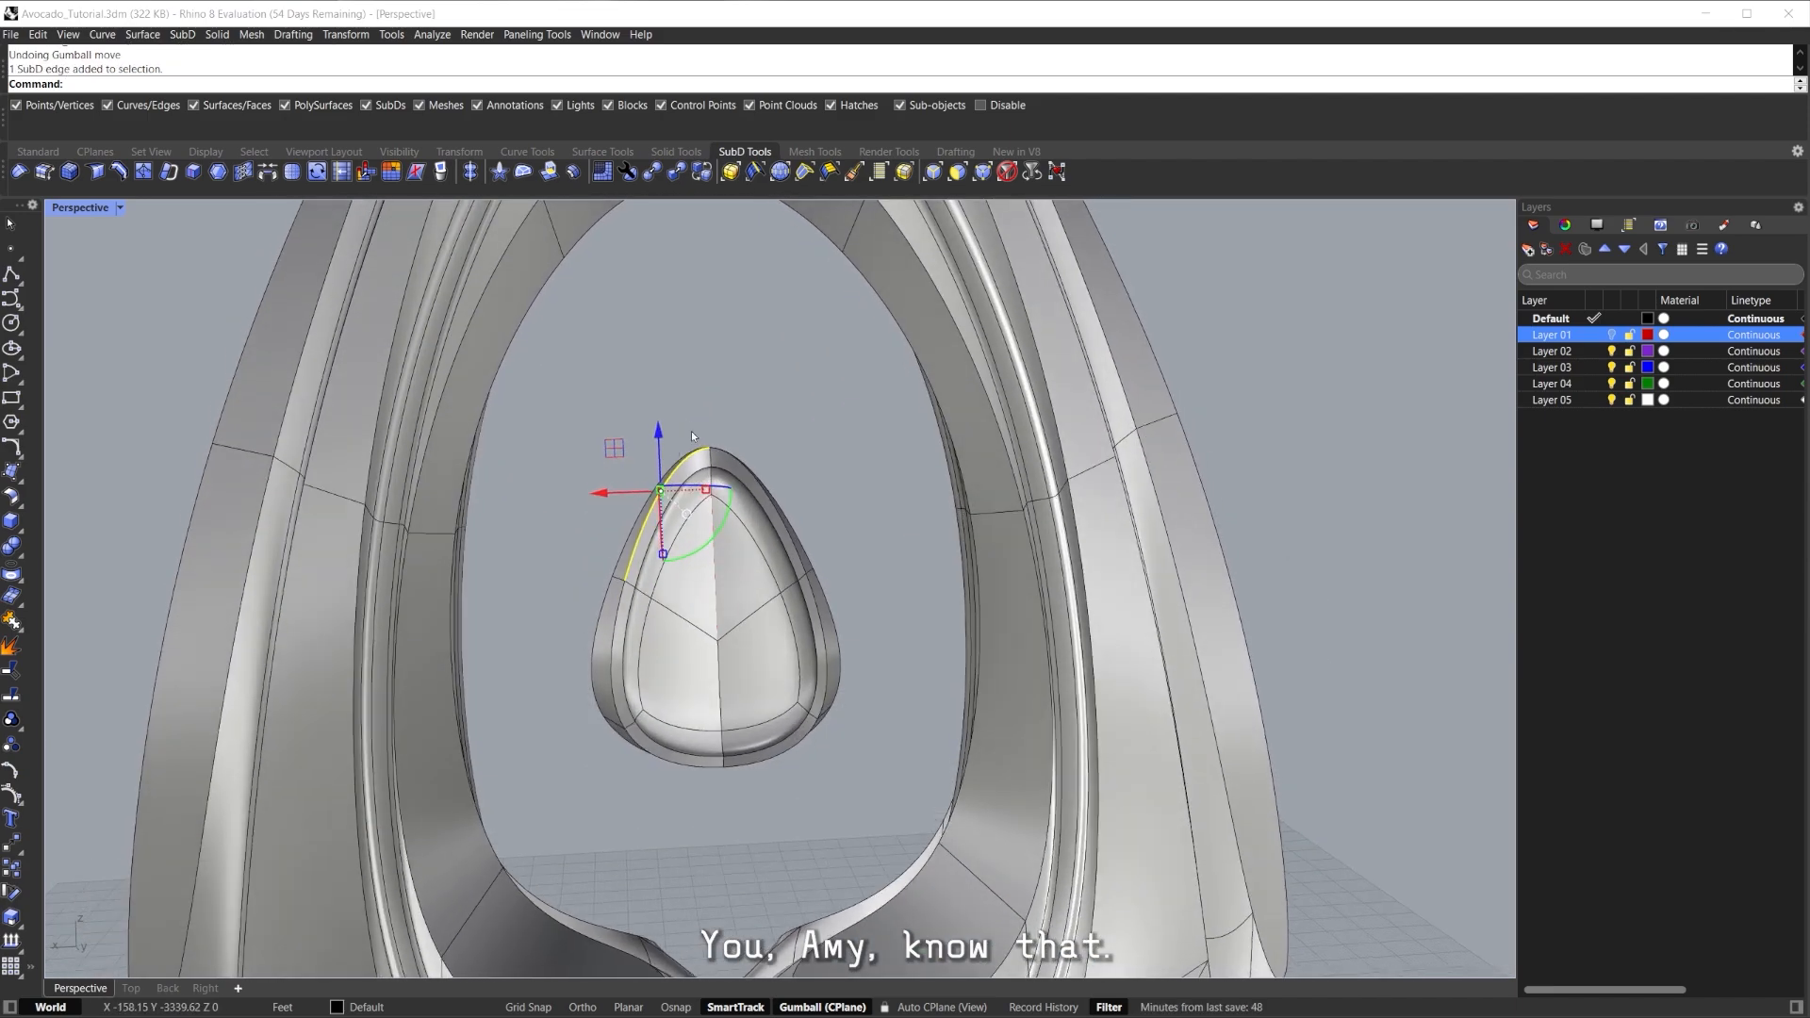
left_click_drag(657, 415, 657, 411)
right_click_drag(660, 419, 836, 559)
Select the upper faces on the seed's back and inset them.
left_click(758, 475, "ctrl+shift")
left_click(690, 483, "ctrl+shift")
scroll(707, 500, "up", 2)
right_click_drag(703, 500, 614, 550)
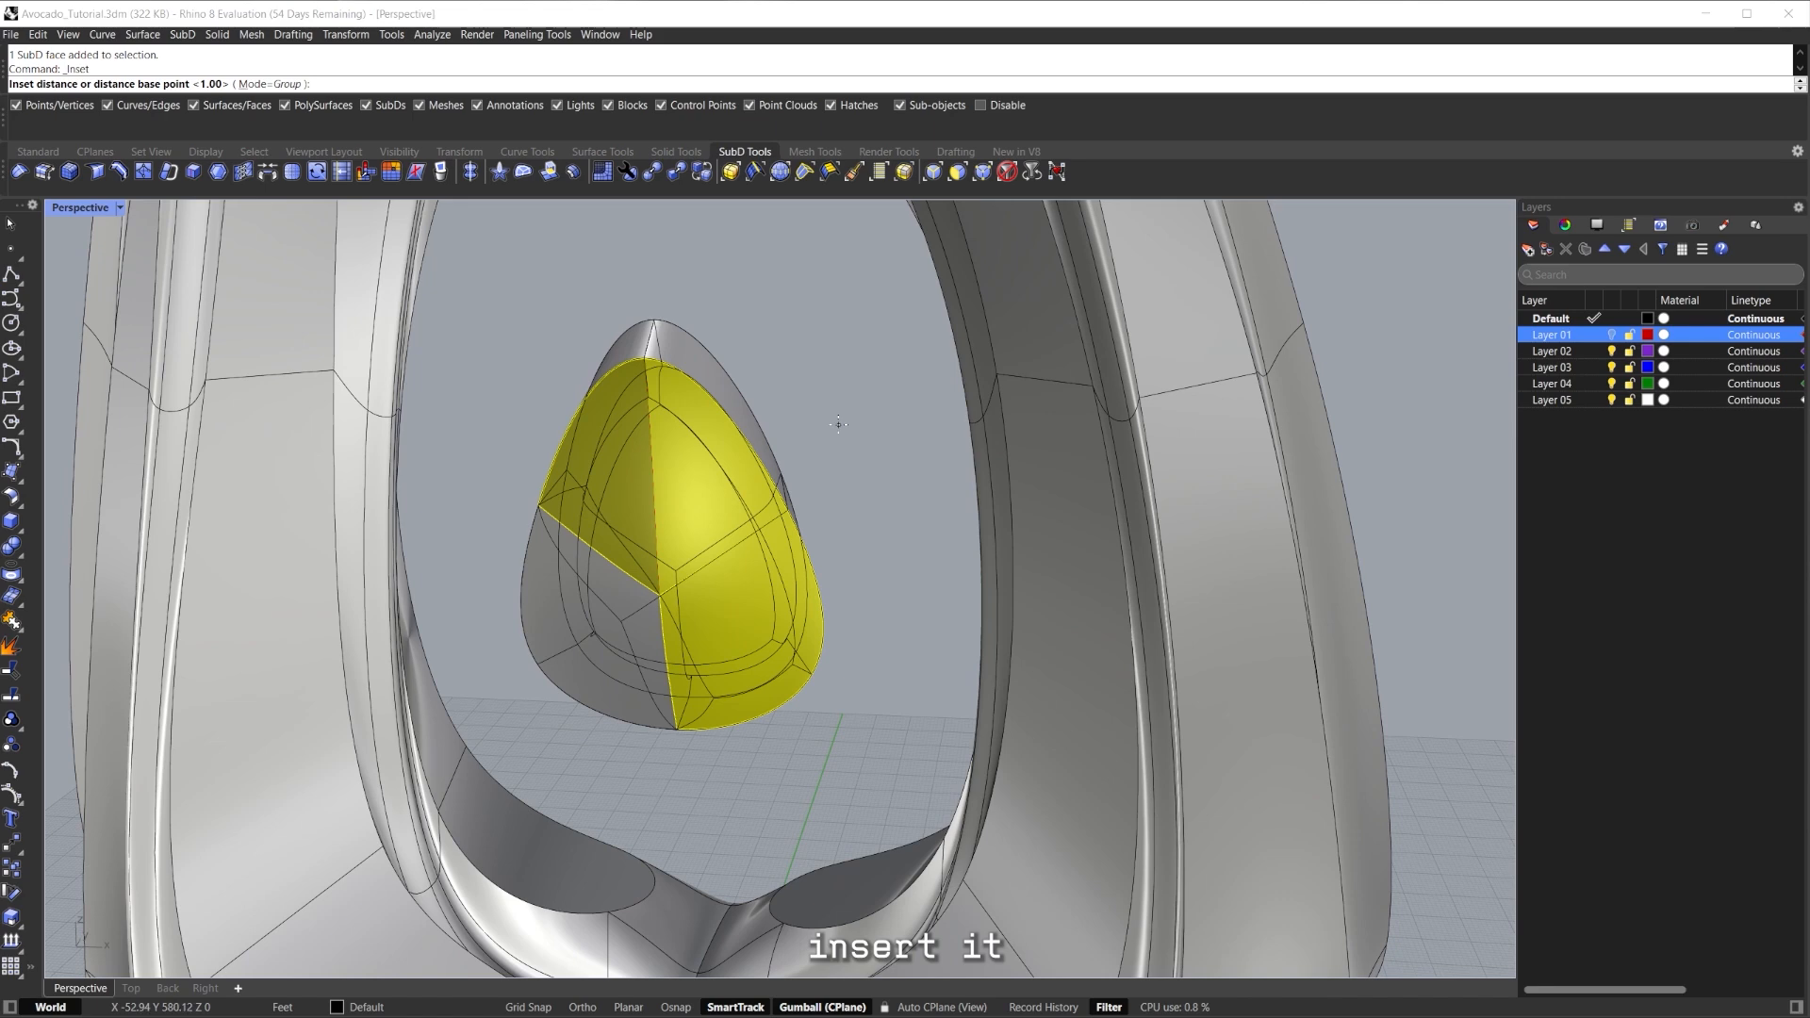
right_click_drag(743, 613, 682, 618)
scroll(778, 518, "up", 3)
key("Tab")
key("Tab")
scroll(745, 594, "up", 2)
scroll(681, 618, "down", 2)
key("ctrl+z")
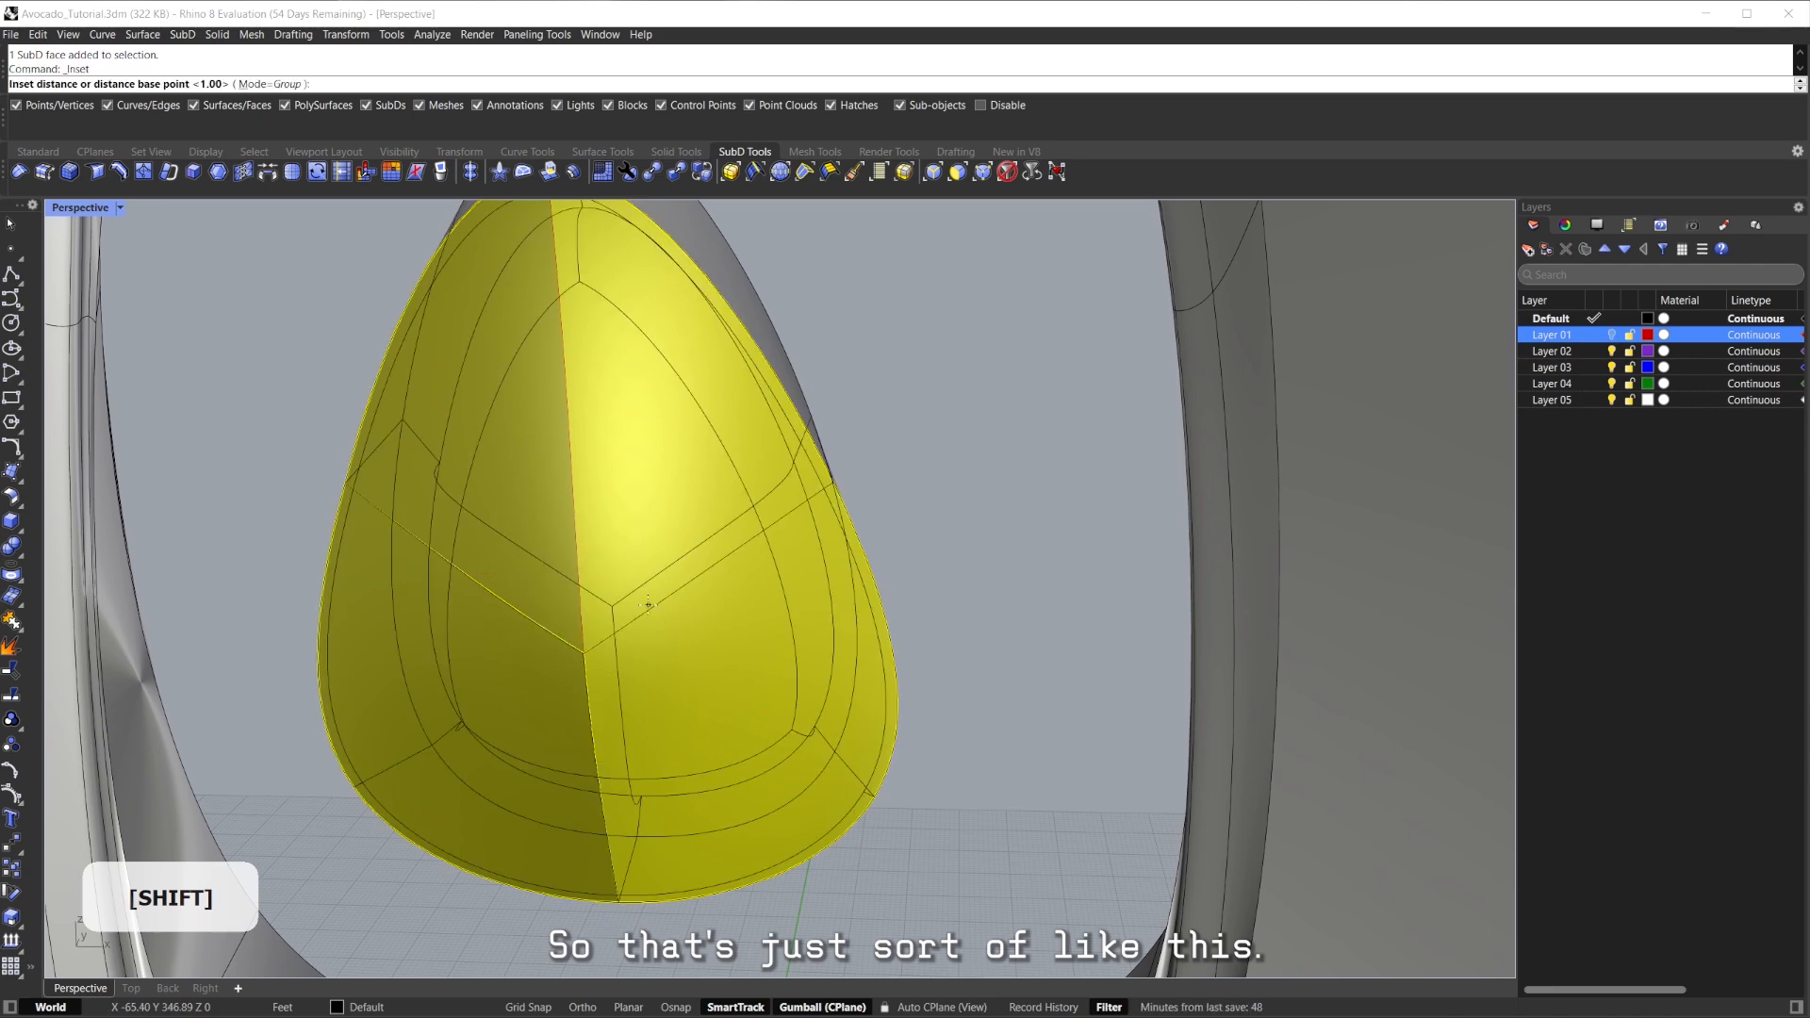
key("Return")
Scale the inset back faces inward with a Shift-drag on the gumball.
scroll(660, 600, "down", 3)
mouse_move(648, 534)
right_mouse_down()
mouse_move(530, 538)
mouse_move(661, 539)
right_mouse_up()
scroll(530, 538, "up", 4)
left_click_drag(685, 545, 671, 545, "shift")
right_click_drag(670, 545, 745, 557)
left_click(972, 391)
key("ctrl+z")
right_click_drag(972, 392, 809, 489)
scroll(809, 489, "down", 2)
left_click(876, 446)
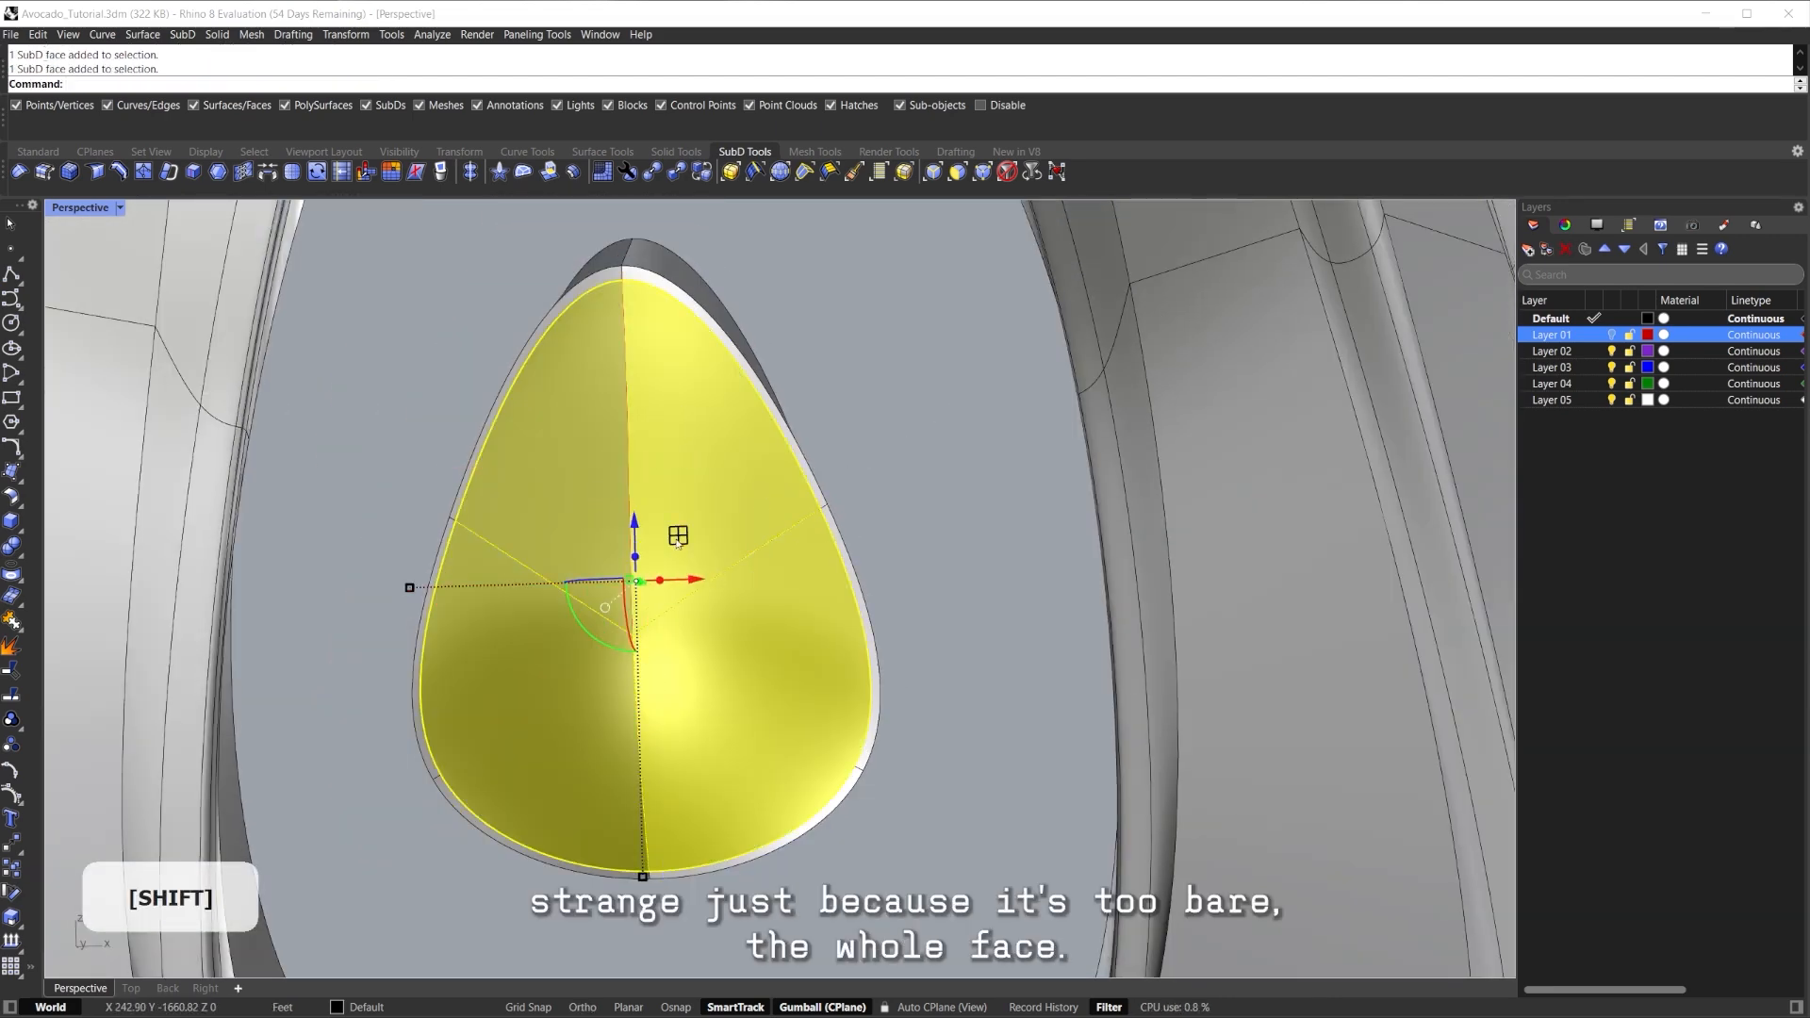
left_click_drag(677, 537, 666, 547, "shift")
Extrude the back face outward and view the whole model in Rendered mode.
right_click_drag(698, 539, 652, 581)
left_click_drag(664, 596, 668, 594, "ctrl")
right_click_drag(679, 585, 755, 574)
left_click(839, 467)
scroll(884, 528, "down", 3)
key("ctrl+alt+r")
scroll(873, 548, "up", 2)
scroll(702, 460, "down", 5)
scroll(757, 571, "down", 6)
right_click_drag(864, 599, 797, 511, "shift")
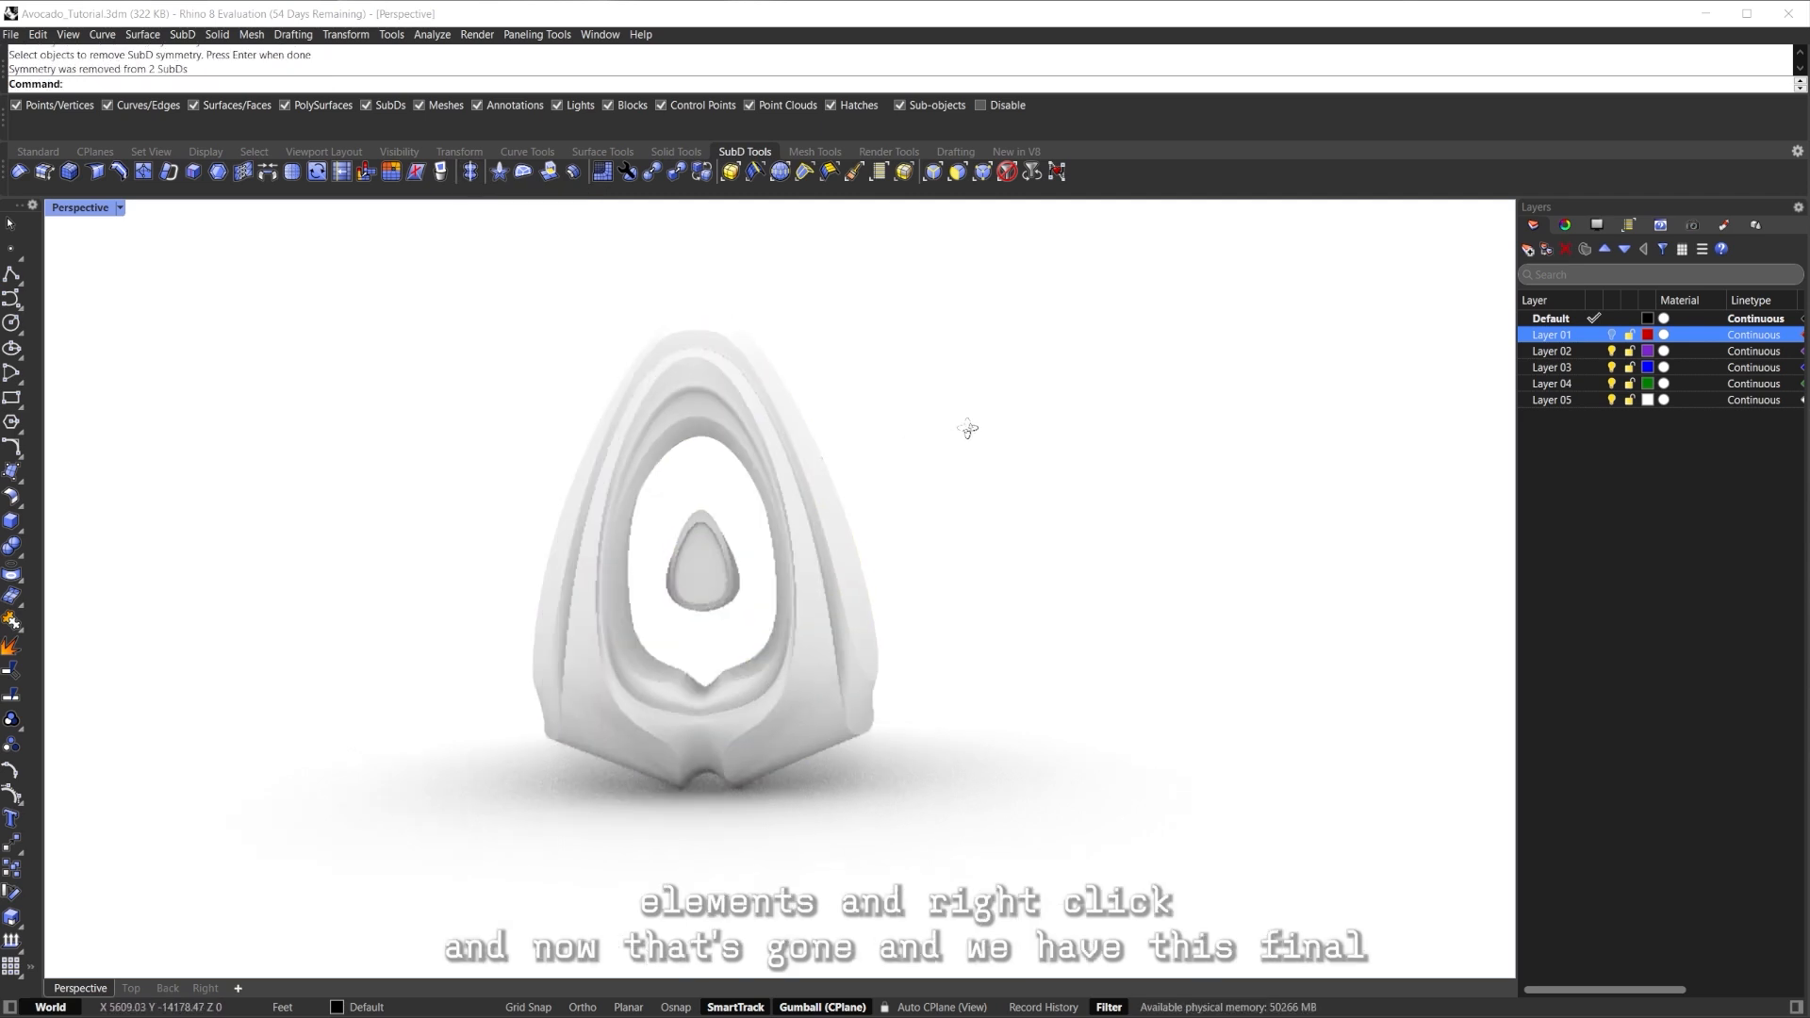
Remove symmetry from both SubD parts and reveal the hidden green avocado beside them.
right_click_drag(1036, 427, 703, 432)
left_click_drag(970, 356, 630, 674)
key("ctrl+shift+e")
key("Escape")
right_click_drag(943, 566, 628, 564, "shift")
key("ctrl+alt+h")
scroll(742, 572, "down", 4)
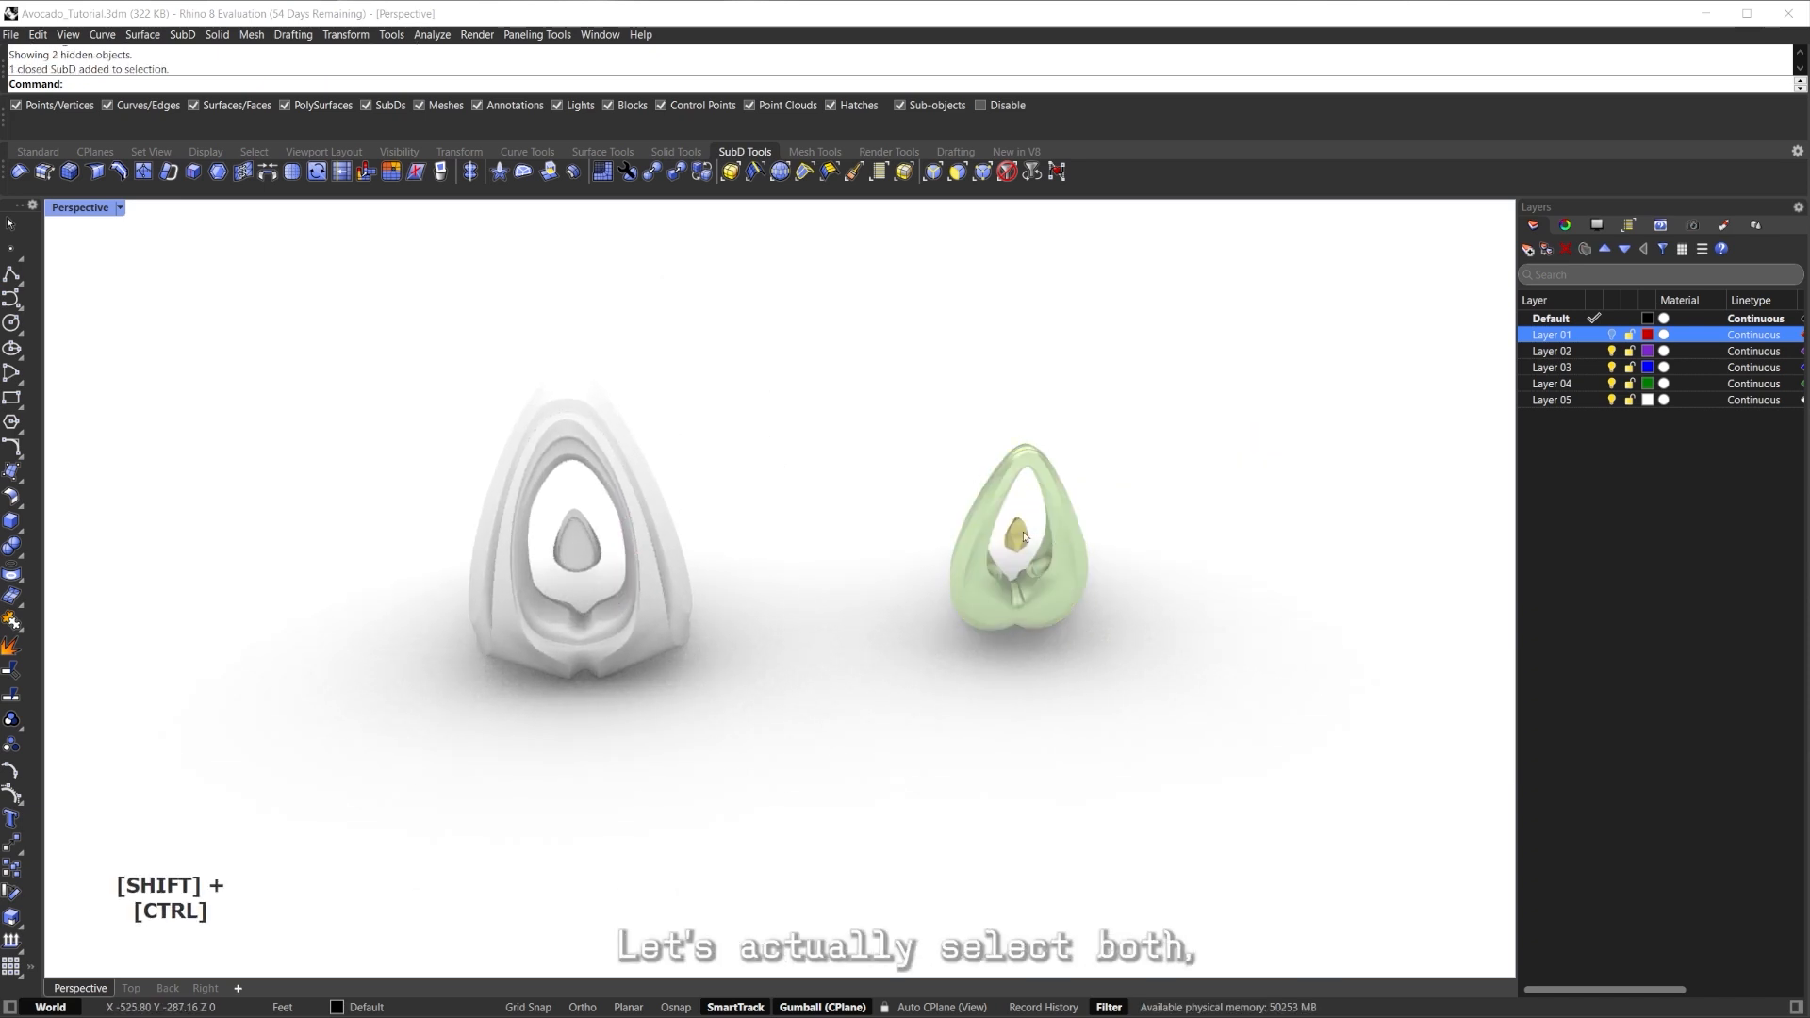
Scale up the green reference avocado and move it closer to the new model.
right_click_drag(1064, 596, 938, 542, "shift")
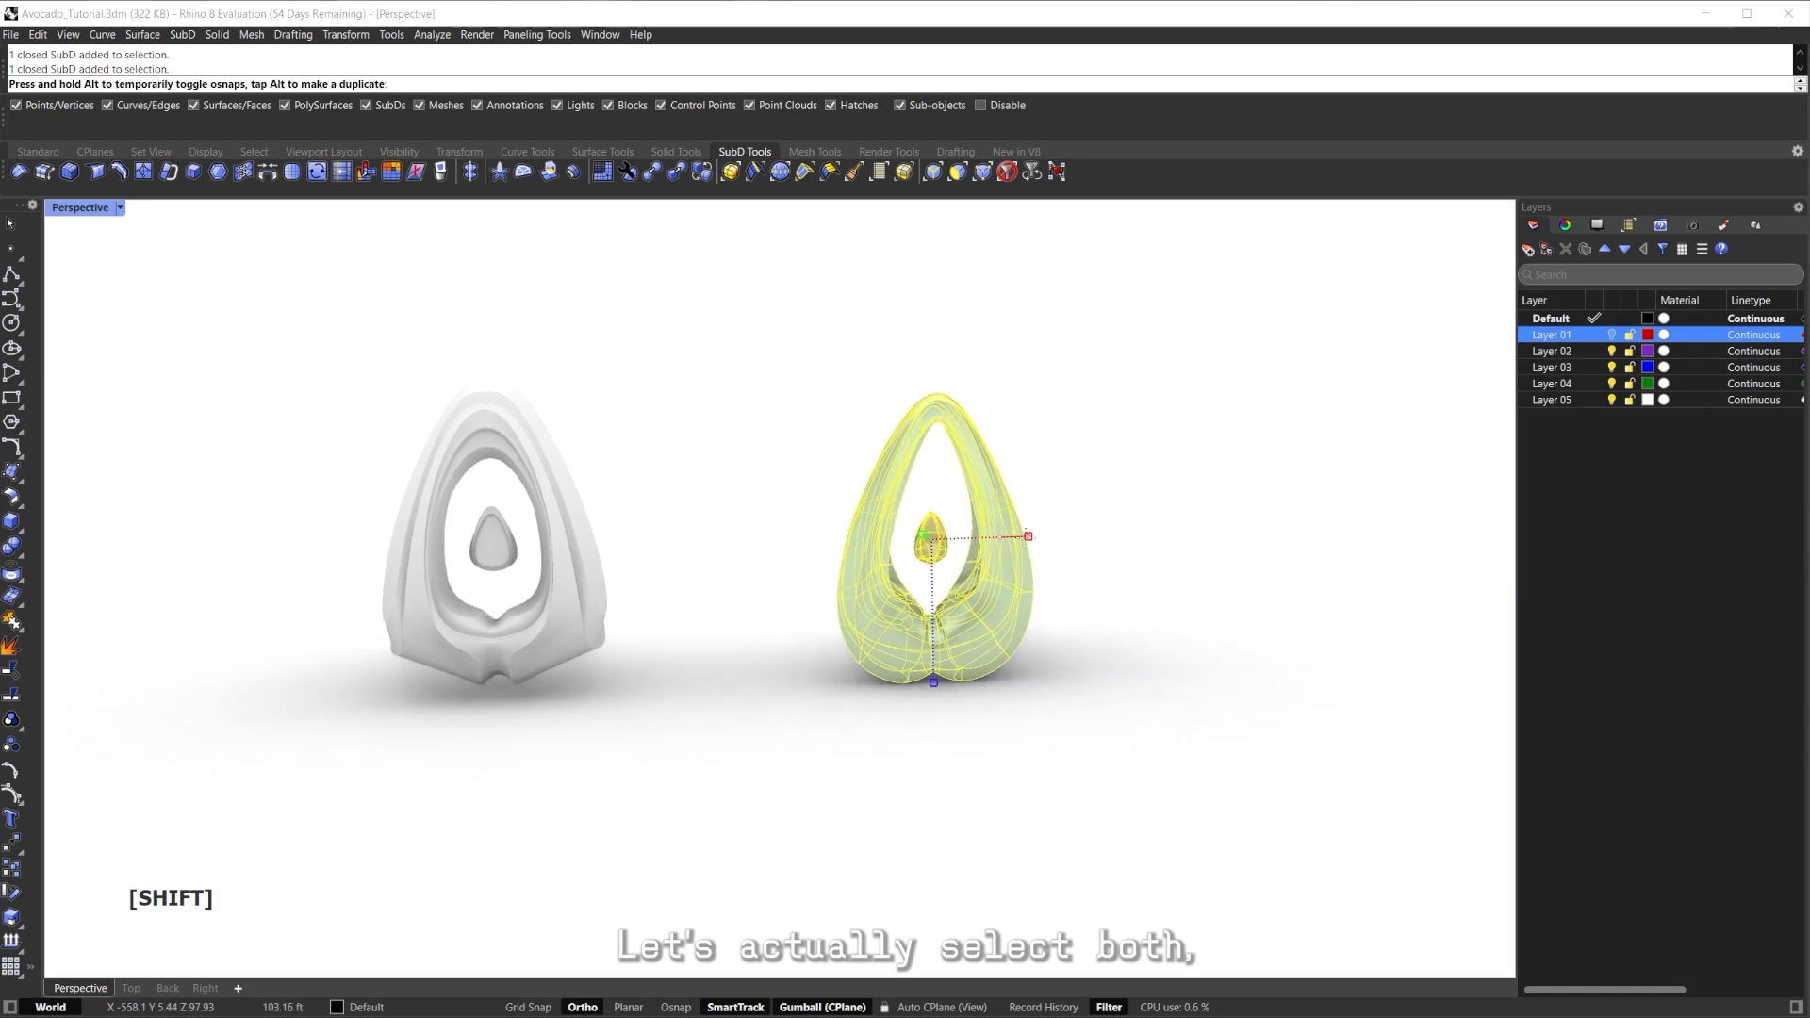
left_click_drag(1033, 537, 1025, 536, "shift")
right_click_drag(967, 568, 934, 658)
left_click_drag(875, 567, 765, 569)
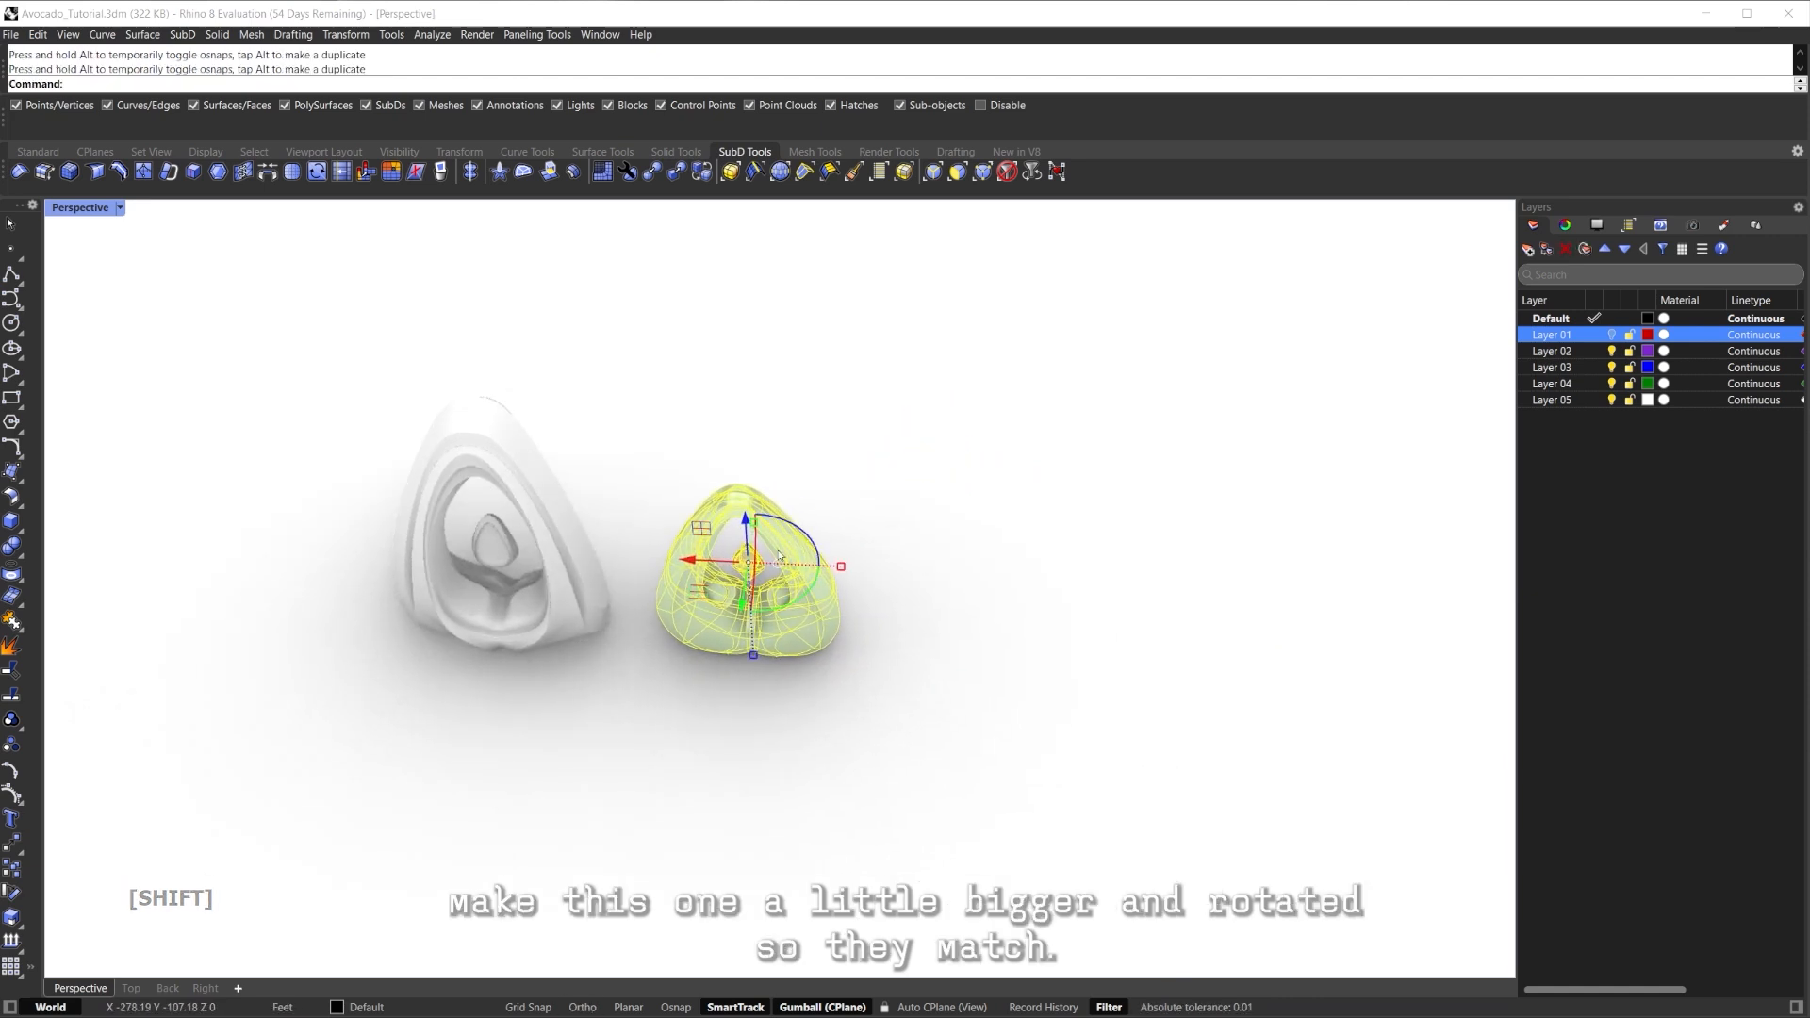
right_click_drag(338, 639, 842, 531)
key("Escape")
Frame the new avocado, return to smooth Shaded display, and orbit to a low front view of both.
mouse_move(736, 618)
right_mouse_down()
mouse_move(703, 590)
mouse_move(841, 613)
mouse_move(915, 568)
mouse_move(1010, 598)
mouse_move(769, 510)
mouse_move(724, 466)
mouse_move(801, 529)
mouse_move(768, 568)
mouse_move(892, 528)
mouse_move(707, 467)
mouse_move(722, 363)
right_mouse_up()
left_click(650, 559)
key("ctrl+f")
key("Escape")
scroll(651, 558, "down", 4)
scroll(725, 466, "up", 5)
key("Tab")
scroll(725, 465, "up", 3)
key("ctrl+alt+s")
key("Tab")
scroll(818, 577, "down", 3)
scroll(707, 466, "up", 3)
scroll(708, 467, "down", 6)
right_click_drag(999, 528, 684, 562)
mouse_move(684, 562)
right_mouse_down()
mouse_move(707, 537)
mouse_move(689, 539)
right_mouse_up()
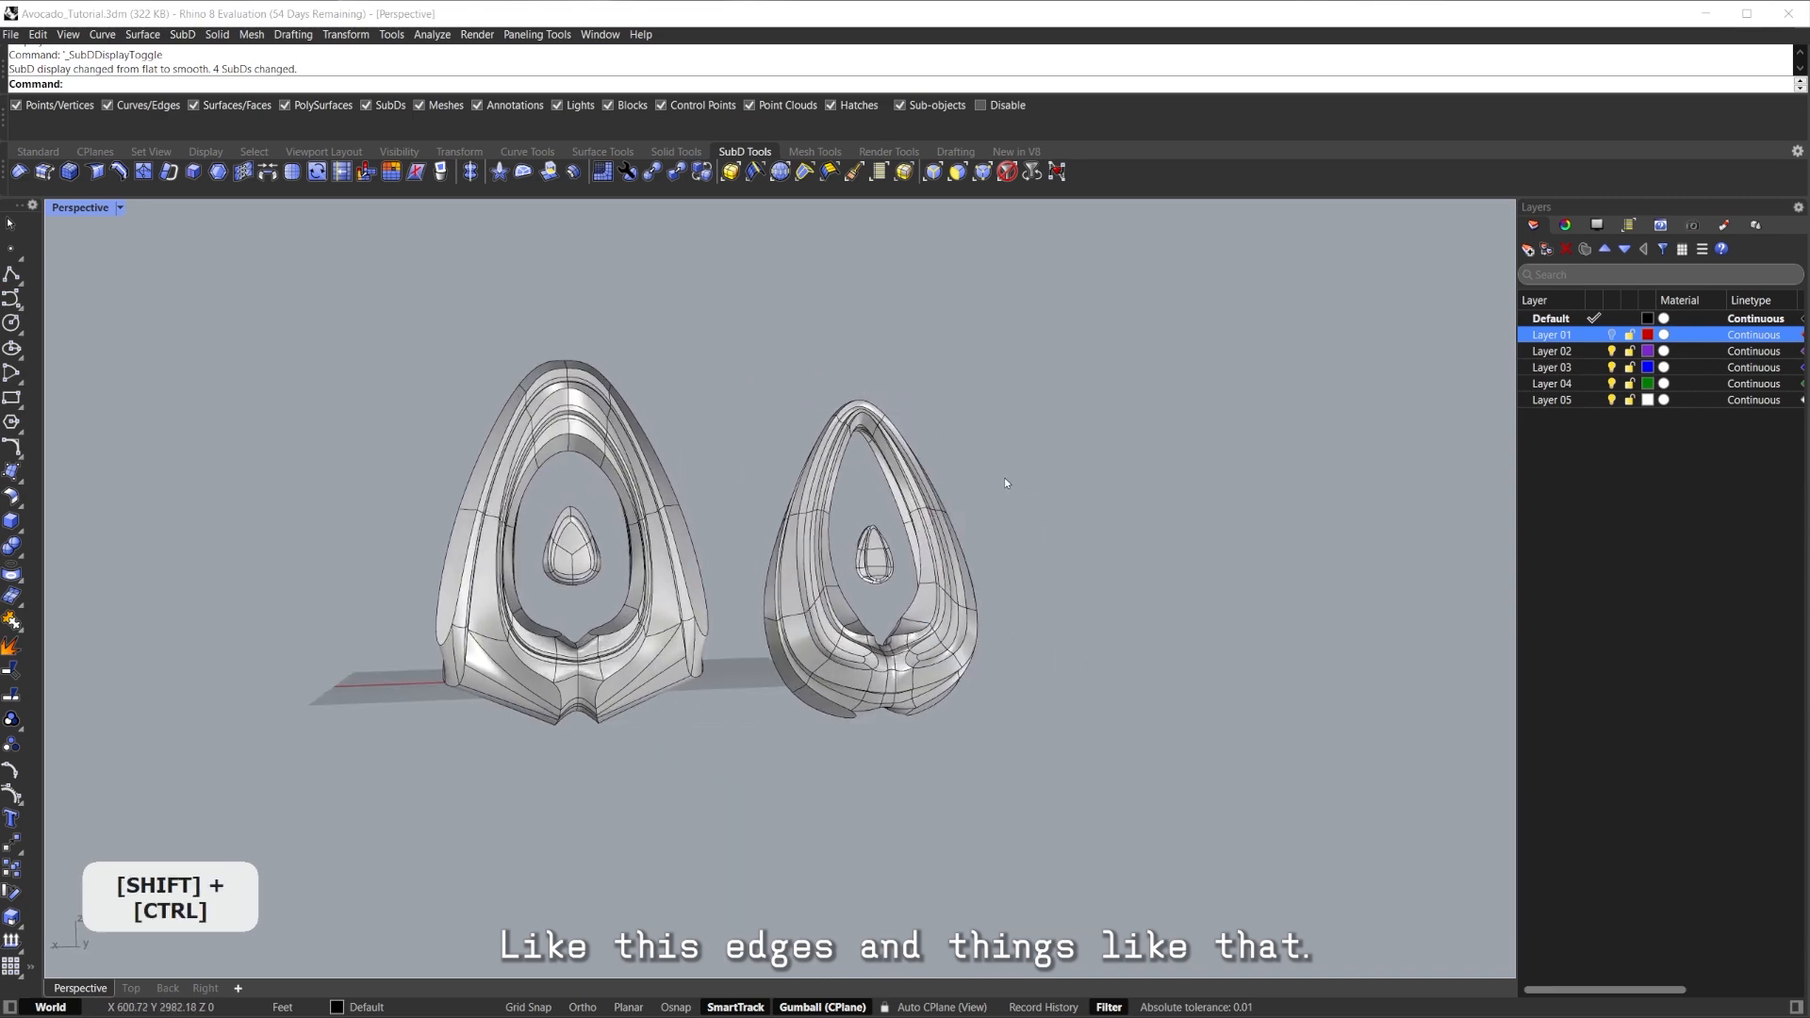
Frame the earlier avocado body and bring its lower part into view.
left_click(1042, 517)
right_click_drag(1042, 518, 887, 551)
left_click(926, 609)
key("ctrl+f")
scroll(914, 614, "down", 4)
left_click(907, 628)
right_click_drag(886, 551, 816, 598)
Pan and orbit sideways around both avocado models to compare them.
scroll(816, 598, "up", 8)
right_click_drag(794, 713, 800, 574, "shift")
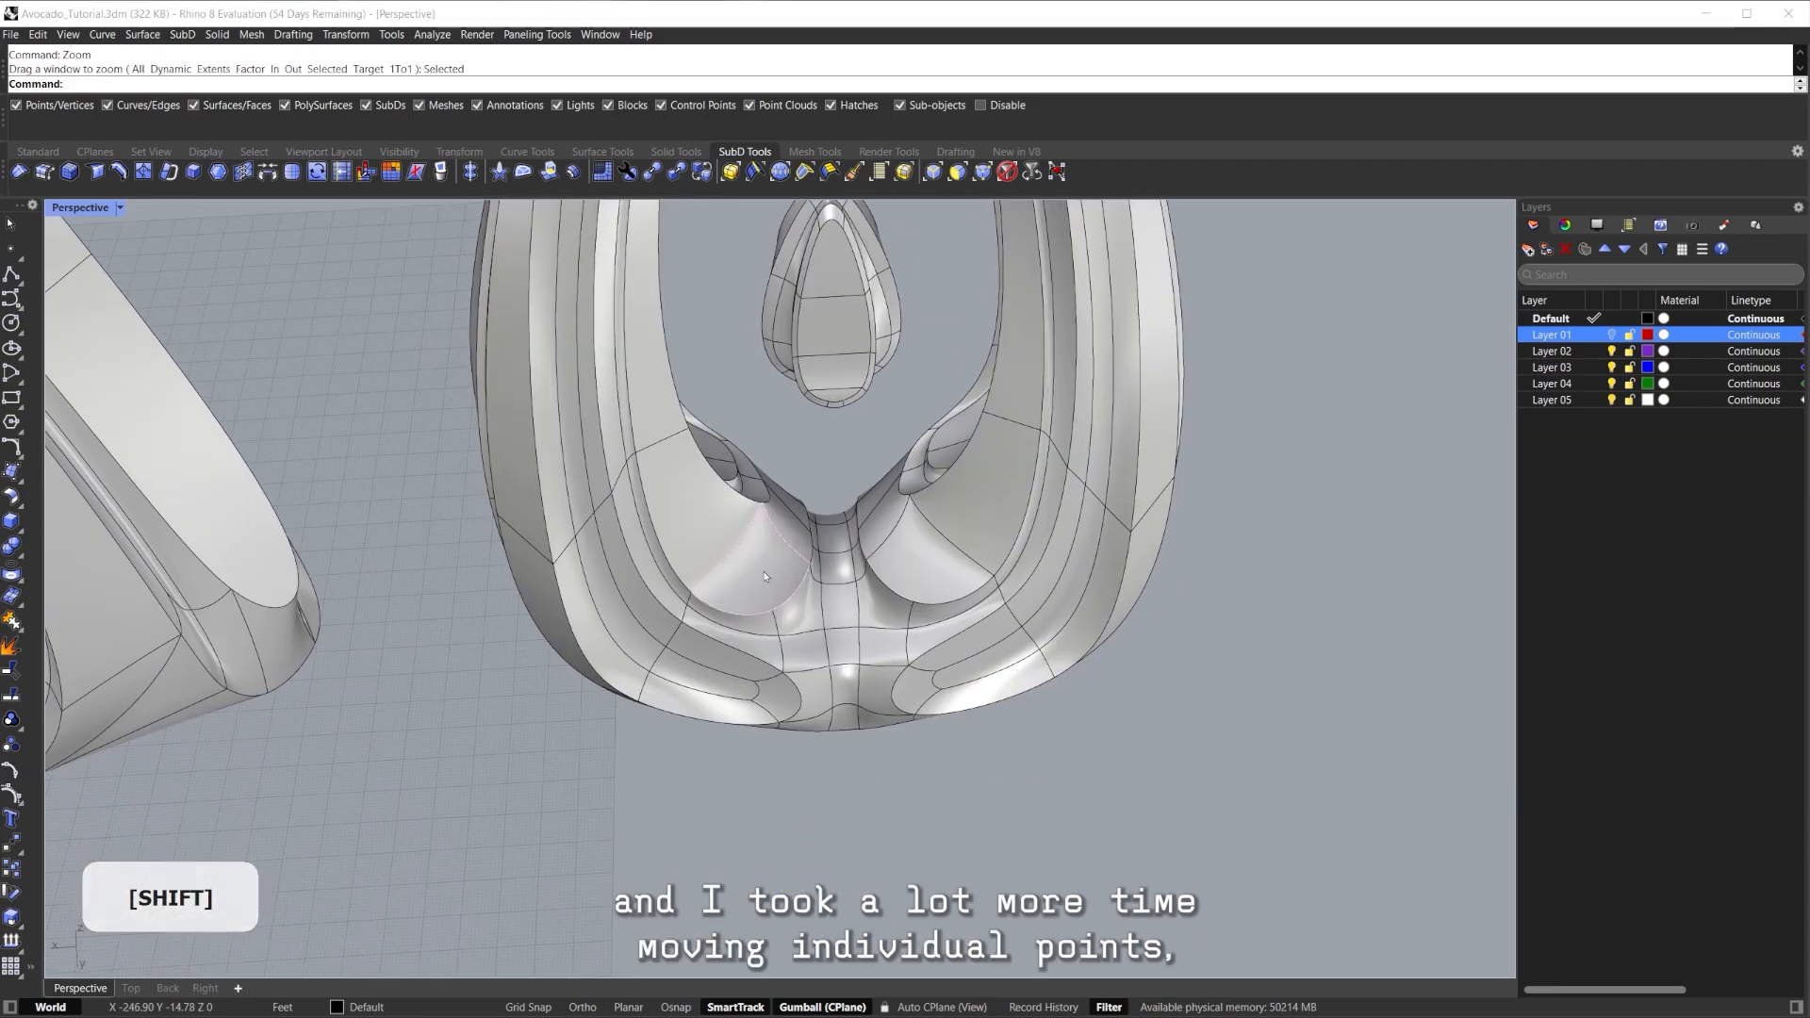
scroll(745, 608, "up", 6)
scroll(687, 590, "down", 12)
right_click_drag(688, 589, 745, 599)
right_click_drag(745, 599, 772, 626, "shift")
left_click(776, 529)
right_click_drag(776, 529, 1080, 549)
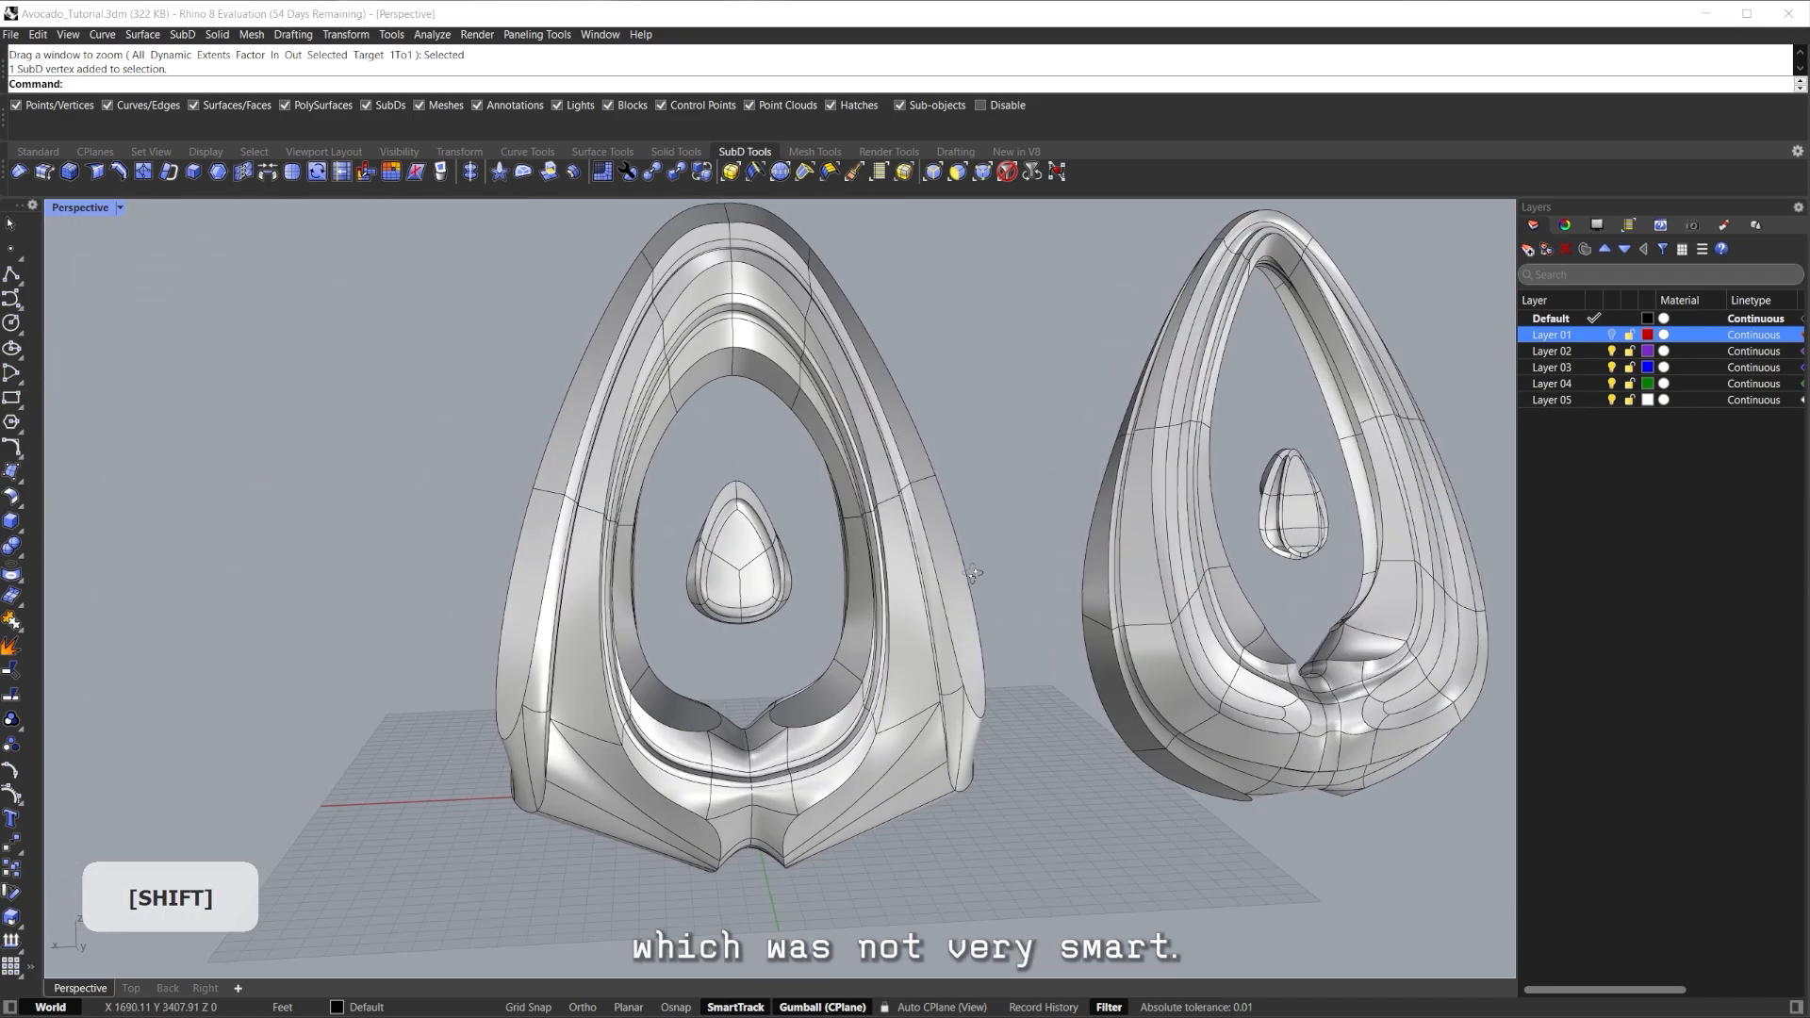
Frame the new avocado body and orbit up along its upper arch.
left_click(786, 524, "ctrl+shift")
middle_click(786, 525)
right_click_drag(786, 524, 978, 411)
left_click(976, 403)
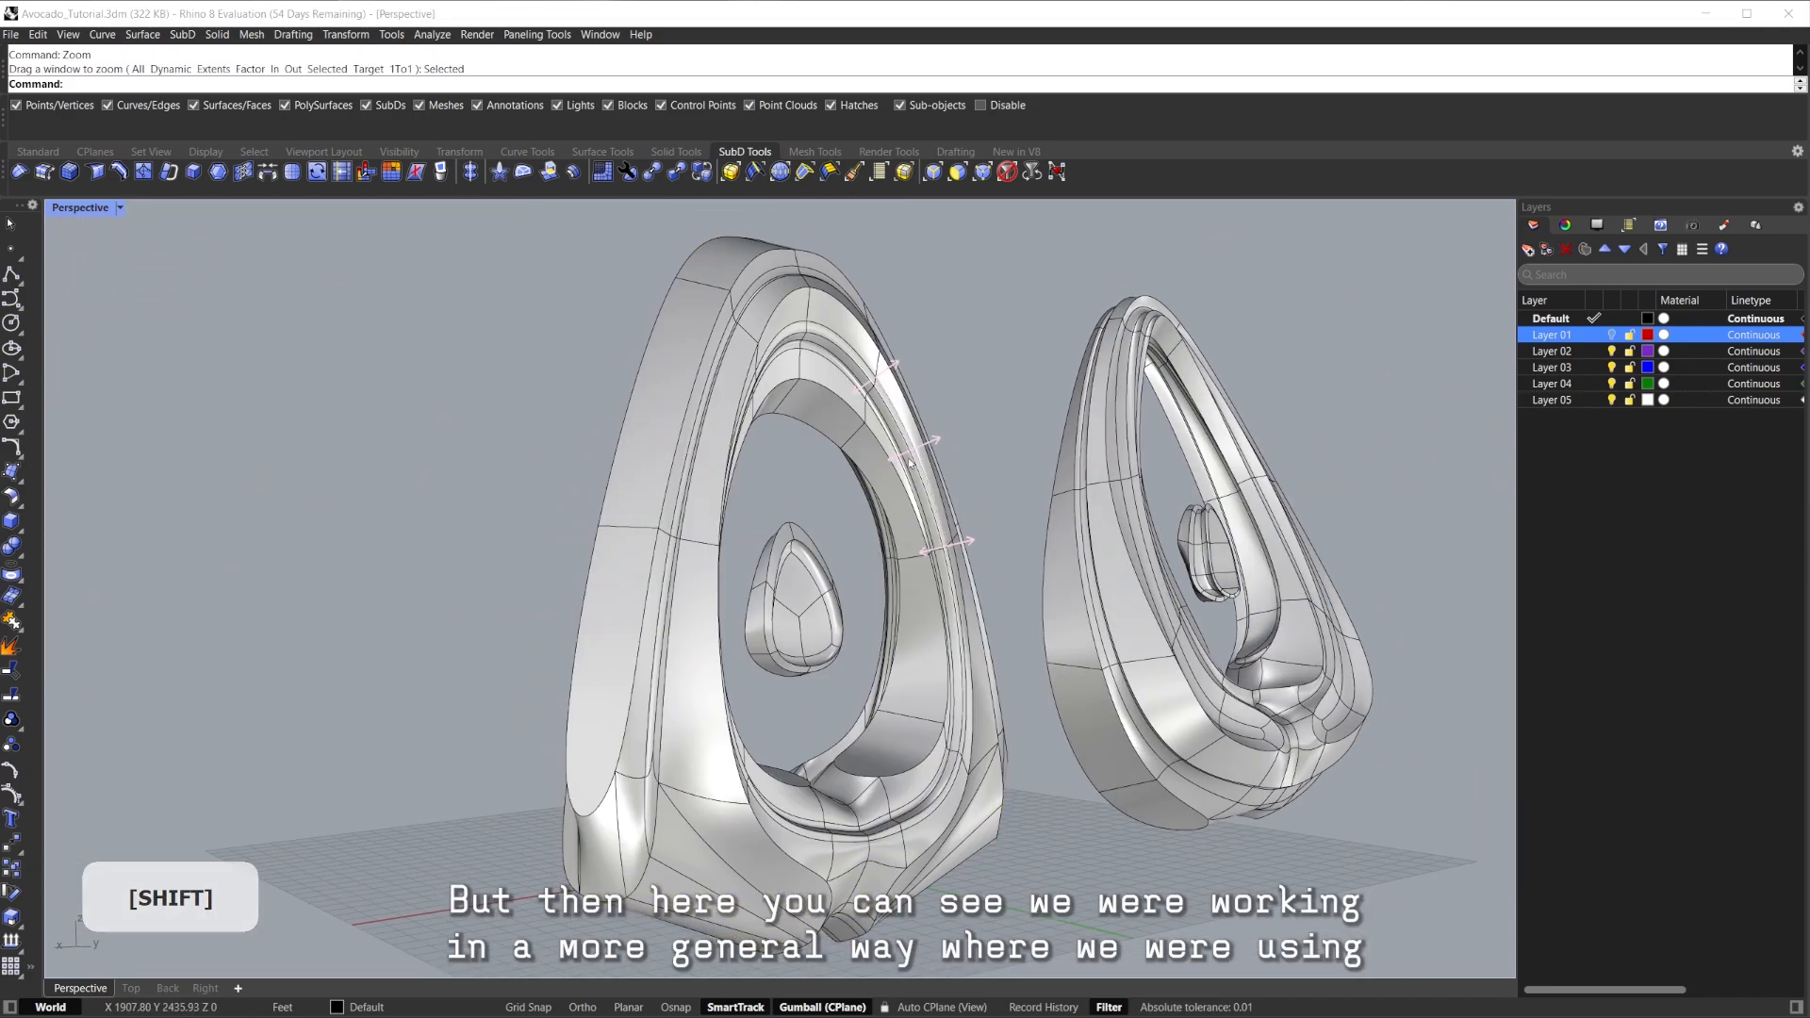
scroll(809, 345, "up", 8)
right_click_drag(806, 345, 791, 309, "shift")
Check a full edge loop on the new avocado, then zoom back out to both models.
double_click(792, 293, "shift")
left_click(893, 392)
right_click_drag(893, 392, 809, 382)
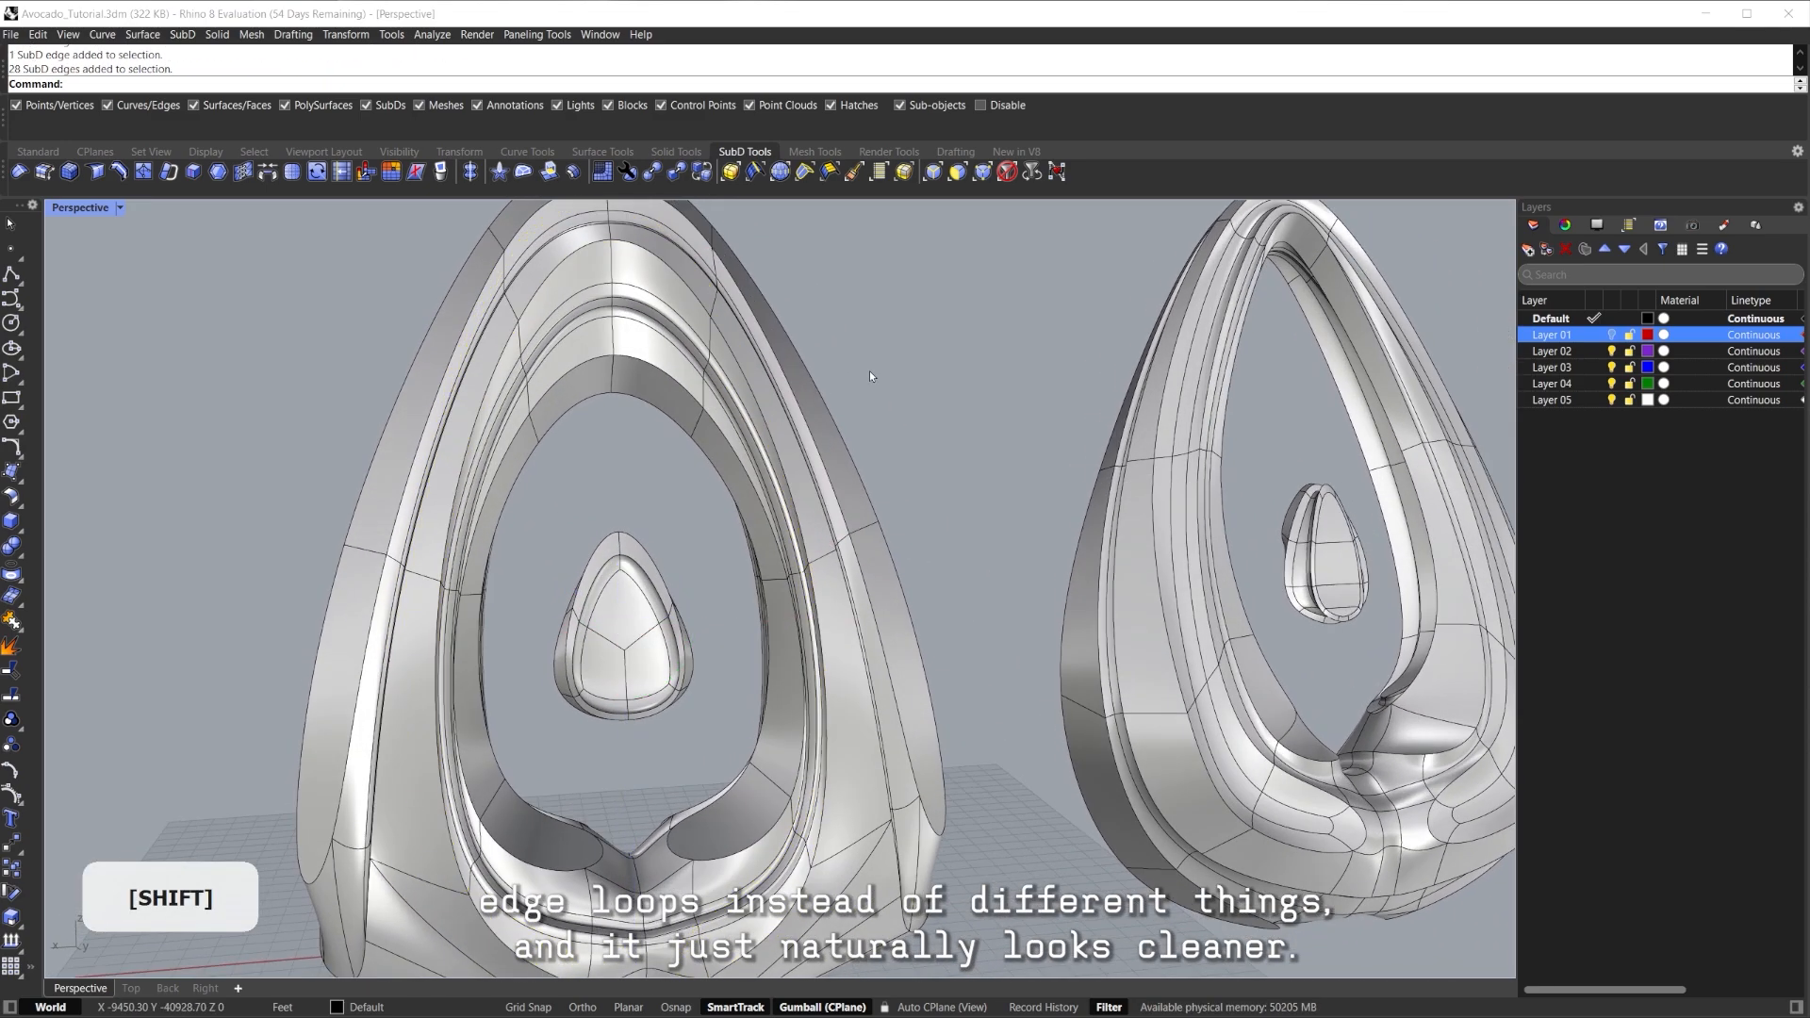
right_click_drag(919, 504, 832, 441, "shift")
scroll(830, 466, "down", 4)
right_click_drag(805, 518, 881, 495)
Orbit the two avocados to a more frontal viewing angle.
left_click(883, 623, "ctrl+shift")
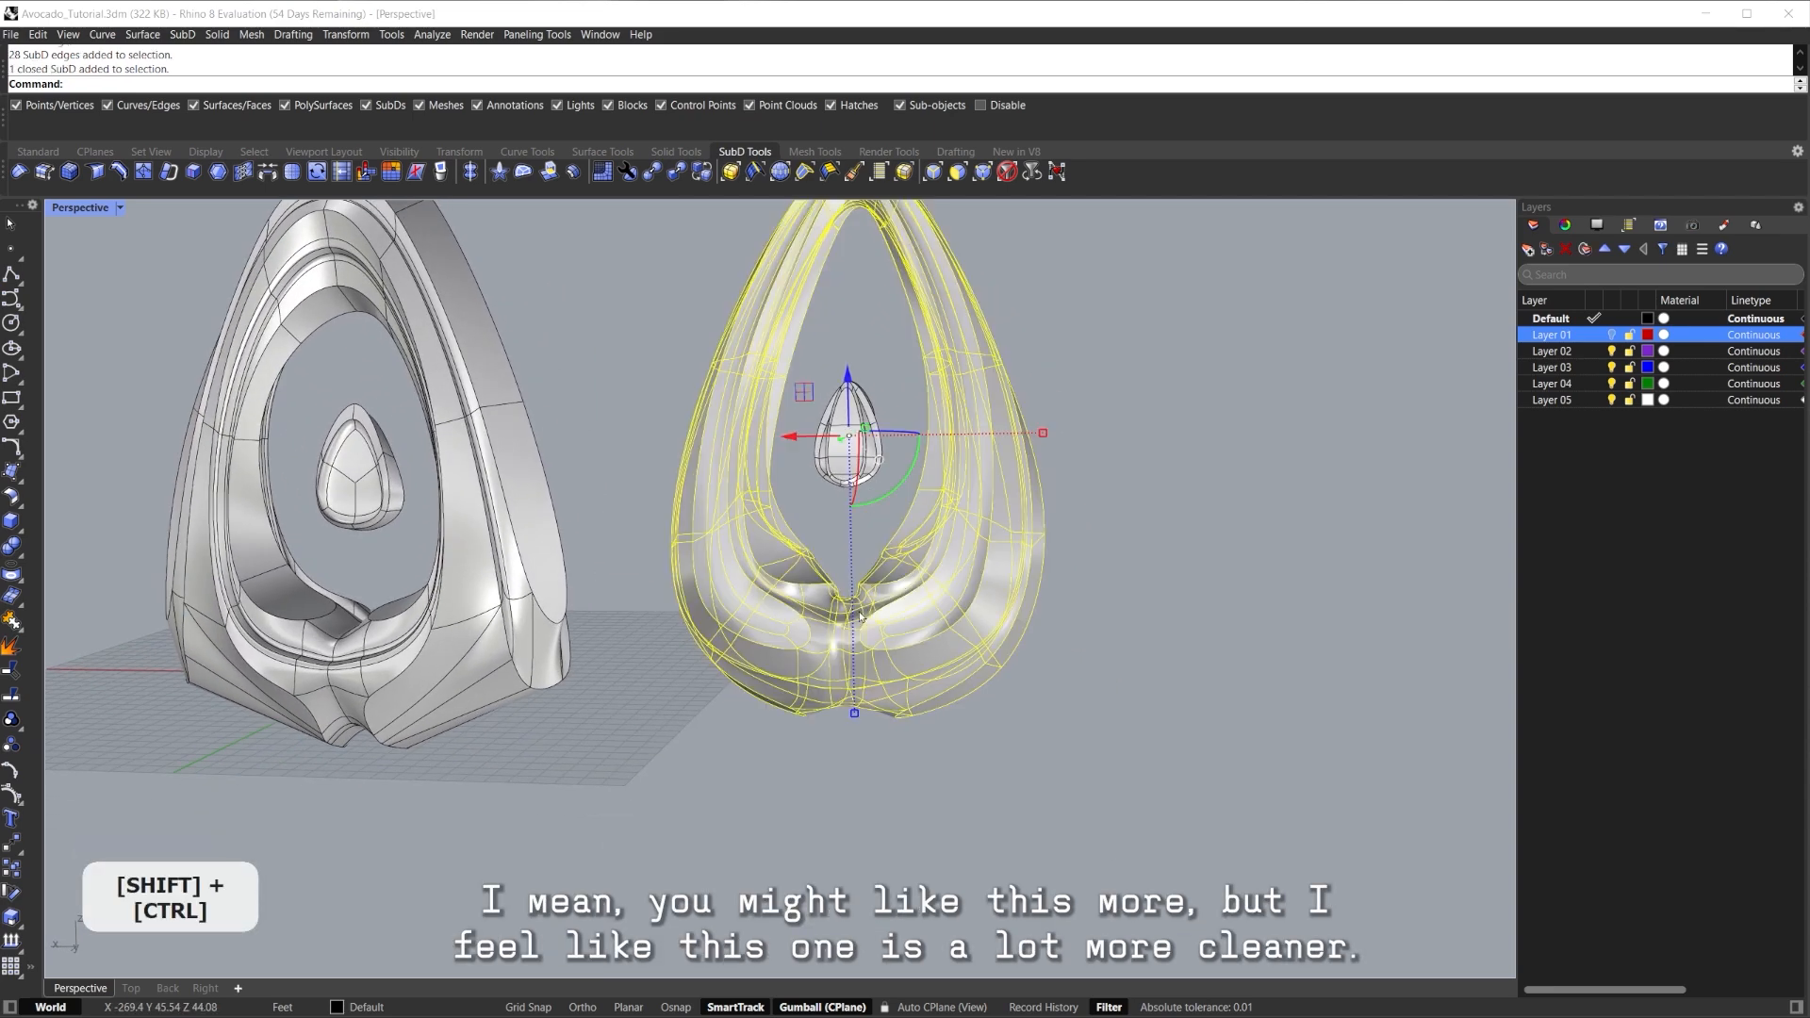
key("Escape")
scroll(883, 632, "down", 4)
right_click_drag(883, 632, 753, 311)
mouse_move(665, 498)
right_mouse_down()
mouse_move(735, 483)
mouse_move(669, 495)
right_mouse_up()
Try scaling the new avocado's seed uniformly, then undo the scaling.
left_click(710, 475)
scroll(712, 475, "up", 4)
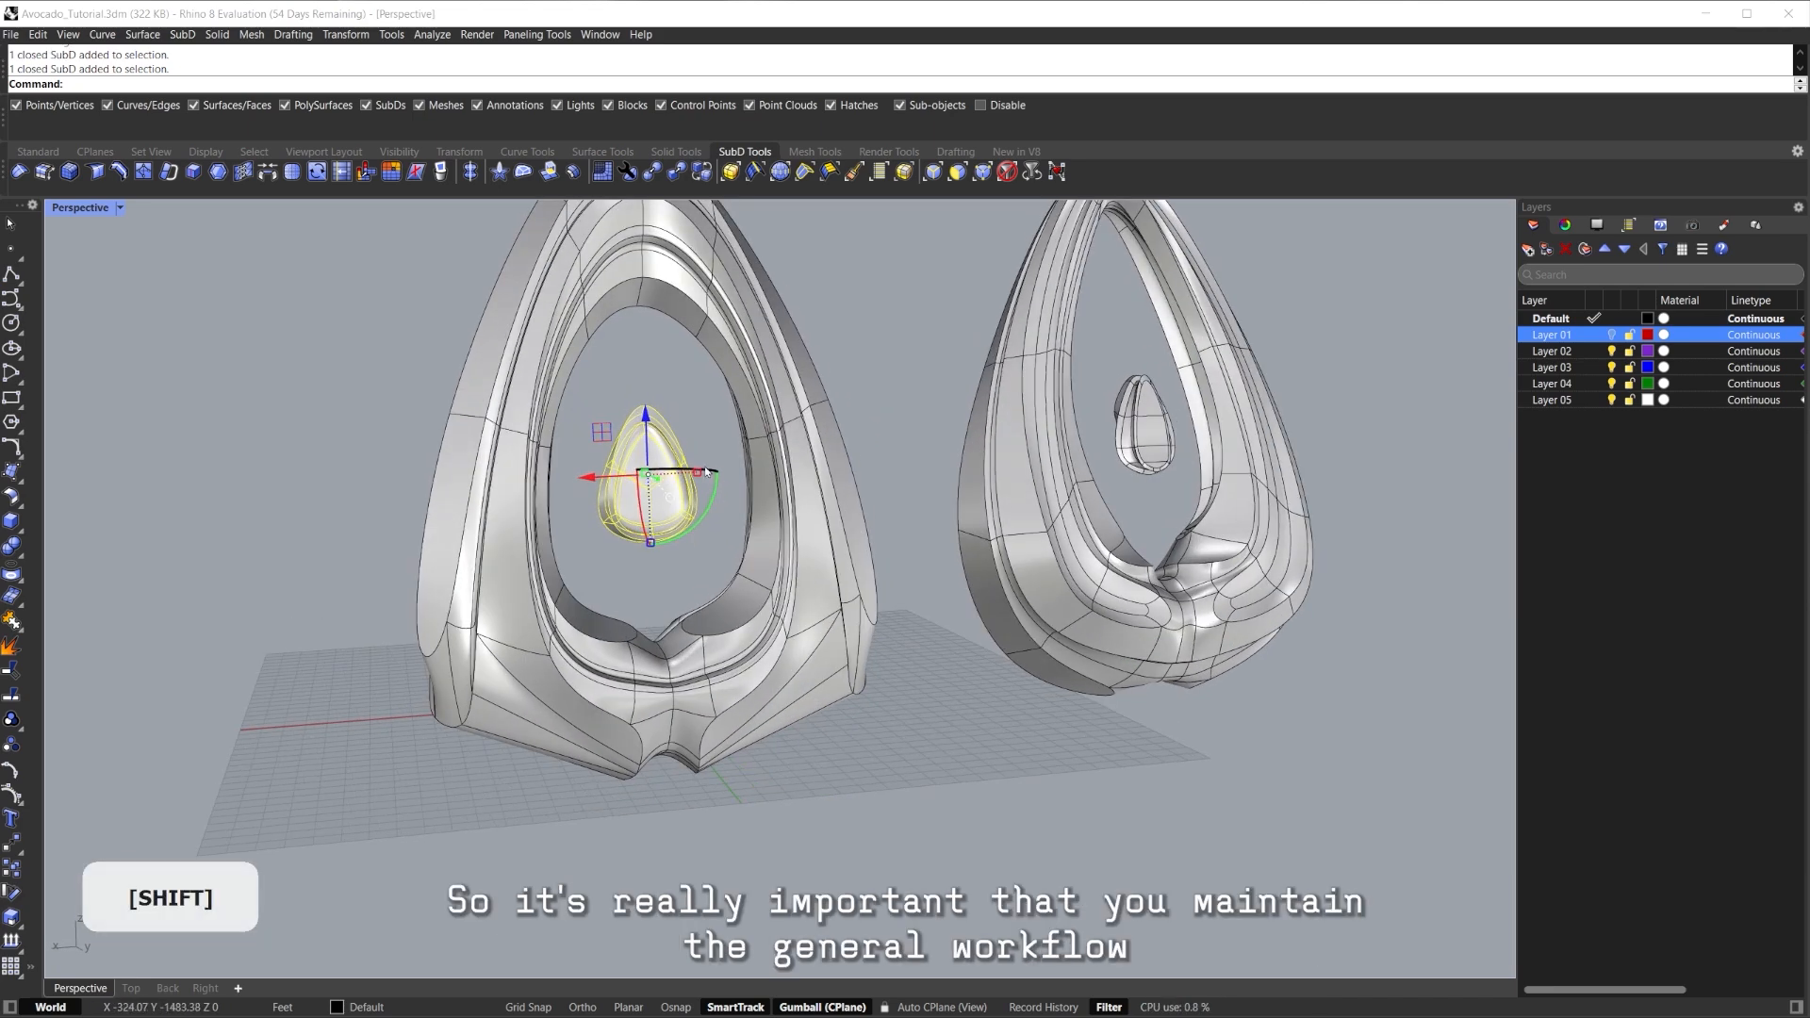
left_click_drag(697, 473, 686, 473, "shift")
left_click(699, 424)
right_click_drag(700, 424, 605, 520)
scroll(665, 472, "down", 4)
key("ctrl+z")
Zoom to the earlier seed with zs and orbit around it.
left_click(922, 486, "ctrl+shift")
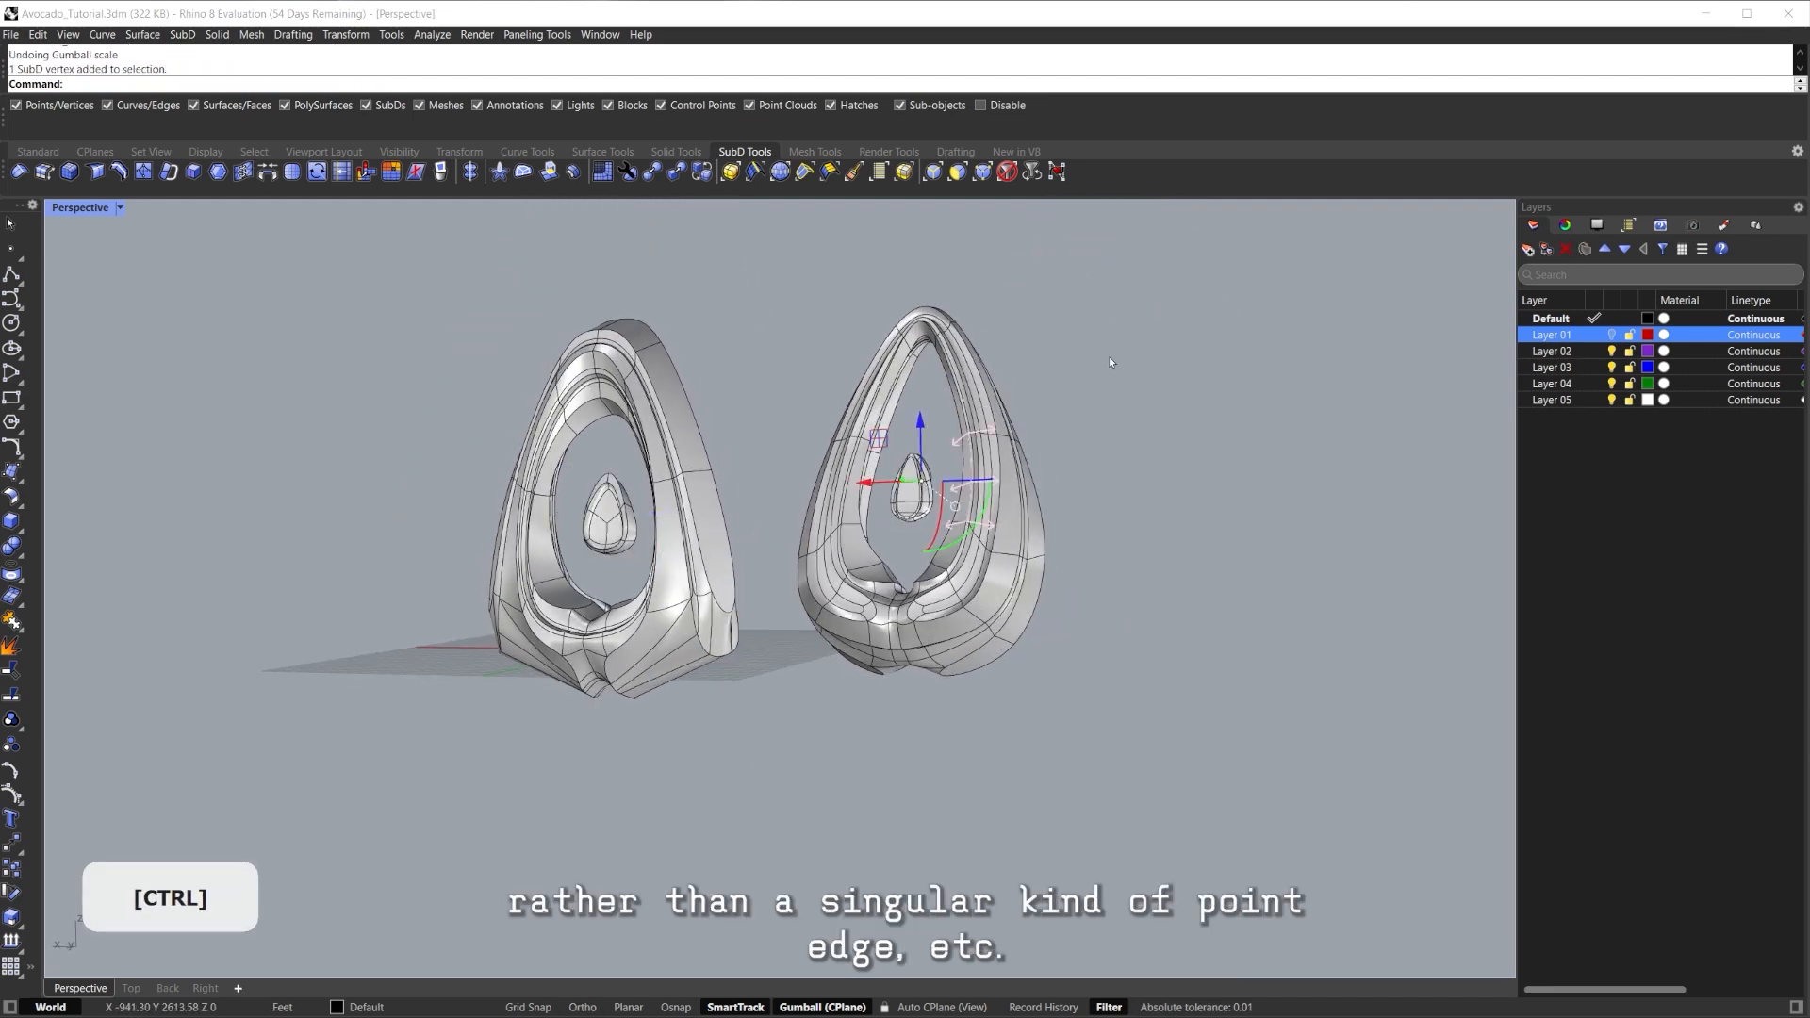
type("zs")
key("Return")
right_click_drag(911, 500, 929, 554)
scroll(929, 554, "down", 10)
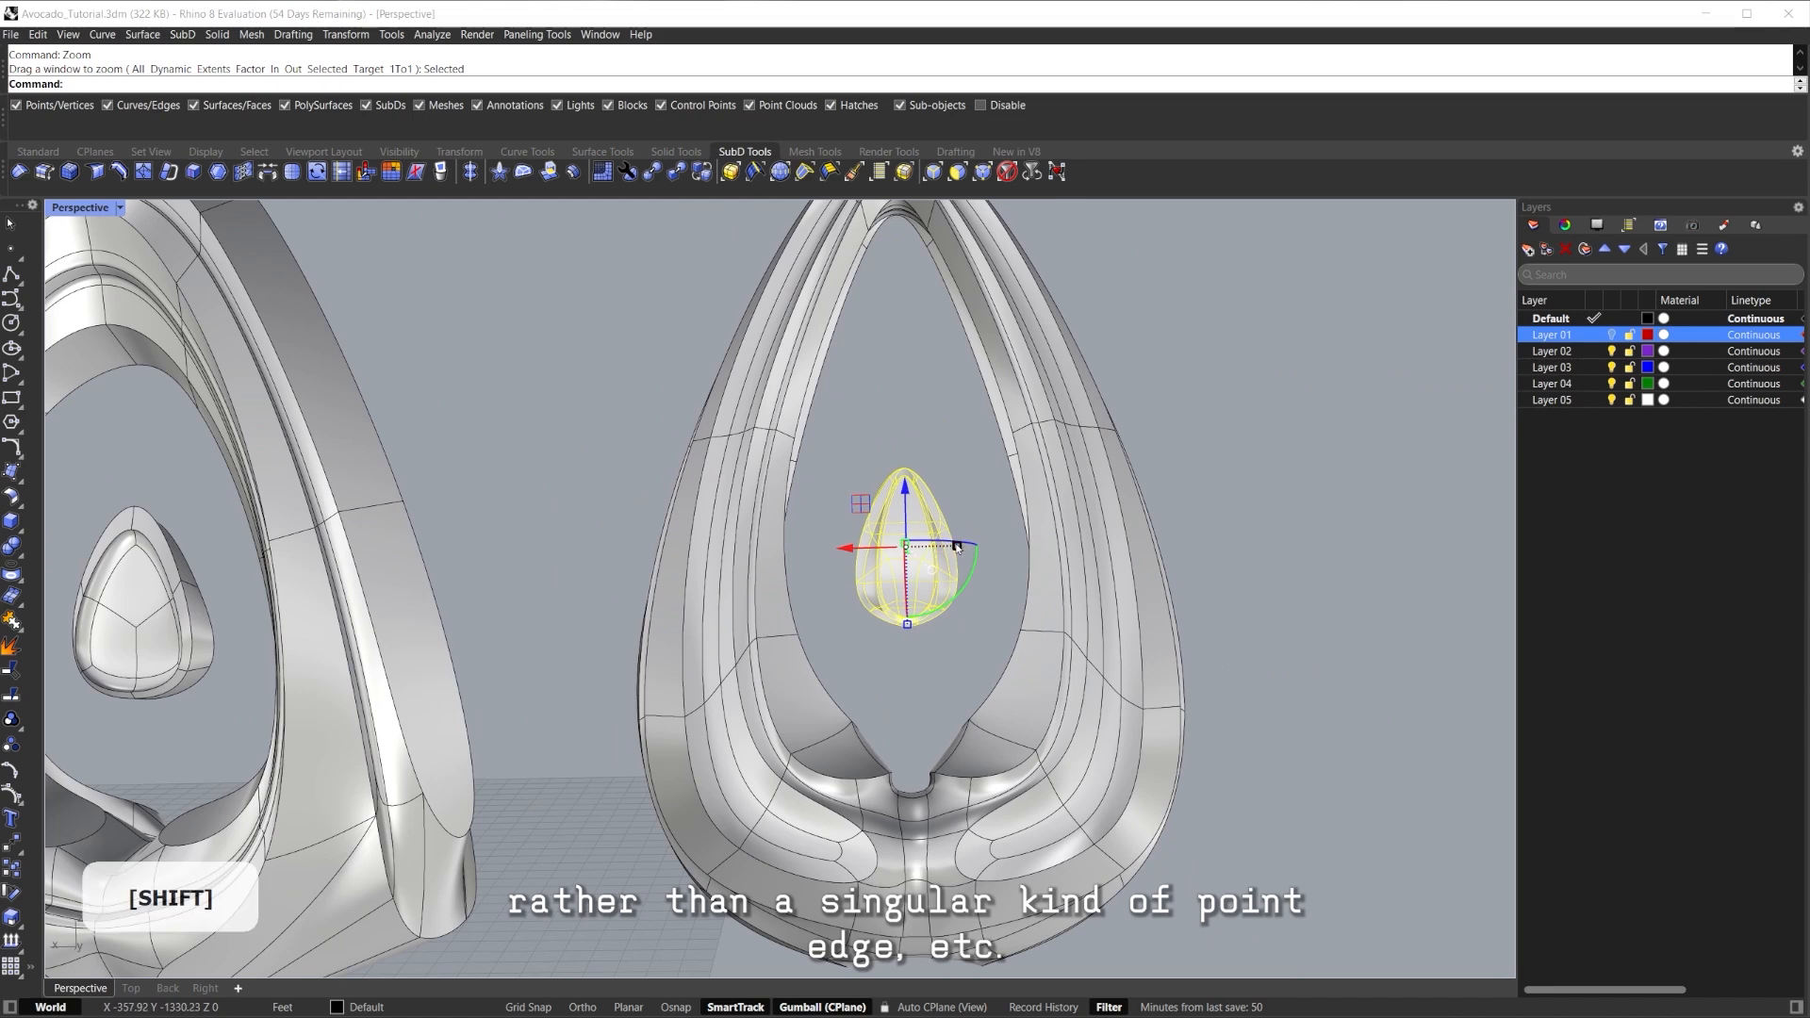
scroll(932, 382, "down", 6)
right_click_drag(932, 383, 1066, 377, "shift")
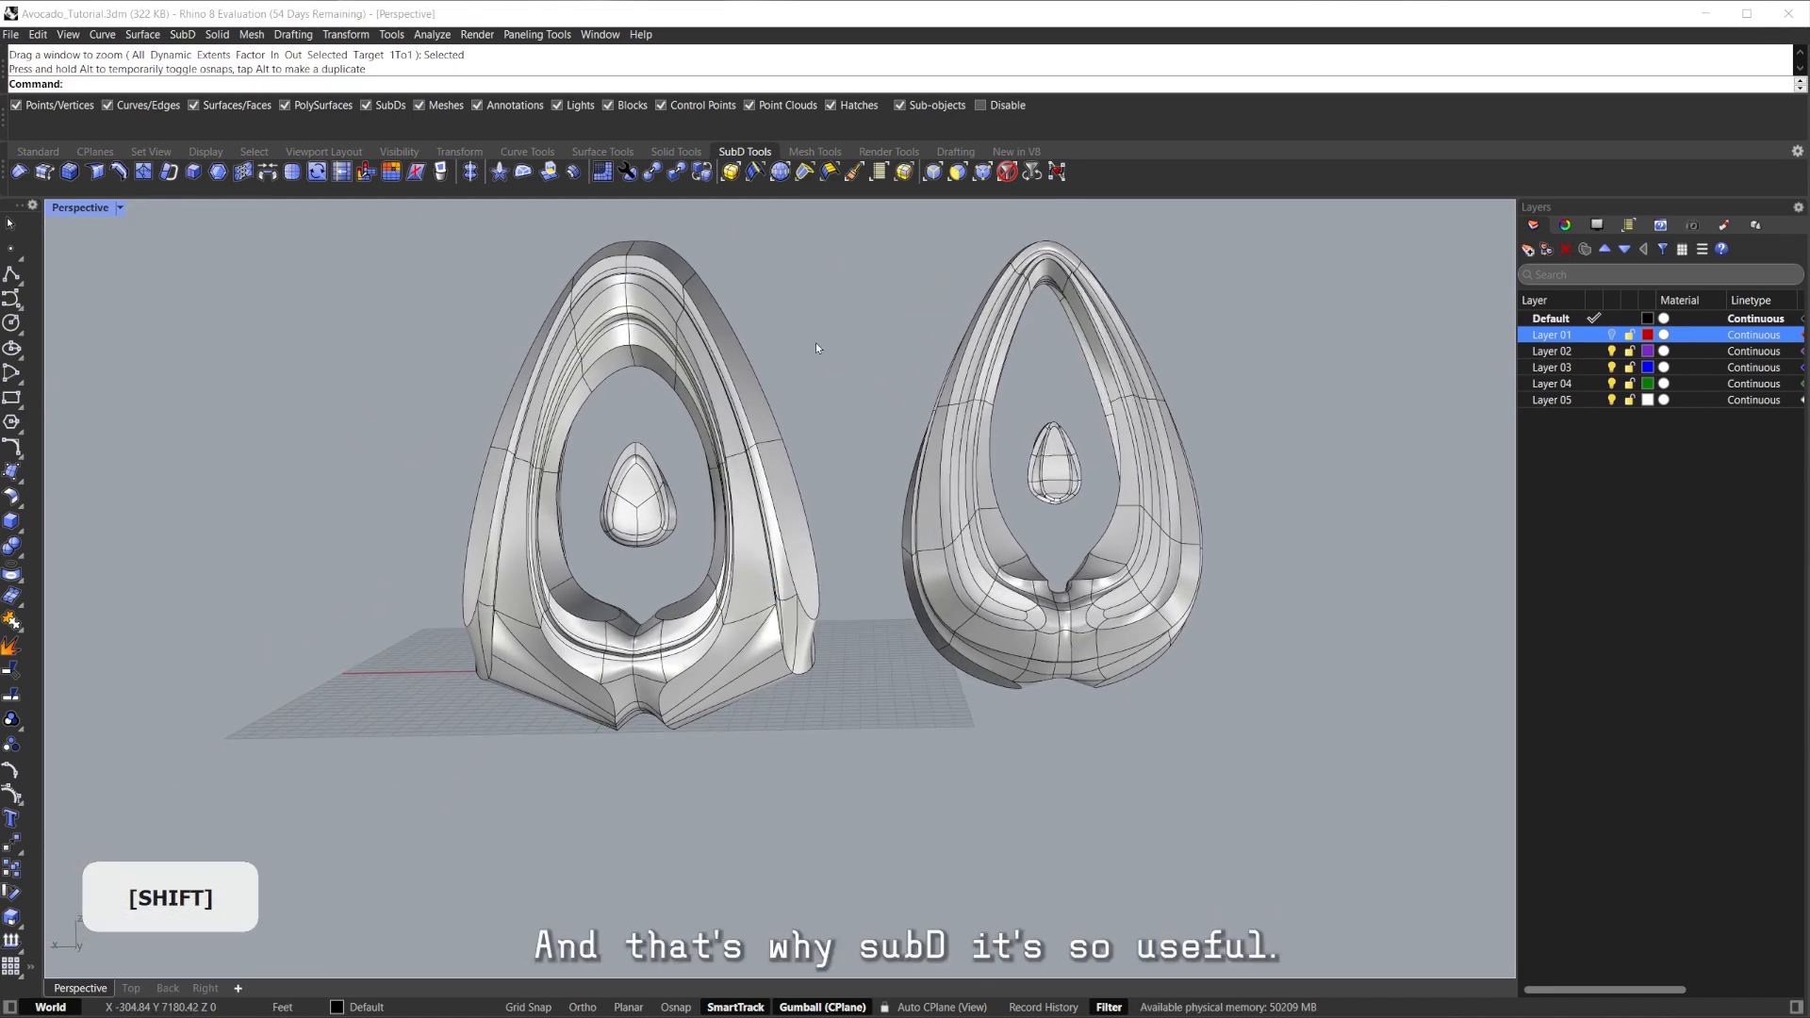
Raise the new avocado and its seed slightly along Z with the gumball.
left_click_drag(795, 396, 636, 403)
left_click(881, 372)
right_click_drag(880, 371, 882, 389)
right_click_drag(881, 389, 1252, 439, "shift")
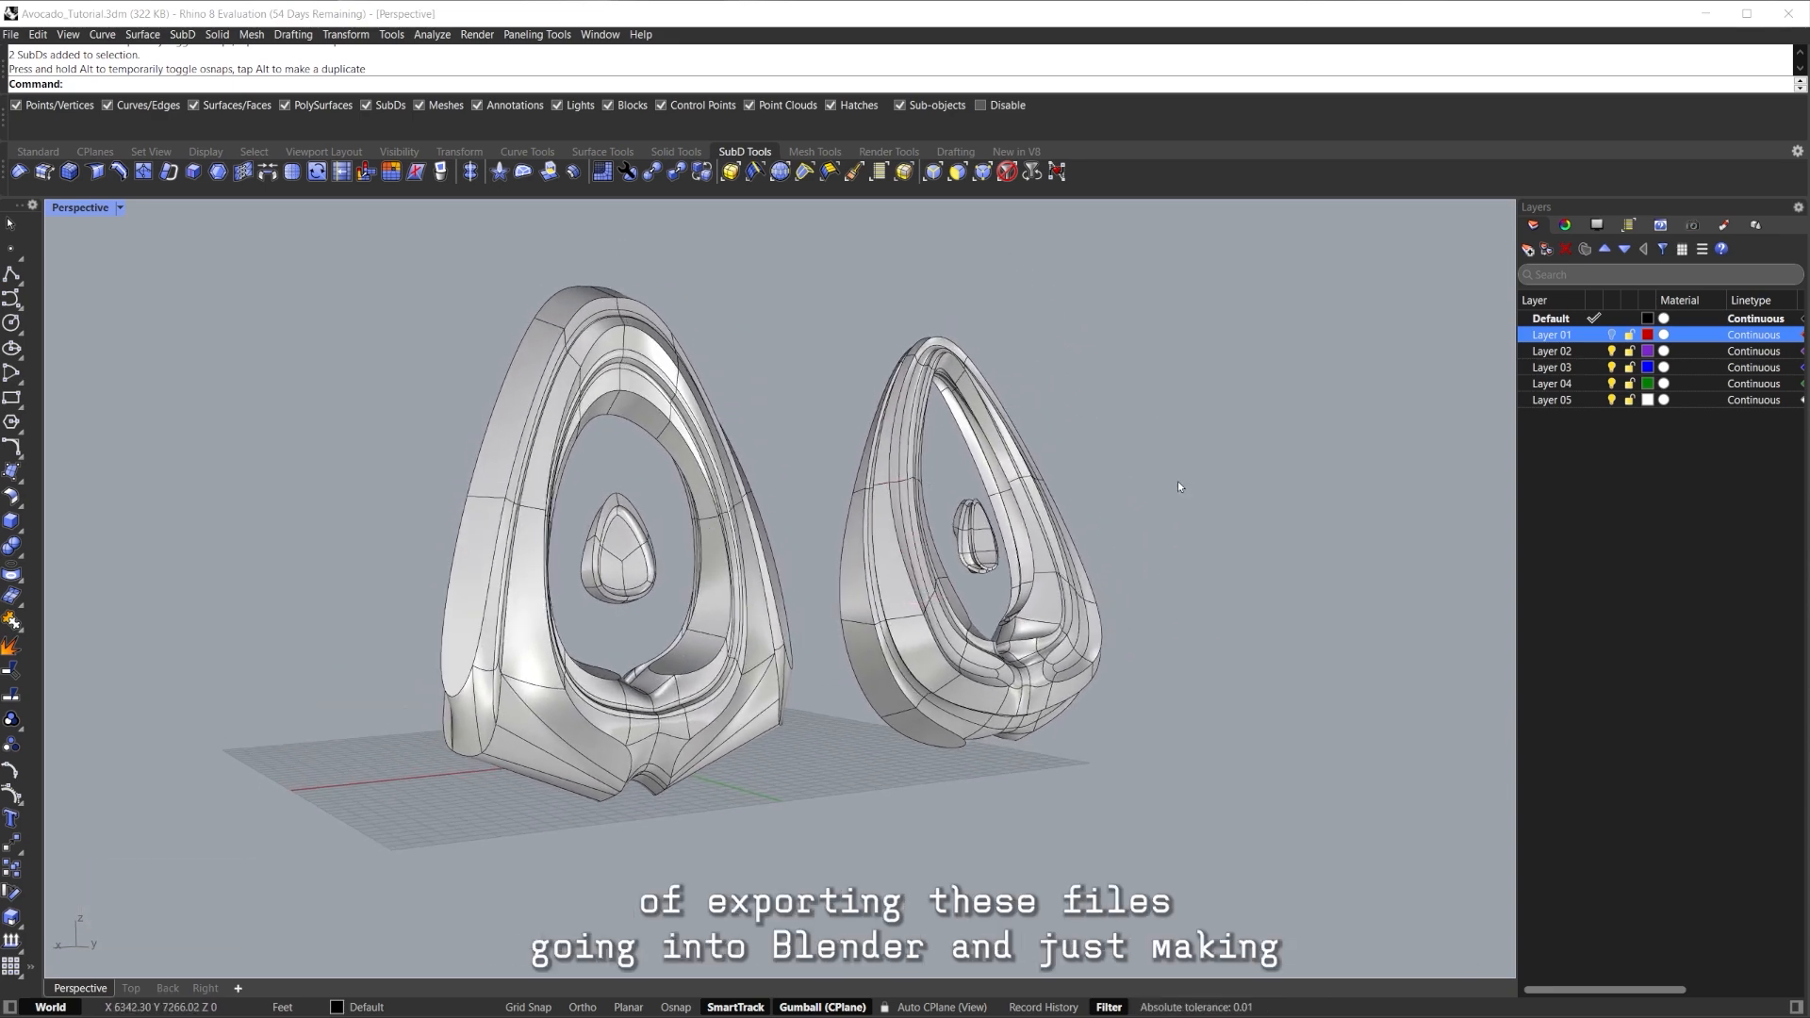